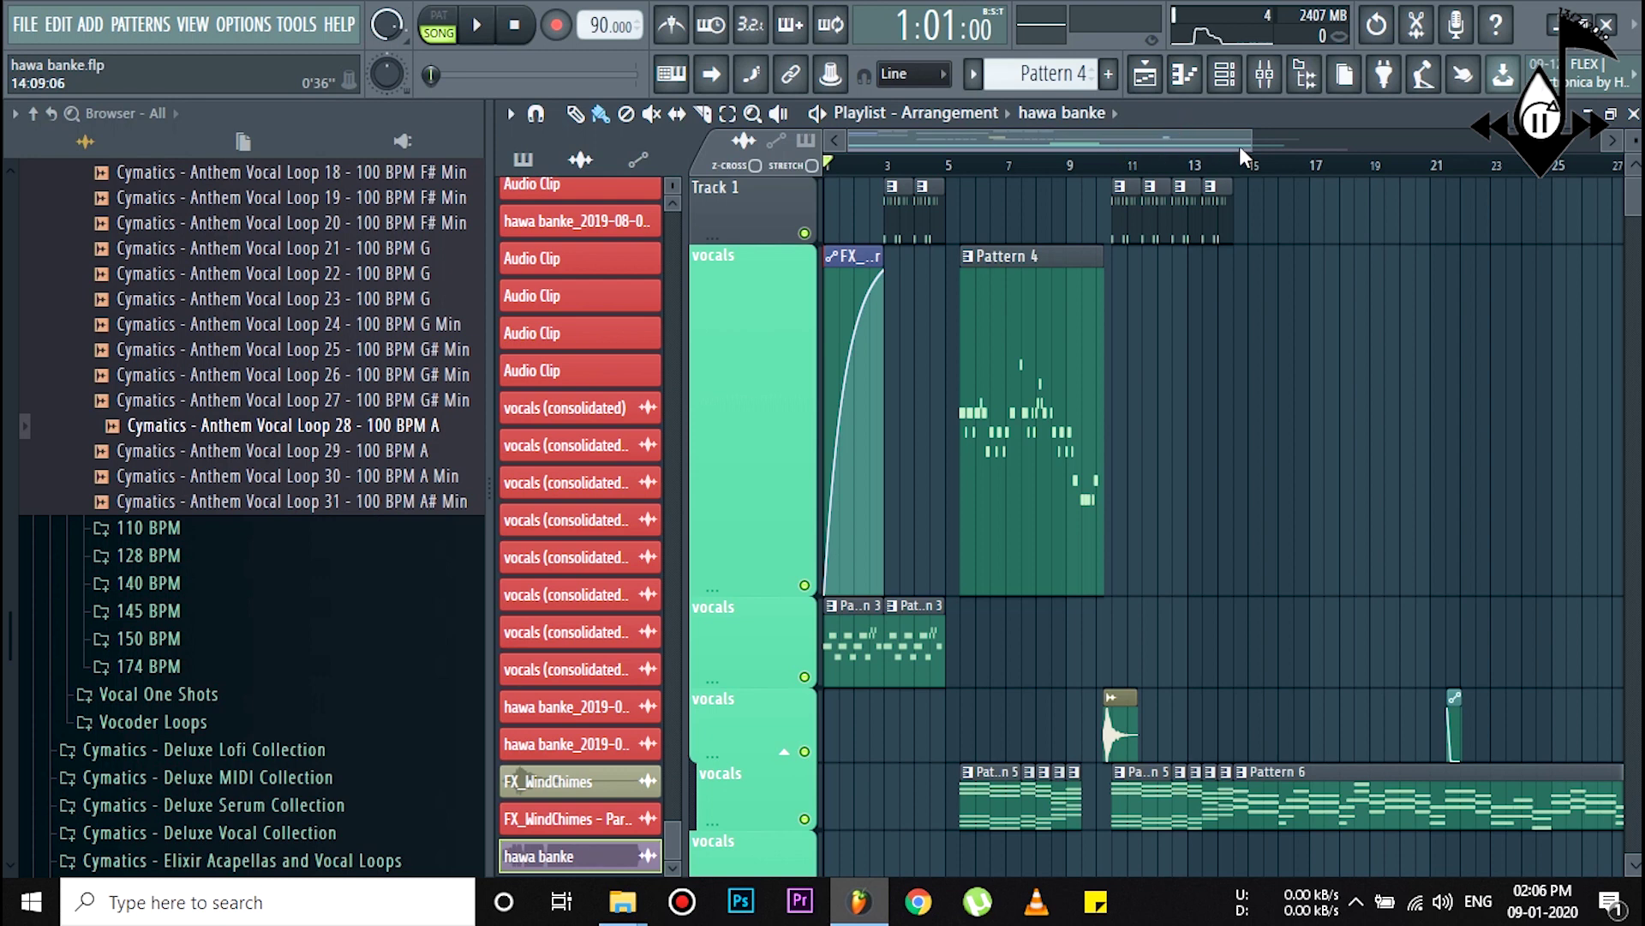
Step: Examine the playlist arrangement at several zoom levels, from Track 1 down to the muted hawa banke clip, and glance at the channel rack
{"action": "left_click_drag", "start_coordinate": [1249, 140], "coordinate": [1161, 139]}
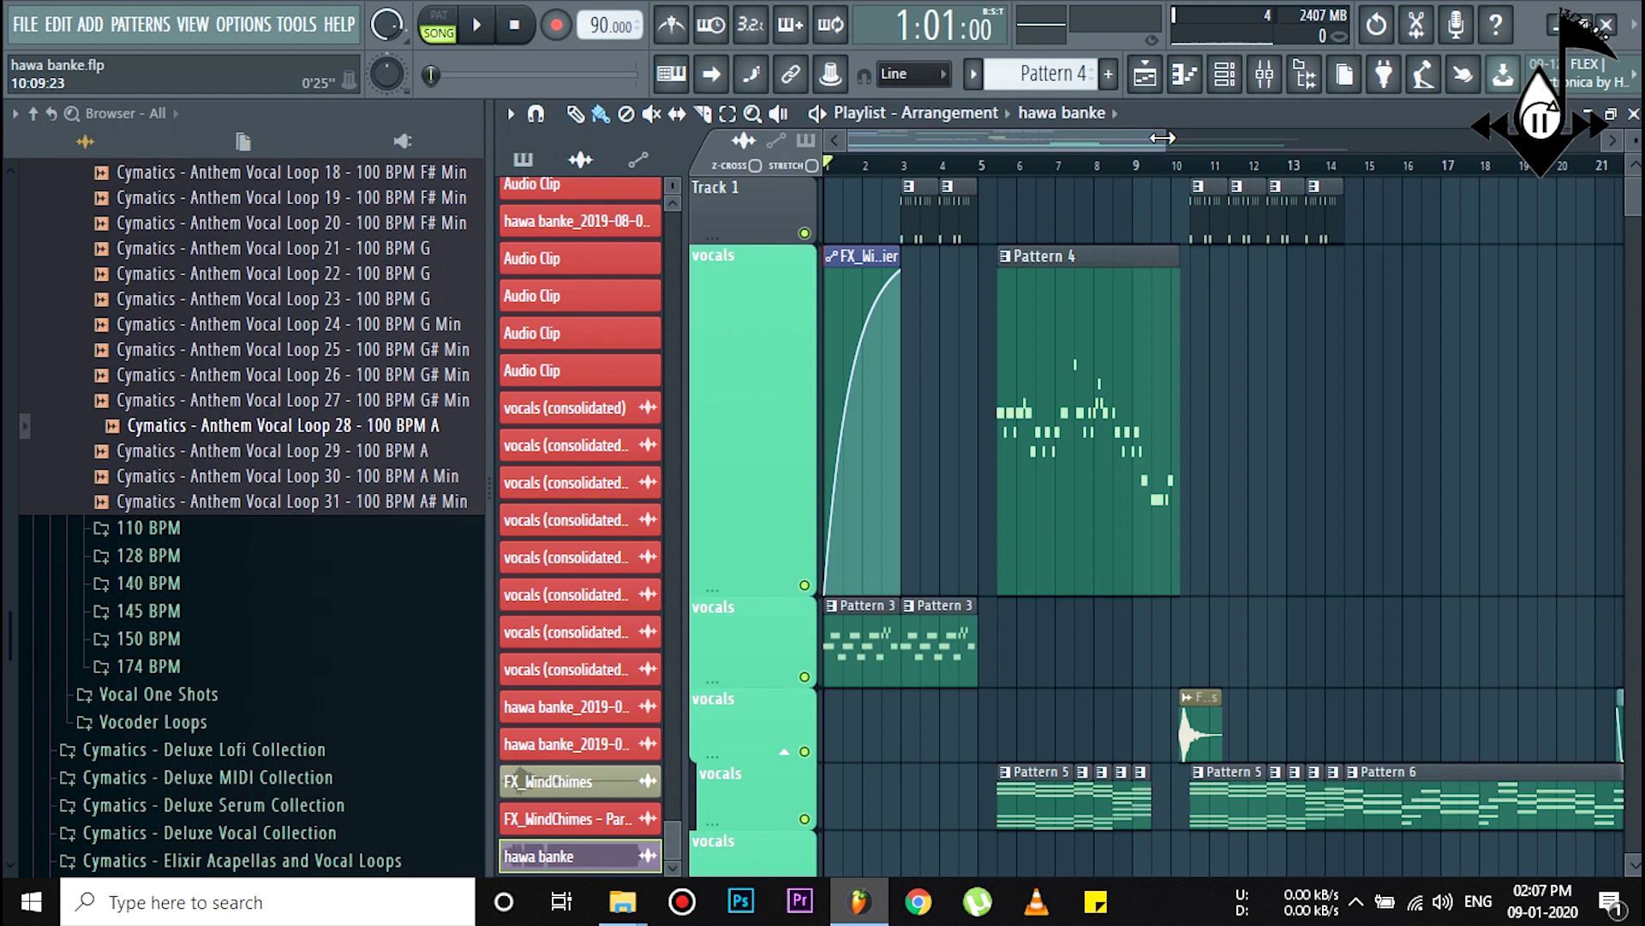
{"action": "left_click_drag", "start_coordinate": [1165, 131], "coordinate": [886, 127]}
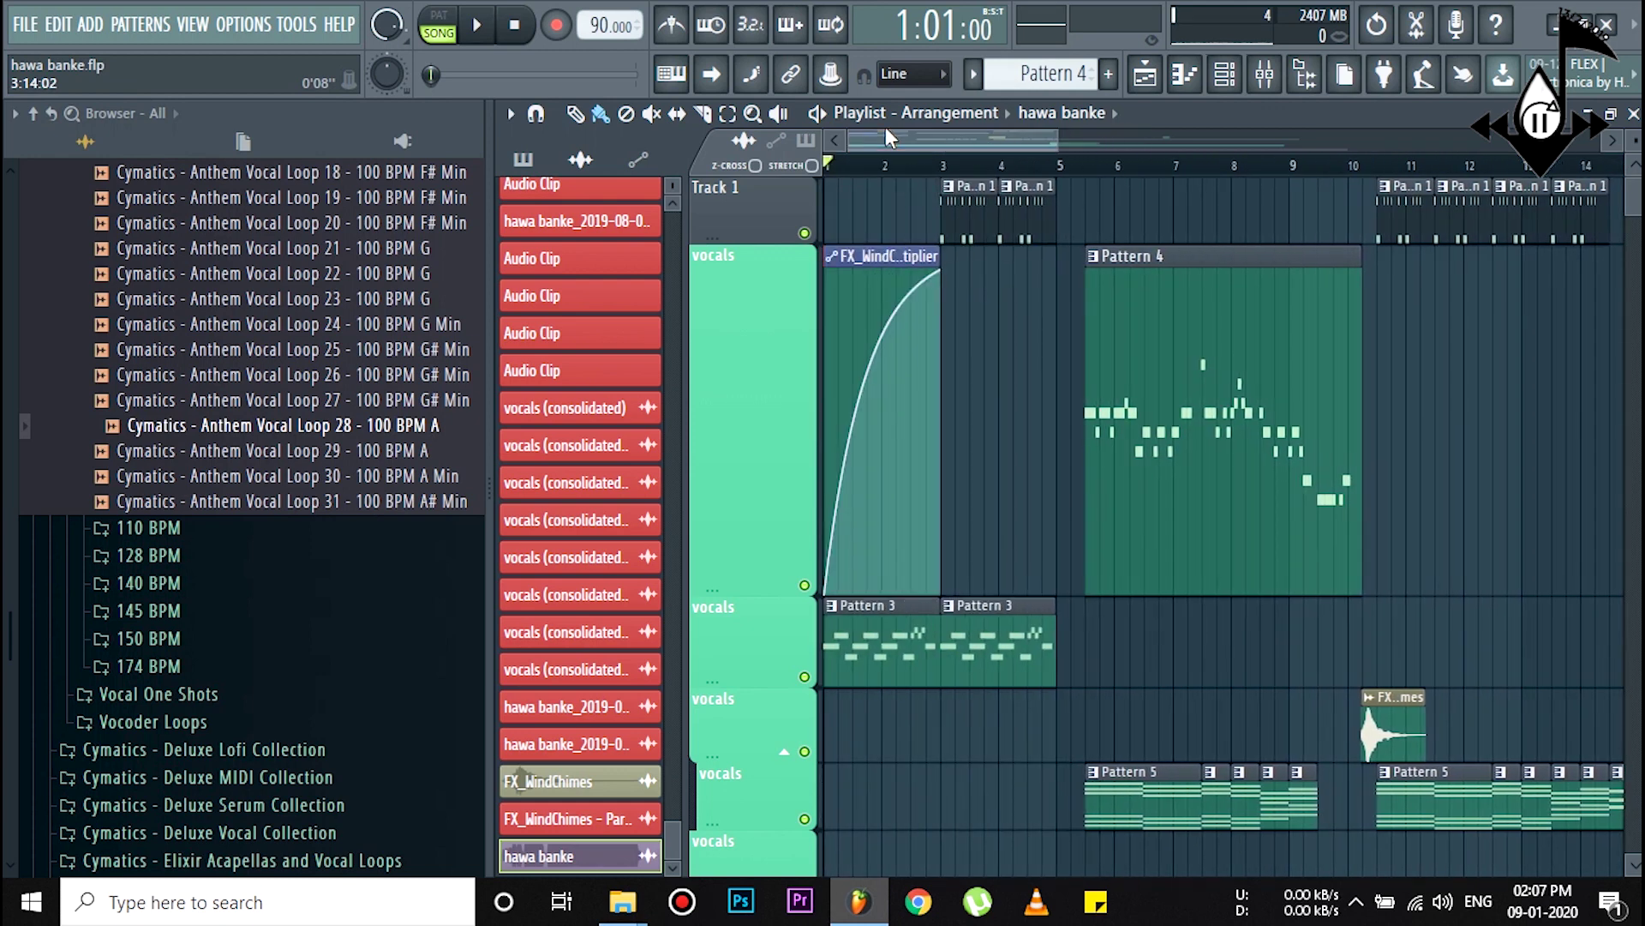
{"action": "scroll", "coordinate": [1140, 347], "scroll_direction": "down", "scroll_amount": 3}
{"action": "scroll", "coordinate": [1088, 360], "scroll_direction": "up", "scroll_amount": 1}
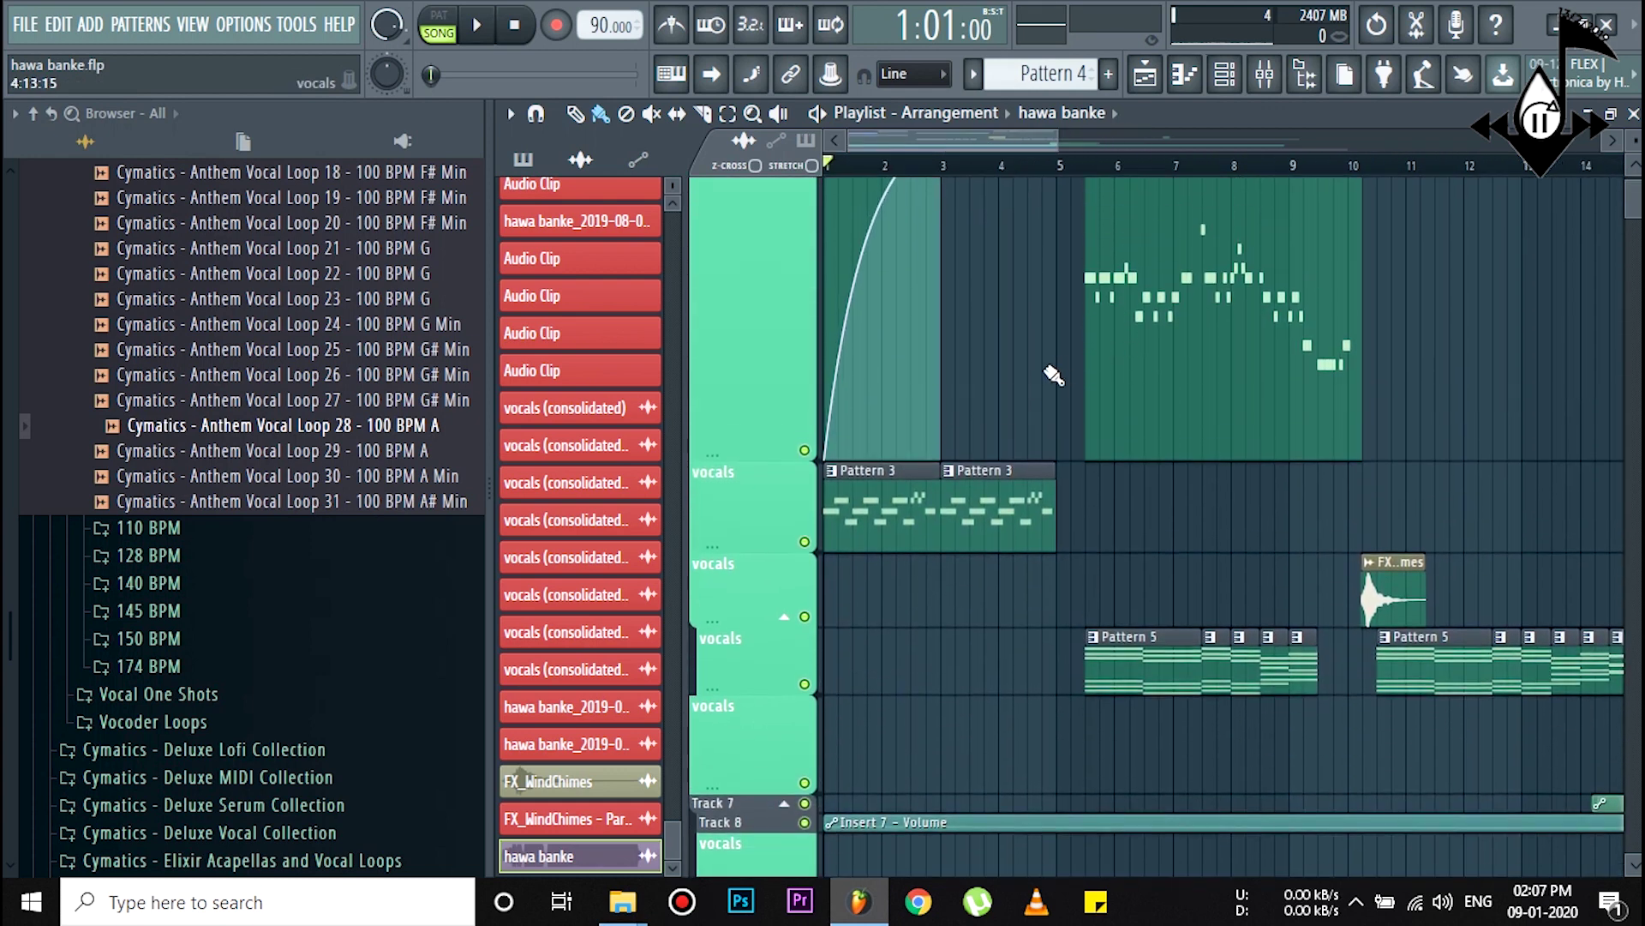
{"action": "scroll", "coordinate": [1045, 380], "scroll_direction": "up", "scroll_amount": 2}
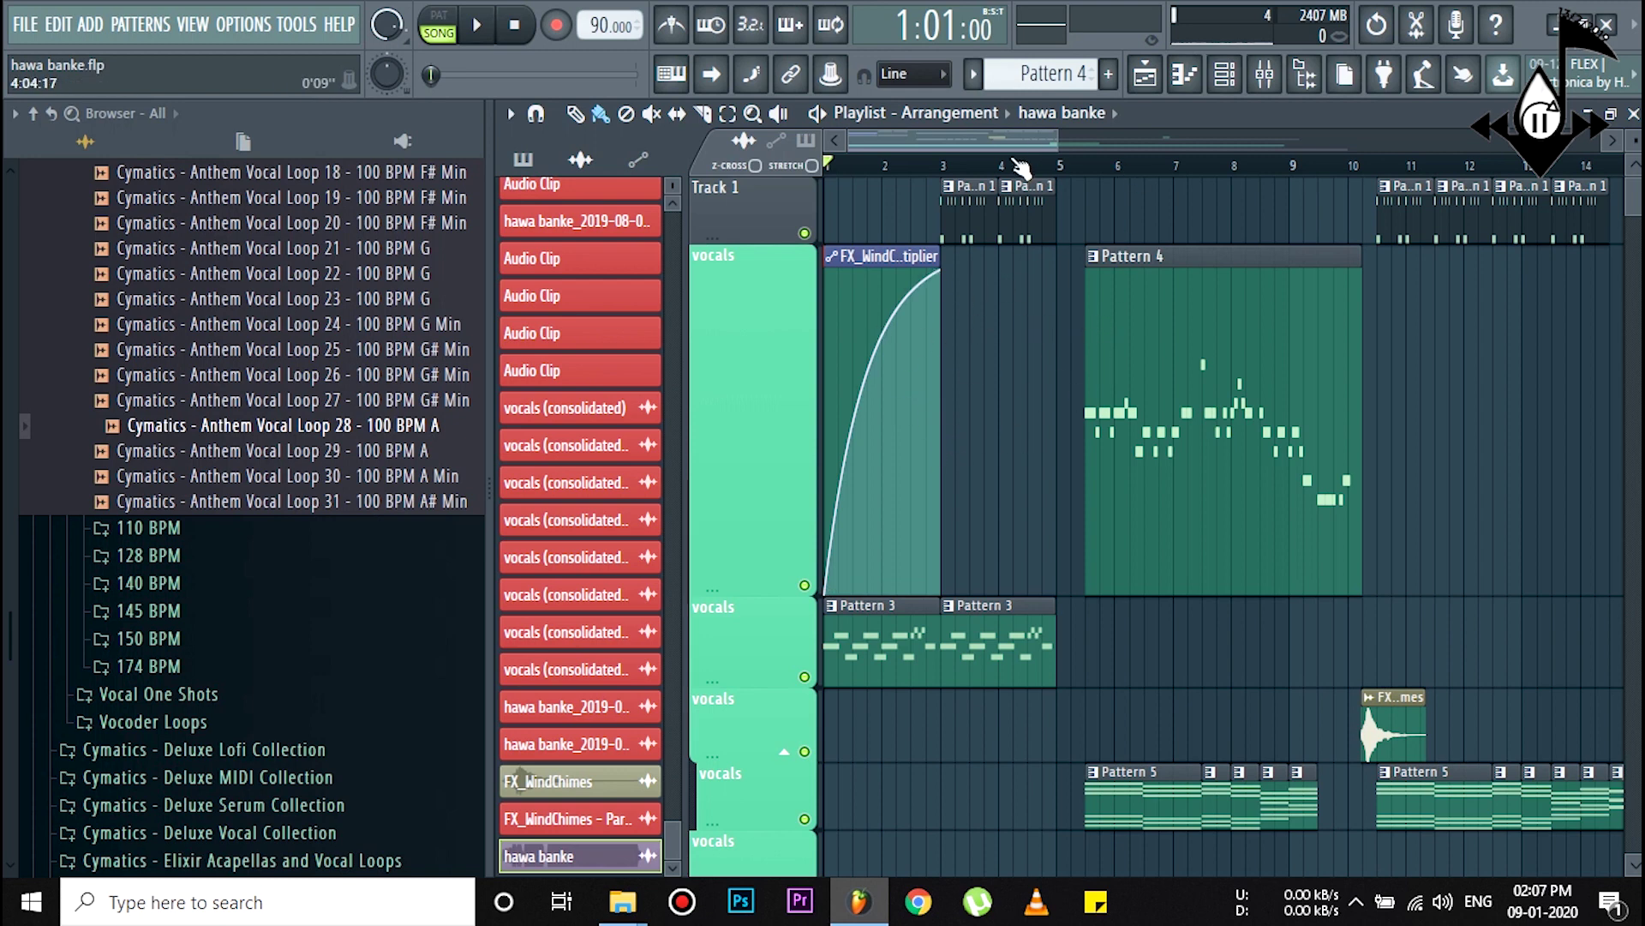
{"action": "scroll", "coordinate": [1034, 171], "scroll_direction": "down", "scroll_amount": 2}
{"action": "left_click_drag", "start_coordinate": [1193, 140], "coordinate": [1301, 144]}
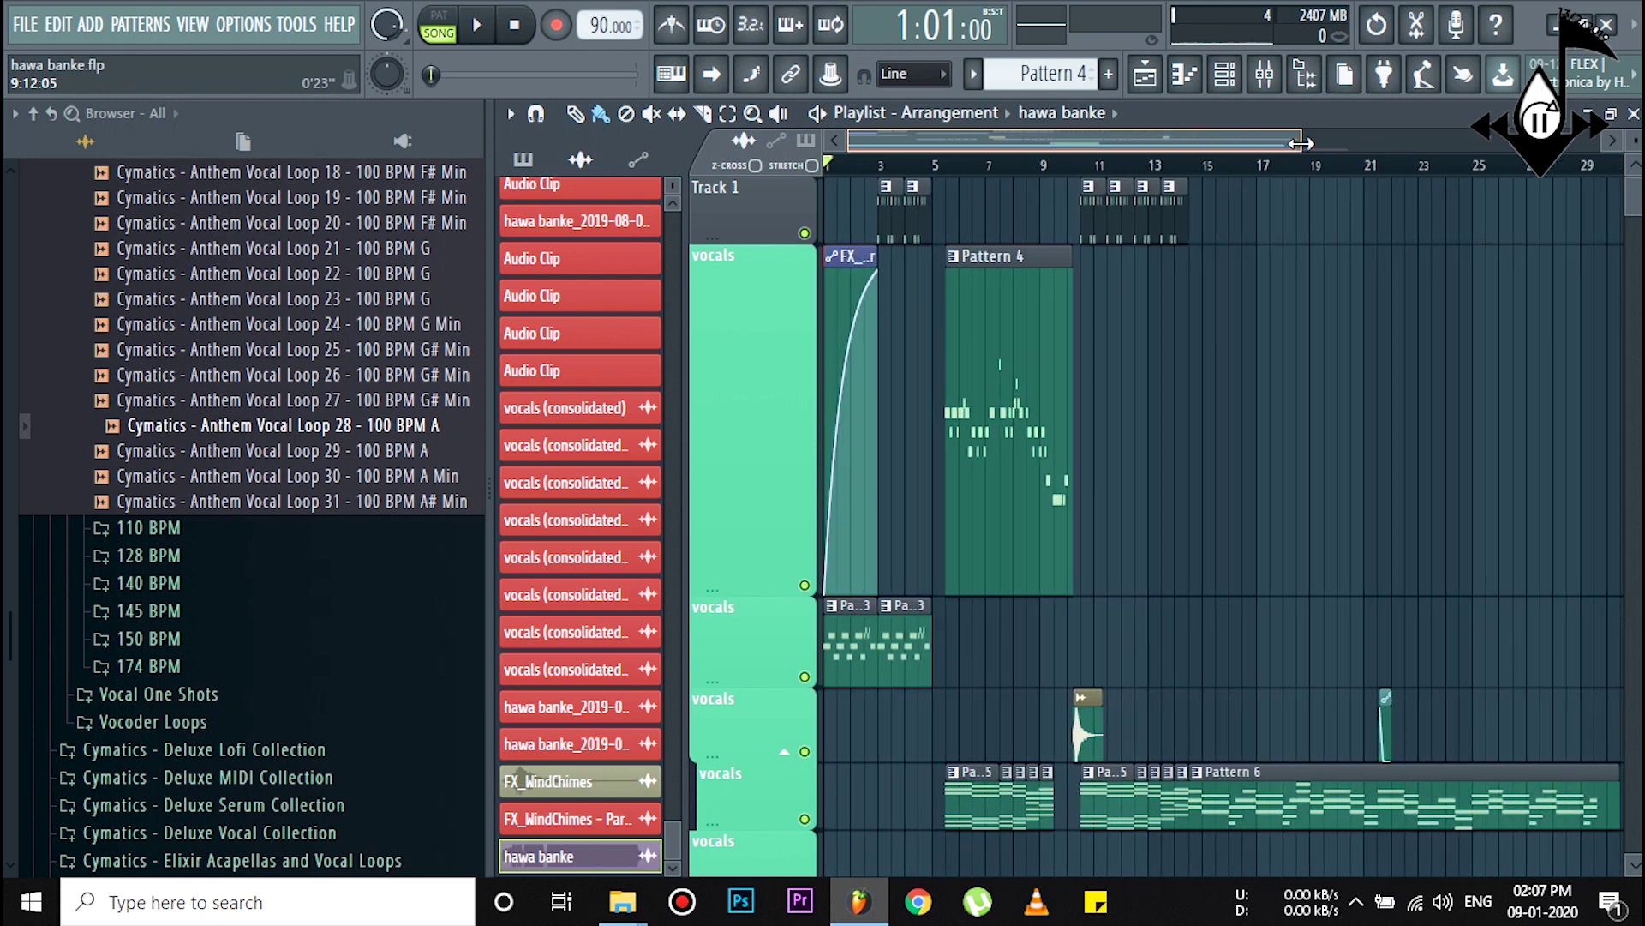
{"action": "scroll", "coordinate": [1168, 378], "scroll_direction": "down", "scroll_amount": 2}
{"action": "scroll", "coordinate": [1155, 380], "scroll_direction": "up", "scroll_amount": 2}
{"action": "scroll", "coordinate": [1150, 379], "scroll_direction": "down", "scroll_amount": 2}
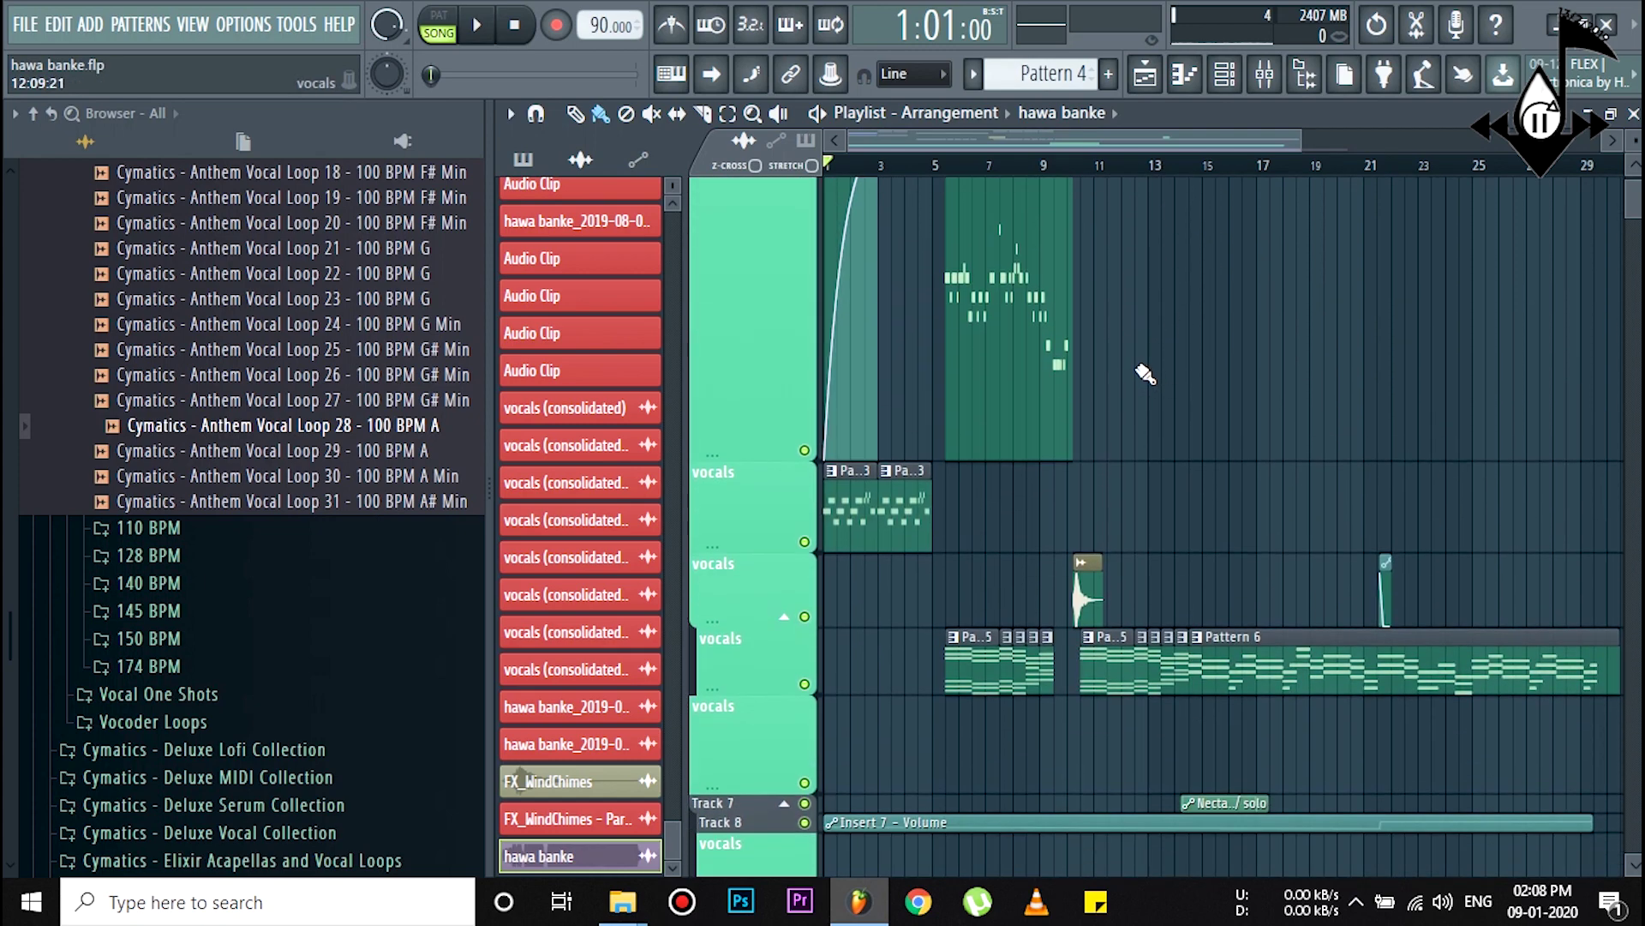
{"action": "scroll", "coordinate": [1146, 375], "scroll_direction": "down", "scroll_amount": 3}
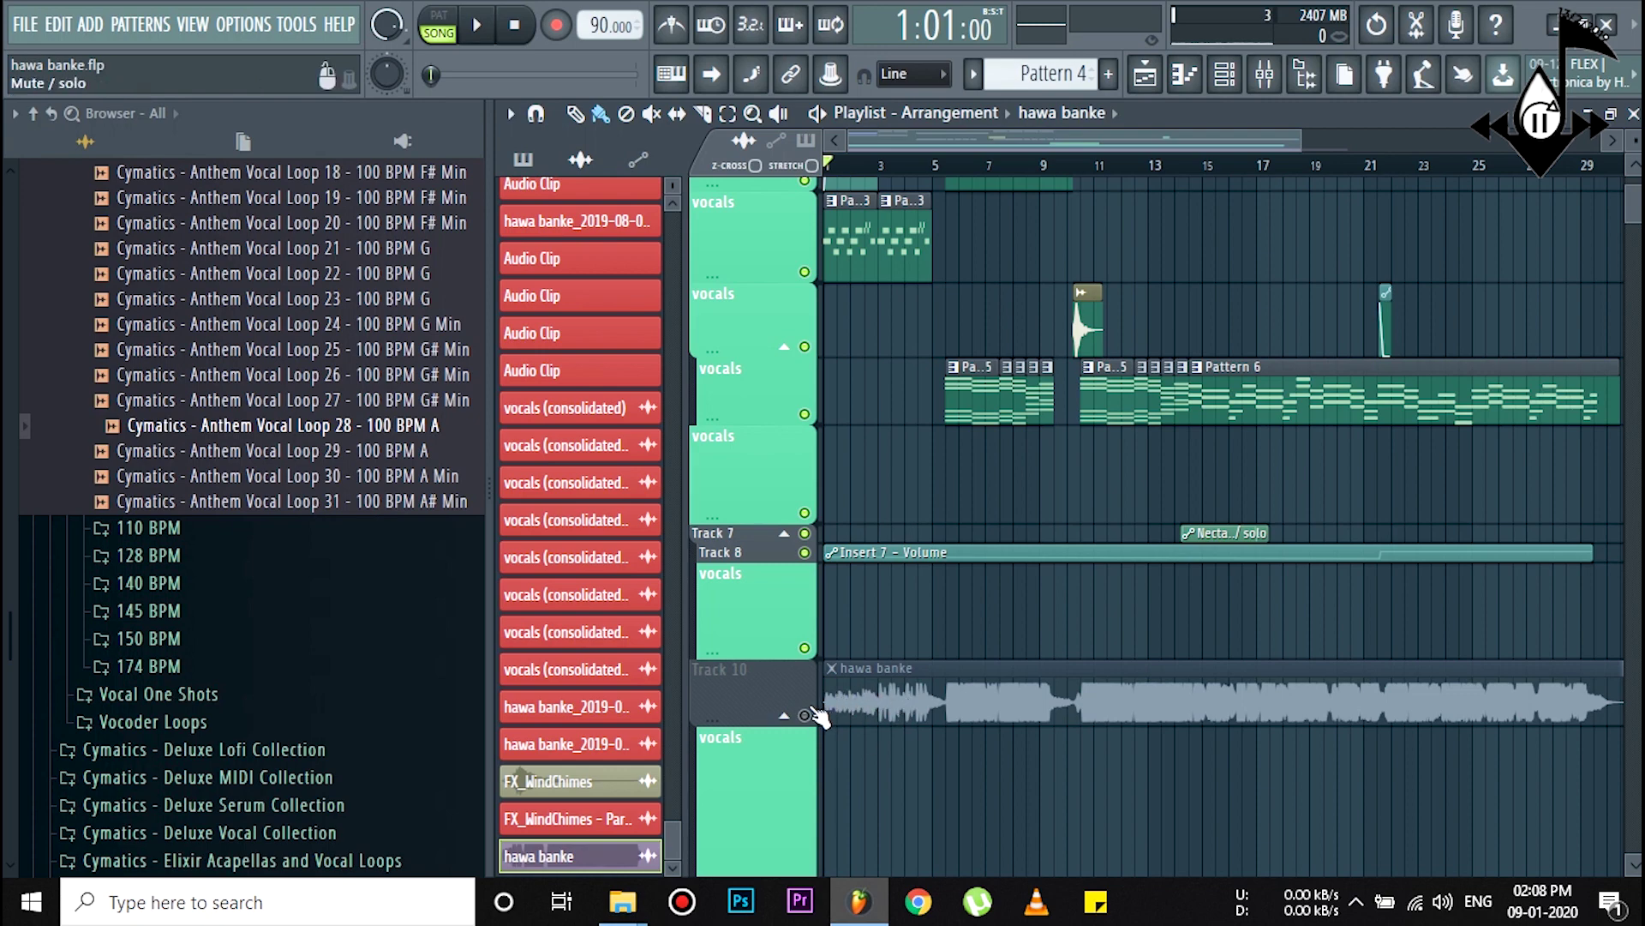
{"action": "scroll", "coordinate": [973, 545], "scroll_direction": "up", "scroll_amount": 1}
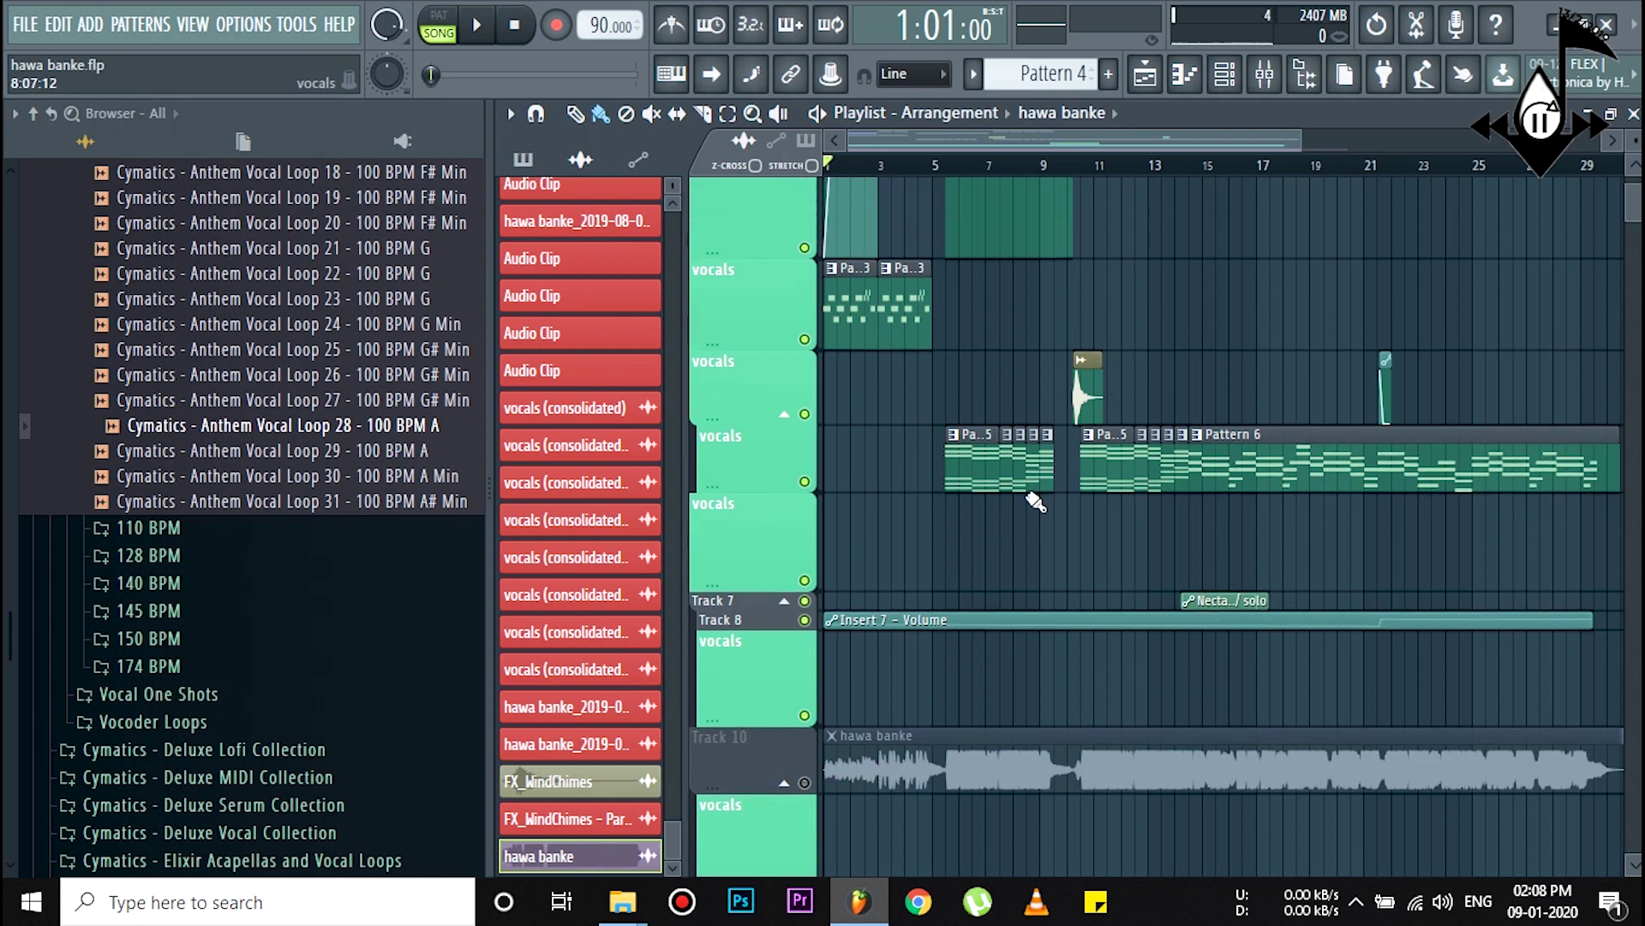
{"action": "scroll", "coordinate": [925, 466], "scroll_direction": "up", "scroll_amount": 4}
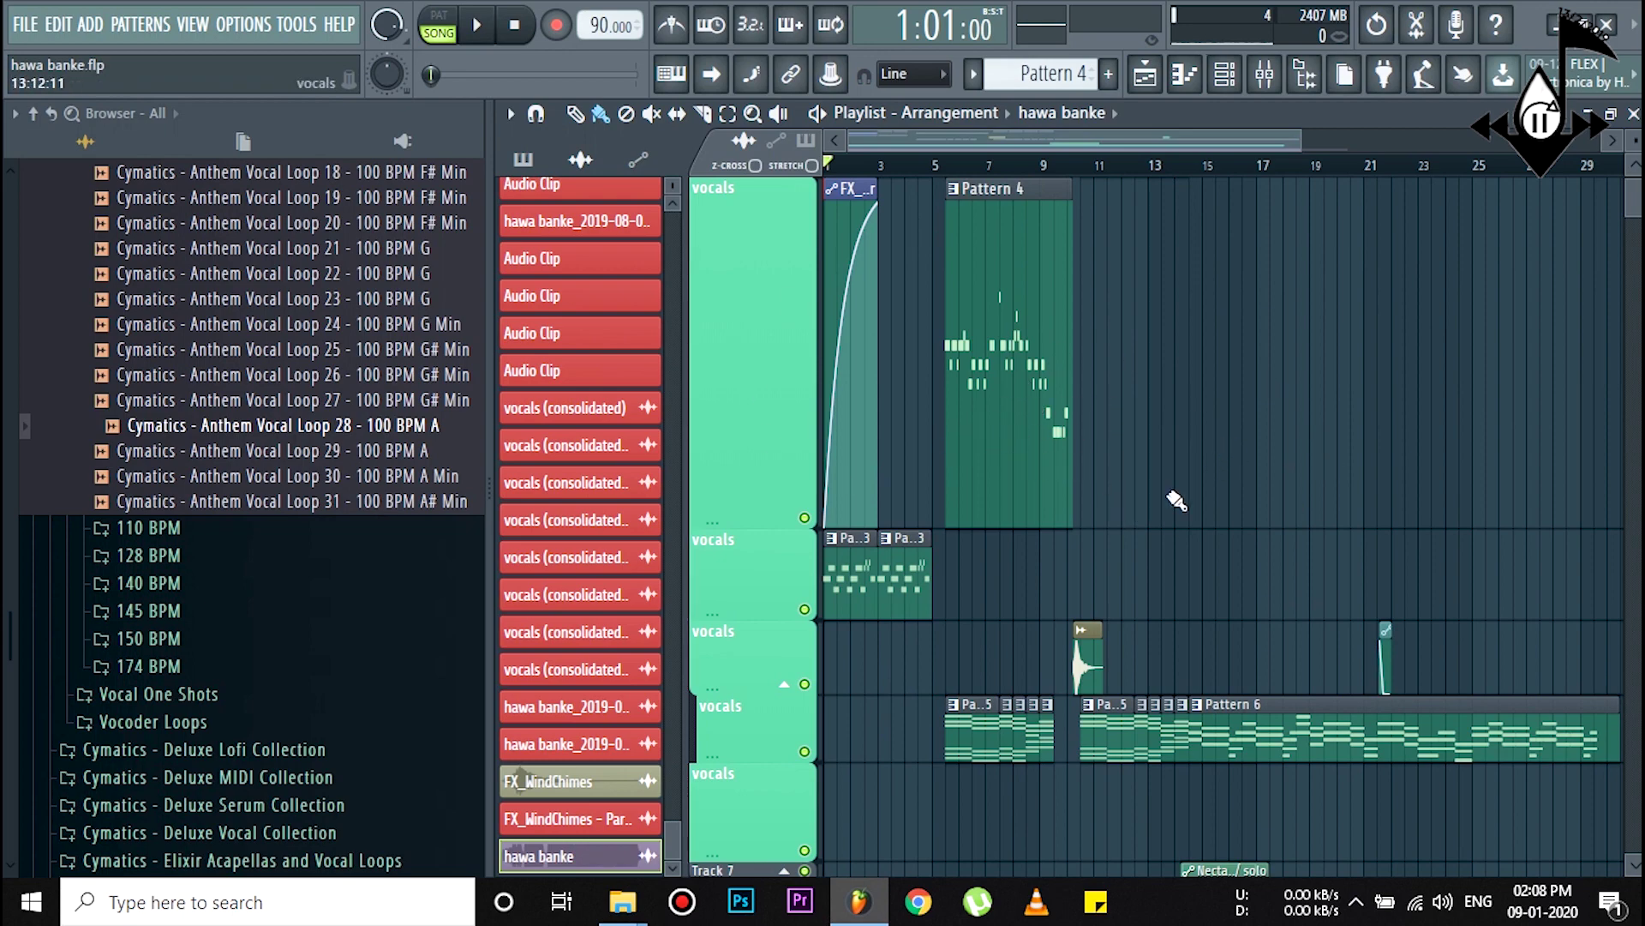
{"action": "scroll", "coordinate": [1150, 500], "scroll_direction": "up", "scroll_amount": 1}
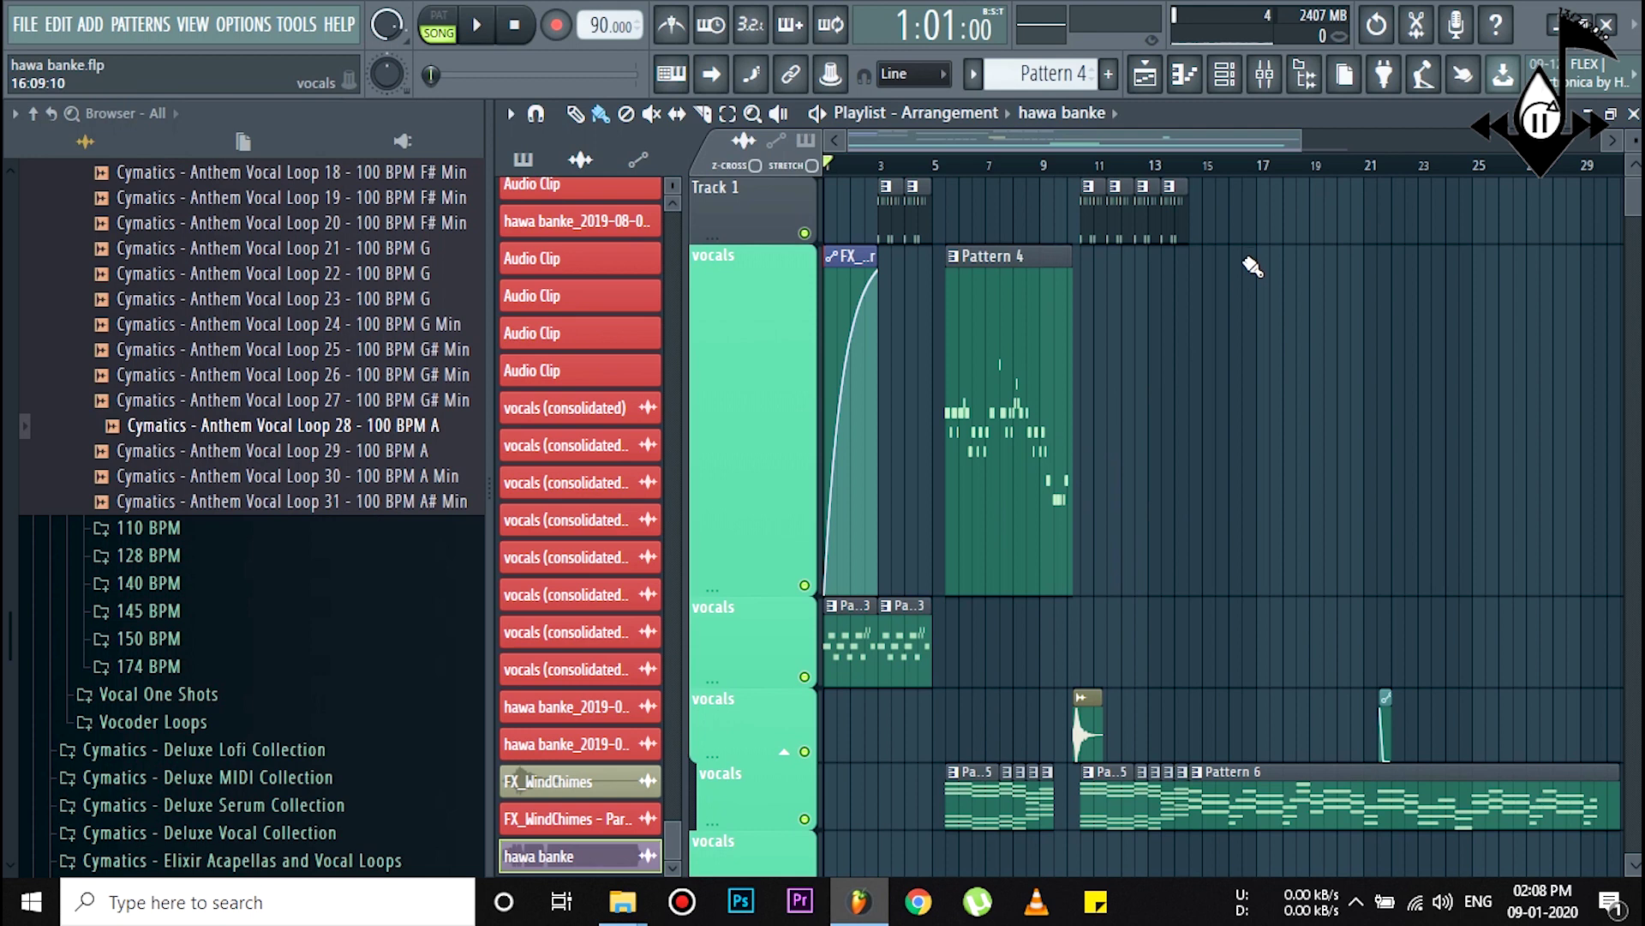
{"action": "left_click_drag", "start_coordinate": [1301, 137], "coordinate": [1232, 134]}
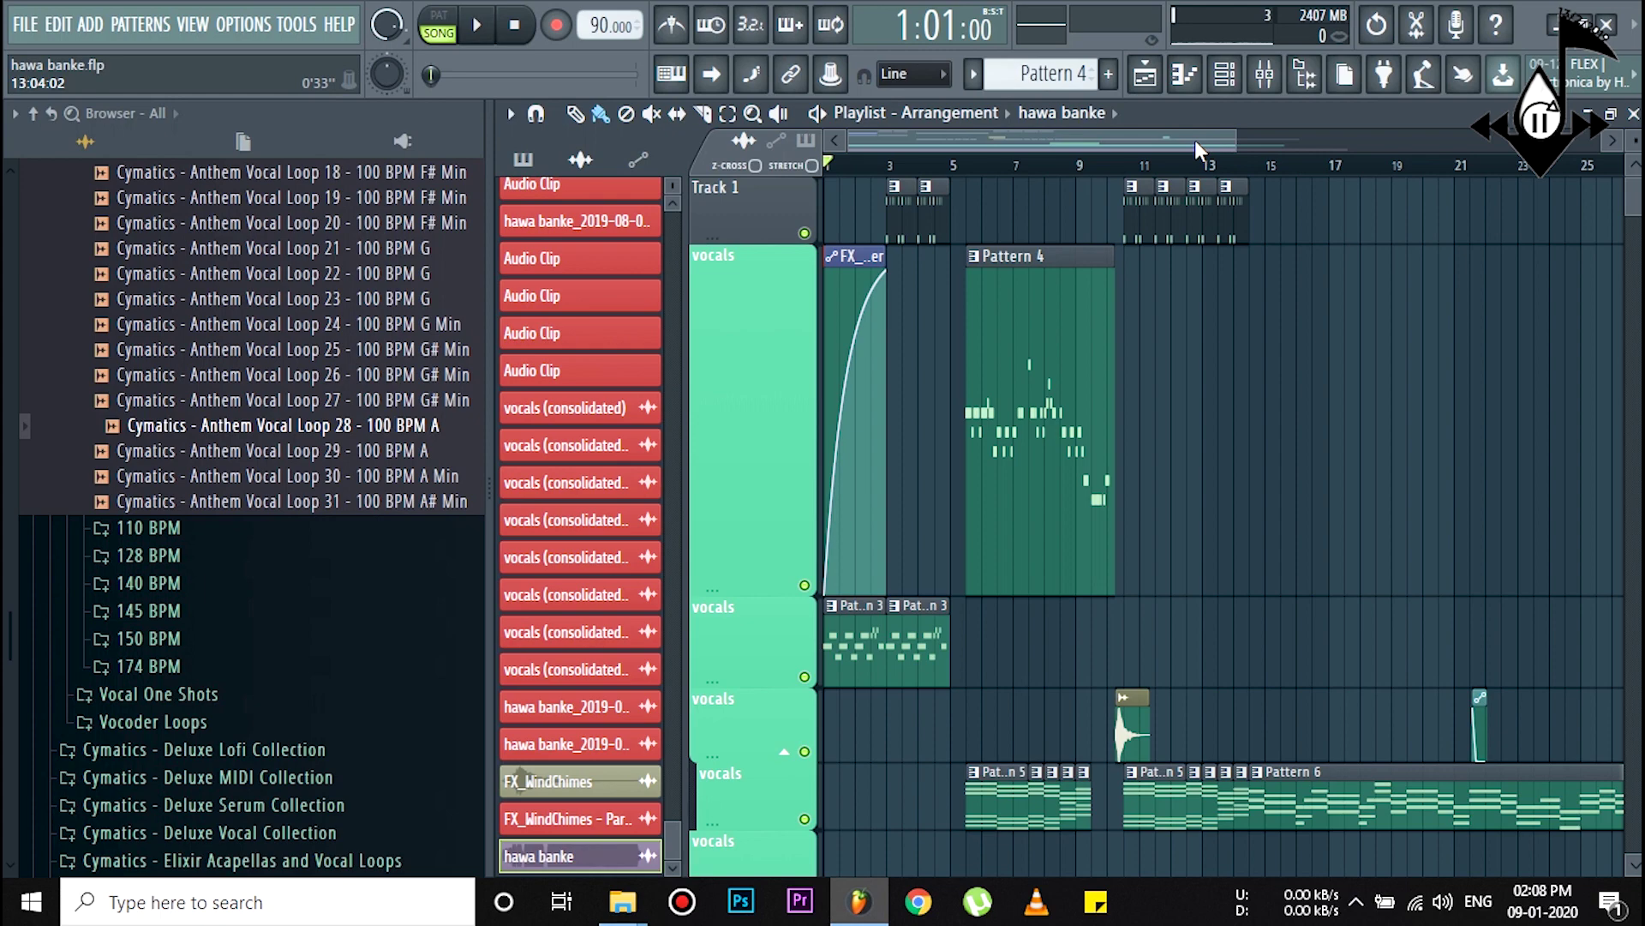
{"action": "left_click_drag", "start_coordinate": [1234, 141], "coordinate": [1170, 139]}
{"action": "left_click", "coordinate": [1225, 81]}
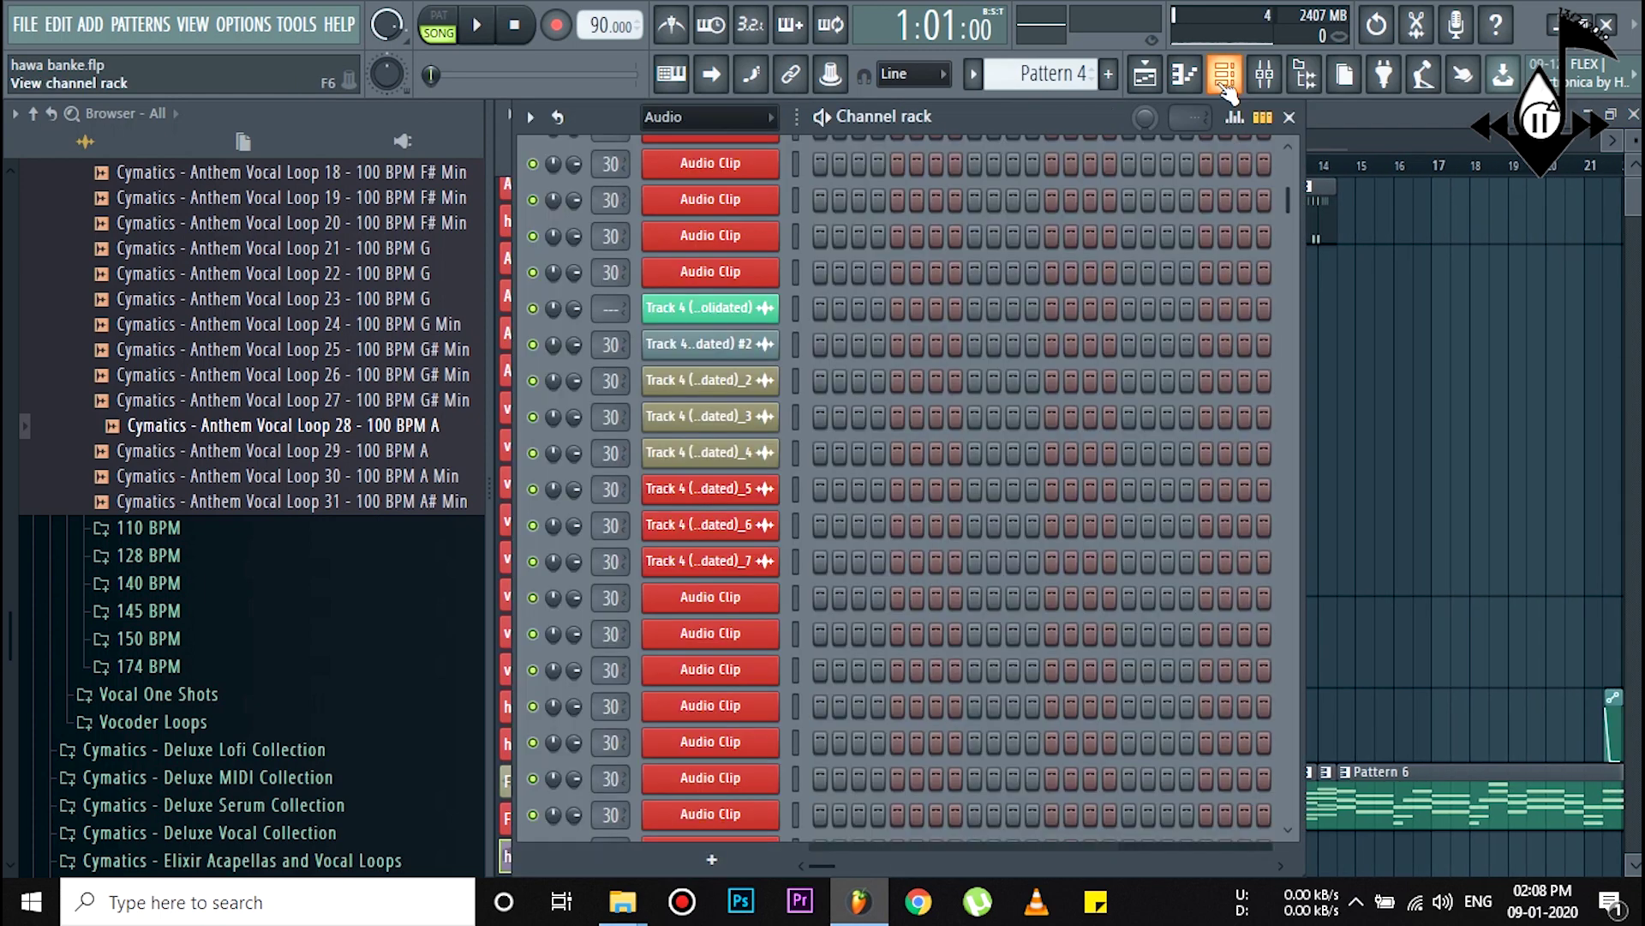
{"action": "left_click", "coordinate": [1224, 81]}
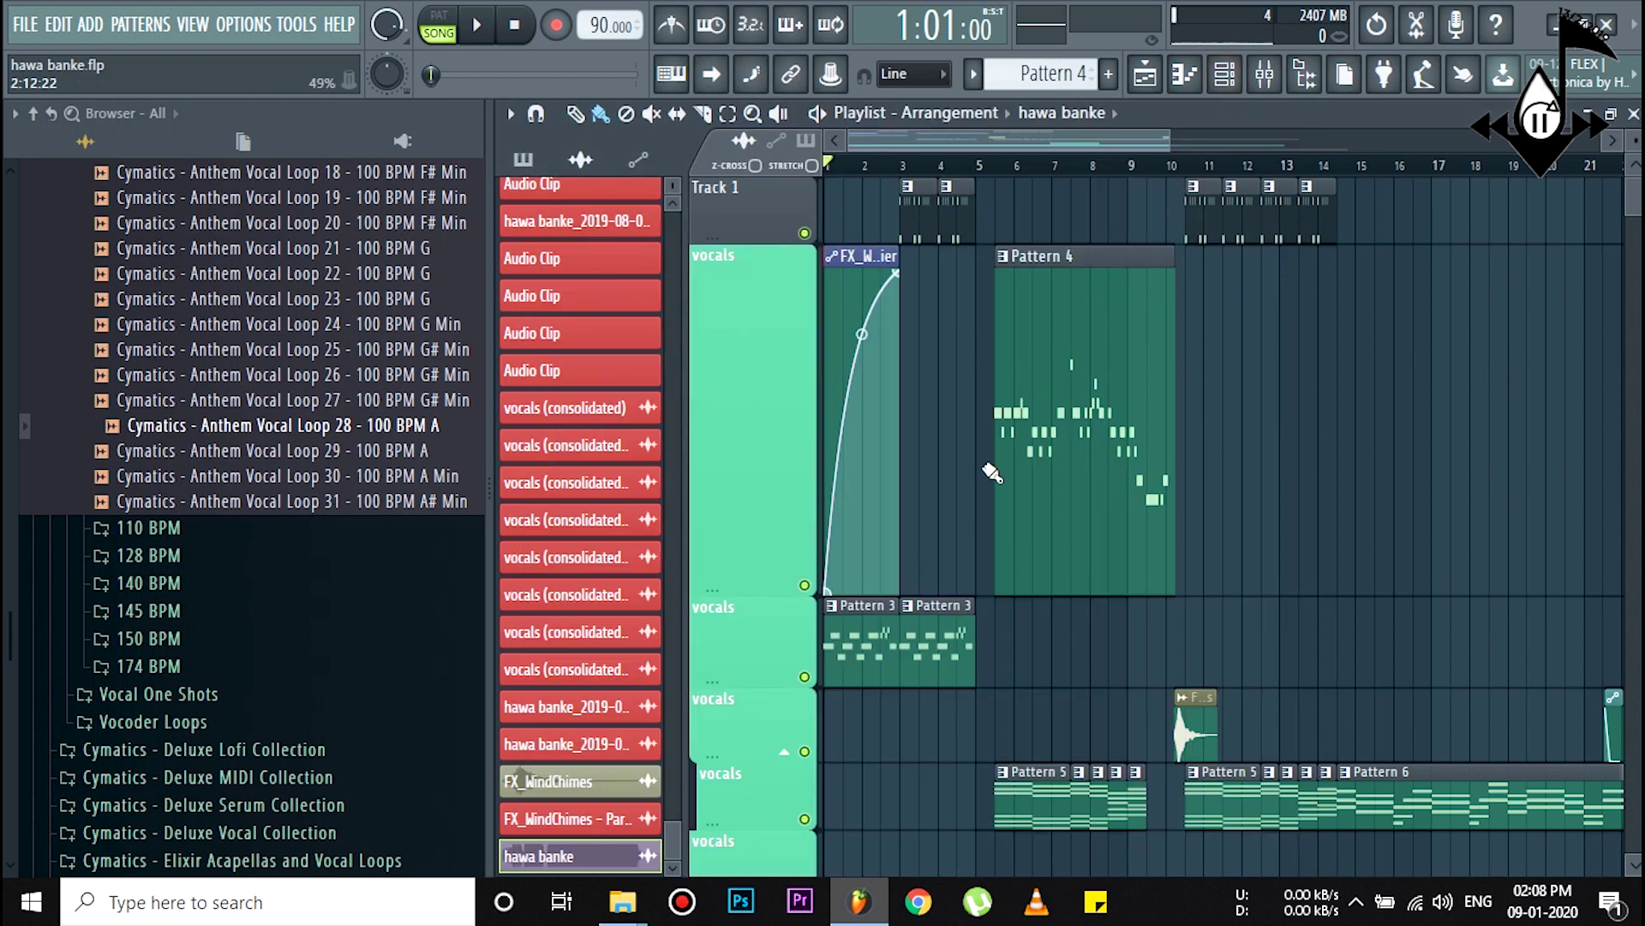
Step: Solo Track 10, which holds the hawa banke audio clip
{"action": "scroll", "coordinate": [1077, 562], "scroll_direction": "down", "scroll_amount": 2}
{"action": "scroll", "coordinate": [1168, 169], "scroll_direction": "down", "scroll_amount": 3}
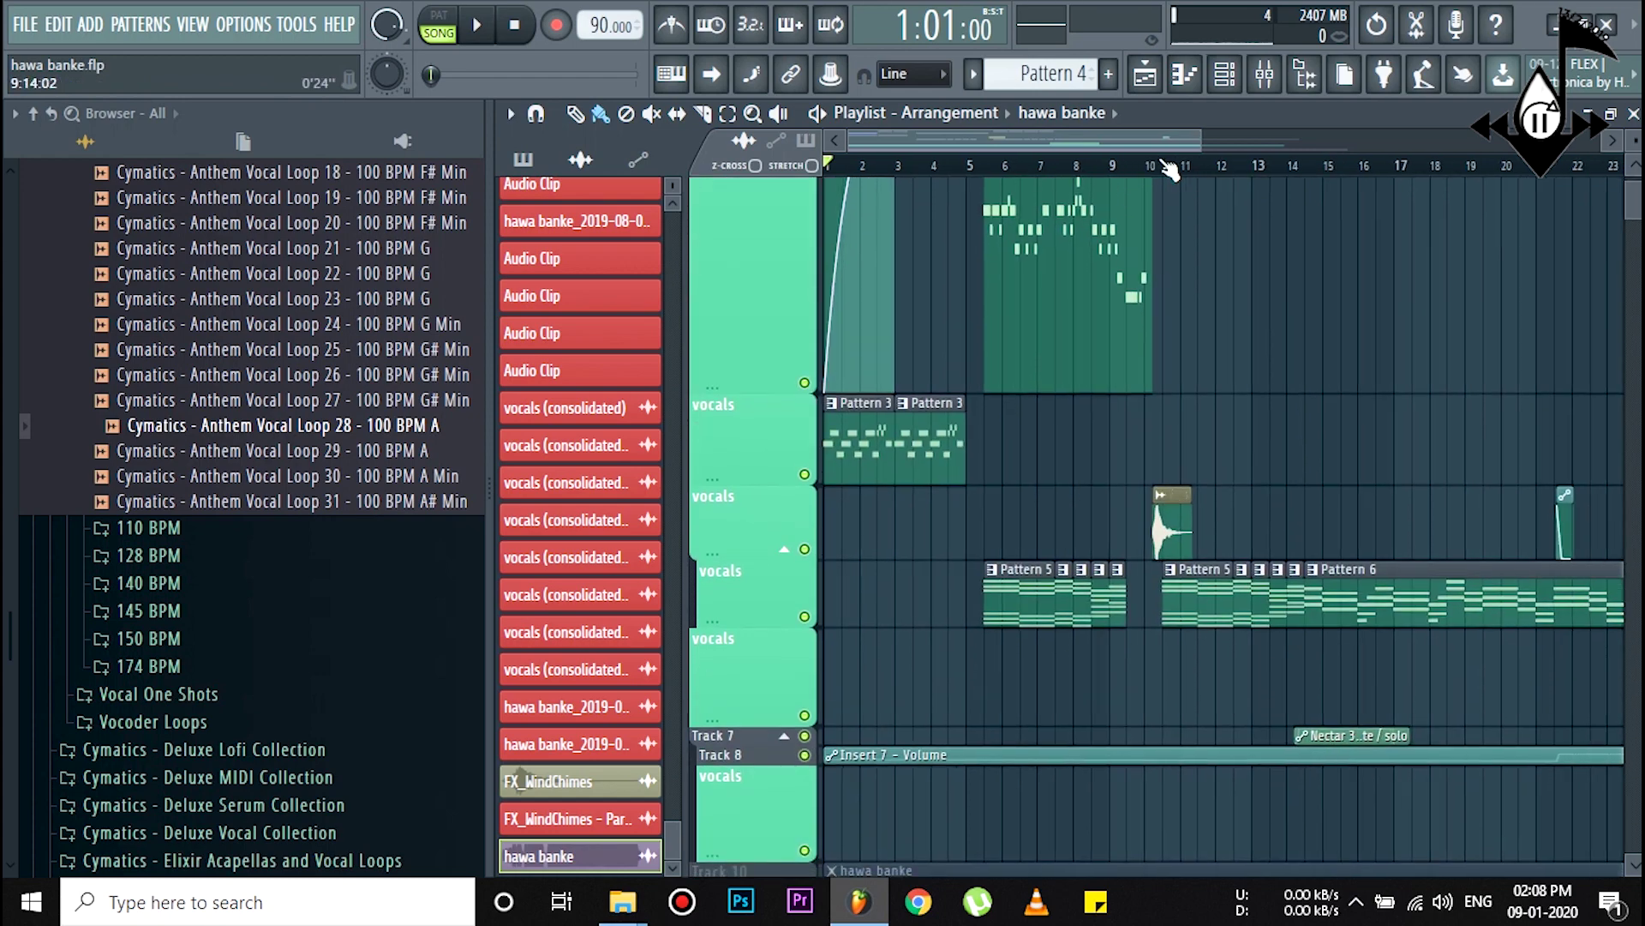
{"action": "scroll", "coordinate": [1111, 287], "scroll_direction": "down", "scroll_amount": 5}
{"action": "scroll", "coordinate": [1112, 284], "scroll_direction": "down", "scroll_amount": 1}
{"action": "right_click", "coordinate": [805, 446]}
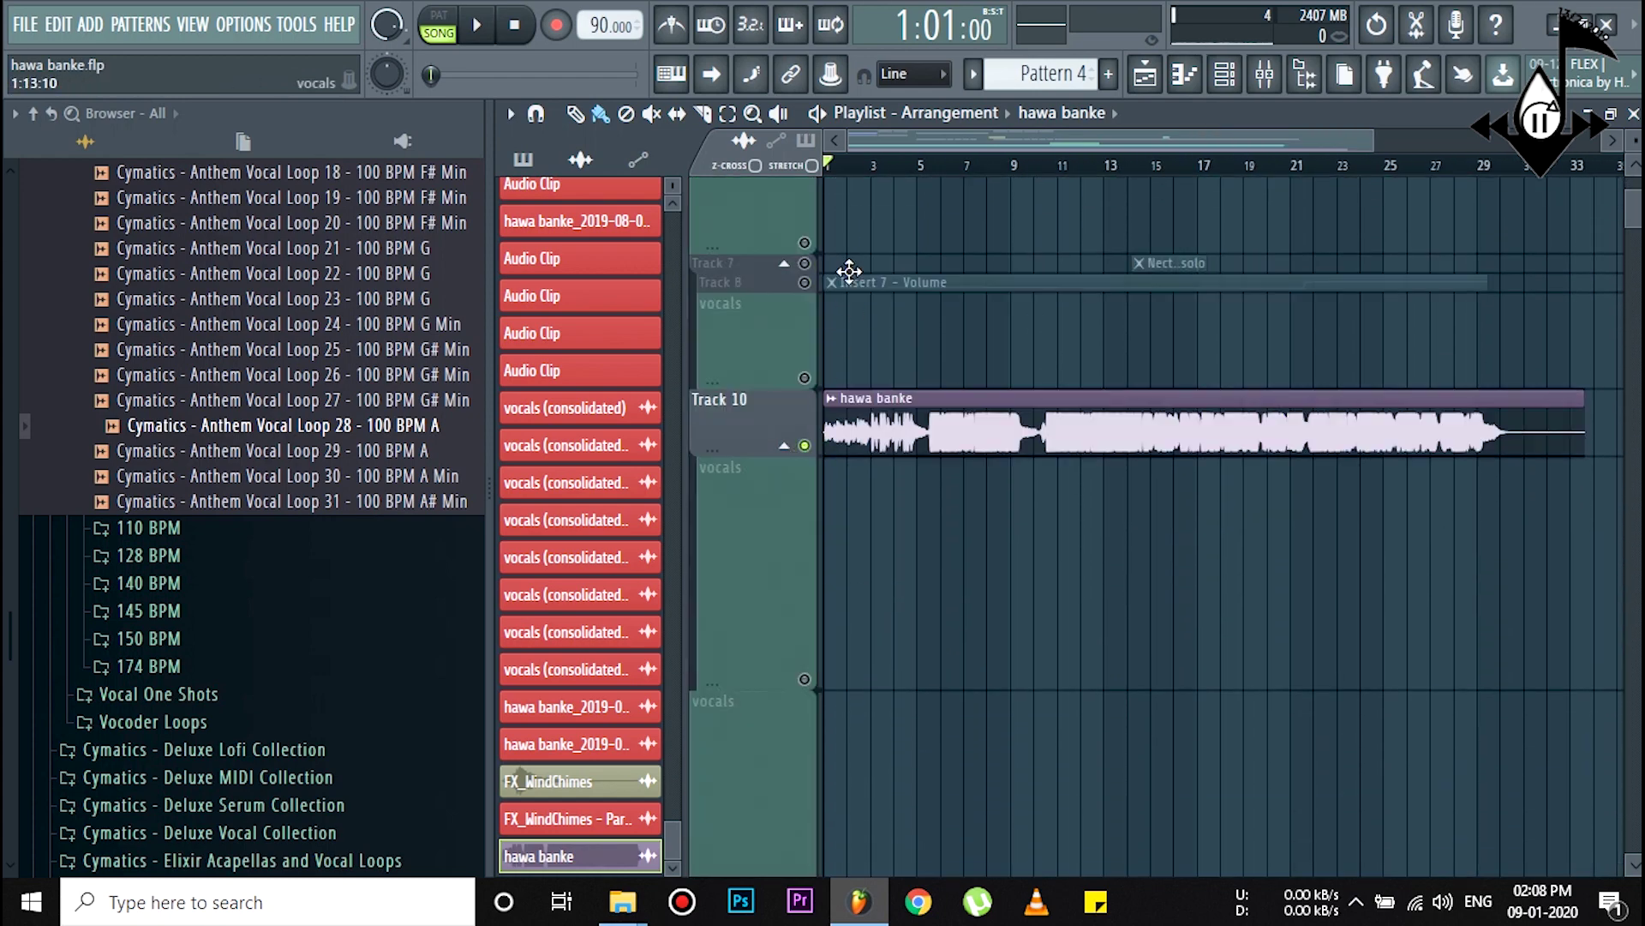
Step: Play the soloed hawa banke clip through to its ending, checking the master channel in the mixer meanwhile, and stop playback
{"action": "key", "text": "space"}
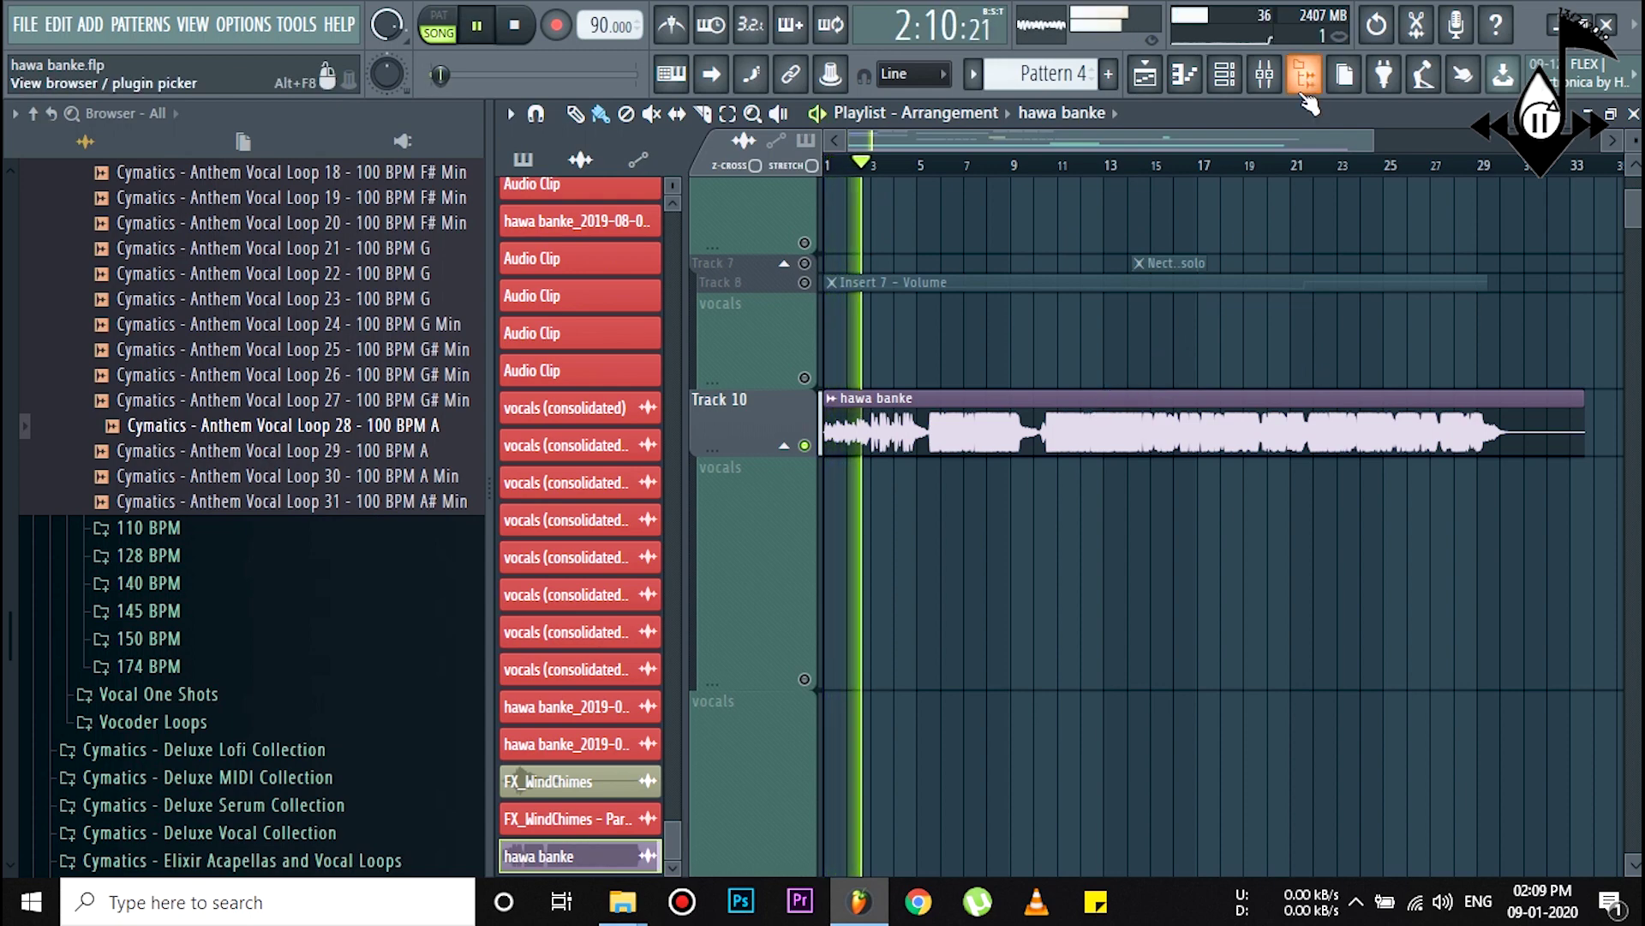
{"action": "left_click", "coordinate": [1264, 73]}
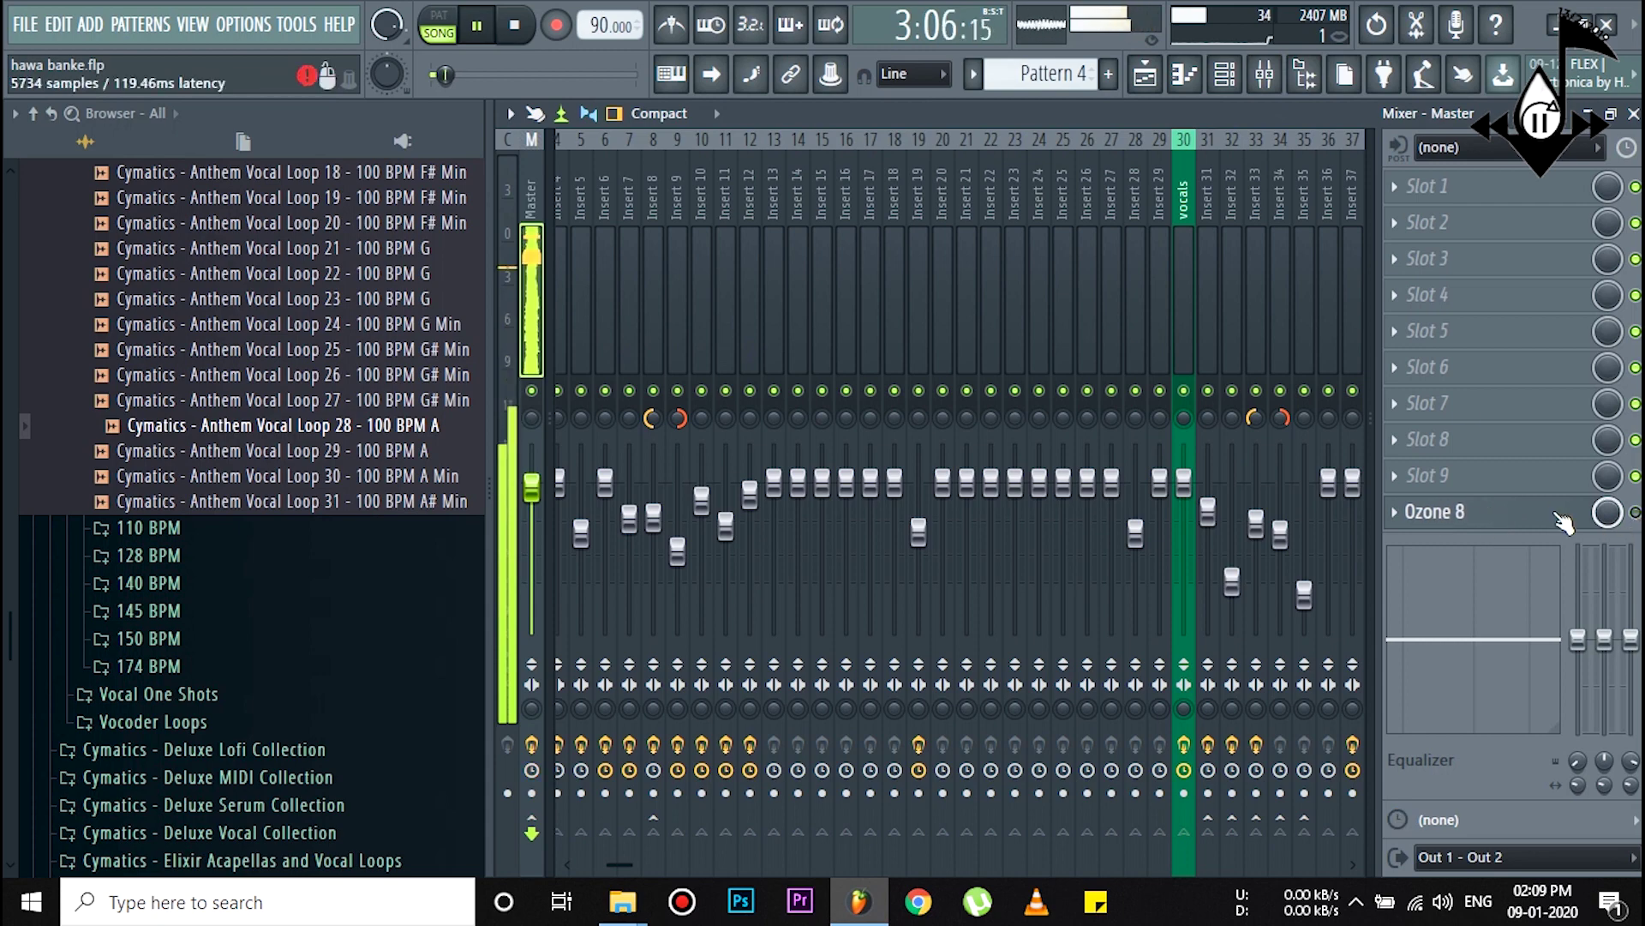
{"action": "left_click", "coordinate": [1145, 74]}
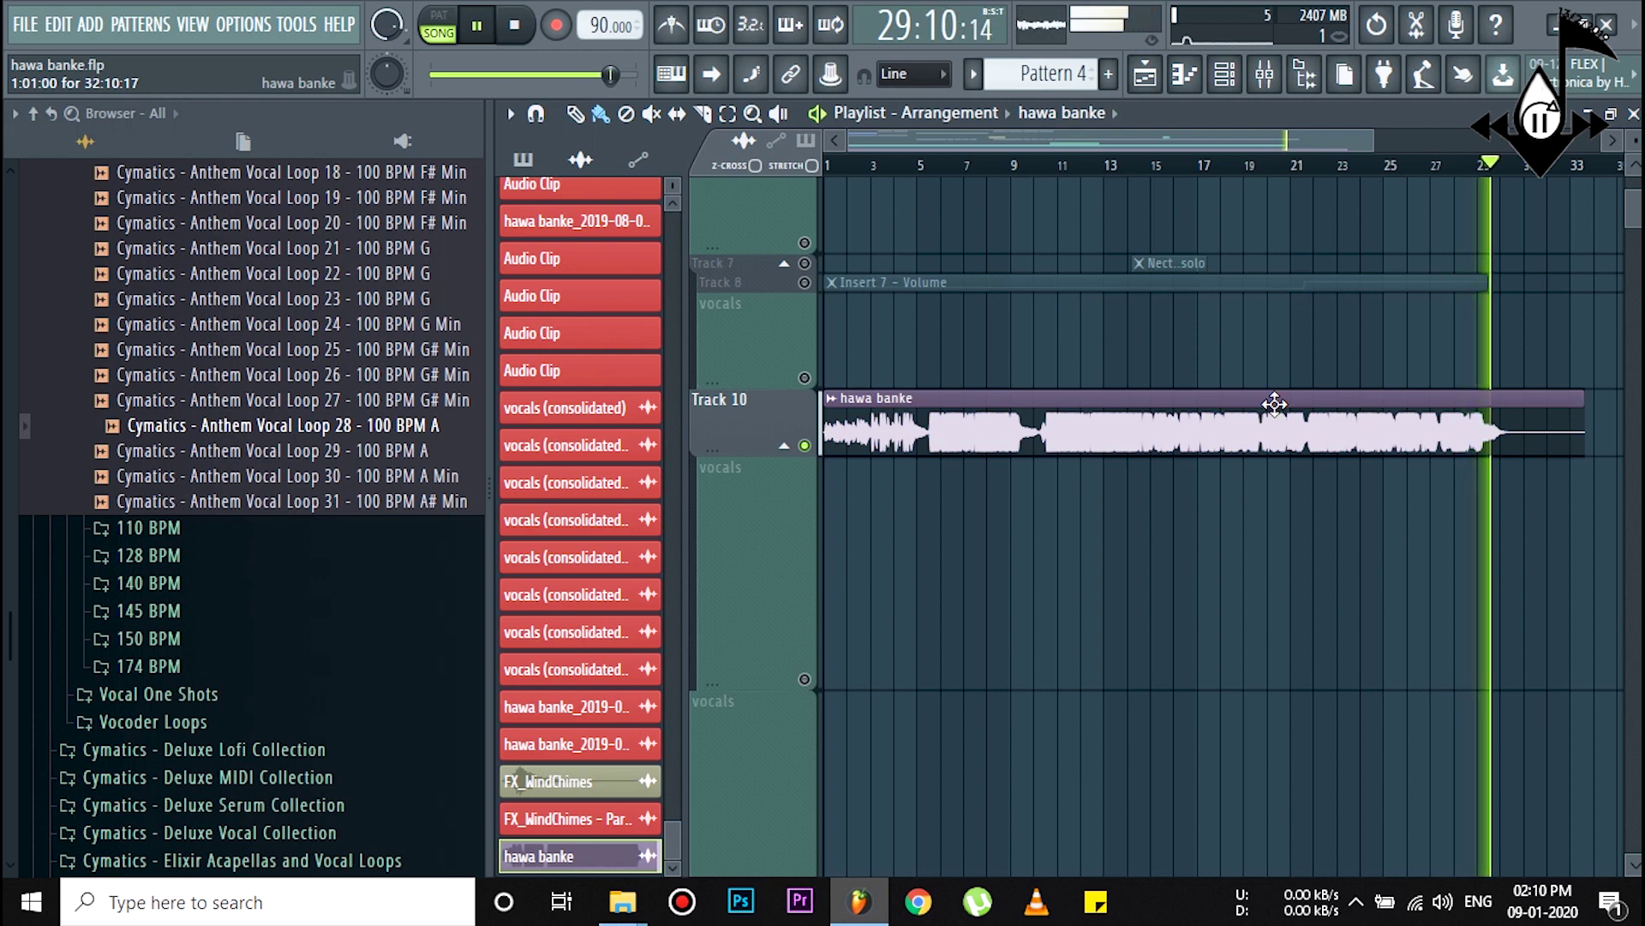
{"action": "key", "text": "space"}
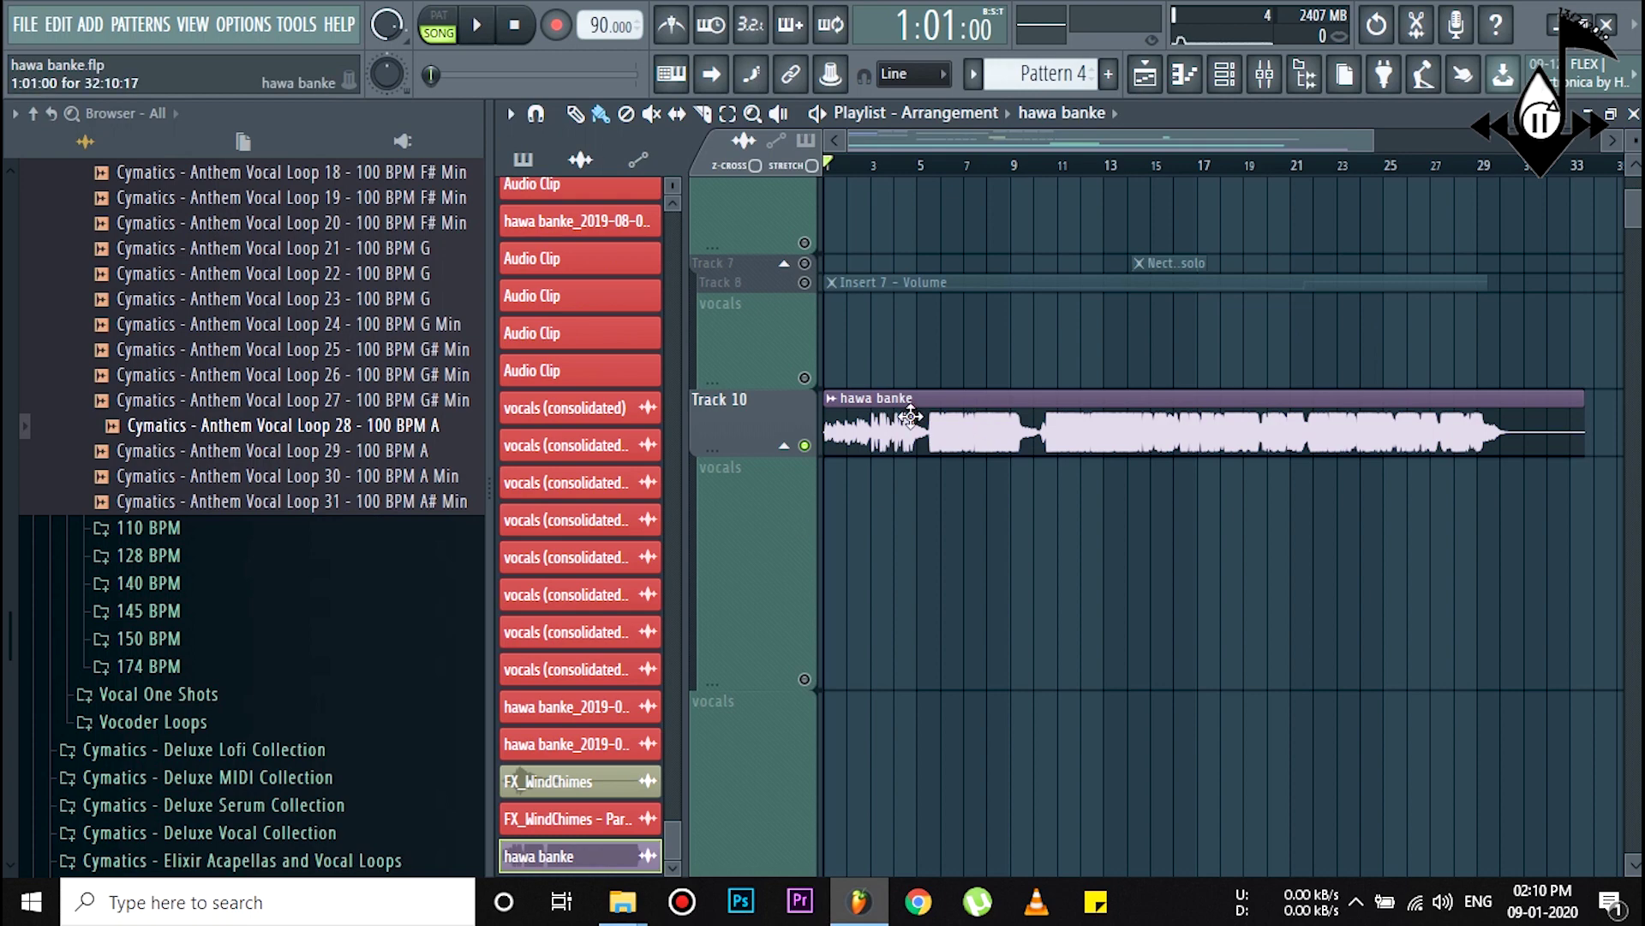
Step: Unsolo Track 10 to reactivate the other playlist tracks, and look over the opening bars of the arrangement
{"action": "scroll", "coordinate": [882, 378], "scroll_direction": "up", "scroll_amount": 5}
{"action": "scroll", "coordinate": [878, 349], "scroll_direction": "up", "scroll_amount": 3}
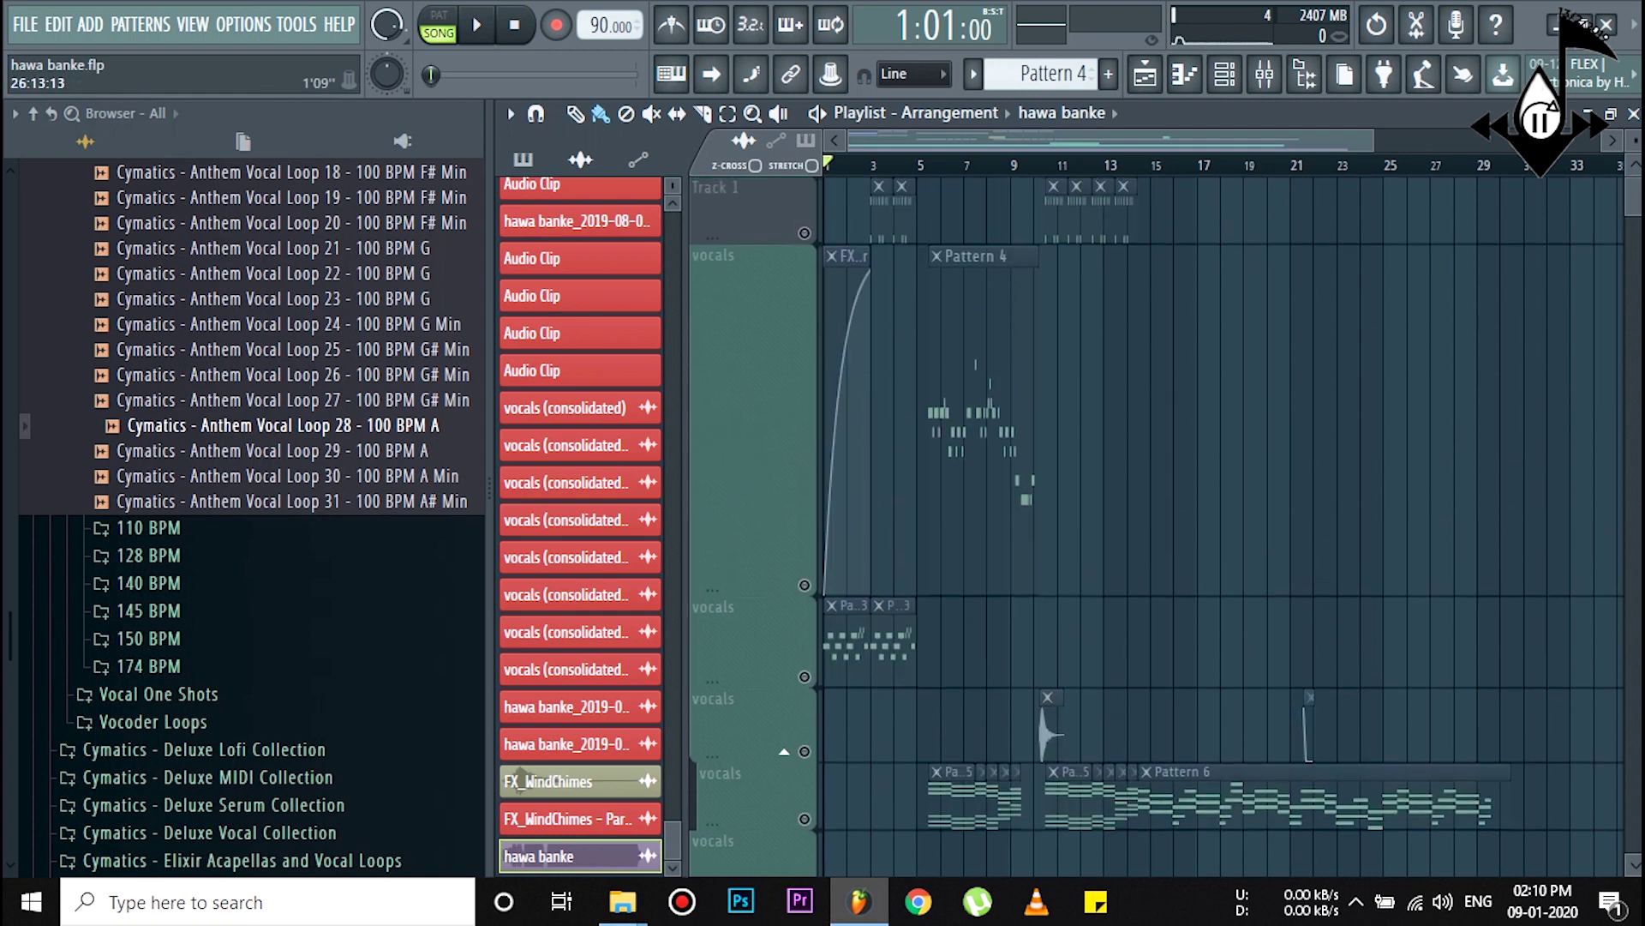
{"action": "left_click_drag", "start_coordinate": [1372, 147], "coordinate": [1030, 147]}
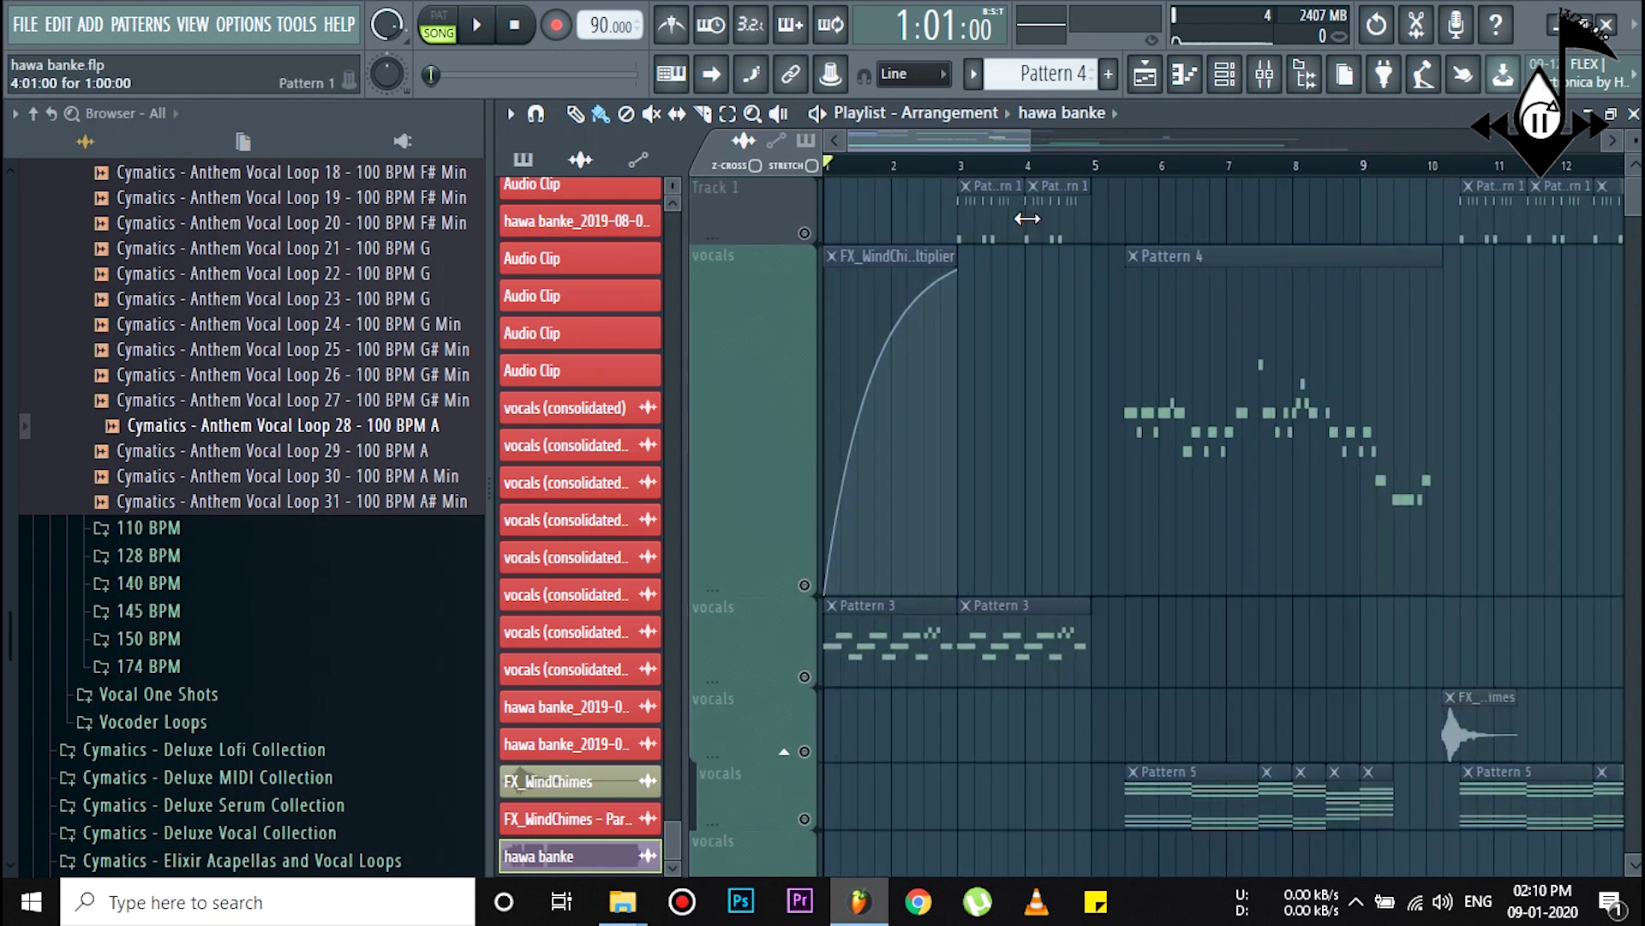
{"action": "scroll", "coordinate": [934, 497], "scroll_direction": "down", "scroll_amount": 6}
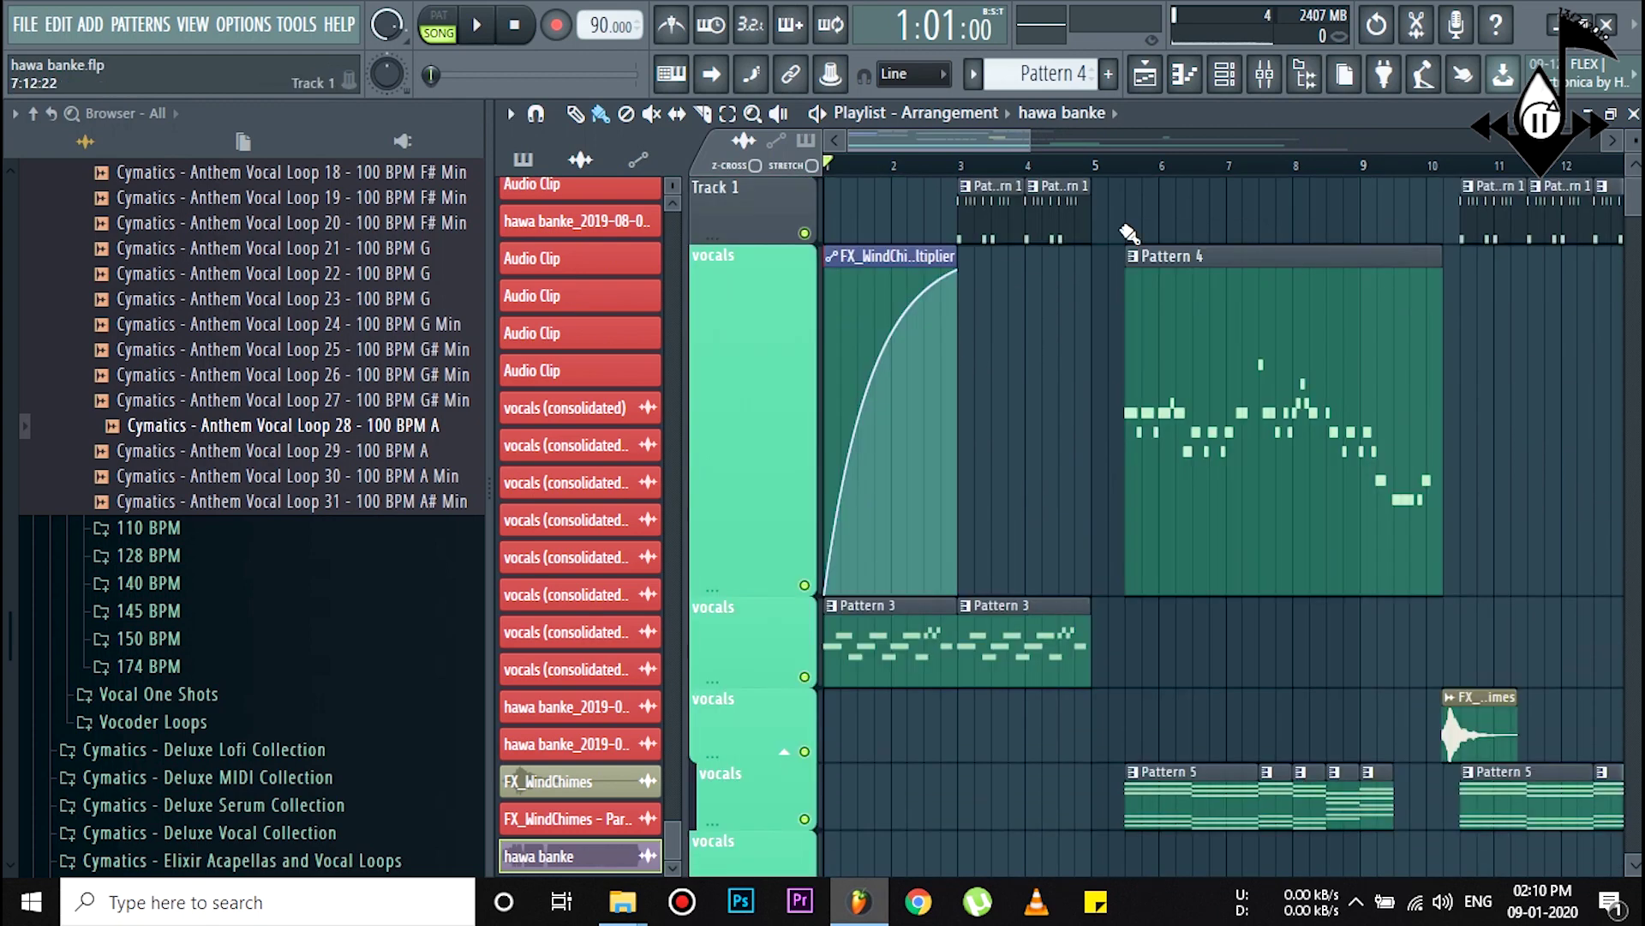
{"action": "scroll", "coordinate": [942, 386], "scroll_direction": "up", "scroll_amount": 6}
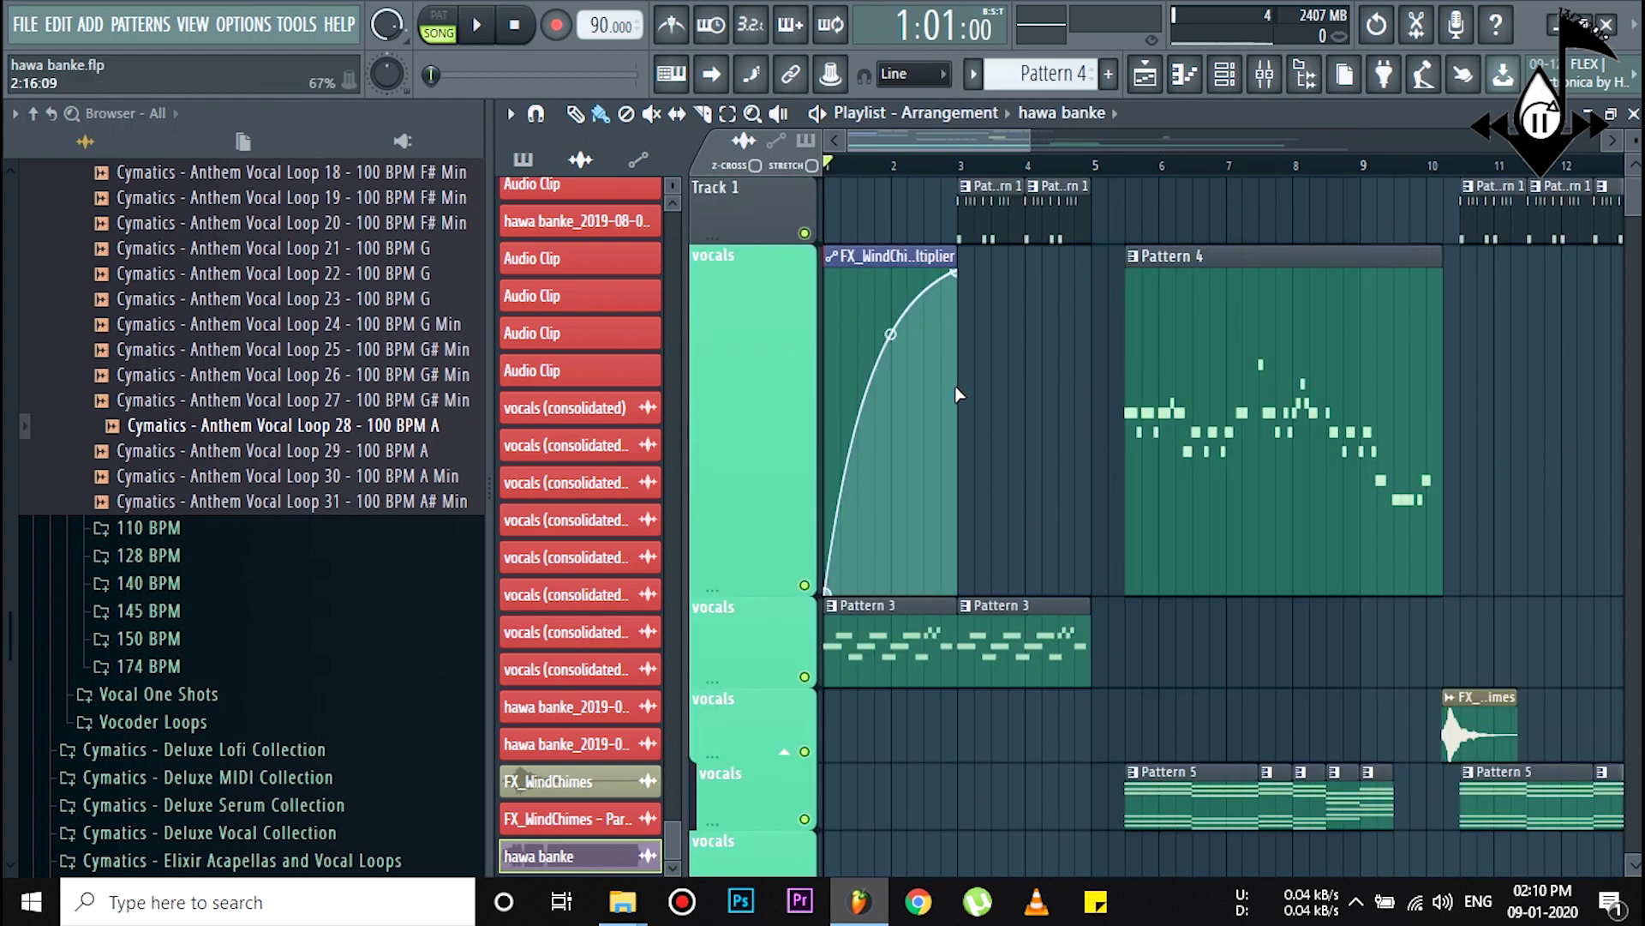
{"action": "scroll", "coordinate": [977, 369], "scroll_direction": "down", "scroll_amount": 2}
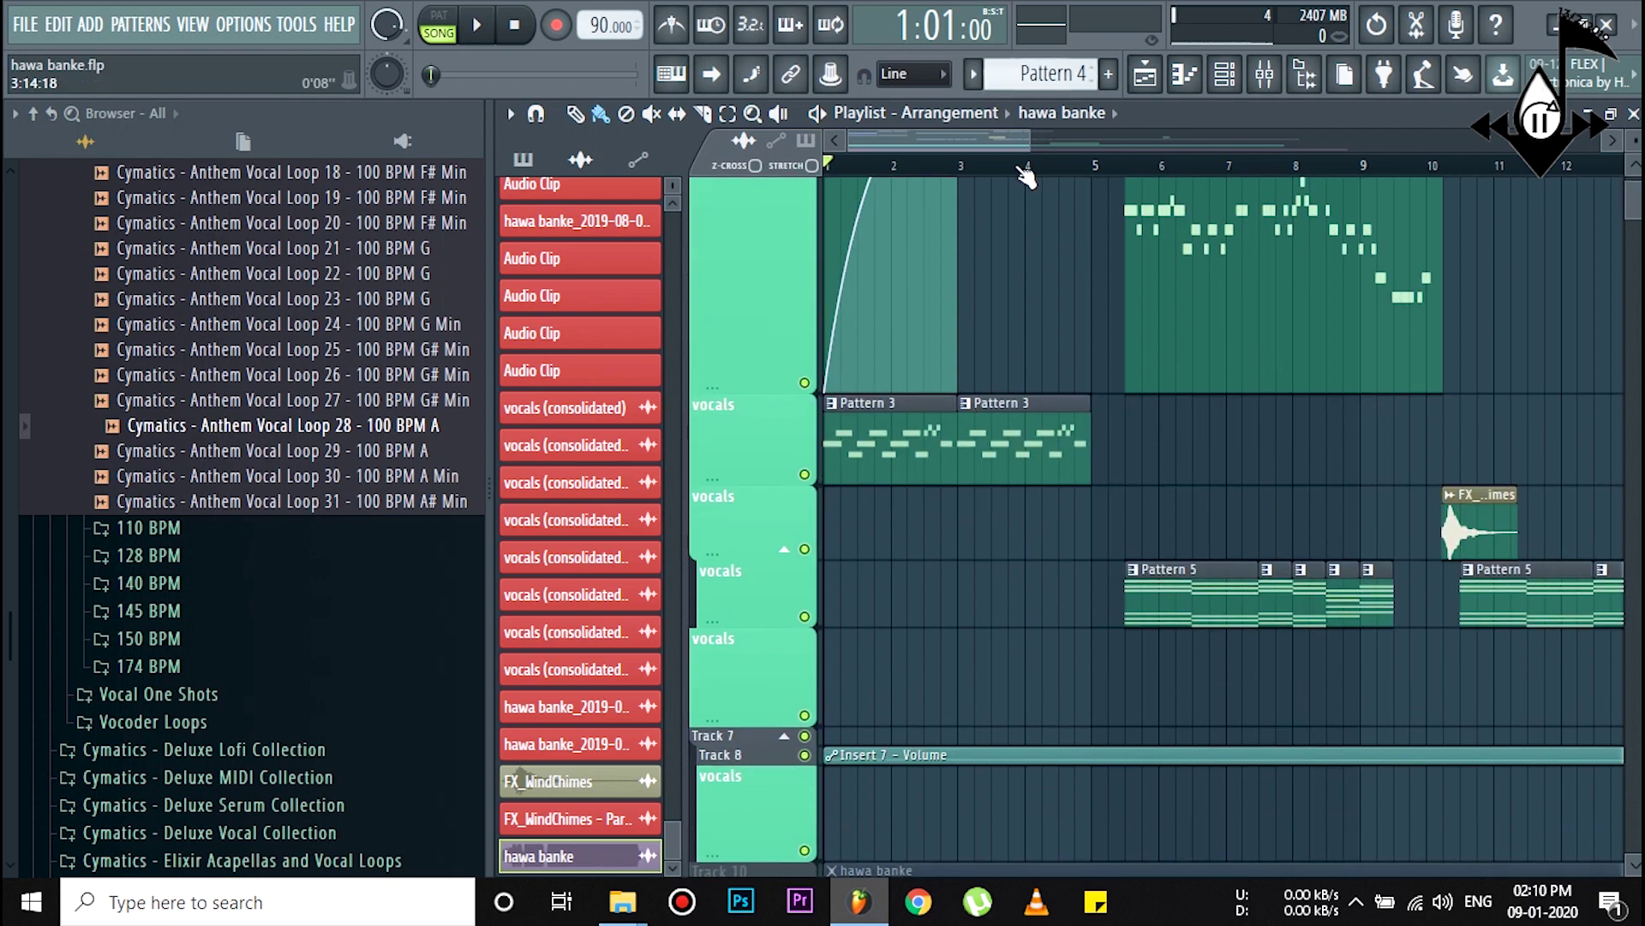
{"action": "scroll", "coordinate": [1020, 170], "scroll_direction": "down", "scroll_amount": 2}
{"action": "scroll", "coordinate": [885, 168], "scroll_direction": "up", "scroll_amount": 1}
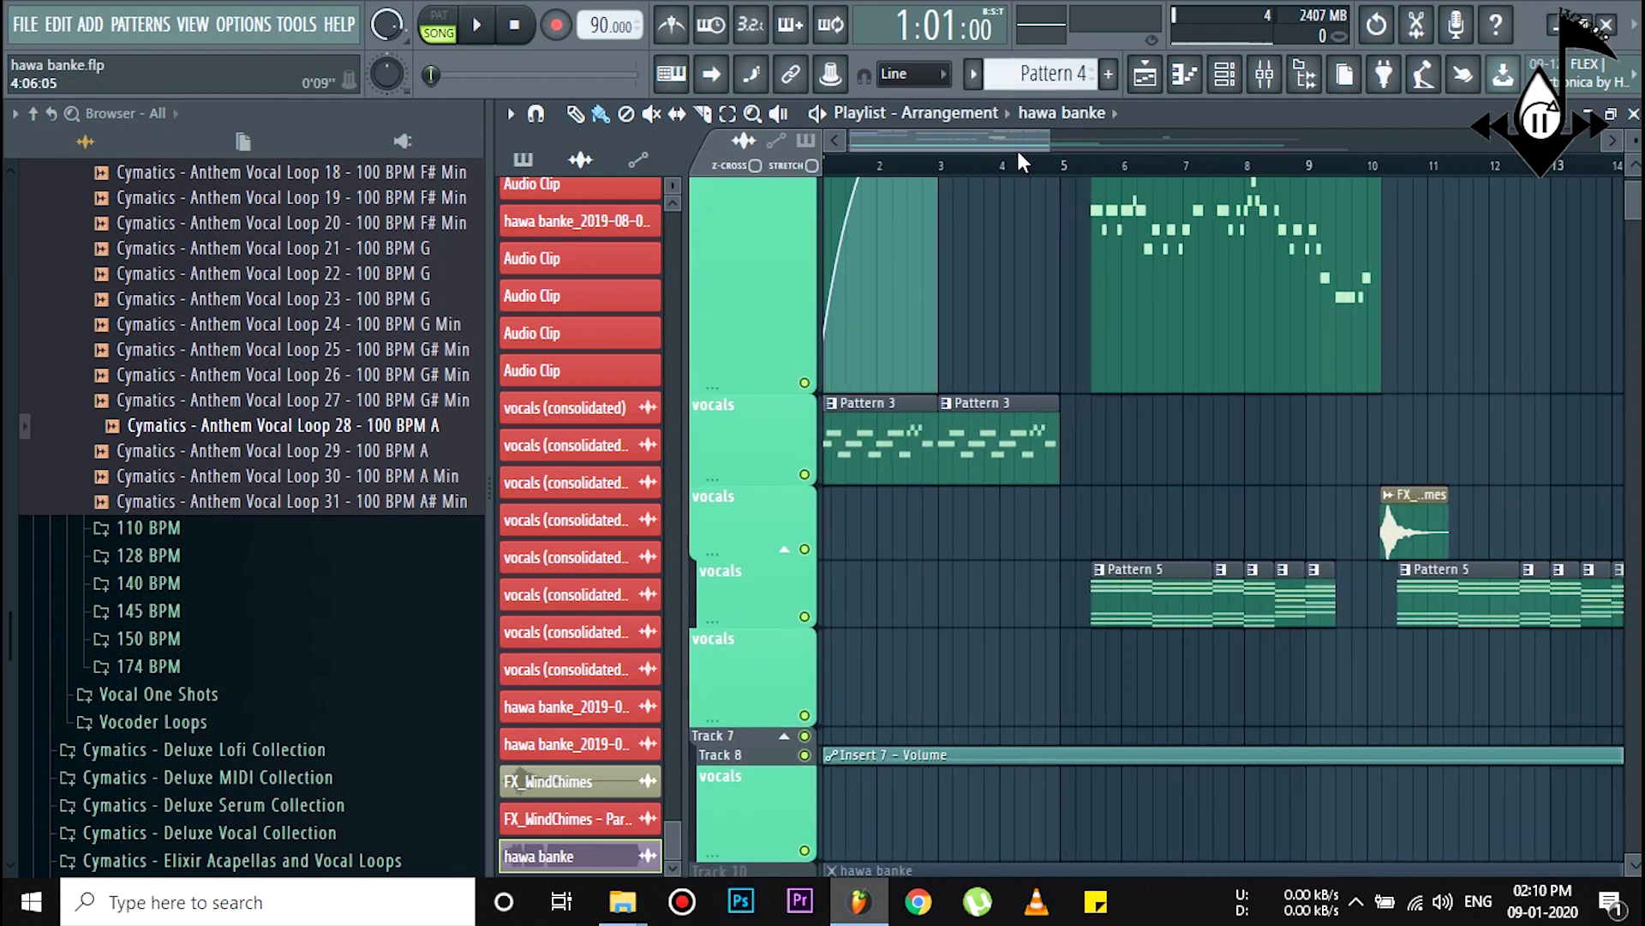
Step: Open the vocals insert in the mixer and inspect its Auto-Tune Evo VST settings
{"action": "left_click", "coordinate": [1264, 75]}
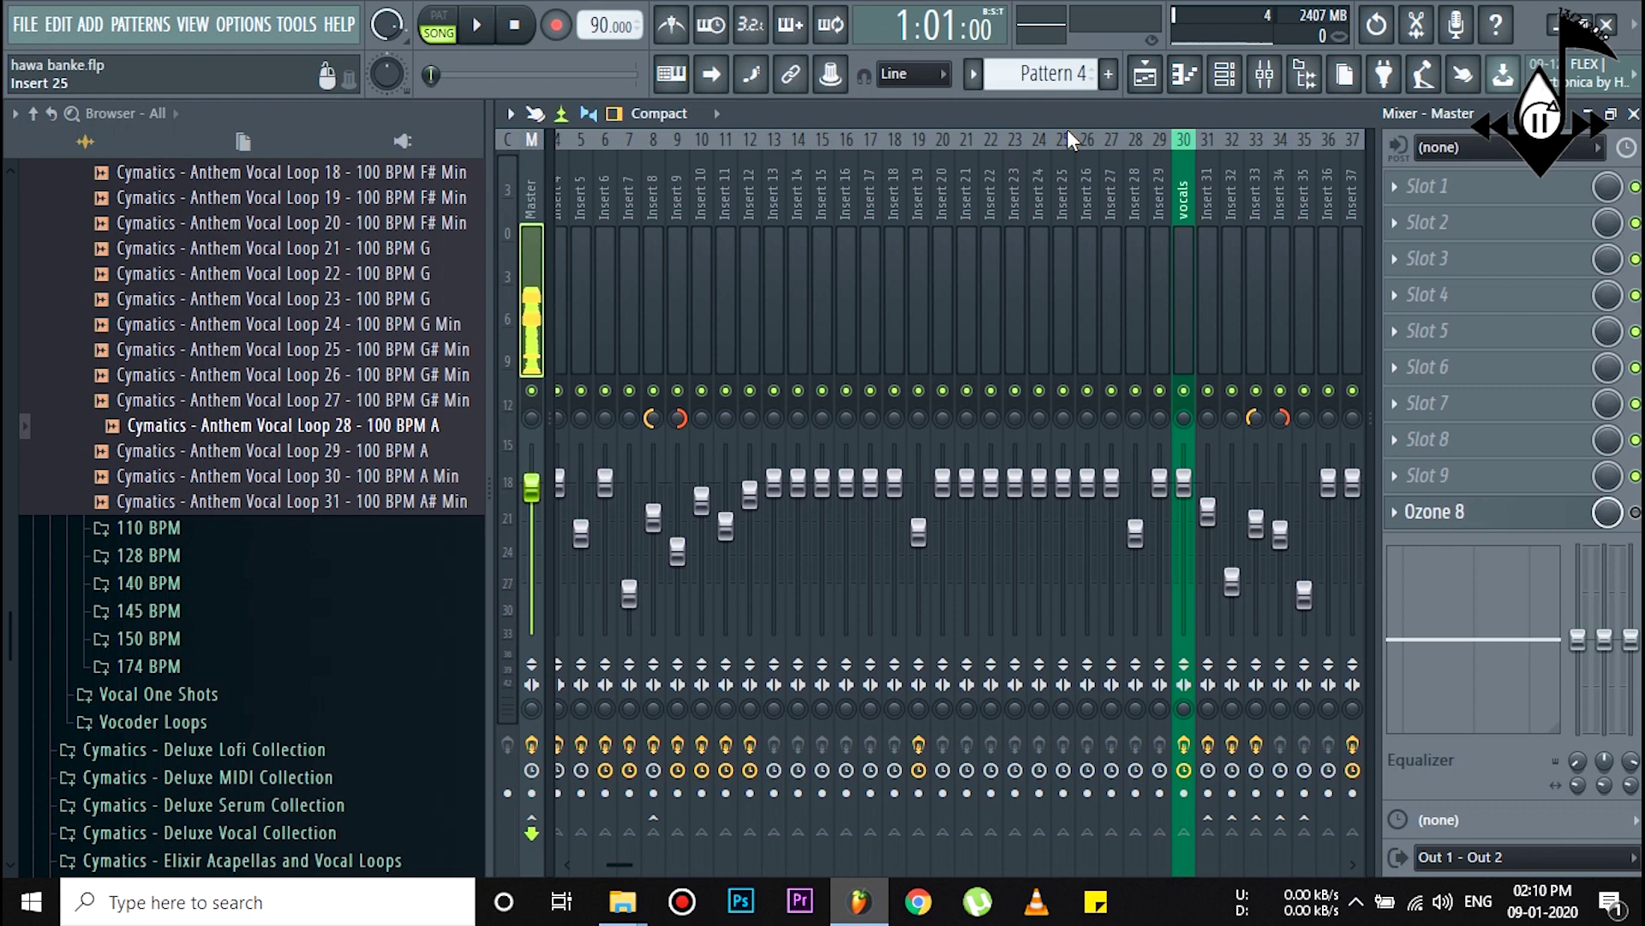
{"action": "left_click", "coordinate": [1187, 214]}
{"action": "scroll", "coordinate": [1162, 170], "scroll_direction": "down", "scroll_amount": 3}
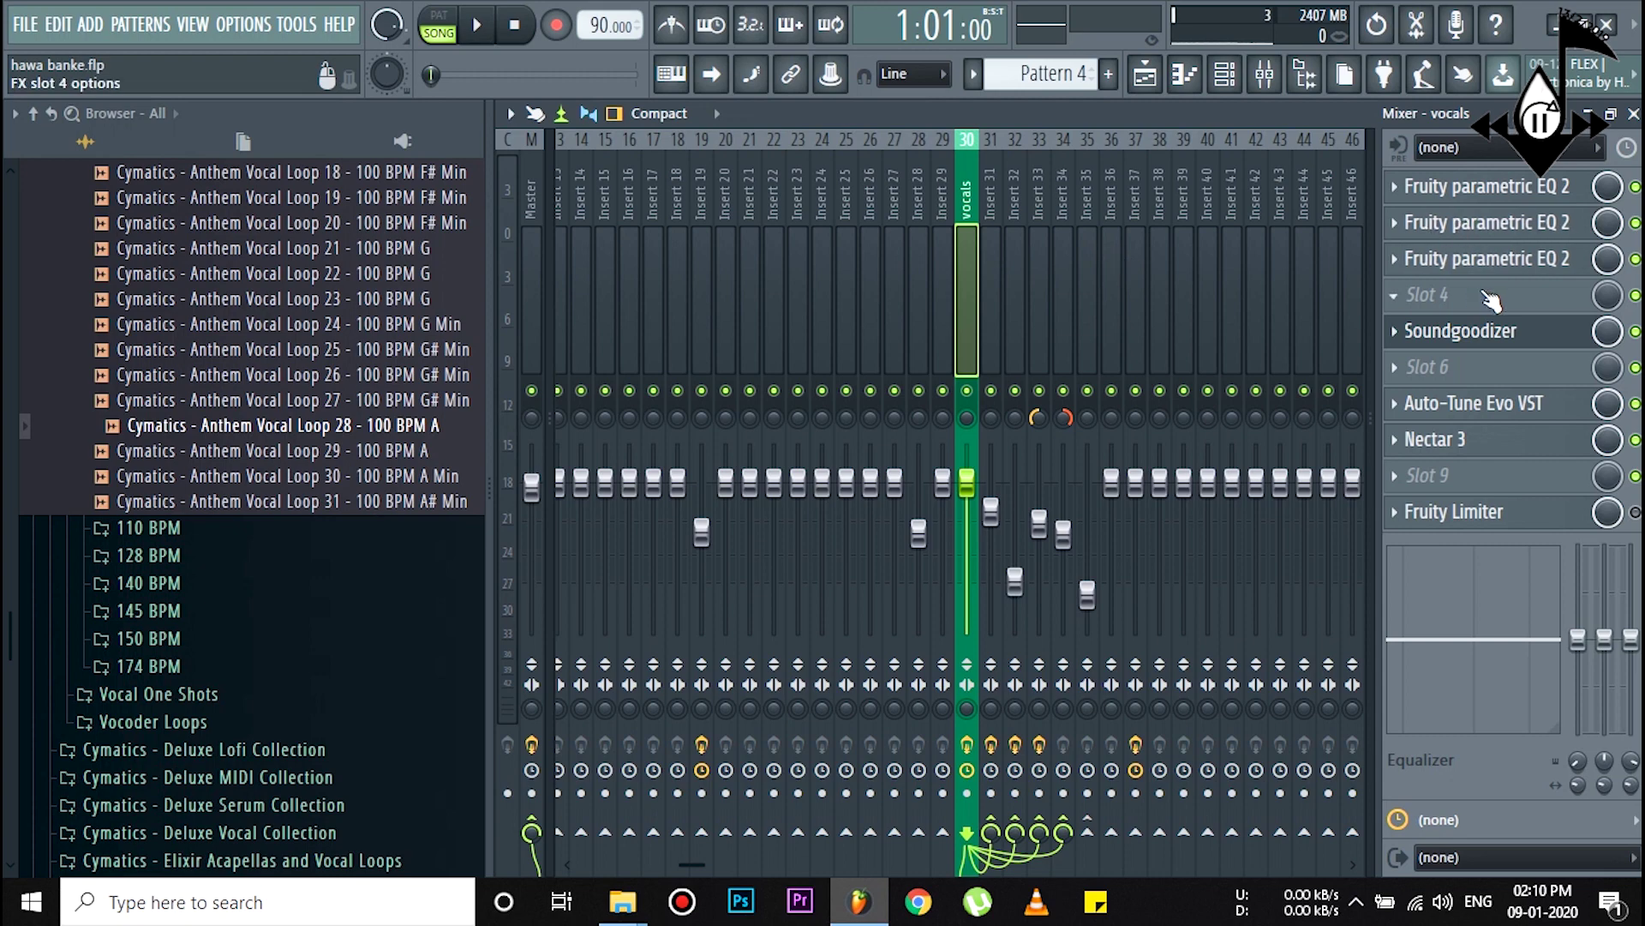
{"action": "left_click", "coordinate": [1502, 405]}
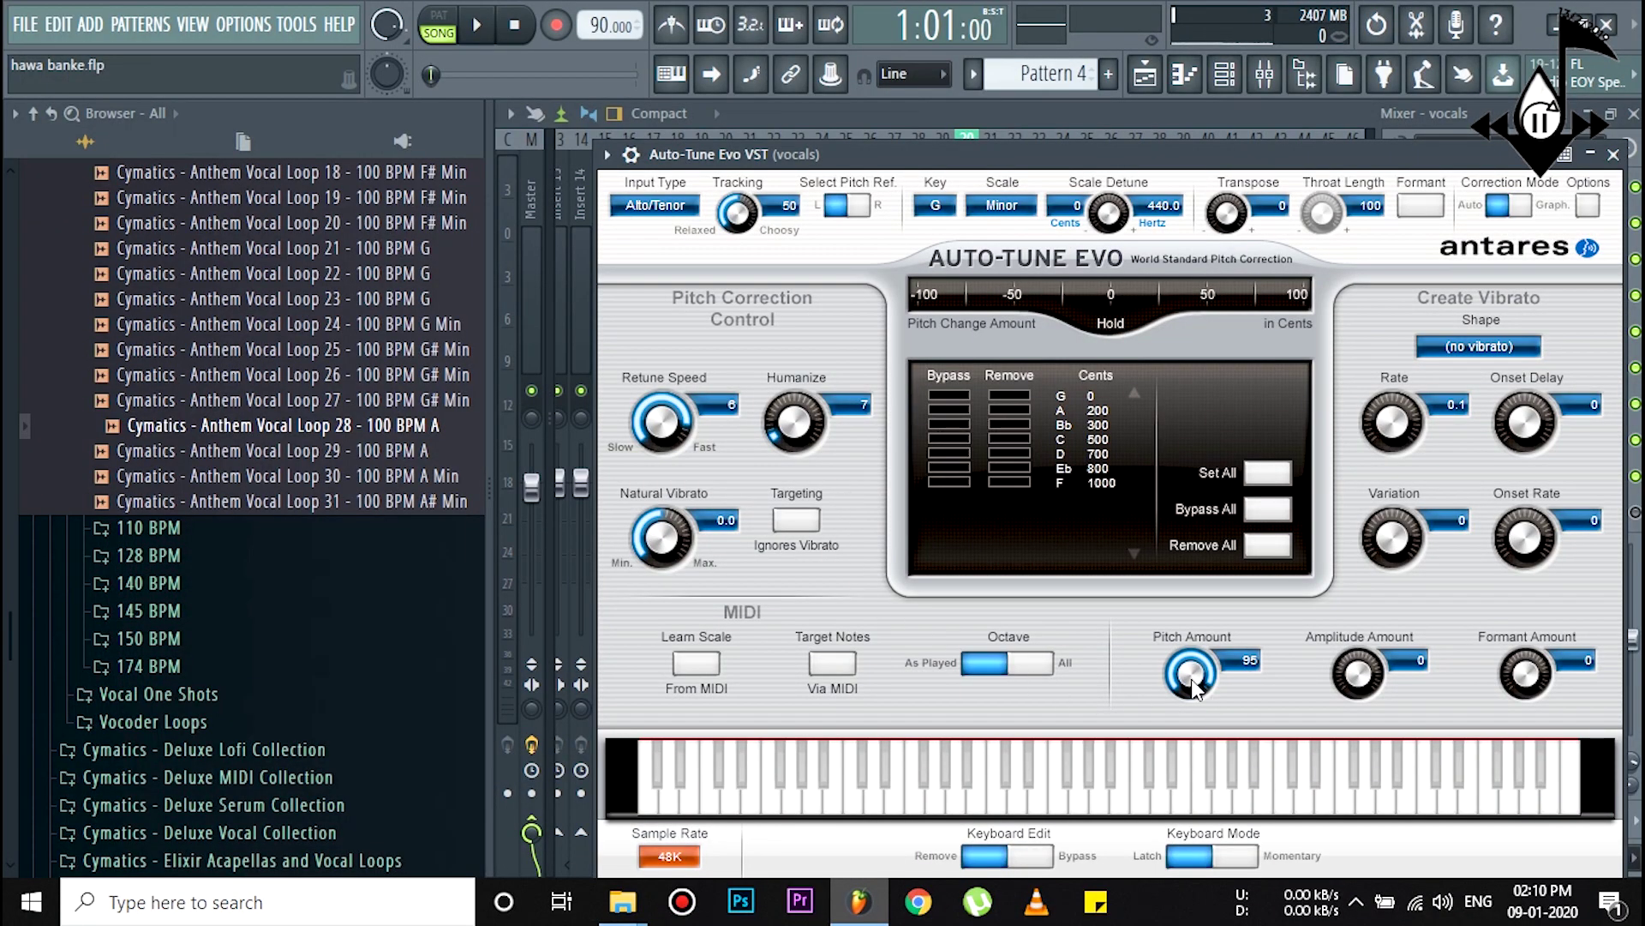
{"action": "left_click", "coordinate": [1615, 156]}
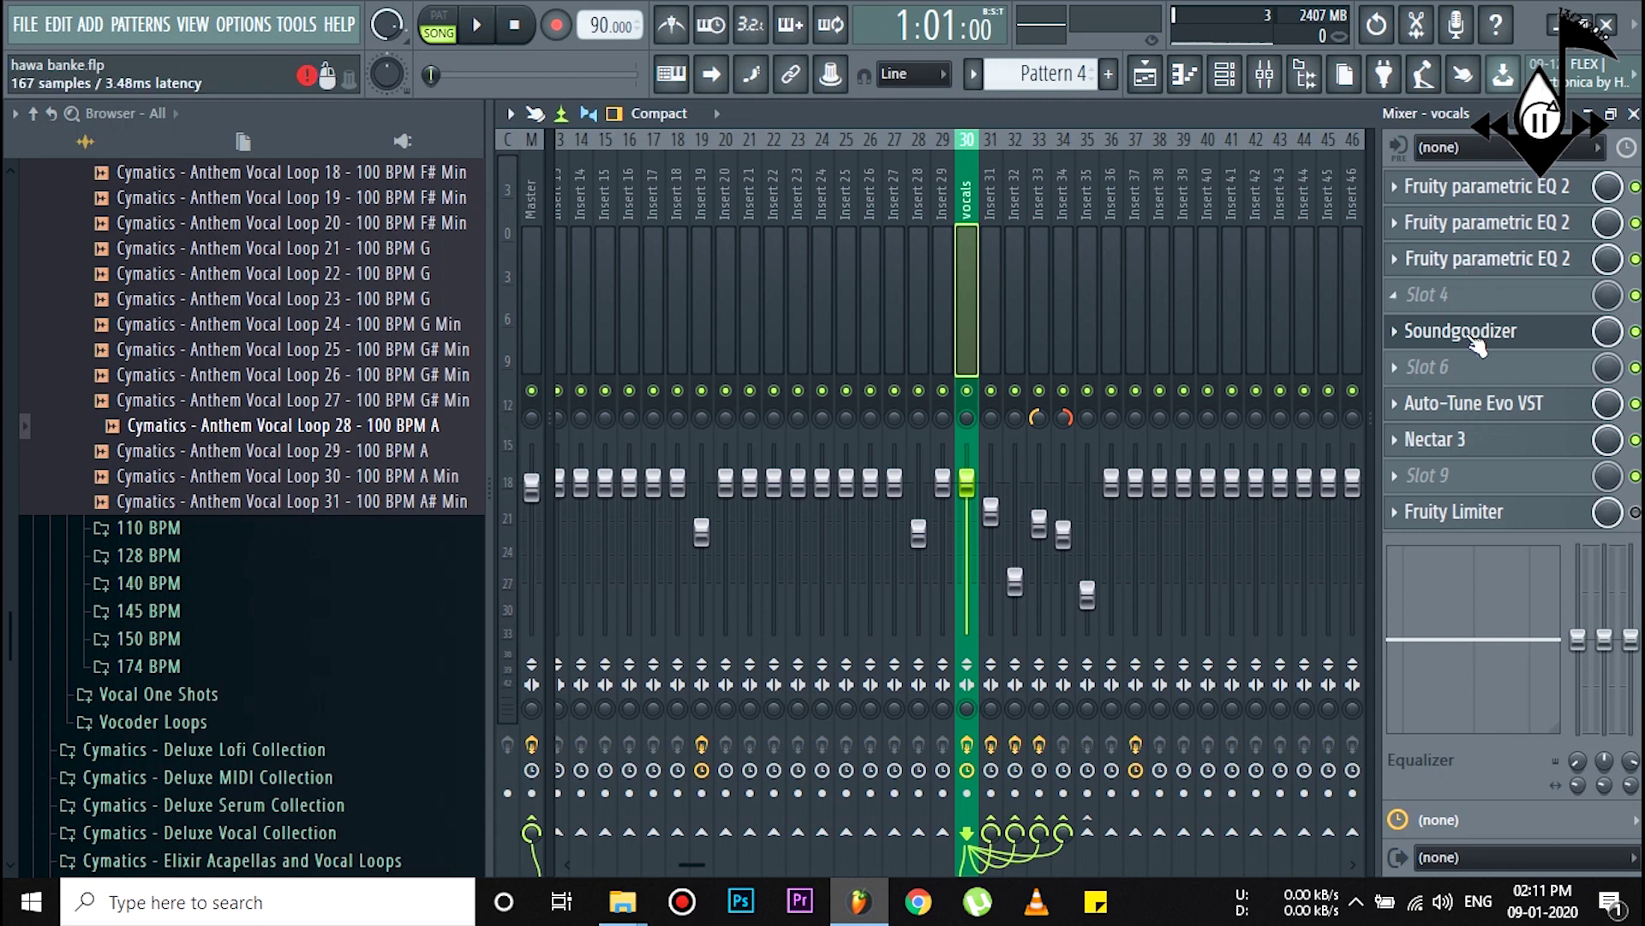
Step: Inspect the Fruity parametric EQ 2 curves in the third and second effect slots of the vocals insert
{"action": "left_click", "coordinate": [1501, 268]}
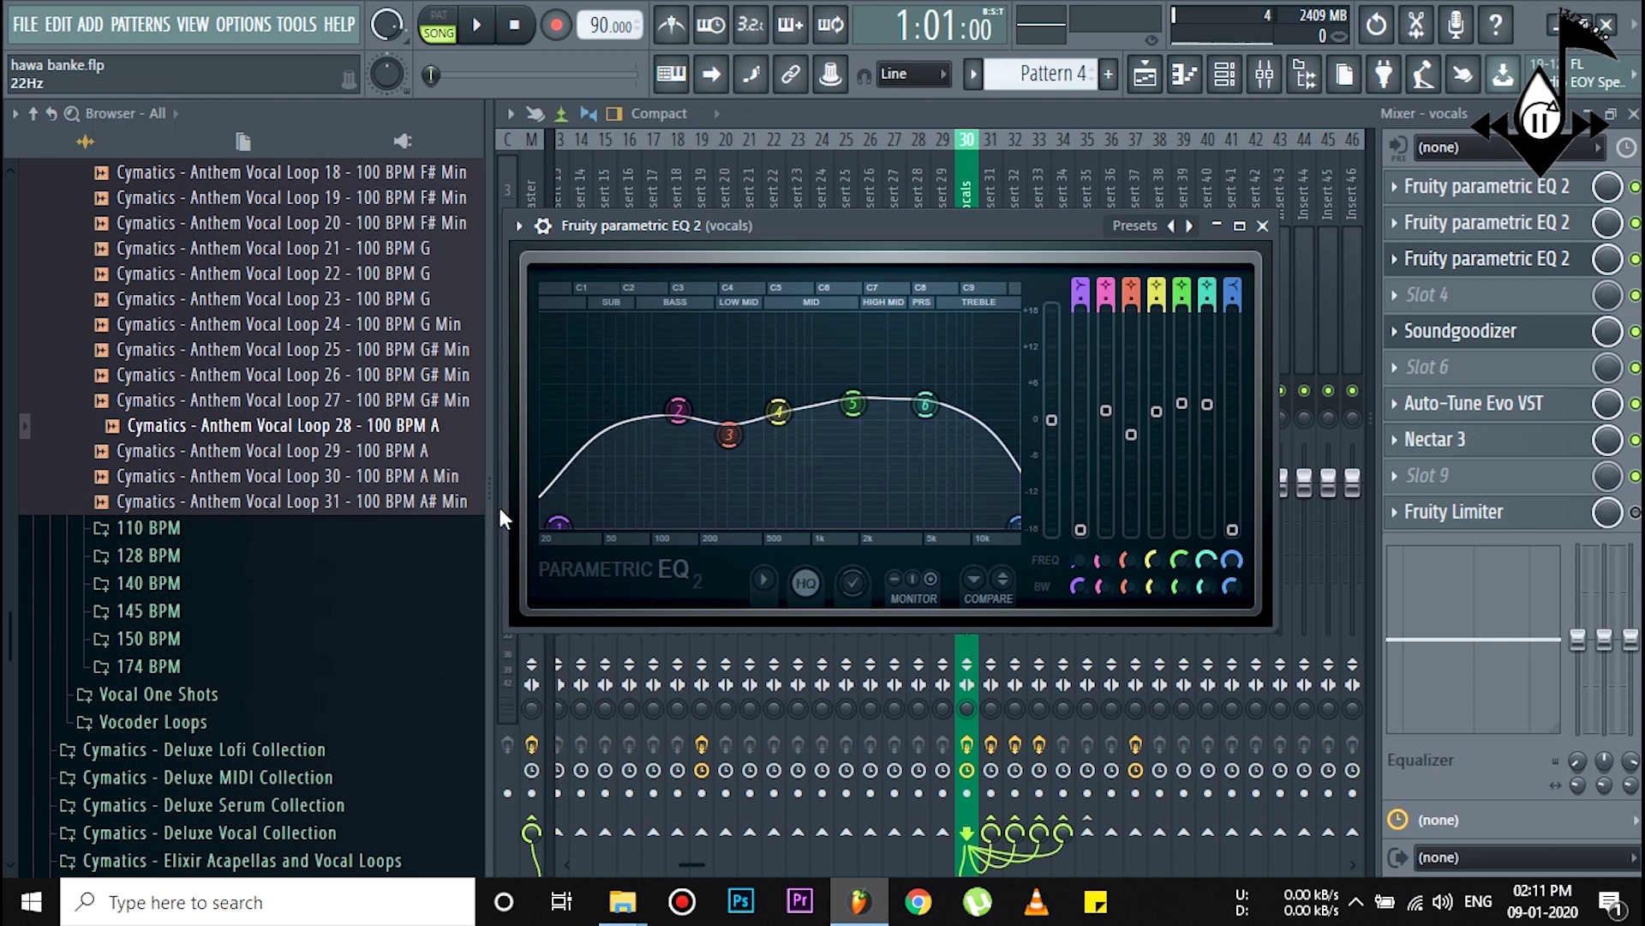
{"action": "left_click", "coordinate": [1262, 226]}
{"action": "left_click", "coordinate": [1551, 227]}
{"action": "left_click_drag", "start_coordinate": [1020, 454], "coordinate": [1029, 338]}
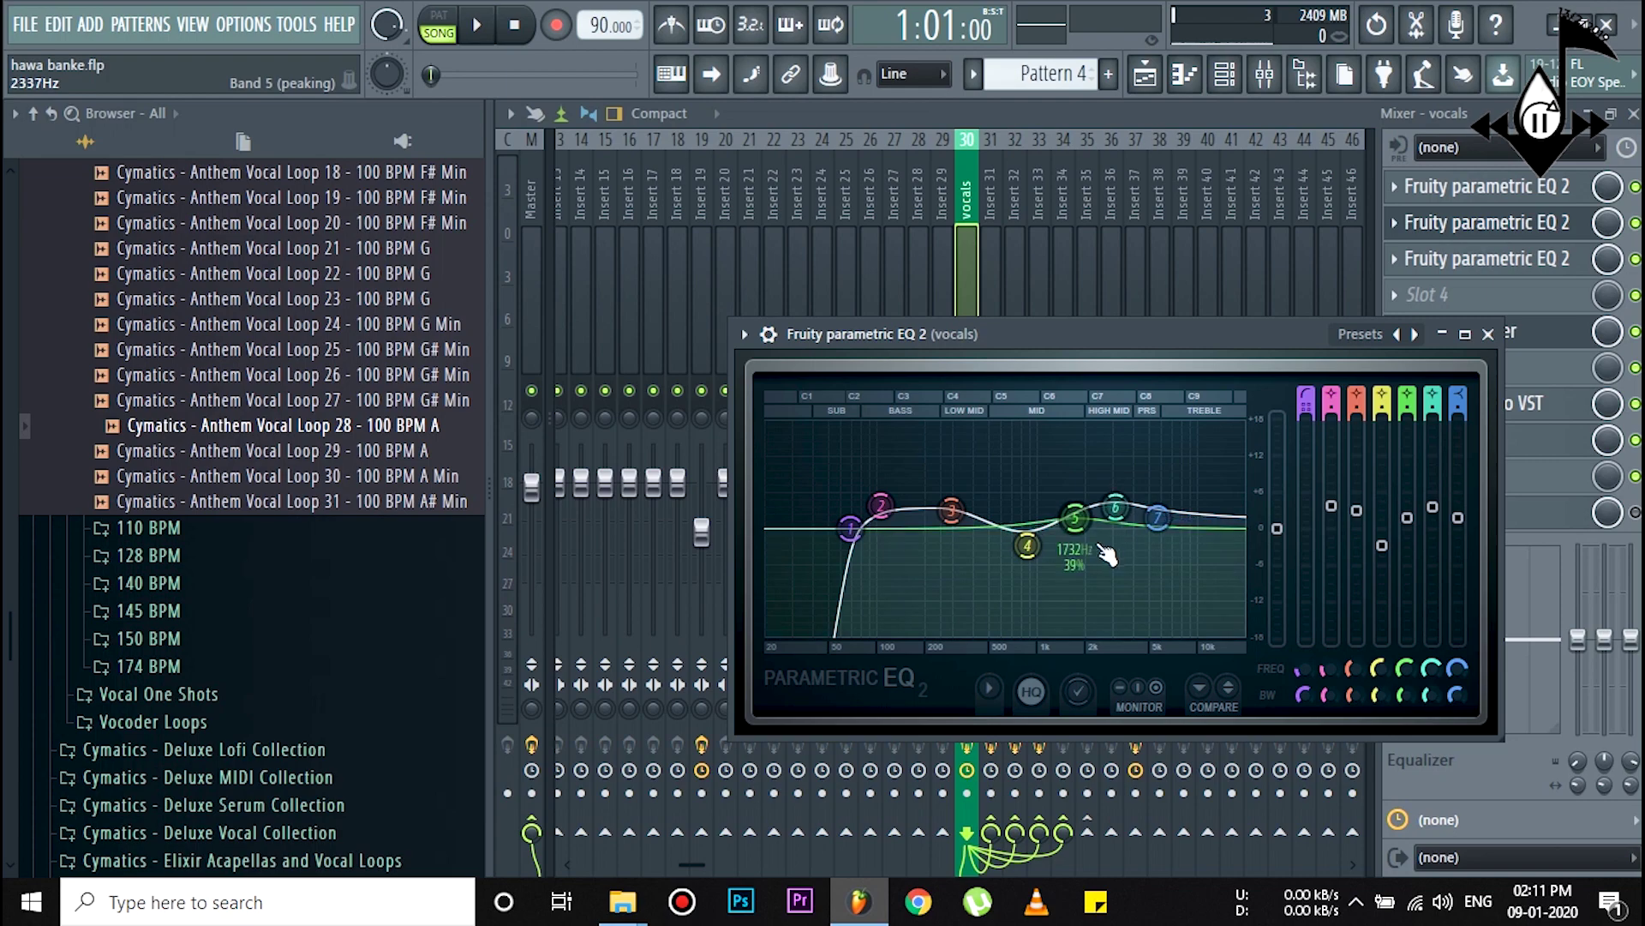
{"action": "left_click", "coordinate": [1490, 335]}
Step: Inspect the first-slot Fruity parametric EQ 2 curve and the Soundgoodizer settings on the vocals insert
{"action": "left_click", "coordinate": [1502, 194]}
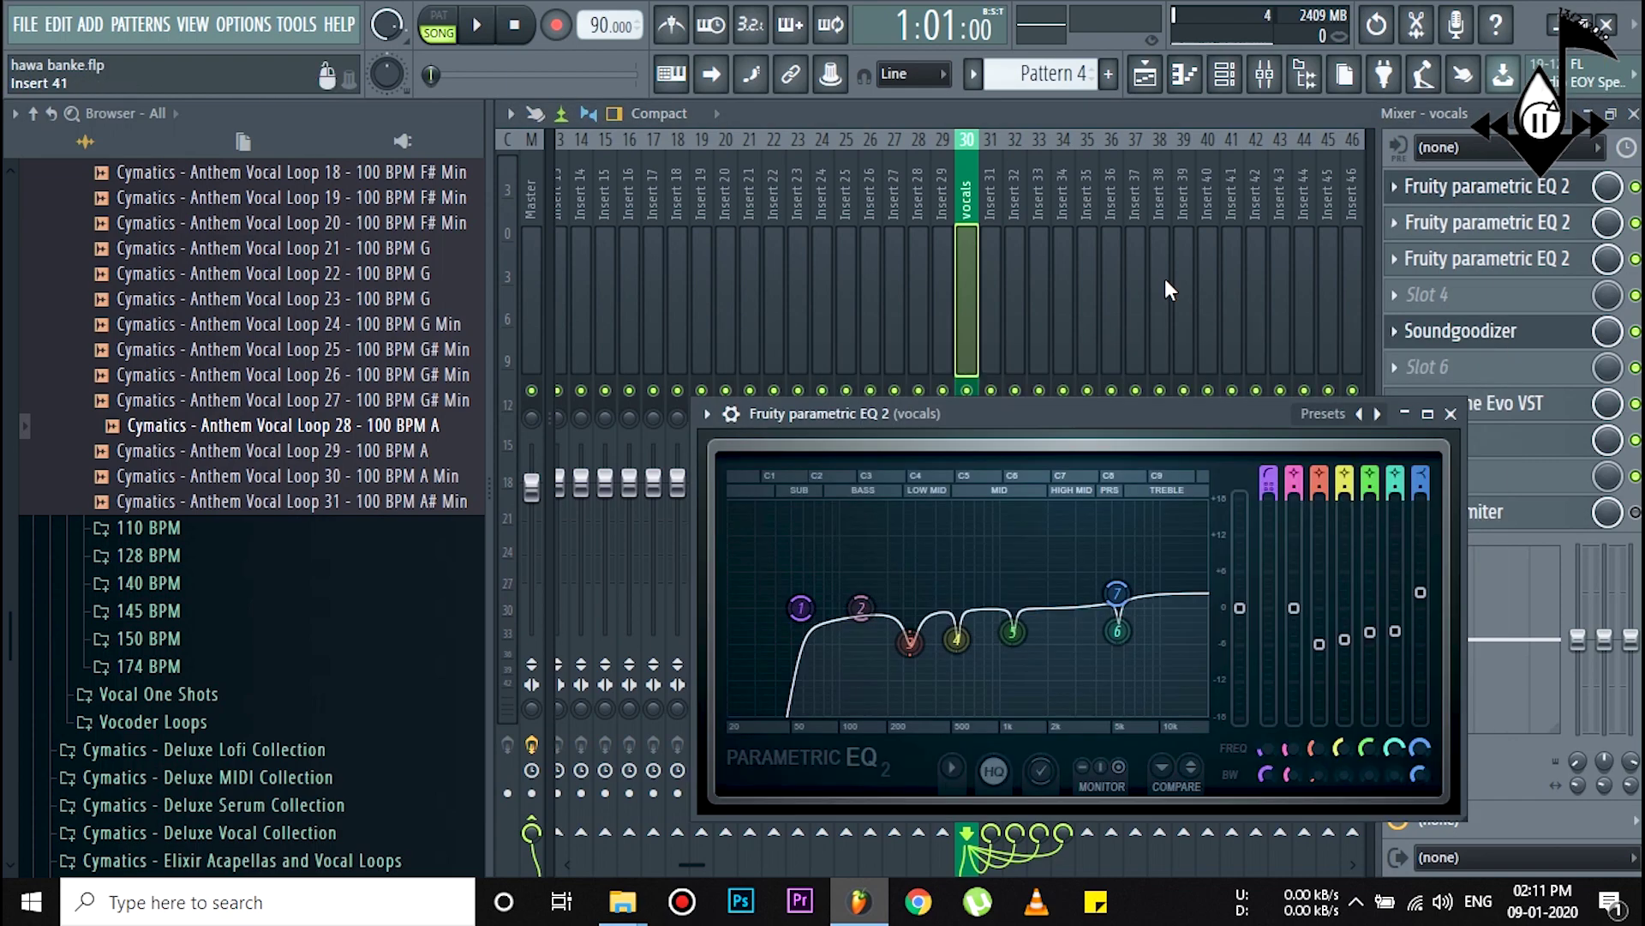
{"action": "left_click_drag", "start_coordinate": [986, 406], "coordinate": [988, 366]}
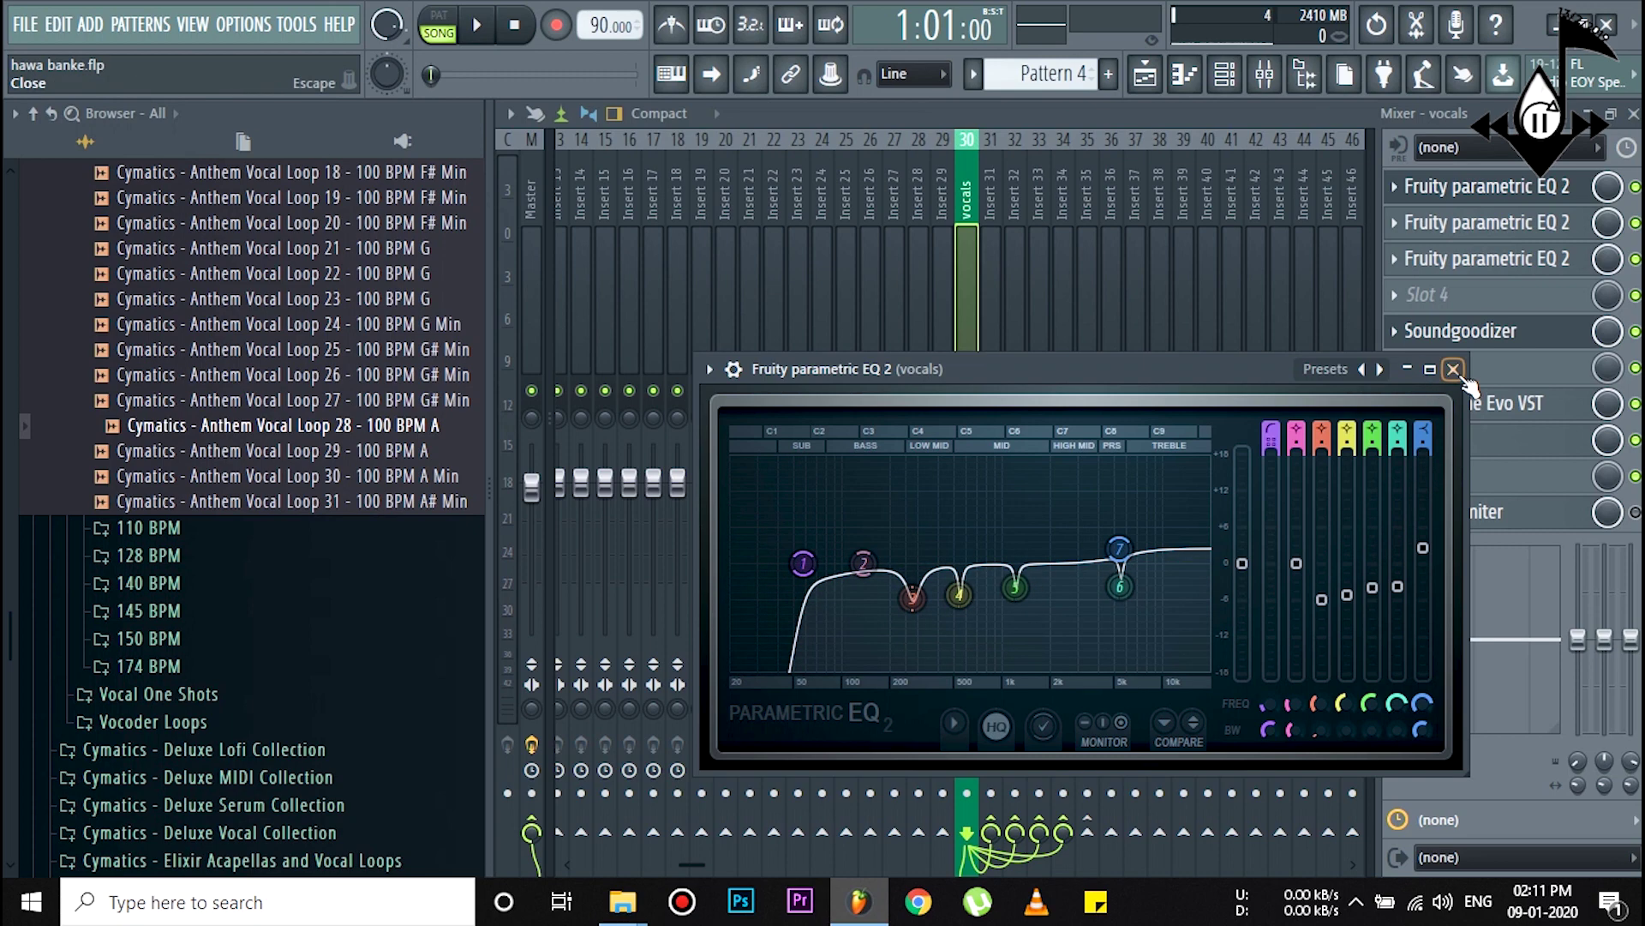
{"action": "left_click", "coordinate": [1454, 369]}
{"action": "left_click", "coordinate": [1461, 331]}
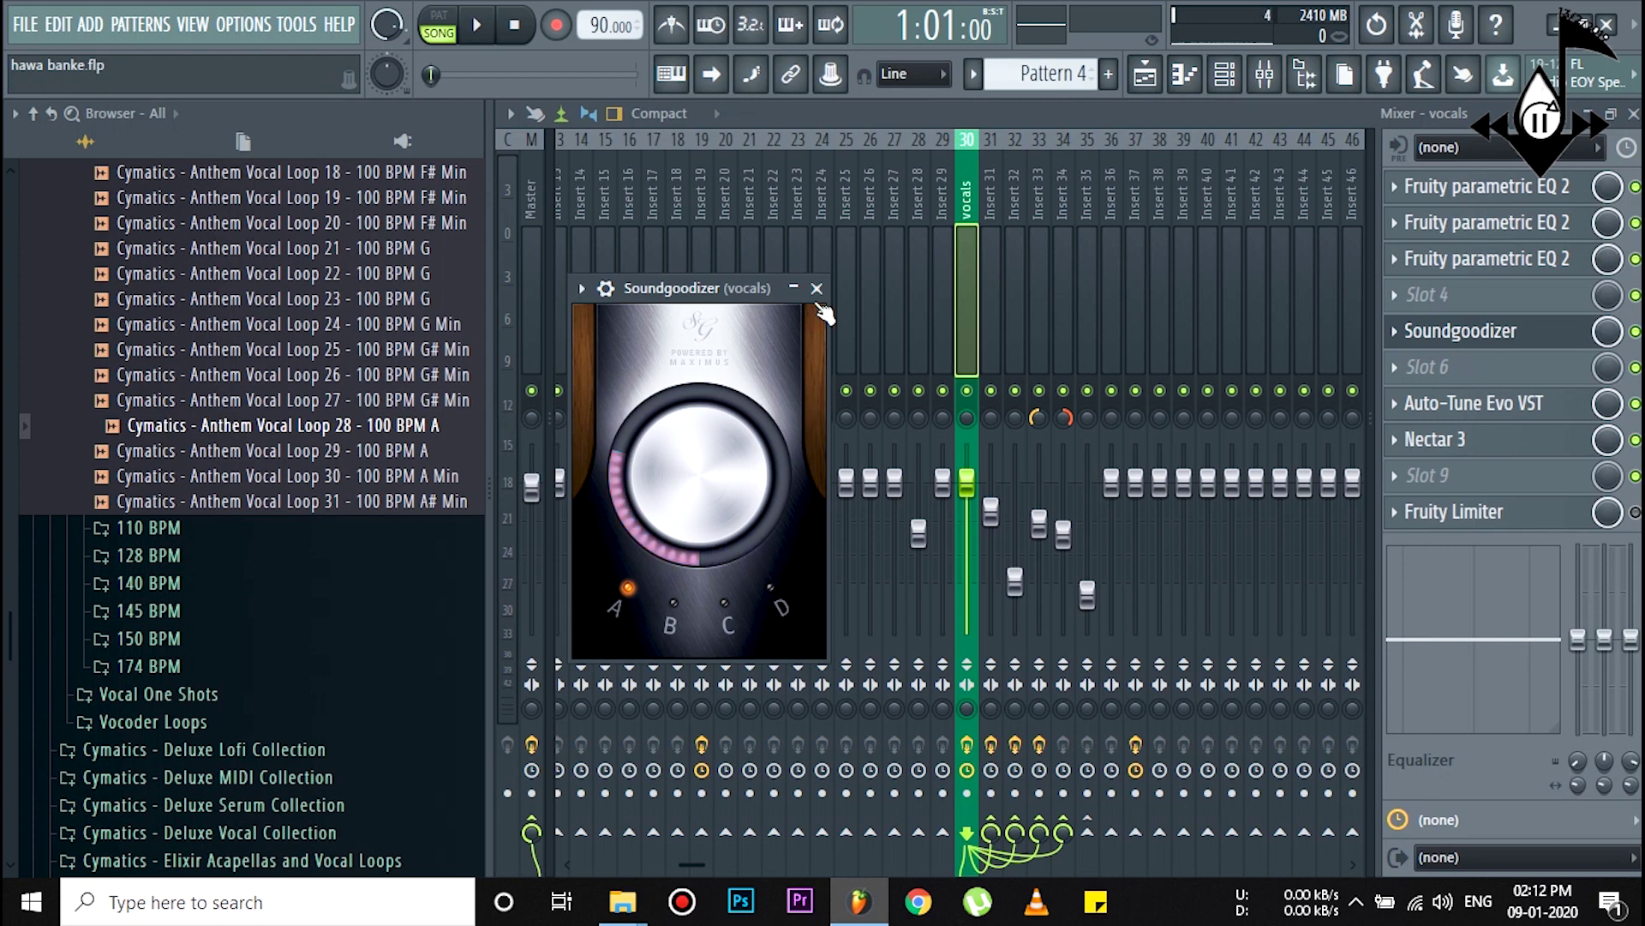
{"action": "left_click", "coordinate": [816, 288]}
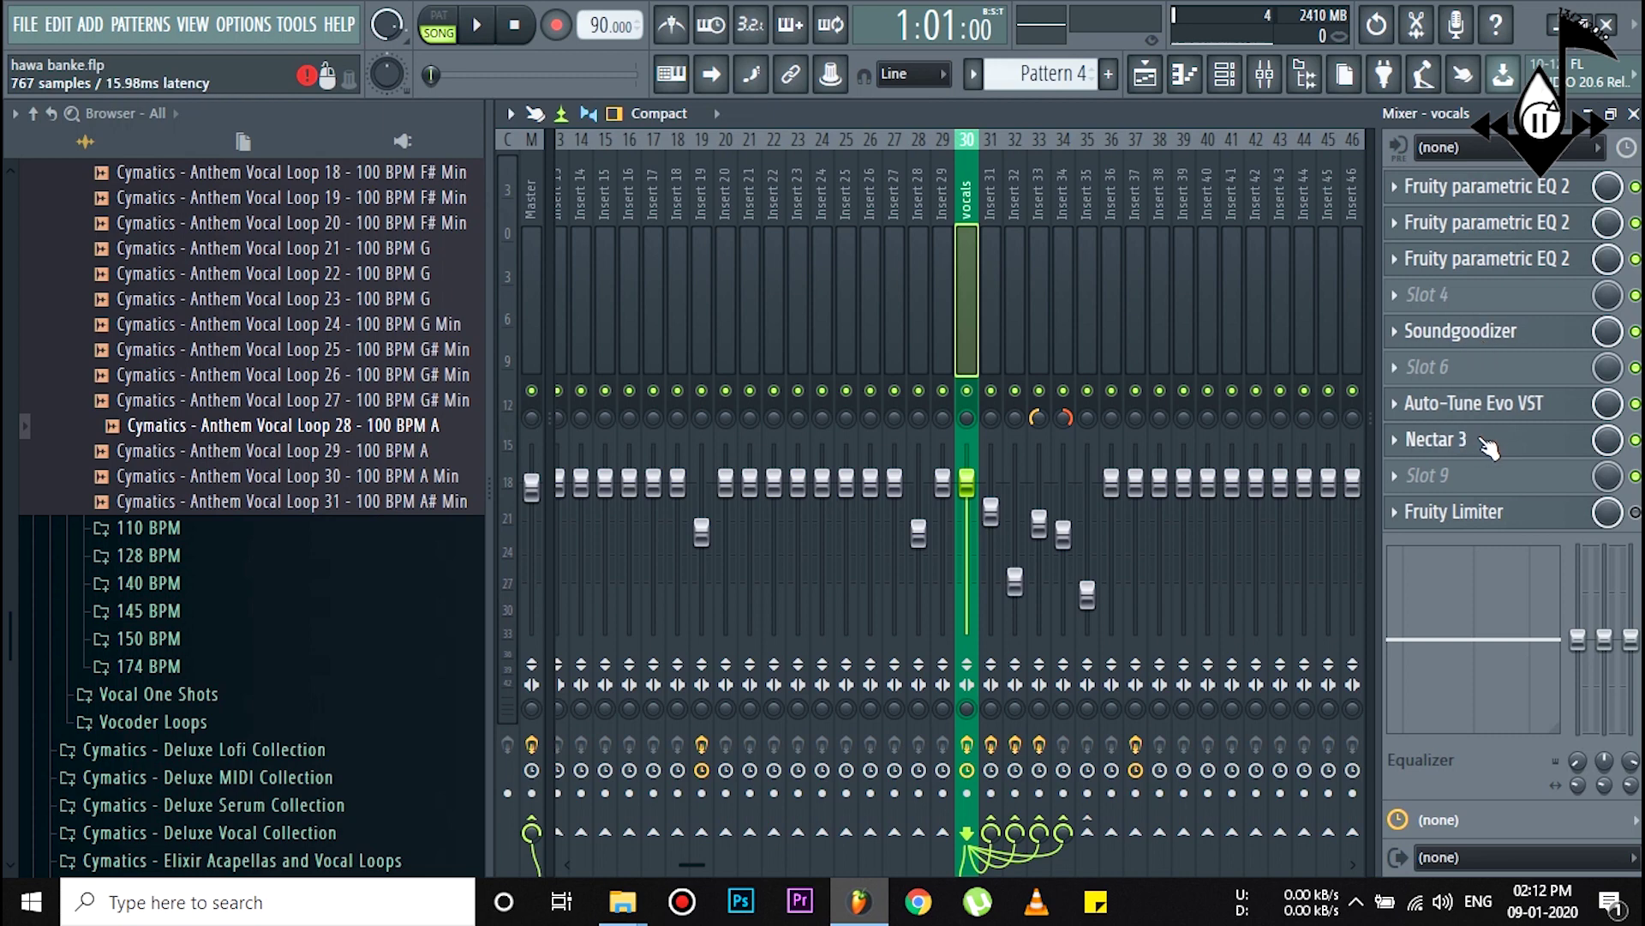
Step: Open Nectar 3 on the vocals insert and inspect its EQ 1 and EQ 2 curves
{"action": "left_click", "coordinate": [1489, 413]}
{"action": "left_click", "coordinate": [1614, 155]}
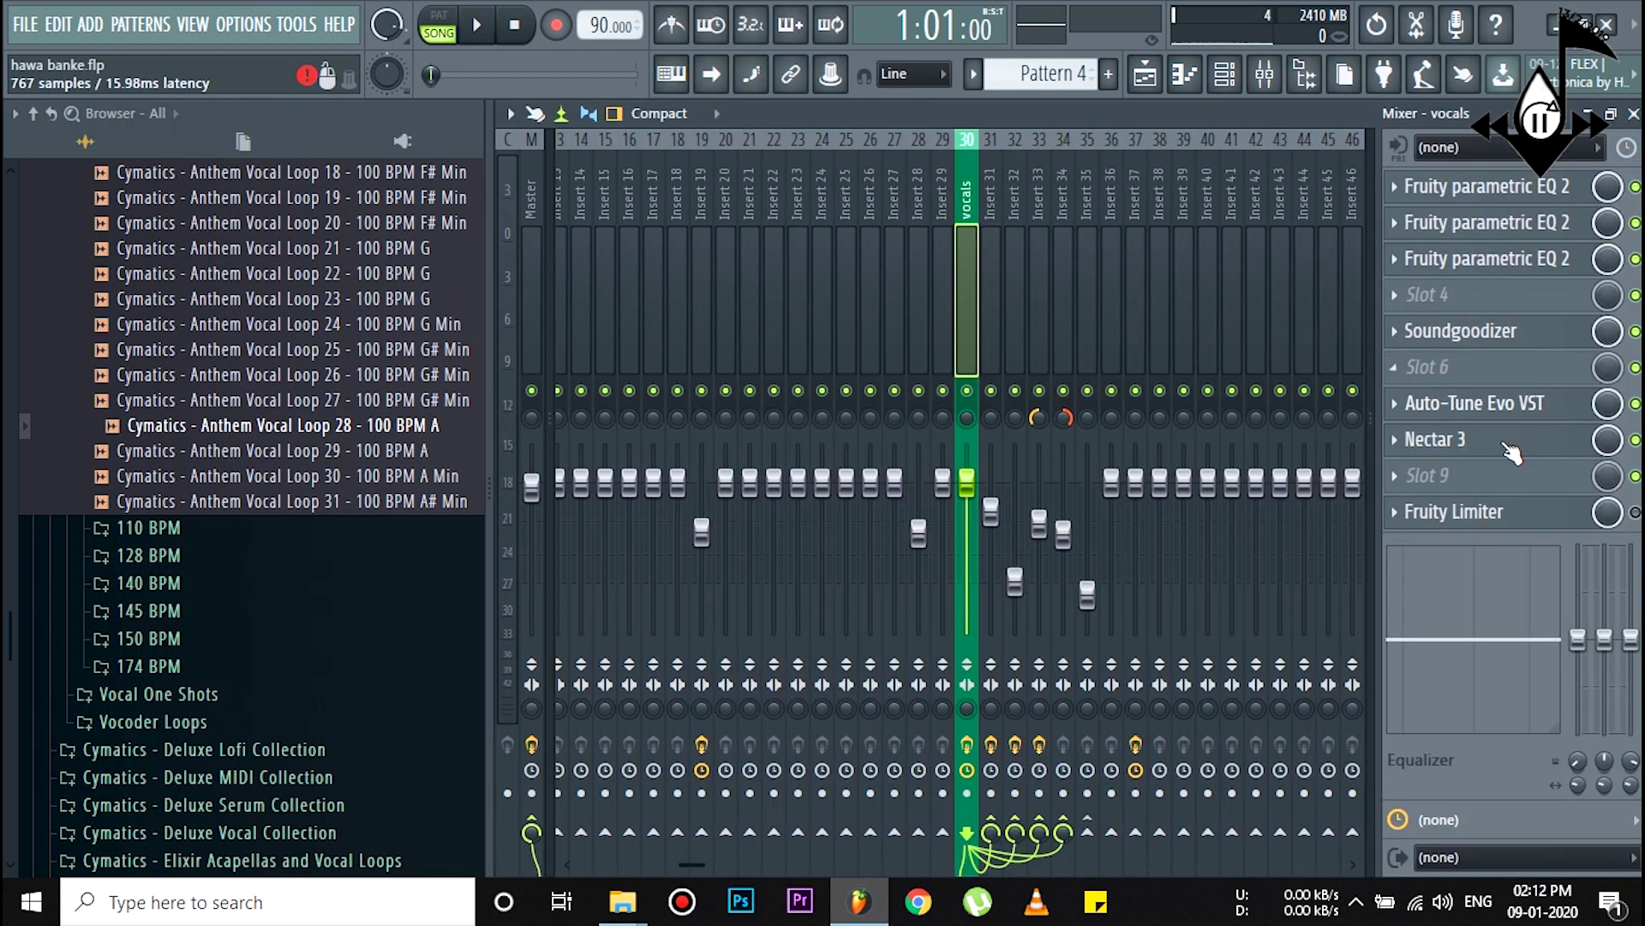
{"action": "left_click", "coordinate": [1487, 437]}
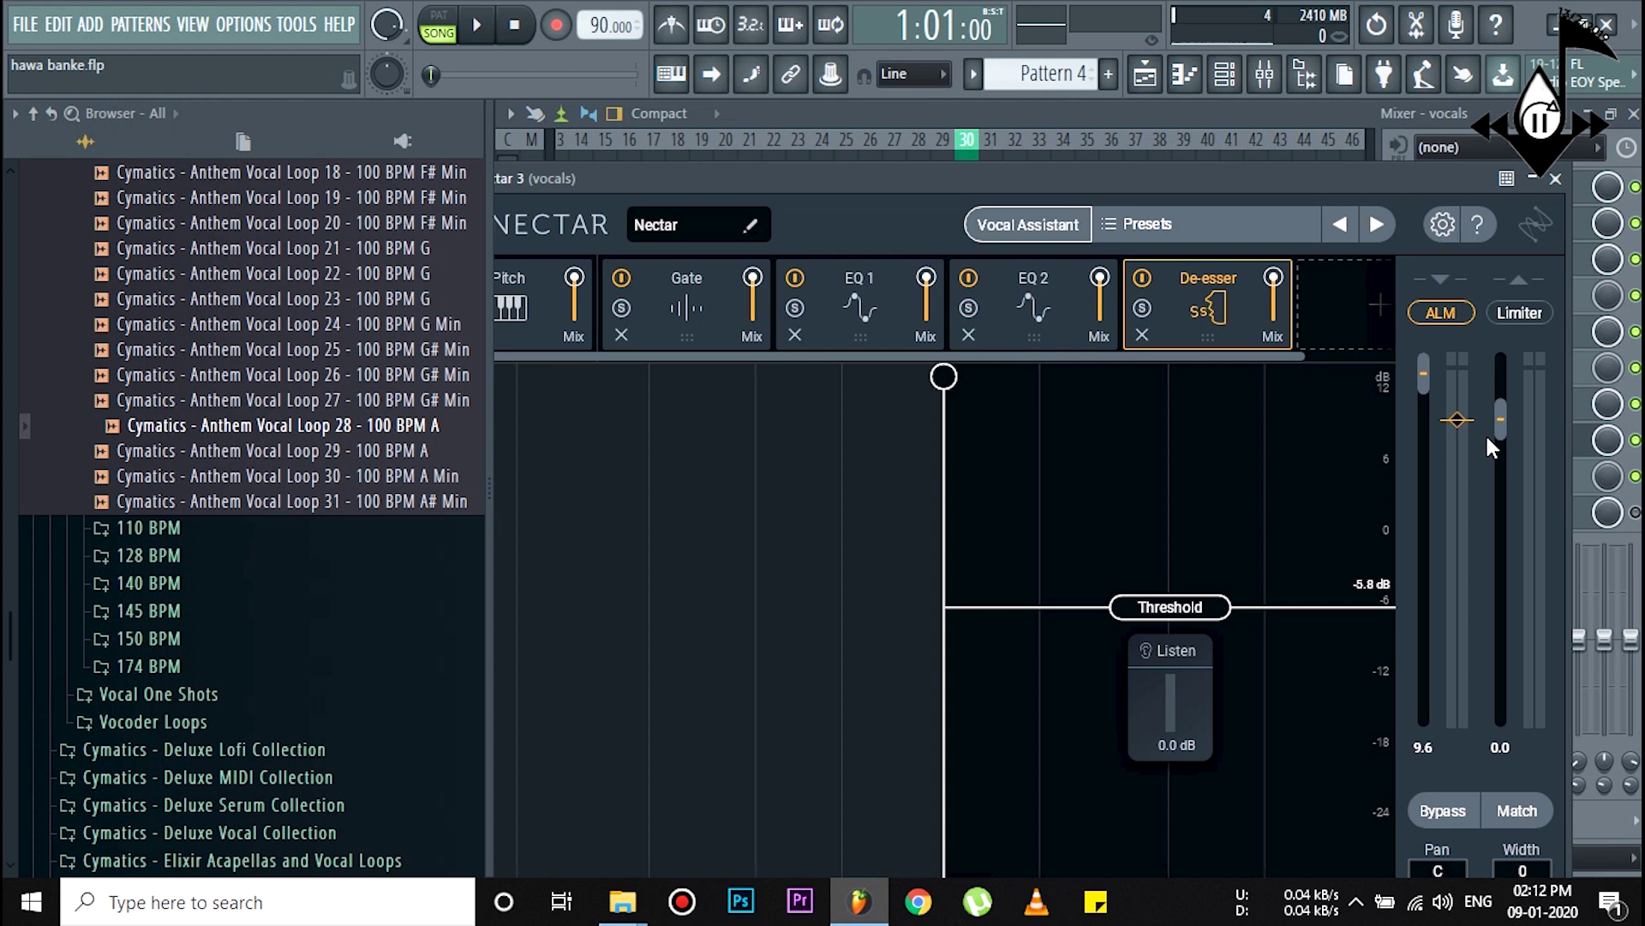
{"action": "left_click_drag", "start_coordinate": [1113, 178], "coordinate": [1136, 154]}
{"action": "left_click", "coordinate": [960, 296]}
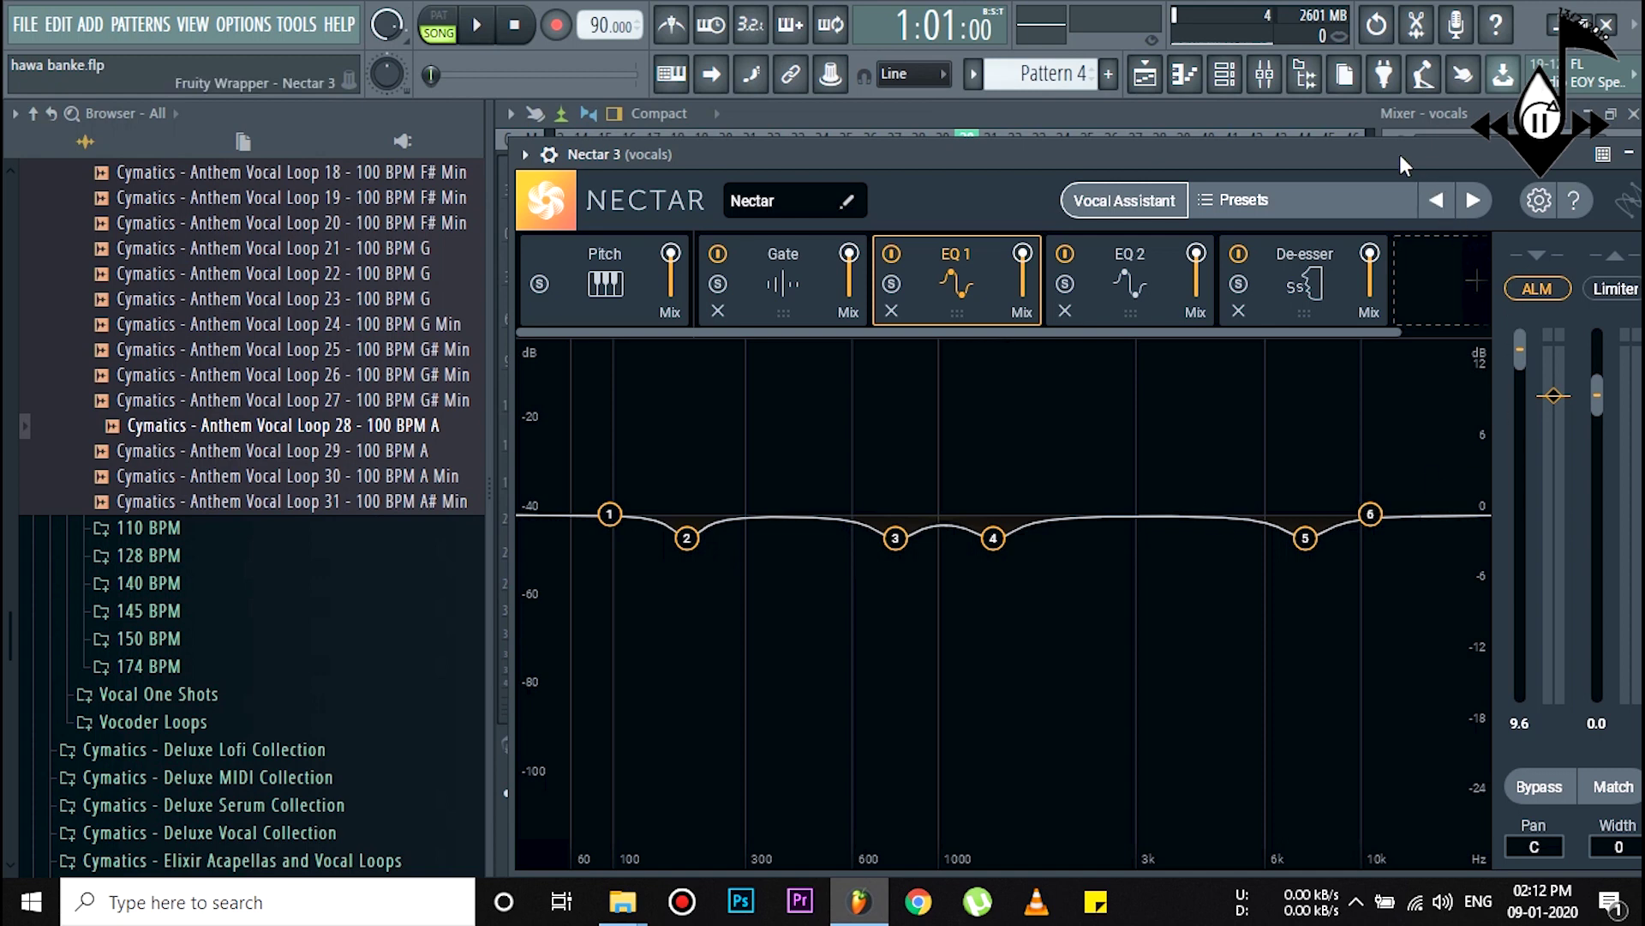
{"action": "left_click_drag", "start_coordinate": [1400, 155], "coordinate": [1348, 319]}
{"action": "left_click_drag", "start_coordinate": [1094, 322], "coordinate": [1125, 202]}
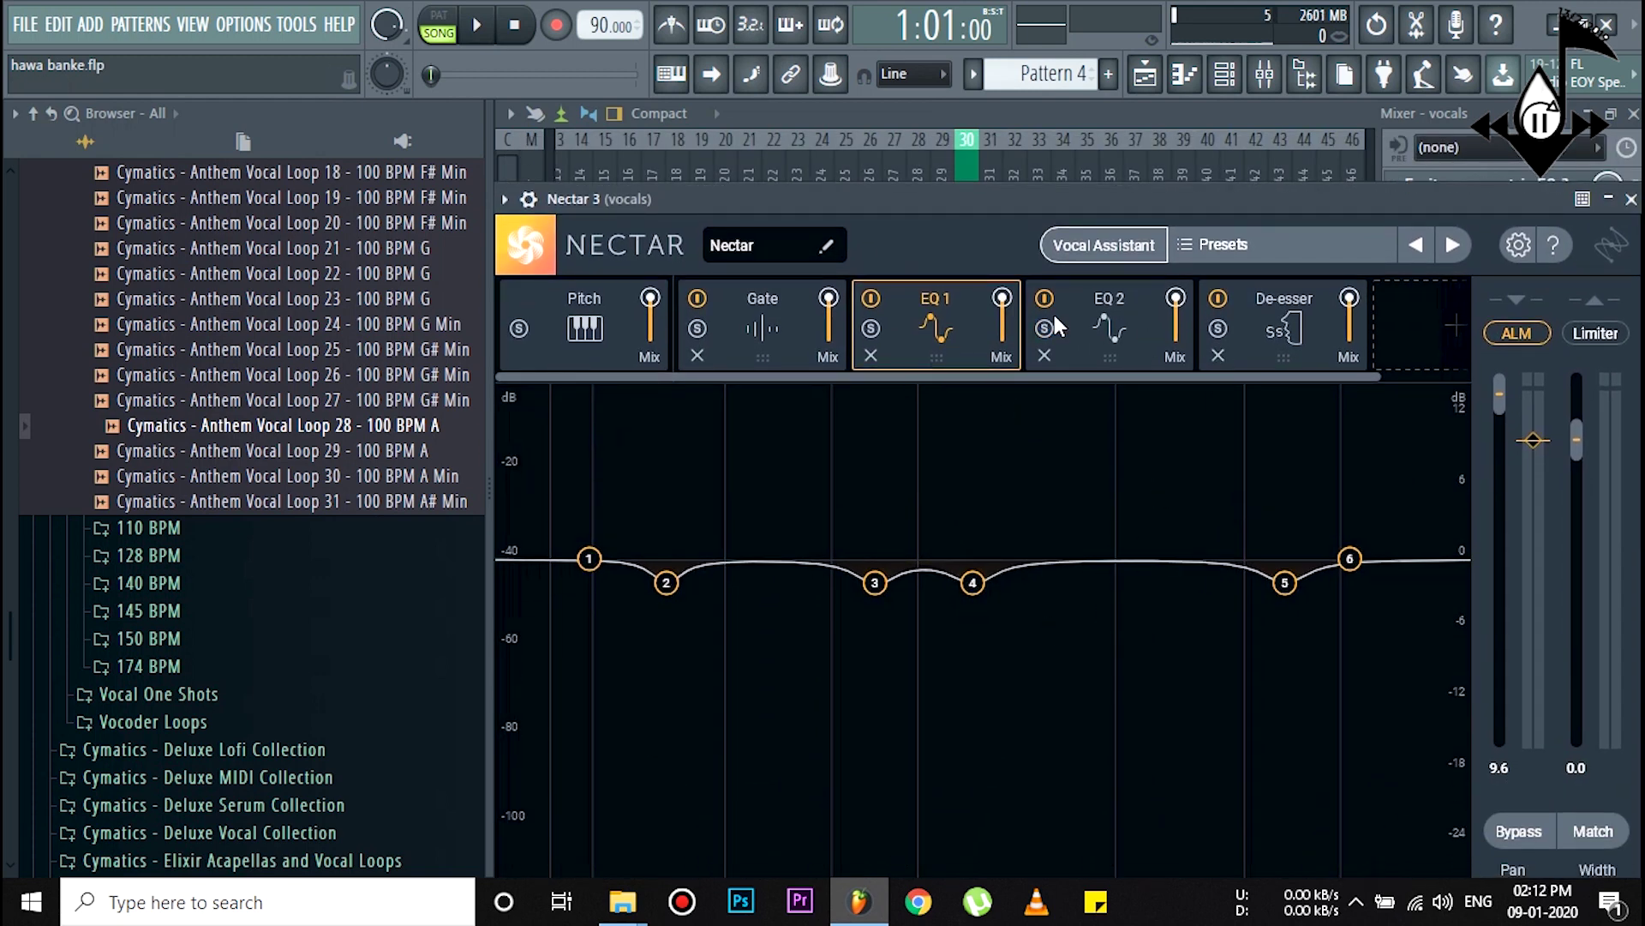
{"action": "left_click", "coordinate": [1109, 334]}
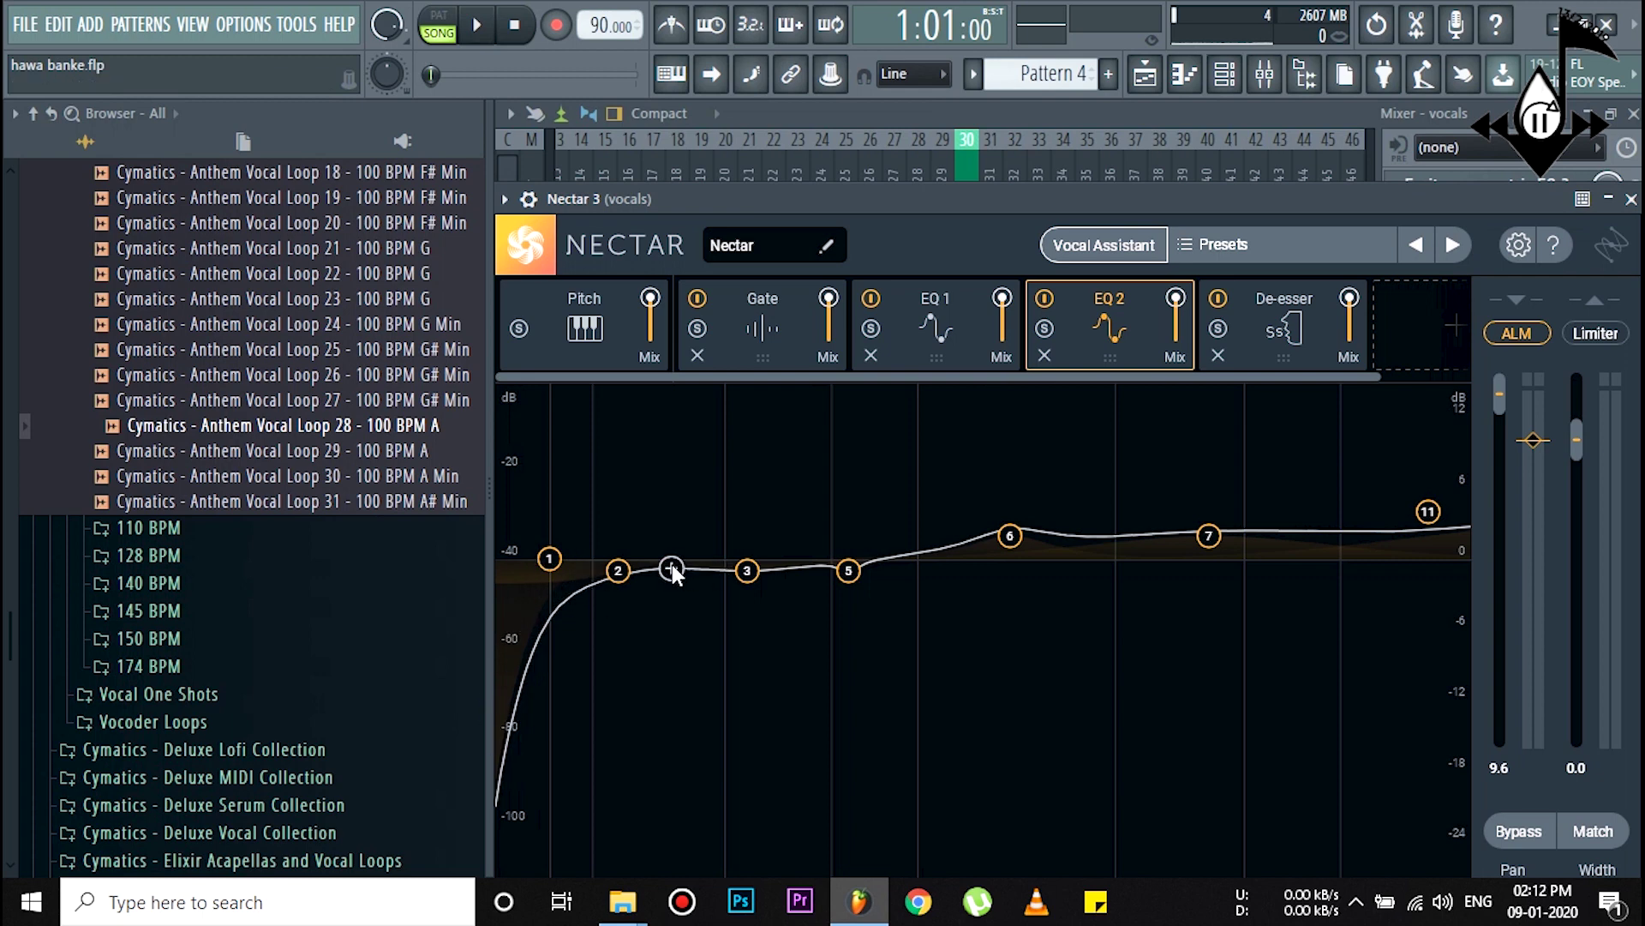
Step: Inspect the Gate and De-esser modules of Nectar 3 on the vocals insert
{"action": "left_click", "coordinate": [779, 331]}
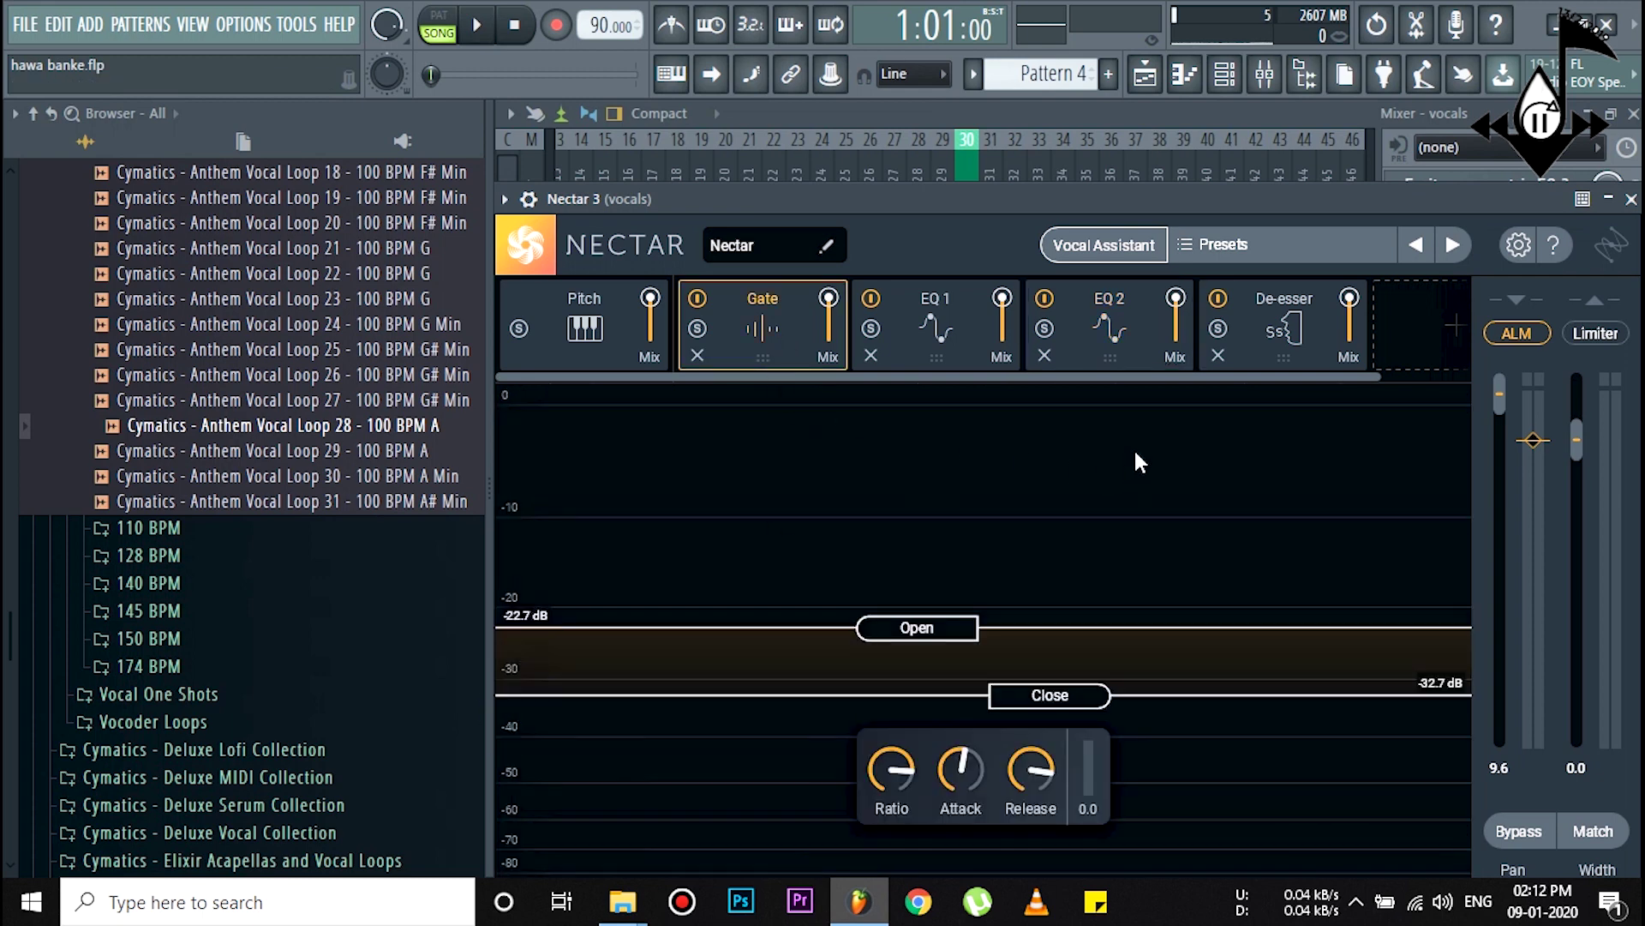
{"action": "left_click_drag", "start_coordinate": [1078, 190], "coordinate": [1078, 91]}
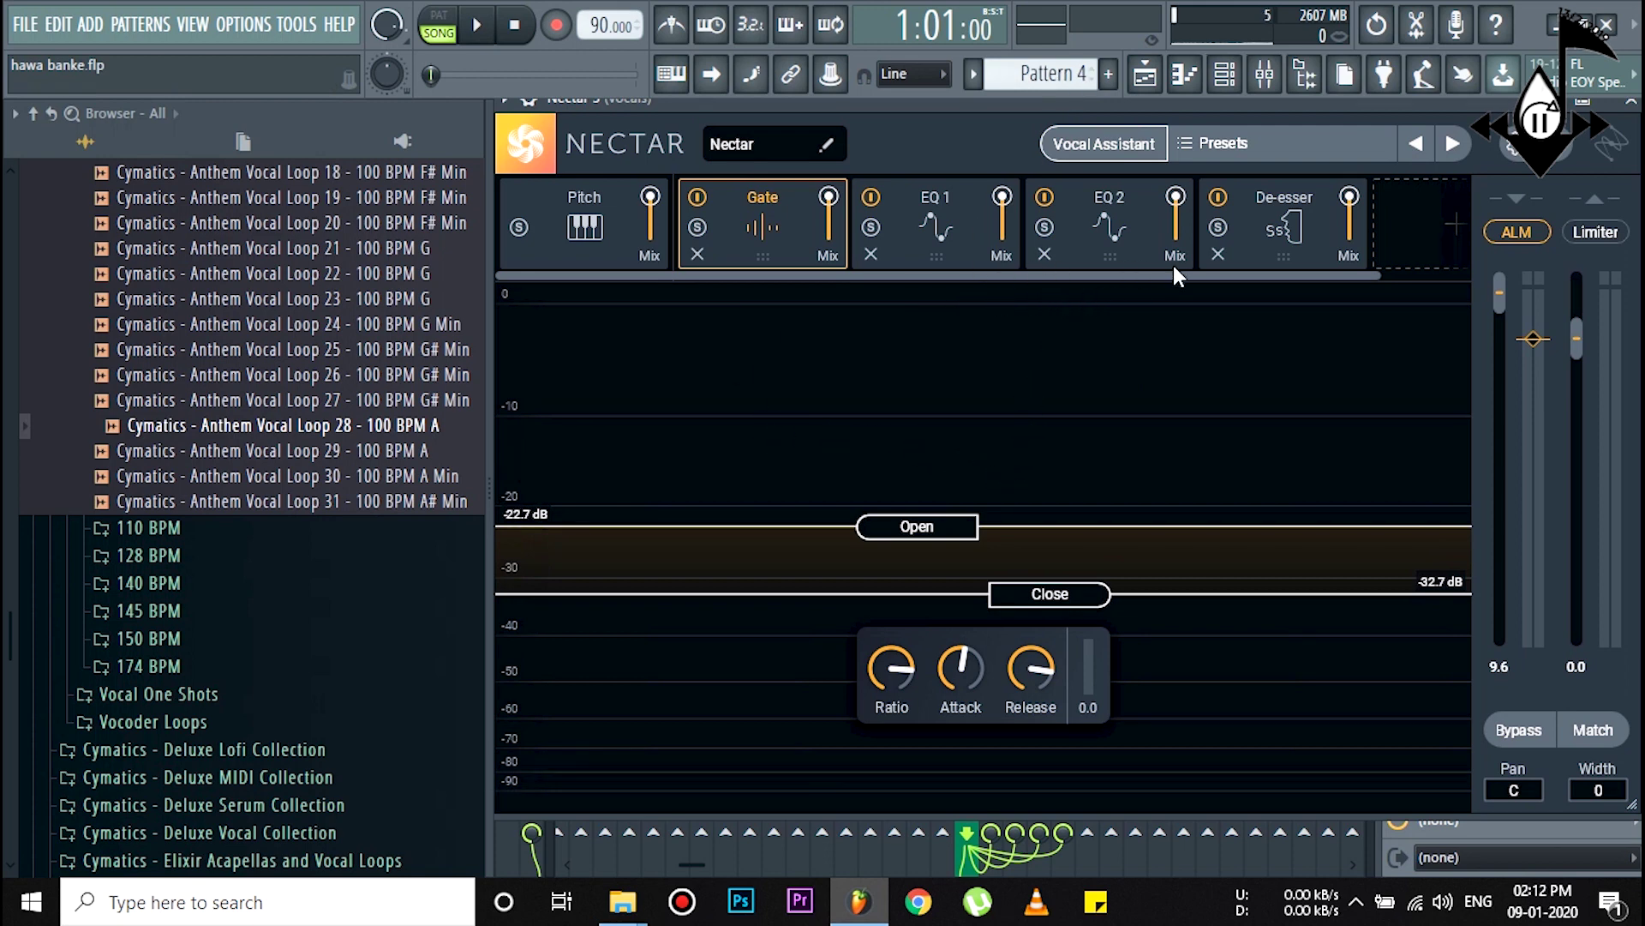
{"action": "left_click", "coordinate": [1278, 228]}
{"action": "left_click_drag", "start_coordinate": [1485, 104], "coordinate": [1484, 151]}
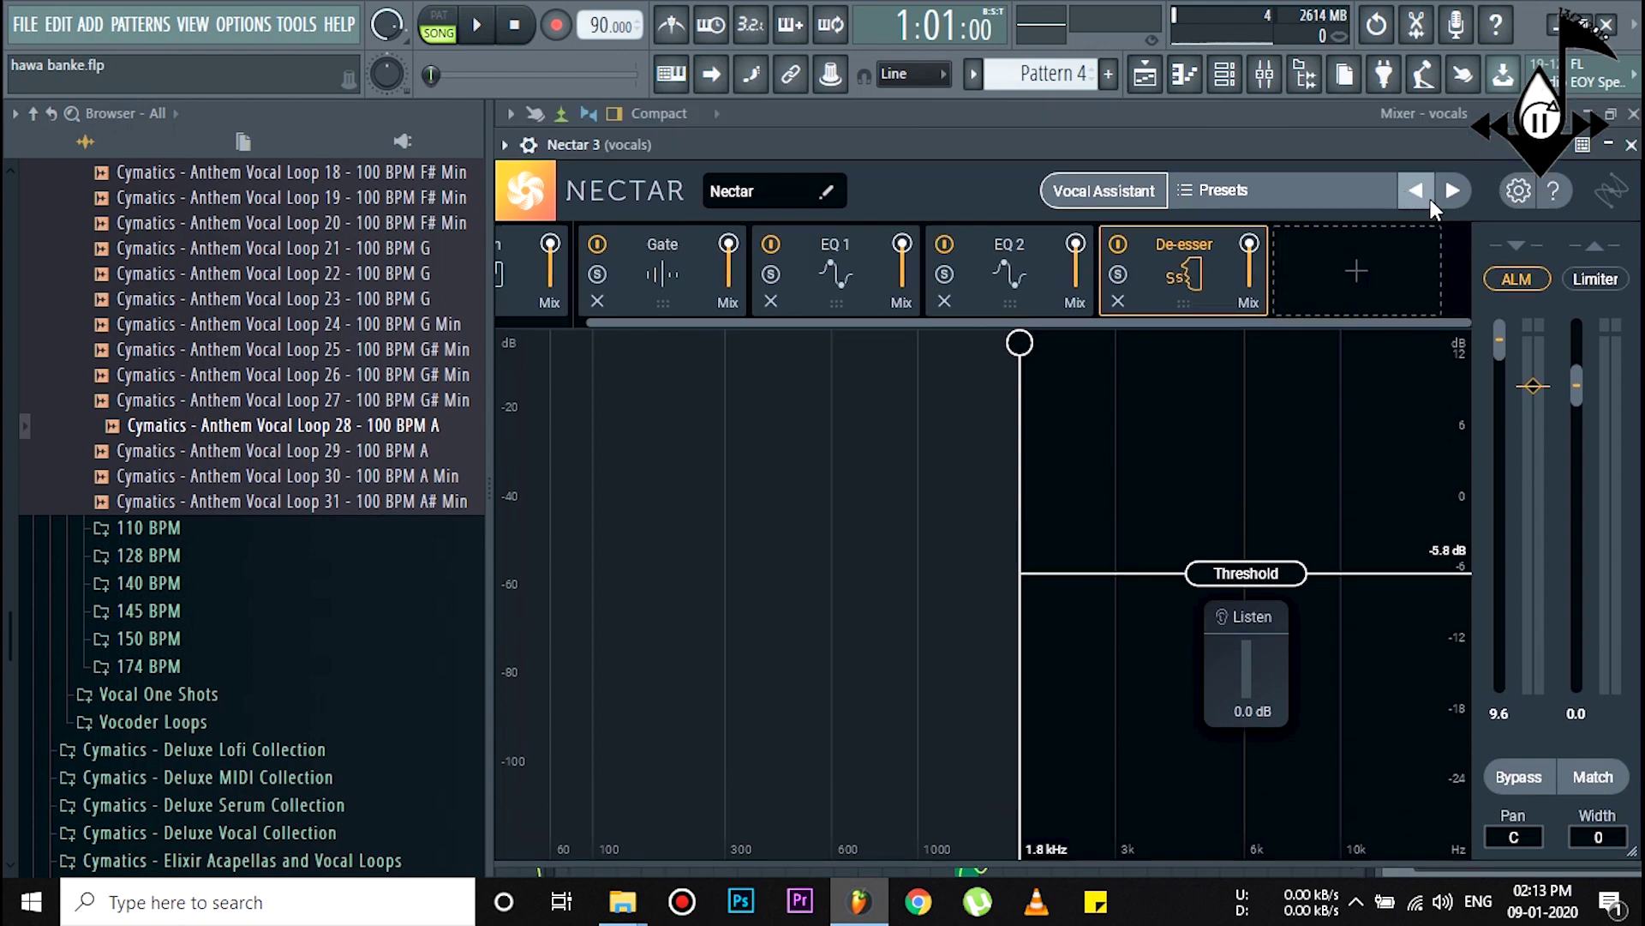
{"action": "left_click", "coordinate": [1631, 144]}
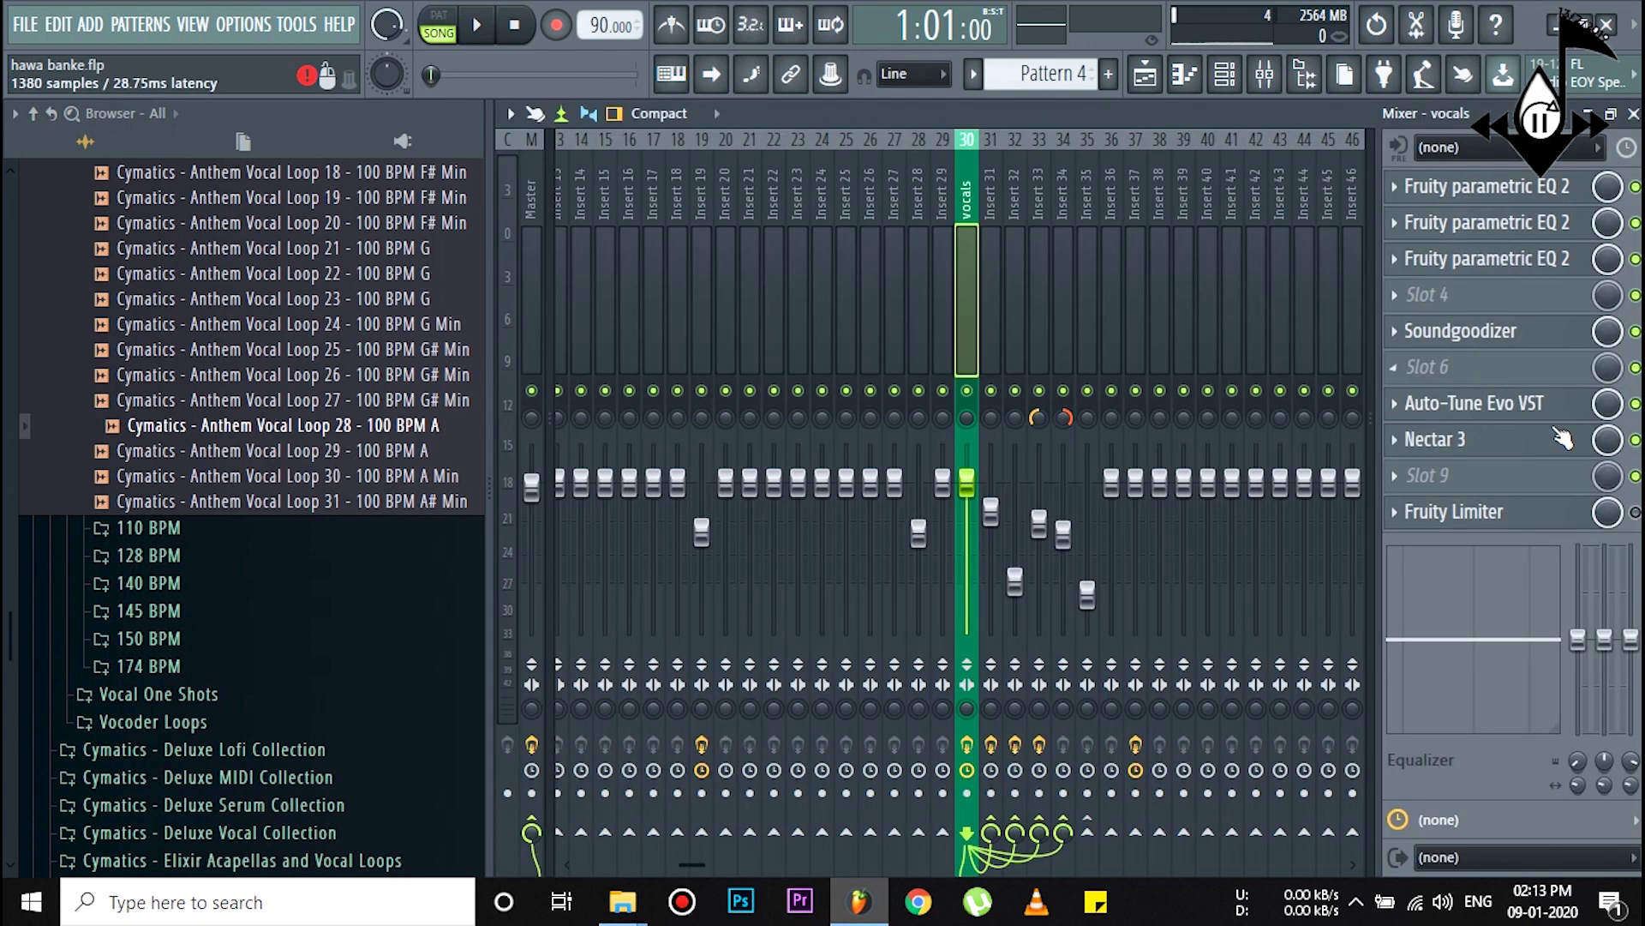
Step: Inspect the Fruity Limiter's compressor and limiter settings on the vocals insert
{"action": "left_click", "coordinate": [1502, 513]}
{"action": "left_click_drag", "start_coordinate": [1002, 447], "coordinate": [972, 281]}
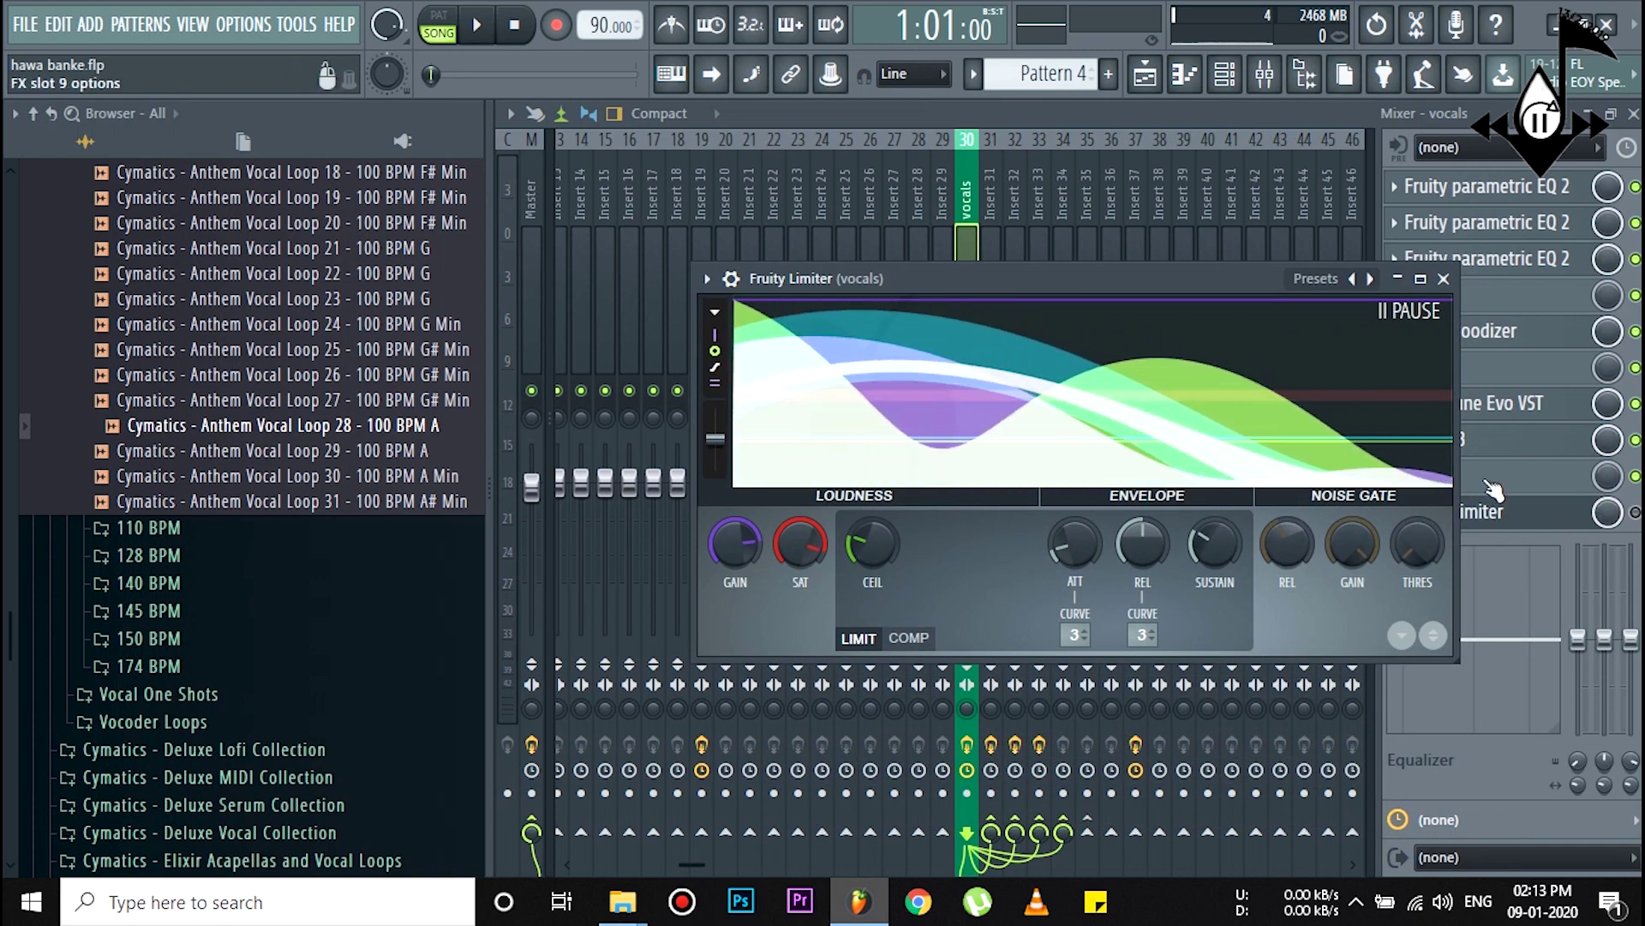
{"action": "left_click", "coordinate": [912, 639]}
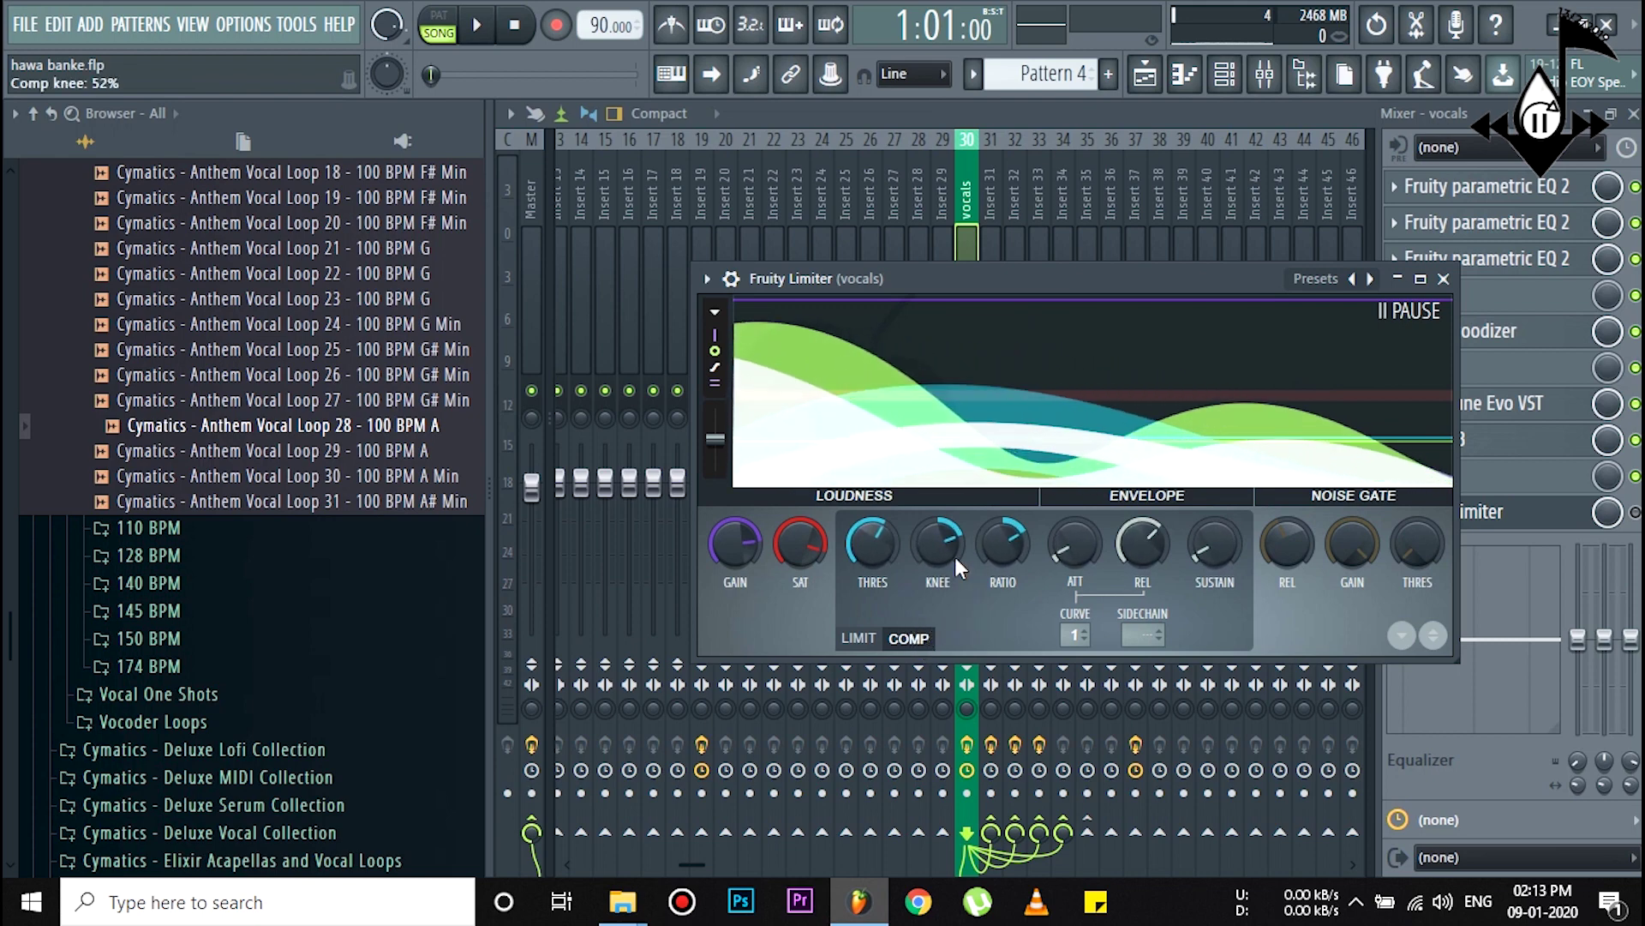
{"action": "left_click", "coordinate": [858, 638]}
{"action": "left_click", "coordinate": [1443, 279]}
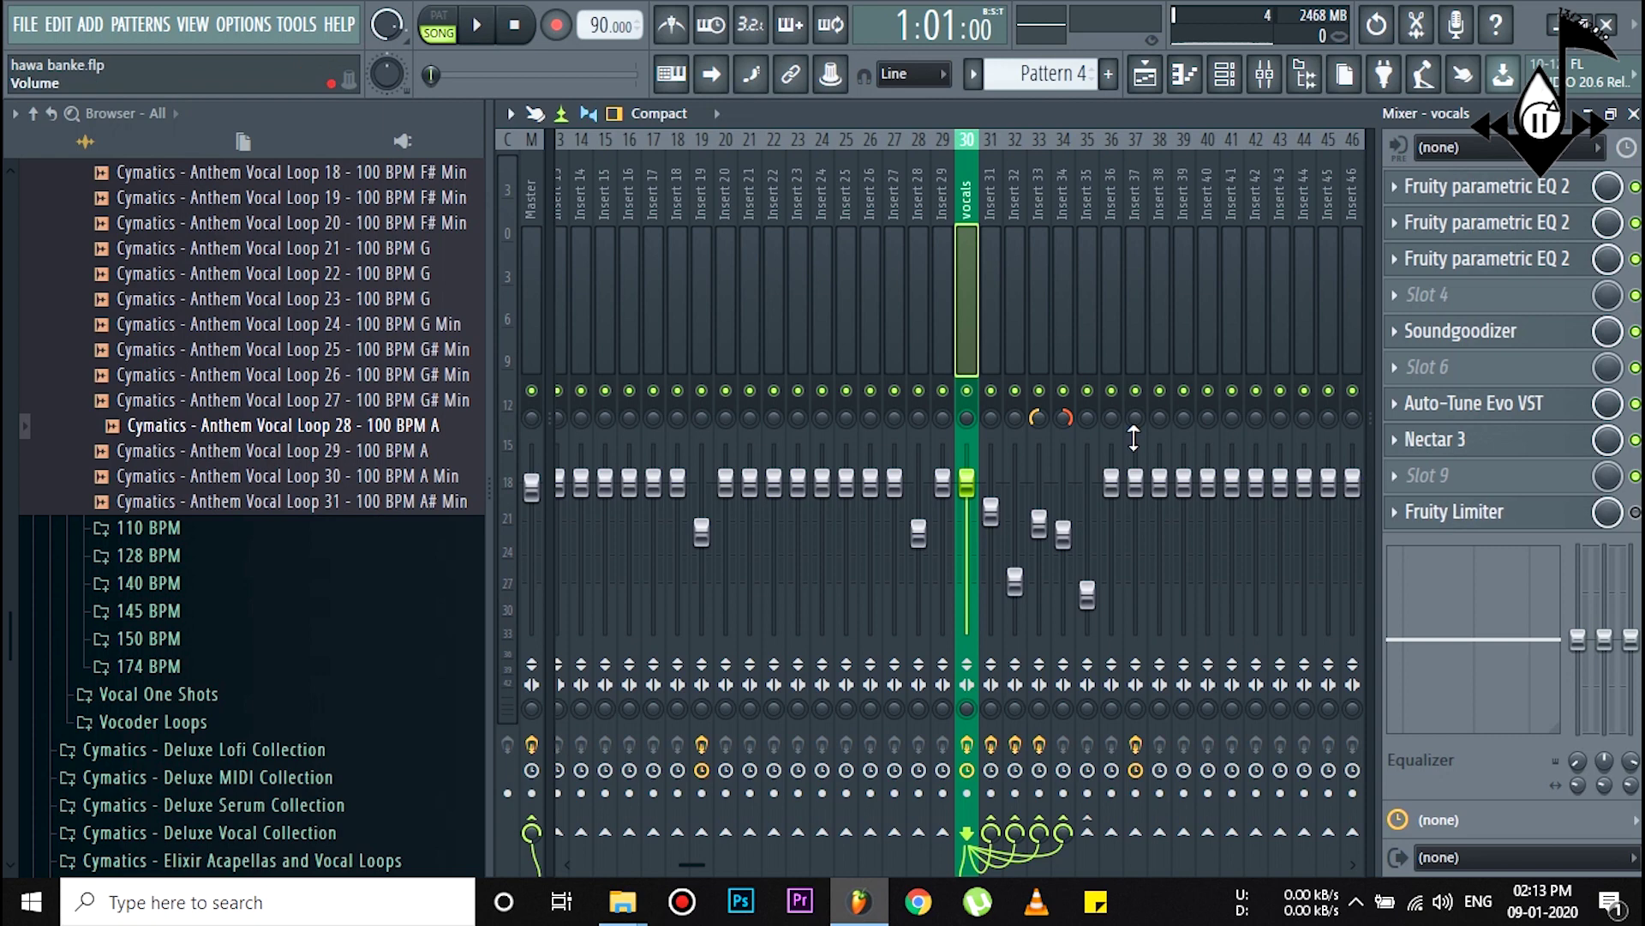
Step: Inspect the Fruity Reeverb 2 settings on Insert 31 and set that insert's volume to about -4.8 dB
{"action": "left_click", "coordinate": [997, 319]}
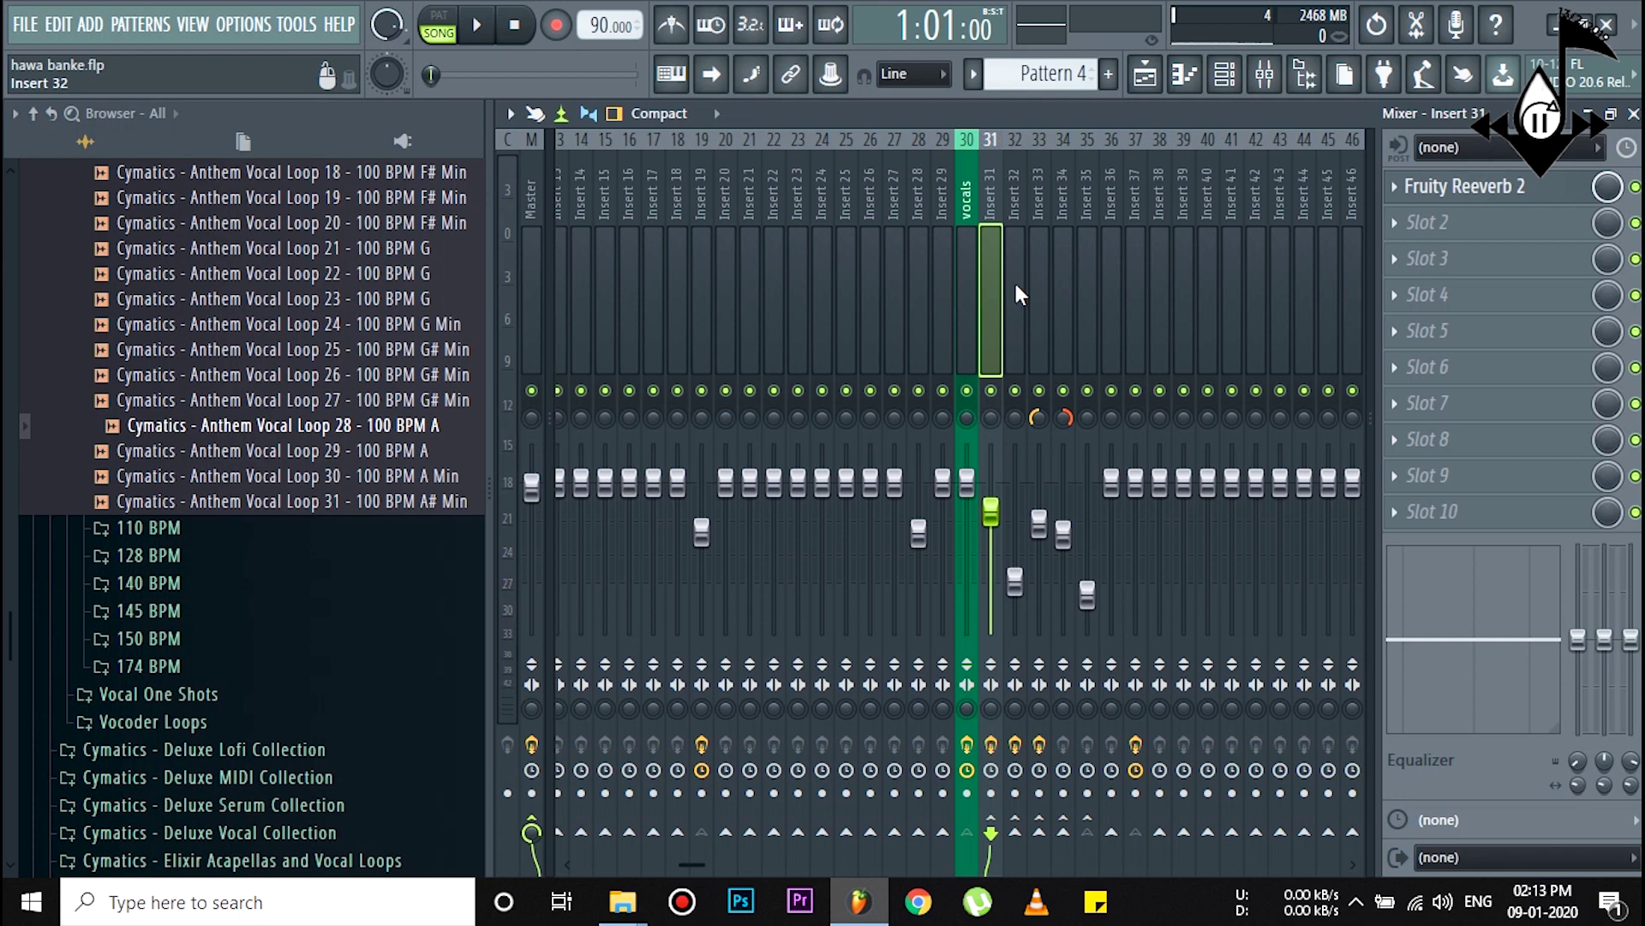
{"action": "left_click", "coordinate": [1015, 281]}
{"action": "left_click", "coordinate": [995, 255]}
{"action": "left_click", "coordinate": [1449, 183]}
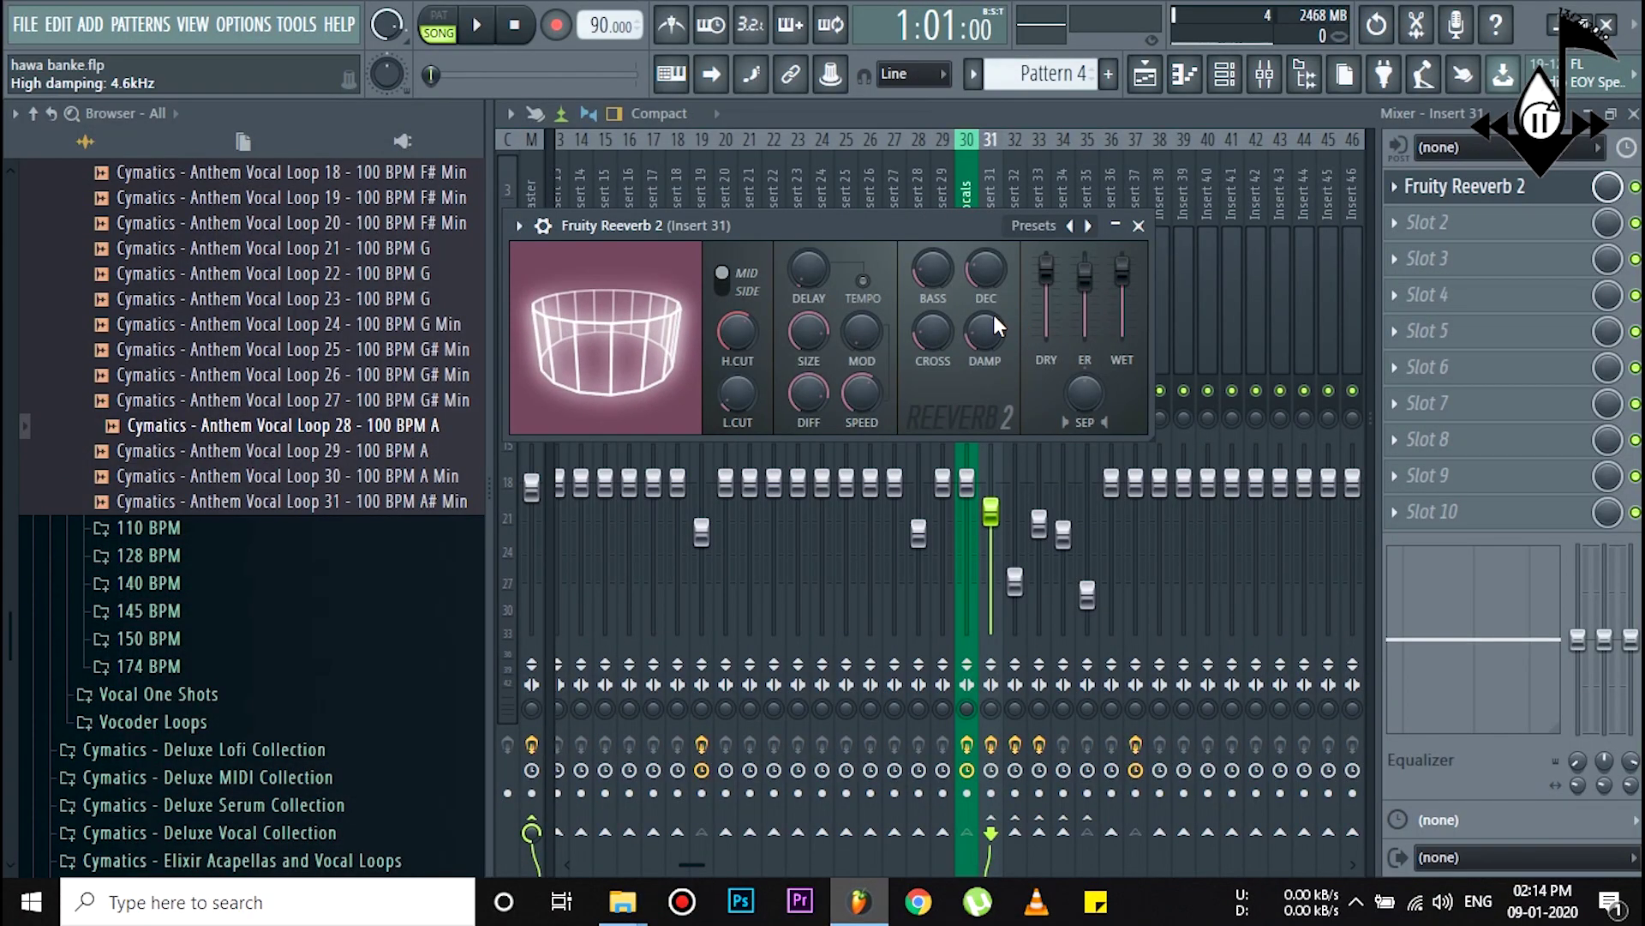
{"action": "left_click", "coordinate": [1138, 226]}
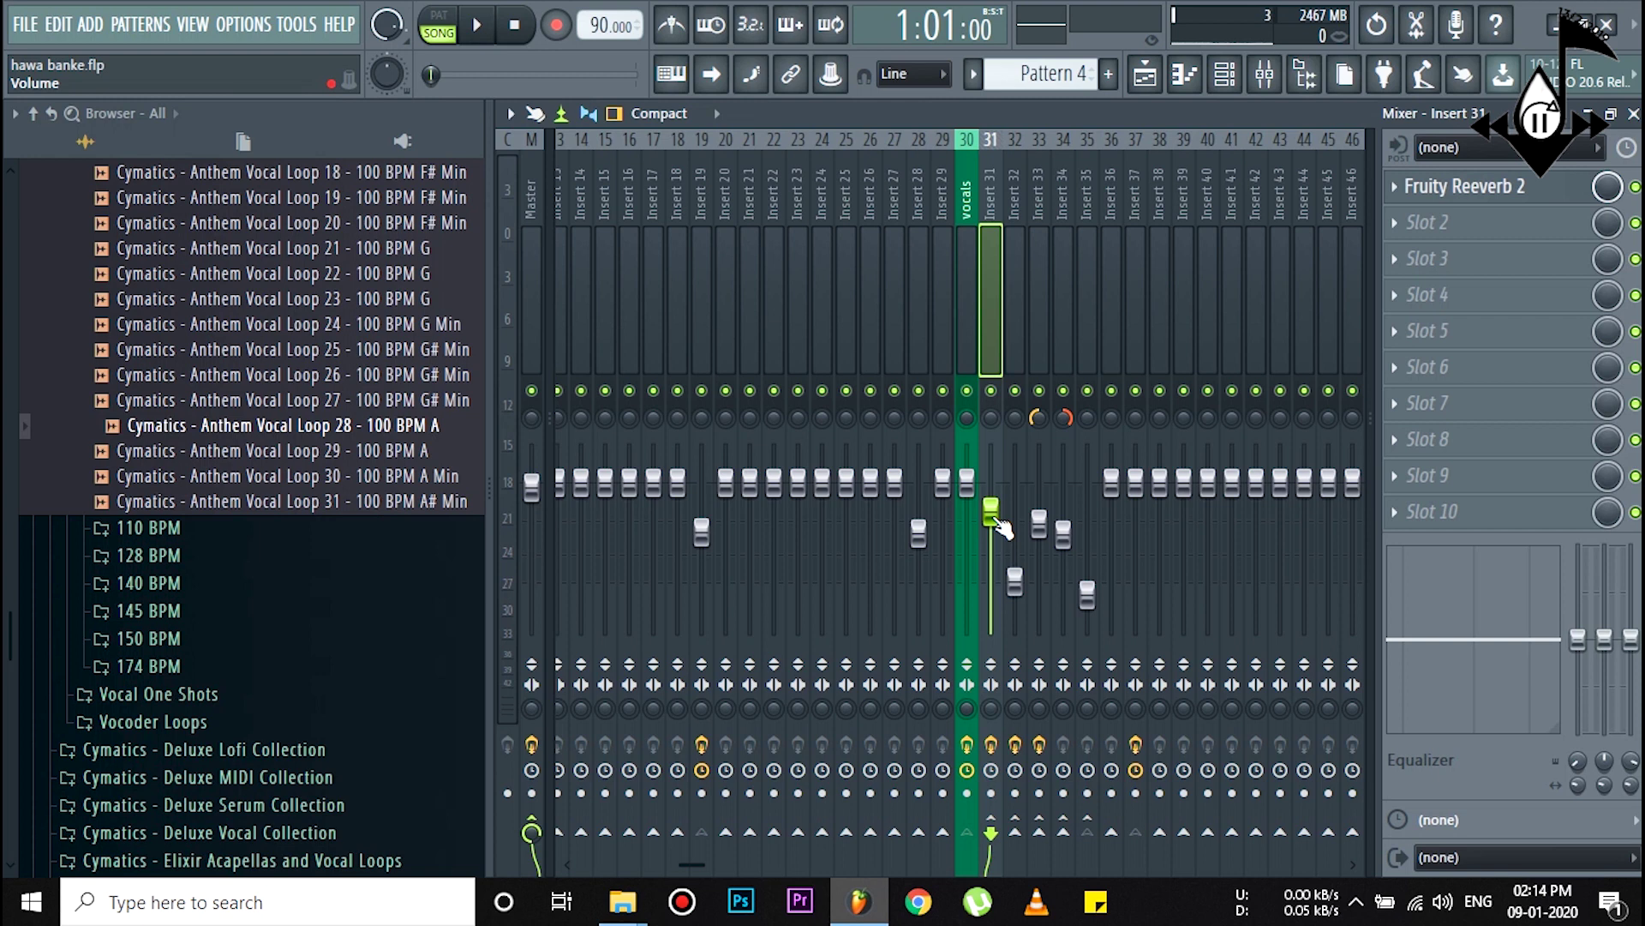
{"action": "left_click_drag", "start_coordinate": [991, 511], "coordinate": [991, 514]}
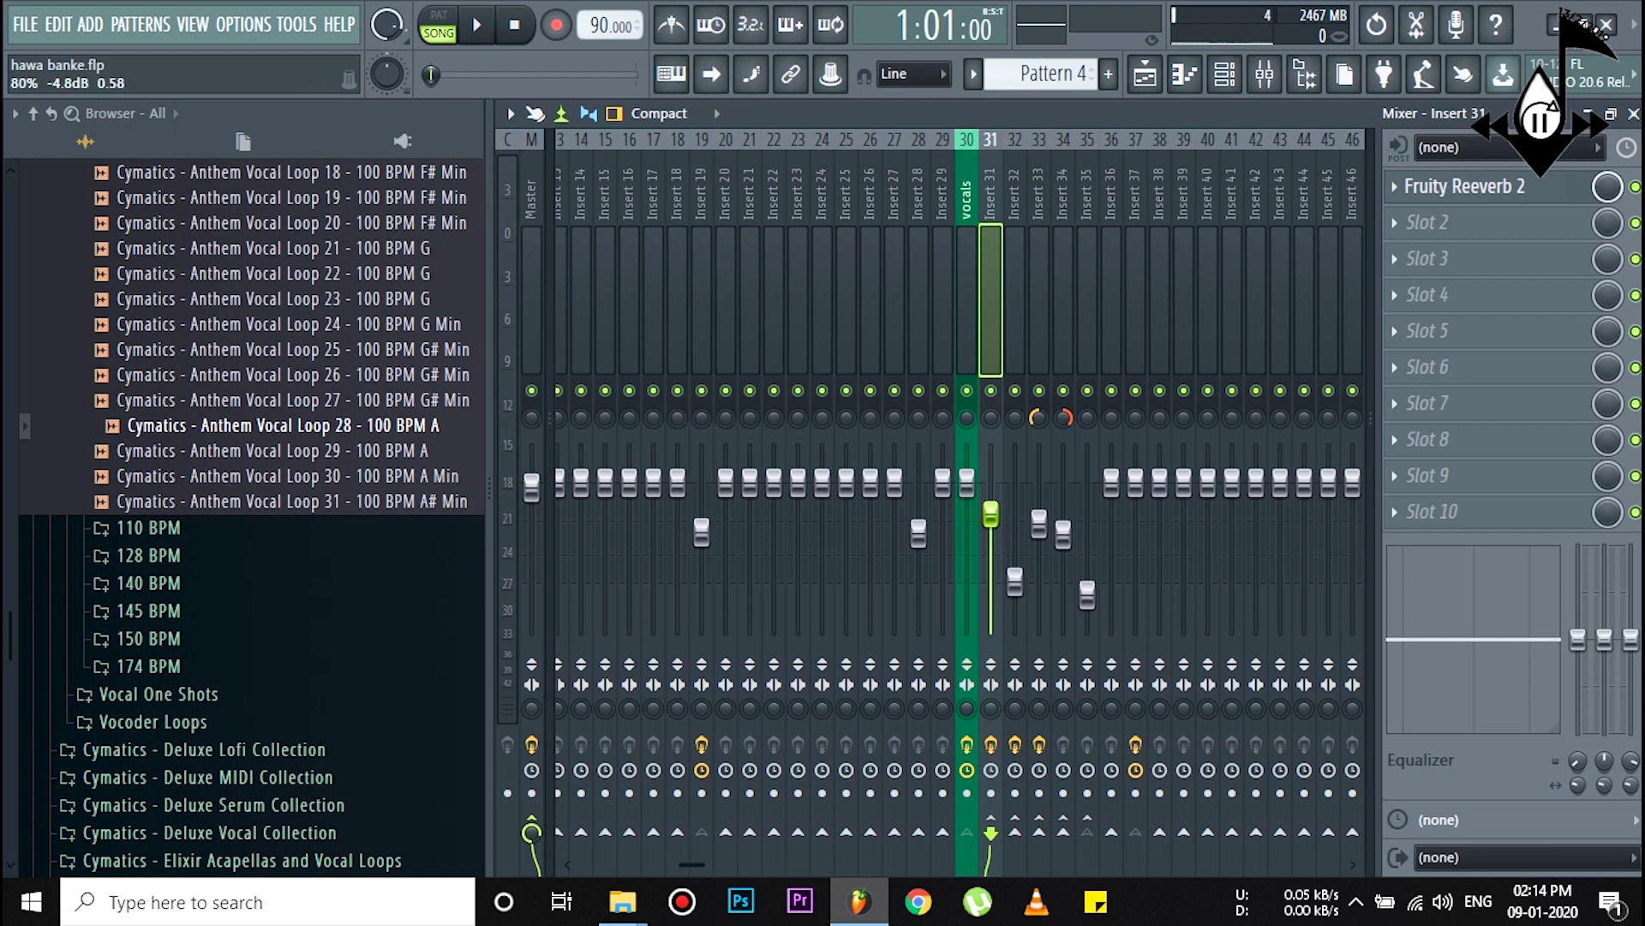
{"action": "left_click", "coordinate": [1459, 190]}
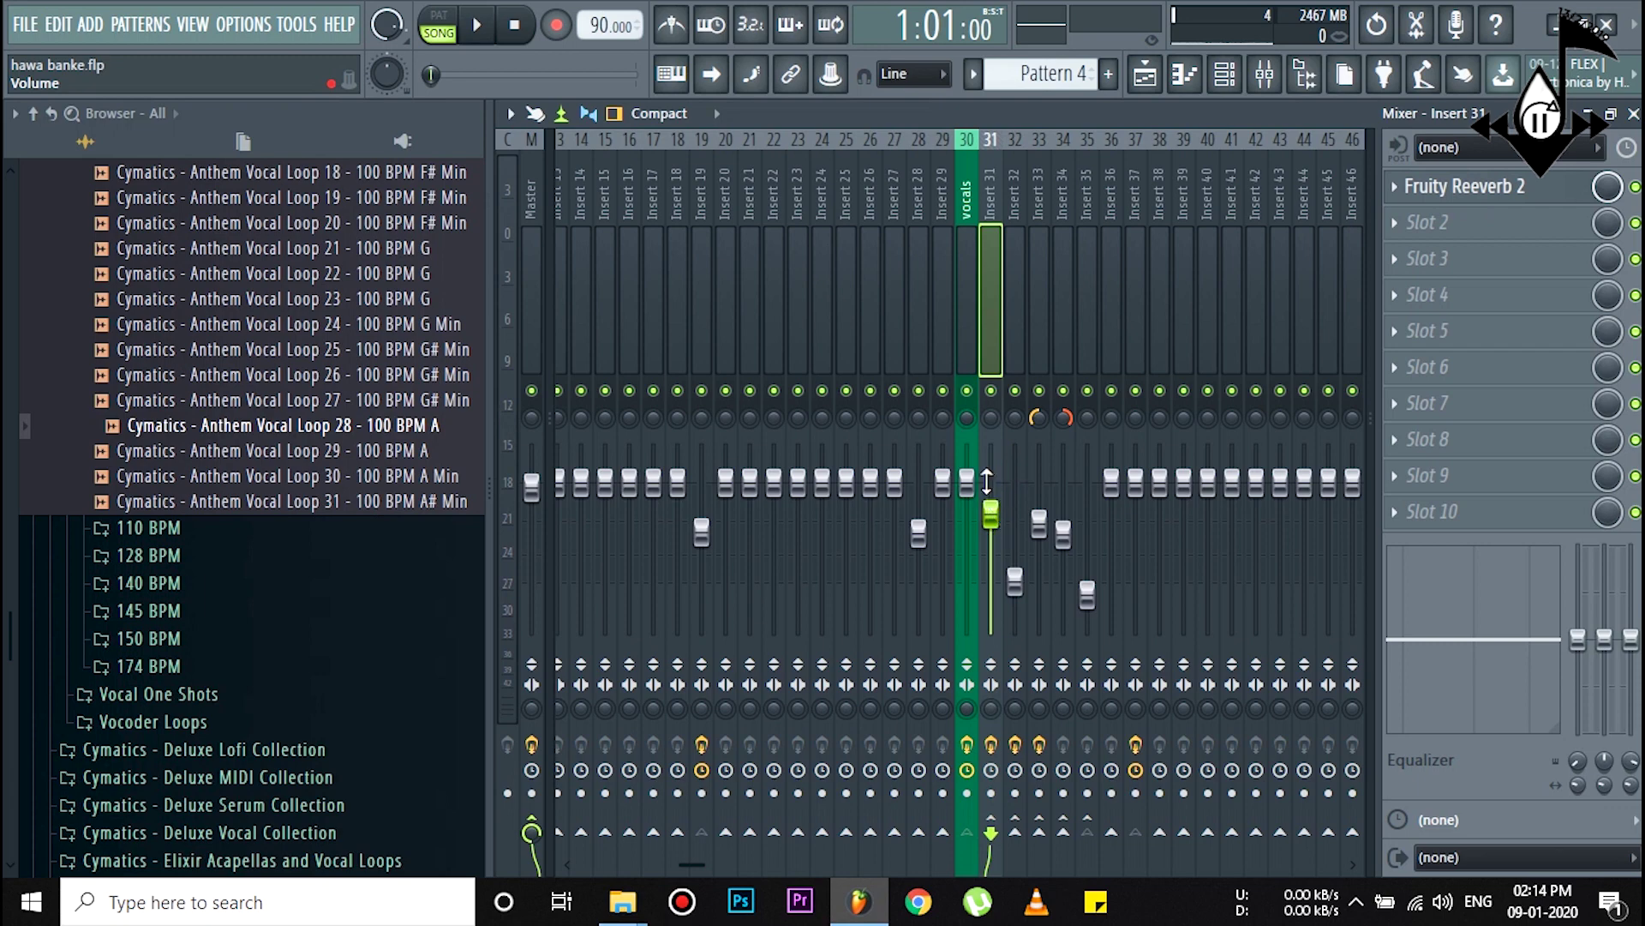
Step: Inspect the Fruity delay 2 settings on Insert 32 and set that insert's volume to about -17.5 dB
{"action": "left_click", "coordinate": [1021, 289]}
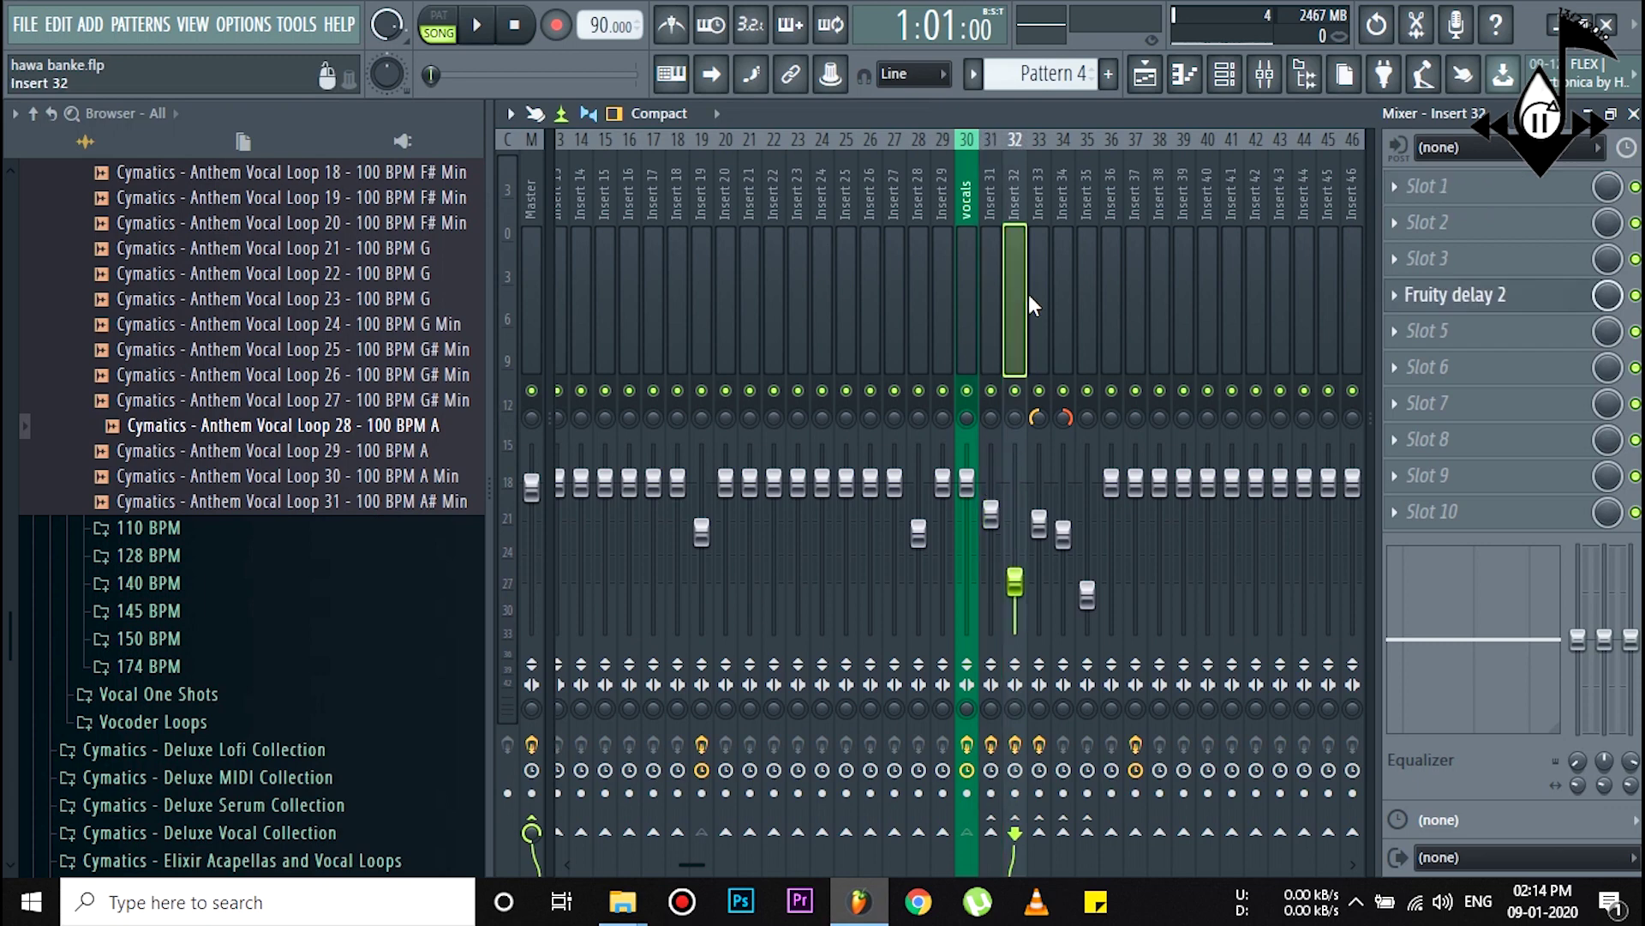
{"action": "left_click", "coordinate": [1475, 297]}
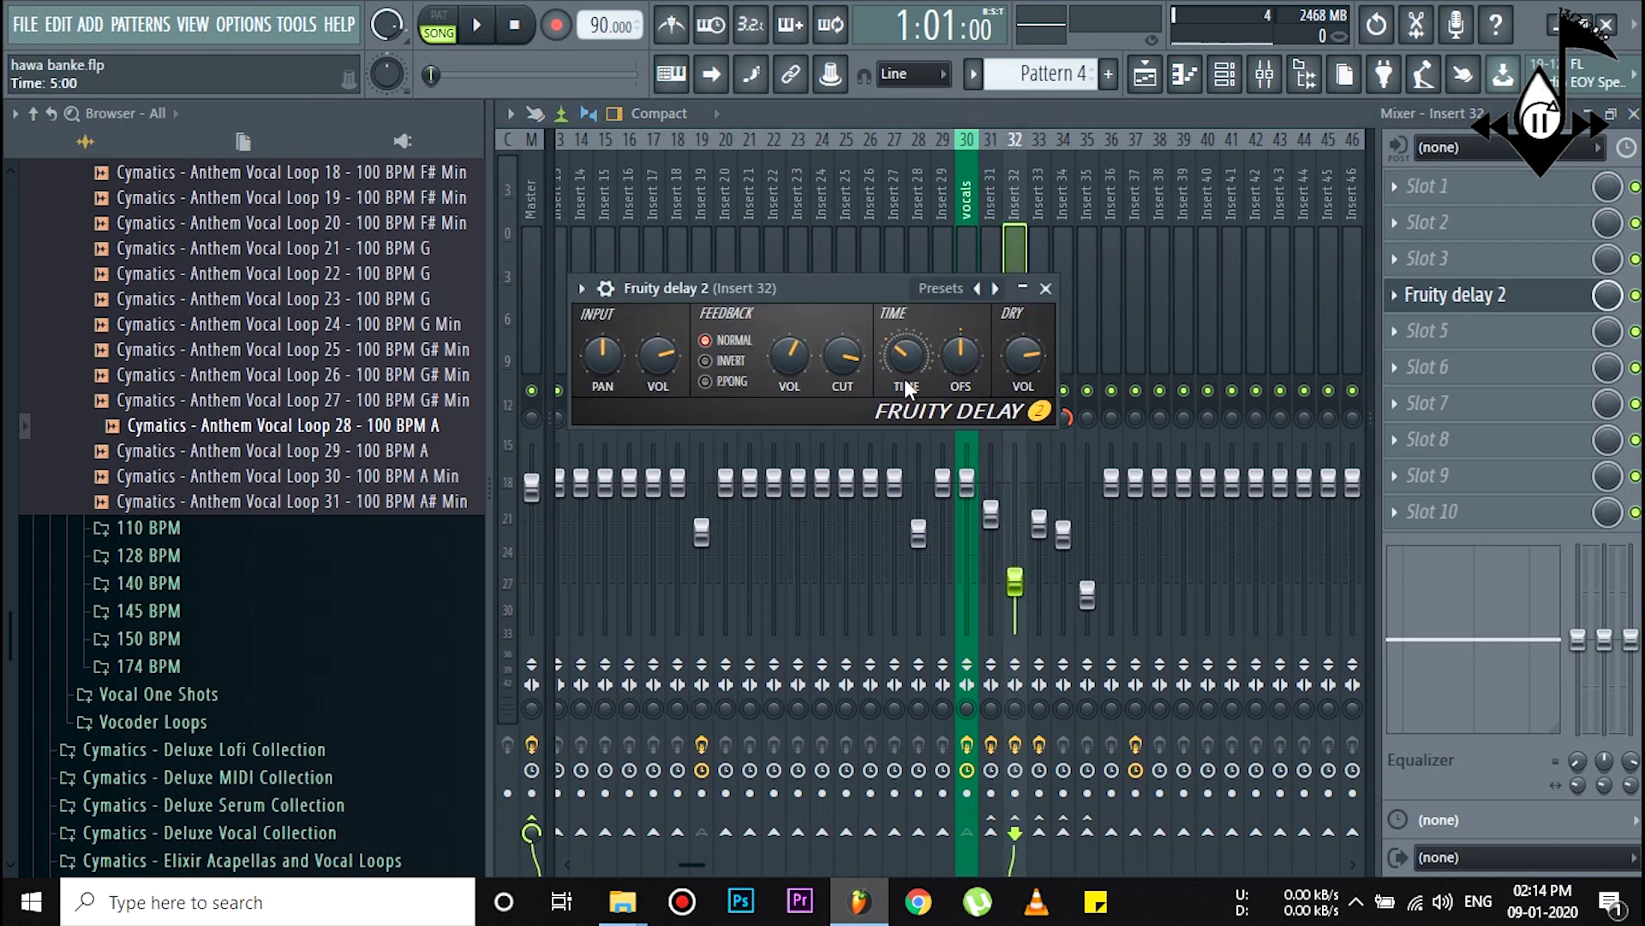
{"action": "left_click", "coordinate": [1046, 288]}
{"action": "left_click_drag", "start_coordinate": [1028, 597], "coordinate": [1027, 592]}
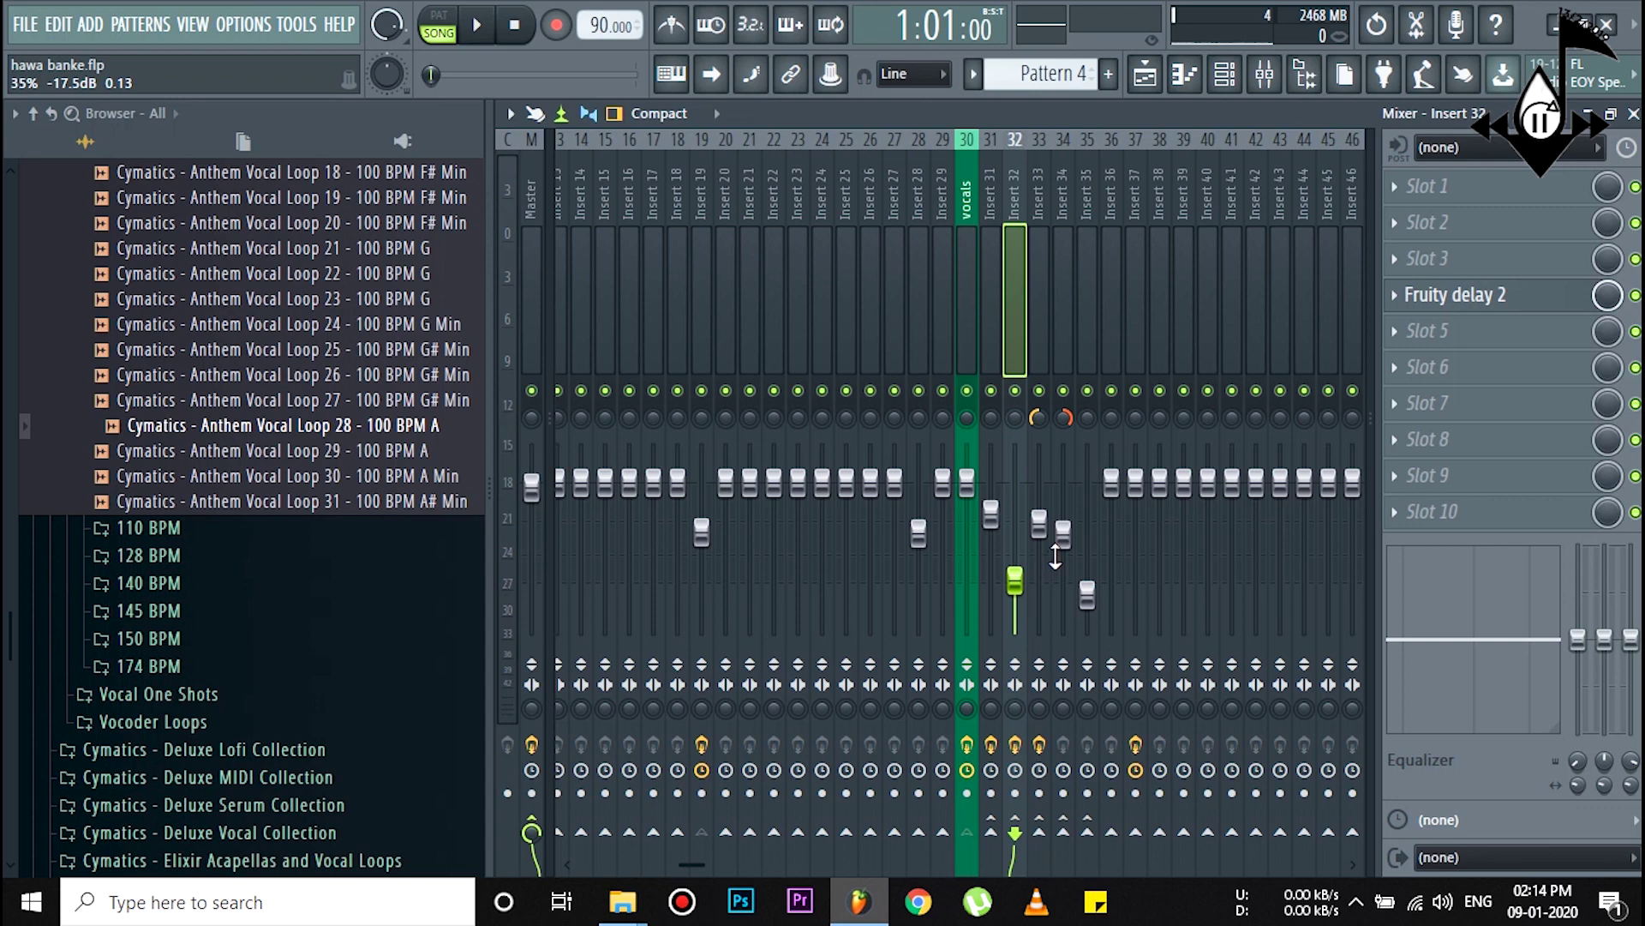
Step: Inspect the Harmony module of Nectar 3 on Insert 33
{"action": "left_click", "coordinate": [1040, 307]}
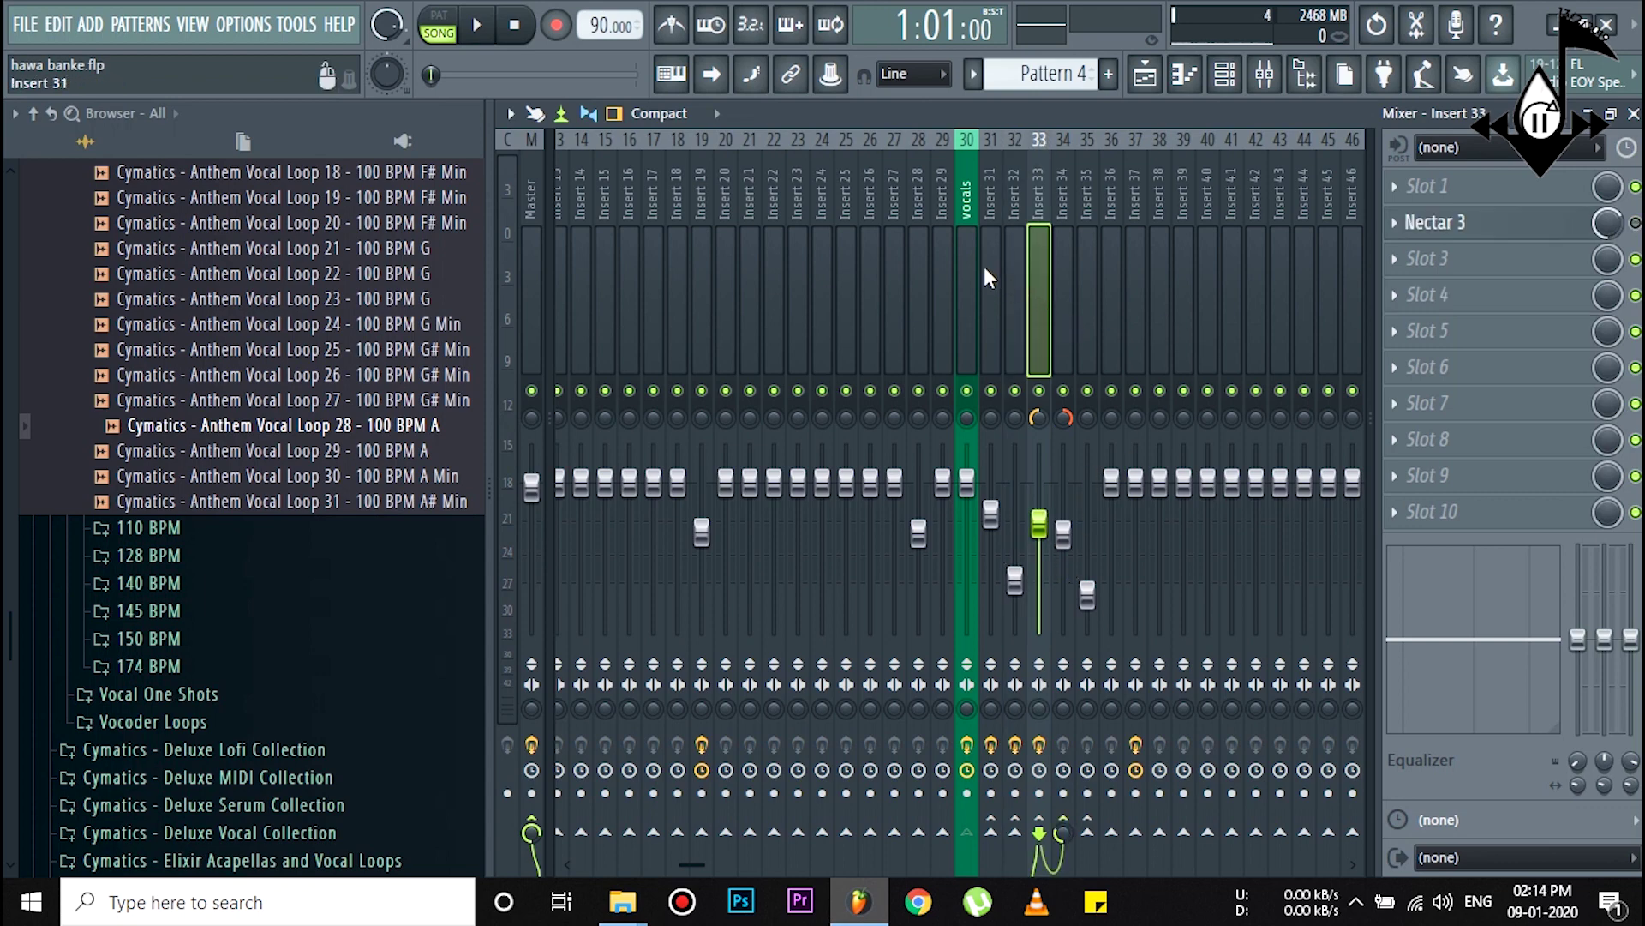
{"action": "left_click", "coordinate": [1073, 278]}
{"action": "left_click", "coordinate": [1041, 275]}
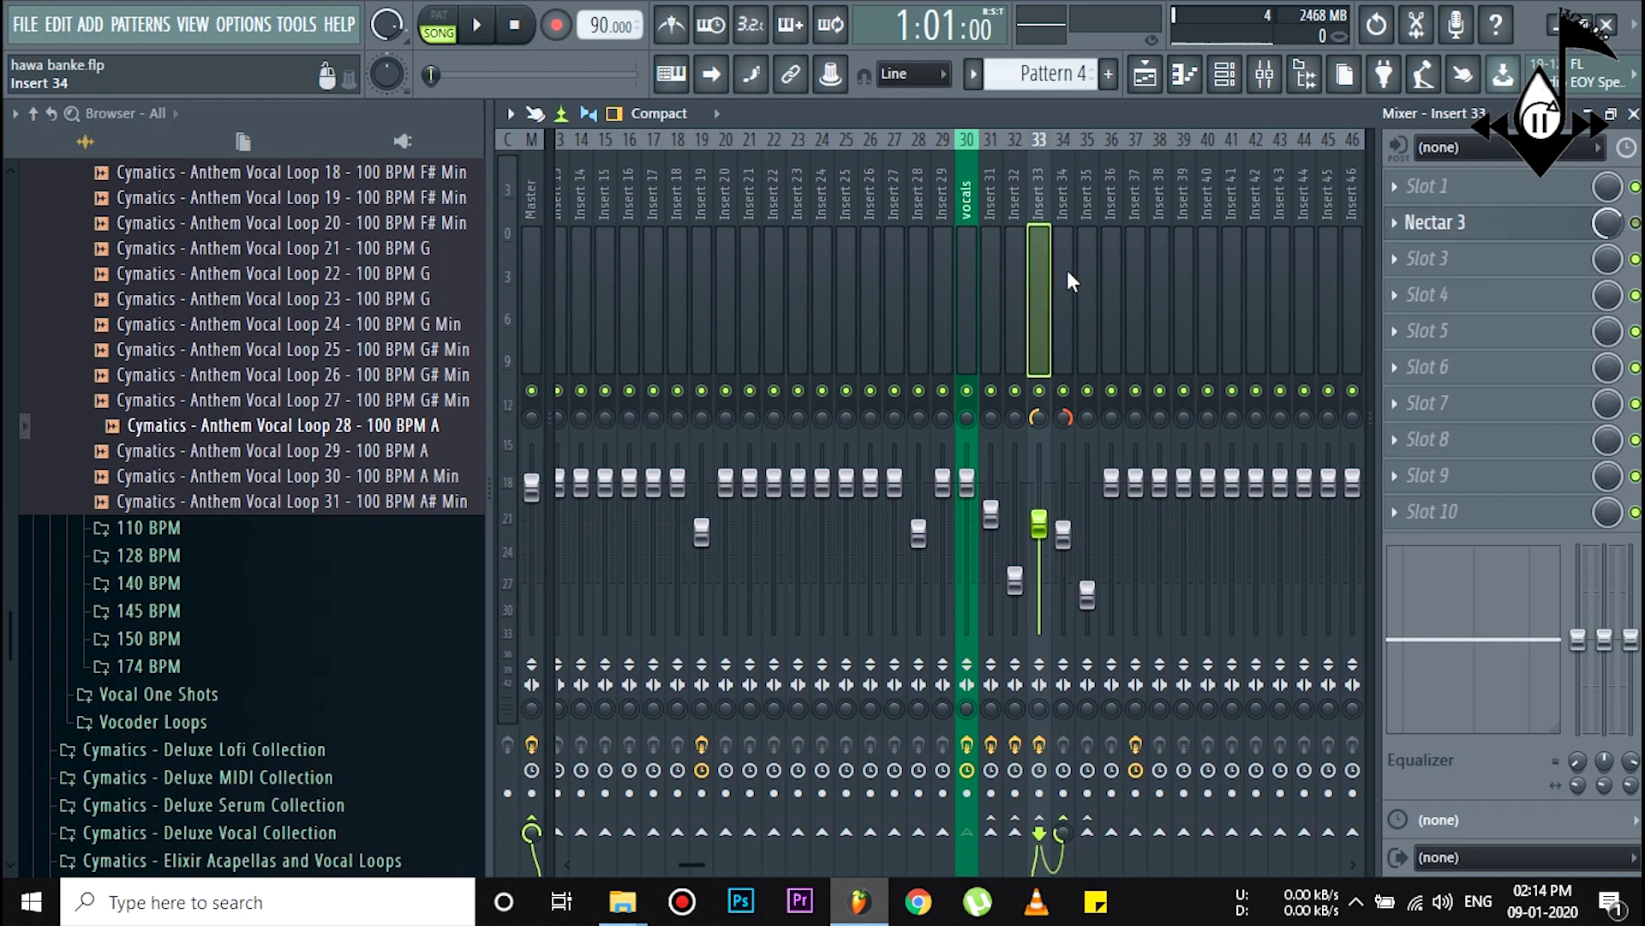
{"action": "left_click", "coordinate": [1449, 221]}
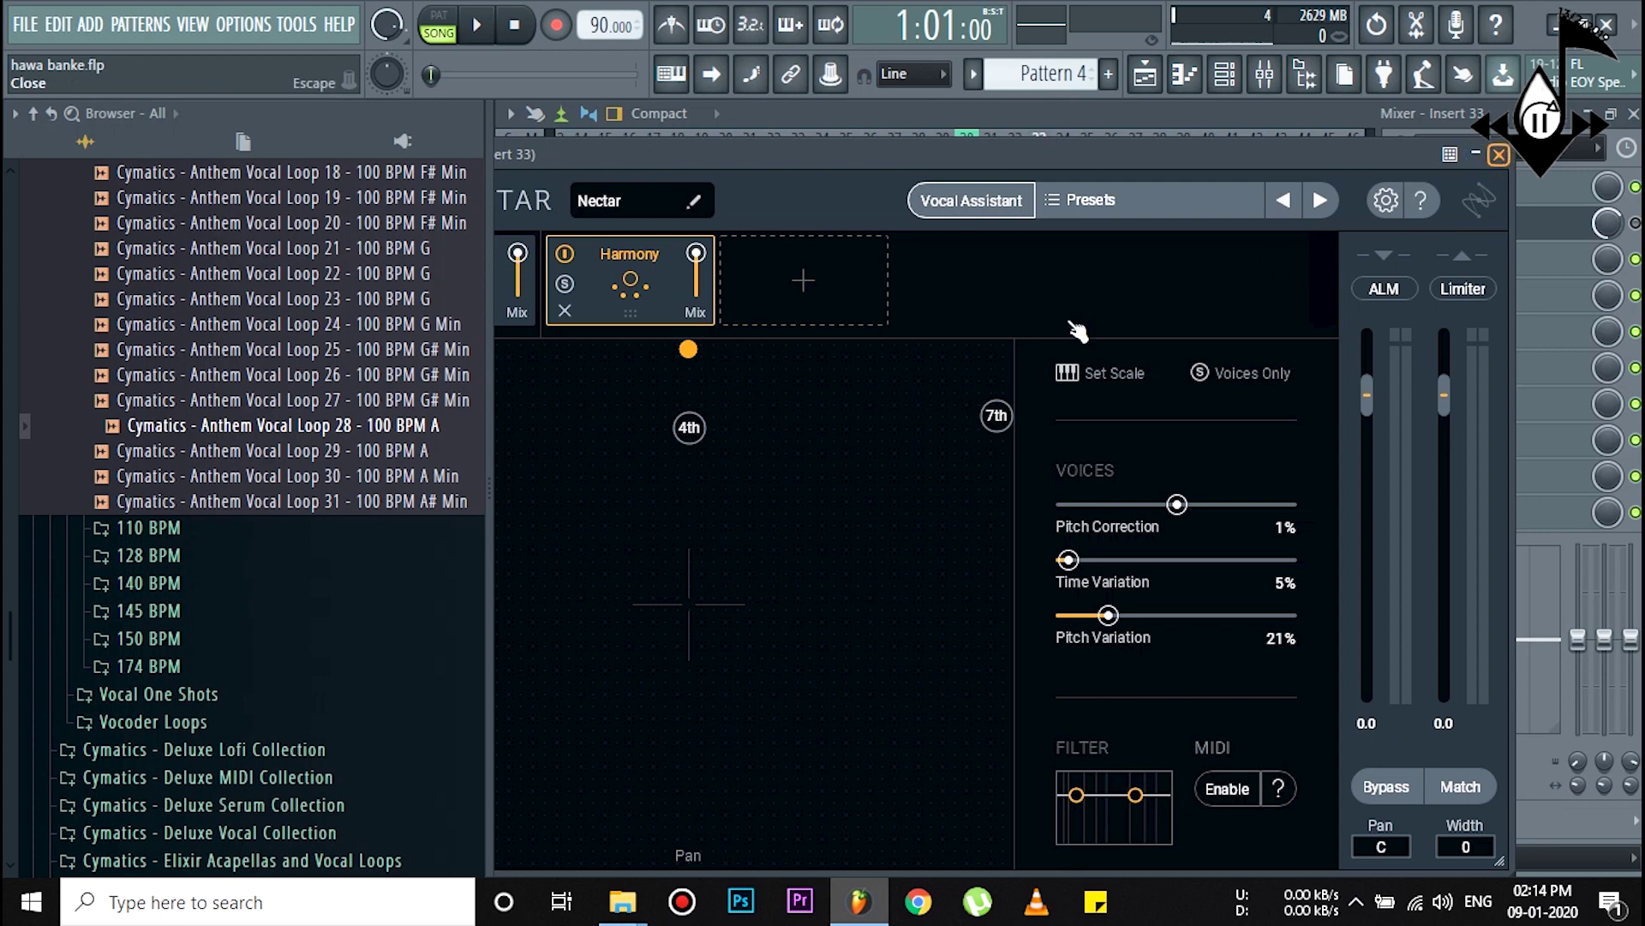
{"action": "left_click", "coordinate": [1499, 155]}
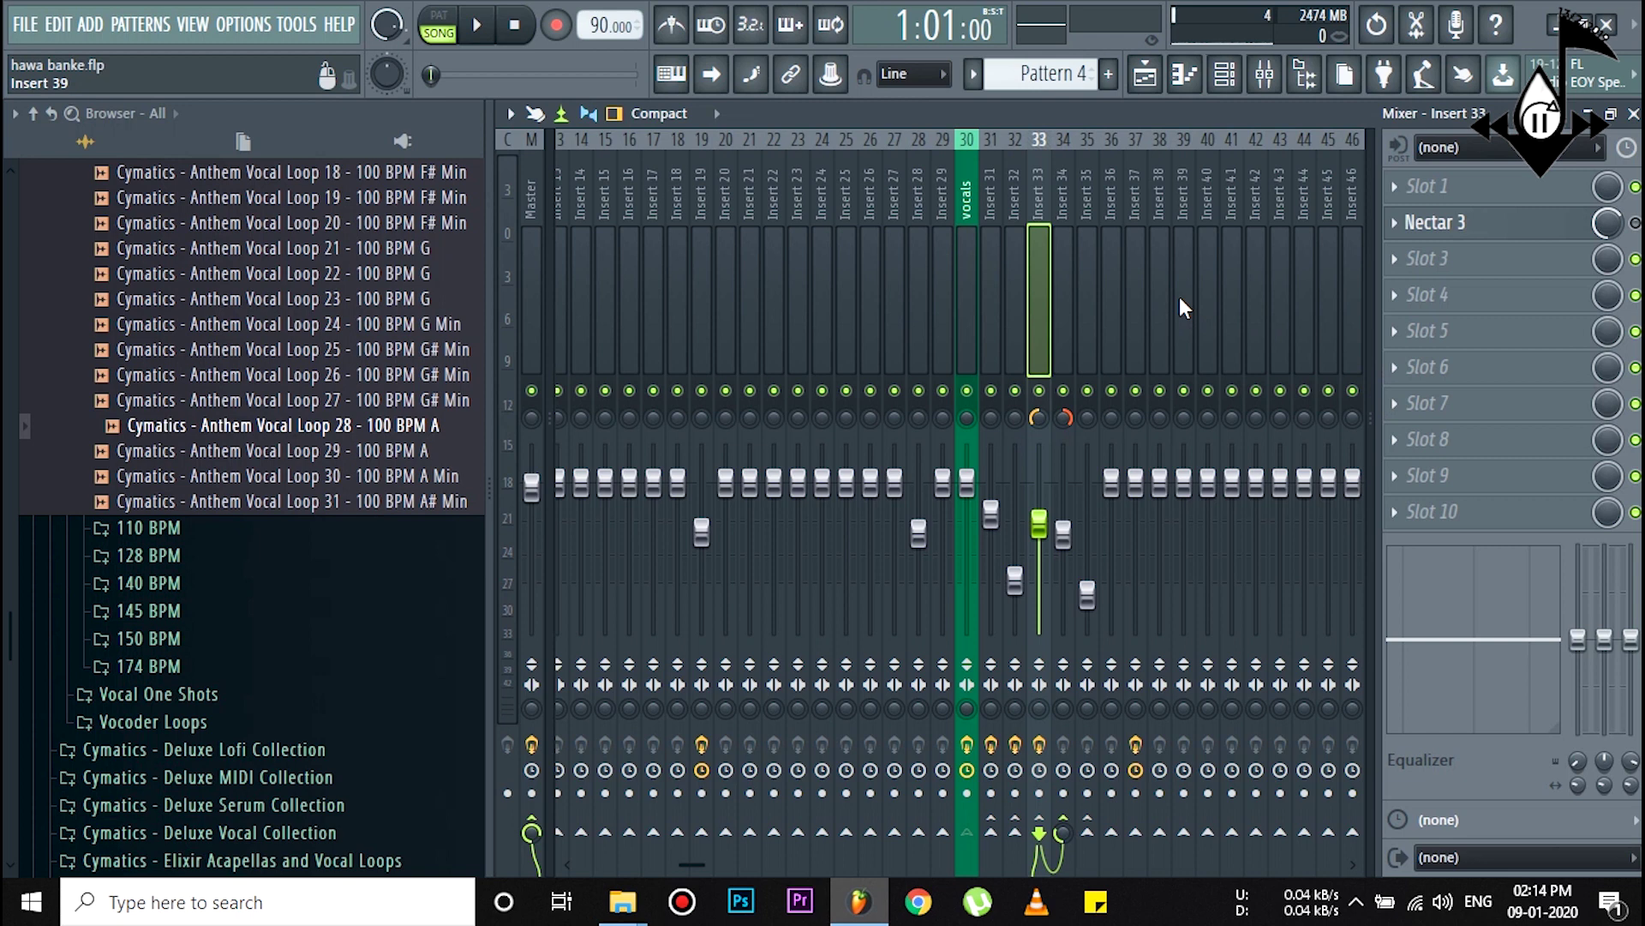
Step: Compare the routing and effect slots of the vocals insert with those of Insert 33 and Insert 35
{"action": "left_click", "coordinate": [968, 249]}
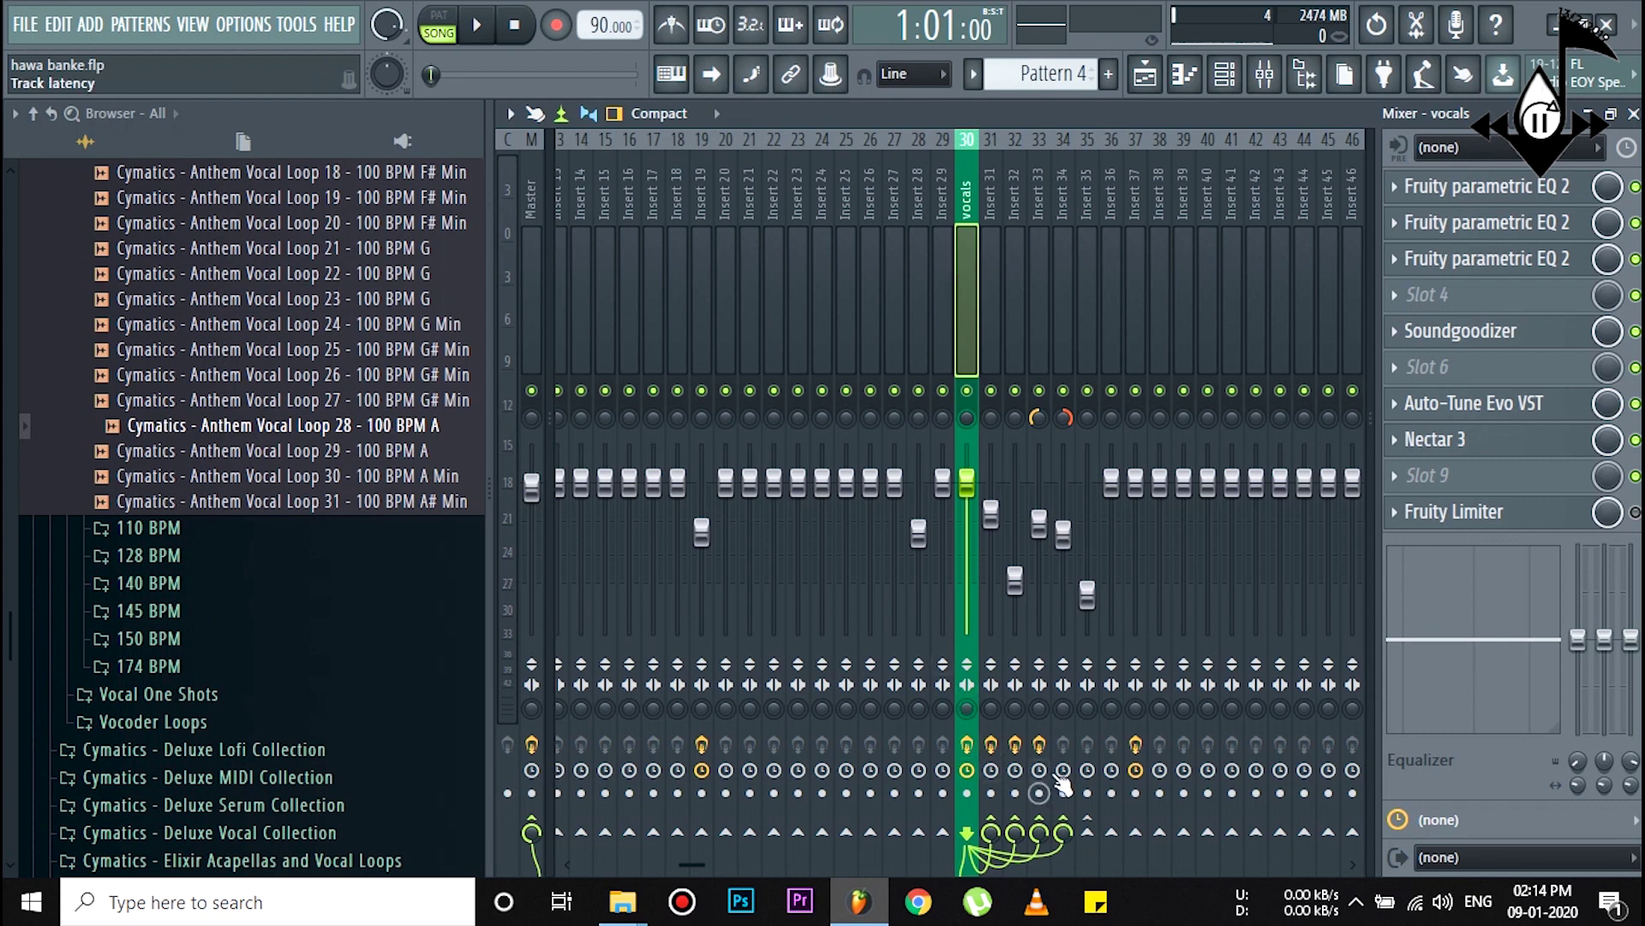
{"action": "left_click", "coordinate": [1039, 339]}
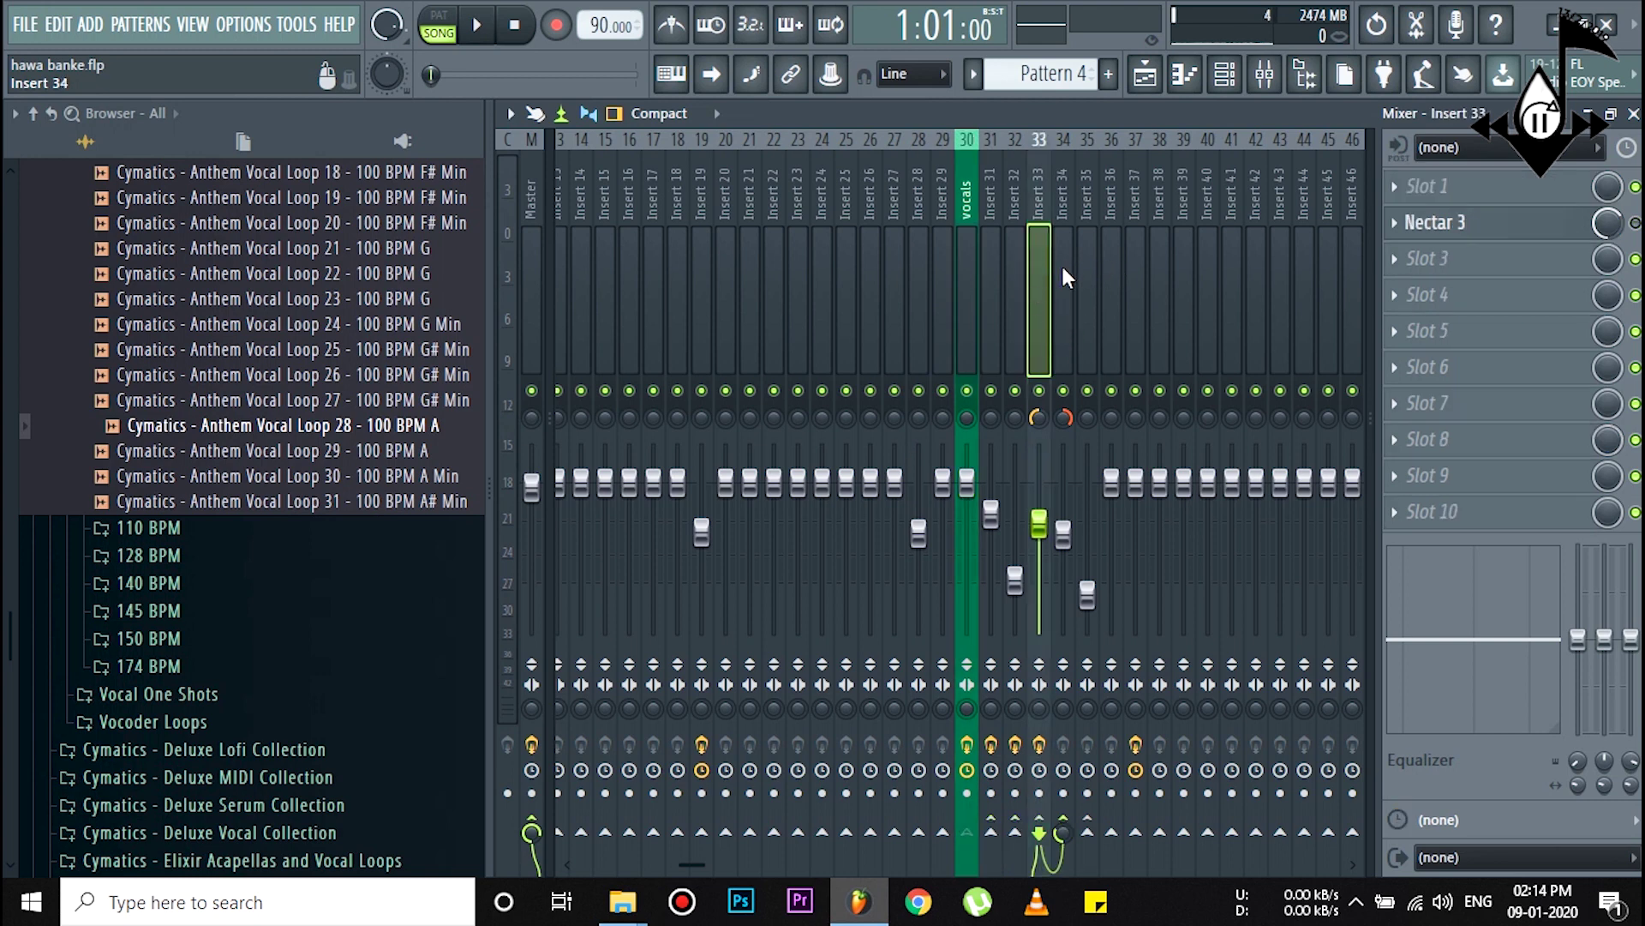
{"action": "left_click", "coordinate": [969, 241]}
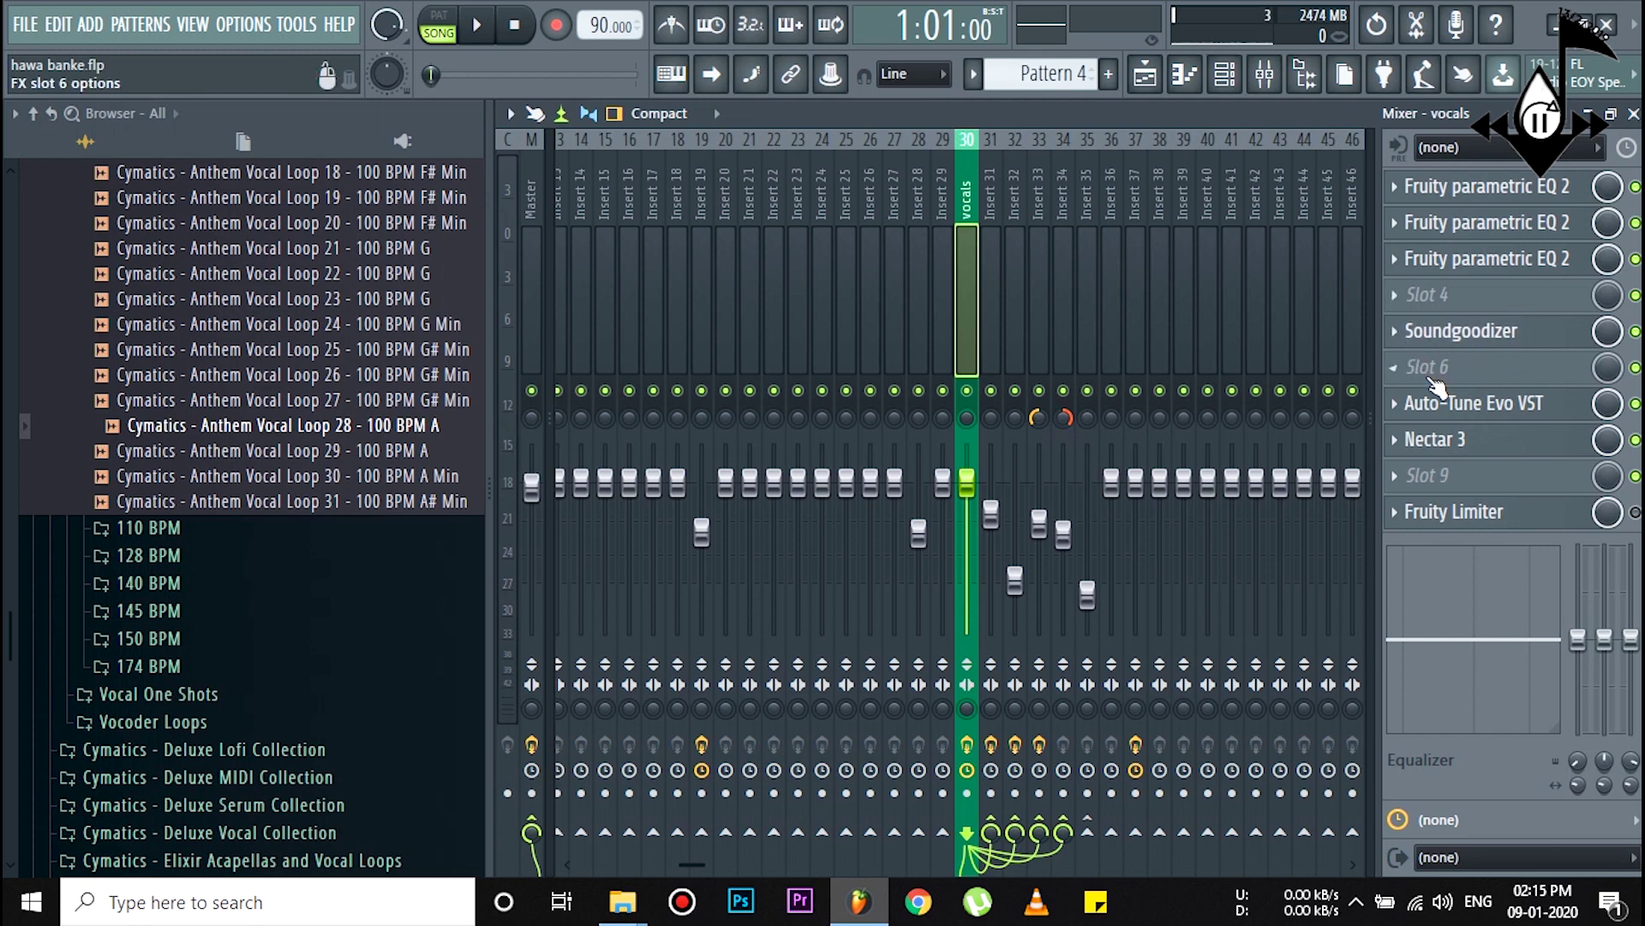
{"action": "left_click", "coordinate": [1042, 321]}
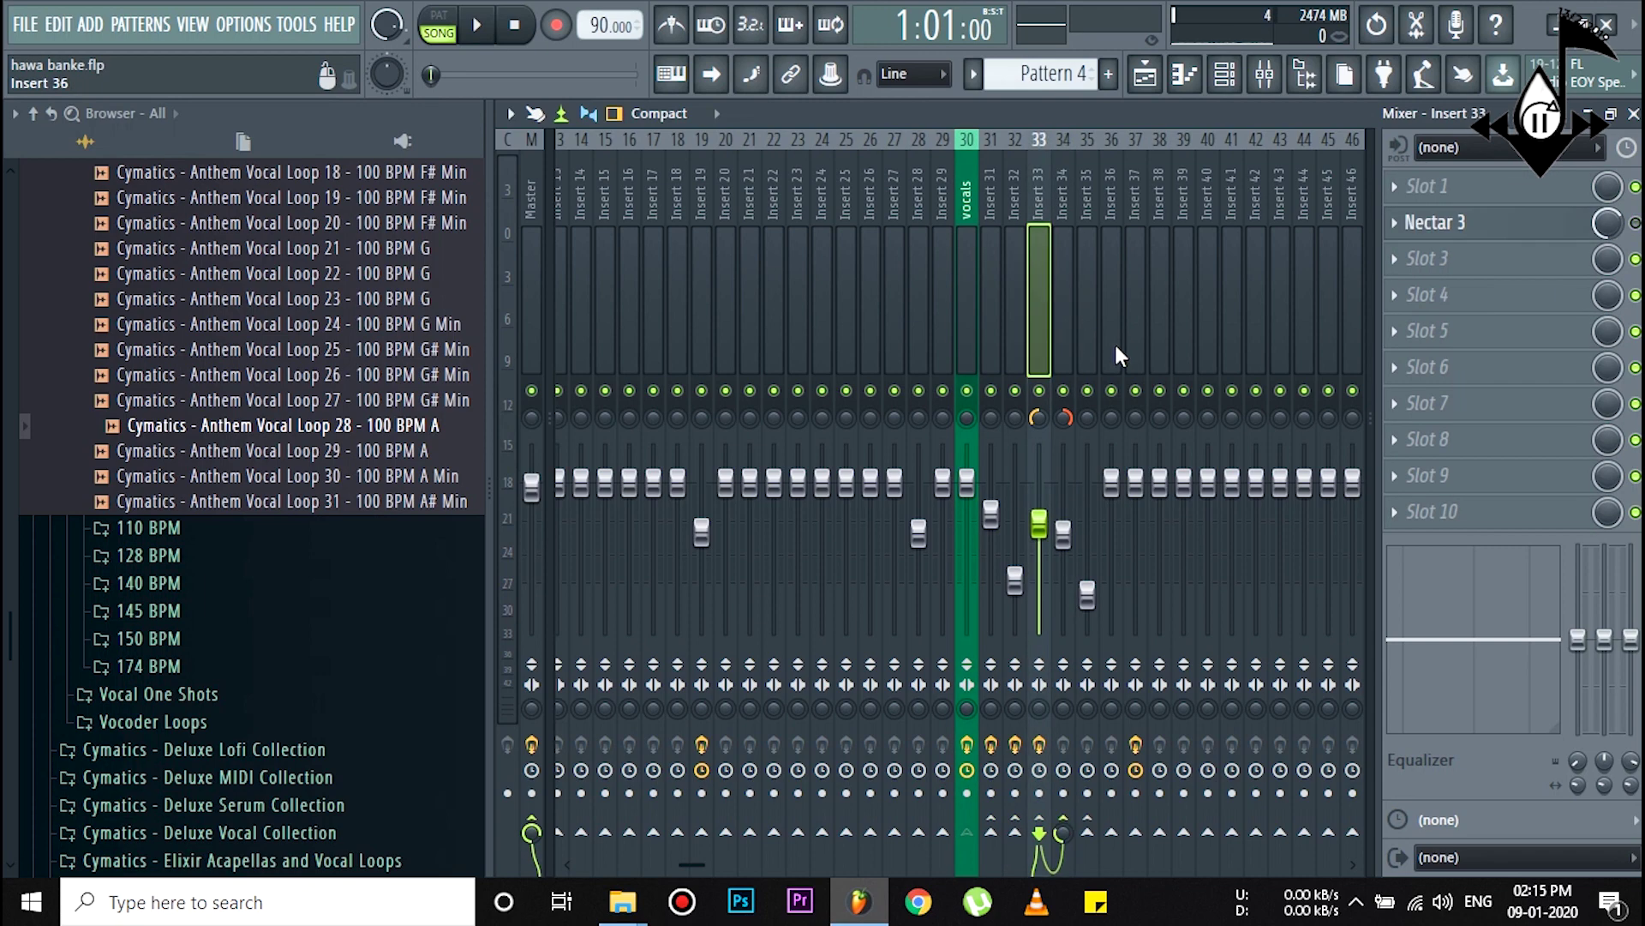
{"action": "left_click", "coordinate": [1080, 300]}
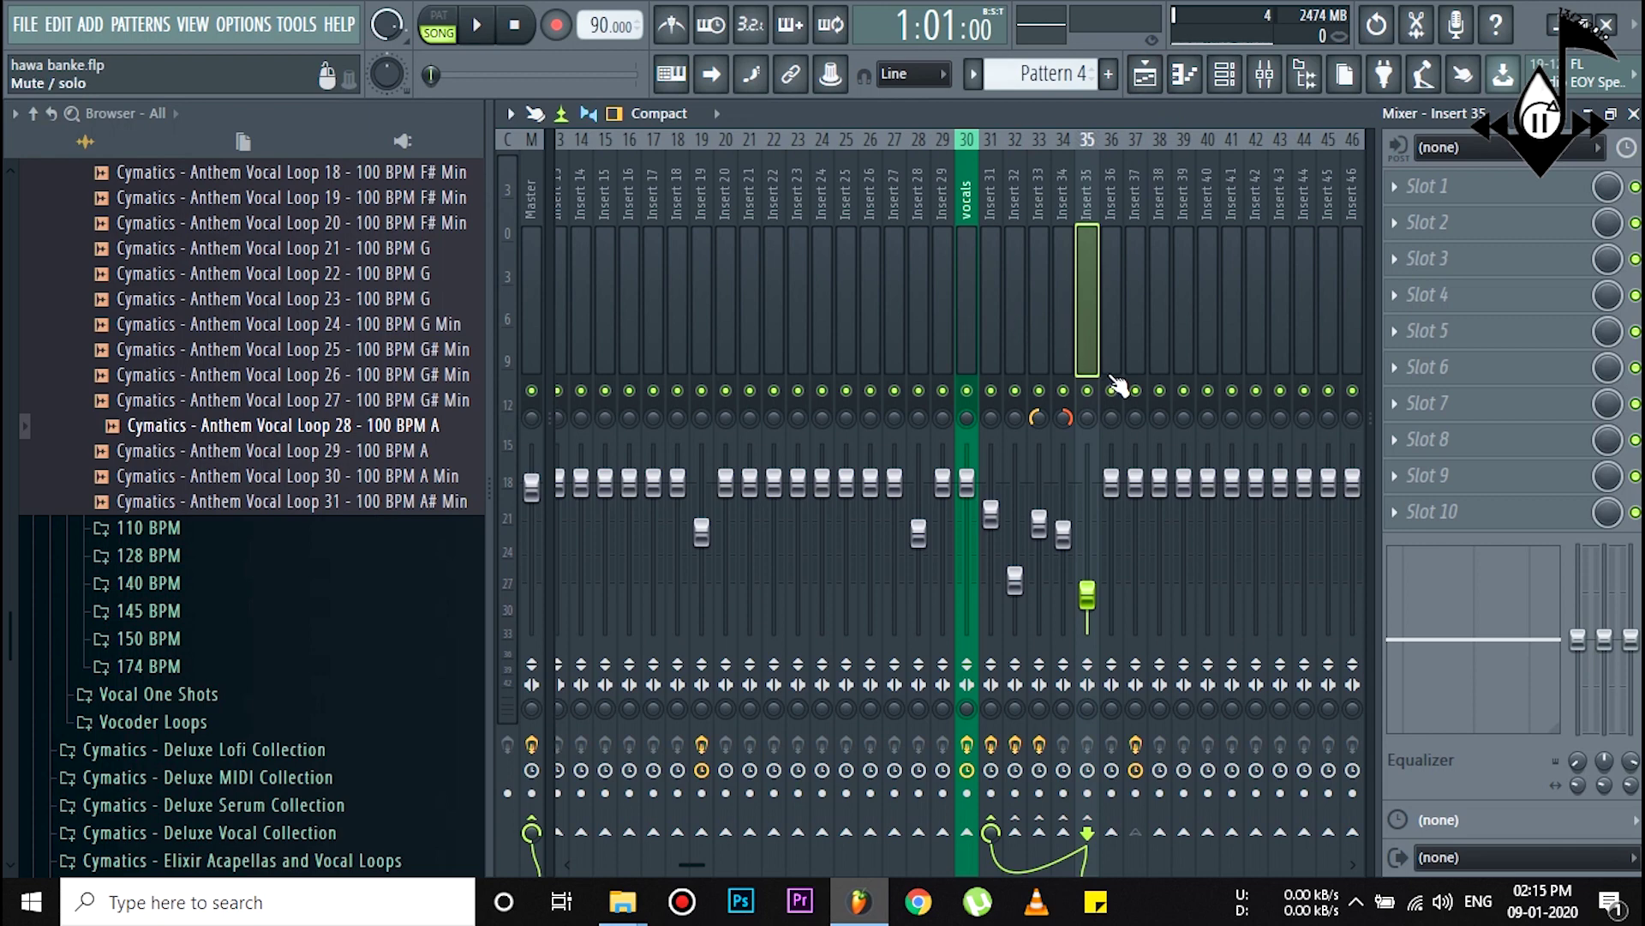
Step: Solo the playlist track holding the Pattern 3 clips and play back its opening bars
{"action": "key", "text": "F5"}
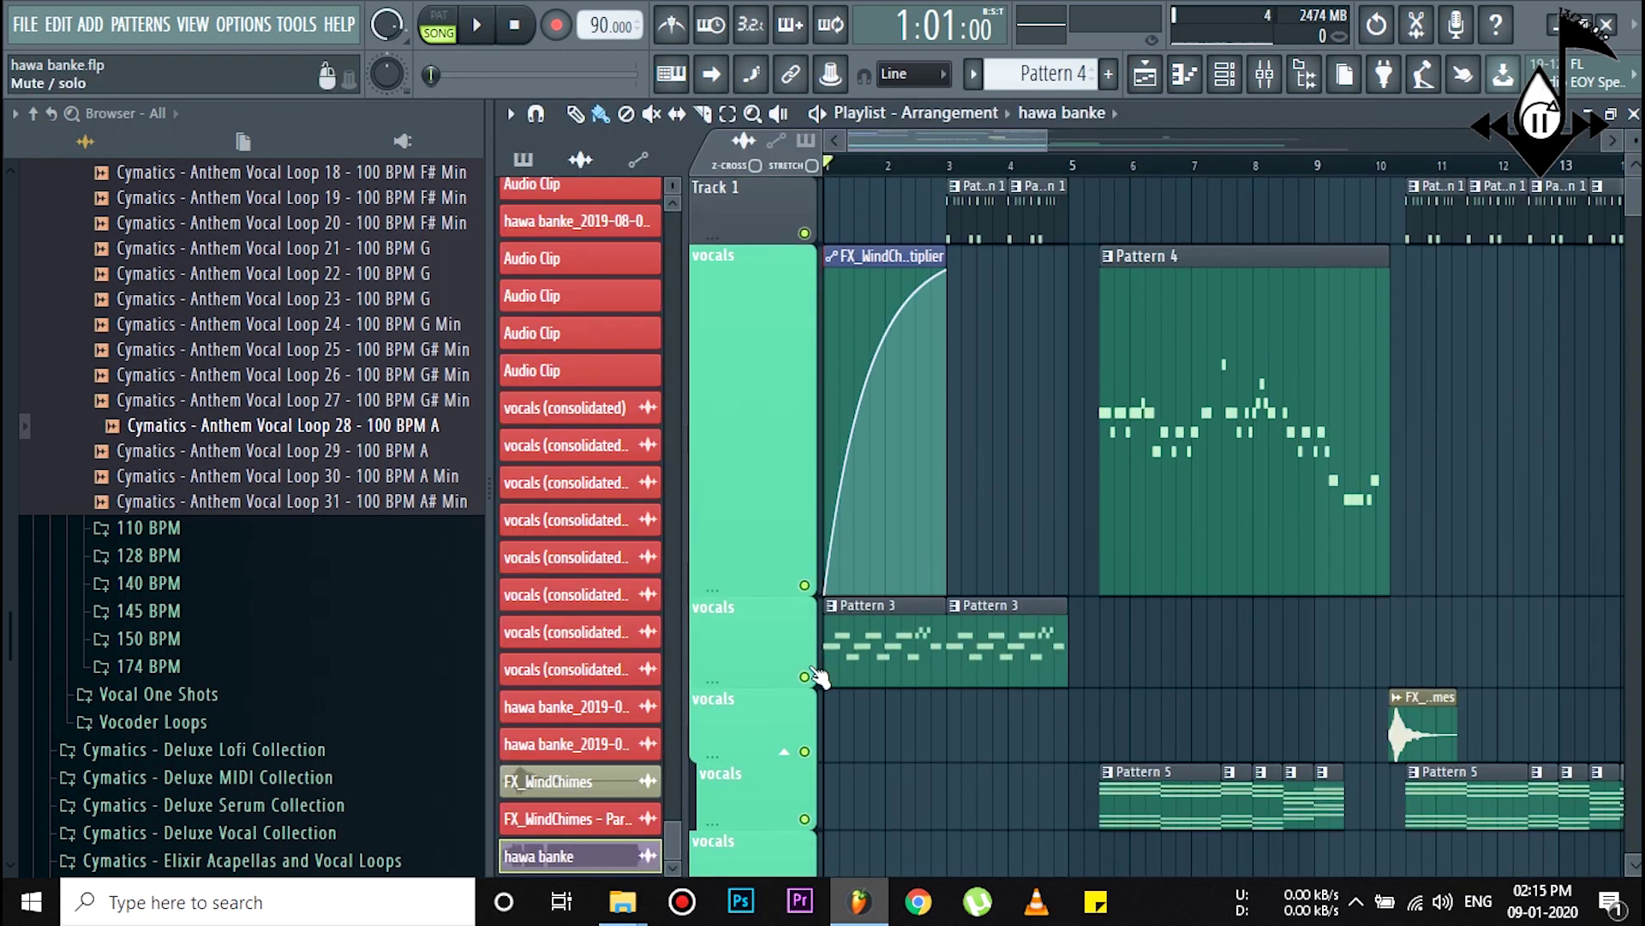
{"action": "right_click", "coordinate": [814, 675]}
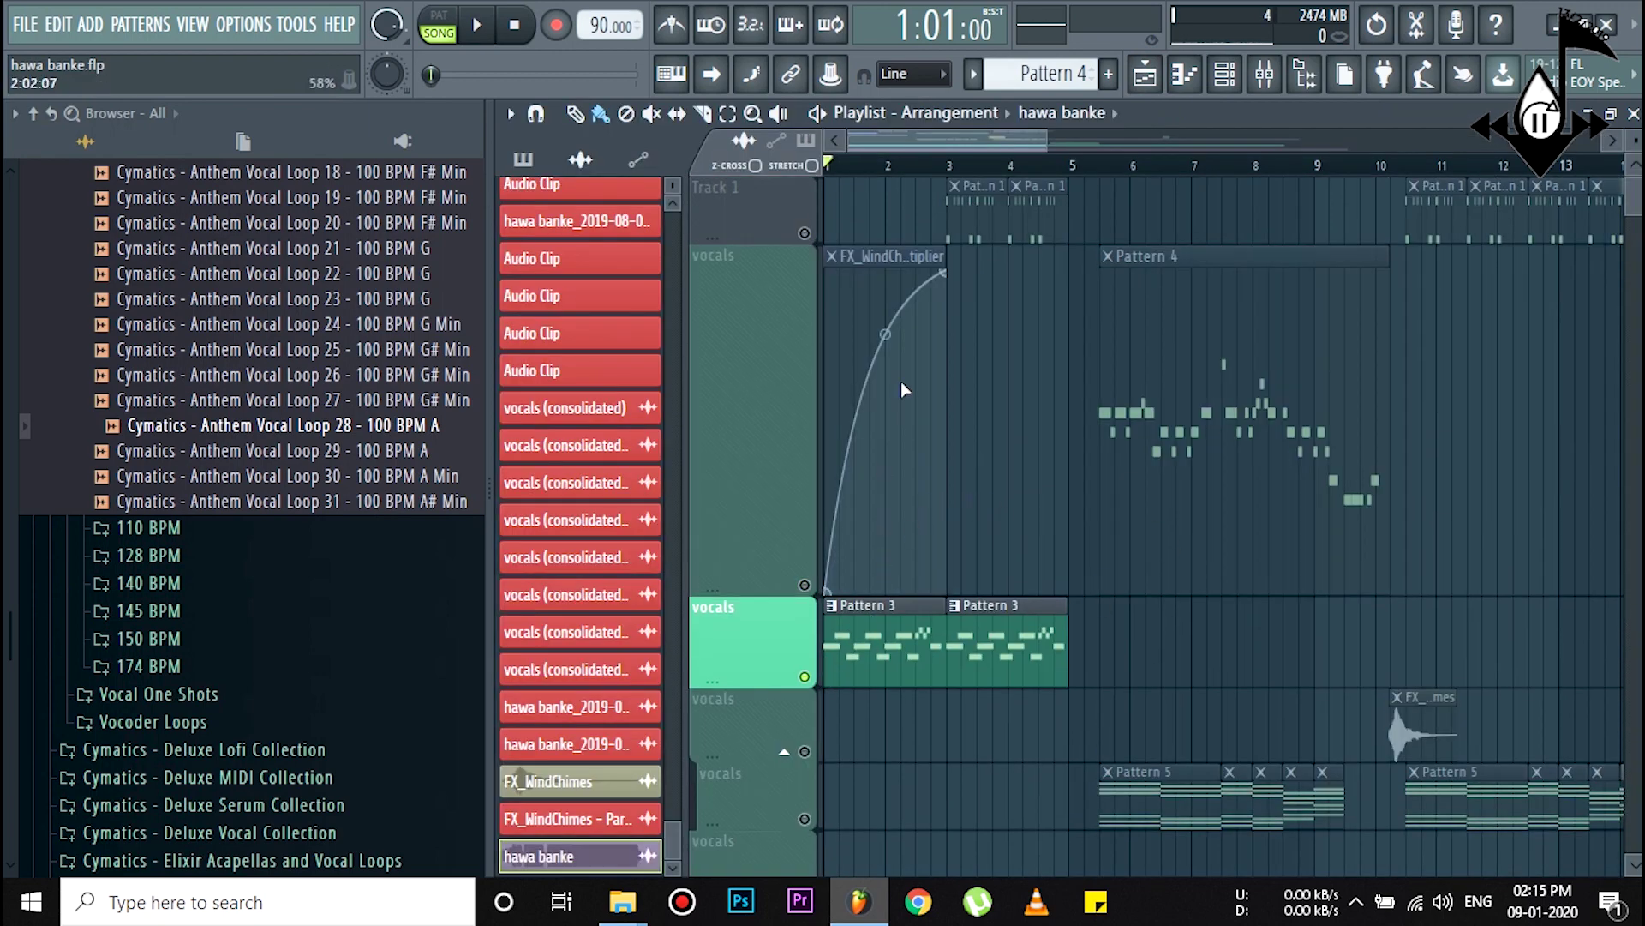
{"action": "key", "text": "space"}
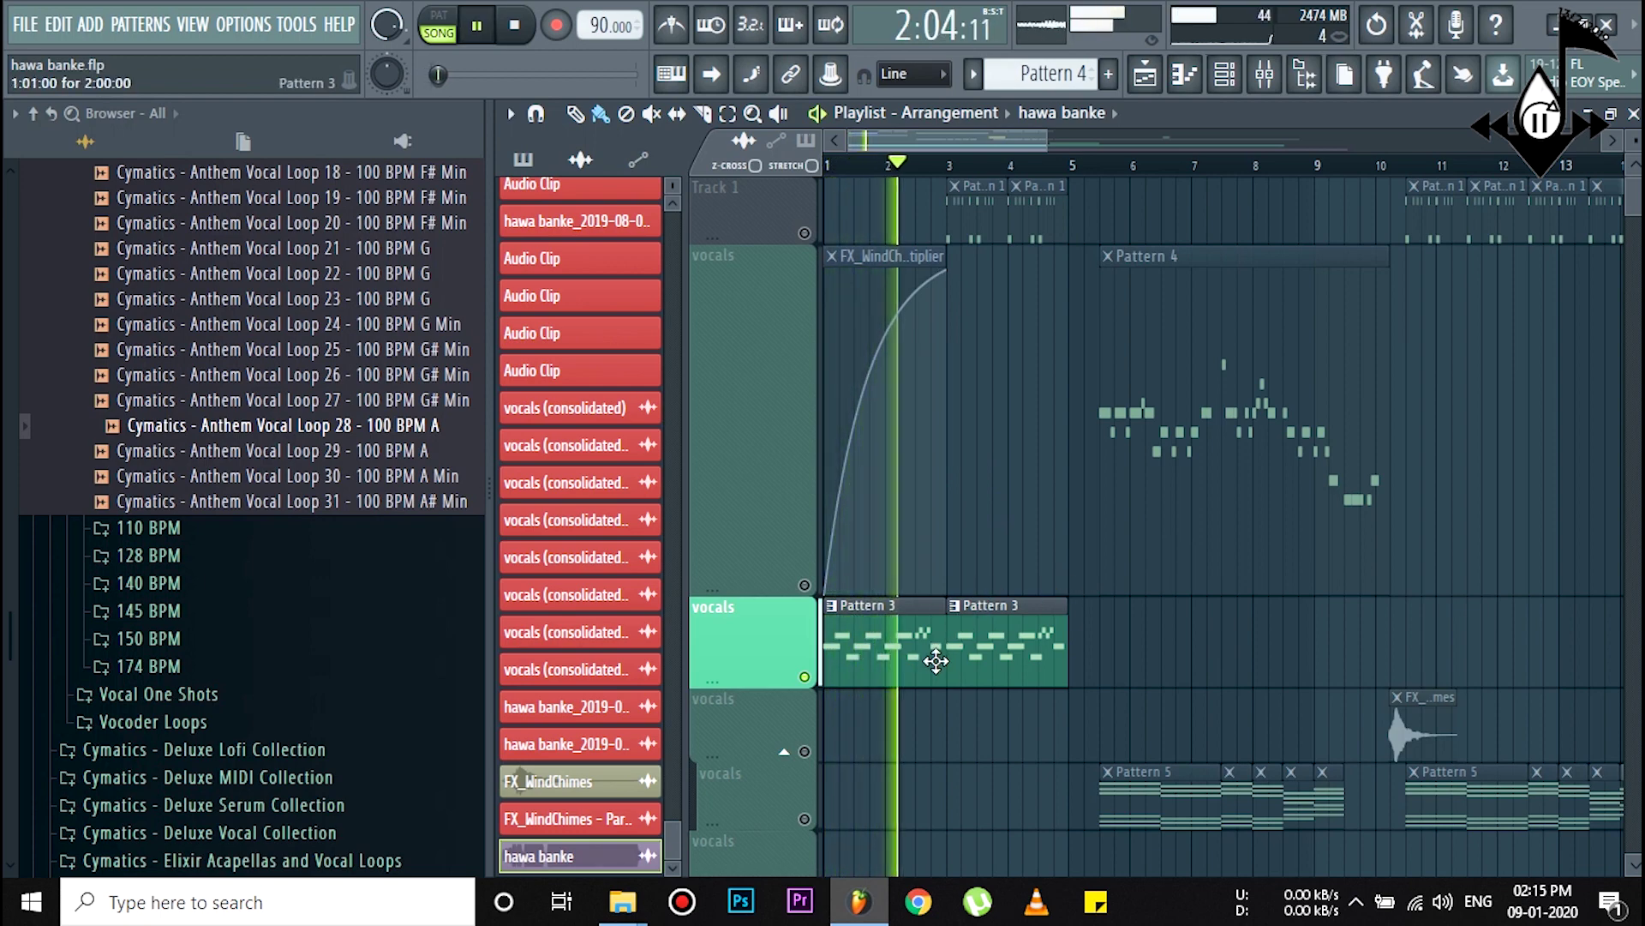
{"action": "key", "text": "space"}
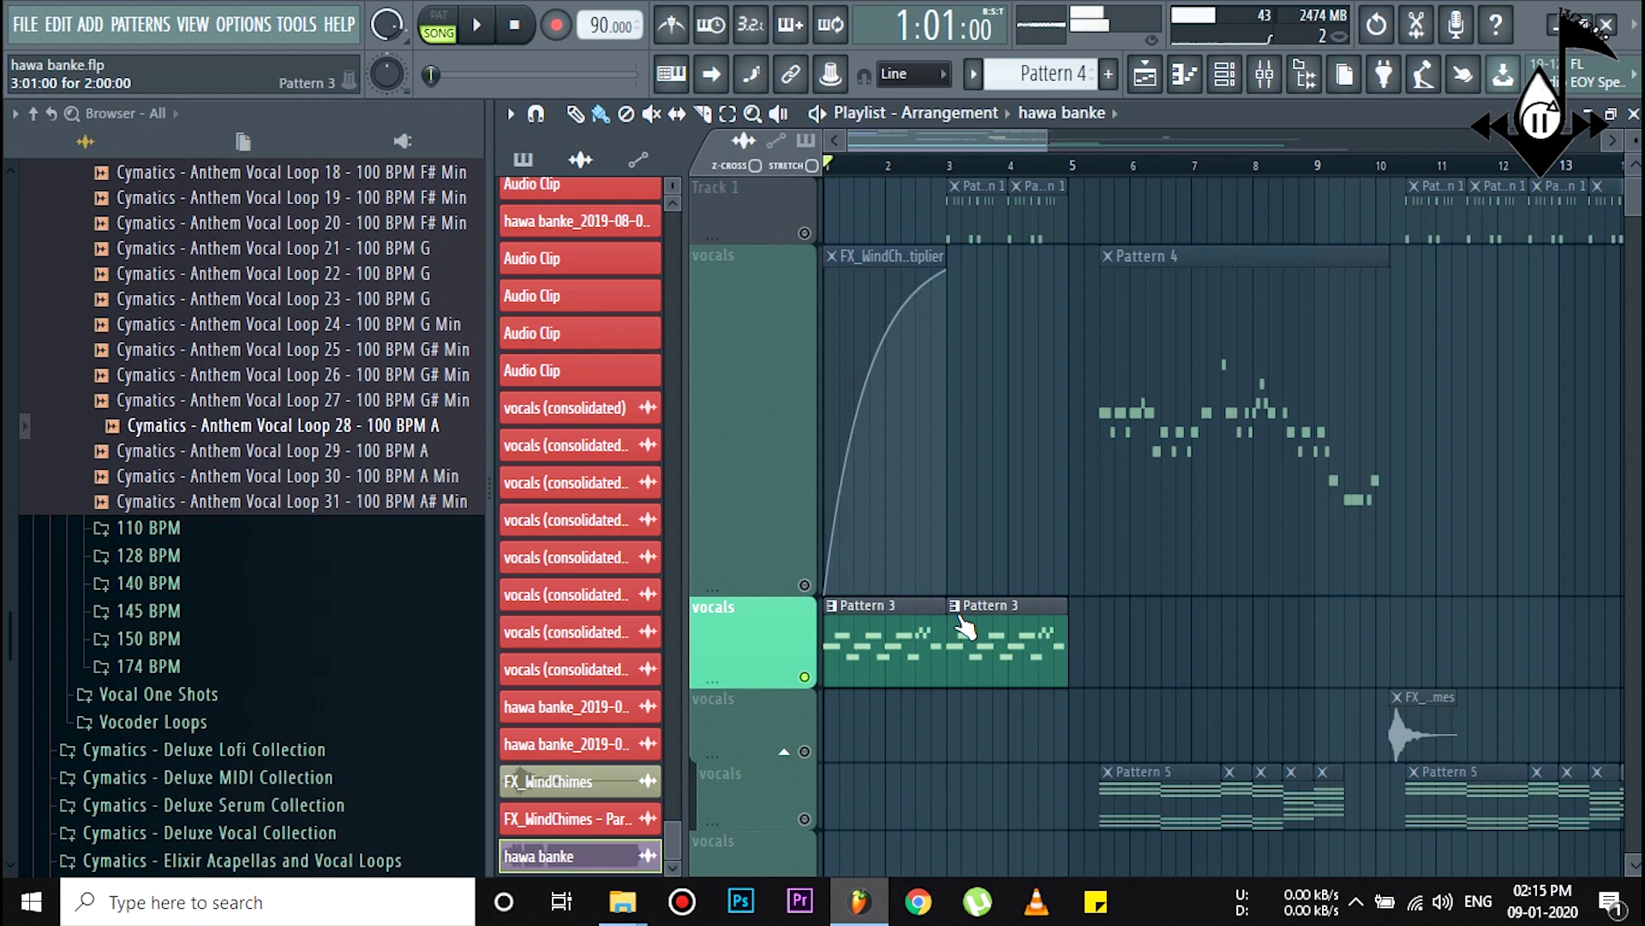
Step: Select Pattern 3 and open the settings of its Layer channel from the channel rack
{"action": "left_click", "coordinate": [891, 636]}
{"action": "left_click", "coordinate": [1224, 74]}
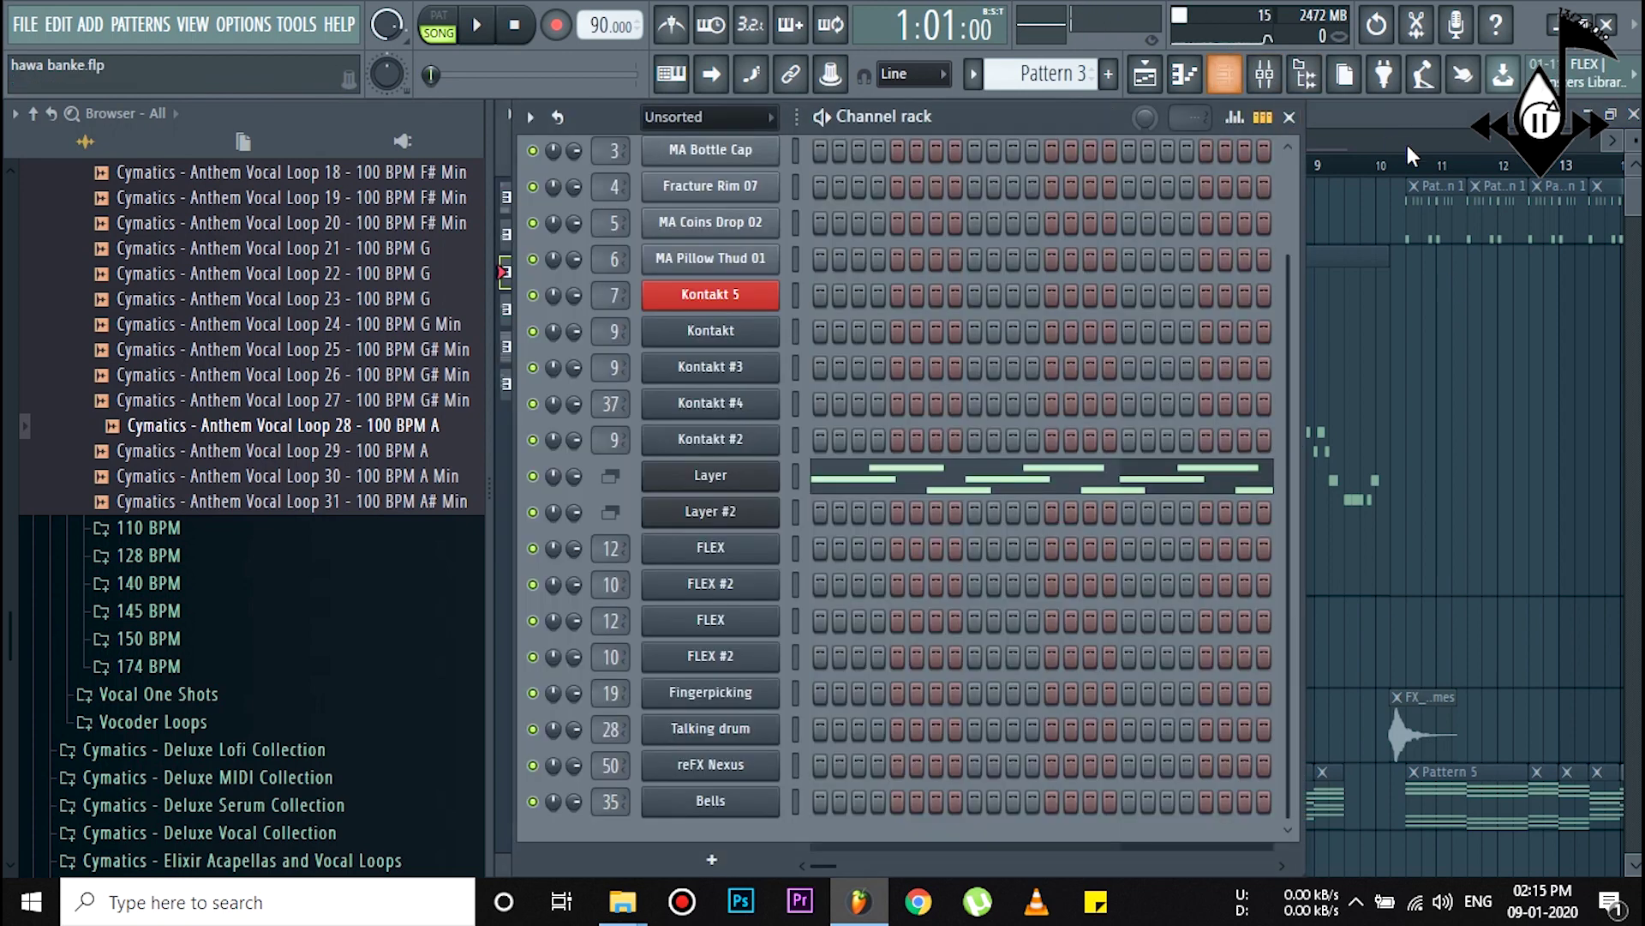
{"action": "left_click", "coordinate": [745, 476]}
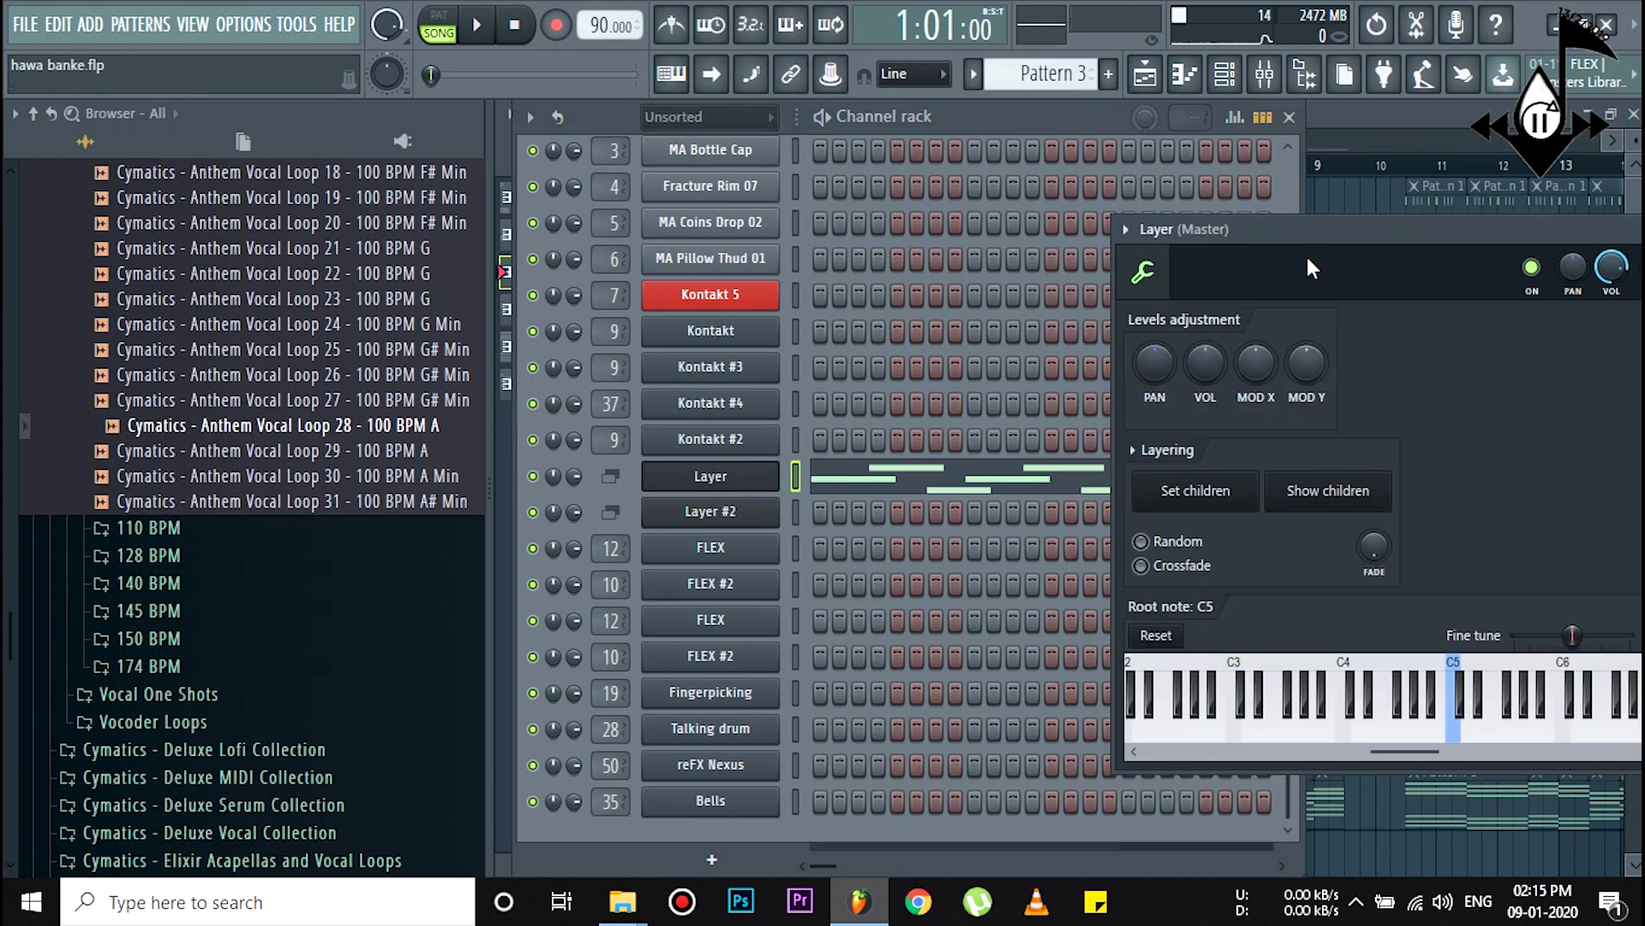
Step: Close the Layer channel settings and play back the song with the upper FLEX #2 channel muted
{"action": "left_click_drag", "start_coordinate": [1292, 230], "coordinate": [969, 228]}
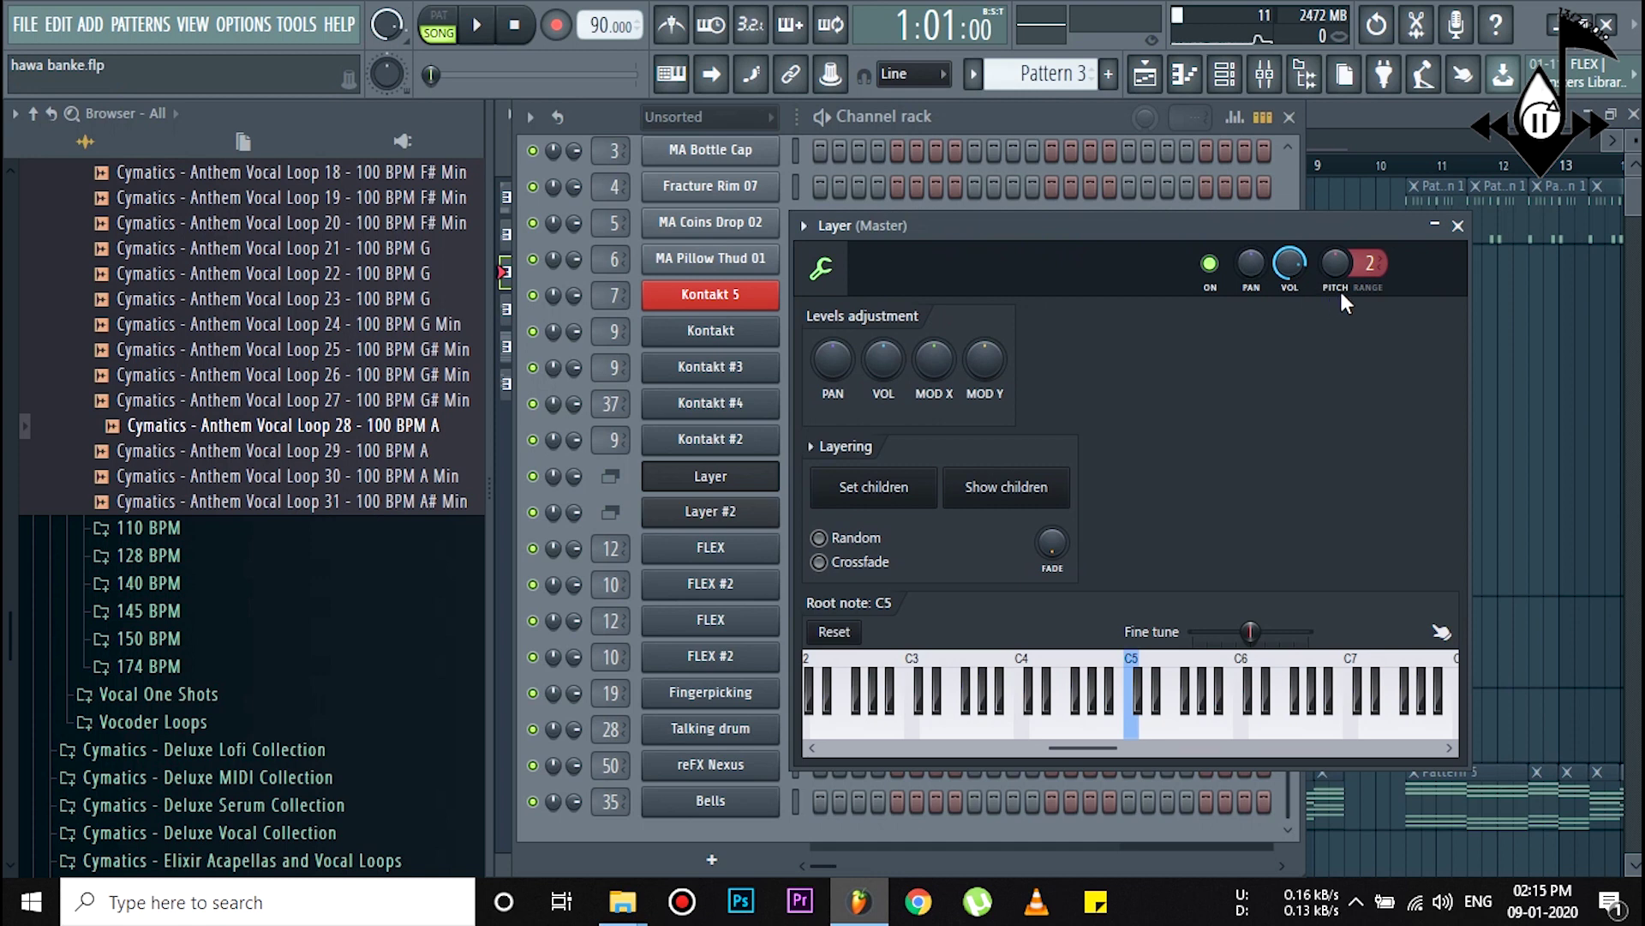
{"action": "left_click", "coordinate": [1458, 225]}
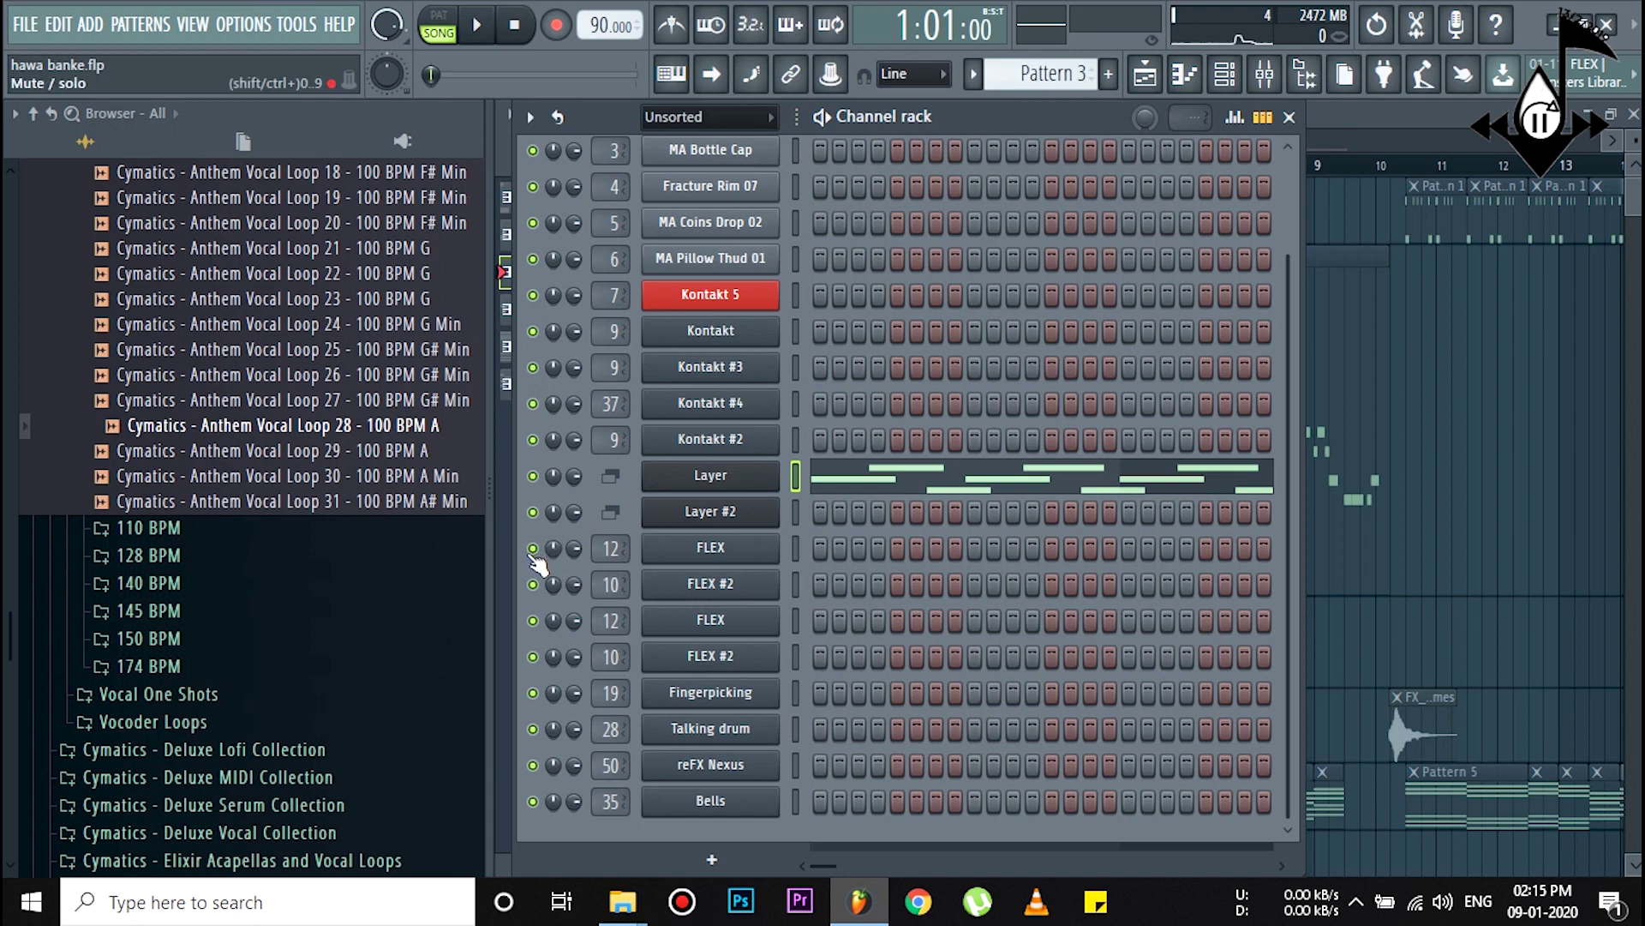
{"action": "key", "text": "space"}
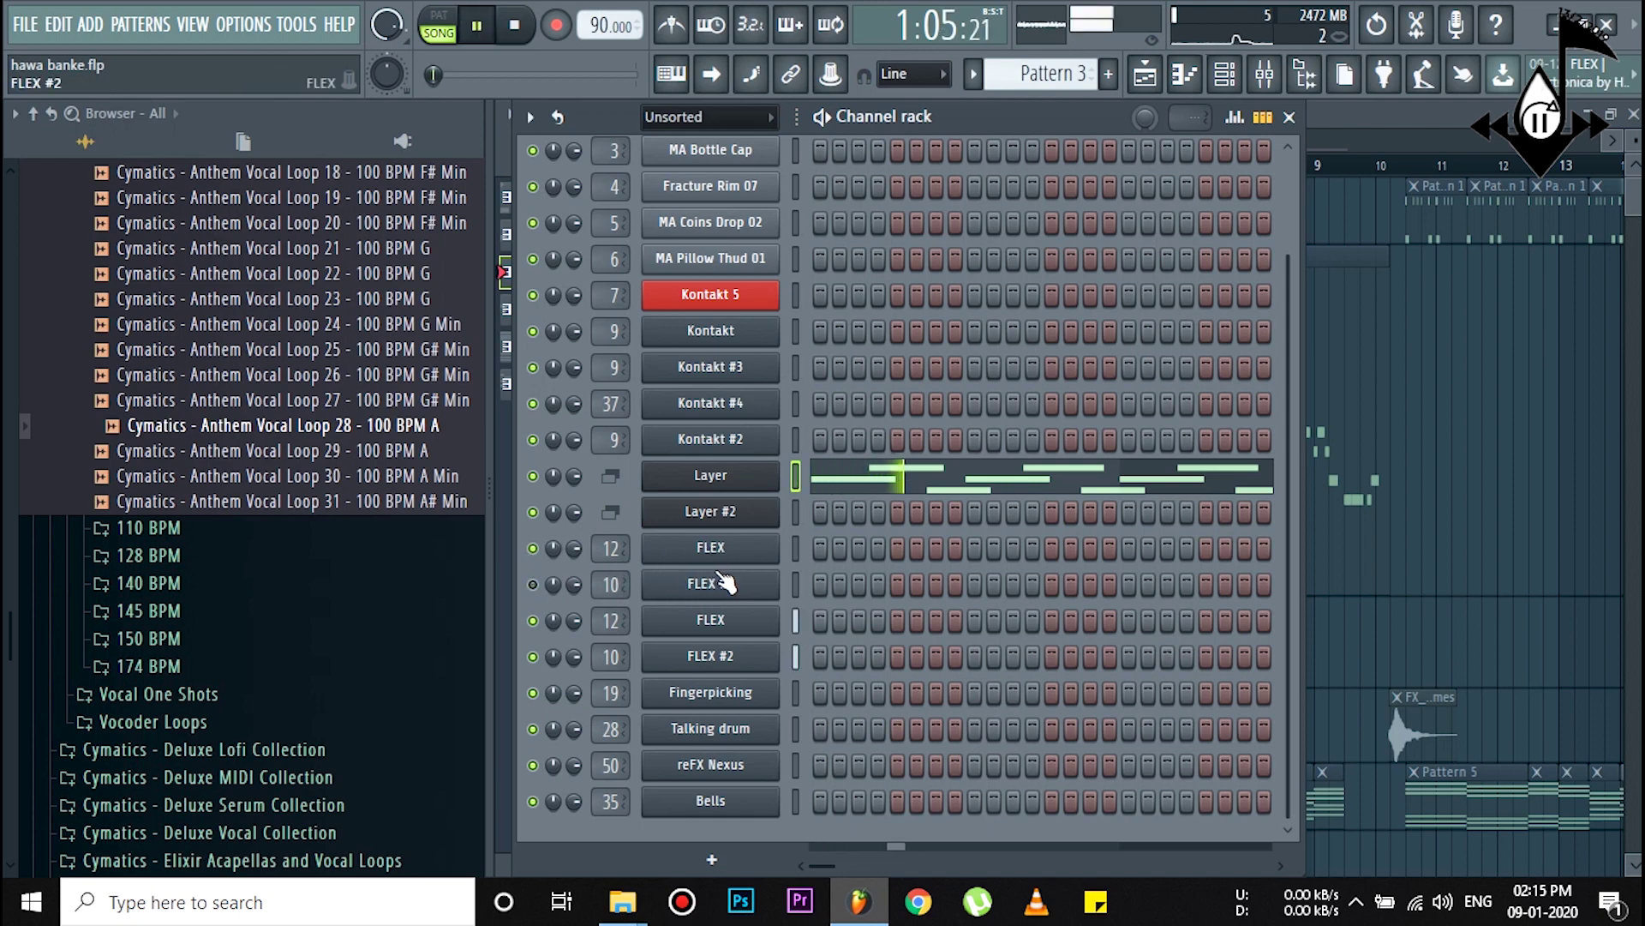
{"action": "key", "text": "space"}
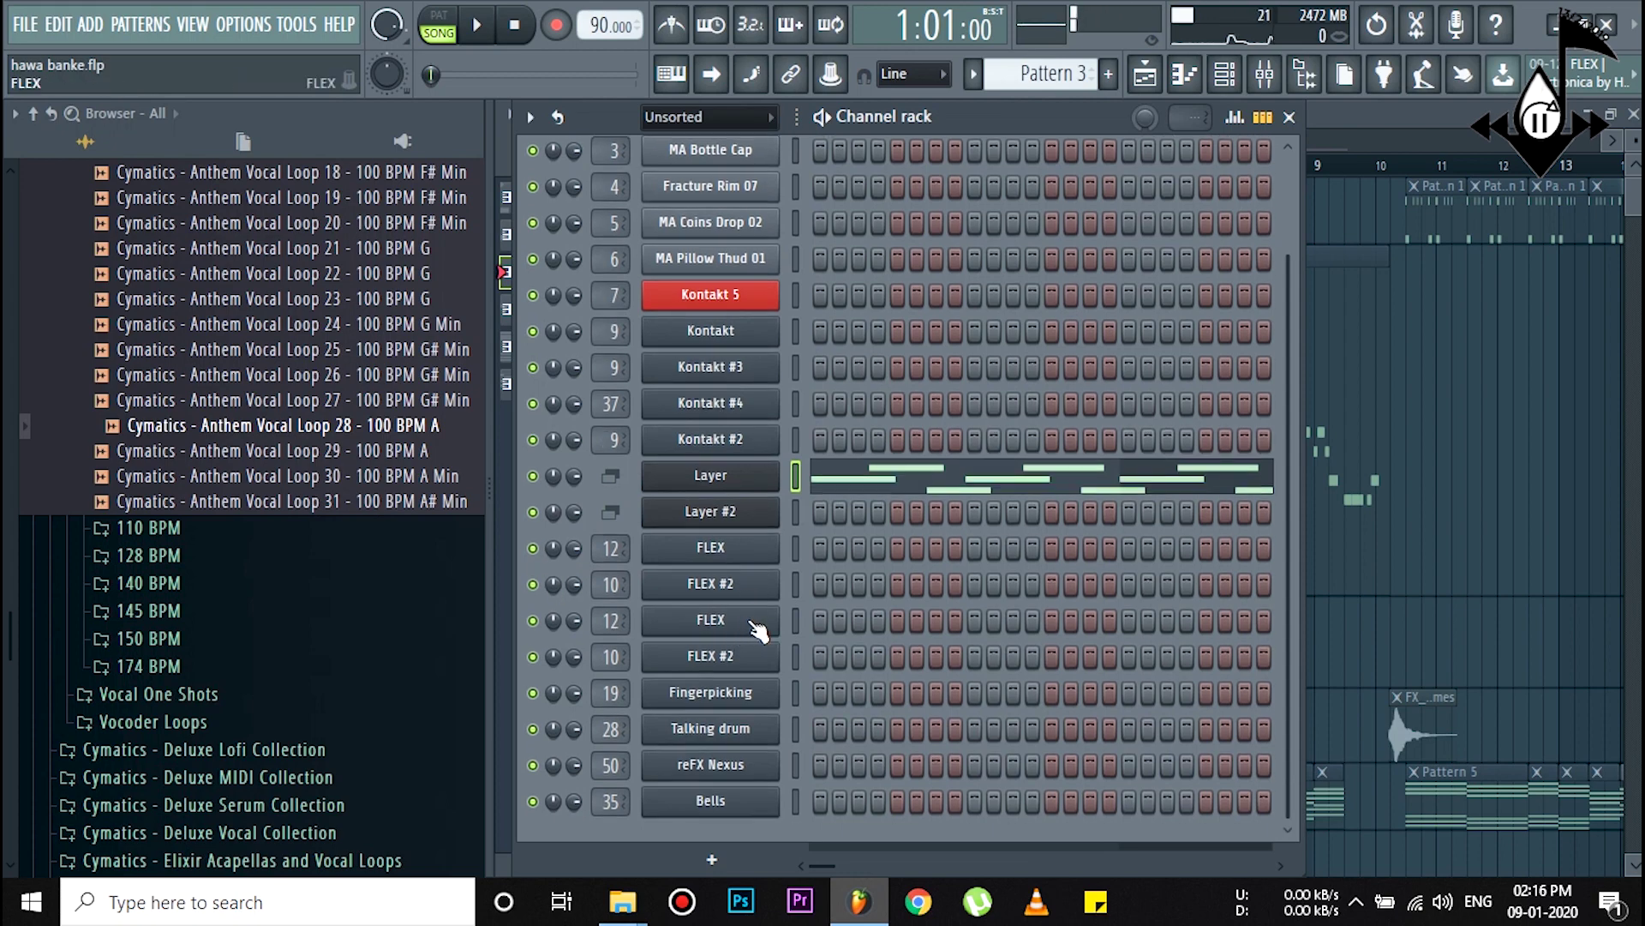
Step: Mute the lower FLEX #2 channel, listen to the lower FLEX channel alone, and view its Squidgy Tissue preset
{"action": "left_click", "coordinate": [533, 656]}
{"action": "key", "text": "space"}
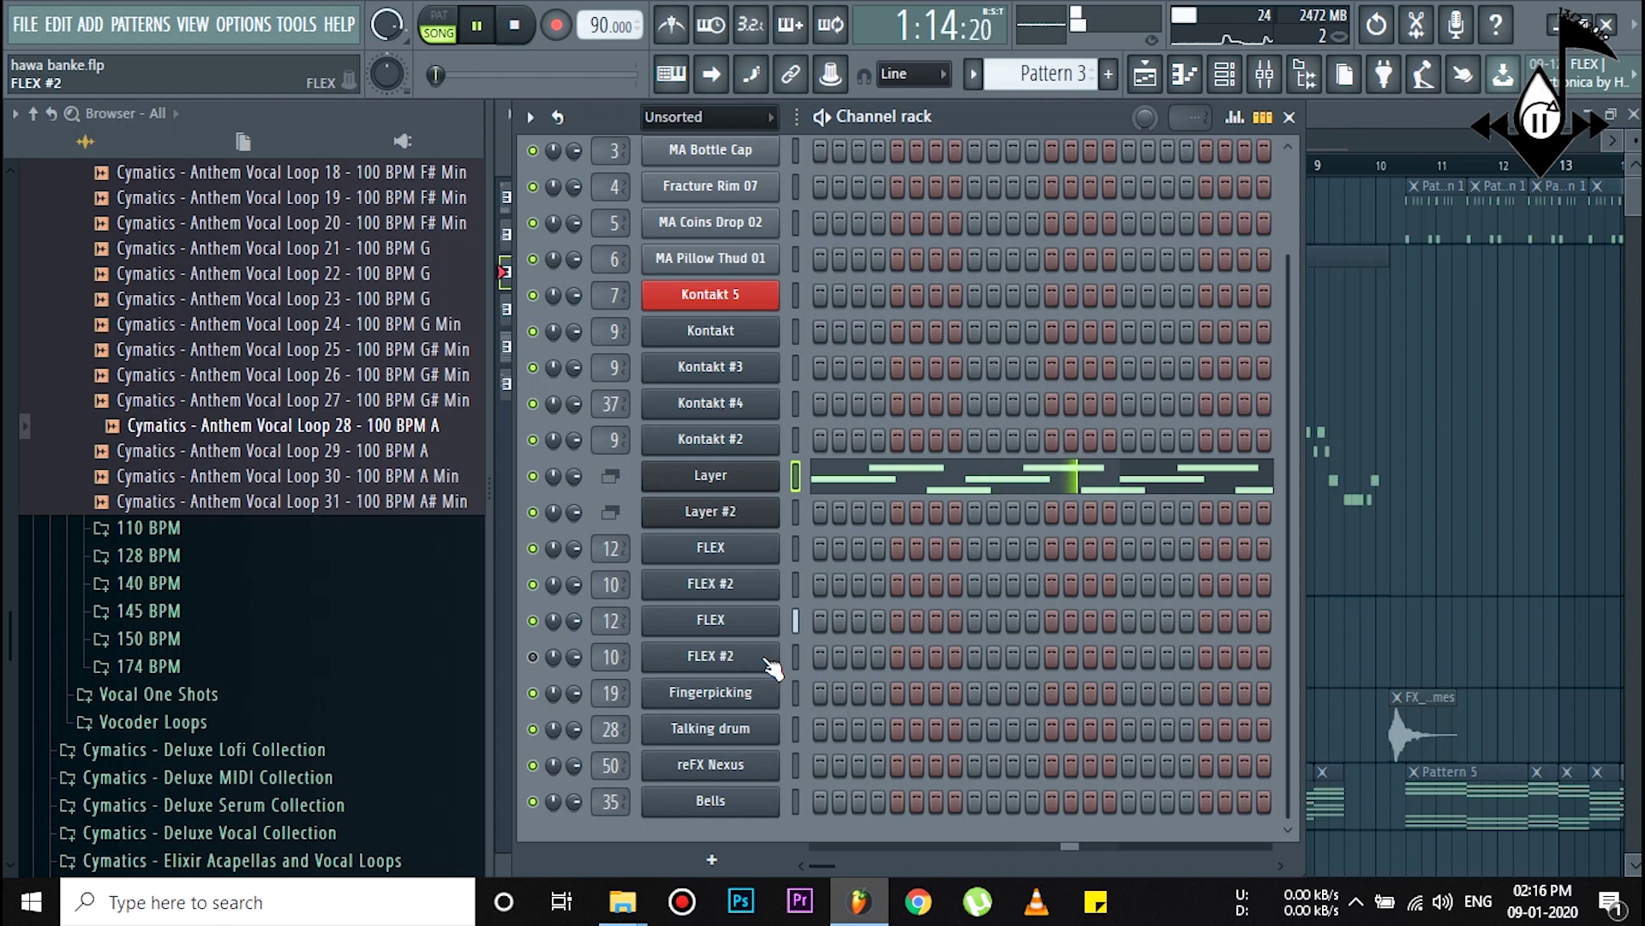
{"action": "key", "text": "space"}
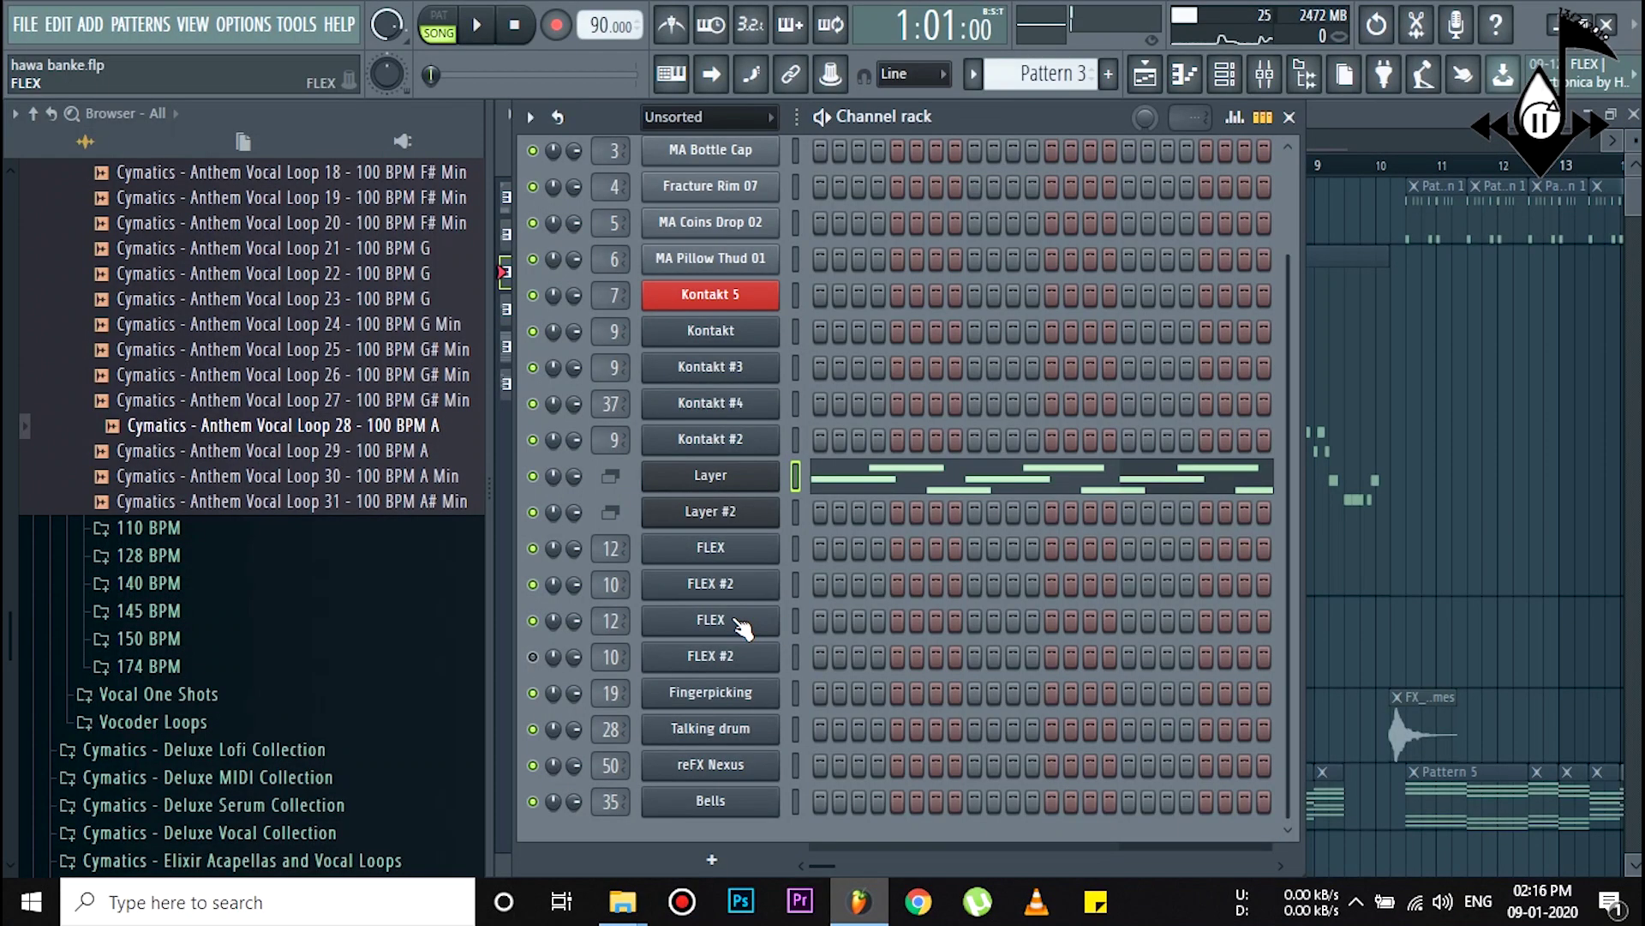
{"action": "left_click", "coordinate": [732, 617]}
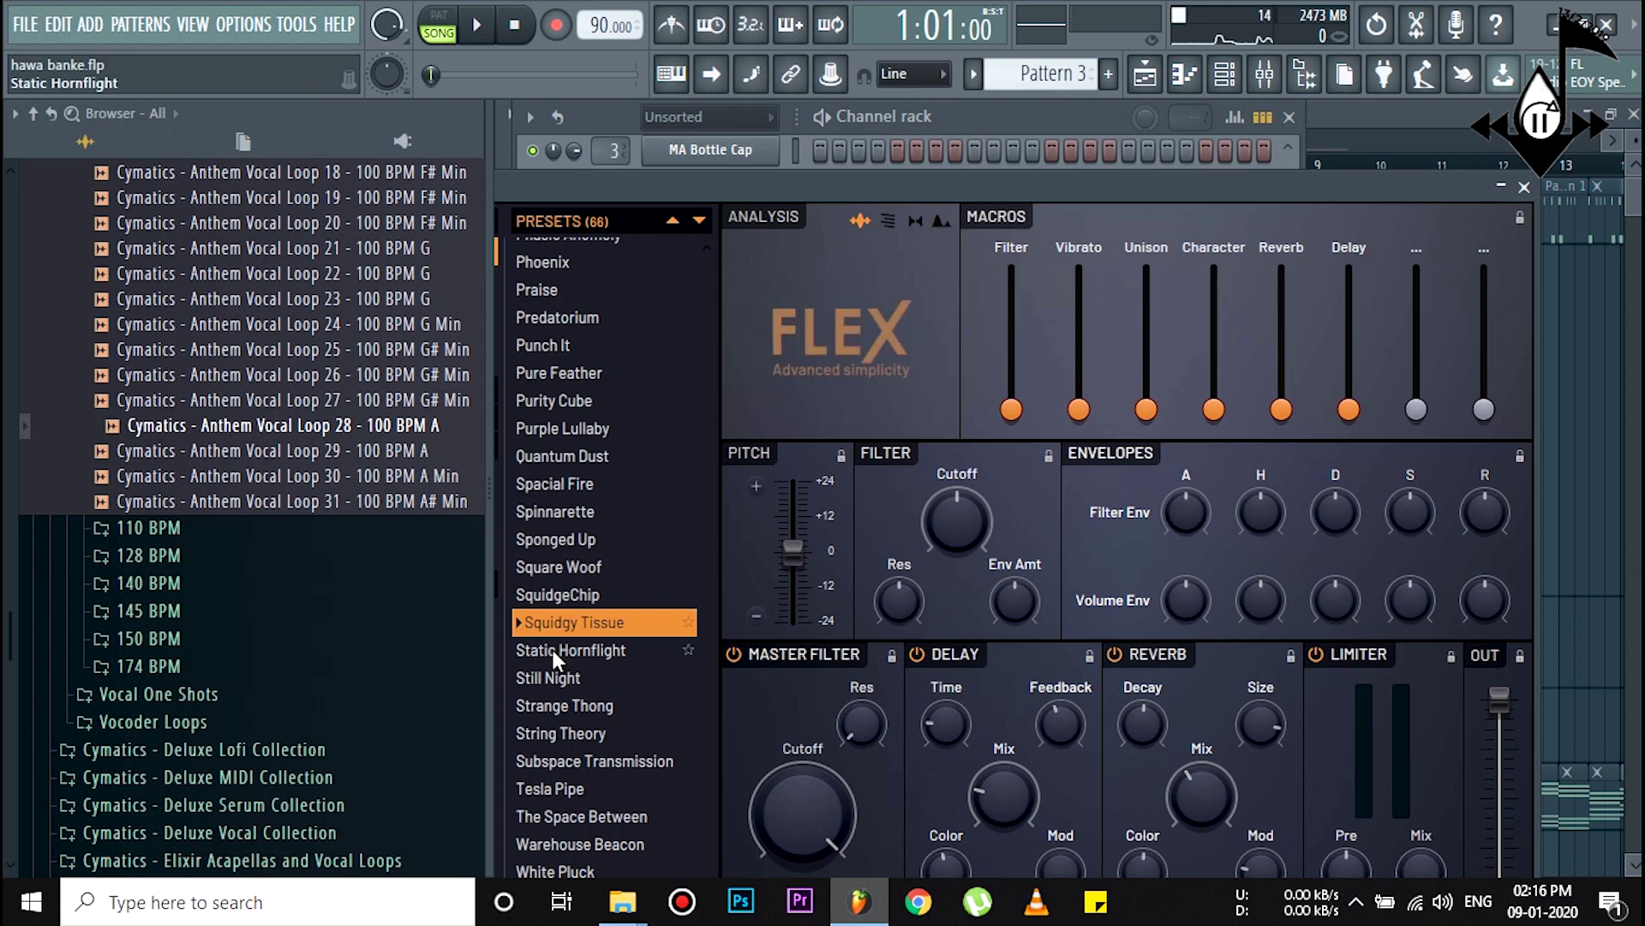
{"action": "left_click", "coordinate": [1524, 186]}
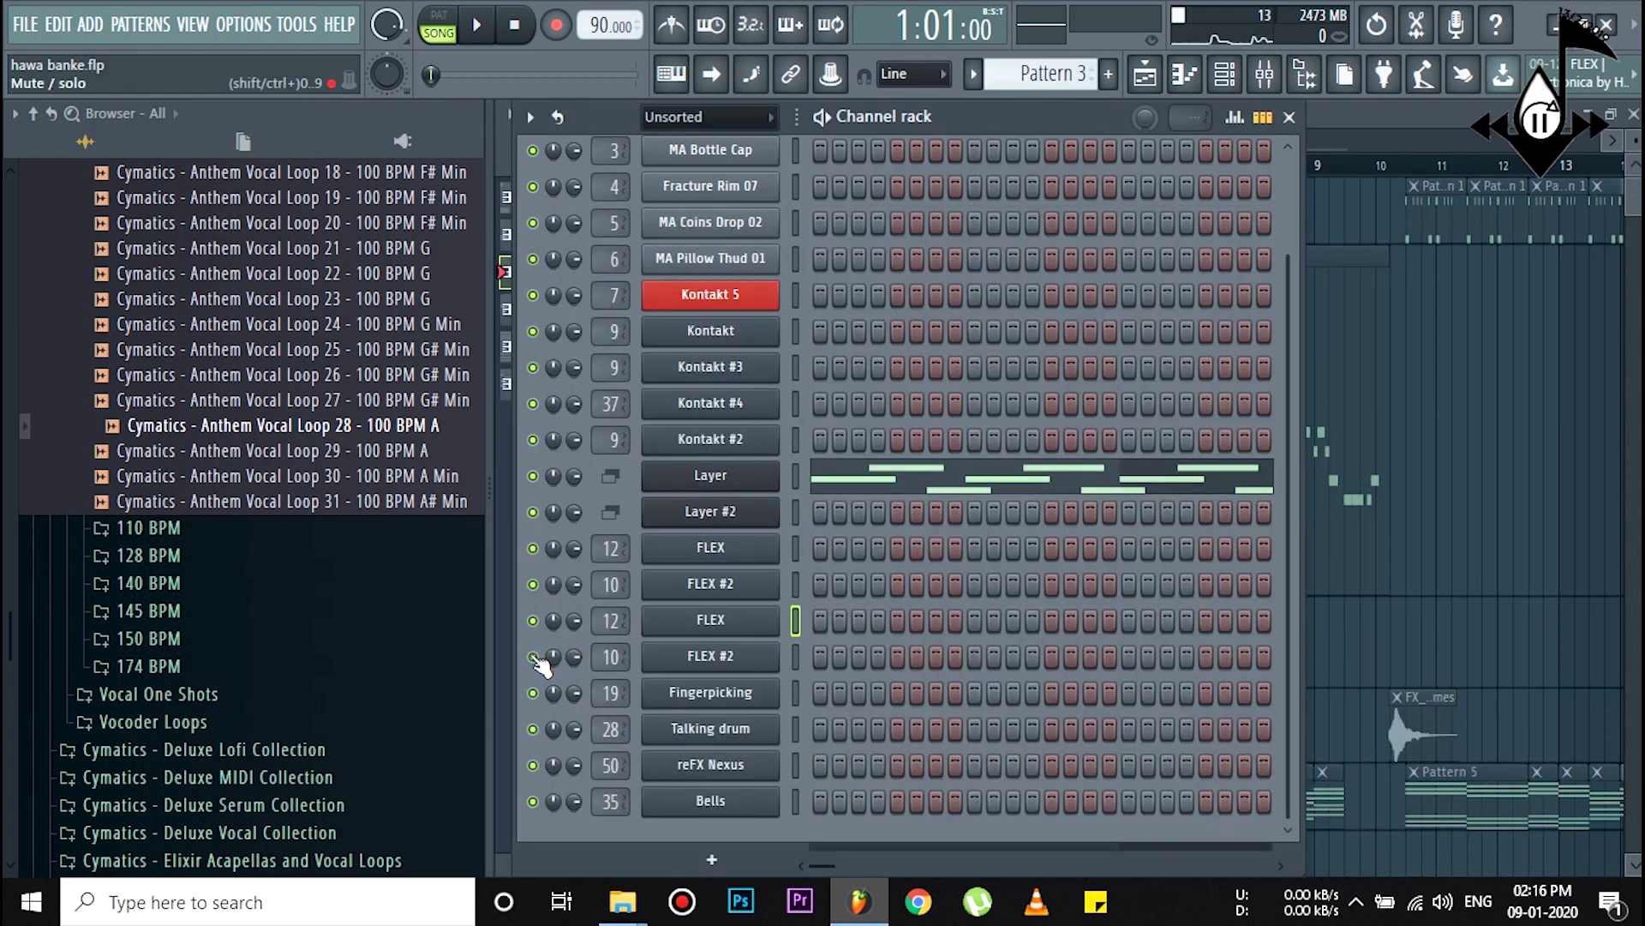
Step: View the Classically Digital preset of the lower FLEX #2 channel and listen to it with the lower FLEX channel muted
{"action": "left_click", "coordinate": [743, 655]}
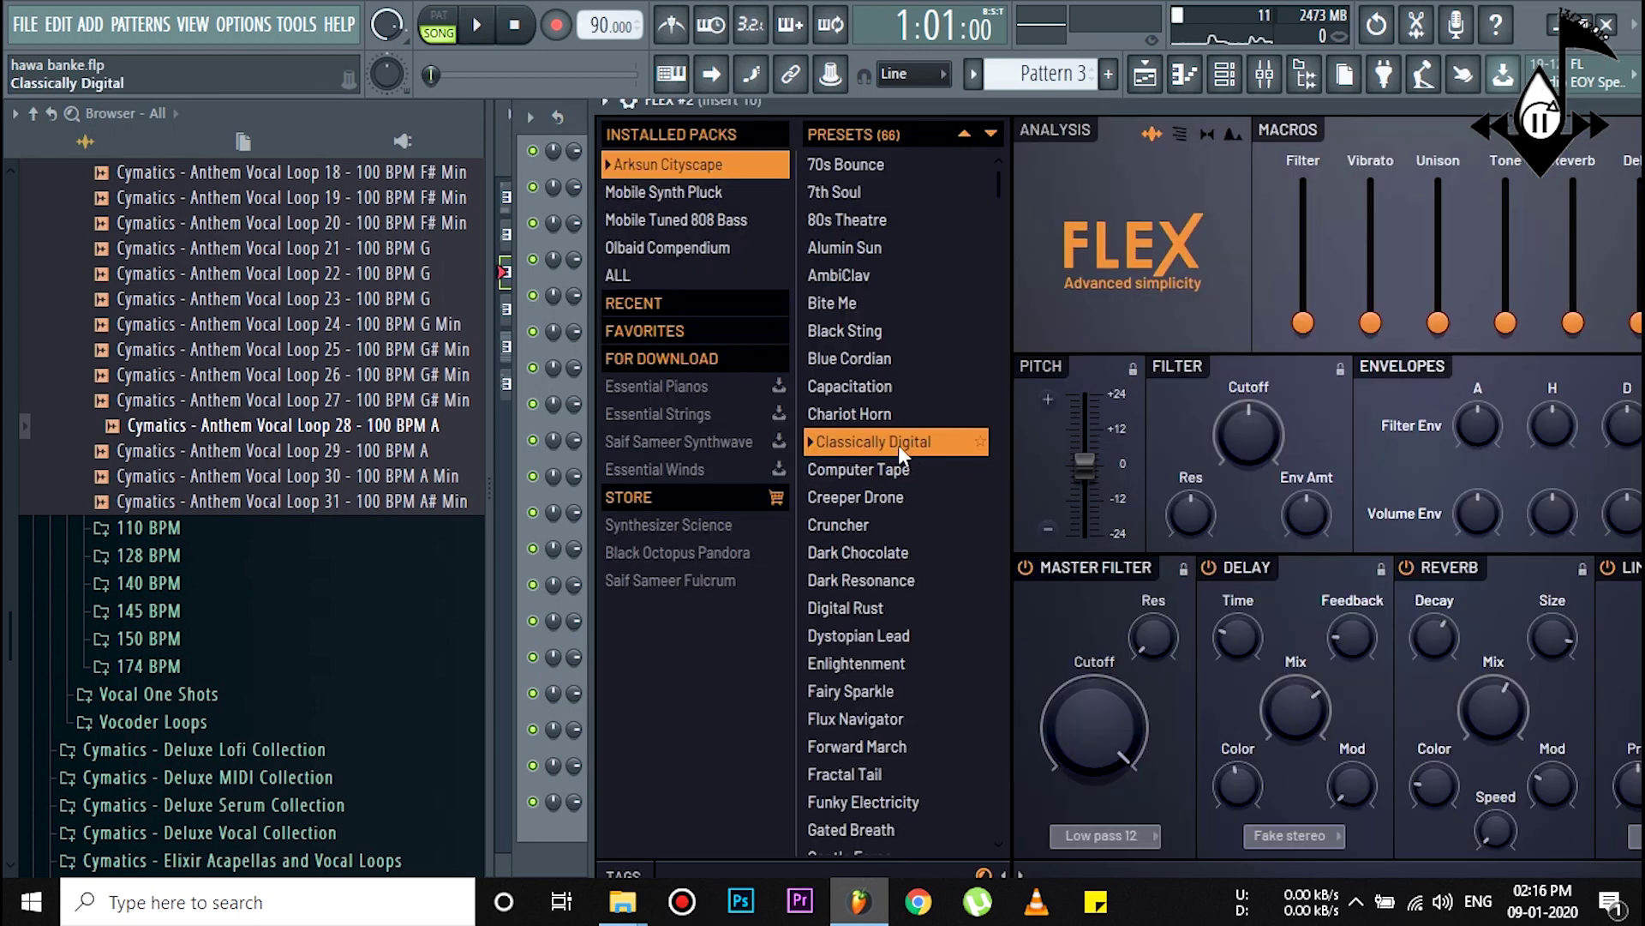
{"action": "left_click_drag", "start_coordinate": [1016, 101], "coordinate": [1144, 104]}
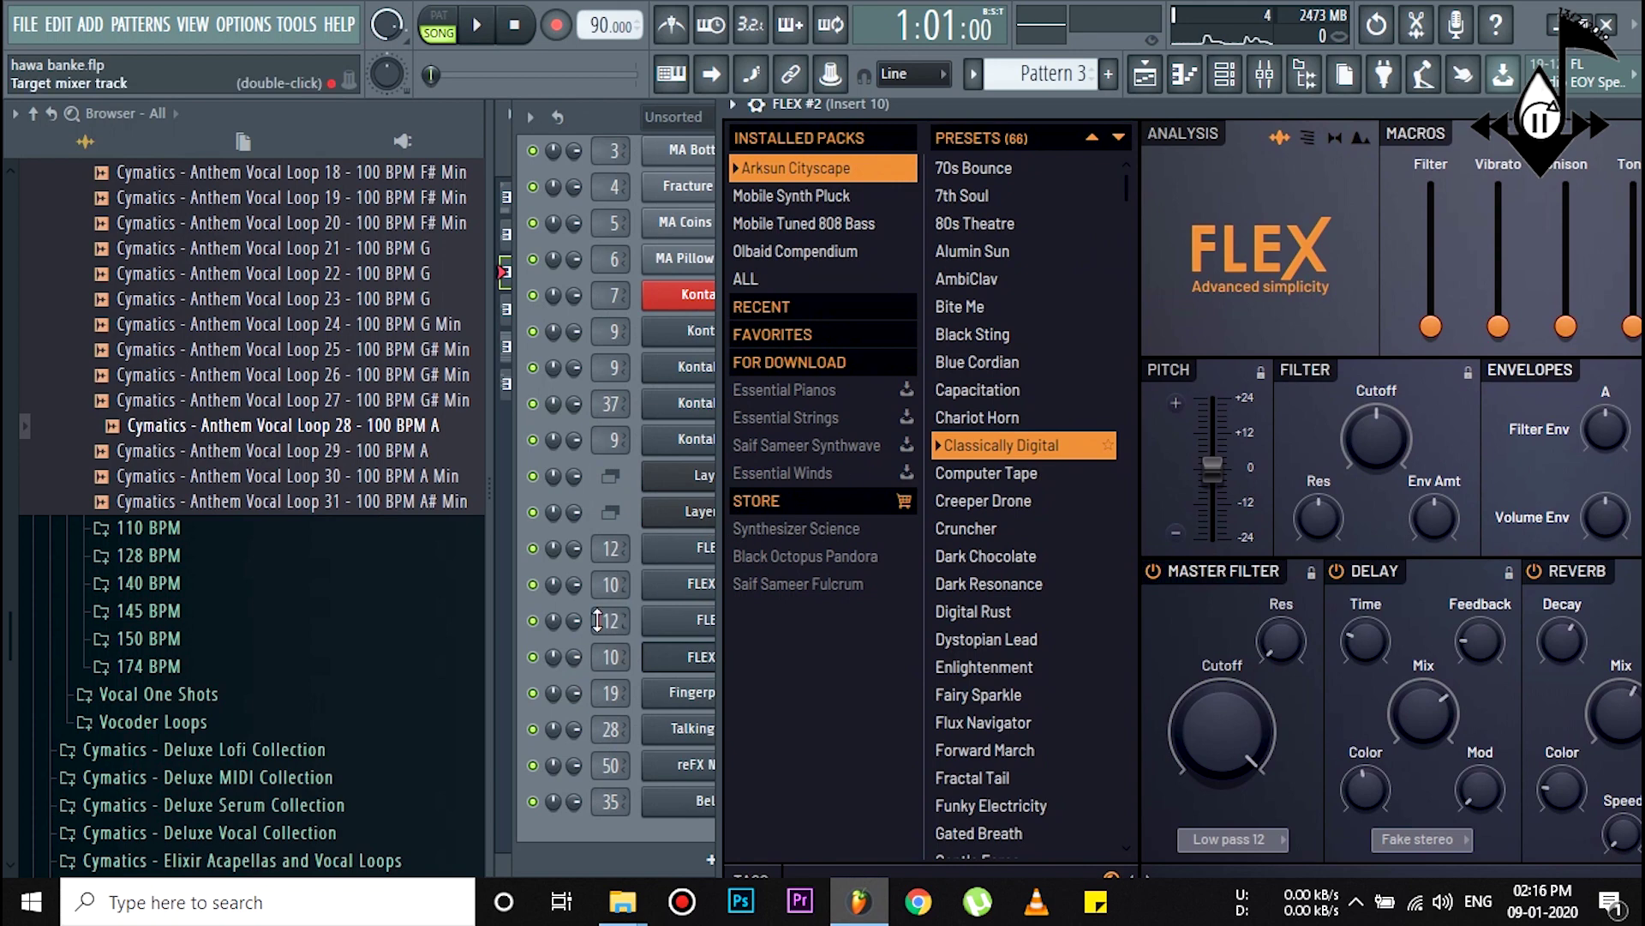
{"action": "left_click", "coordinate": [533, 620]}
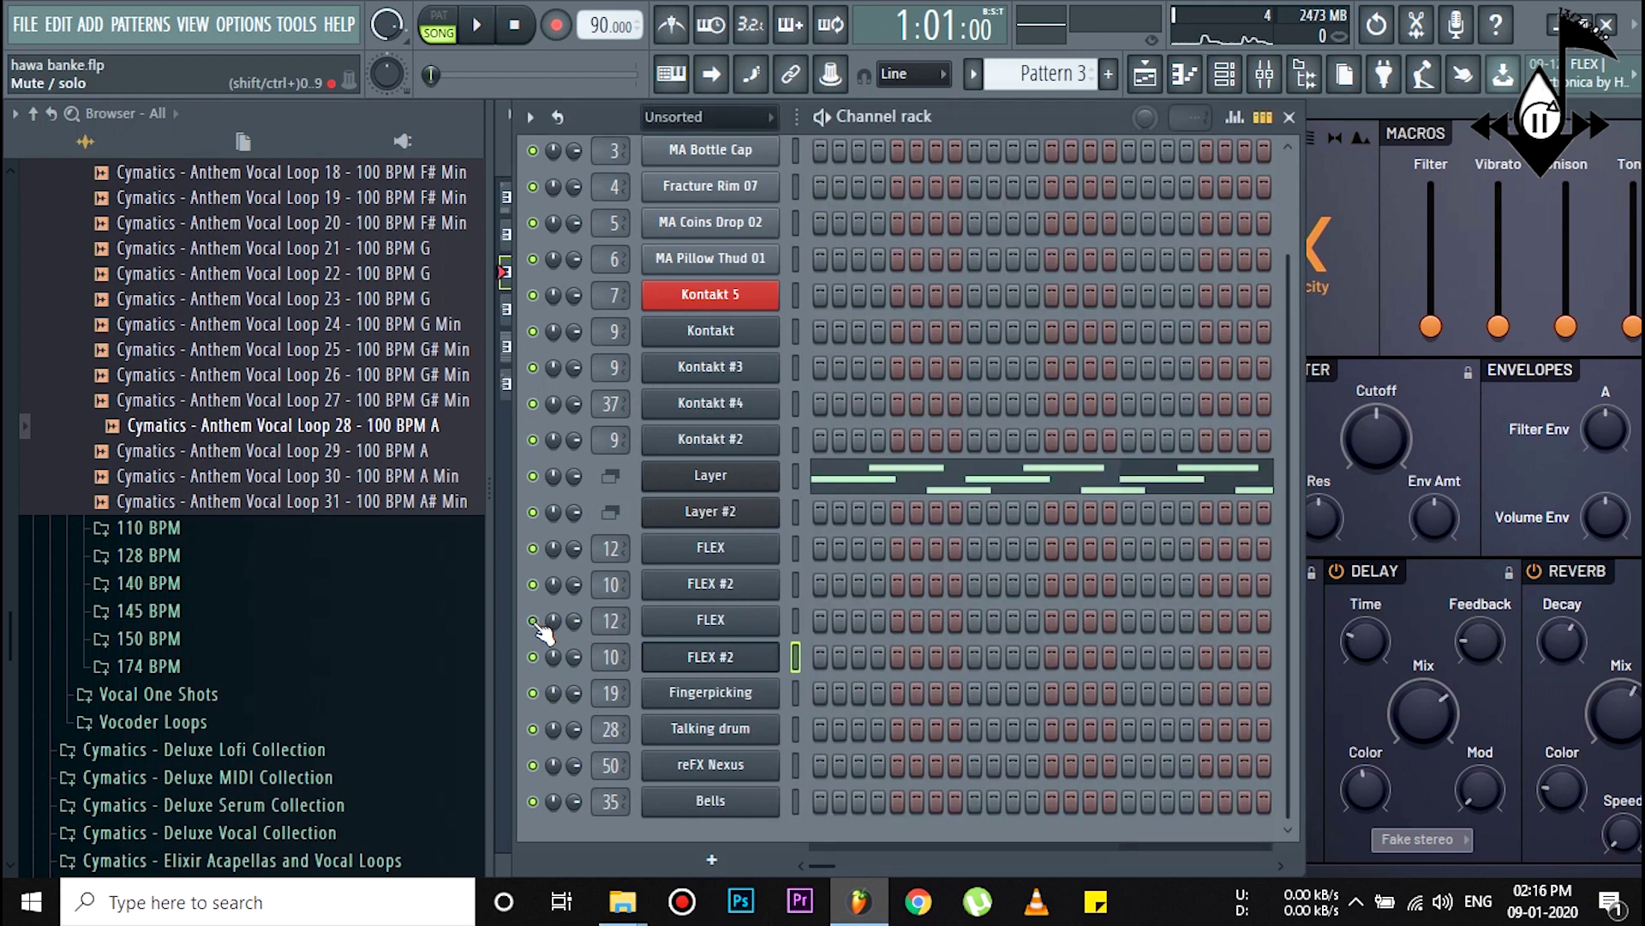
{"action": "key", "text": "space"}
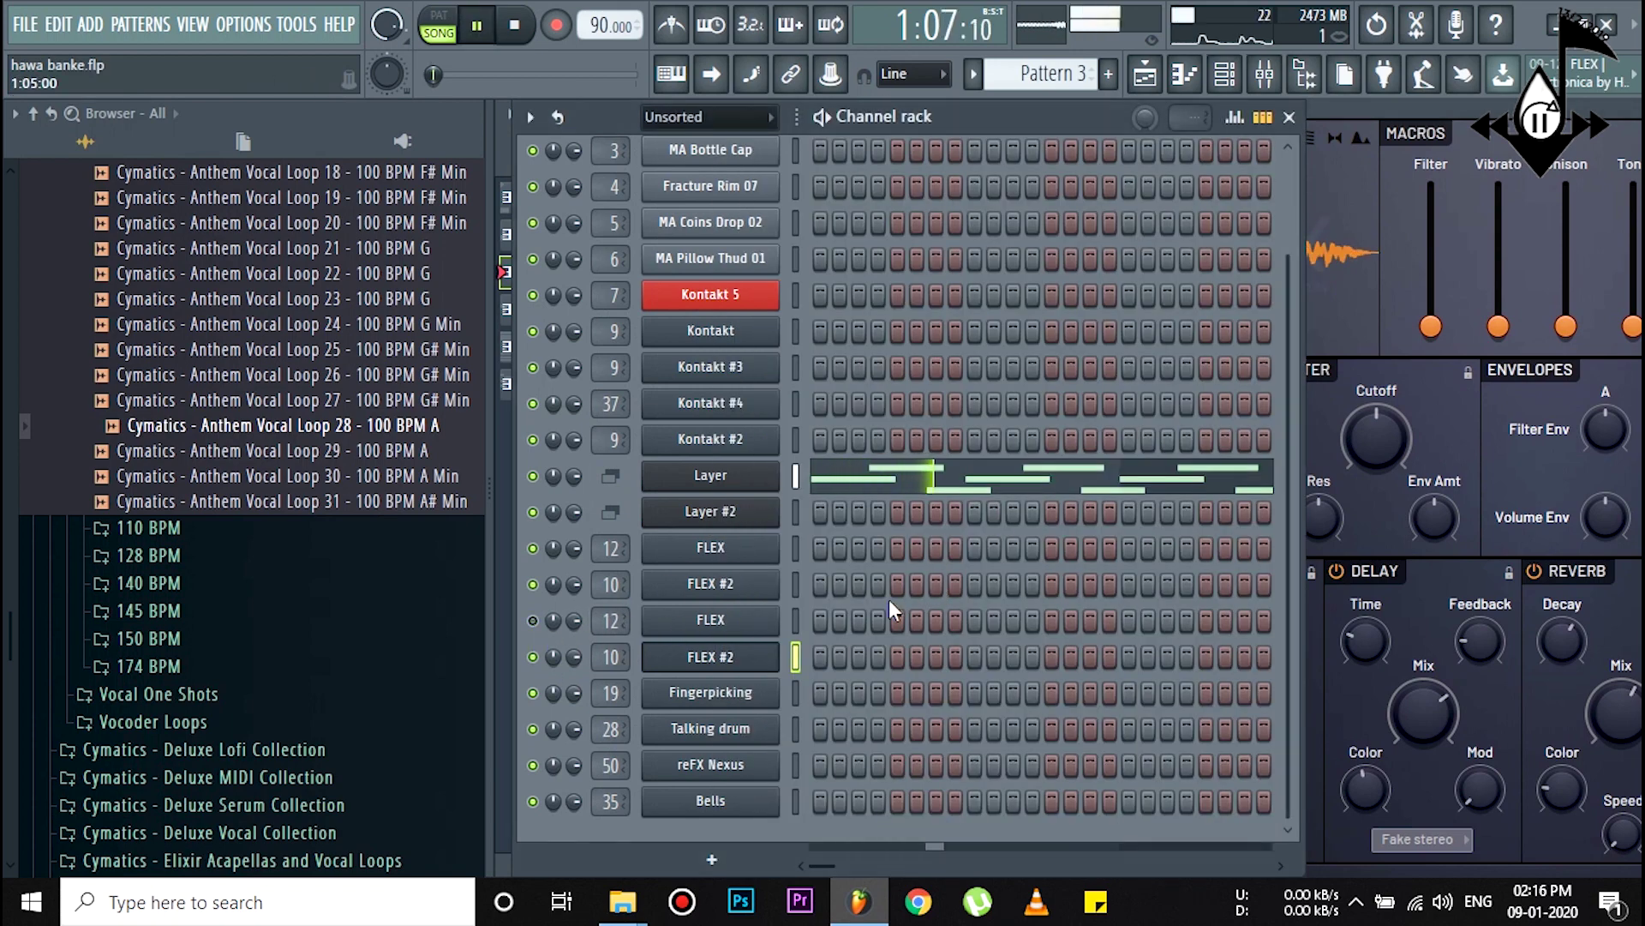
{"action": "left_click", "coordinate": [750, 661]}
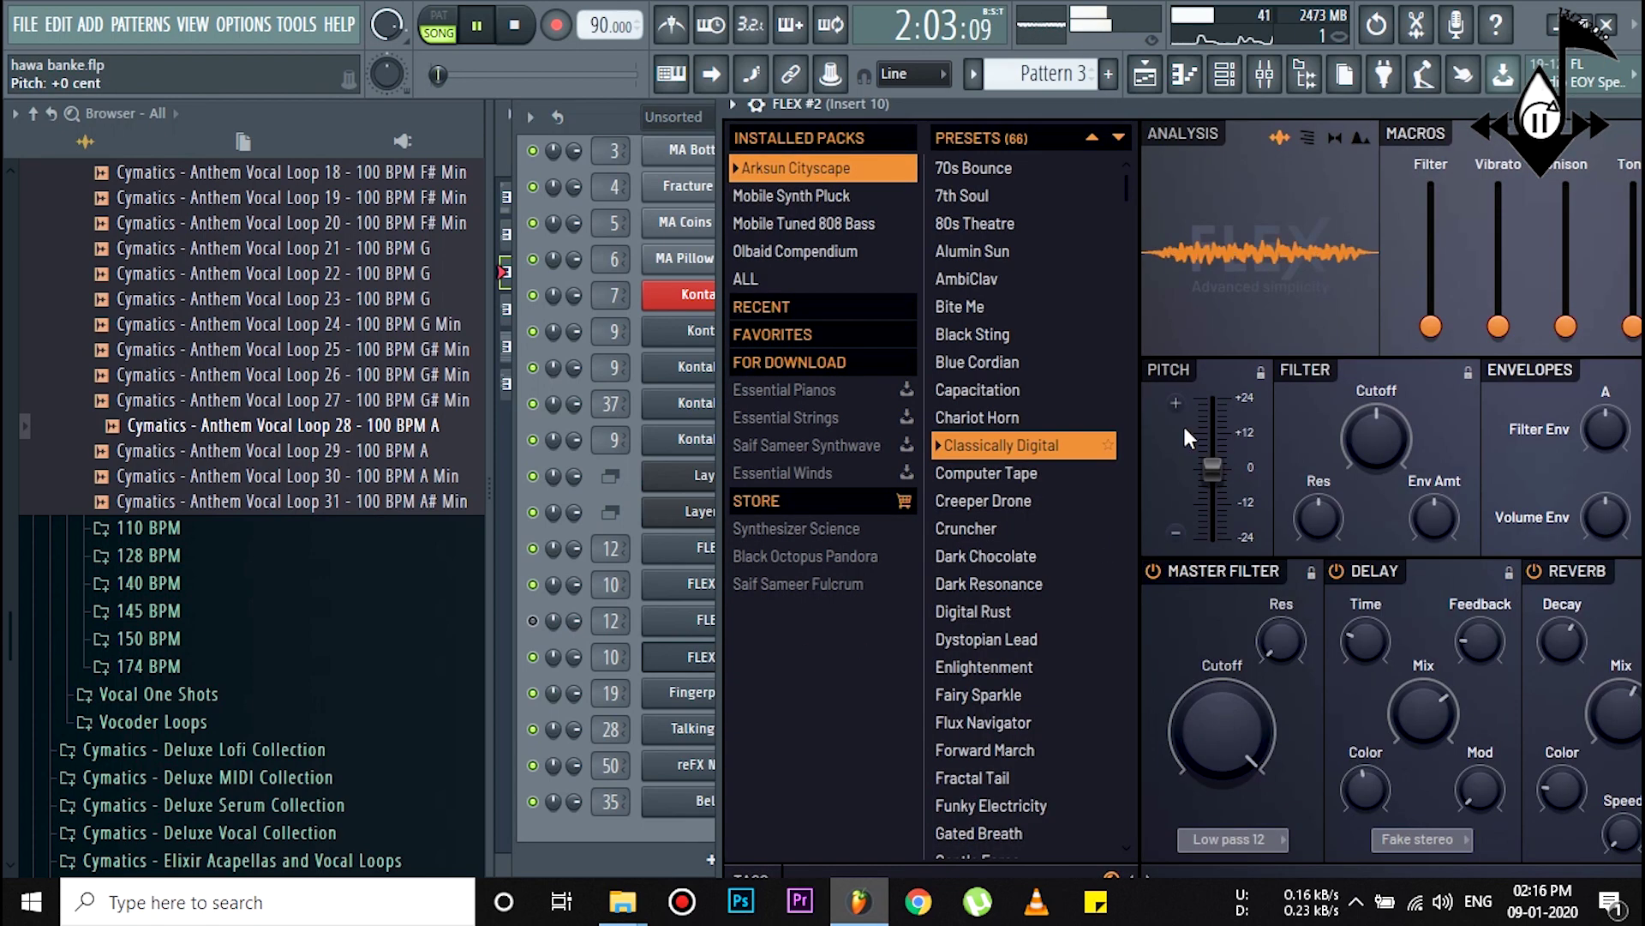
{"action": "left_click_drag", "start_coordinate": [1161, 105], "coordinate": [724, 134]}
{"action": "left_click", "coordinate": [1492, 137]}
{"action": "key", "text": "space"}
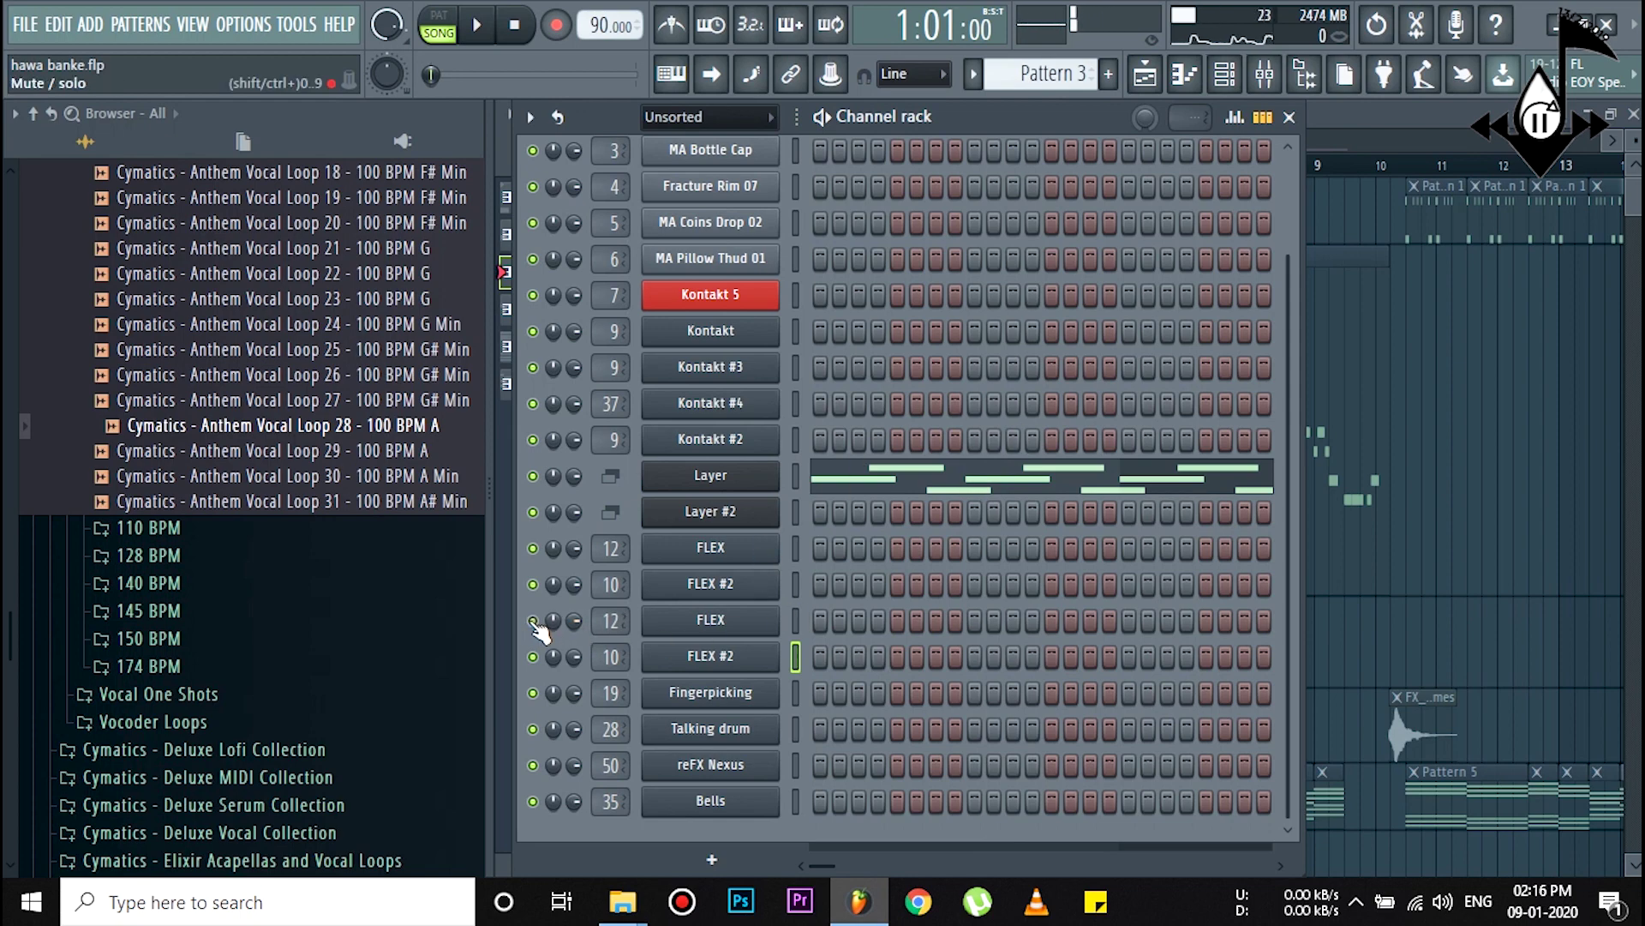
Step: Switch to pattern mode, play Pattern 3 with both lower FLEX layers active, and return to the playlist
{"action": "left_click", "coordinate": [825, 117]}
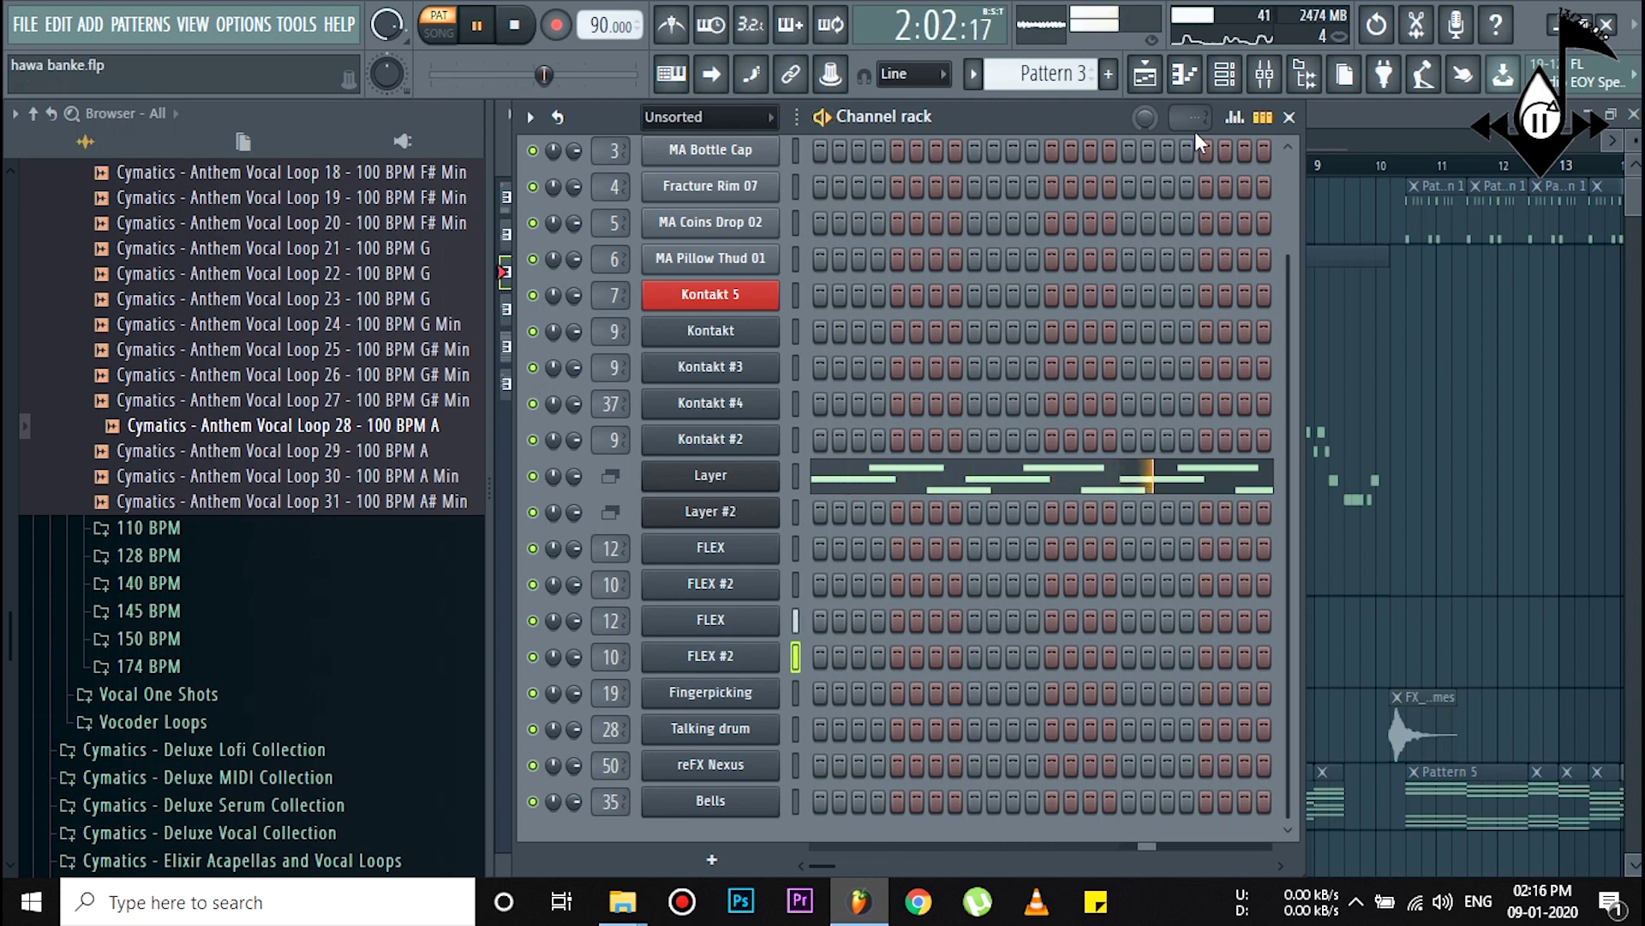
{"action": "left_click", "coordinate": [1360, 143]}
{"action": "key", "text": "space"}
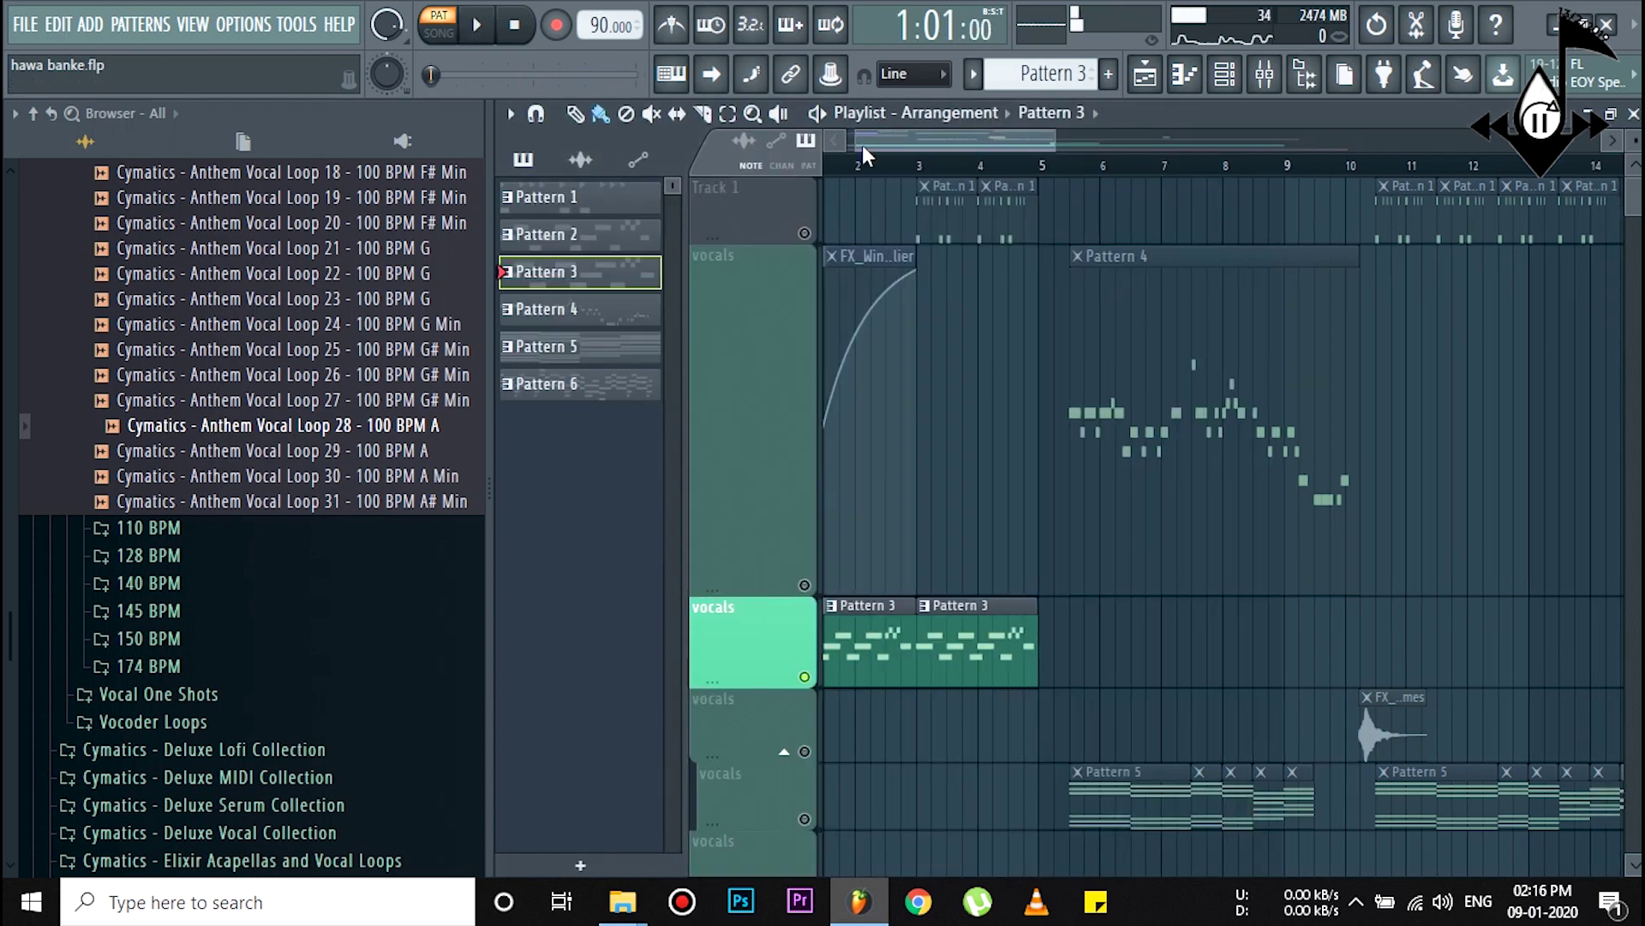
{"action": "scroll", "coordinate": [916, 546], "scroll_direction": "down", "scroll_amount": 6}
{"action": "scroll", "coordinate": [915, 547], "scroll_direction": "up", "scroll_amount": 1}
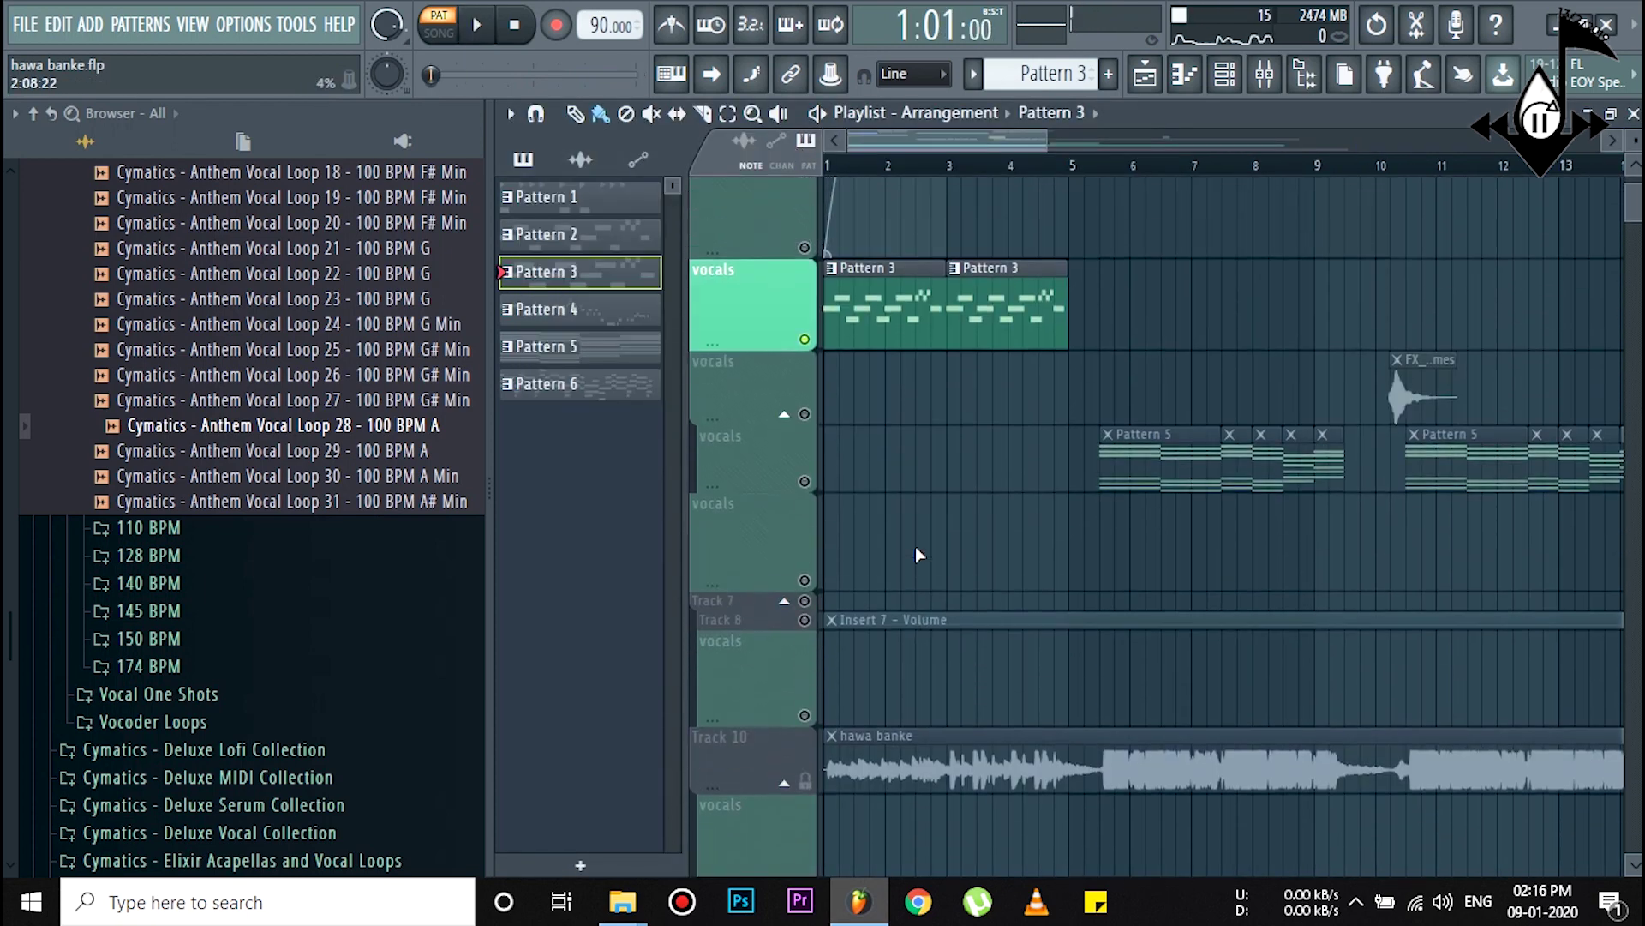
{"action": "scroll", "coordinate": [924, 545], "scroll_direction": "up", "scroll_amount": 3}
{"action": "scroll", "coordinate": [1037, 491], "scroll_direction": "up", "scroll_amount": 2}
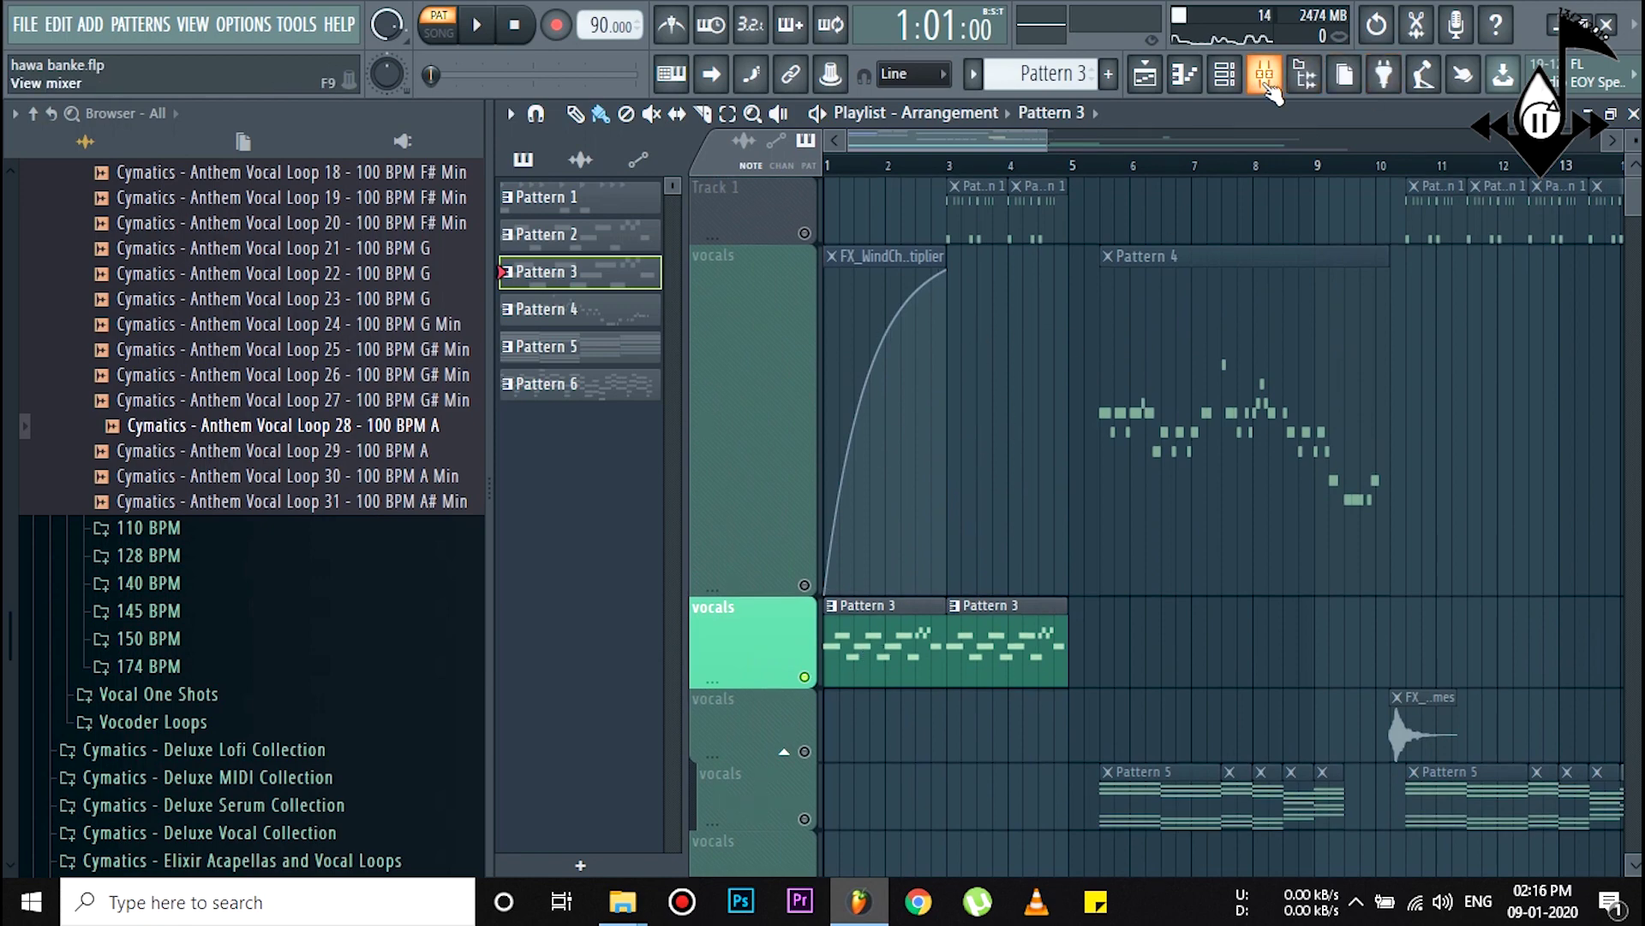
Step: Play Pattern 3 in the mixer and examine the Fruity parametric EQ 2 curve on Insert 10
{"action": "left_click", "coordinate": [1264, 74]}
{"action": "key", "text": "space"}
{"action": "key", "text": "space"}
{"action": "scroll", "coordinate": [707, 227], "scroll_direction": "up", "scroll_amount": 3}
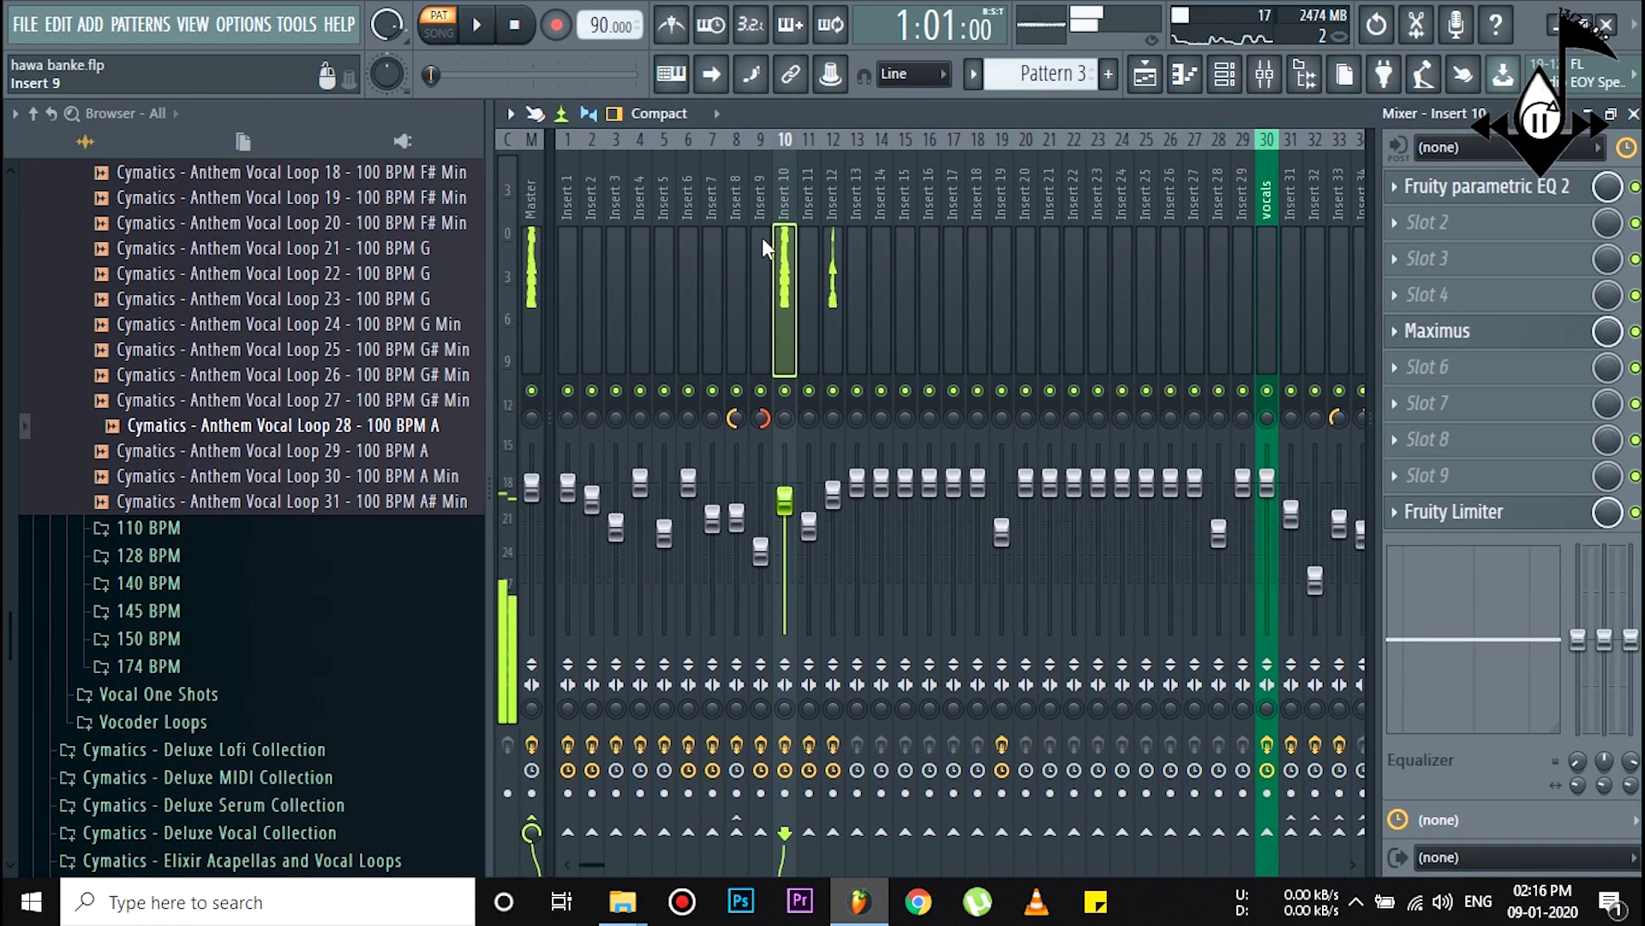
{"action": "left_click", "coordinate": [1559, 191]}
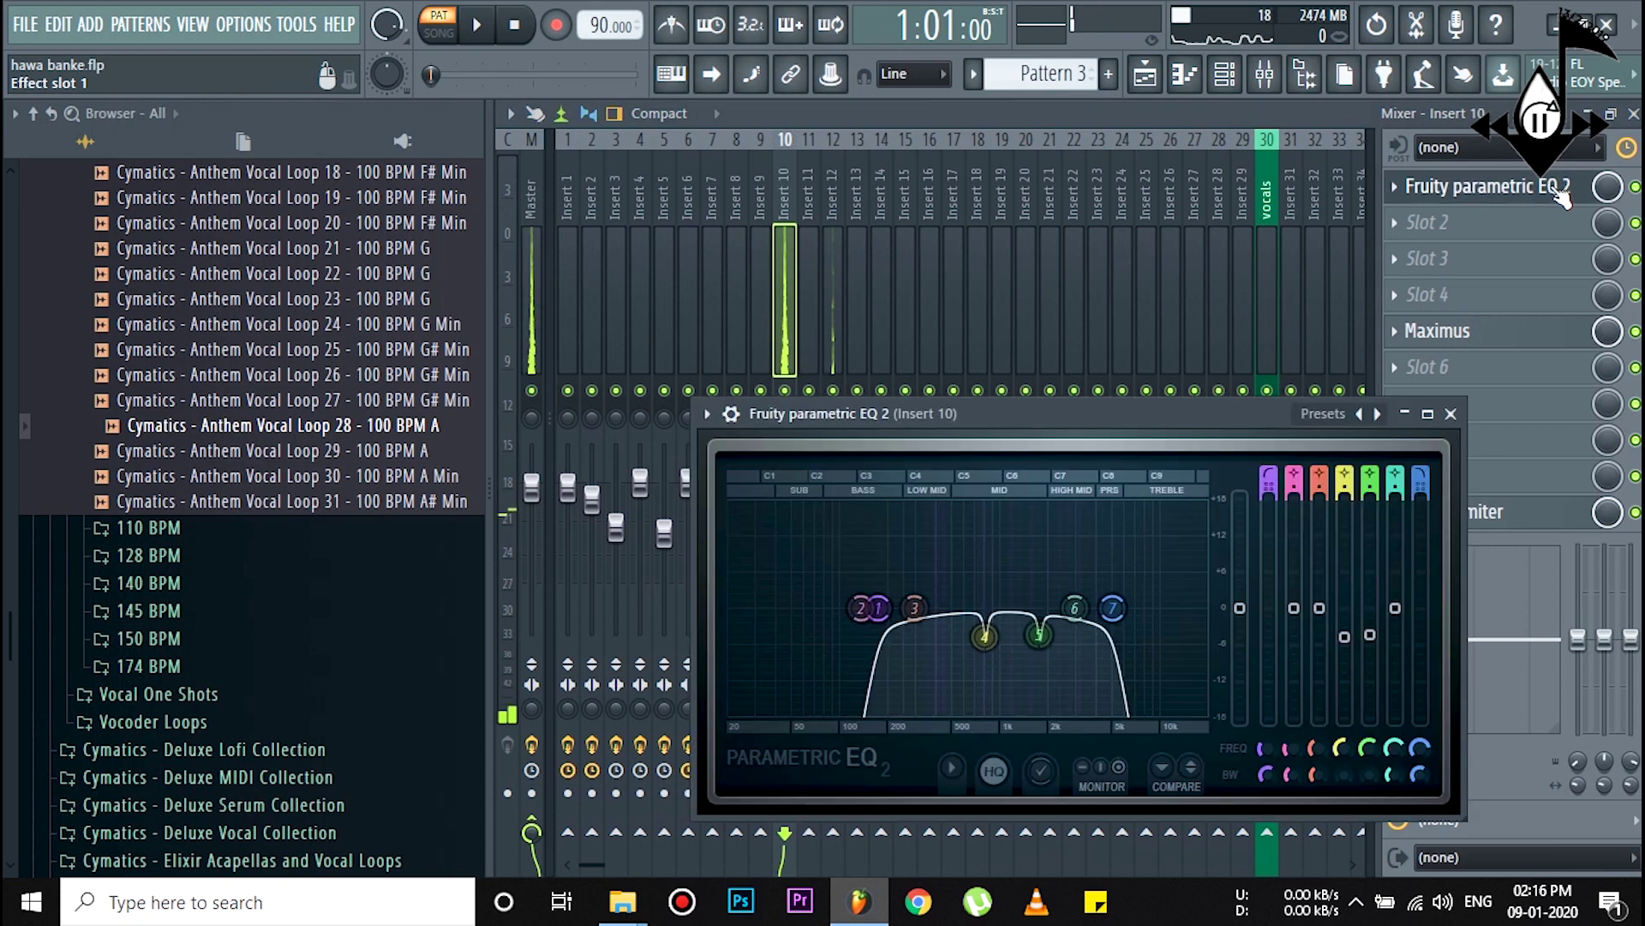
{"action": "left_click", "coordinate": [1559, 191]}
Step: Bypass the Fruity parametric EQ 2, Maximus and Fruity Limiter on Insert 10 and listen to it with Insert 12 muted
{"action": "left_click", "coordinate": [1634, 187]}
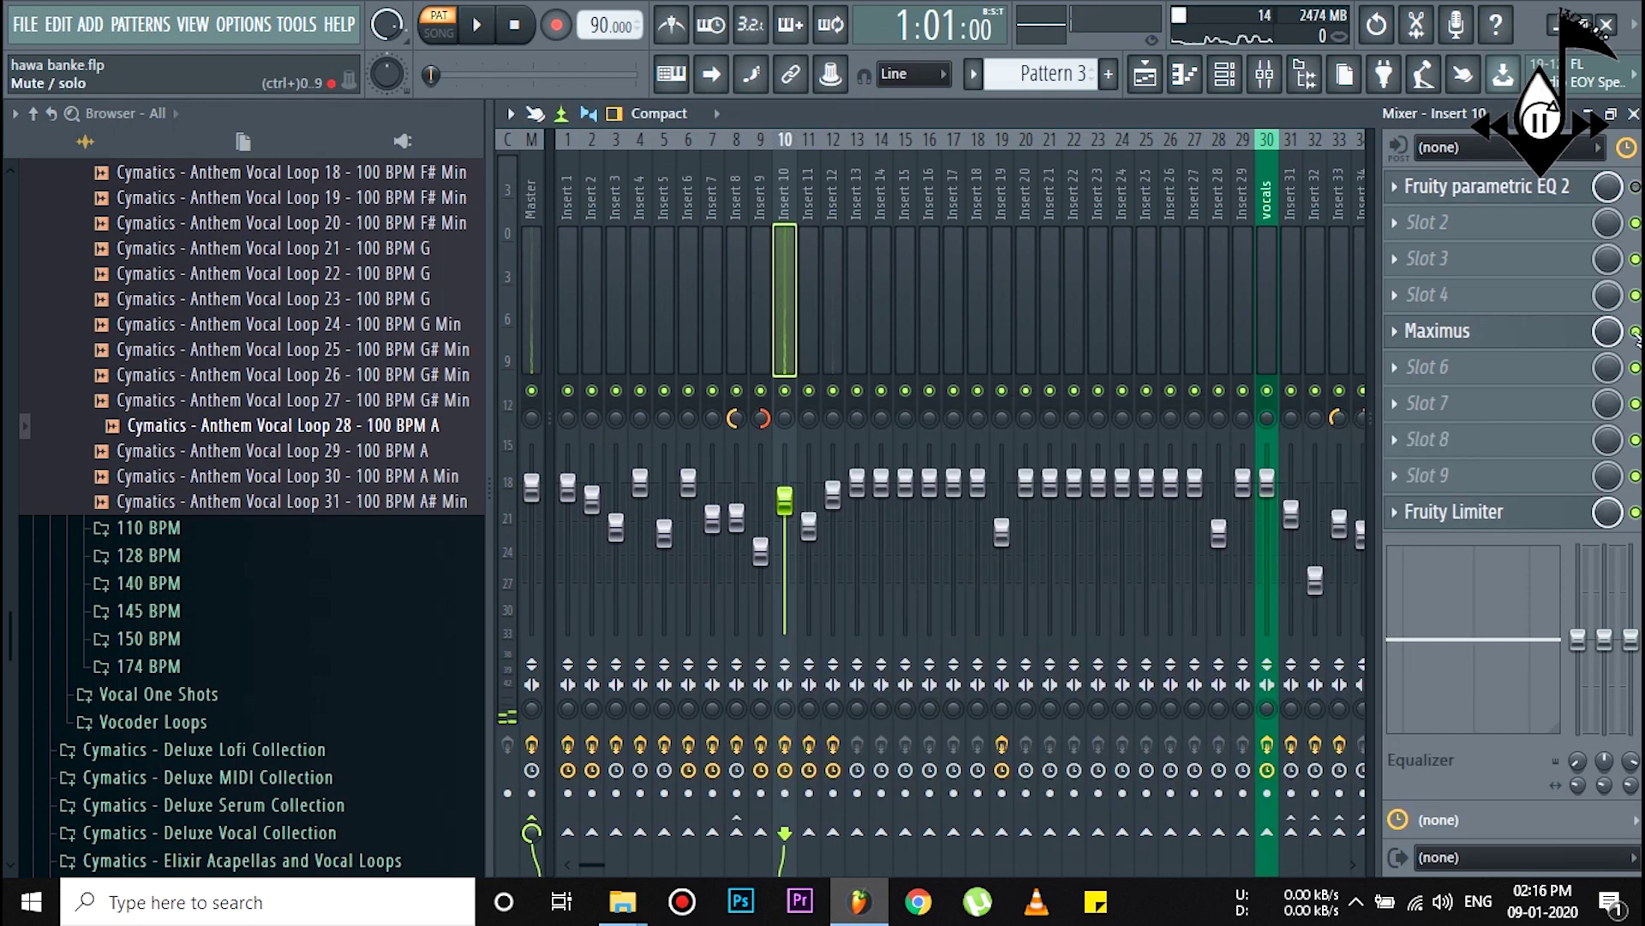
{"action": "key", "text": "space"}
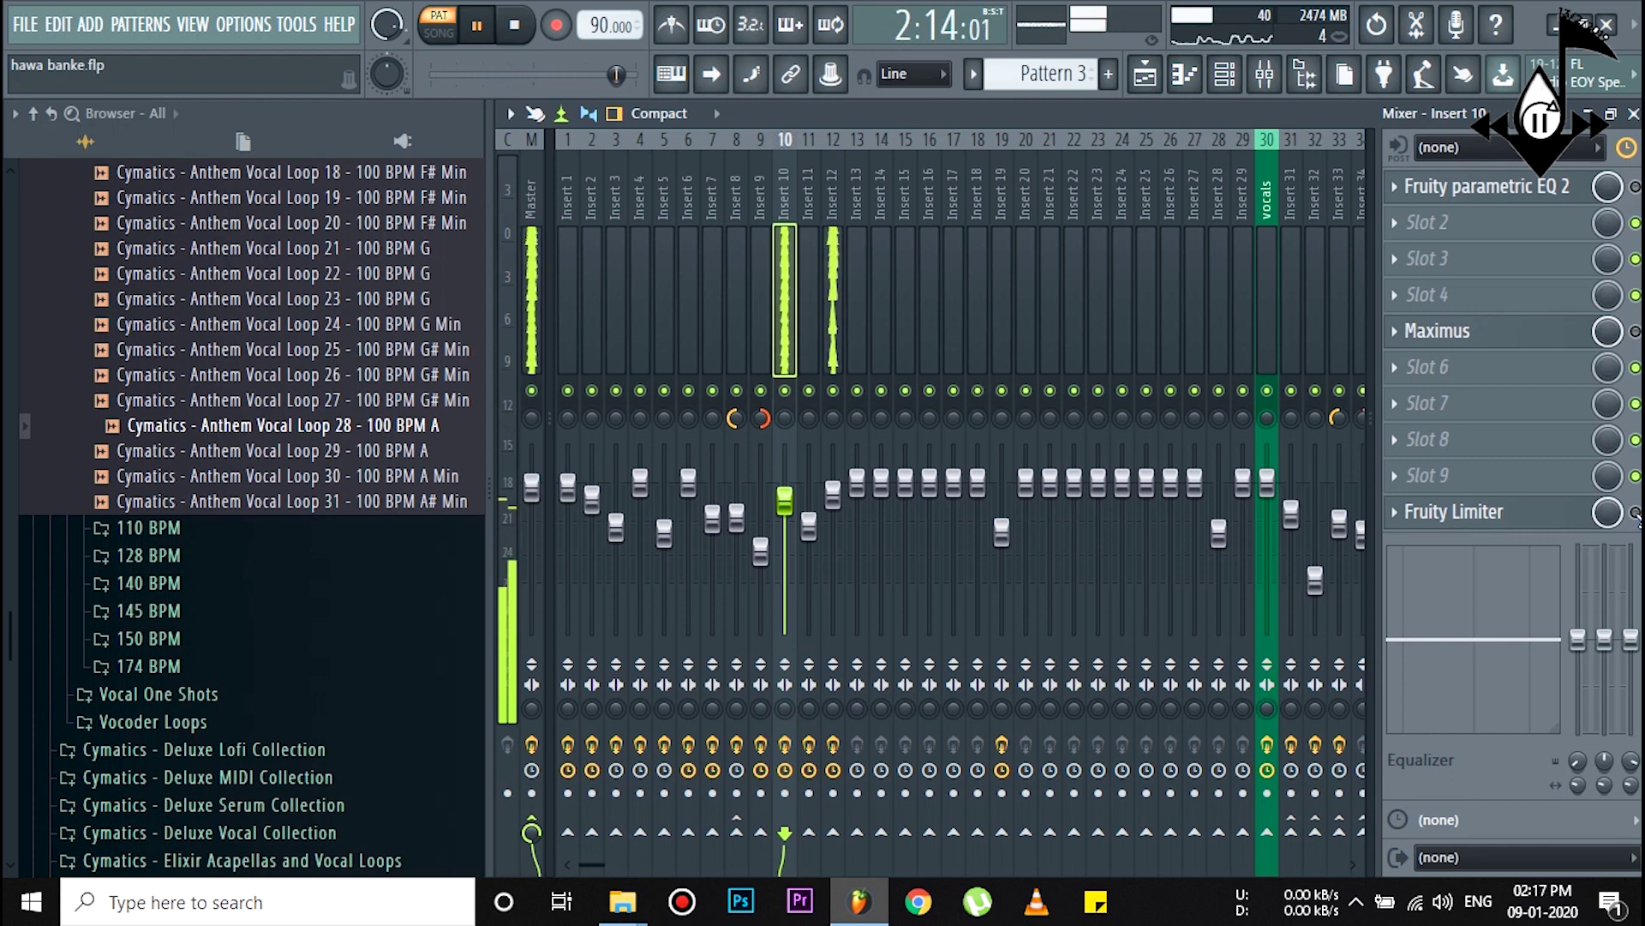
{"action": "left_click", "coordinate": [834, 391]}
{"action": "key", "text": "space"}
{"action": "key", "text": "space"}
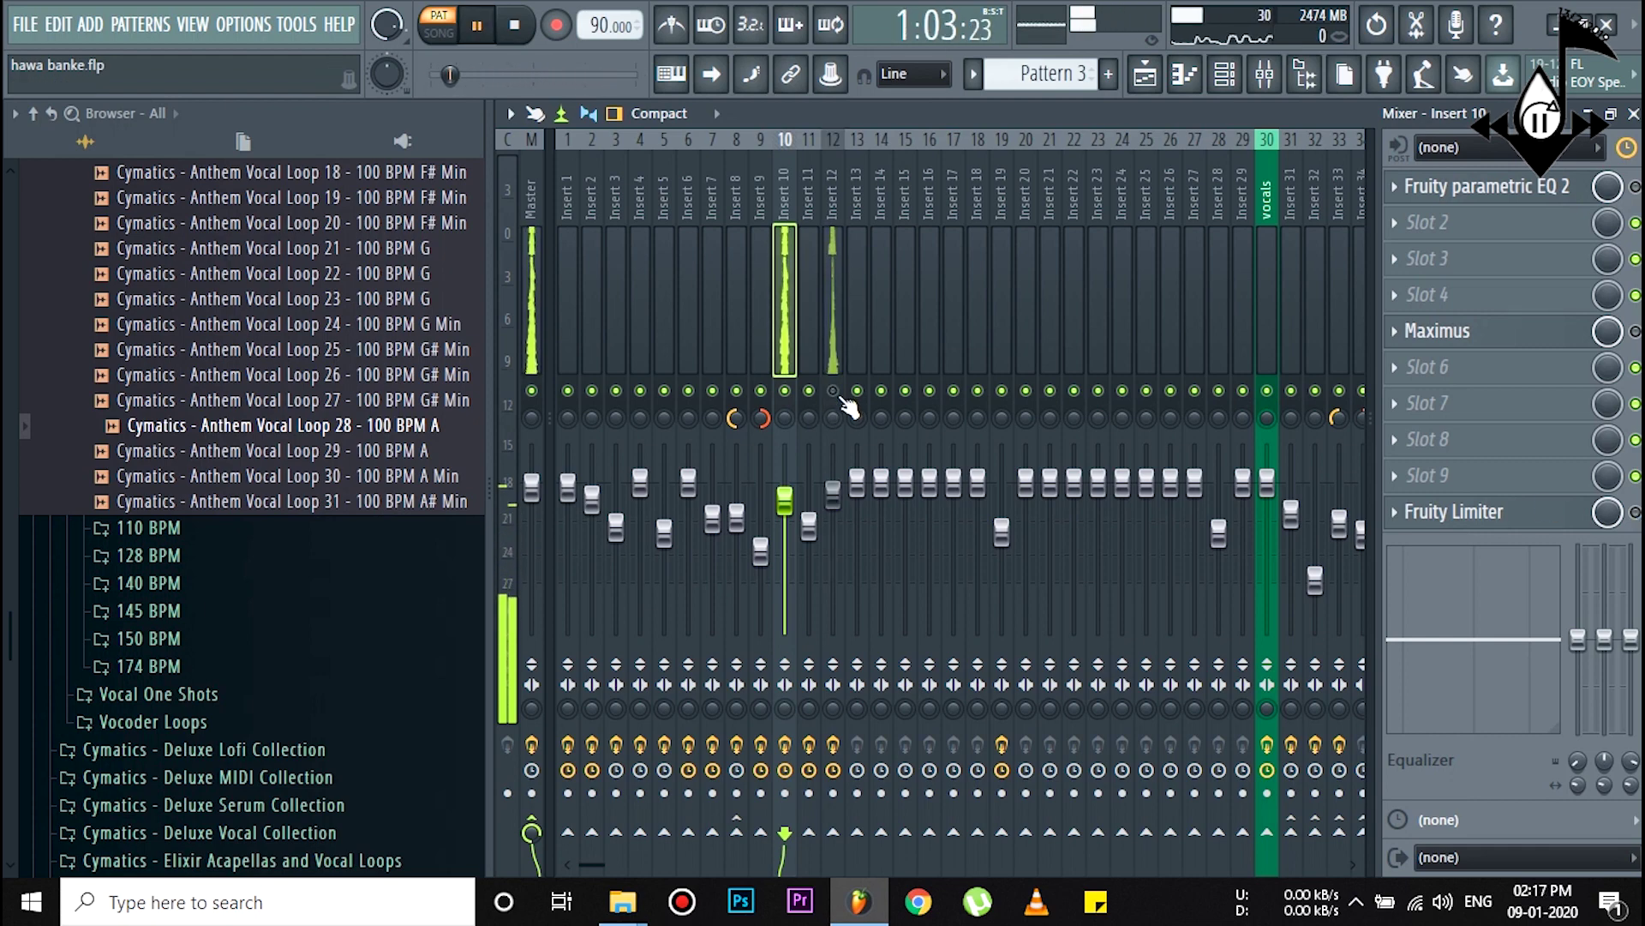
{"action": "key", "text": "space"}
Step: Re-enable the Fruity parametric EQ 2 on Insert 10 and play Pattern 3 through it
{"action": "left_click", "coordinate": [1457, 188]}
{"action": "key", "text": "space"}
{"action": "key", "text": "space"}
{"action": "left_click", "coordinate": [1526, 190]}
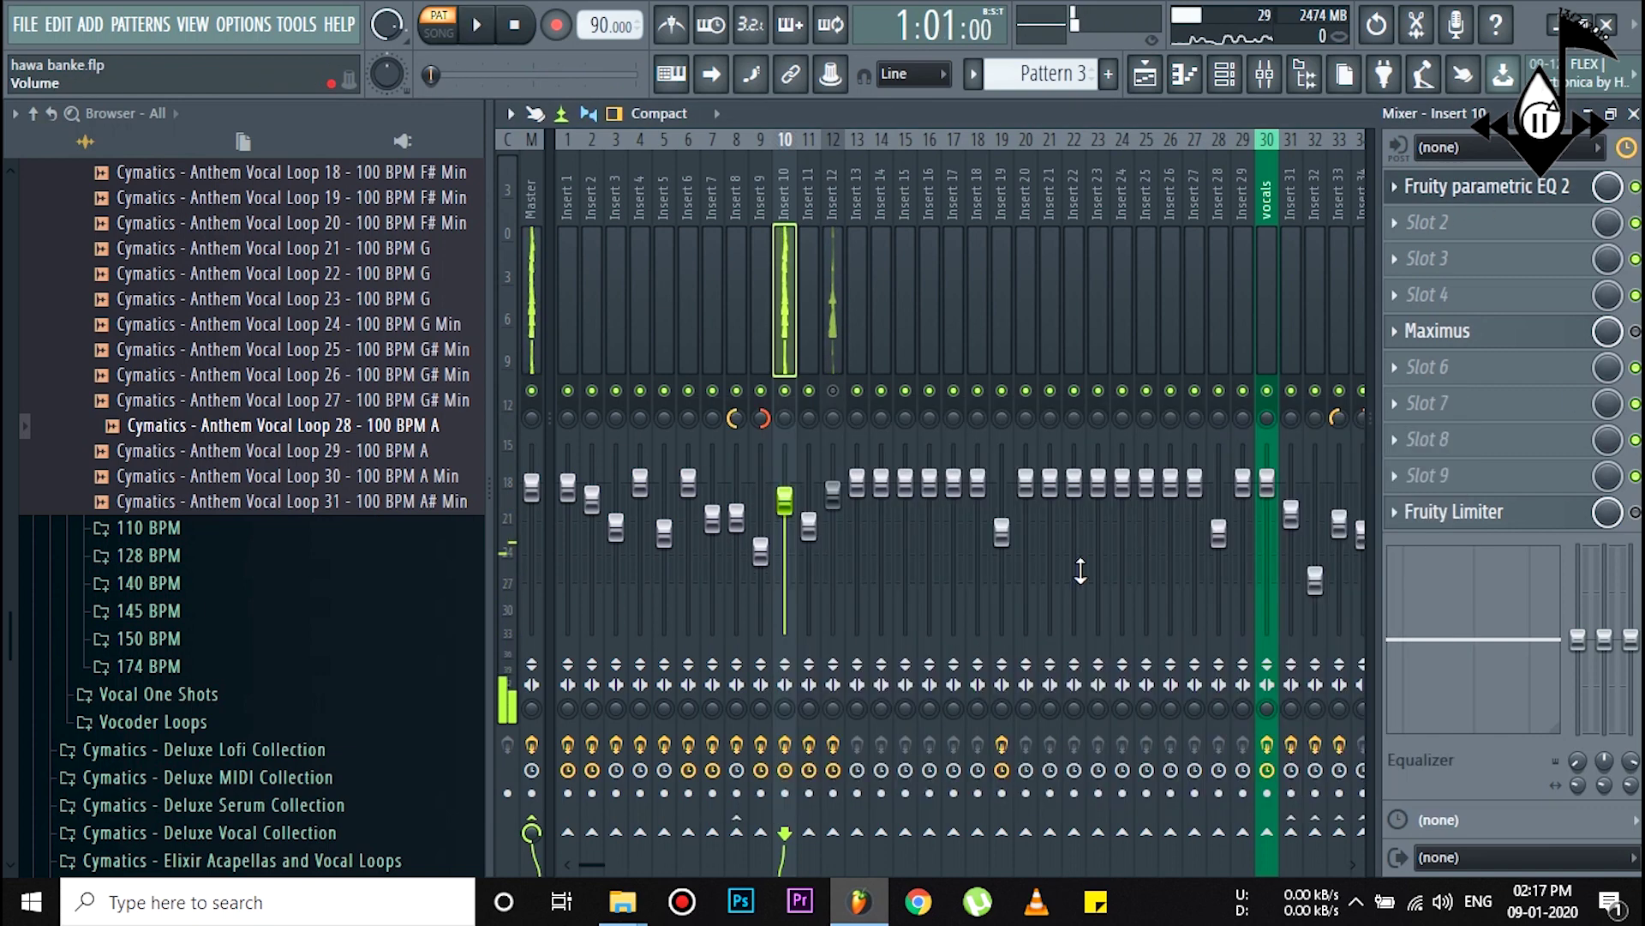
Step: Examine the midrange cuts and outer roll-offs of Insert 10's parametric EQ curve while auditioning Pattern 3
{"action": "left_click", "coordinate": [1525, 191]}
{"action": "left_click_drag", "start_coordinate": [986, 608], "coordinate": [983, 636]}
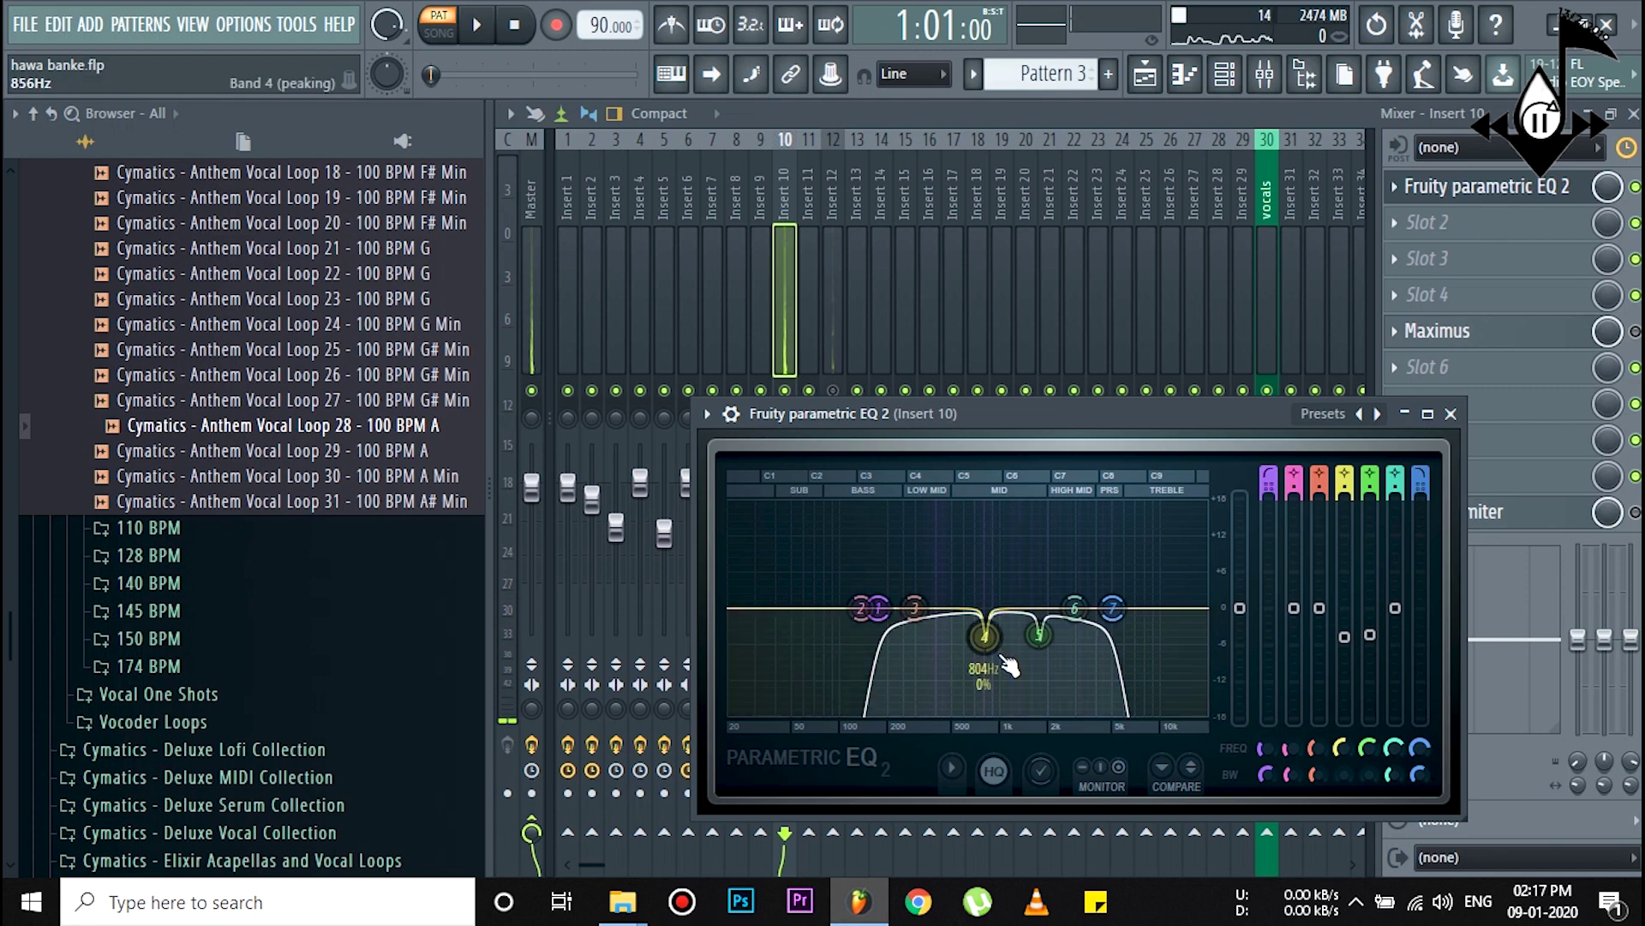
{"action": "key", "text": "space"}
{"action": "key", "text": "space"}
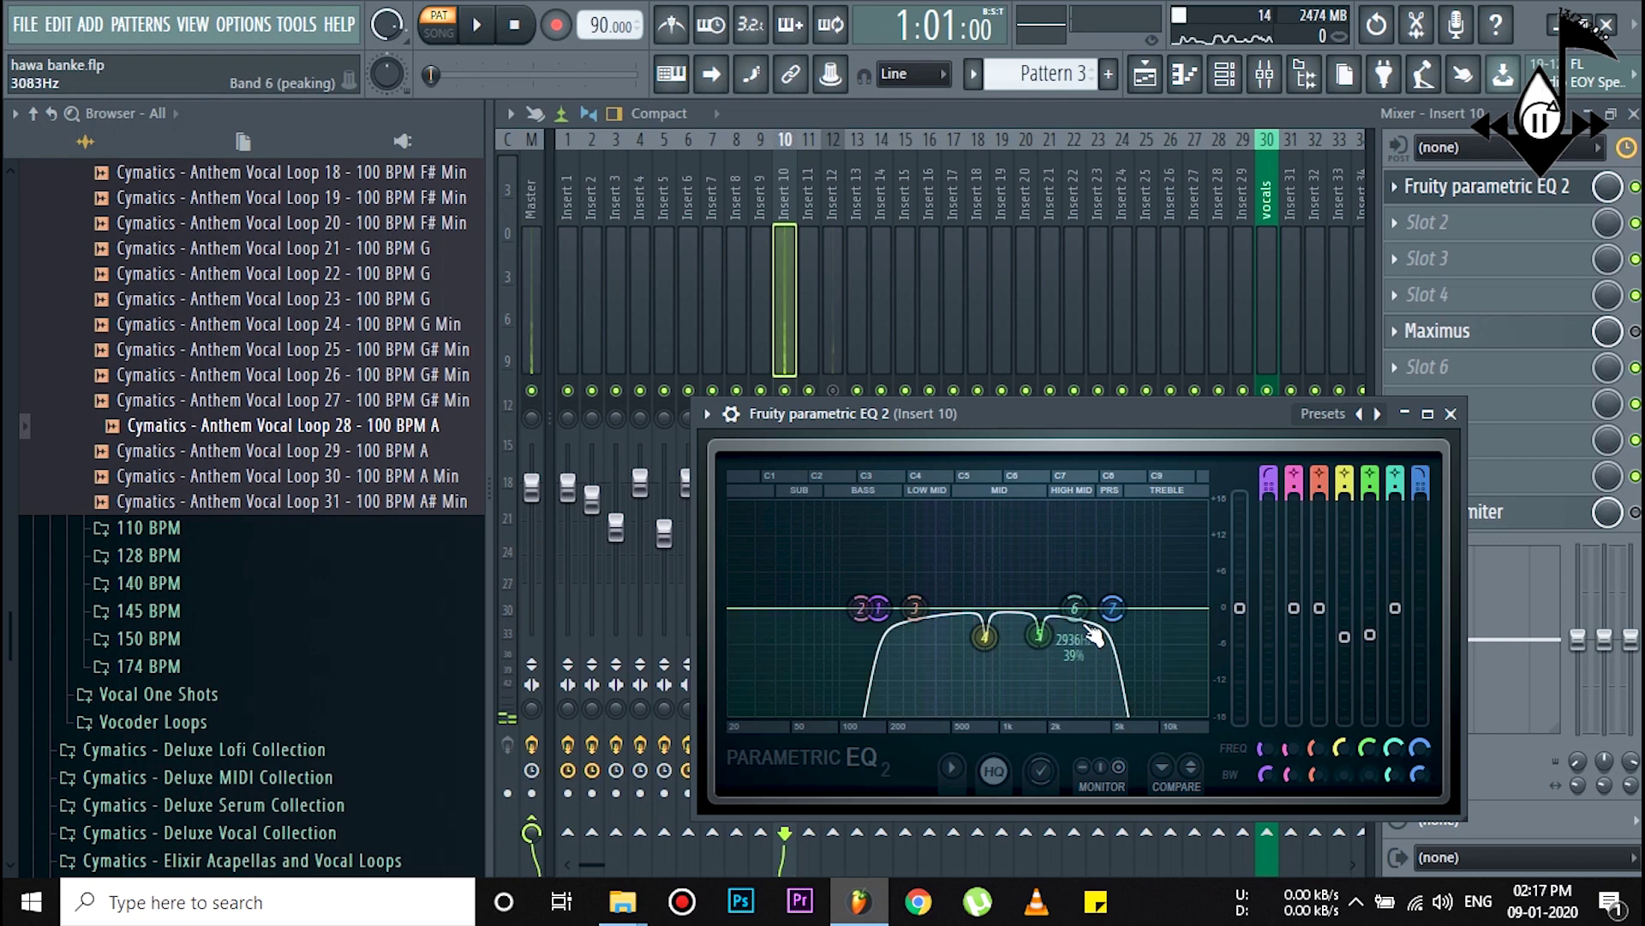
{"action": "left_click", "coordinate": [1450, 415]}
Step: View the Maximus settings on Insert 10, re-enable the effect, and listen to Pattern 3 through it
{"action": "left_click", "coordinate": [1514, 339]}
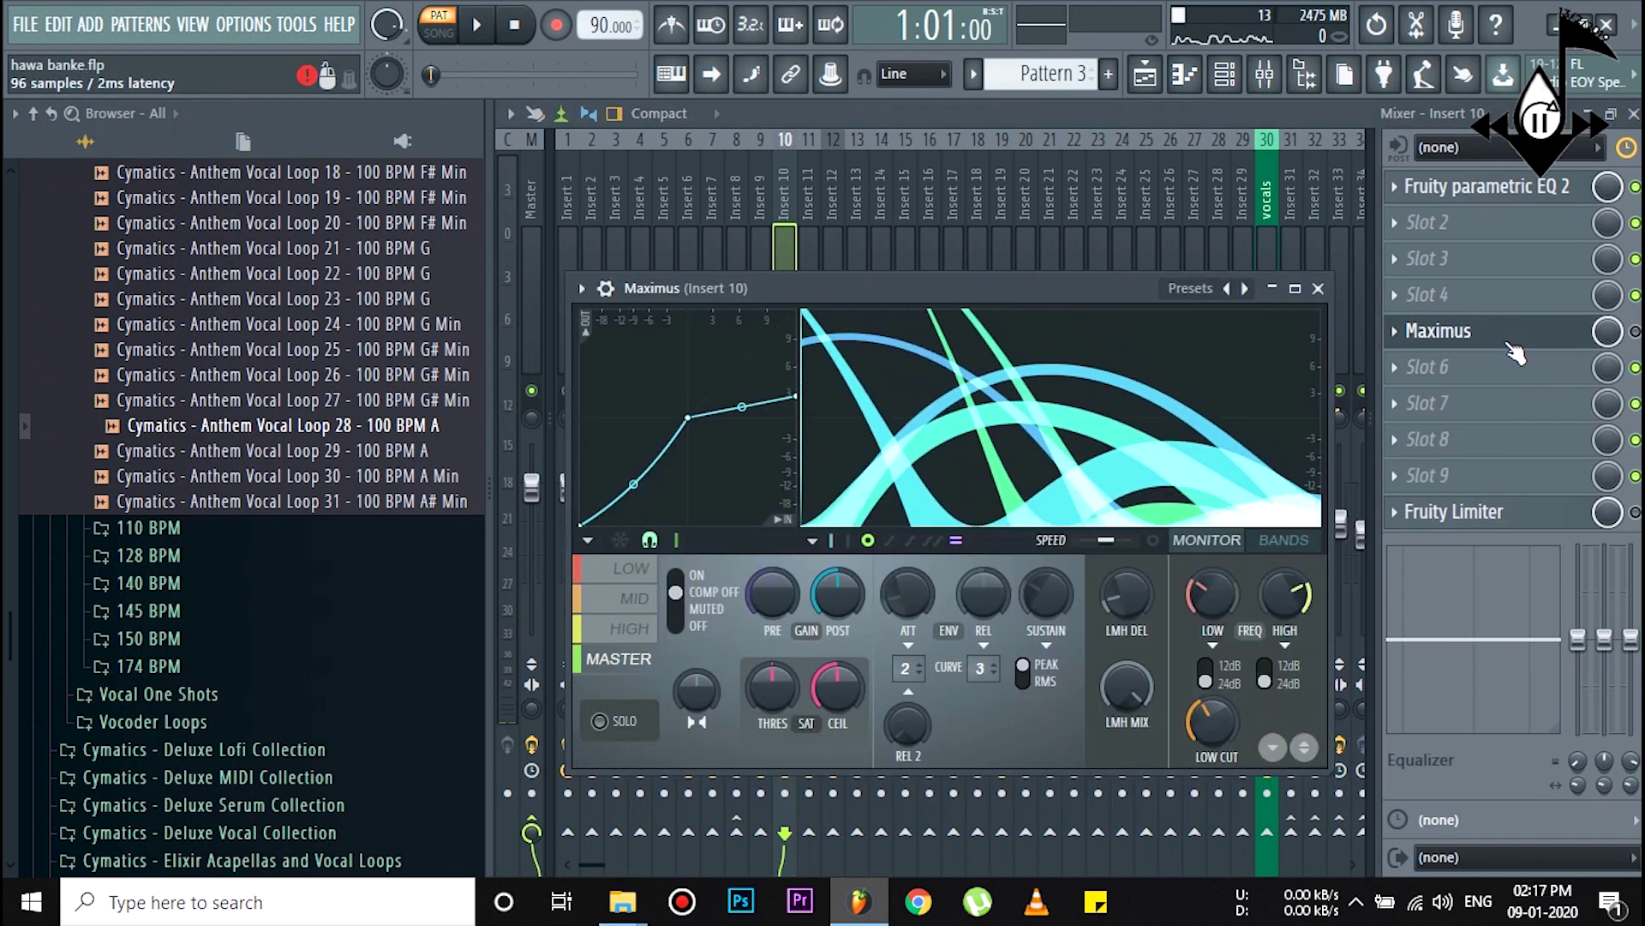
{"action": "left_click", "coordinate": [1635, 330]}
{"action": "key", "text": "Escape"}
{"action": "key", "text": "space"}
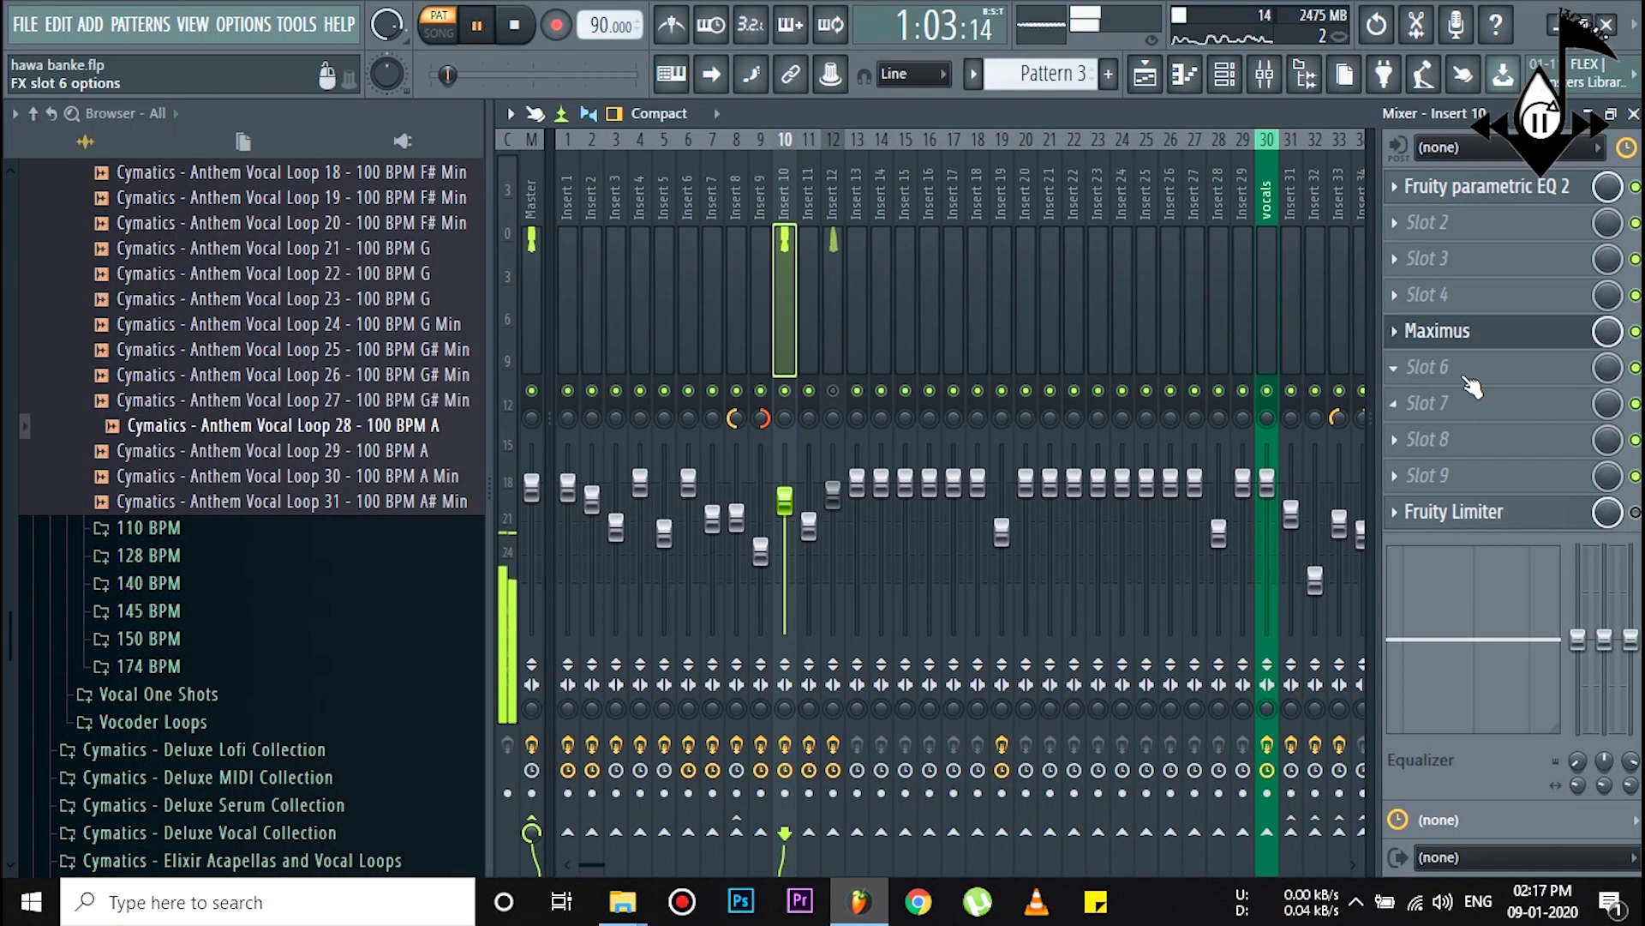
{"action": "key", "text": "space"}
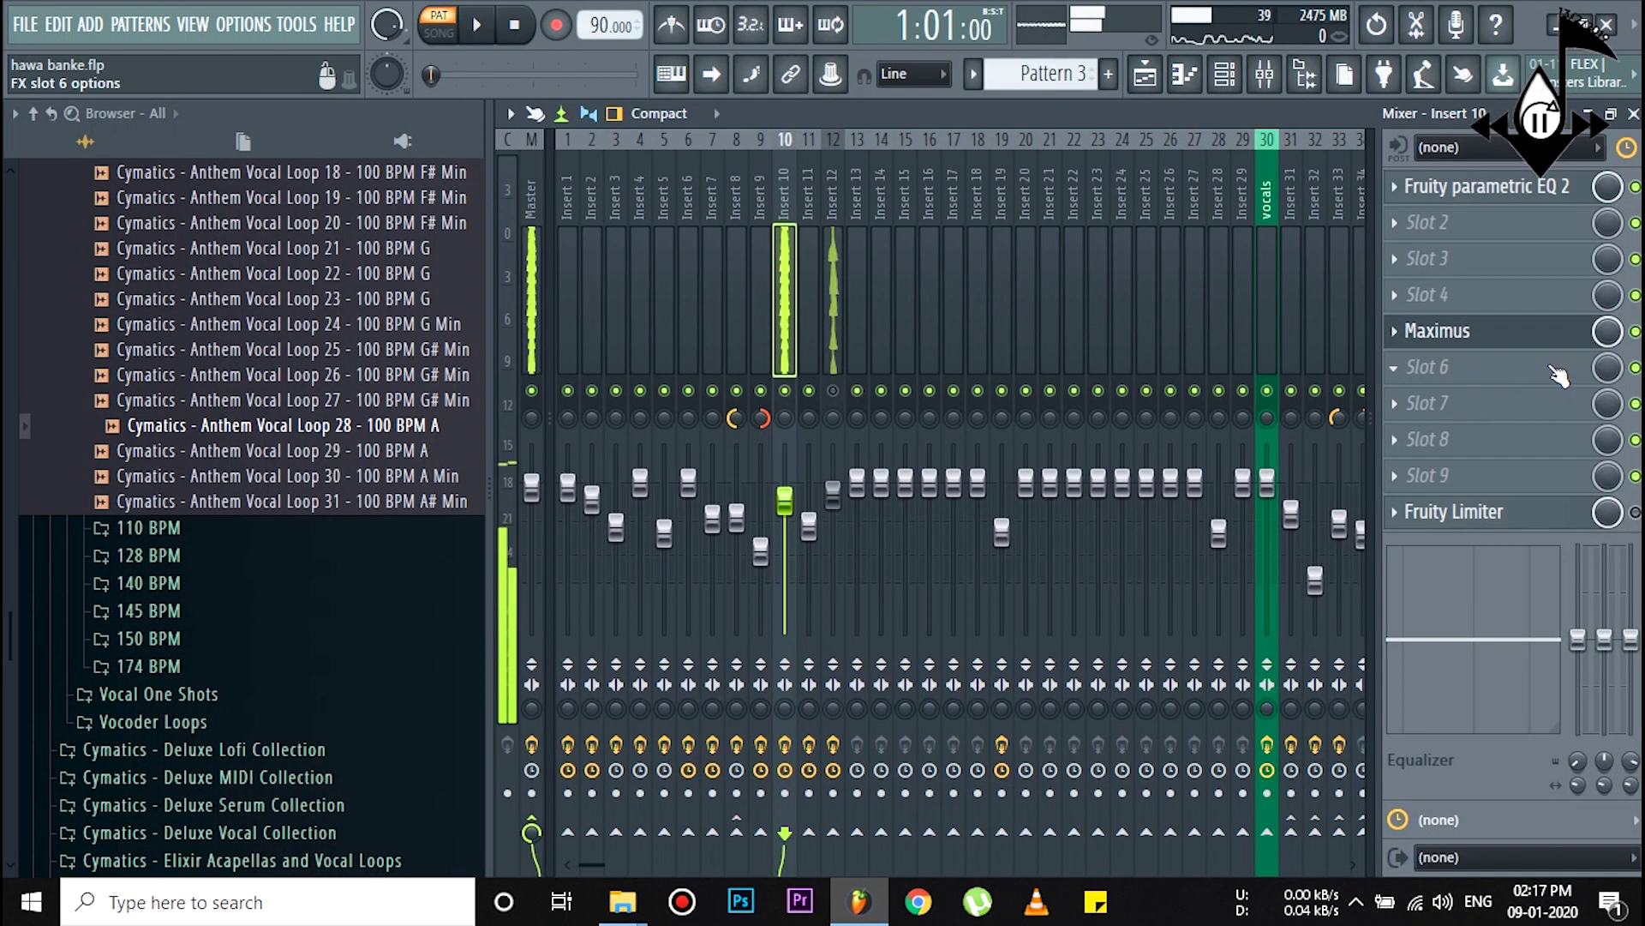
Step: View the Fruity Limiter on Insert 10, re-enable it, and play Pattern 3 through the full effect chain
{"action": "left_click", "coordinate": [1457, 512]}
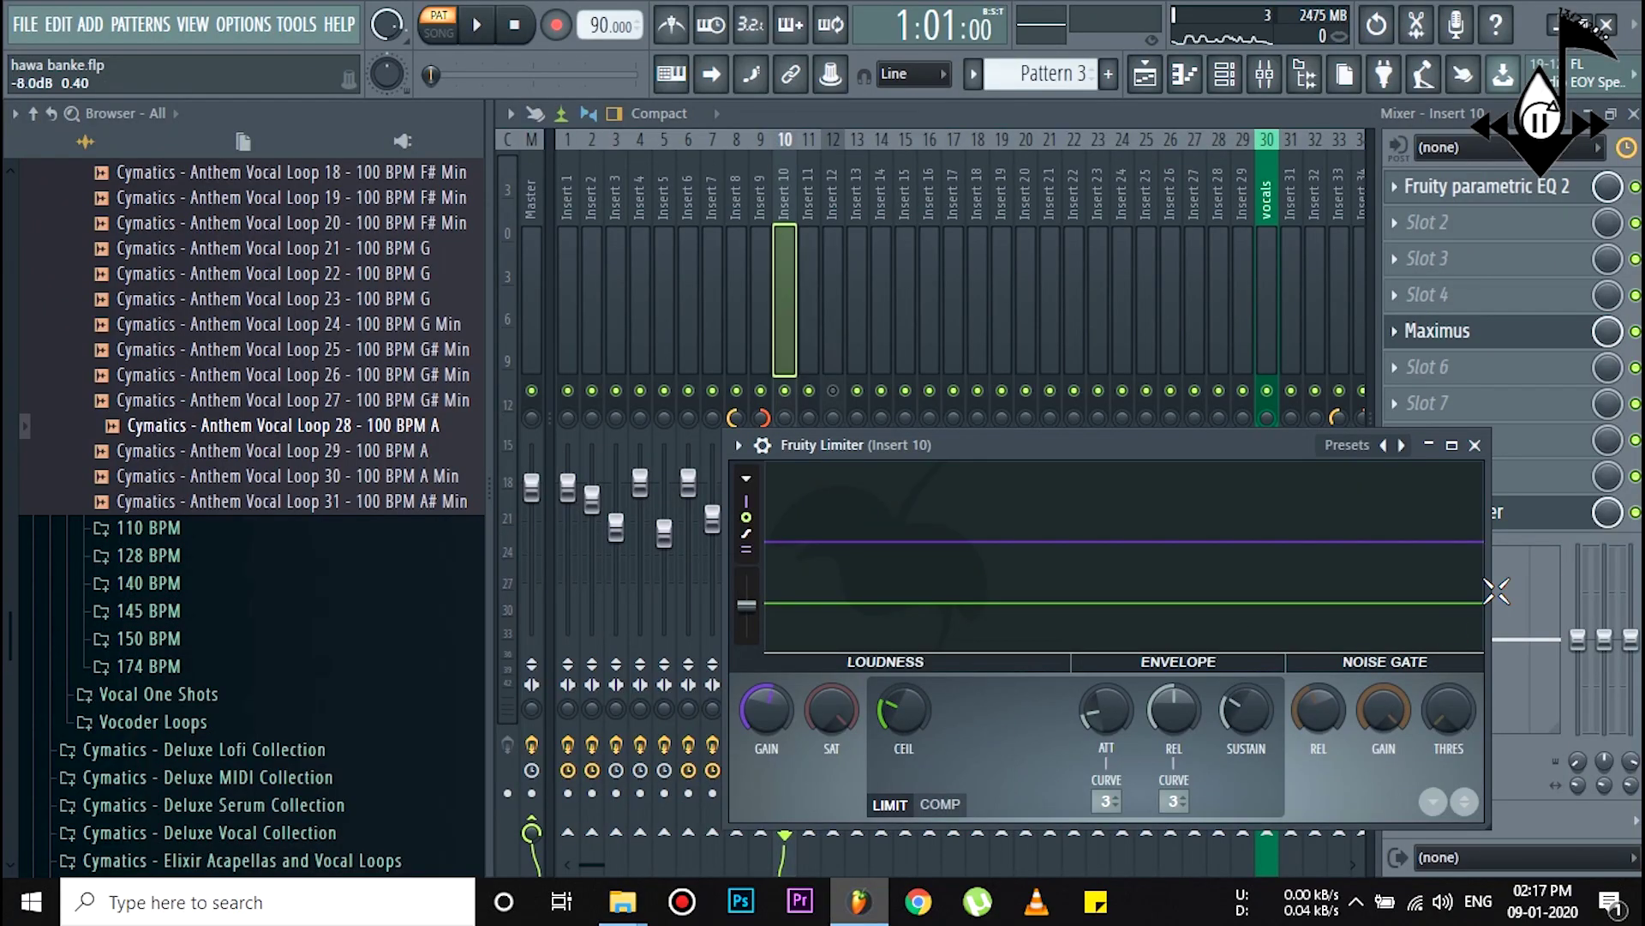
{"action": "key", "text": "space"}
{"action": "left_click", "coordinate": [1475, 446]}
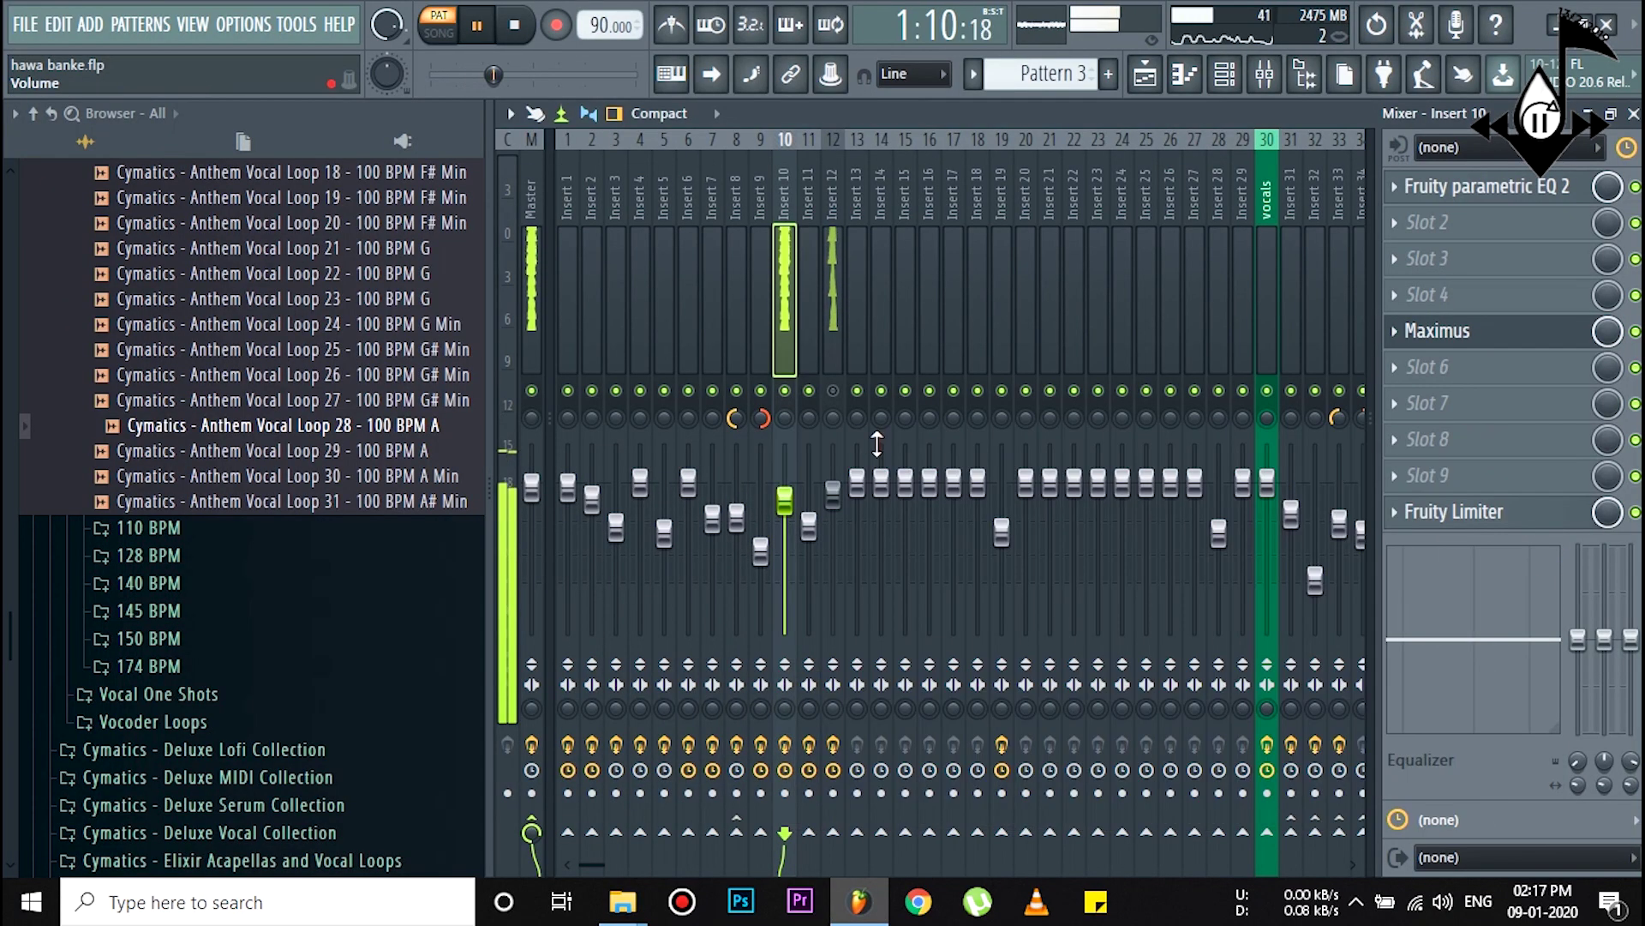
{"action": "key", "text": "space"}
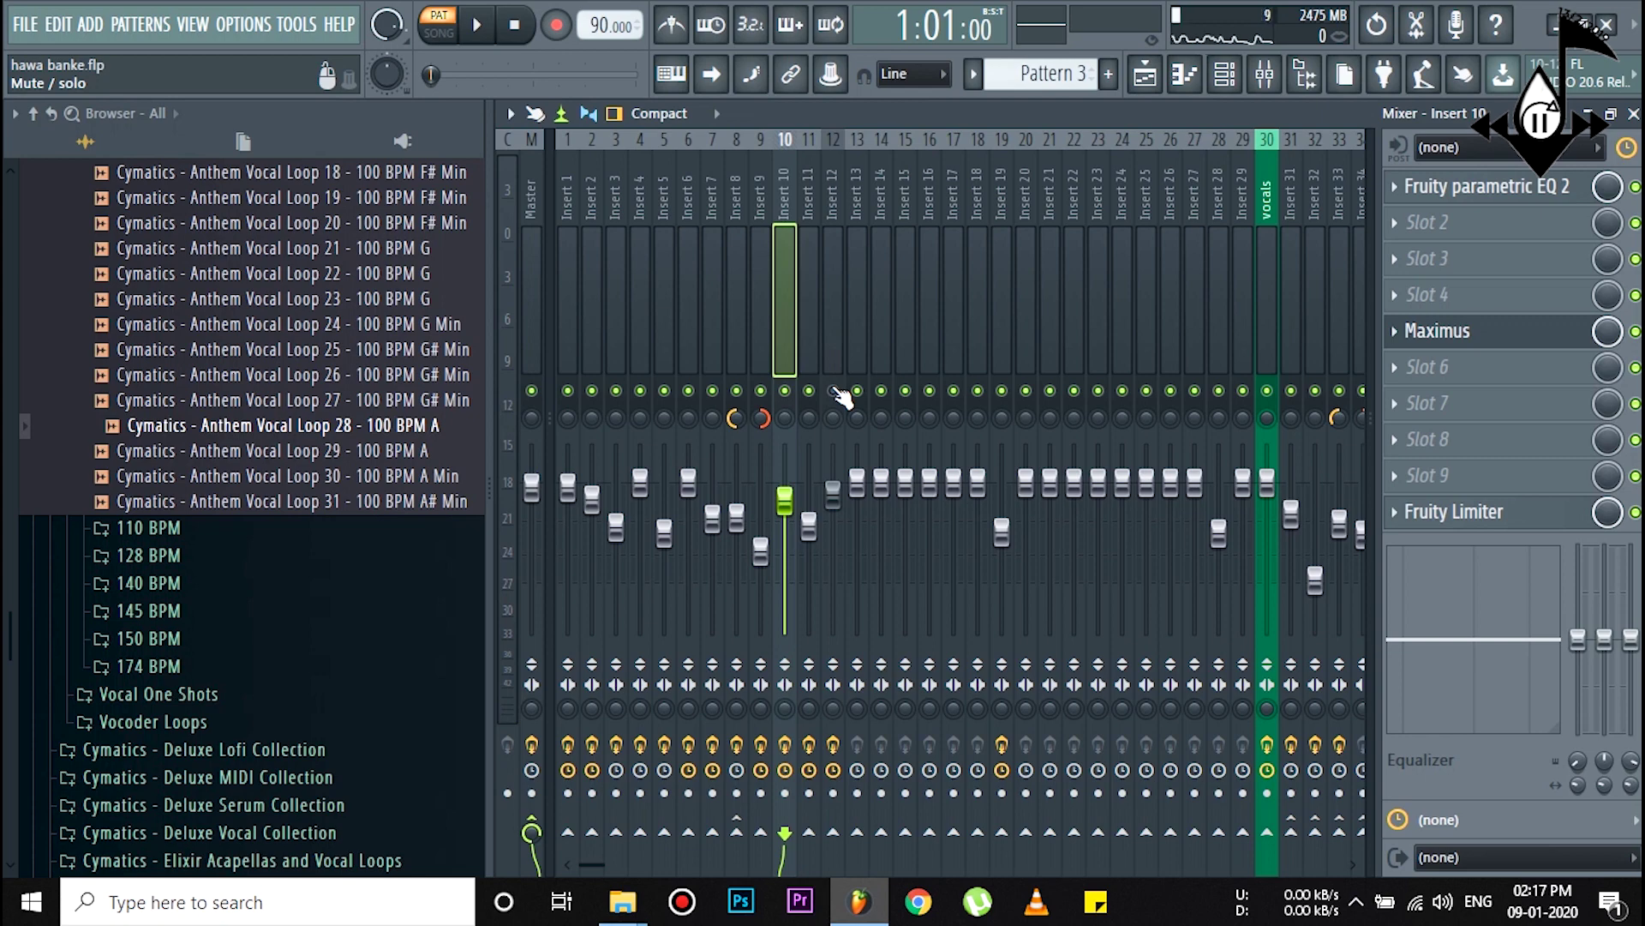
Step: Solo Insert 12 to audition Pattern 3 and view the settings of its Soundgoodizer
{"action": "right_click", "coordinate": [833, 391]}
{"action": "left_click", "coordinate": [832, 308]}
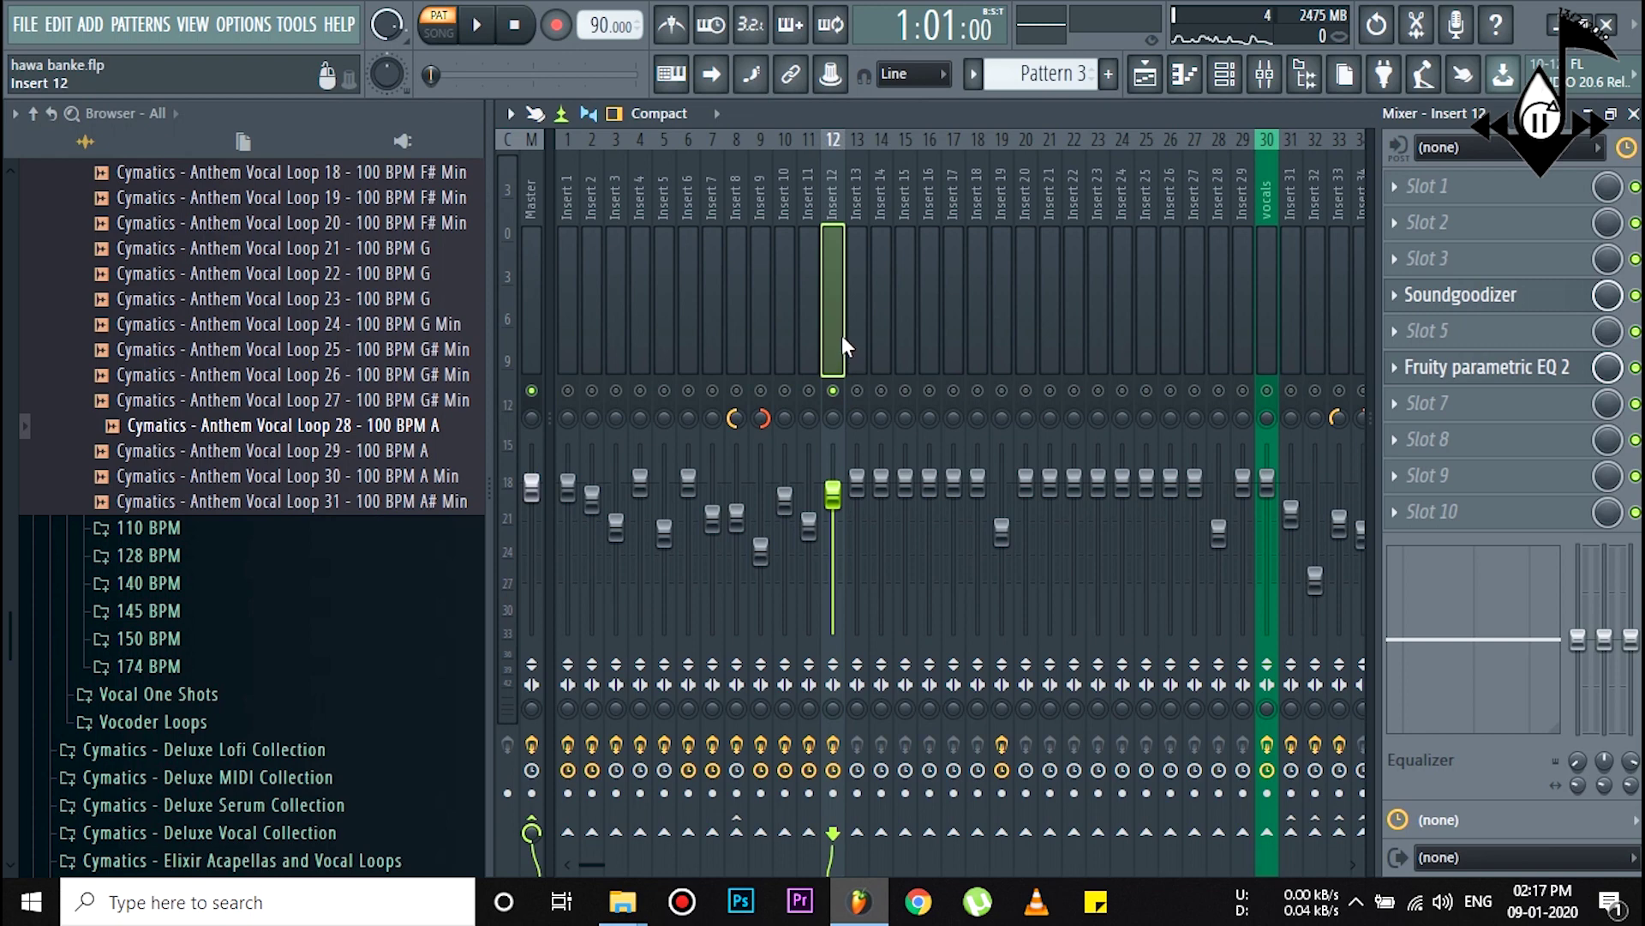
{"action": "key", "text": "space"}
{"action": "key", "text": "space"}
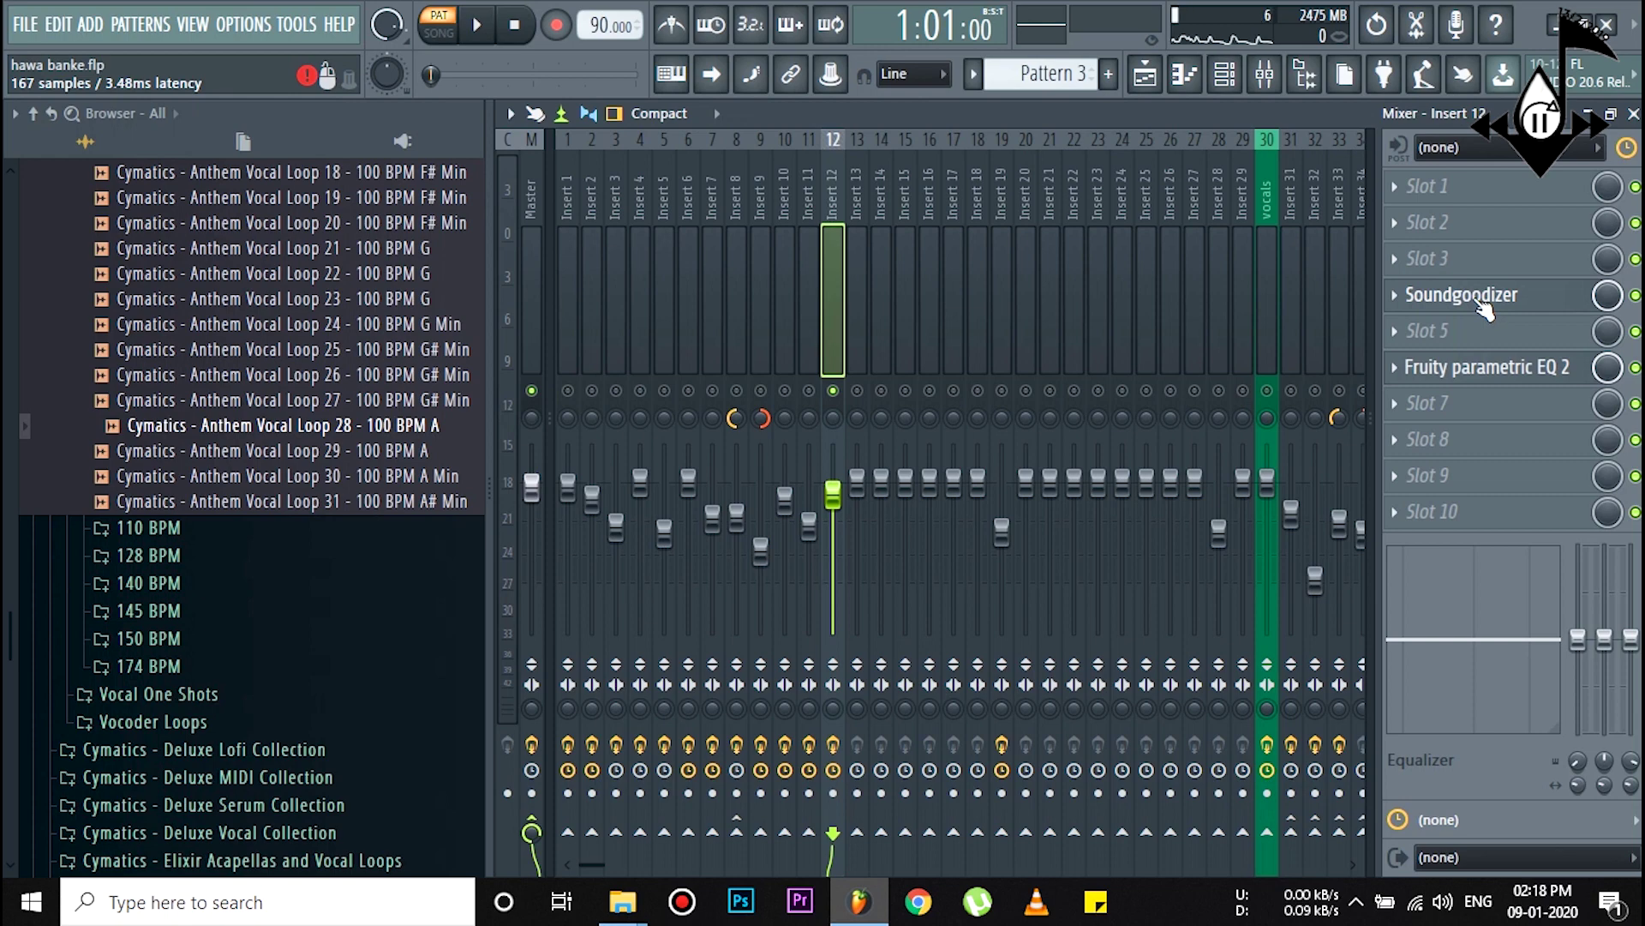
{"action": "left_click", "coordinate": [1487, 300]}
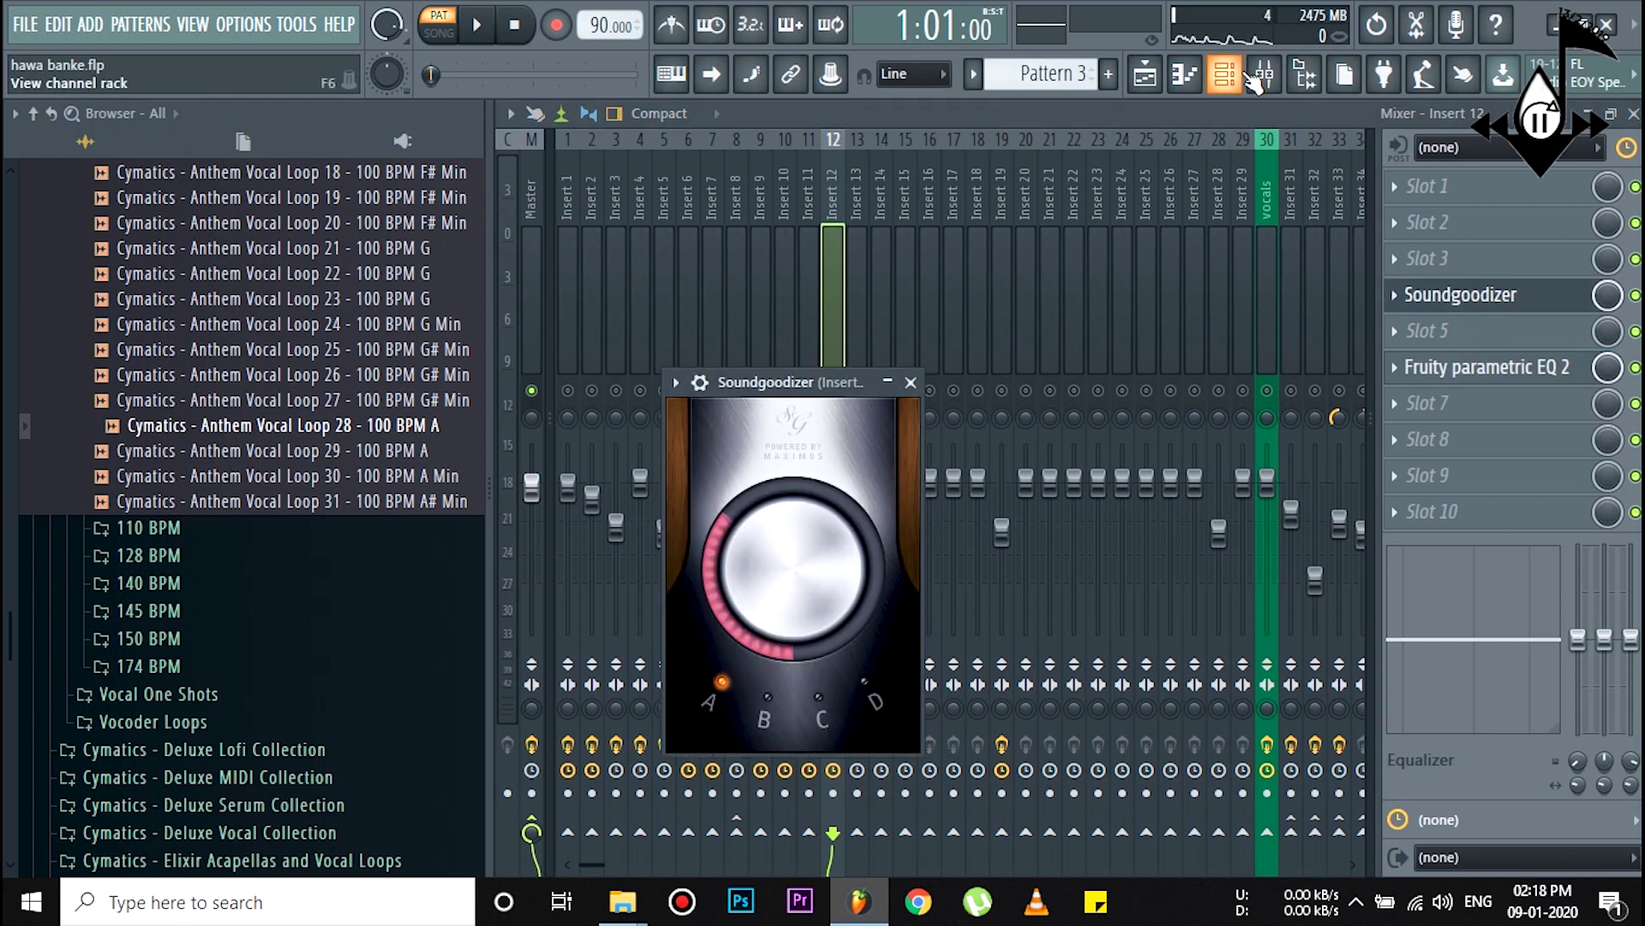
Step: Audition Pattern 3 with the Soundgoodizer on Insert 12 open to observe its effect on the sound
{"action": "left_click", "coordinate": [1226, 76]}
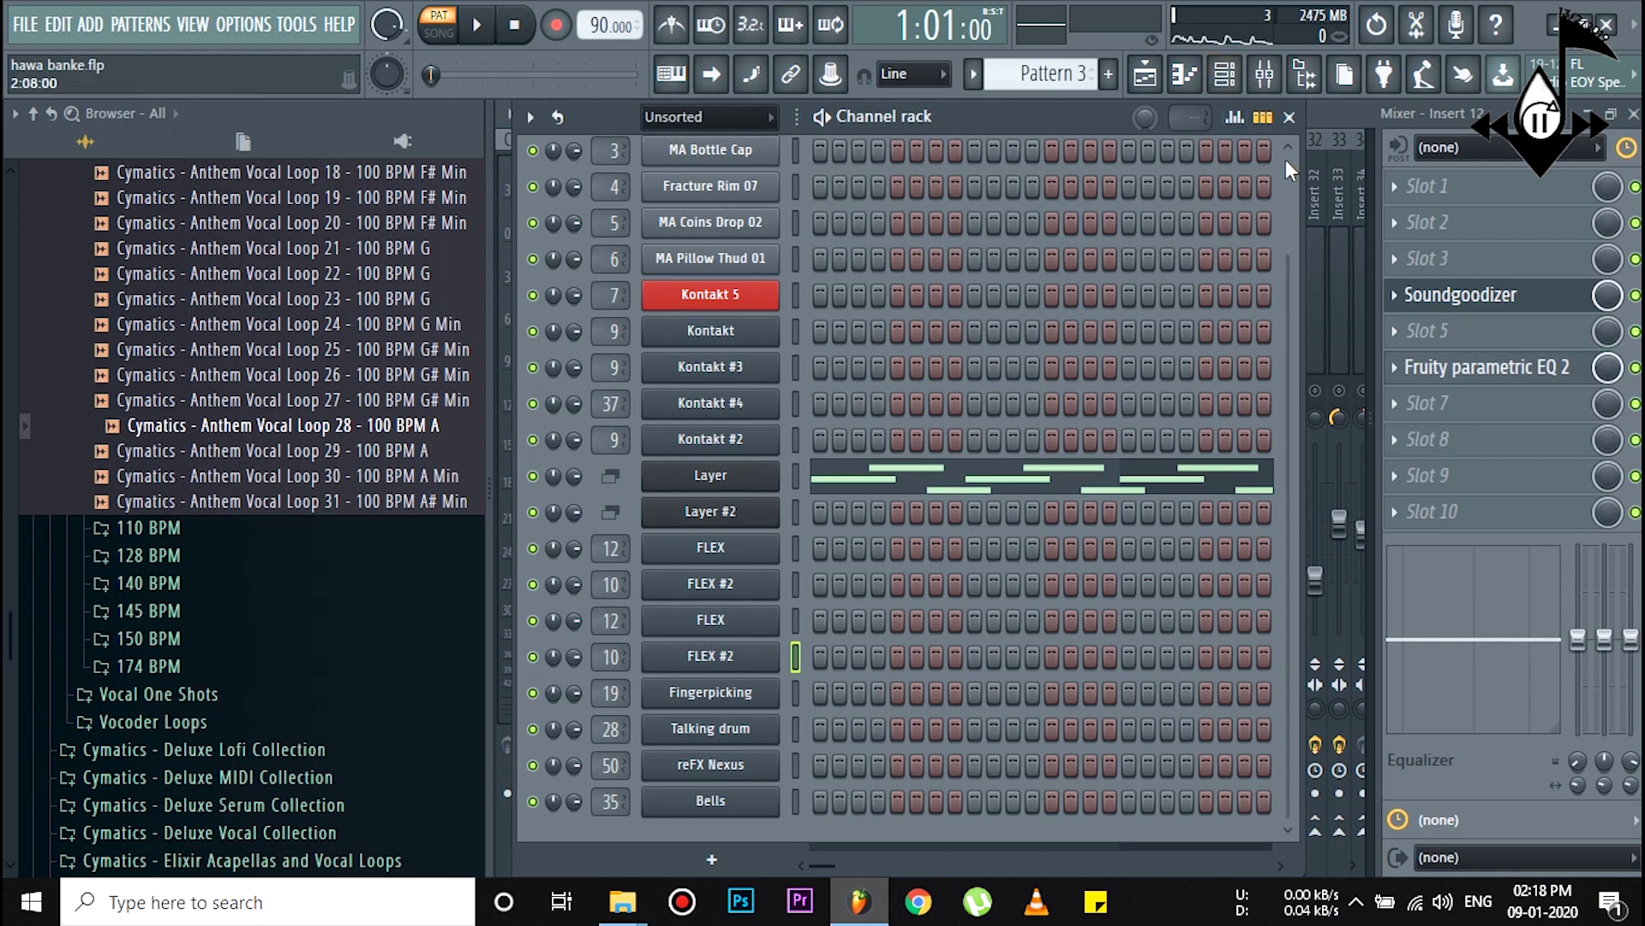
{"action": "left_click", "coordinate": [1355, 106]}
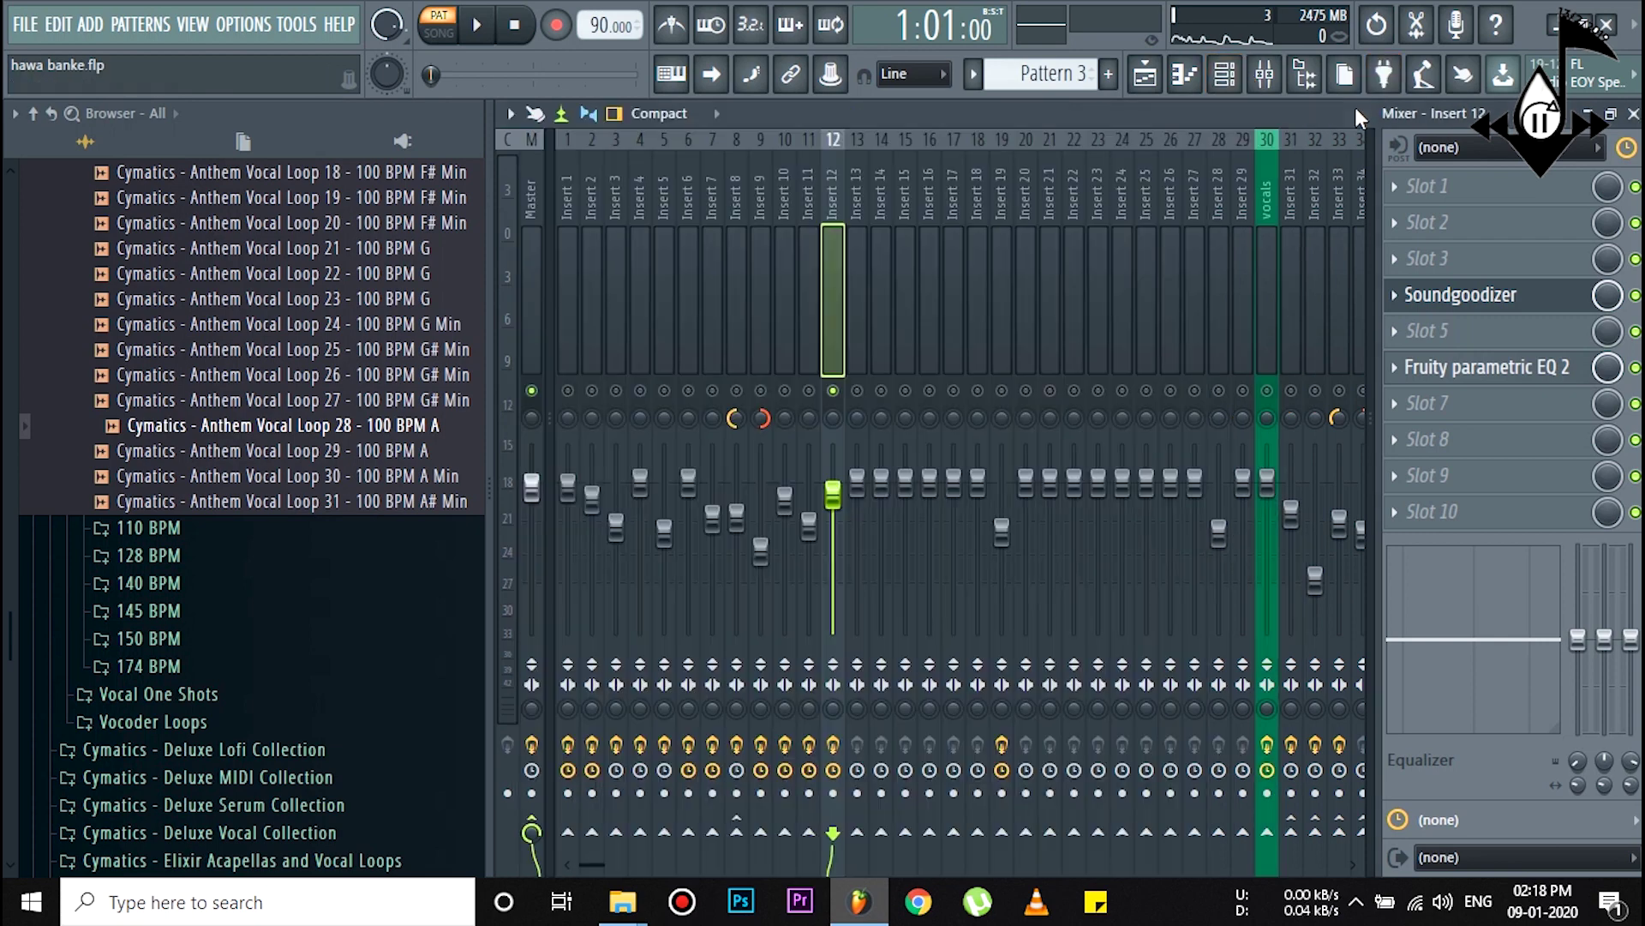
{"action": "left_click", "coordinate": [1513, 296]}
{"action": "key", "text": "space"}
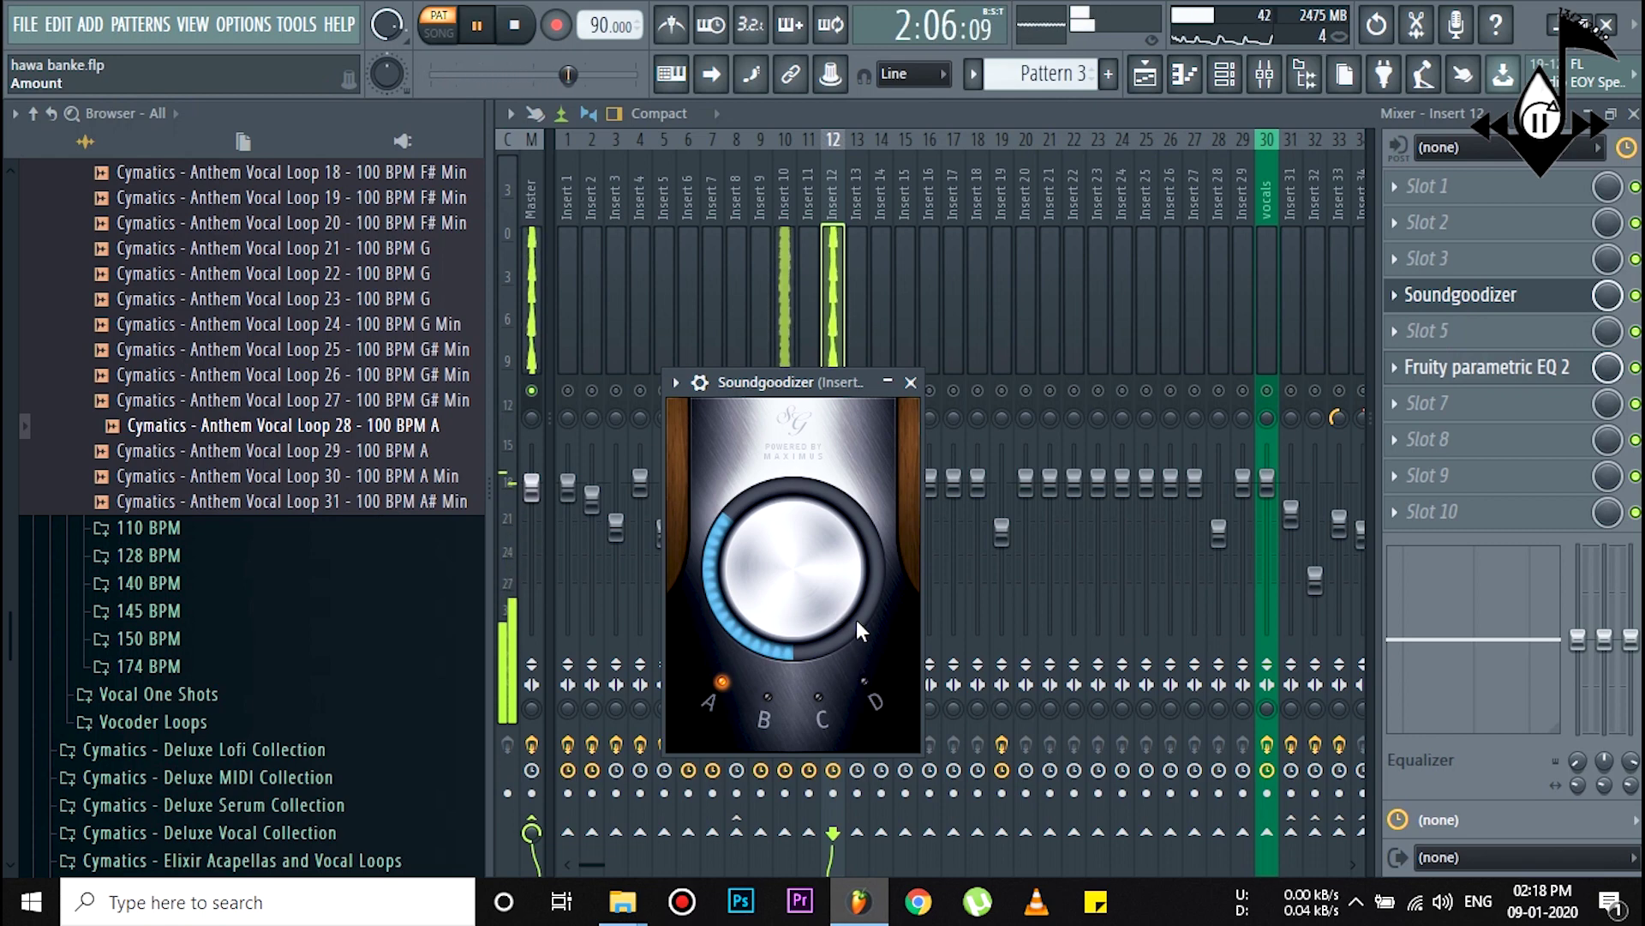
{"action": "key", "text": "space"}
{"action": "left_click", "coordinate": [911, 381]}
Step: Bypass the Soundgoodizer and Fruity parametric EQ 2 on Insert 12 and play Pattern 3 without effects
{"action": "left_click", "coordinate": [1635, 294]}
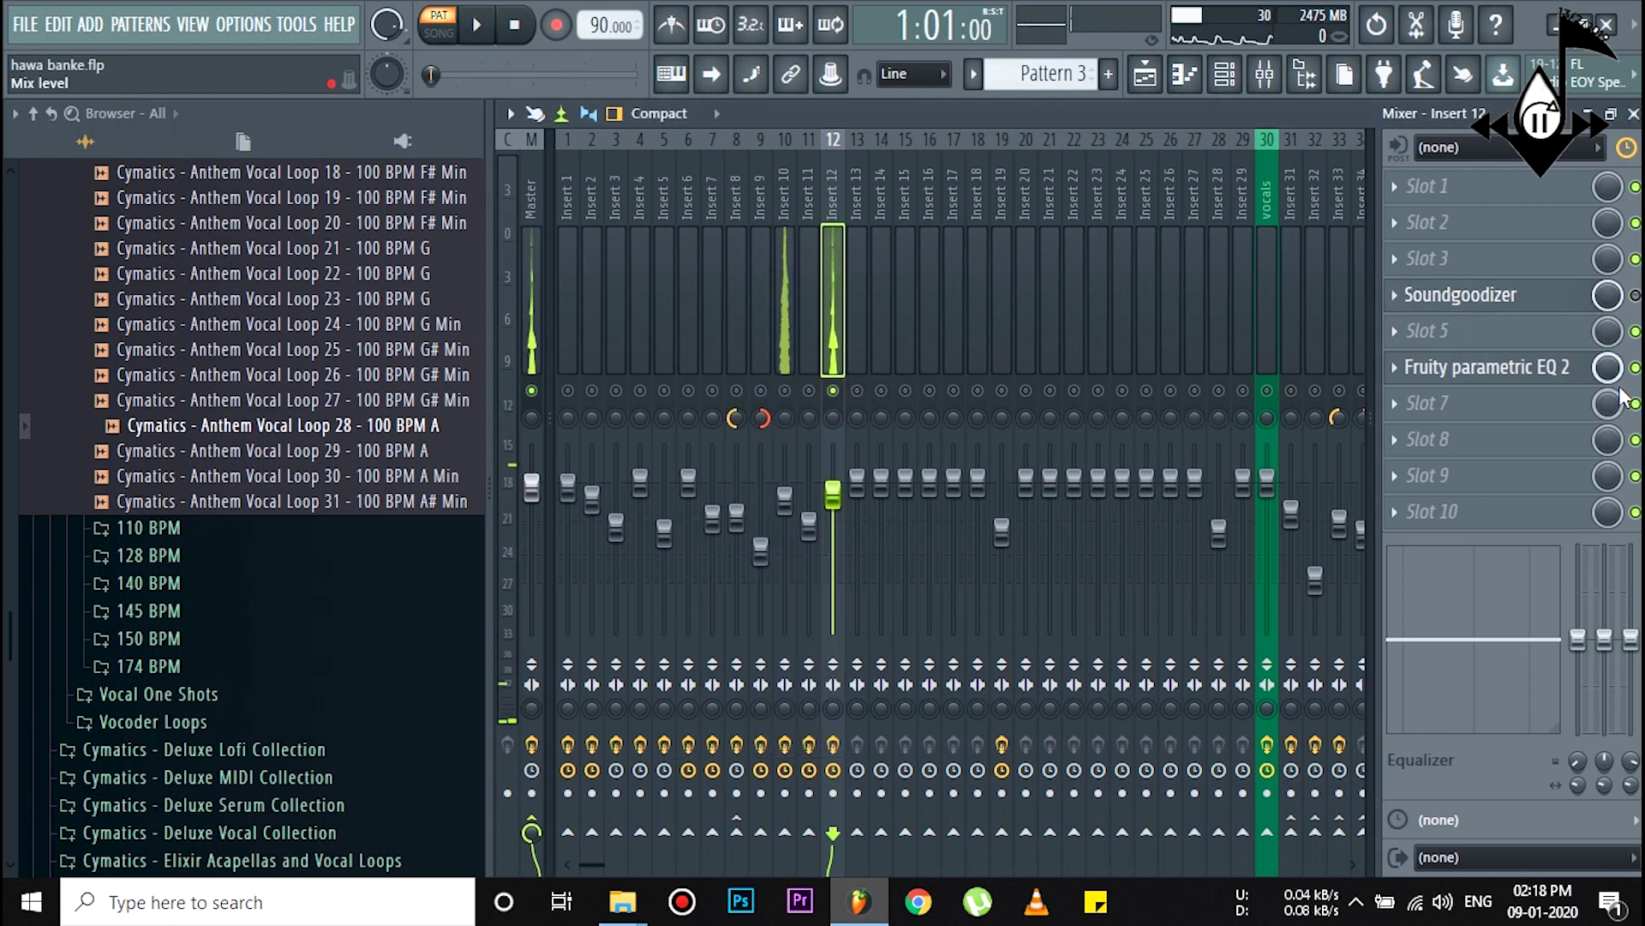
{"action": "left_click", "coordinate": [1635, 367]}
{"action": "key", "text": "space"}
{"action": "key", "text": "space"}
Step: Re-enable the Soundgoodizer on Insert 12 and listen to Pattern 3 through it alone
{"action": "left_click", "coordinate": [1635, 294]}
{"action": "left_click", "coordinate": [1515, 300]}
{"action": "key", "text": "space"}
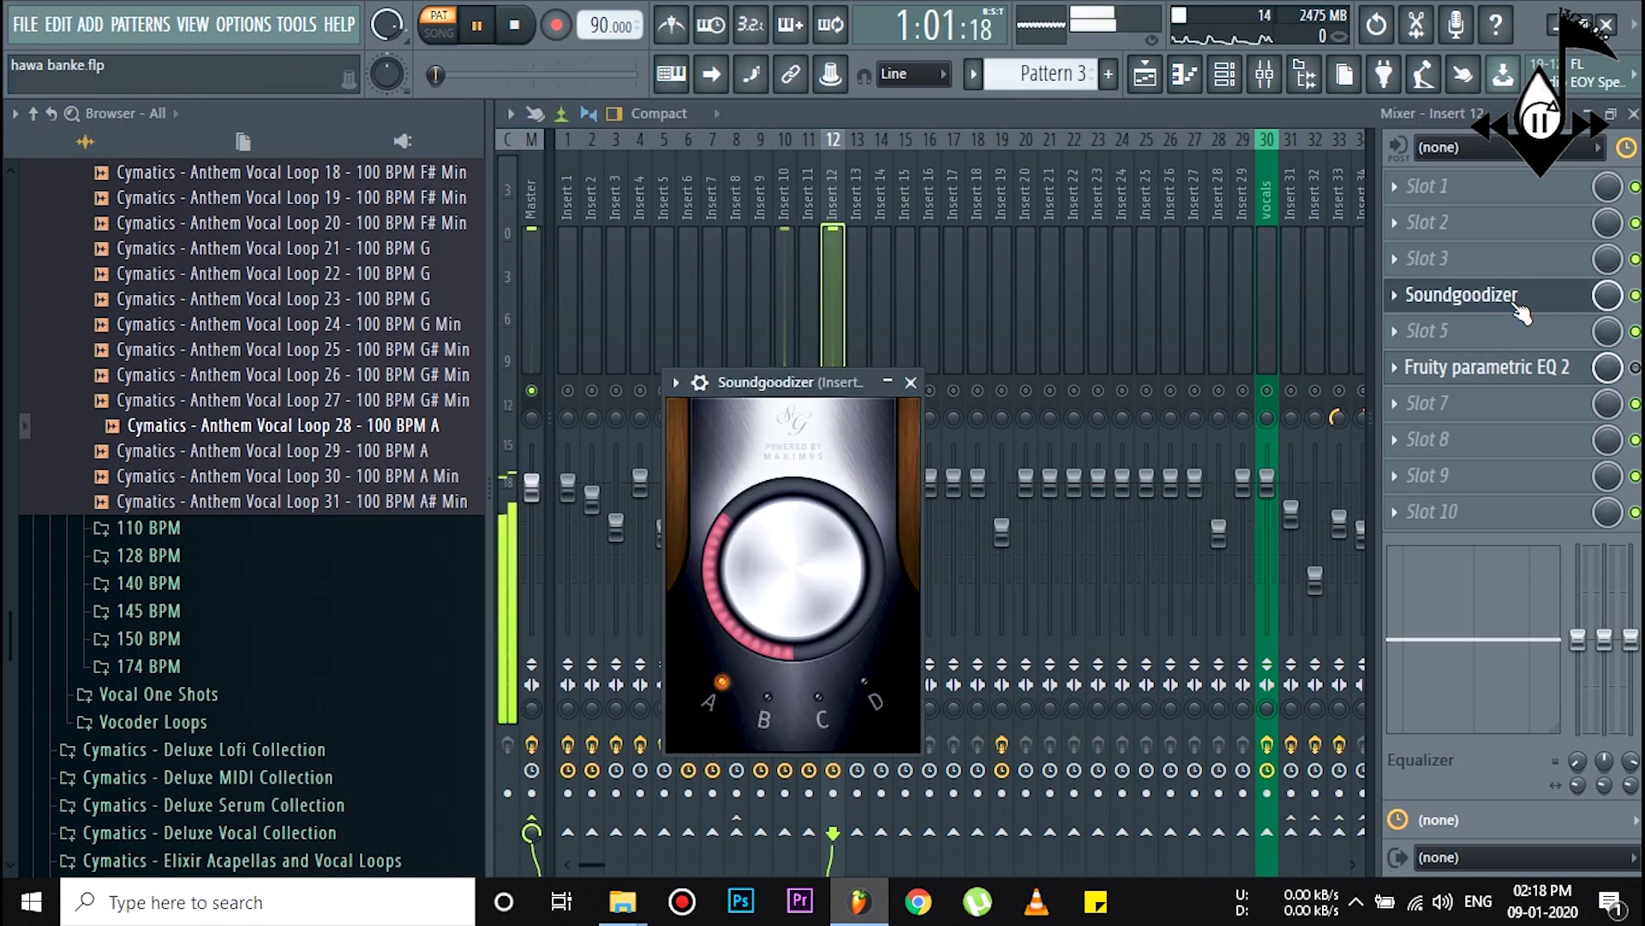
{"action": "key", "text": "space"}
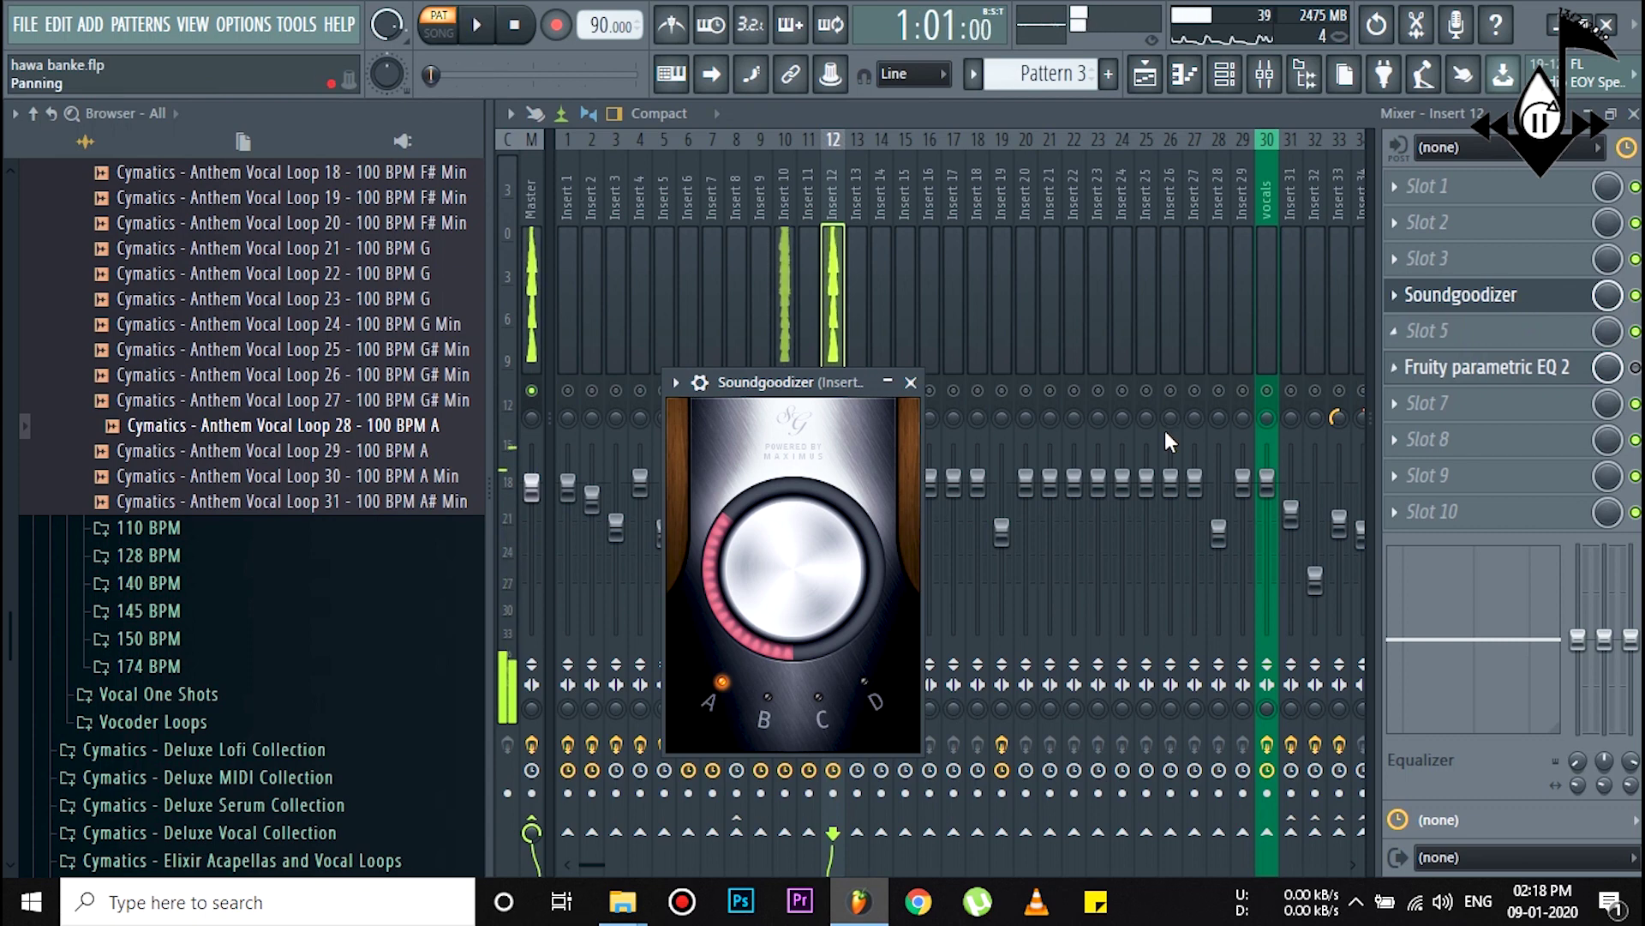
{"action": "left_click", "coordinate": [911, 382]}
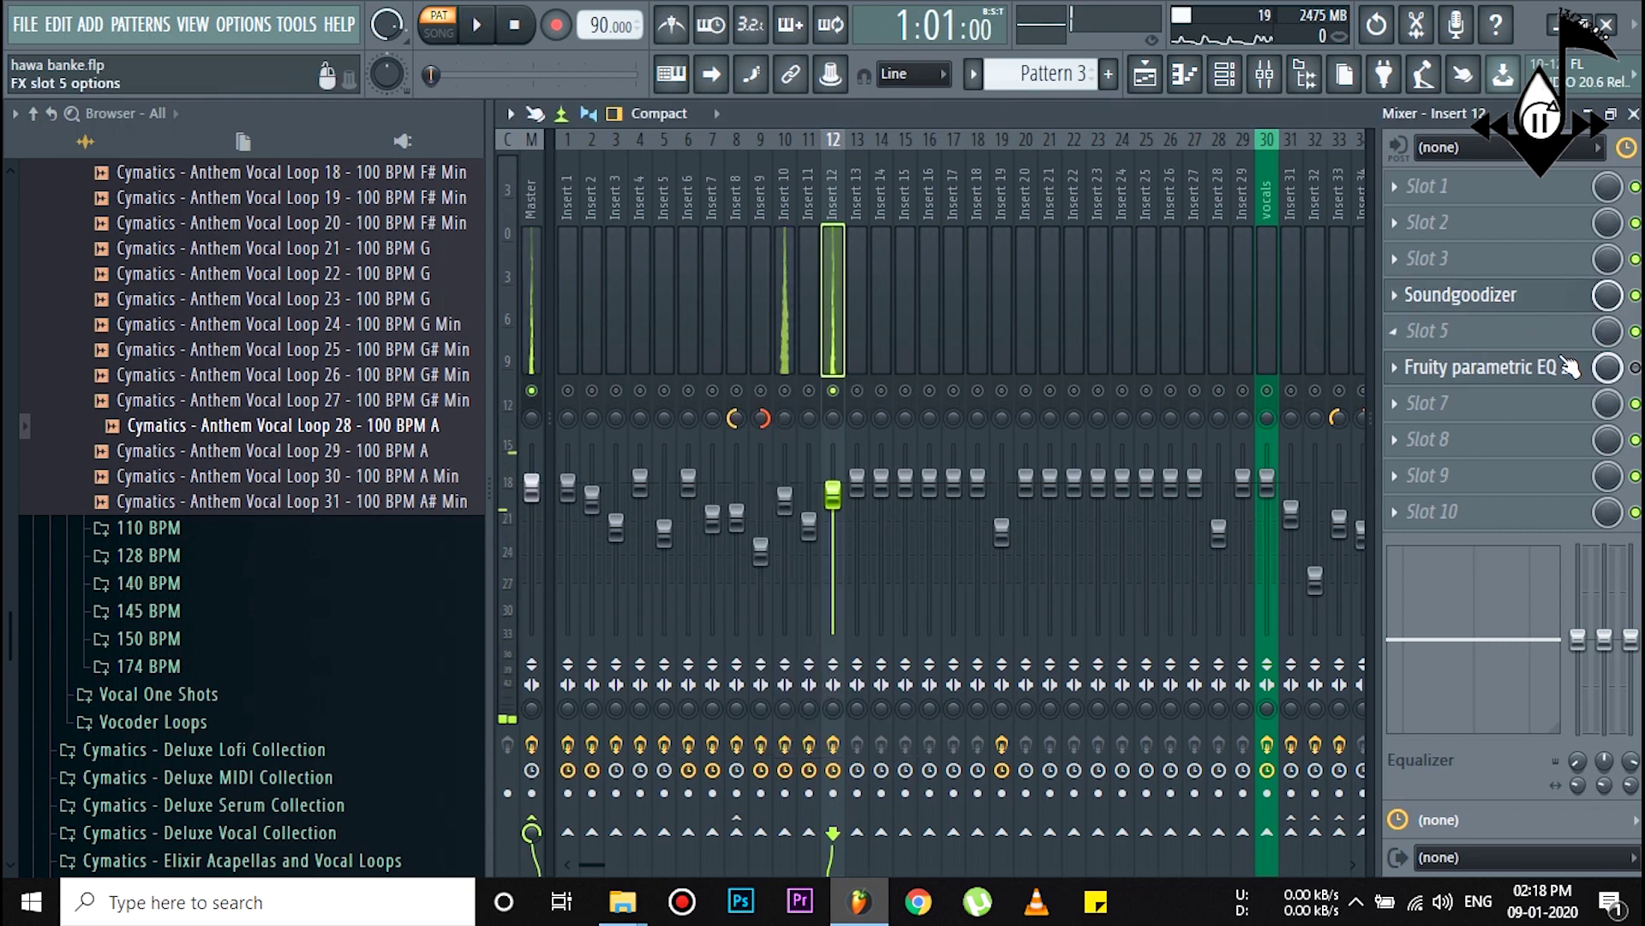
Step: Examine the Fruity parametric EQ 2 curve on Insert 12, re-enable the effect, and play Pattern 3 through it
{"action": "left_click", "coordinate": [1486, 367]}
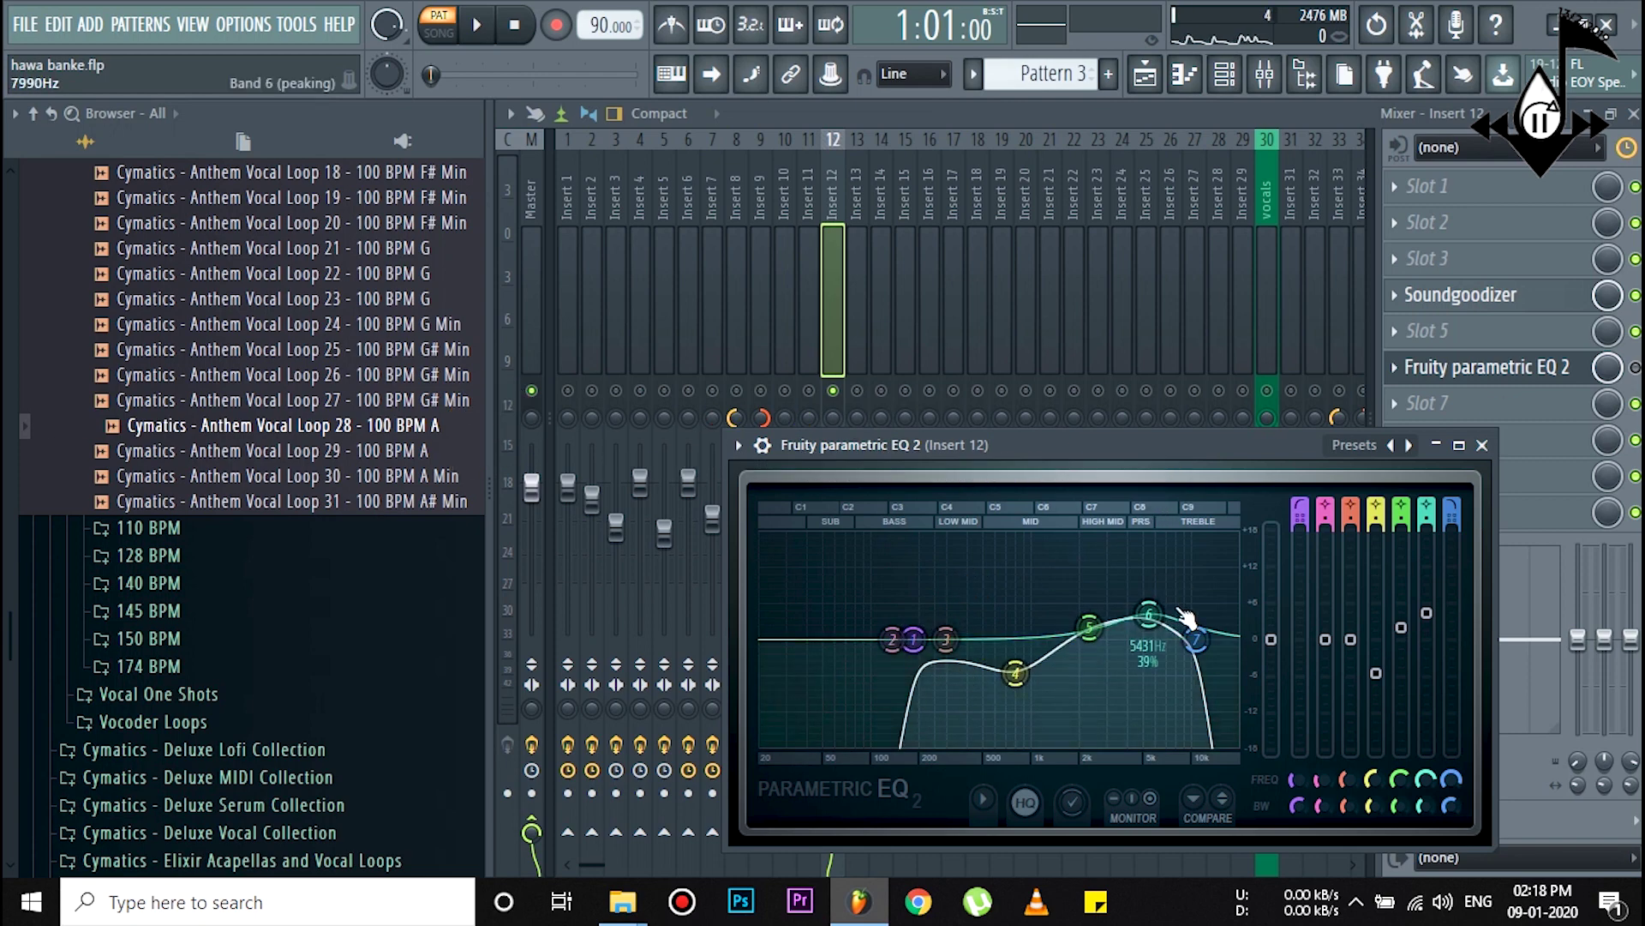
{"action": "left_click", "coordinate": [1482, 444]}
{"action": "key", "text": "space"}
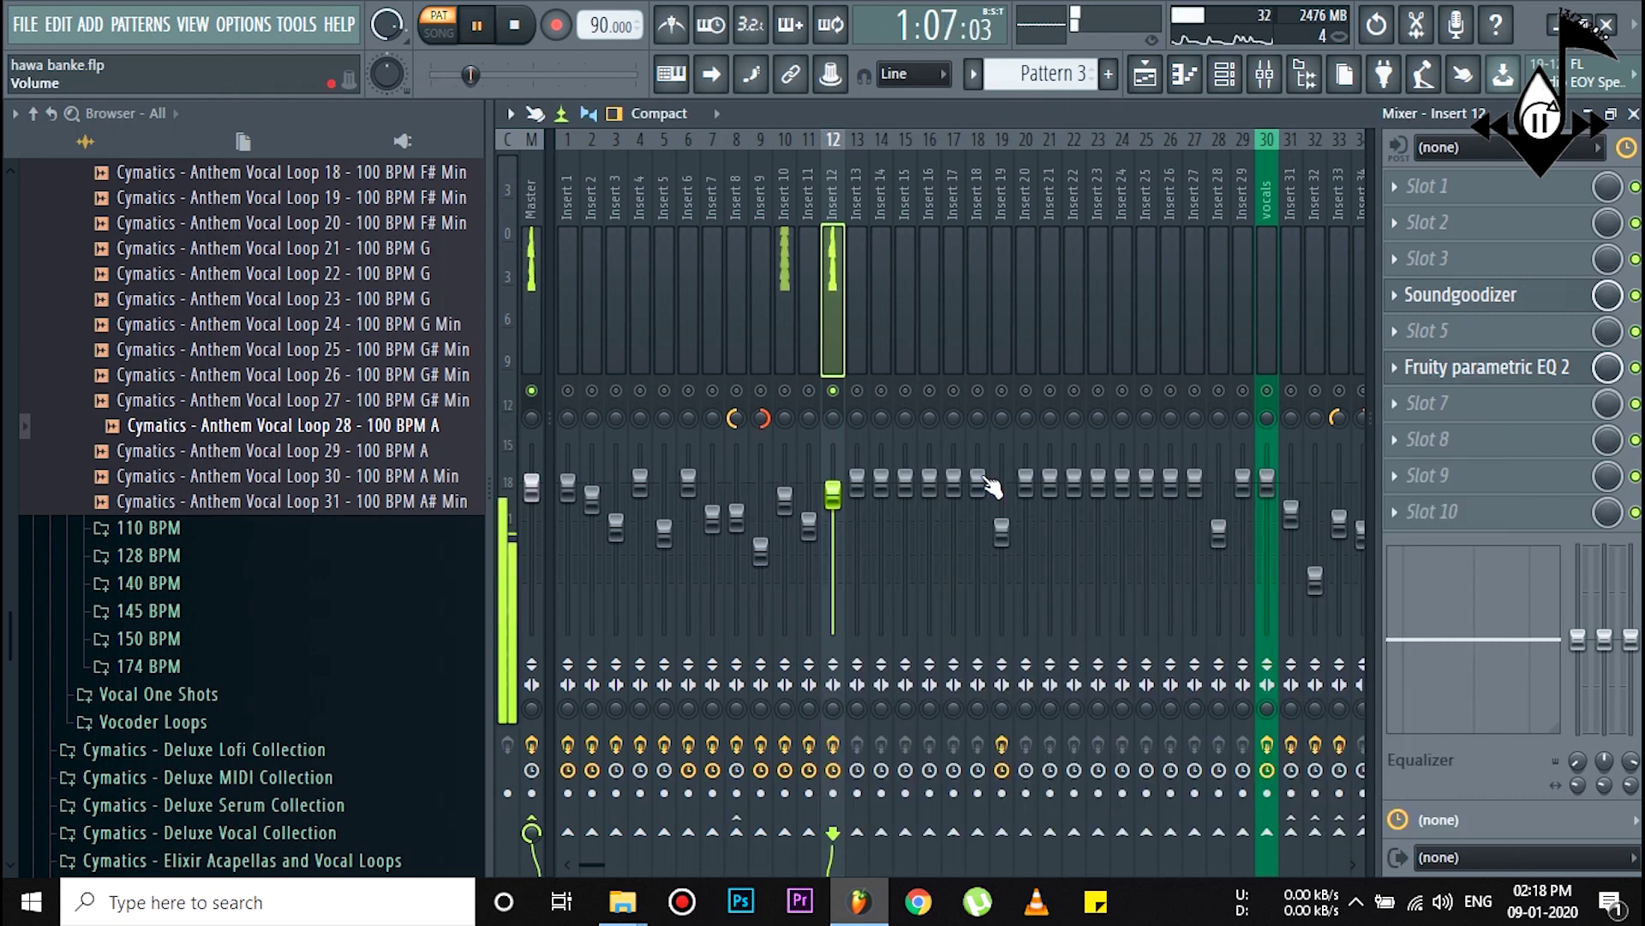
Step: Unmute Insert 10 alongside Insert 12 and listen to both layers of Pattern 3 together
{"action": "left_click", "coordinate": [786, 391]}
{"action": "key", "text": "space"}
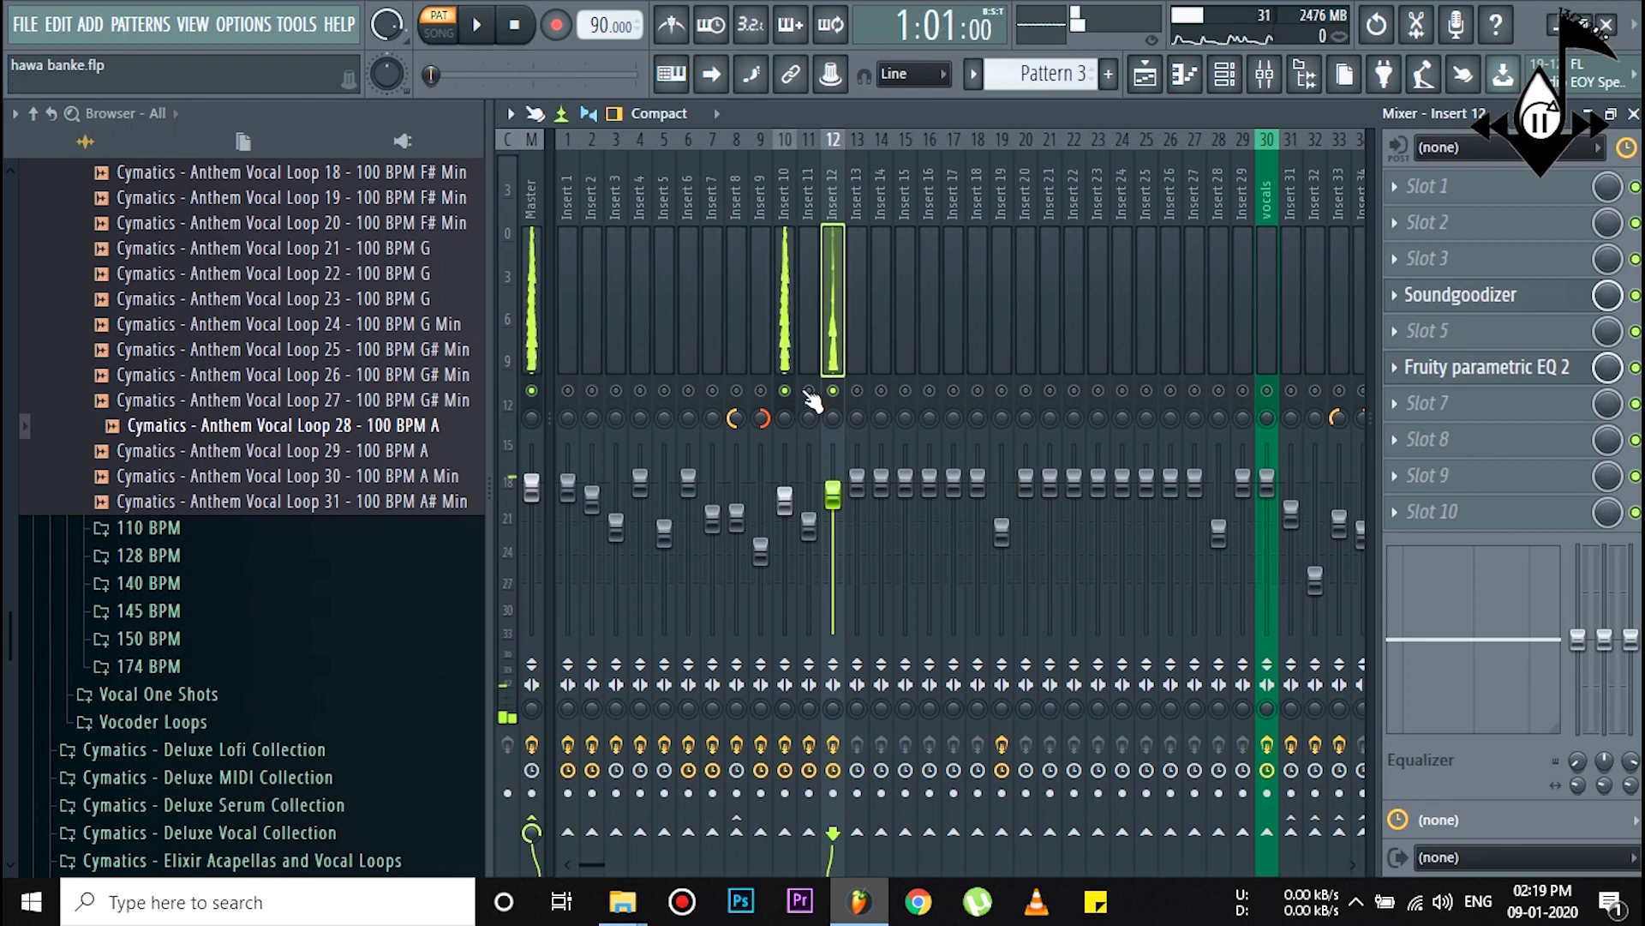
{"action": "key", "text": "space"}
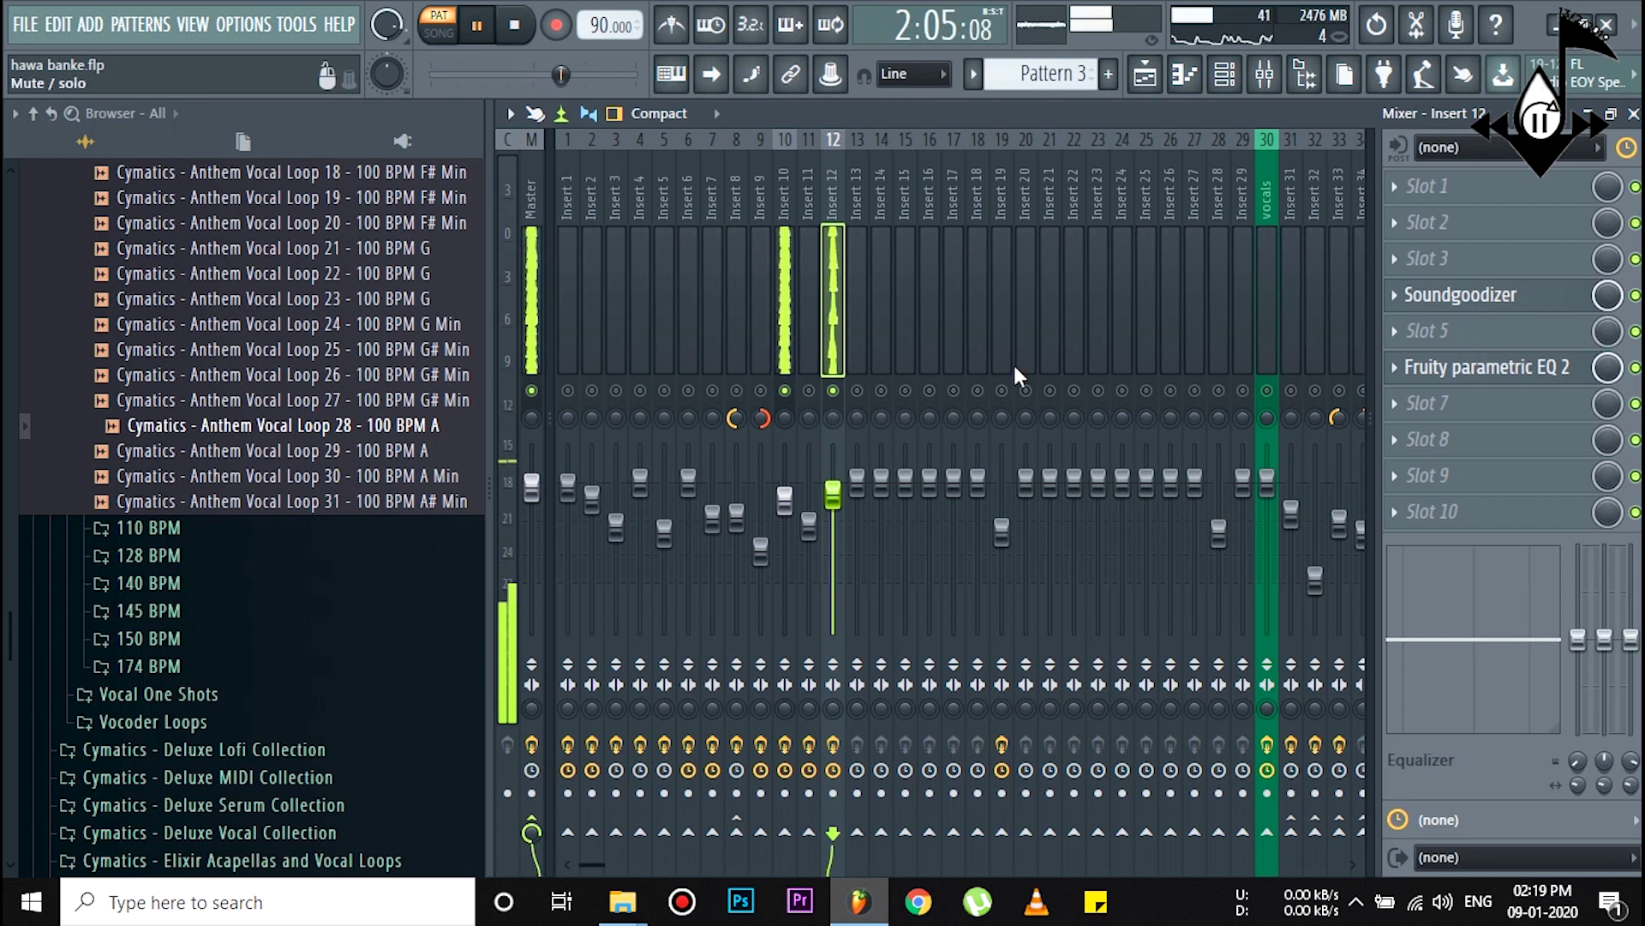
{"action": "key", "text": "space"}
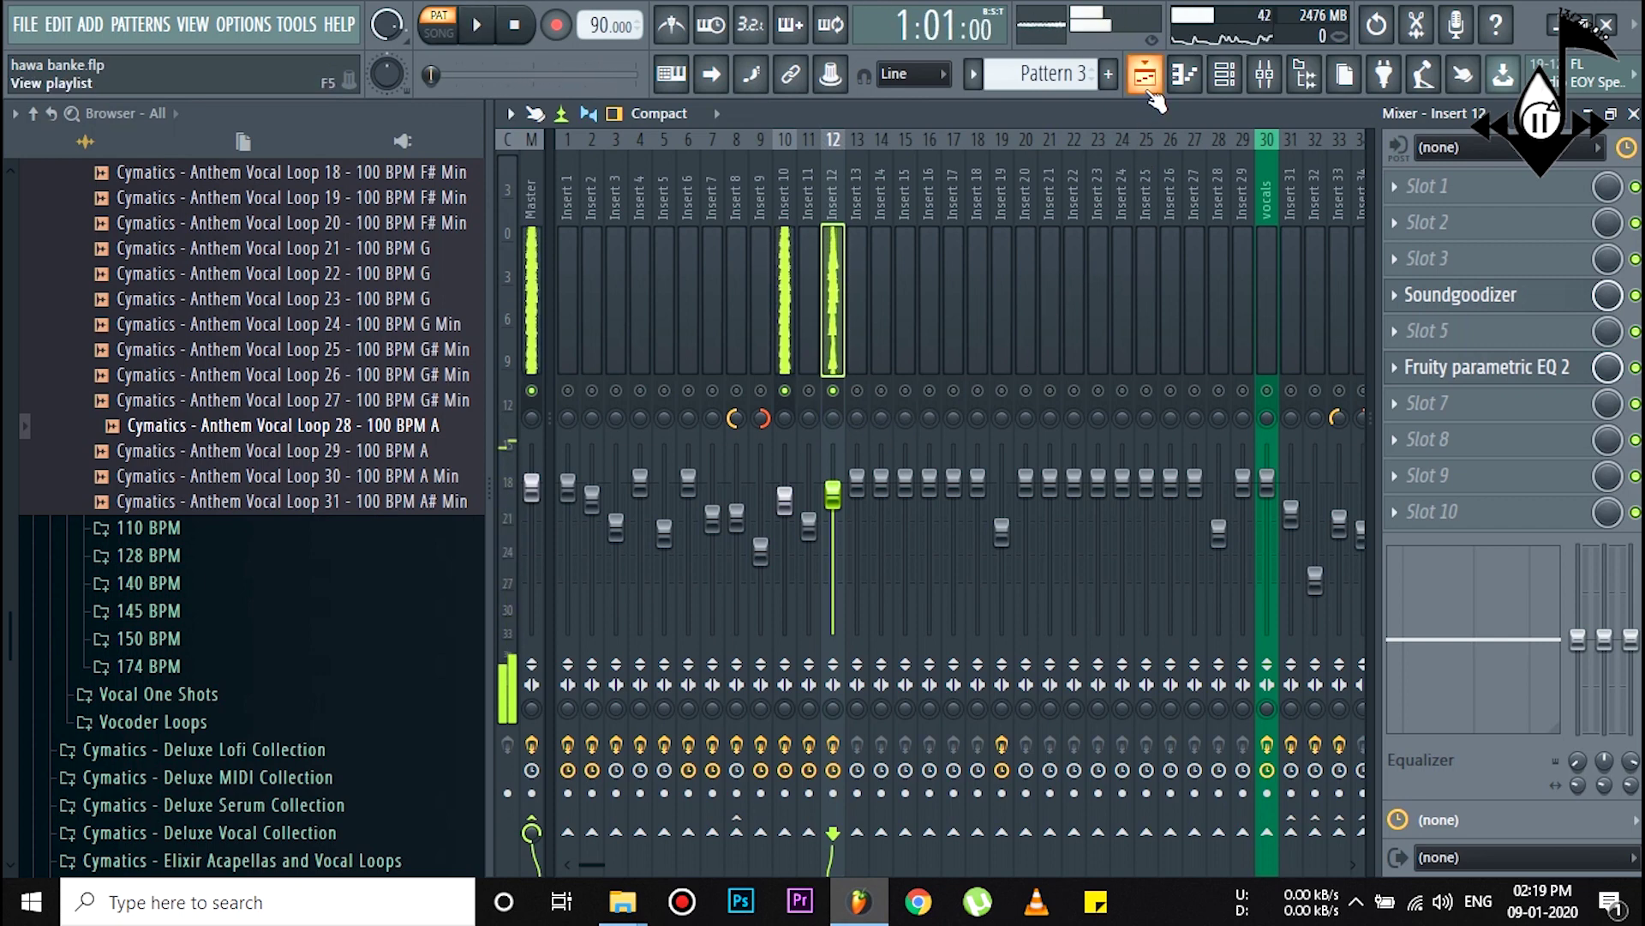
Step: Solo Track 1 in the playlist with the song position at bar 3, and select its Pattern 1 clip
{"action": "left_click", "coordinate": [1145, 74]}
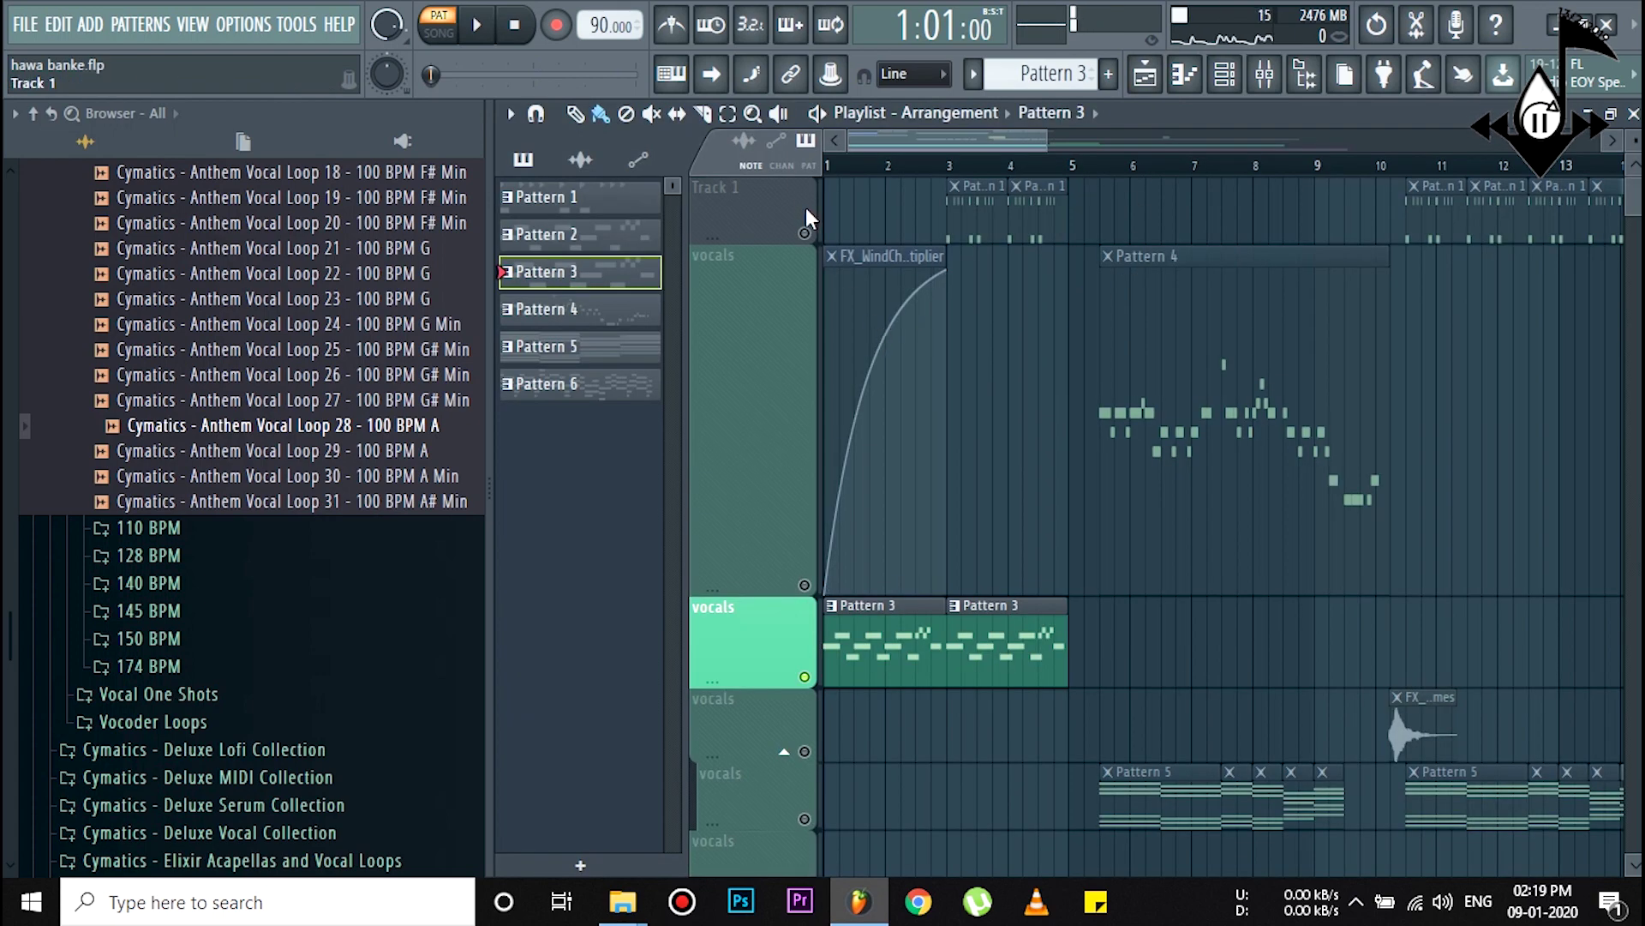
{"action": "left_click", "coordinate": [803, 233]}
{"action": "left_click", "coordinate": [949, 168]}
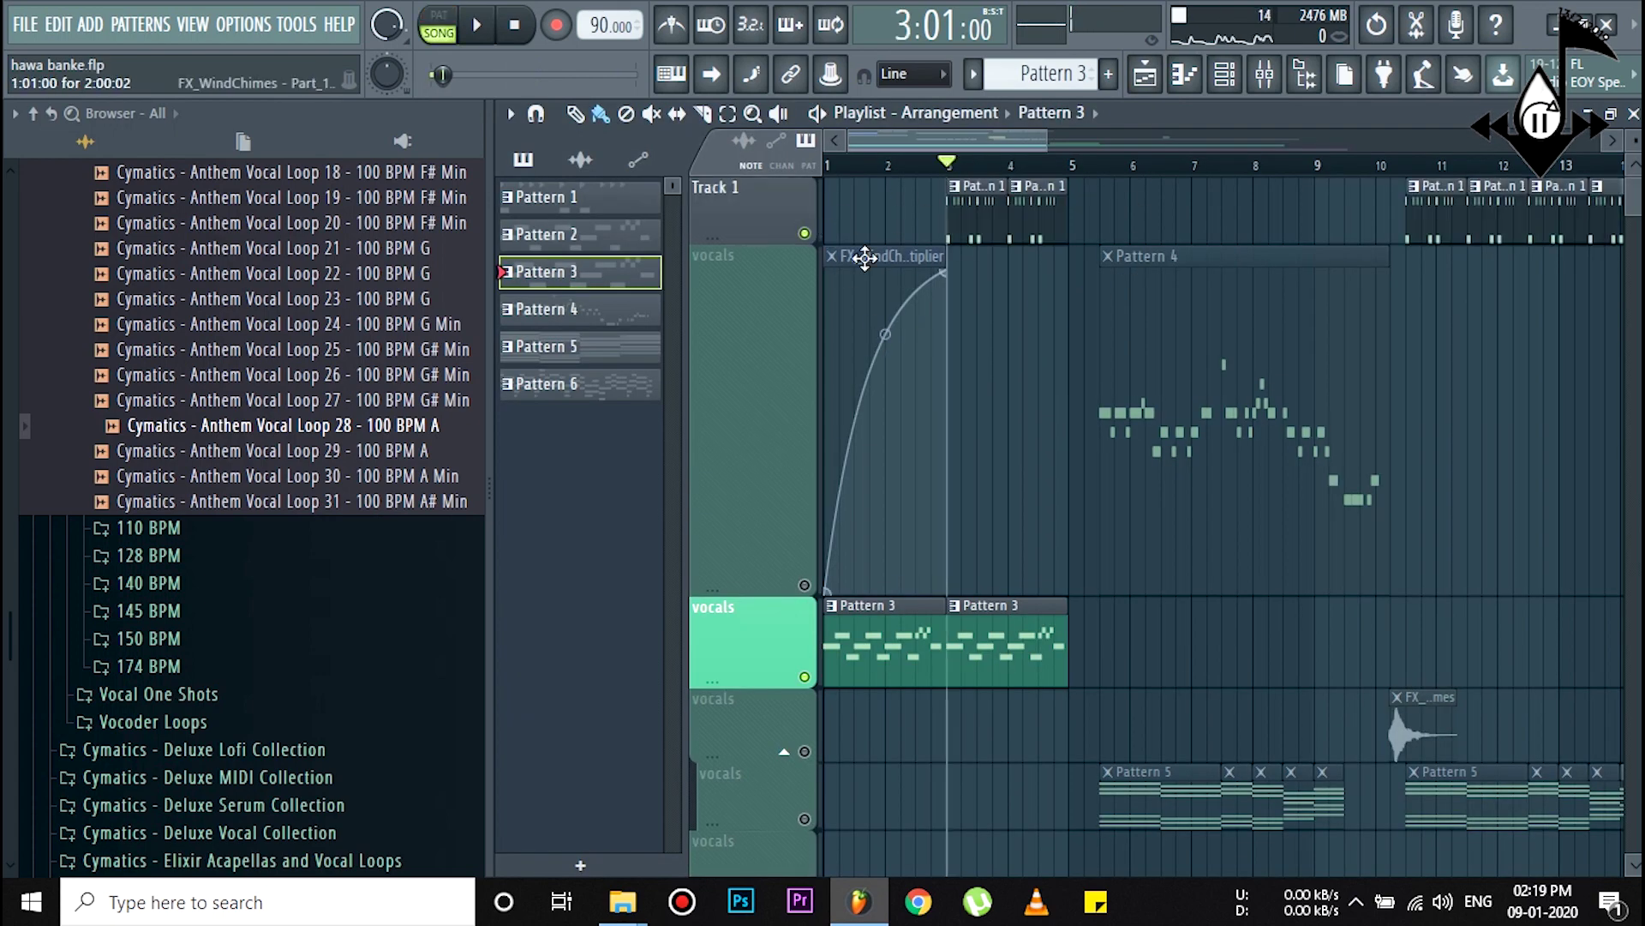
{"action": "right_click", "coordinate": [804, 234]}
{"action": "left_click", "coordinate": [966, 218]}
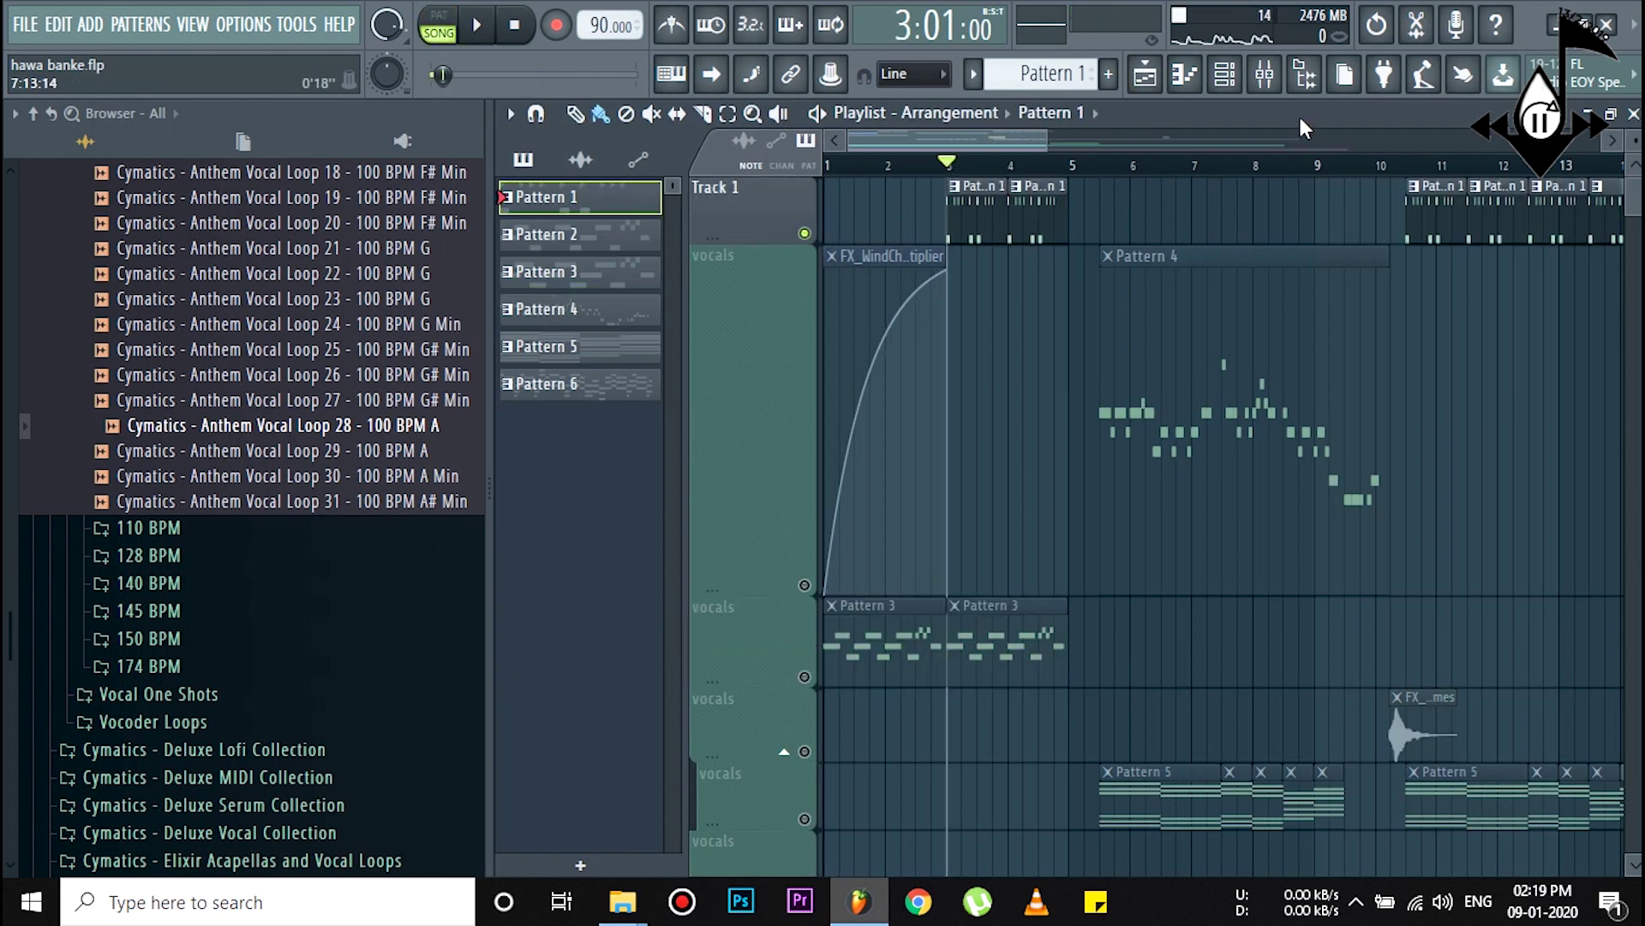
Step: Examine the drum step sequence of Pattern 1 in the channel rack and start its playback
{"action": "left_click", "coordinate": [1225, 73]}
{"action": "scroll", "coordinate": [851, 325], "scroll_direction": "up", "scroll_amount": 1}
{"action": "scroll", "coordinate": [849, 317], "scroll_direction": "up", "scroll_amount": 2}
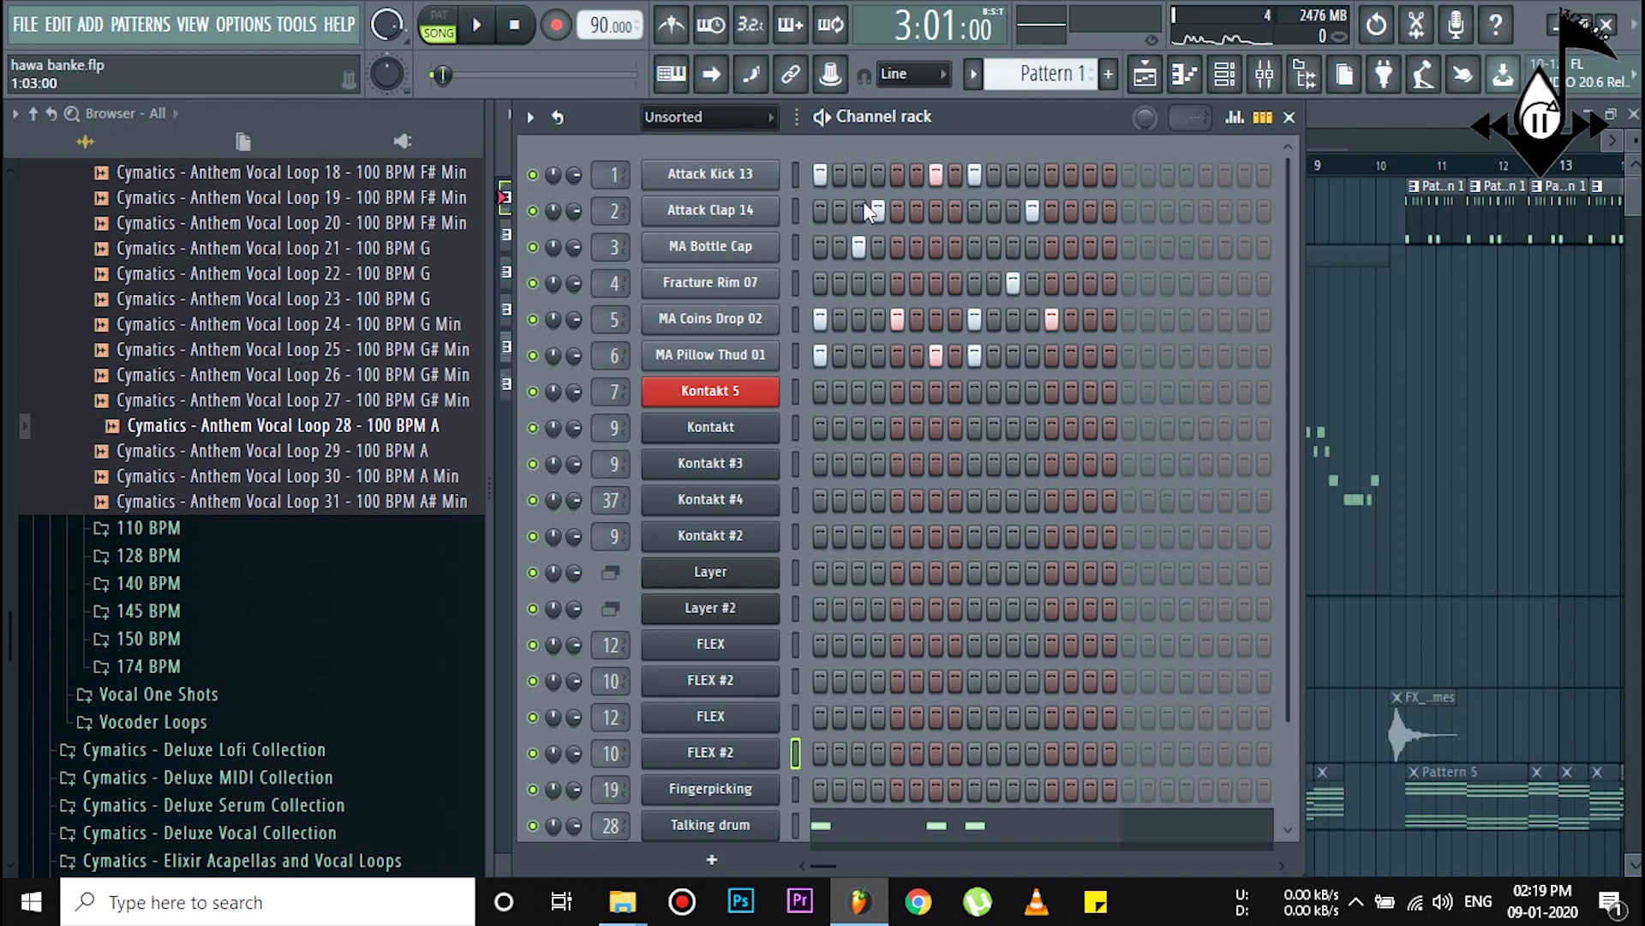
{"action": "left_click", "coordinate": [823, 117]}
{"action": "key", "text": "space"}
Step: Unmute all mixer inserts and play the full Pattern 1 in pattern mode
{"action": "left_click", "coordinate": [1264, 73]}
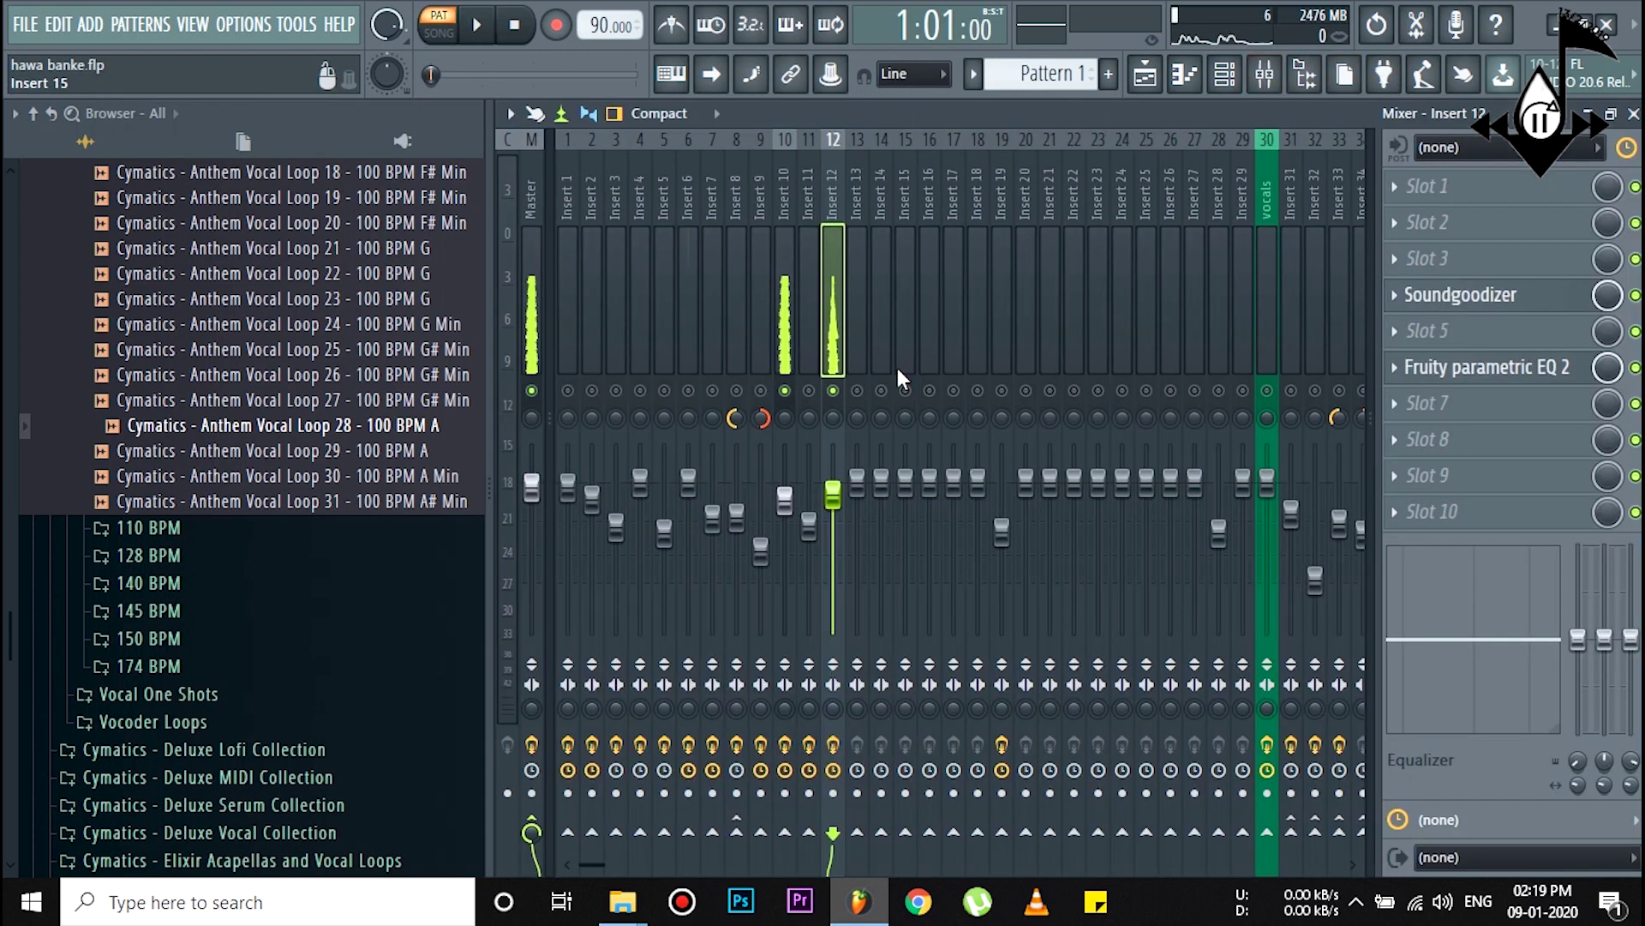
{"action": "key", "text": "F6"}
{"action": "left_click", "coordinate": [821, 117]}
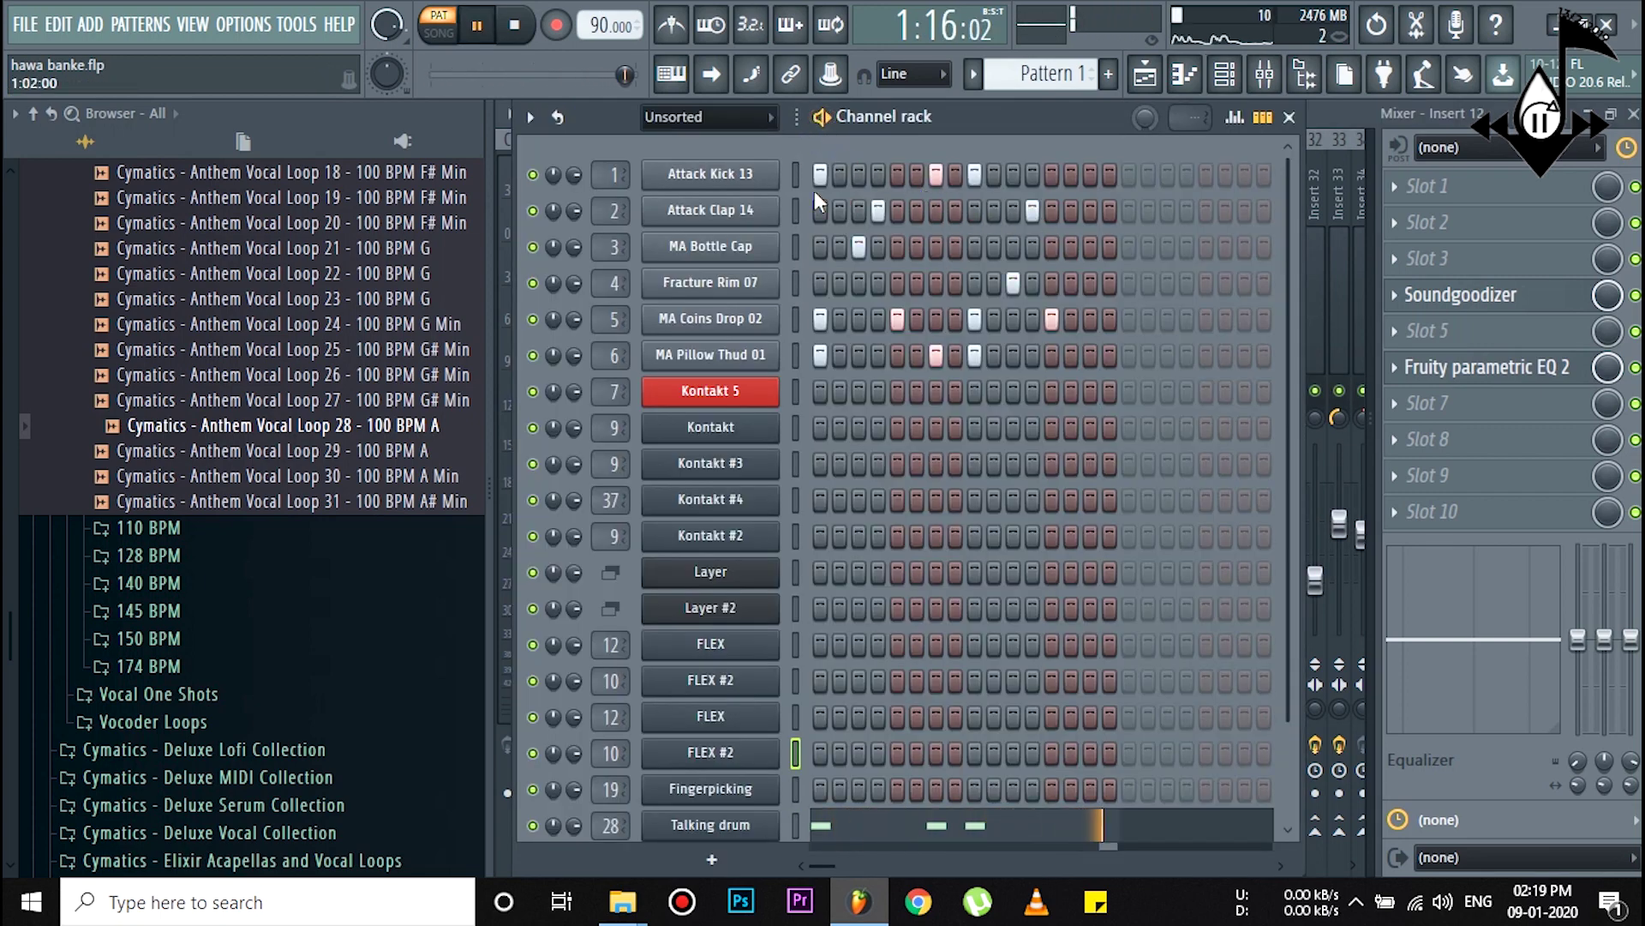
{"action": "key", "text": "space"}
Step: Select mixer Insert 1 and play Pattern 1 while watching which inserts receive signal
{"action": "key", "text": "F9"}
{"action": "left_click", "coordinate": [565, 239]}
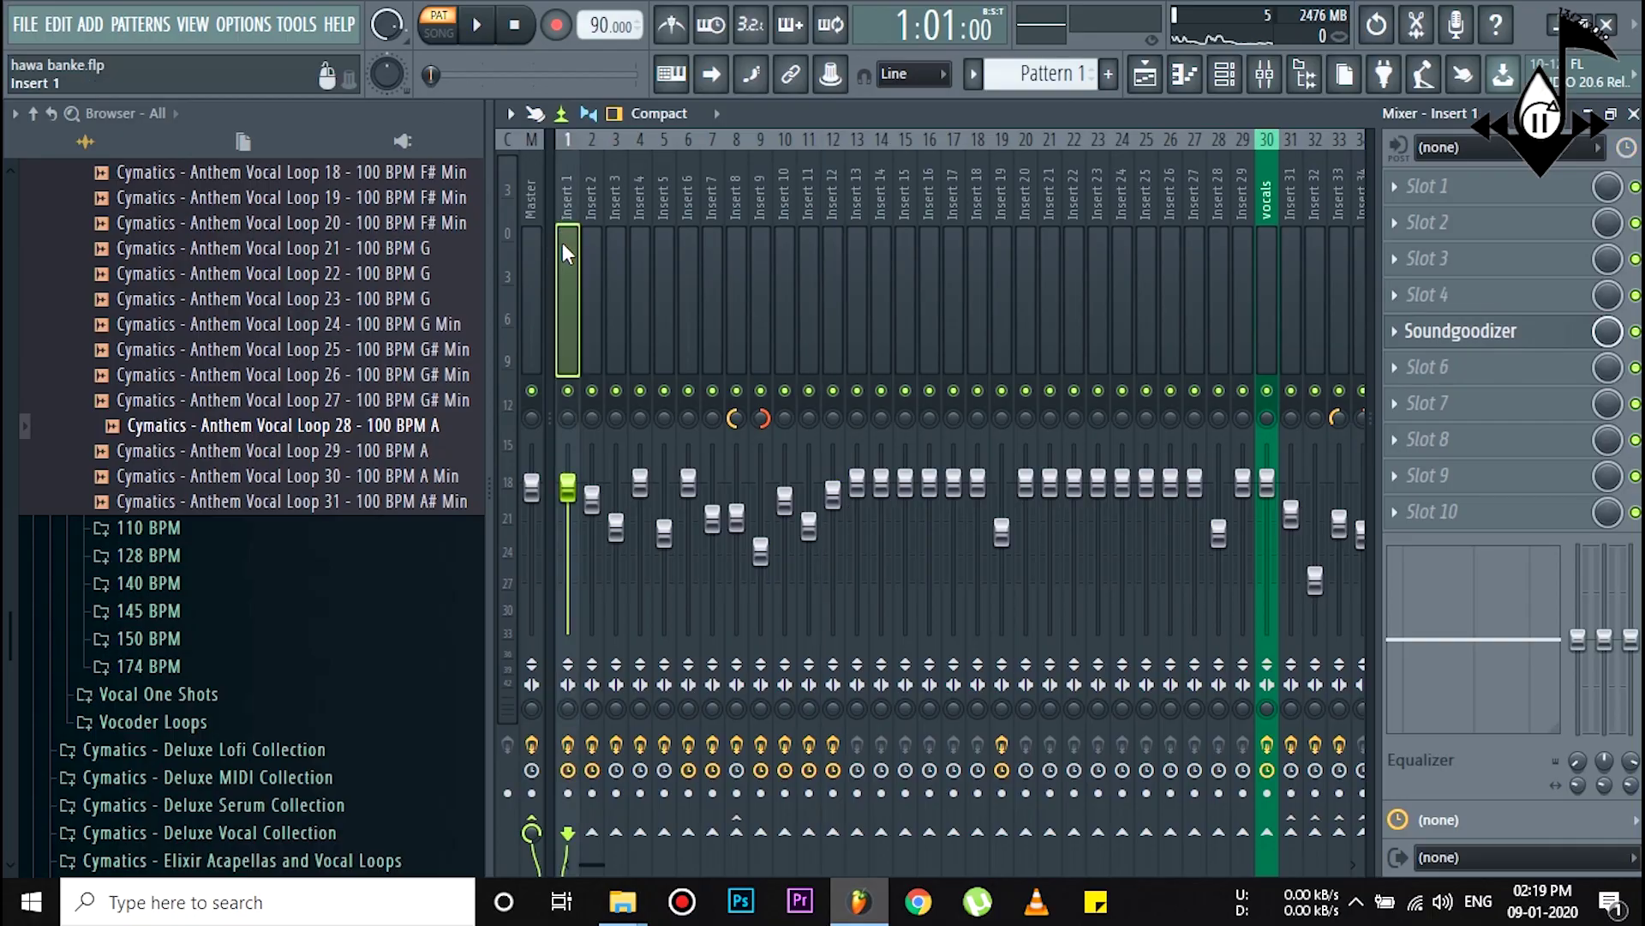
{"action": "key", "text": "space"}
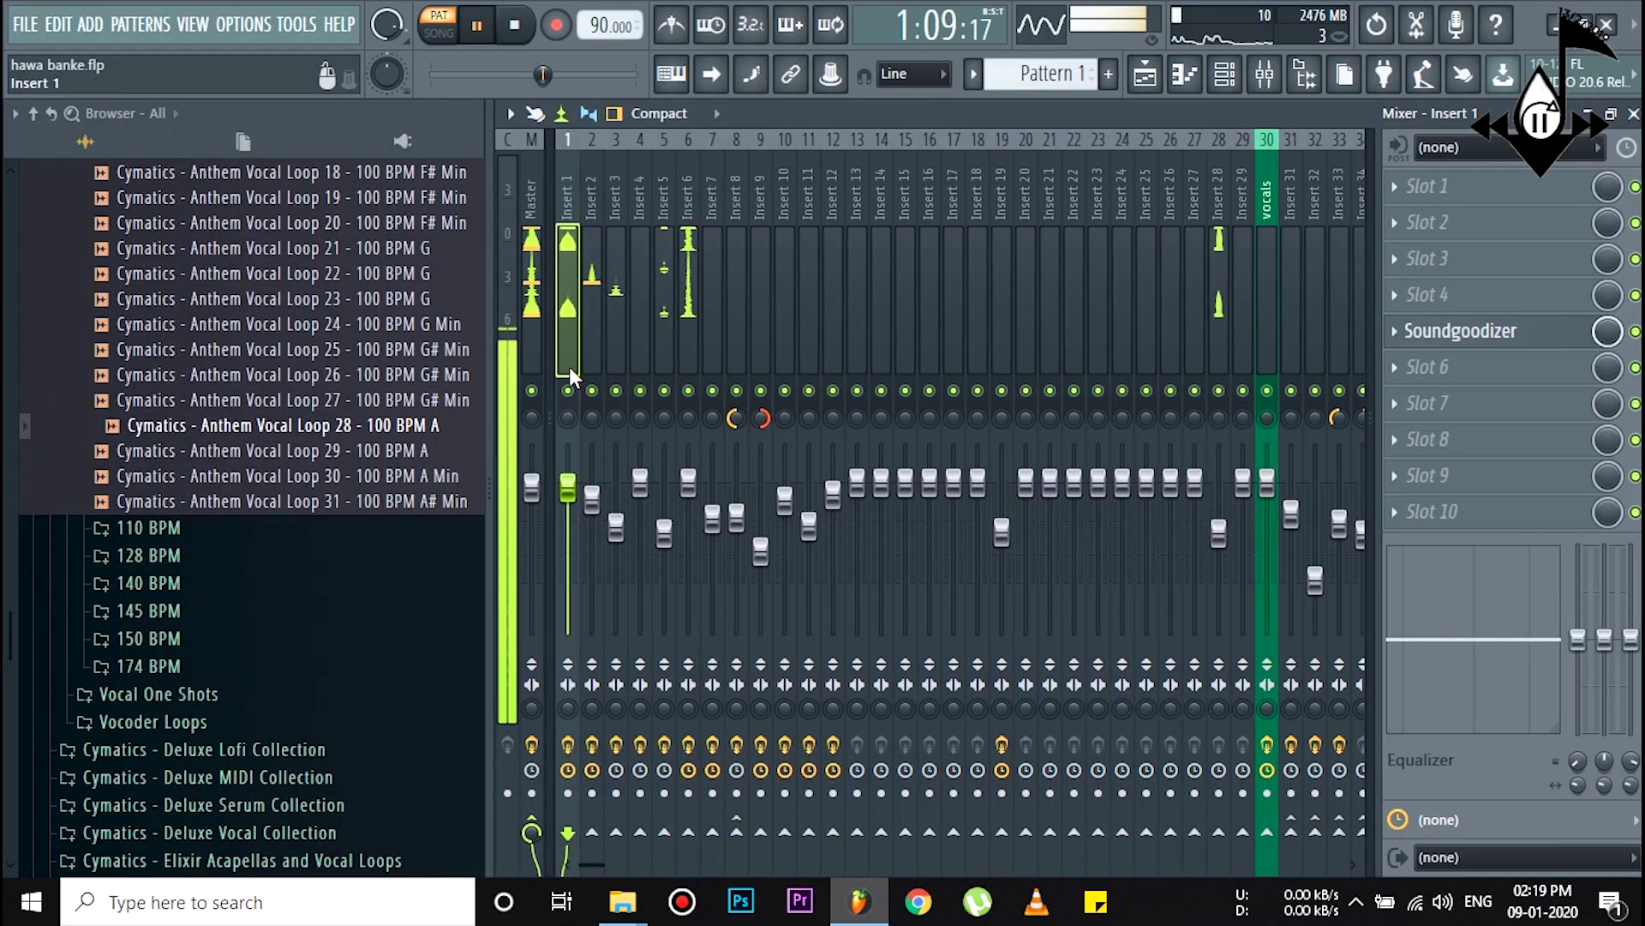
{"action": "key", "text": "space"}
Step: Select mixer Insert 28 and view the synth settings of the Talking drum channel routed to it
{"action": "left_click", "coordinate": [1219, 335]}
{"action": "left_click", "coordinate": [1225, 74]}
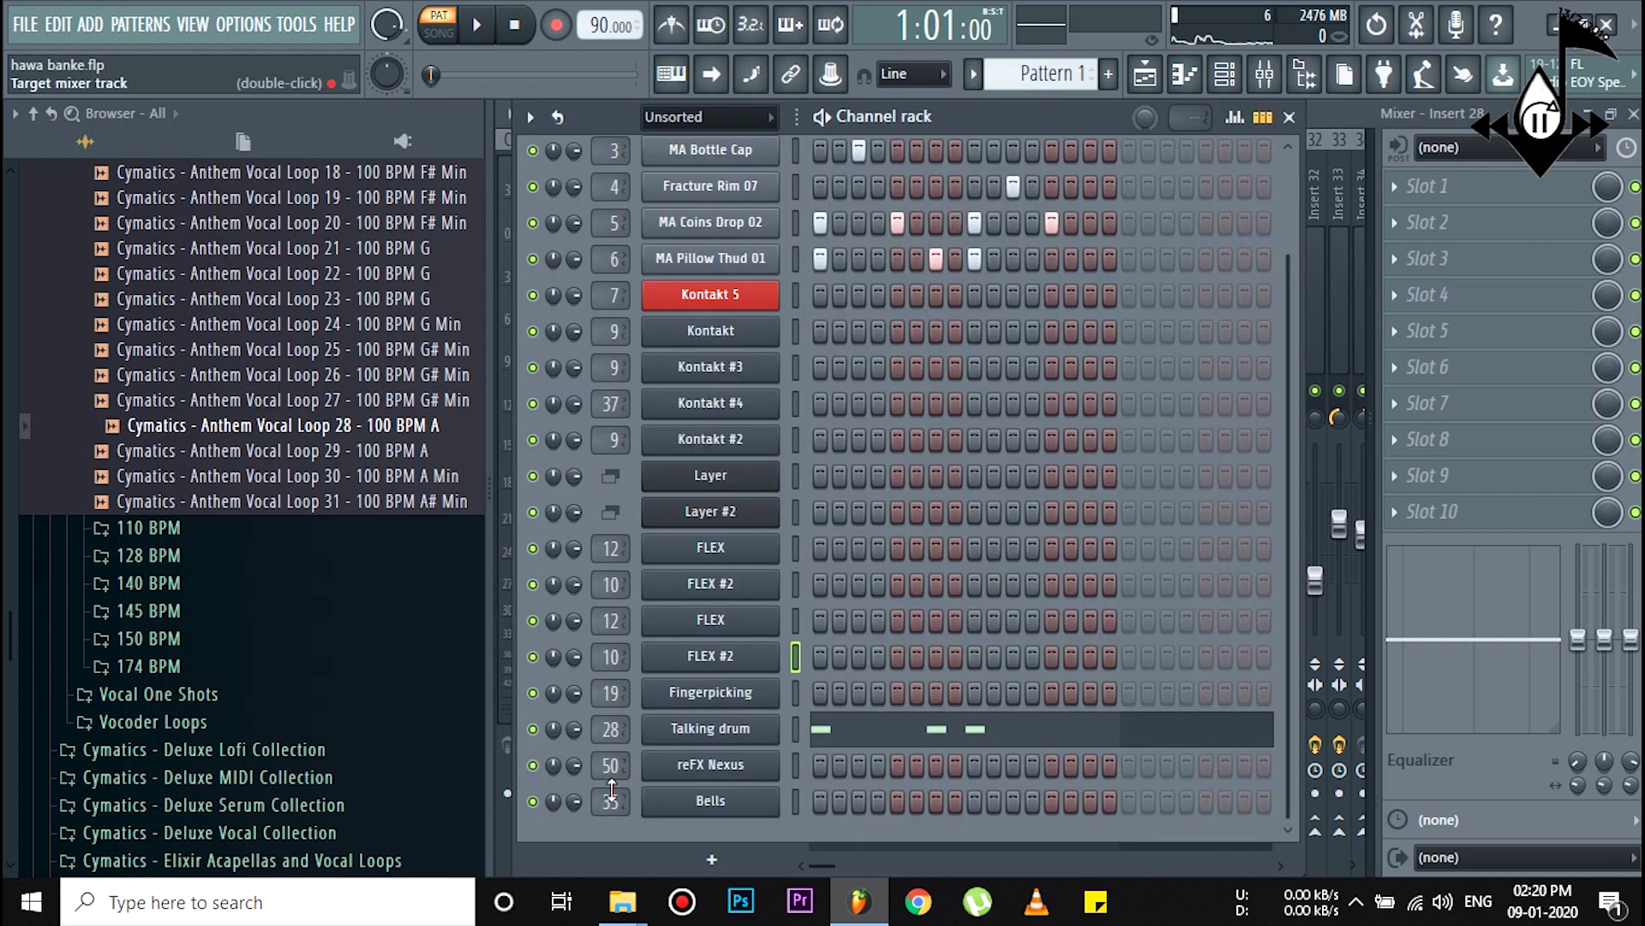
{"action": "left_click", "coordinate": [727, 735]}
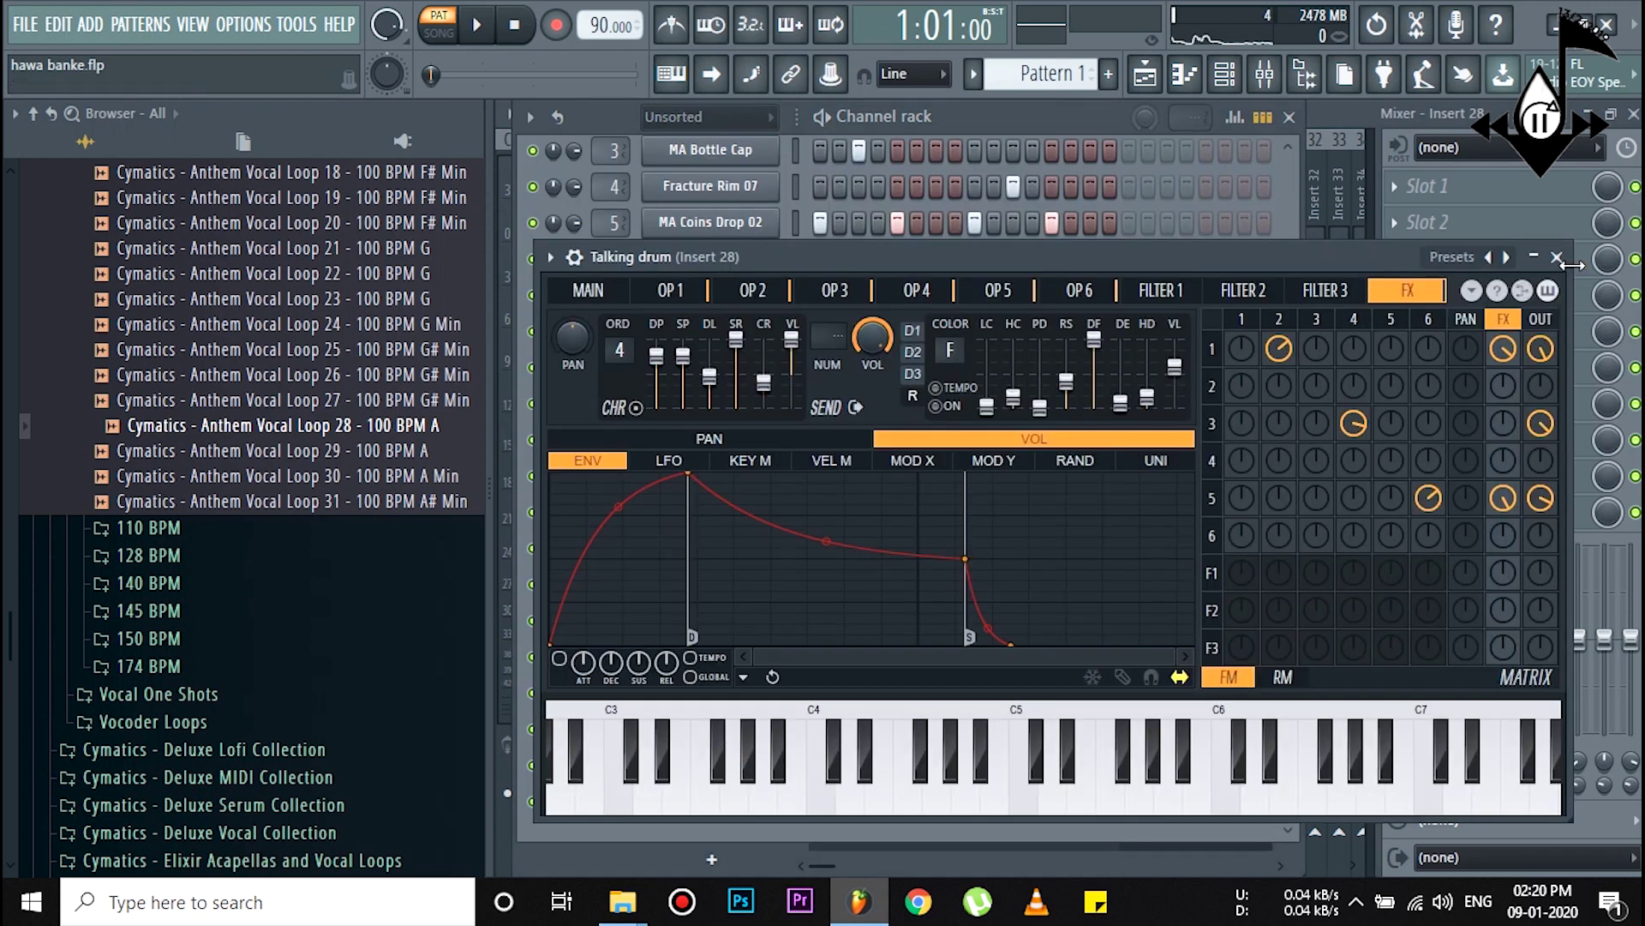
{"action": "left_click", "coordinate": [1557, 257]}
Step: Solo the Talking drum channel and audition its part in Pattern 1
{"action": "right_click", "coordinate": [532, 729]}
{"action": "left_click", "coordinate": [604, 511]}
{"action": "key", "text": "space"}
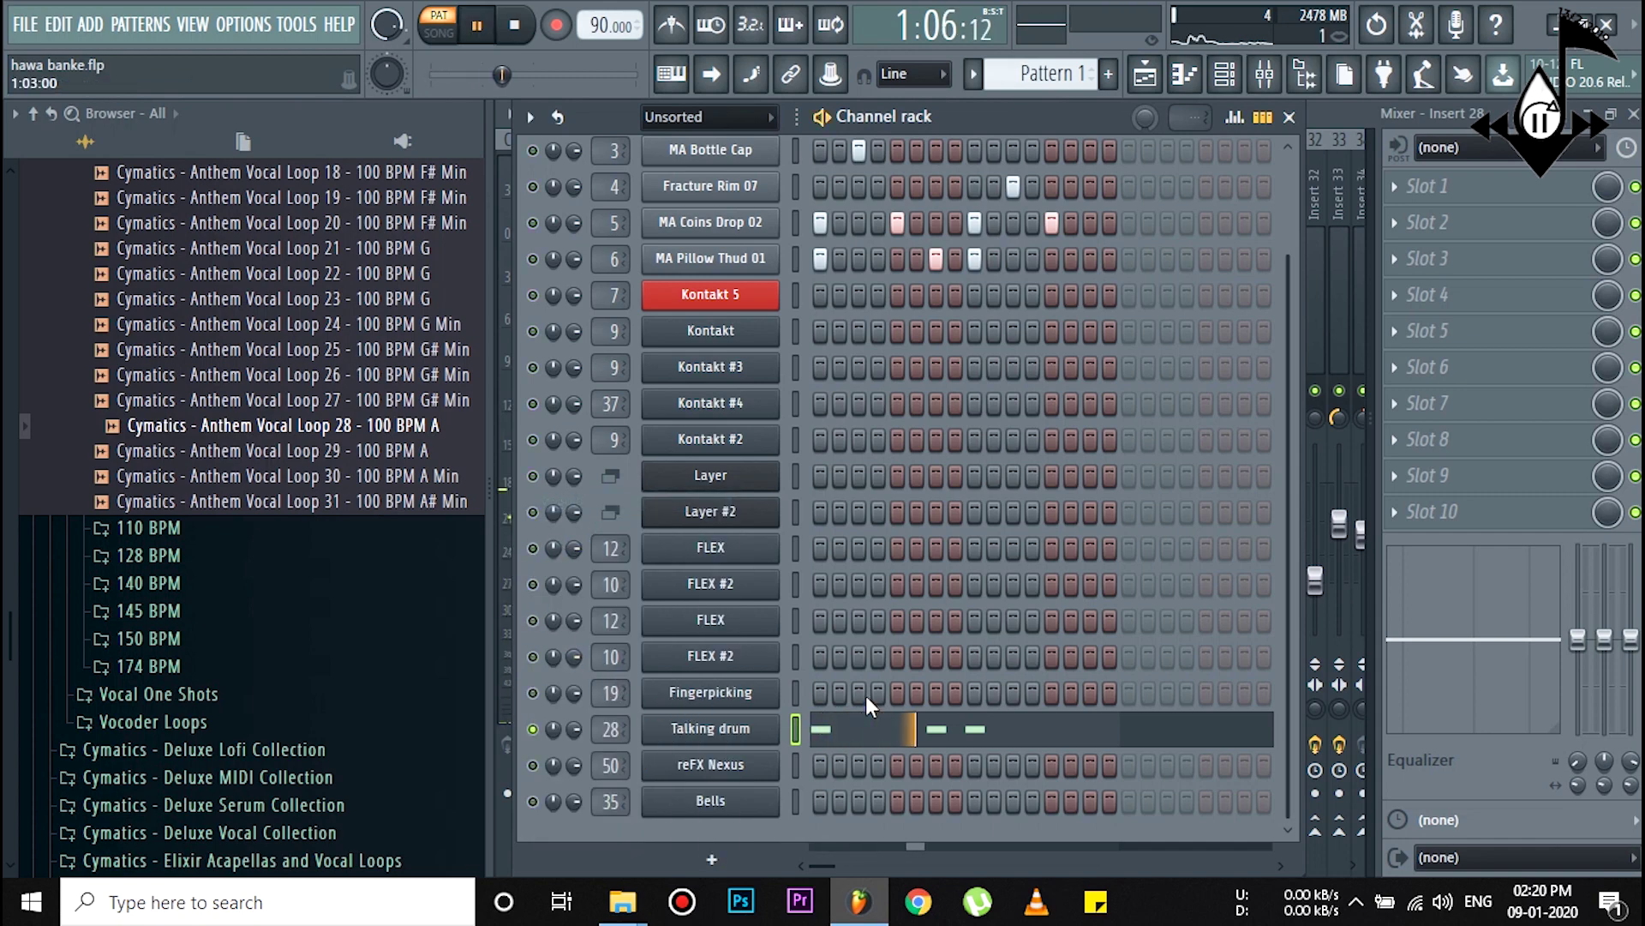
{"action": "key", "text": "space"}
Step: Unmute Attack Kick 13 and play Pattern 1 with the kick and the talking drum together
{"action": "scroll", "coordinate": [552, 264], "scroll_direction": "up", "scroll_amount": 3}
{"action": "left_click", "coordinate": [533, 174]}
{"action": "key", "text": "space"}
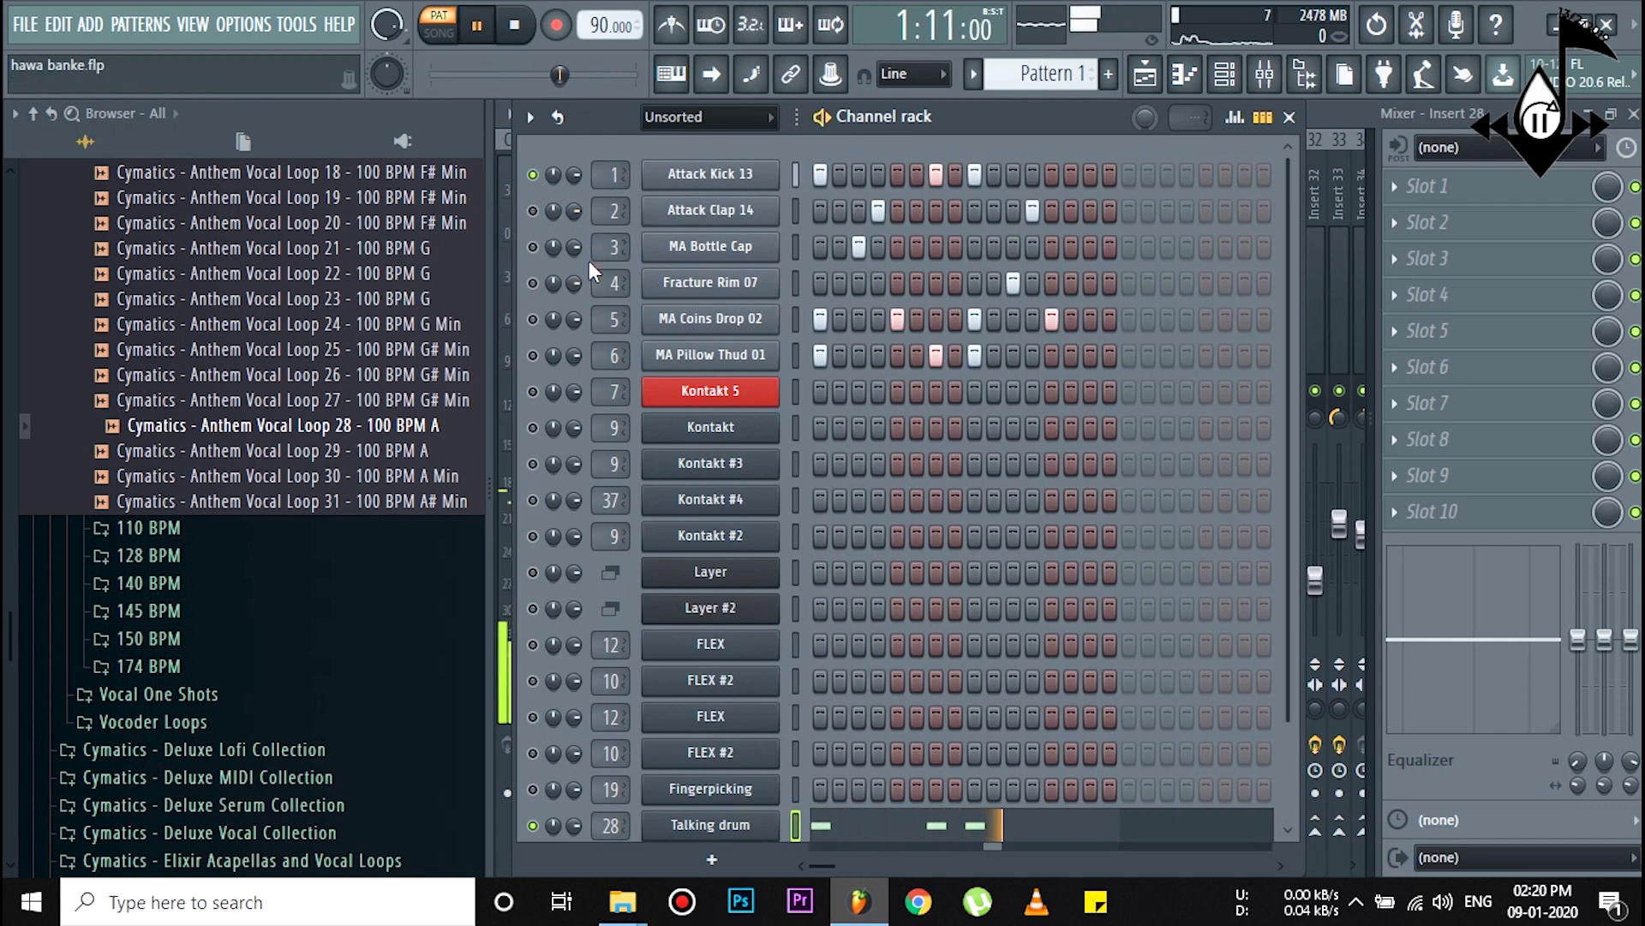
{"action": "key", "text": "space"}
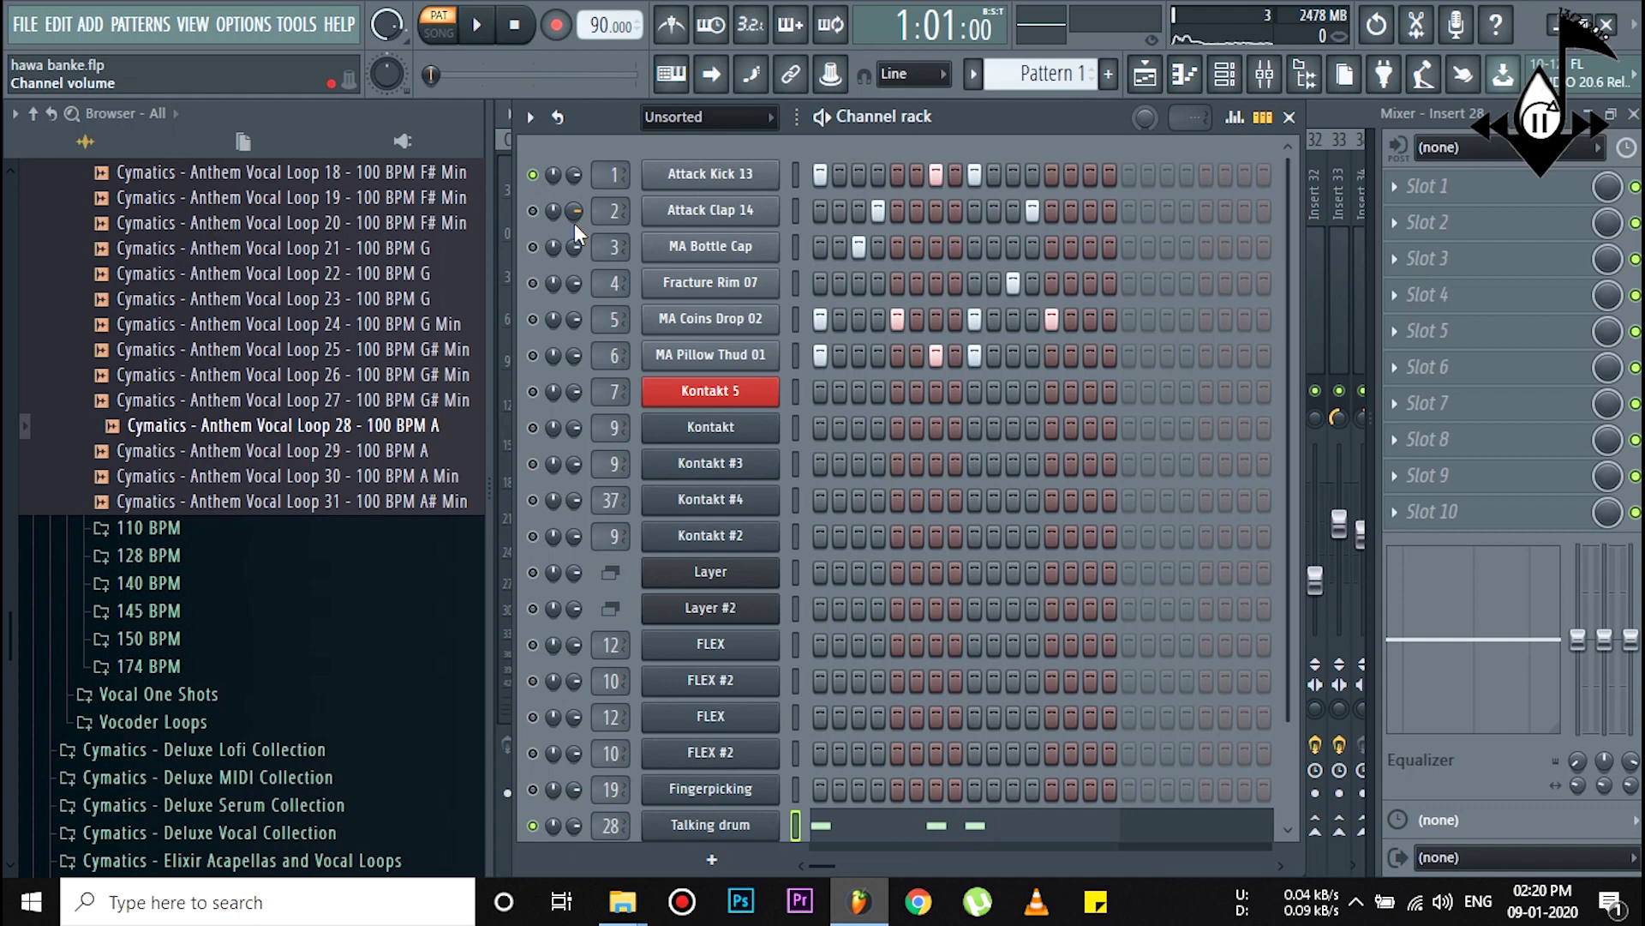
{"action": "key", "text": "space"}
{"action": "key", "text": "space"}
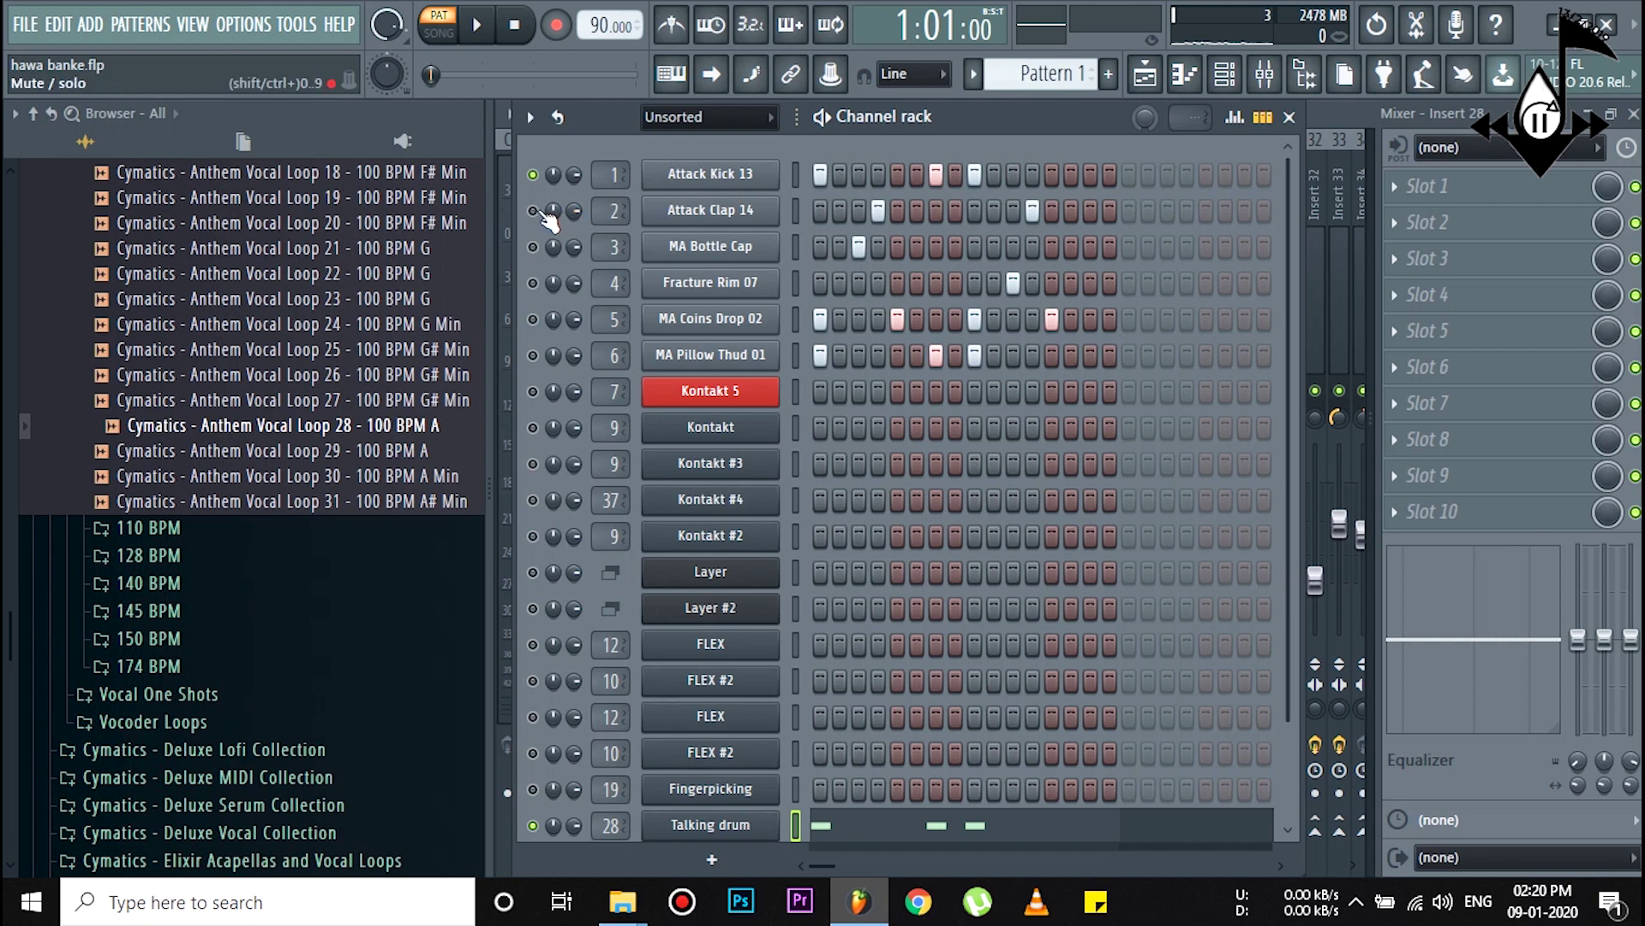
Step: Unmute Attack Clap 14, play Pattern 1 with the clap added, and check the clap's channel settings
{"action": "key", "text": "space"}
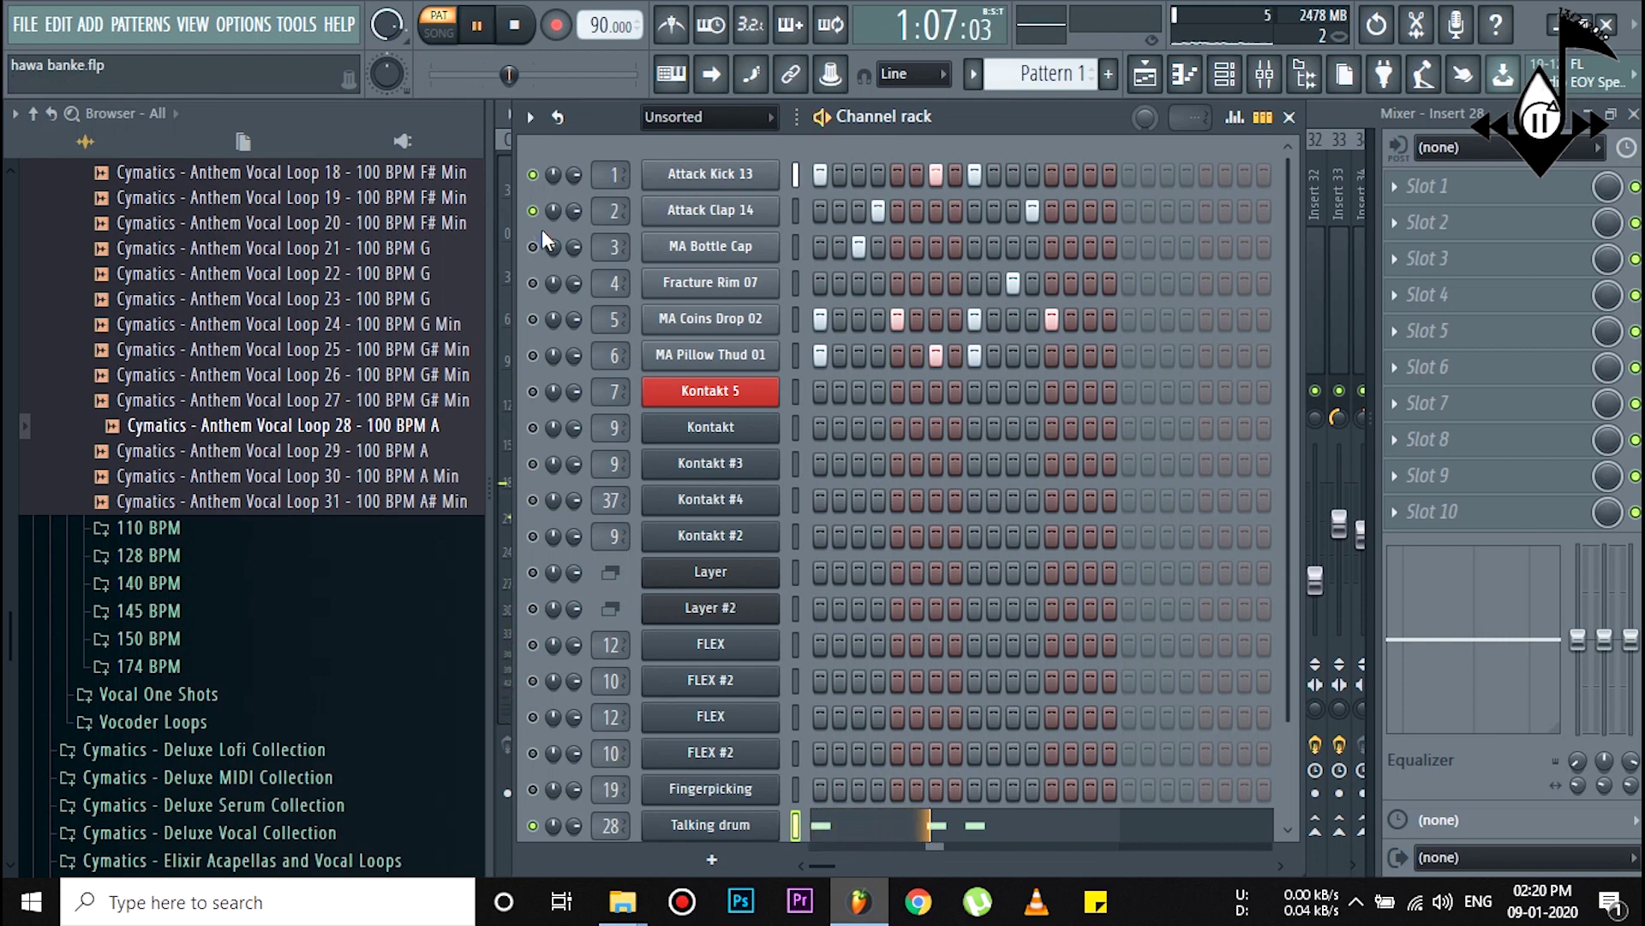
{"action": "key", "text": "space"}
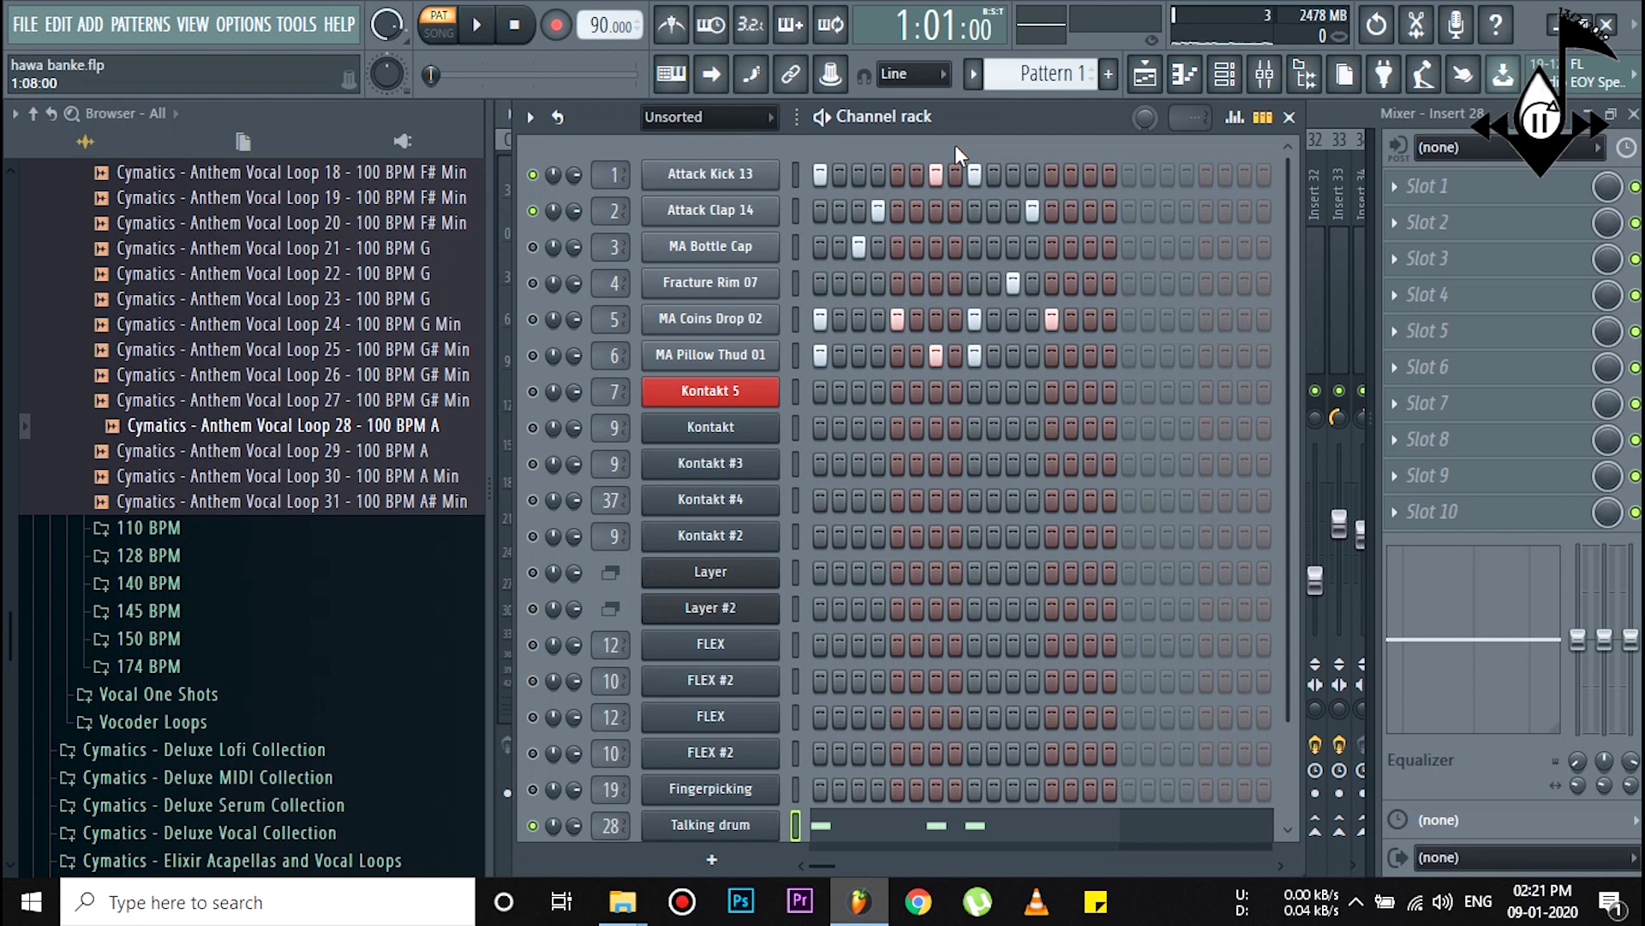
{"action": "left_click", "coordinate": [731, 214]}
{"action": "left_click", "coordinate": [730, 214]}
Step: View the MA Bottle Cap sample settings, unmute the channel, and play Pattern 1 with it added
{"action": "left_click", "coordinate": [733, 249]}
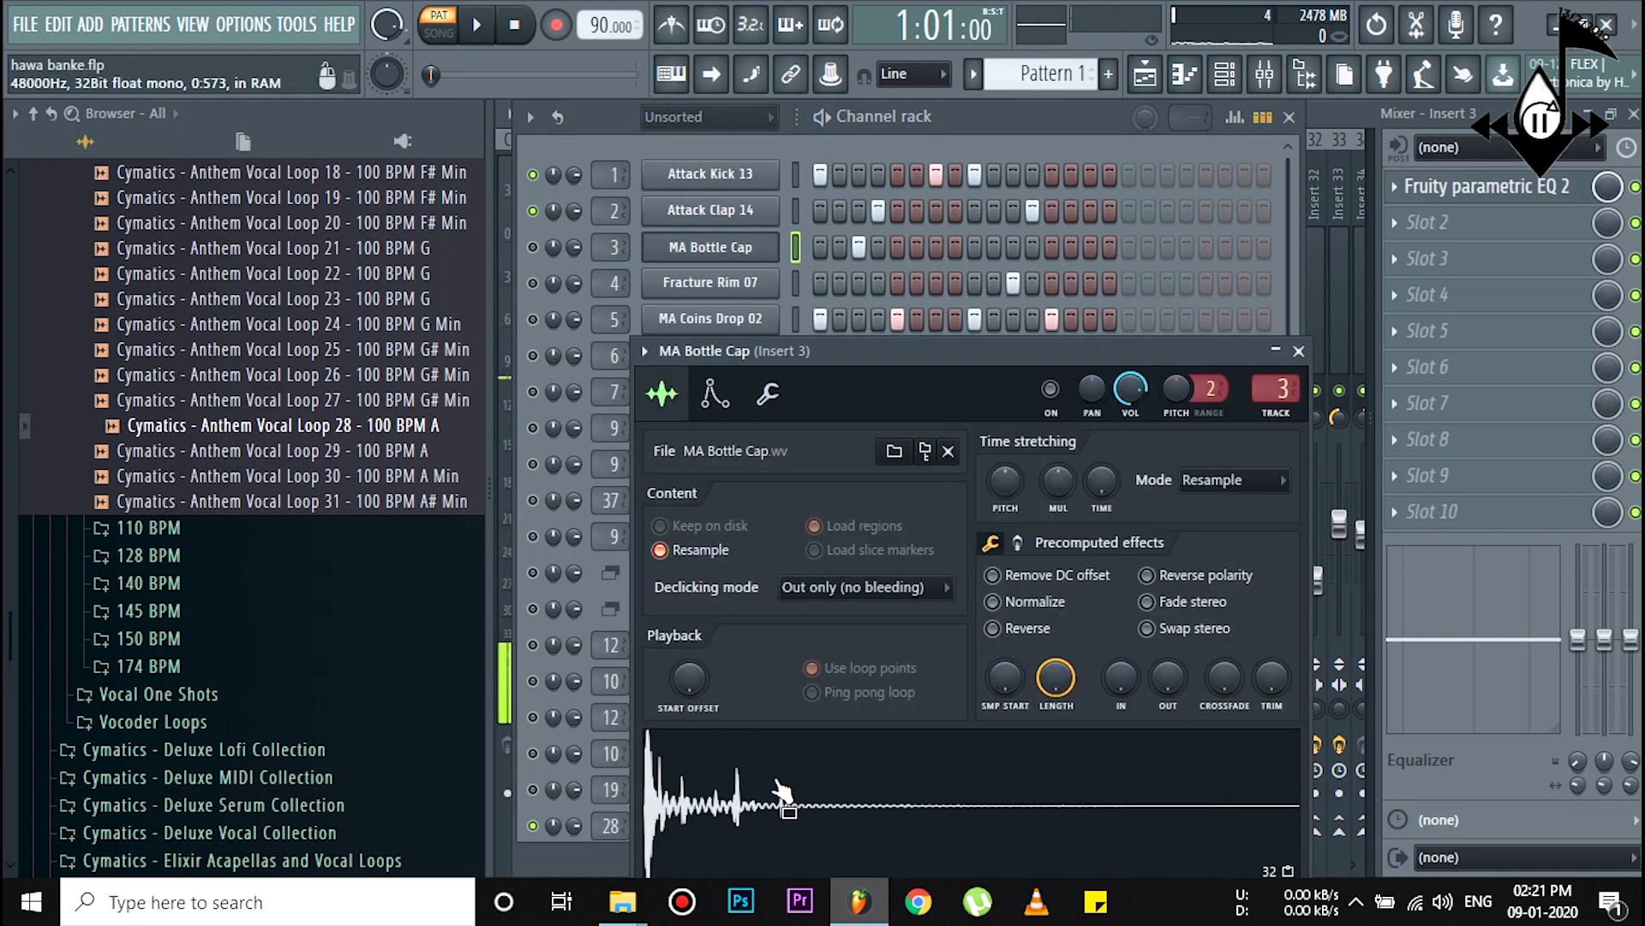
{"action": "left_click", "coordinate": [1298, 352]}
{"action": "left_click", "coordinate": [533, 248]}
{"action": "key", "text": "space"}
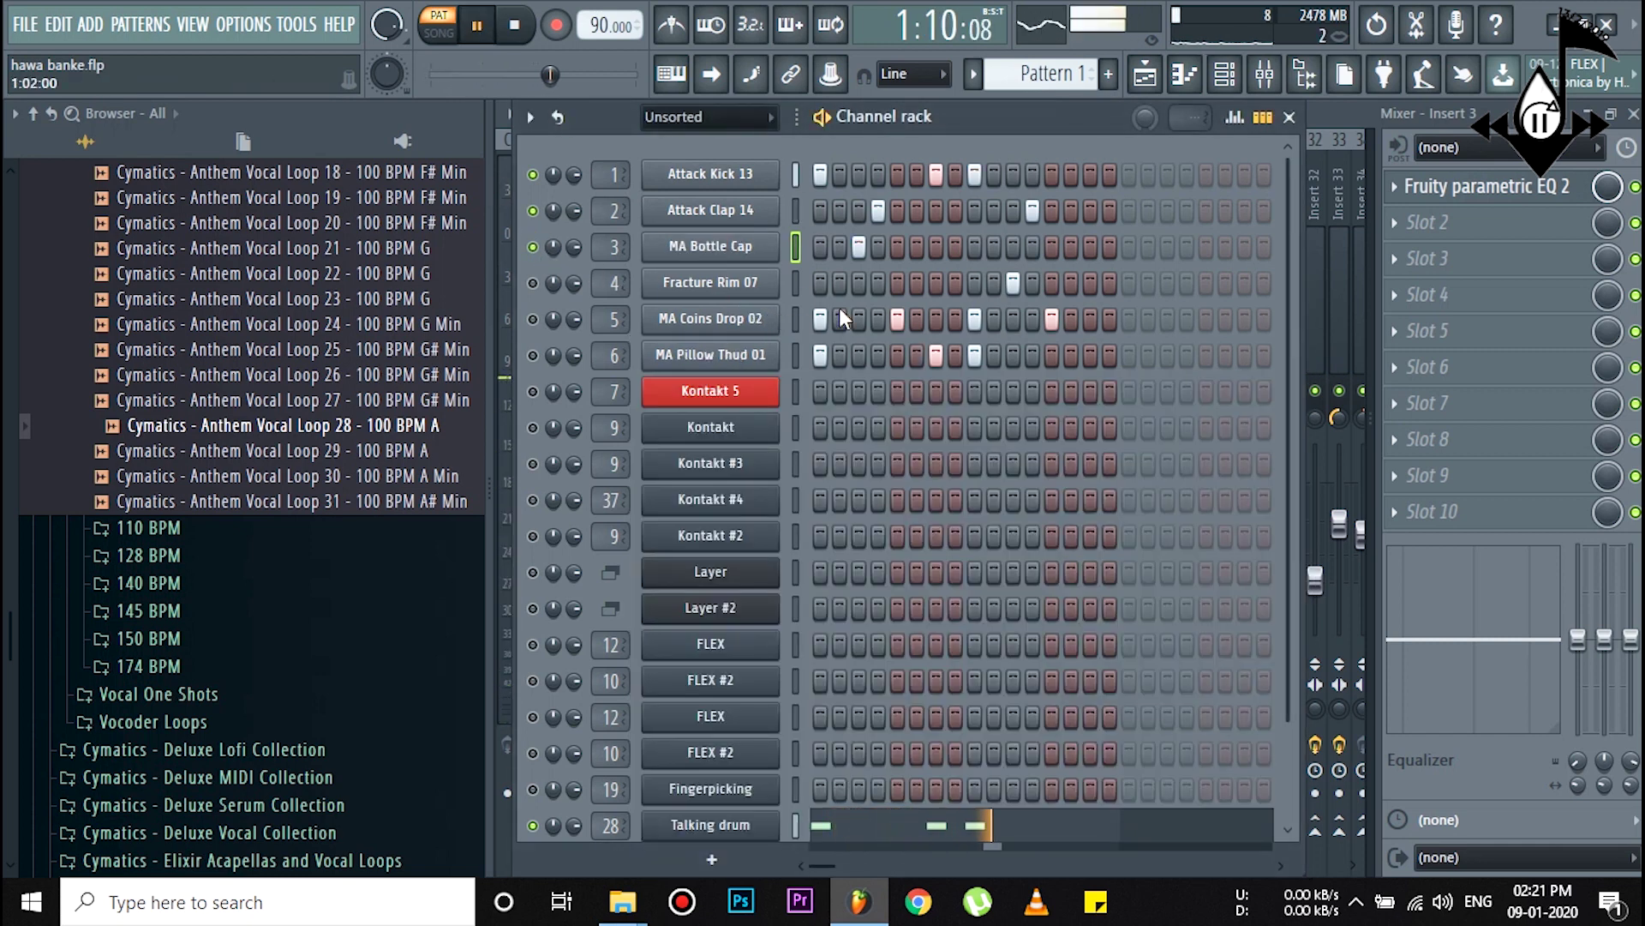
{"action": "key", "text": "space"}
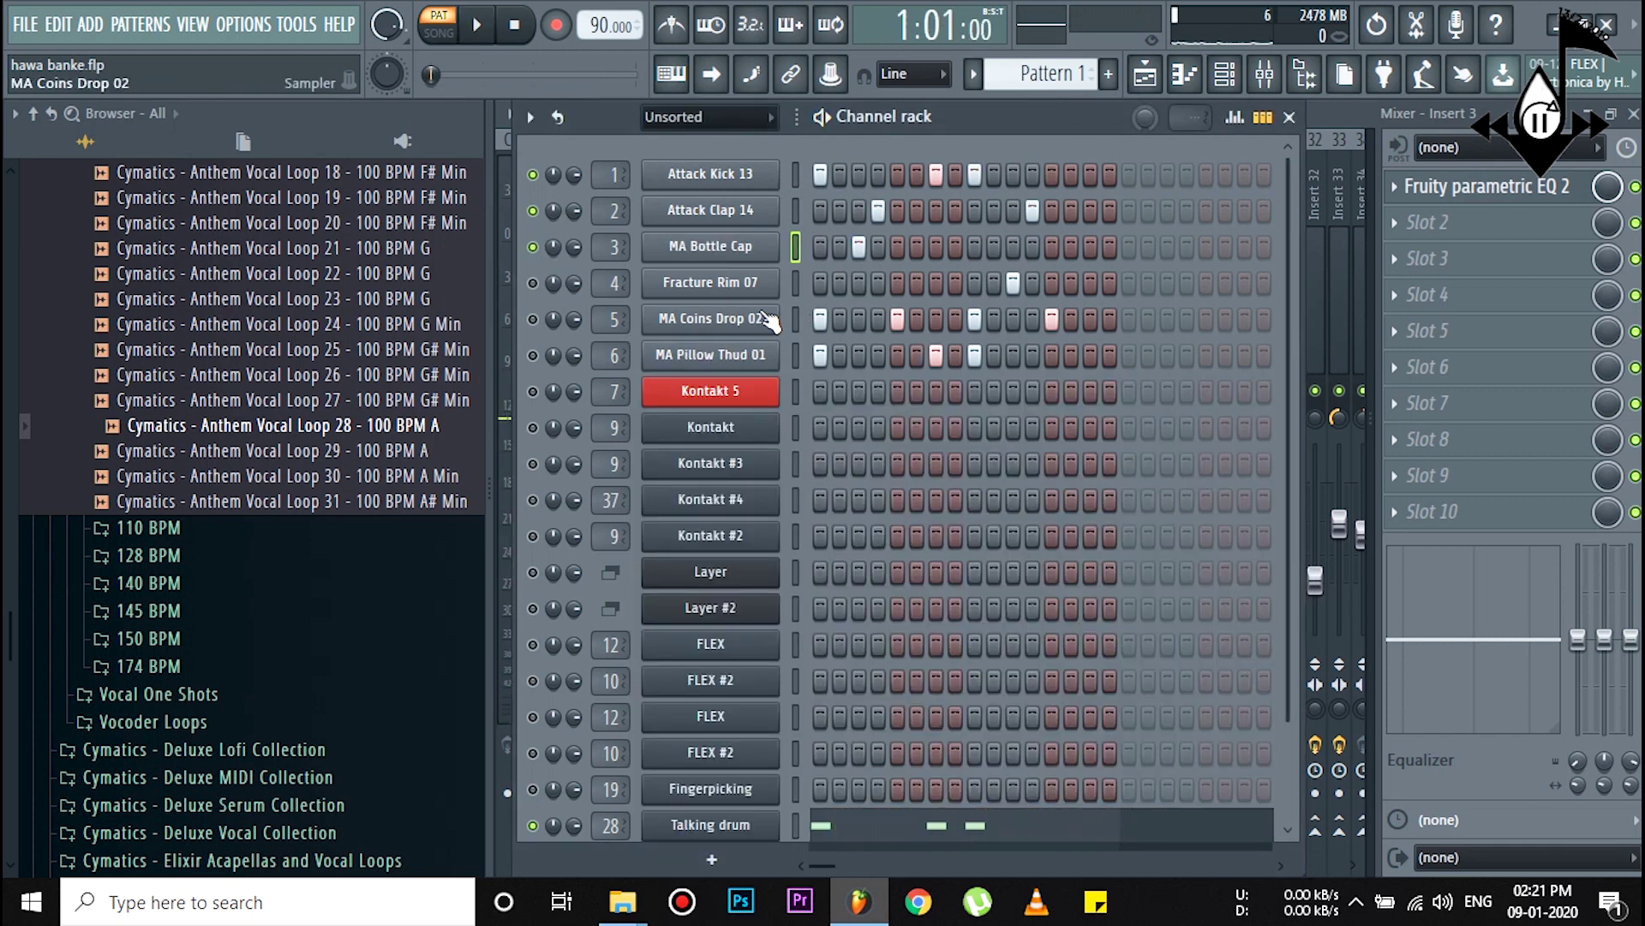
Step: Unmute Fracture Rim 07 and play Pattern 1 with the rim layer added
{"action": "left_click", "coordinate": [533, 283]}
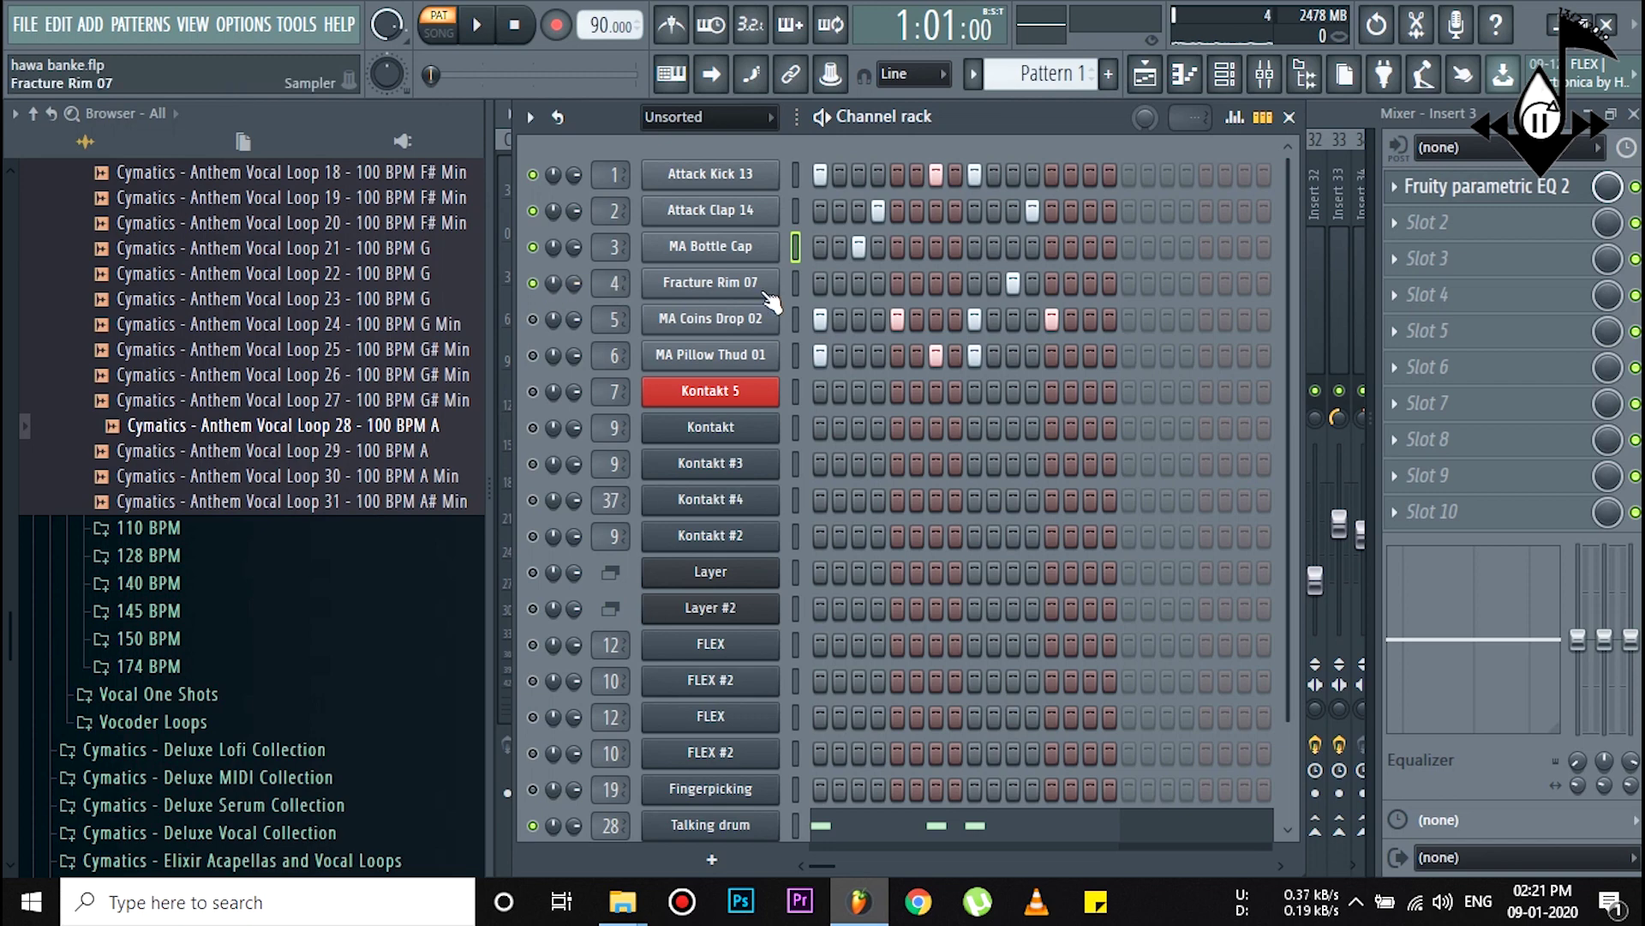
{"action": "key", "text": "space"}
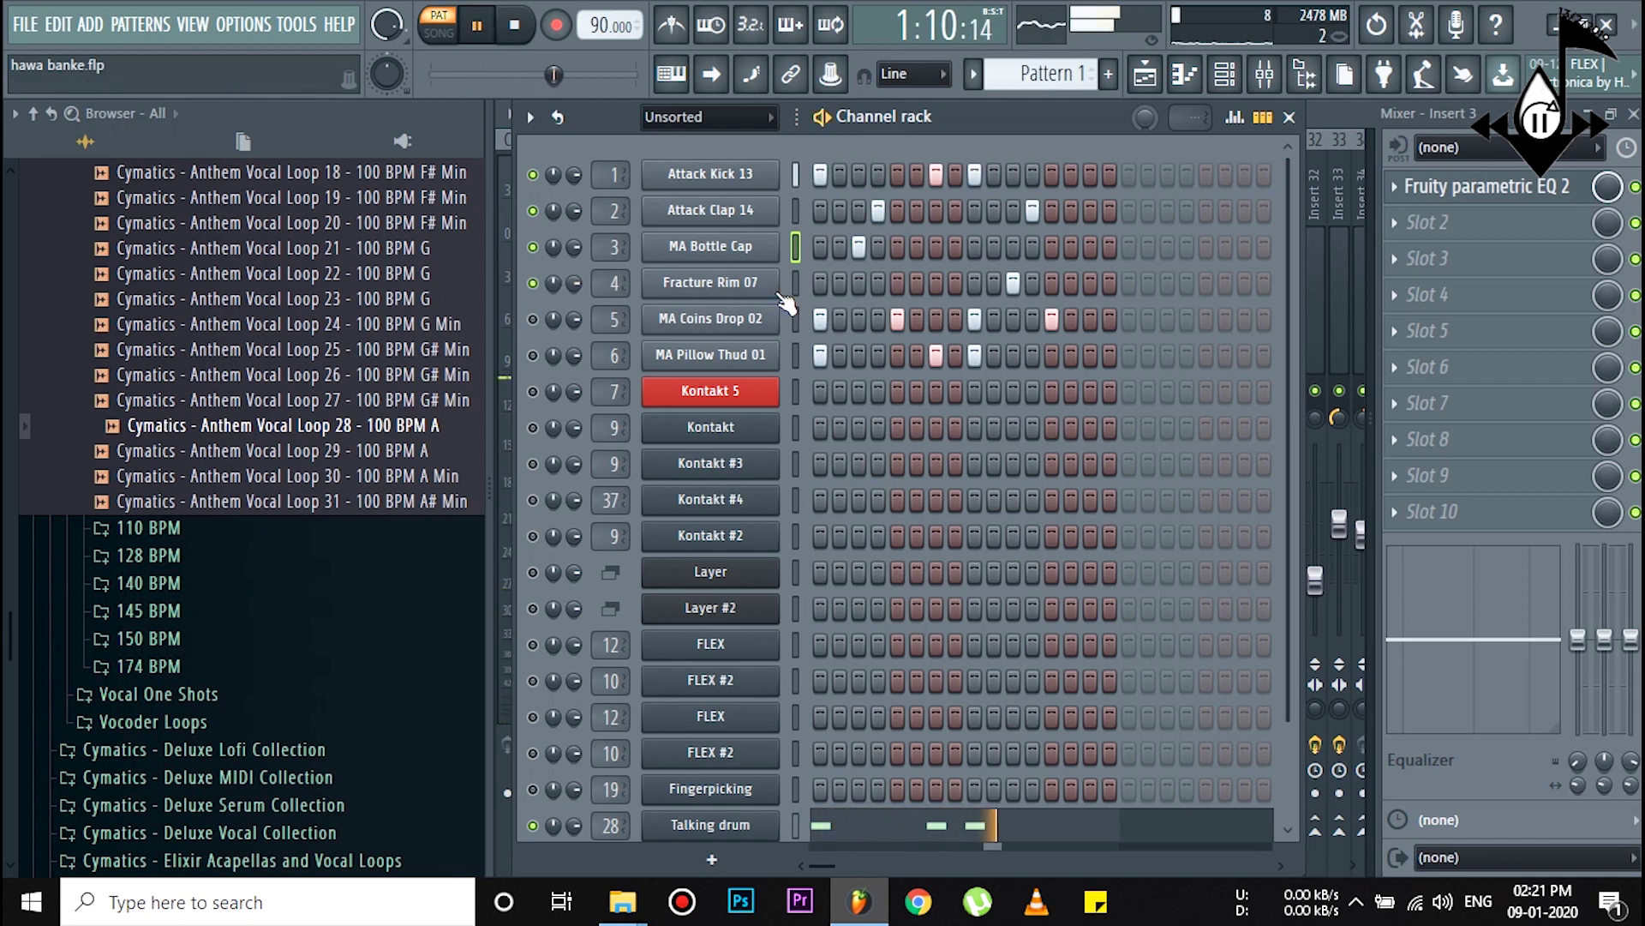
{"action": "key", "text": "space"}
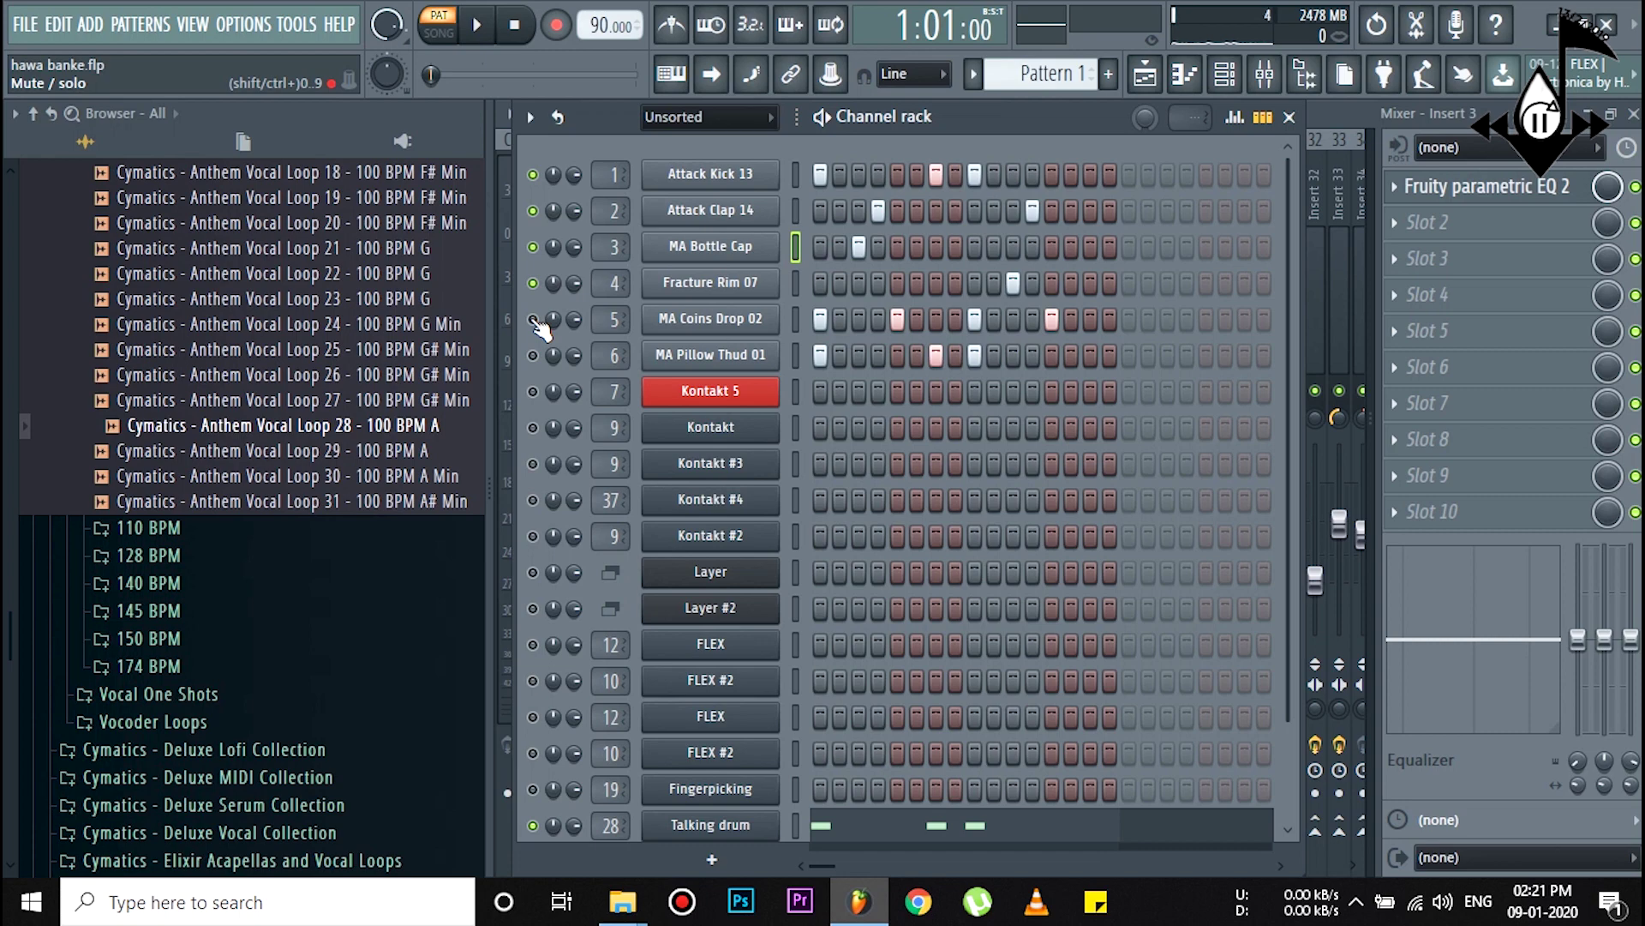
Step: Unmute MA Coins Drop 02, play Pattern 1 with it added, and view its sample settings
{"action": "key", "text": "space"}
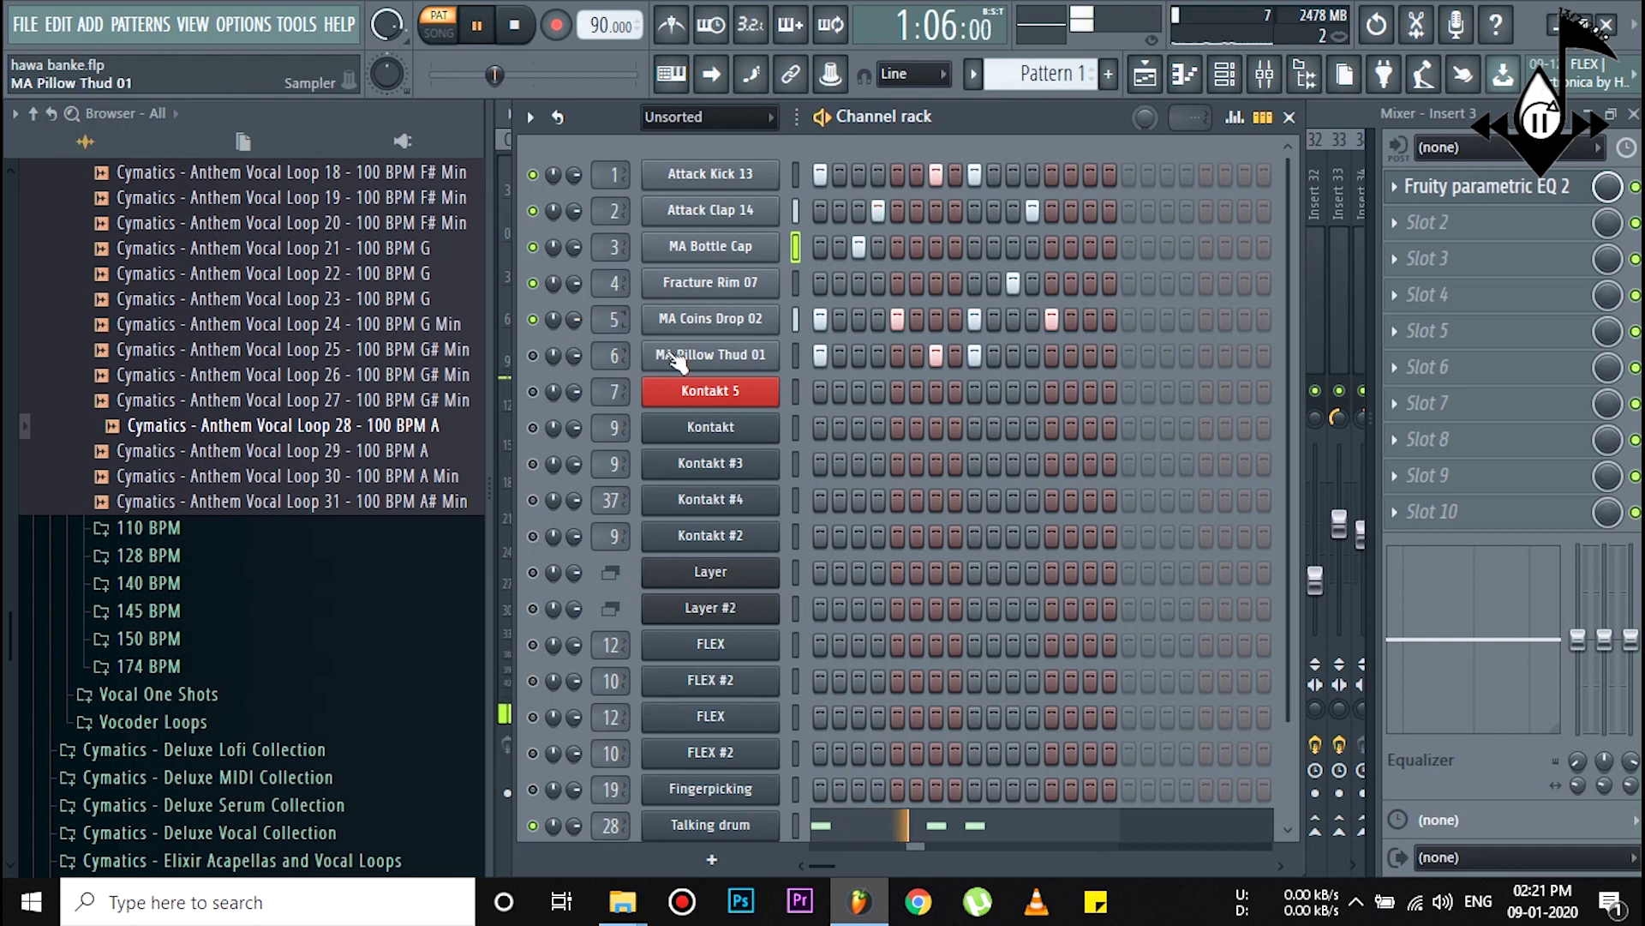
{"action": "key", "text": "space"}
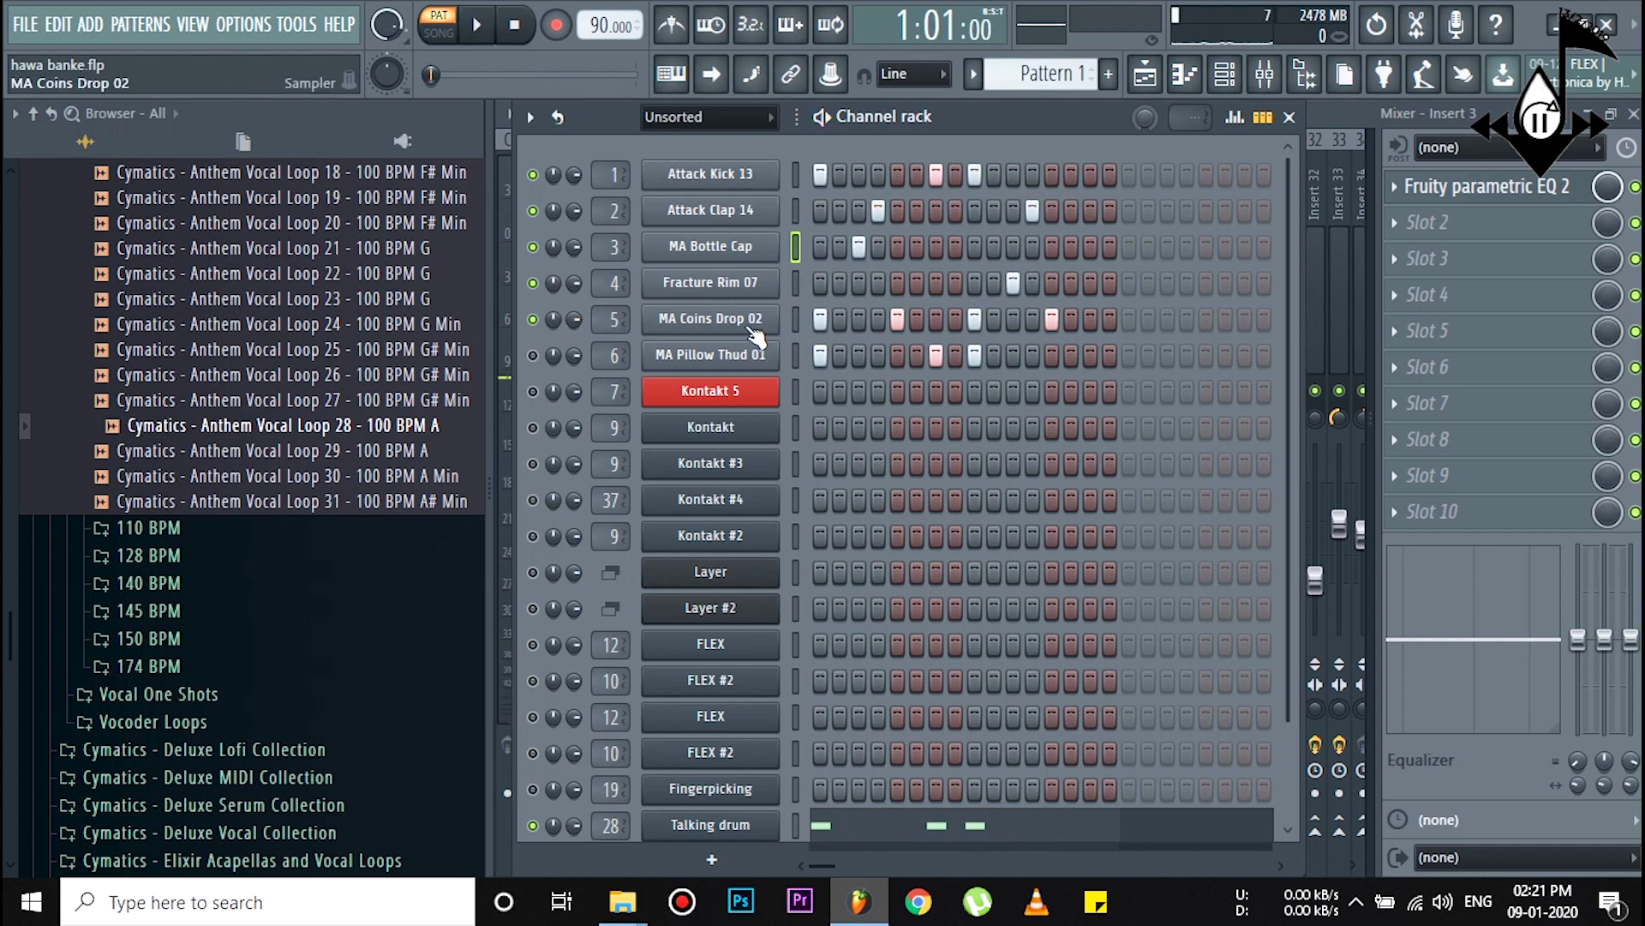
{"action": "left_click", "coordinate": [716, 319]}
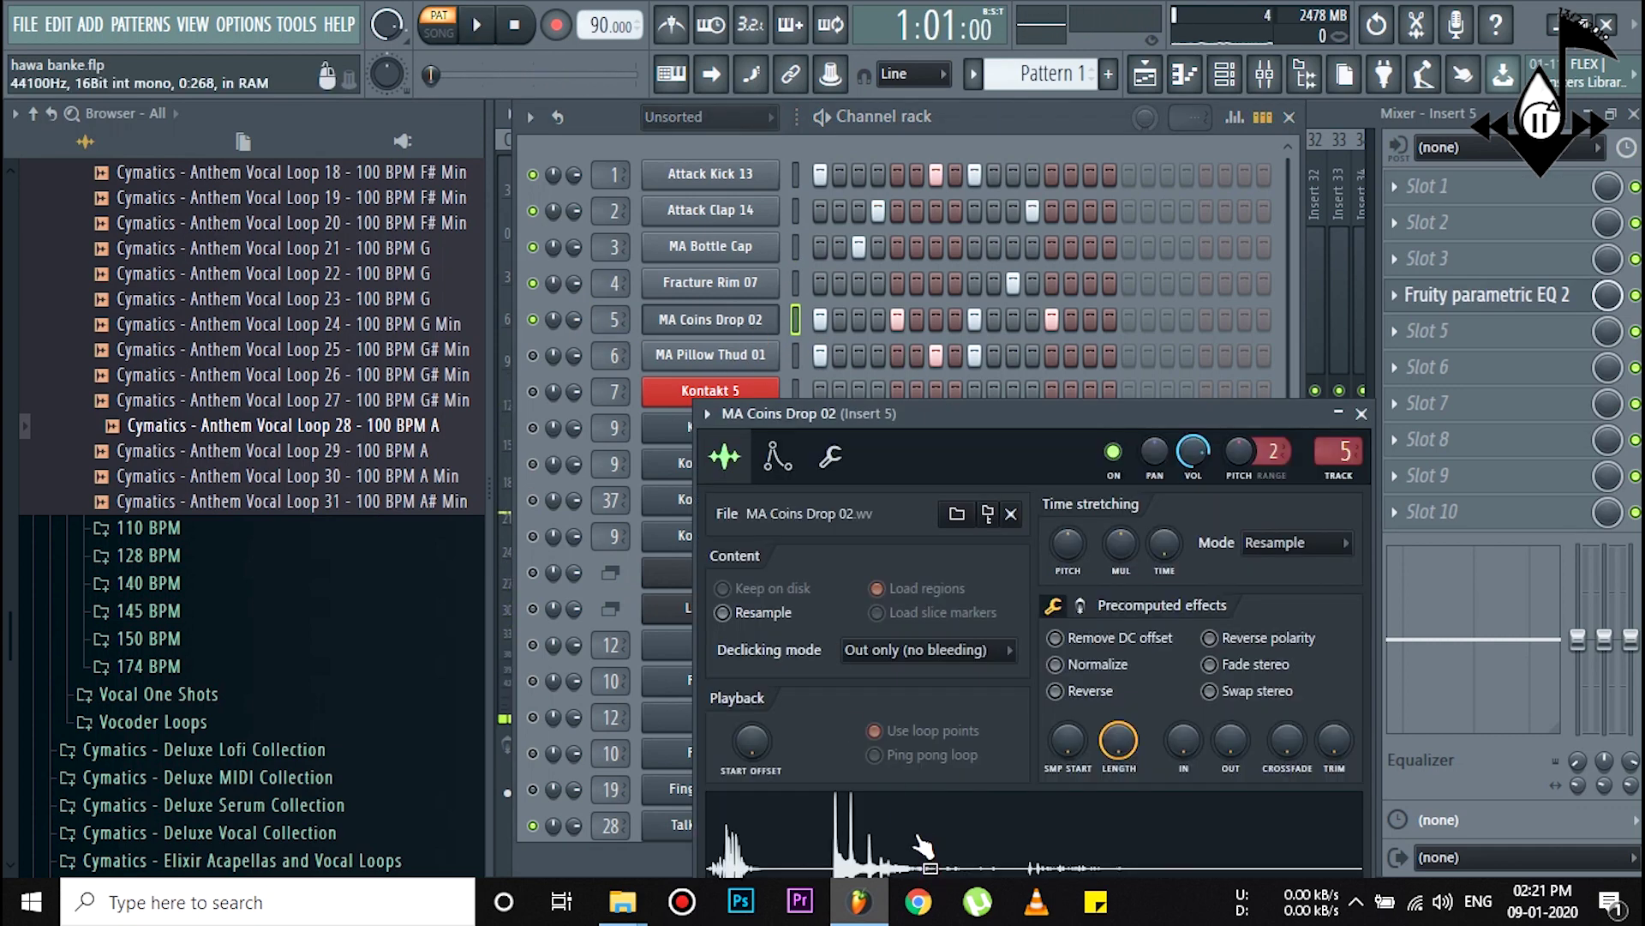
{"action": "left_click", "coordinate": [1362, 415]}
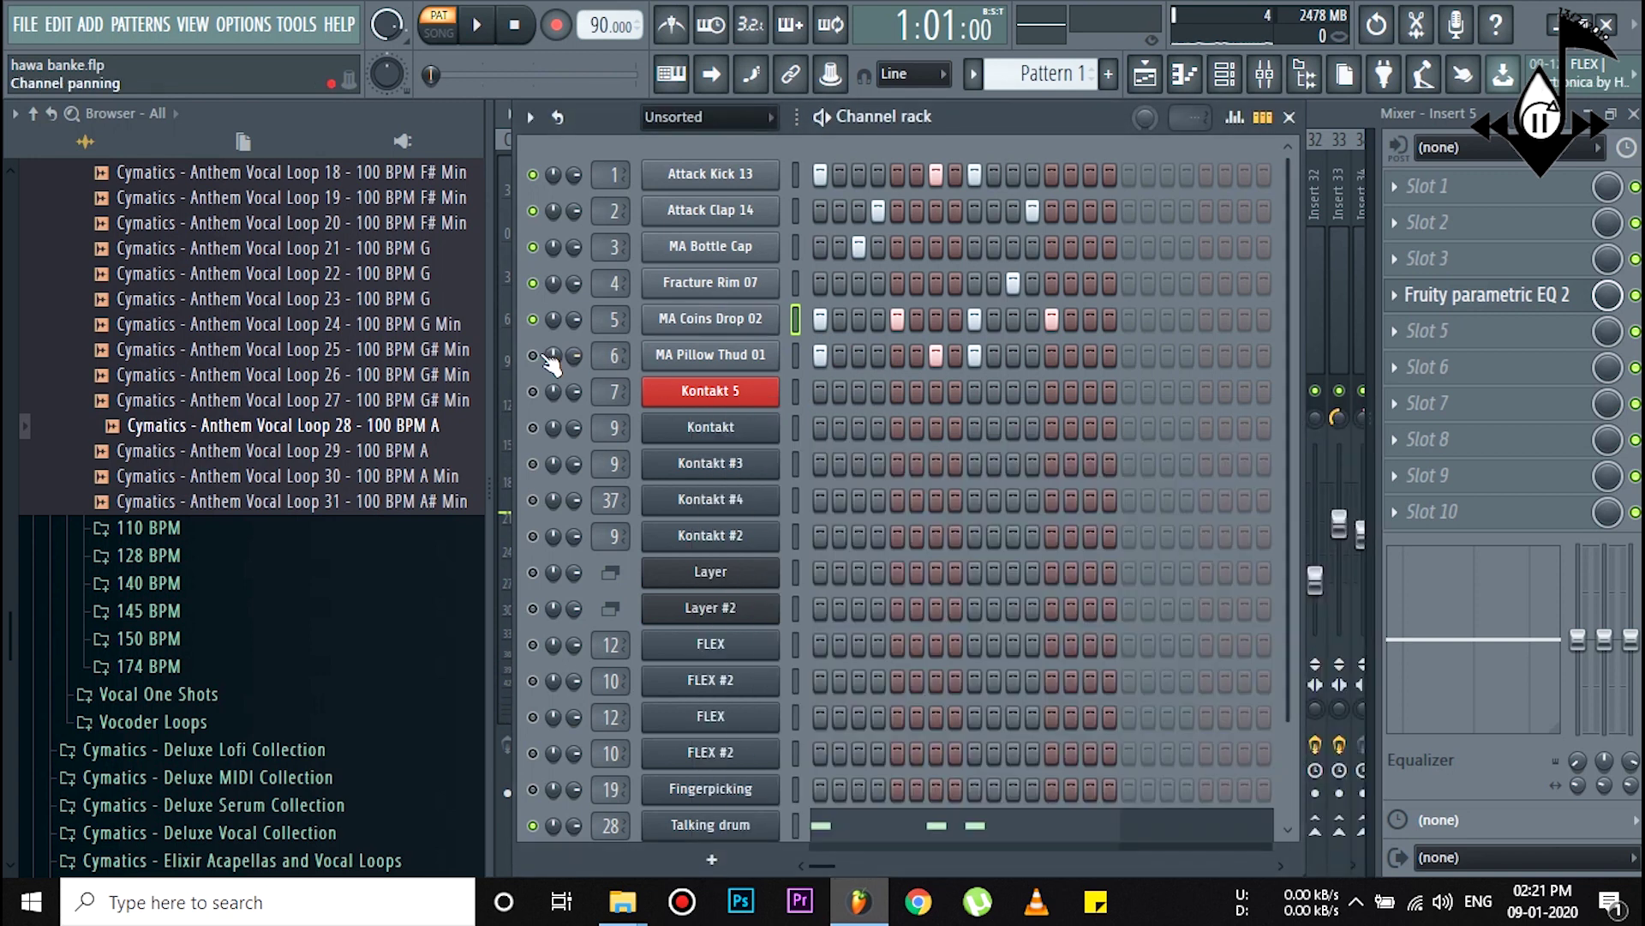
Step: Unmute MA Pillow Thud 01, play Pattern 1 with it added, and view its sample waveform and settings
{"action": "key", "text": "space"}
{"action": "key", "text": "space"}
{"action": "left_click", "coordinate": [755, 375]}
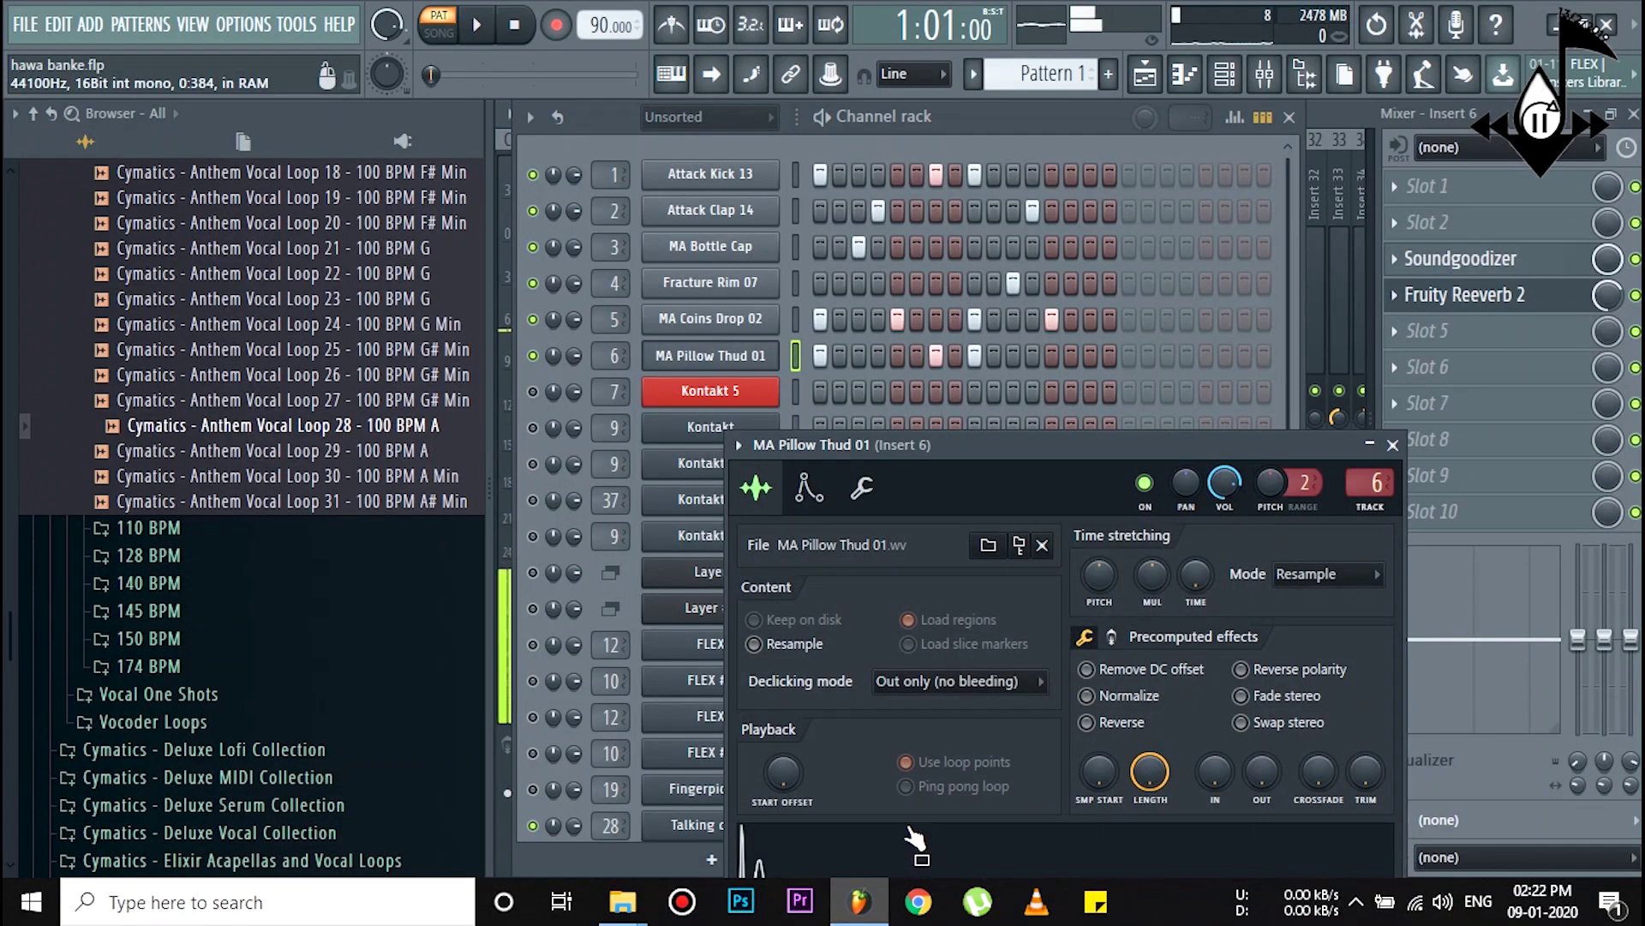
{"action": "left_click_drag", "start_coordinate": [893, 441], "coordinate": [909, 309]}
{"action": "left_click", "coordinate": [831, 701]}
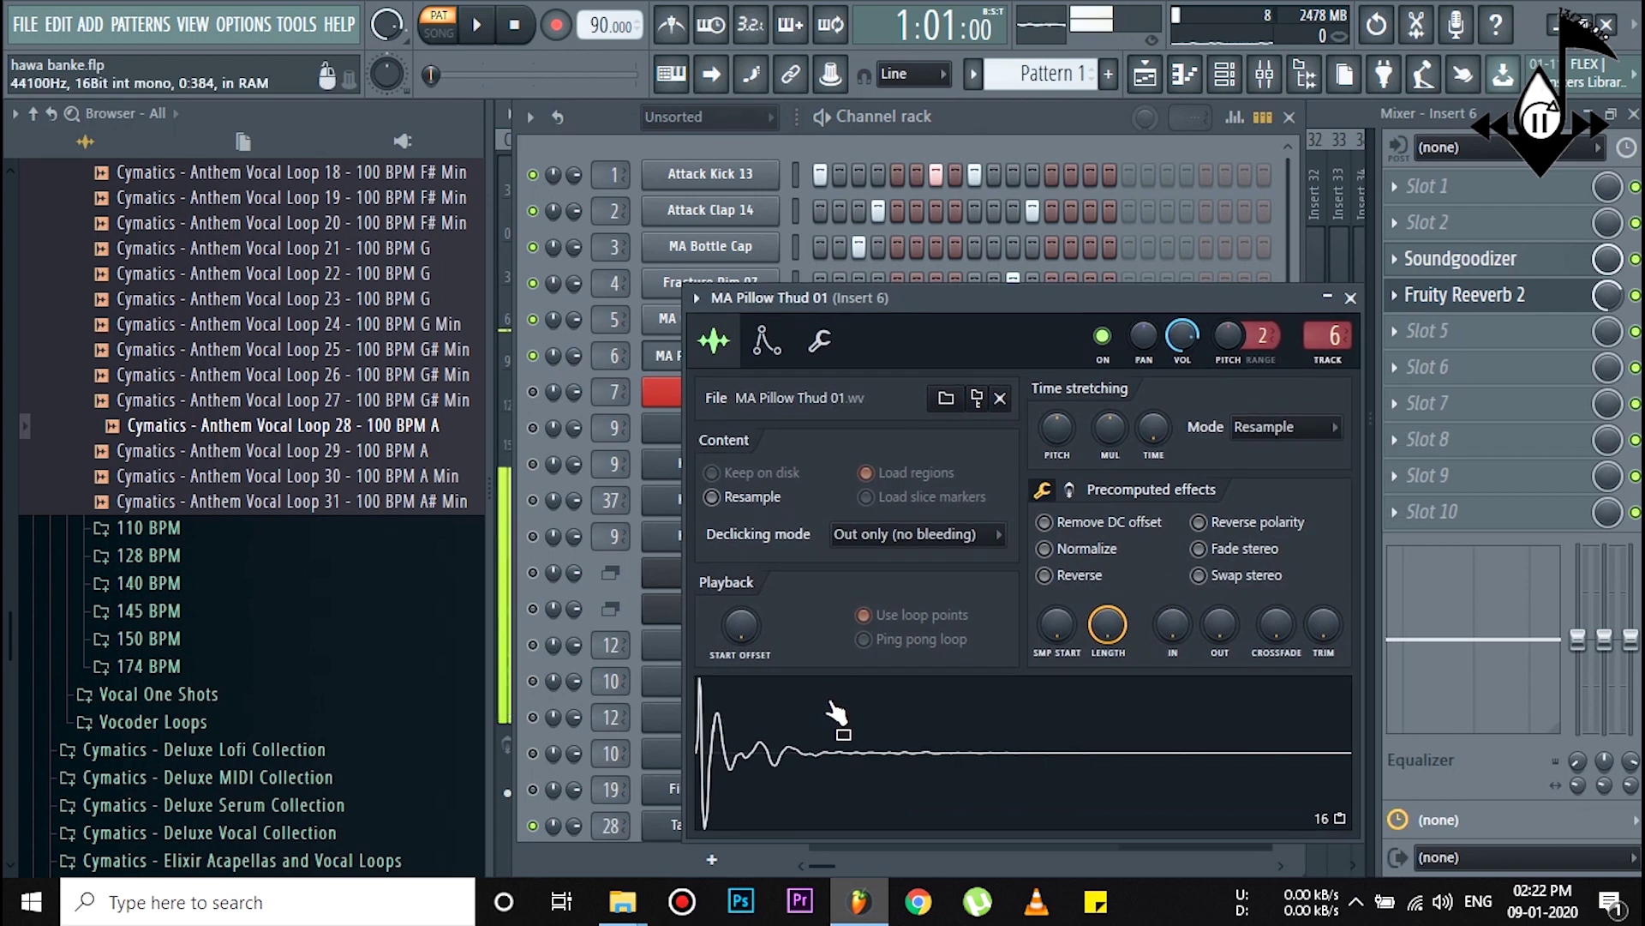
Step: Show the pillow thud's Insert 6 in the mixer and play Pattern 1 to audition its Soundgoodizer and Fruity Reeverb 2
{"action": "key", "text": "F9"}
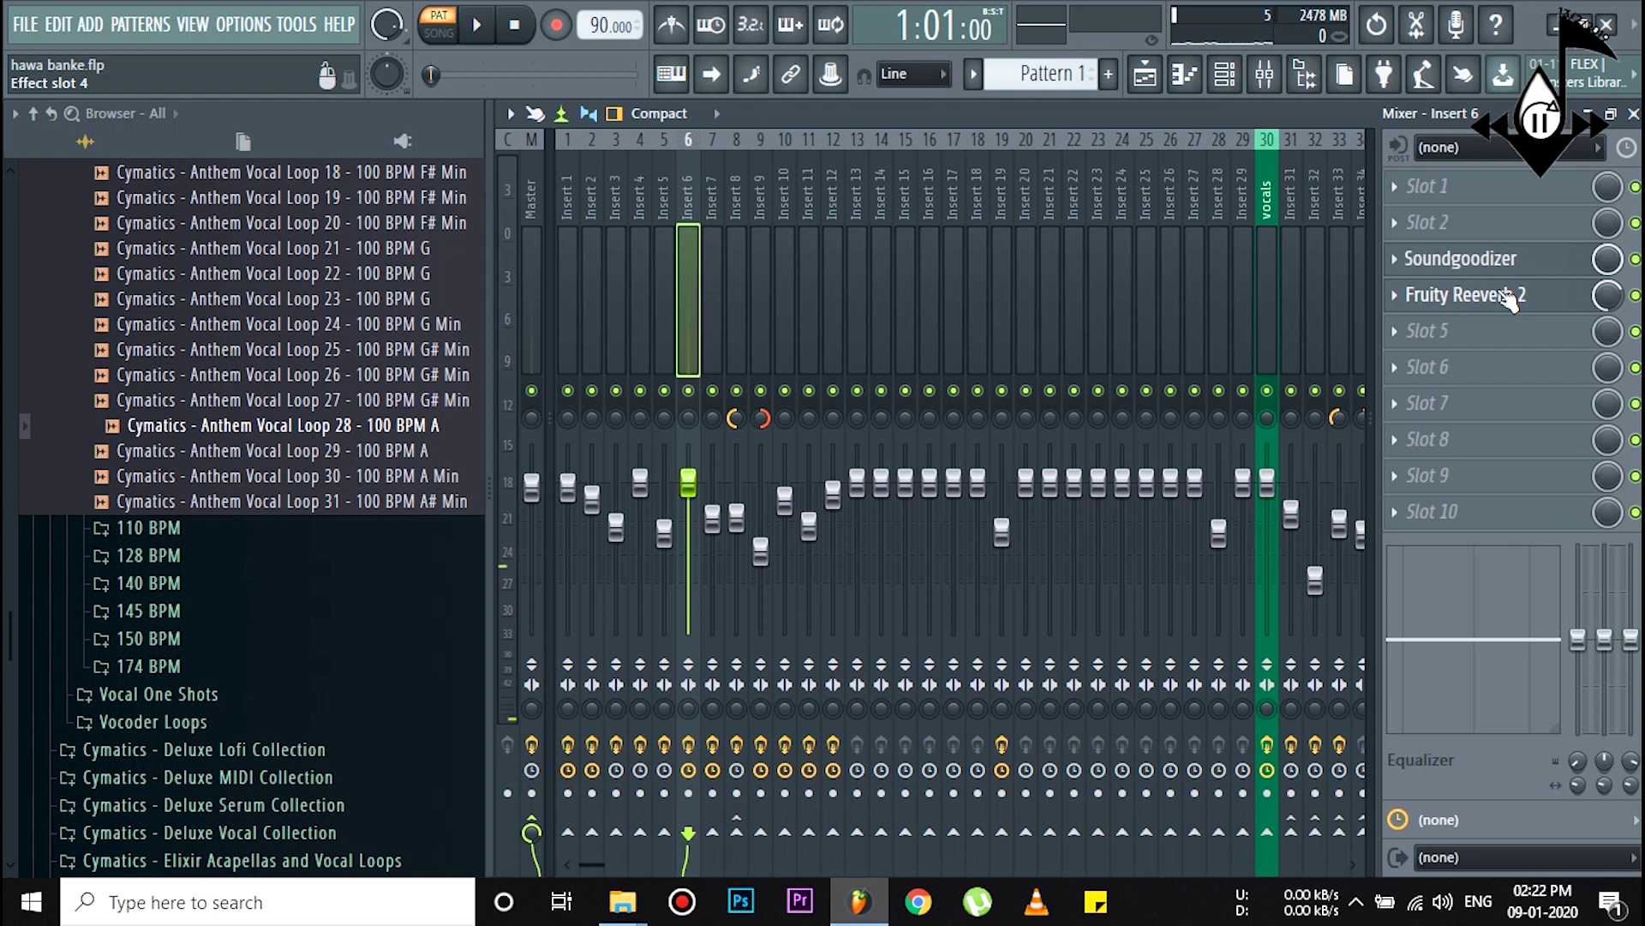
{"action": "key", "text": "space"}
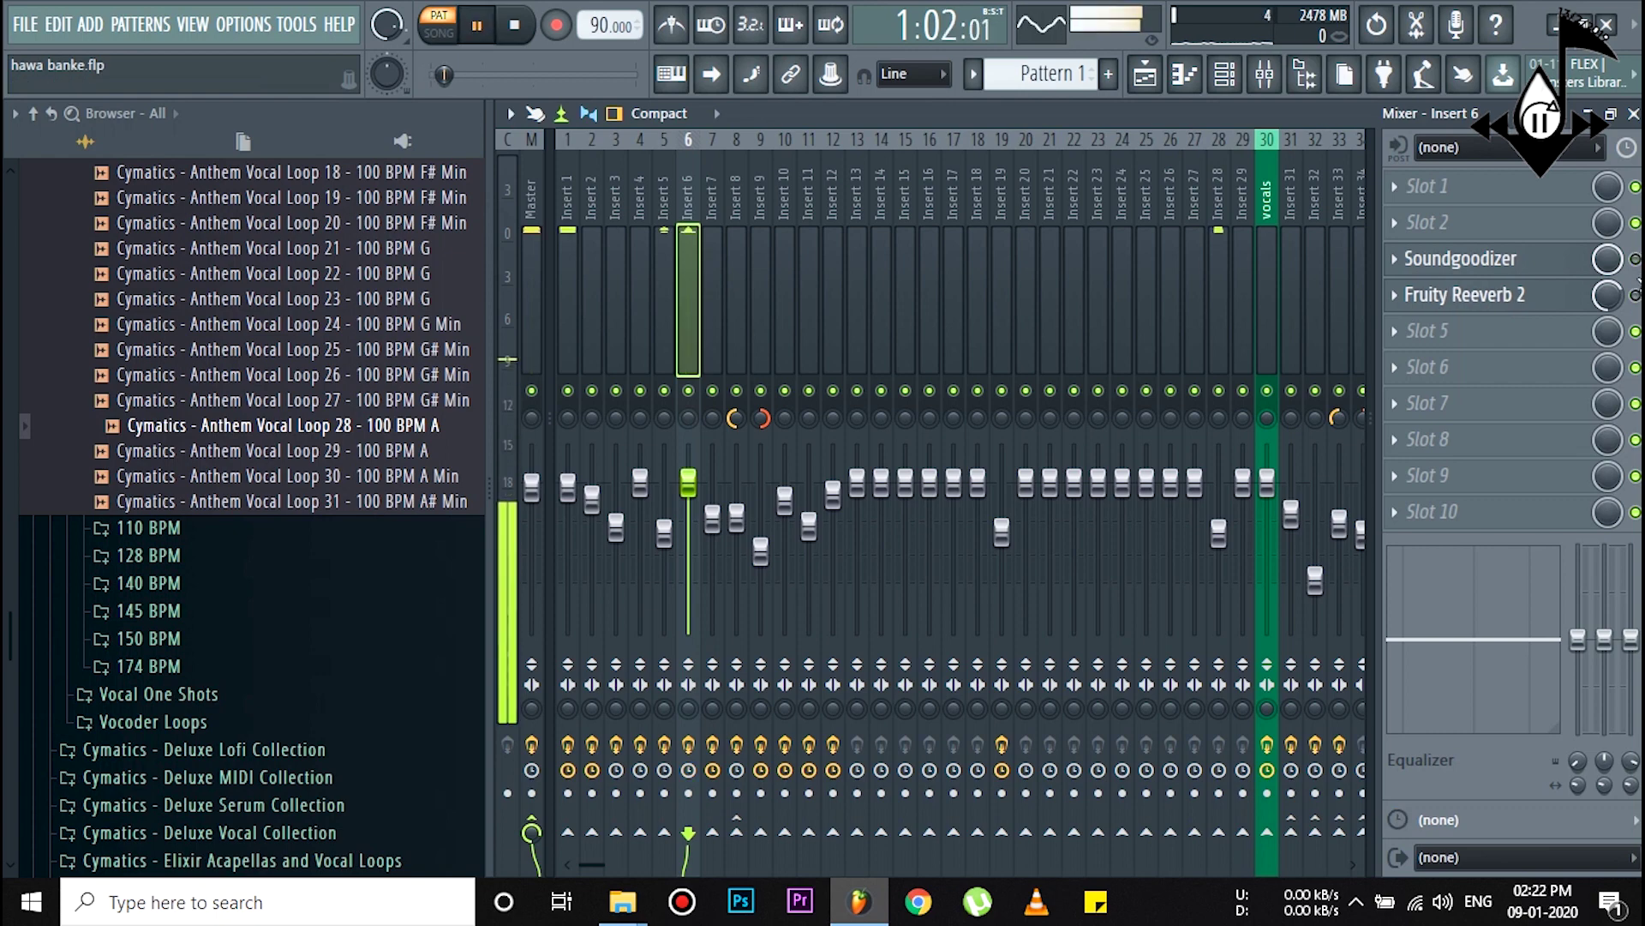
{"action": "key", "text": "space"}
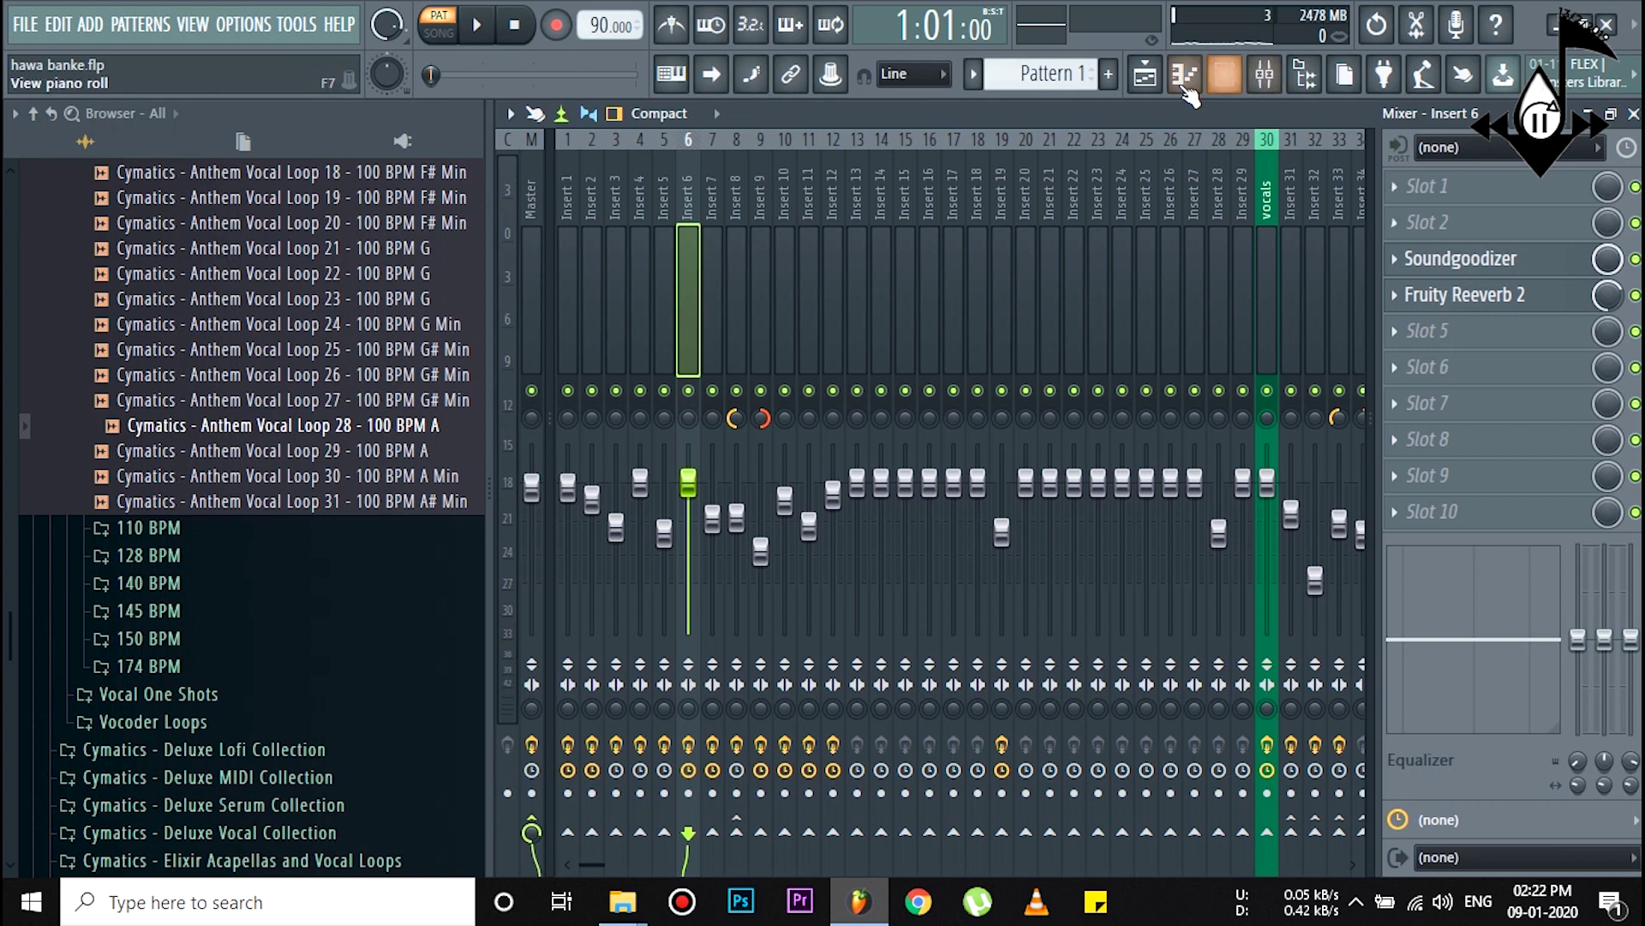
Step: Set the playlist start position to bar 3 and play the Pattern 1 drum clips in song mode
{"action": "left_click", "coordinate": [1145, 74]}
{"action": "left_click", "coordinate": [949, 166]}
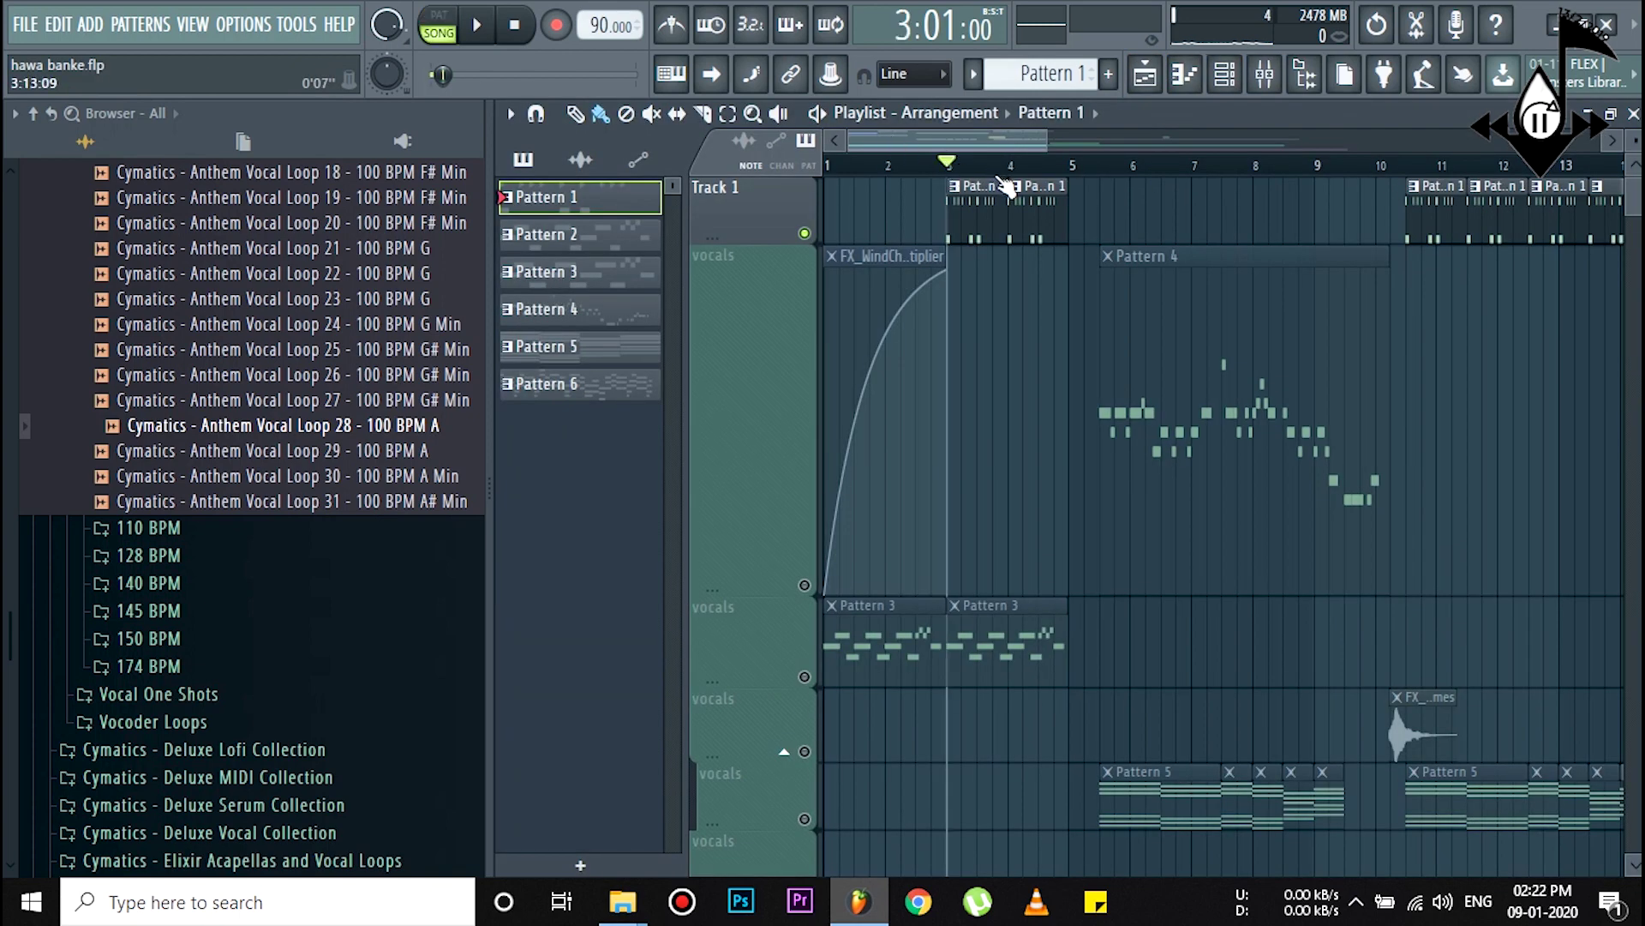
{"action": "left_click", "coordinate": [1266, 88]}
{"action": "left_click", "coordinate": [1266, 89]}
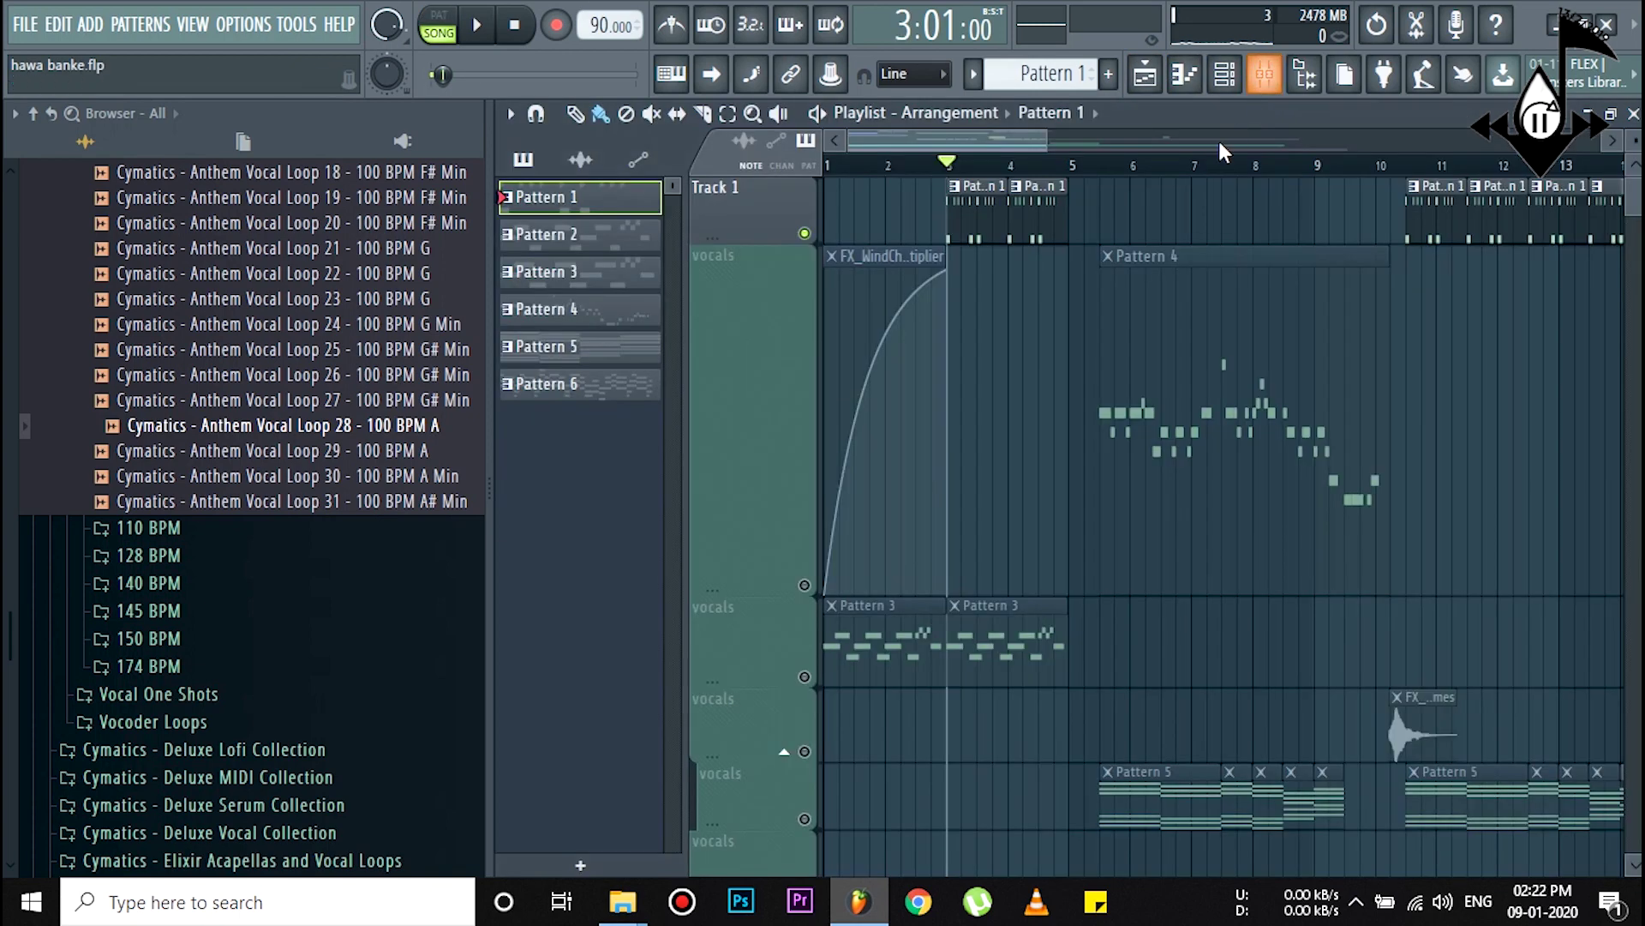
{"action": "key", "text": "space"}
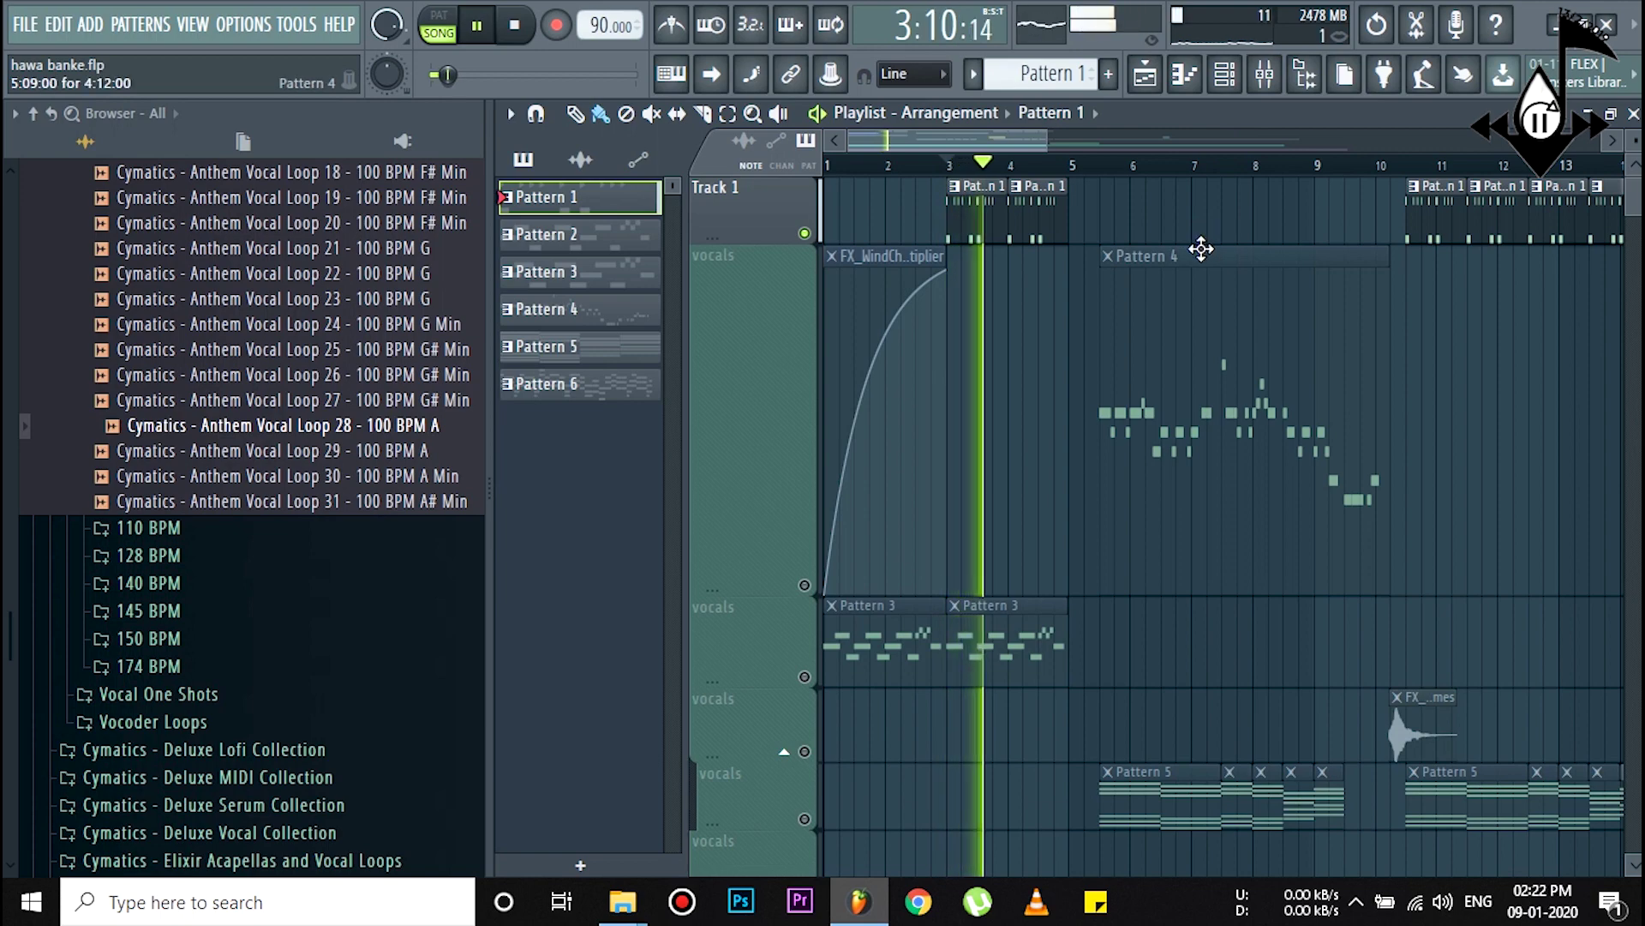
{"action": "key", "text": "space"}
Step: Inspect the Fruity Reeverb 2 settings on Insert 6, and play the drums from bar 3 while watching the mixer levels
{"action": "left_click", "coordinate": [1273, 81]}
{"action": "left_click", "coordinate": [1465, 294]}
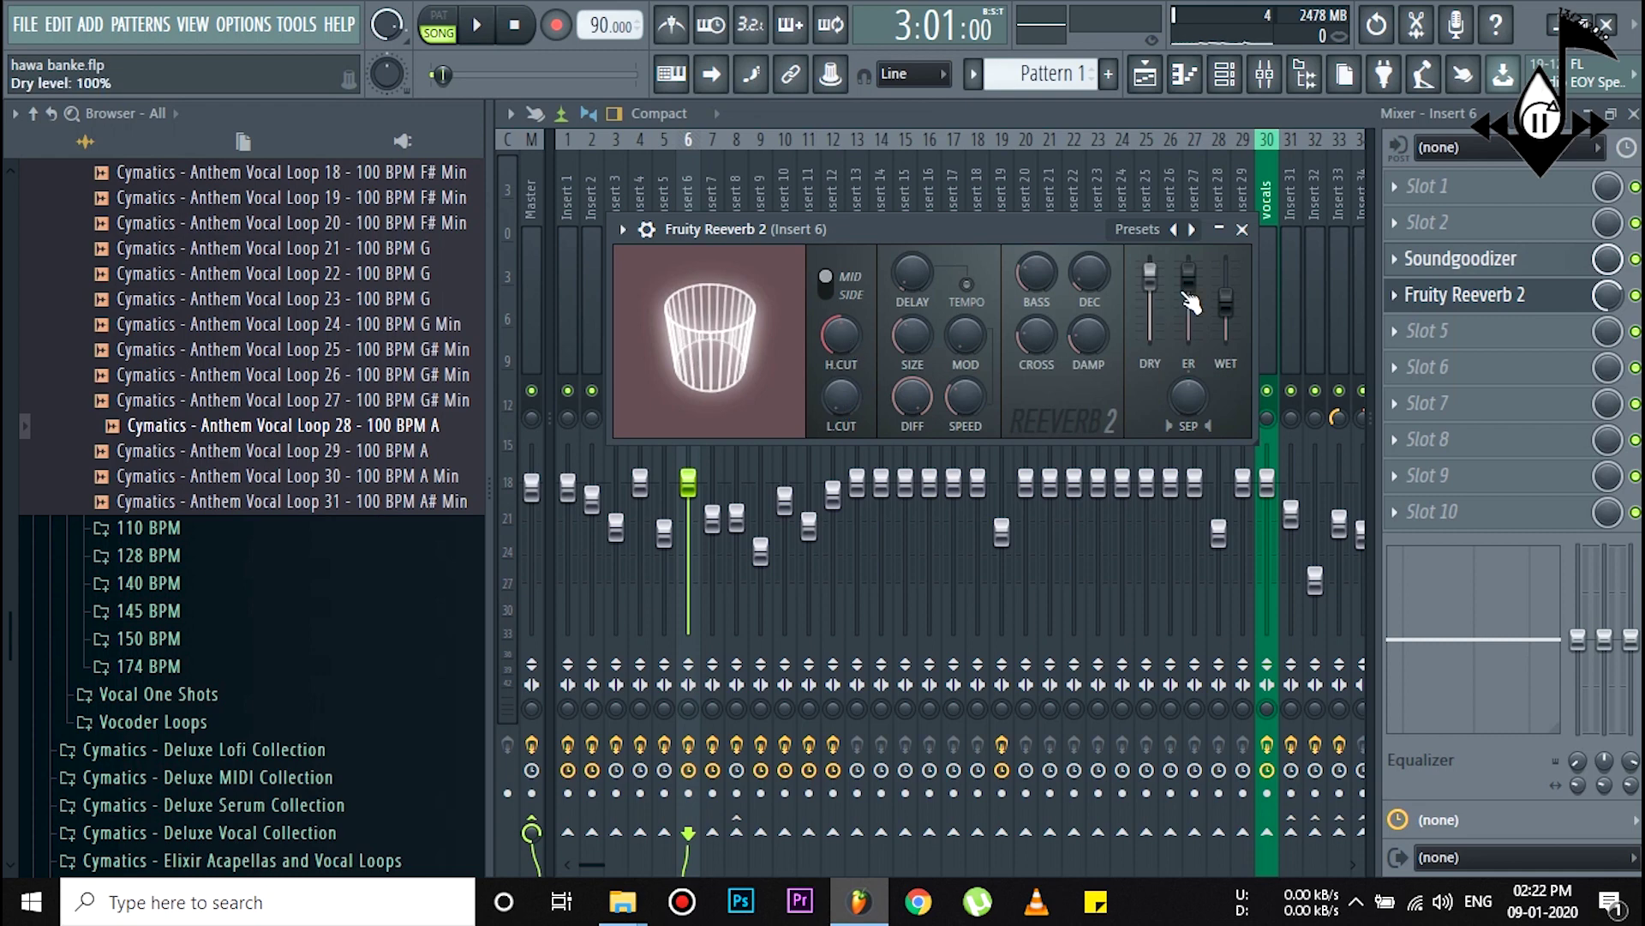
{"action": "left_click", "coordinate": [1242, 230]}
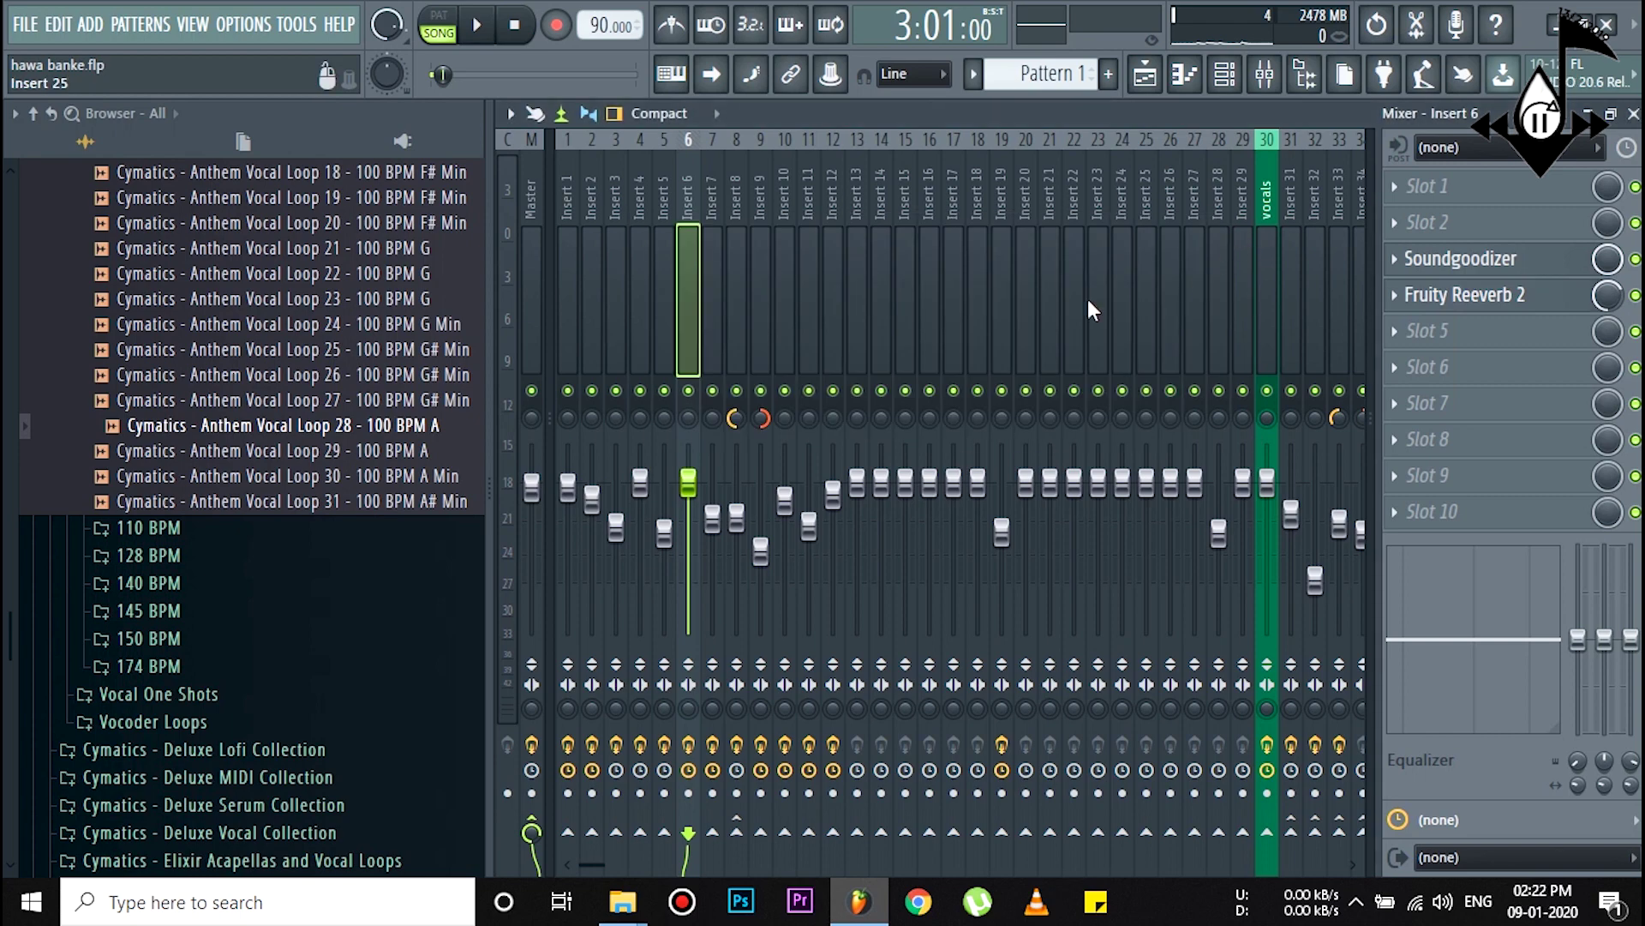
{"action": "key", "text": "space"}
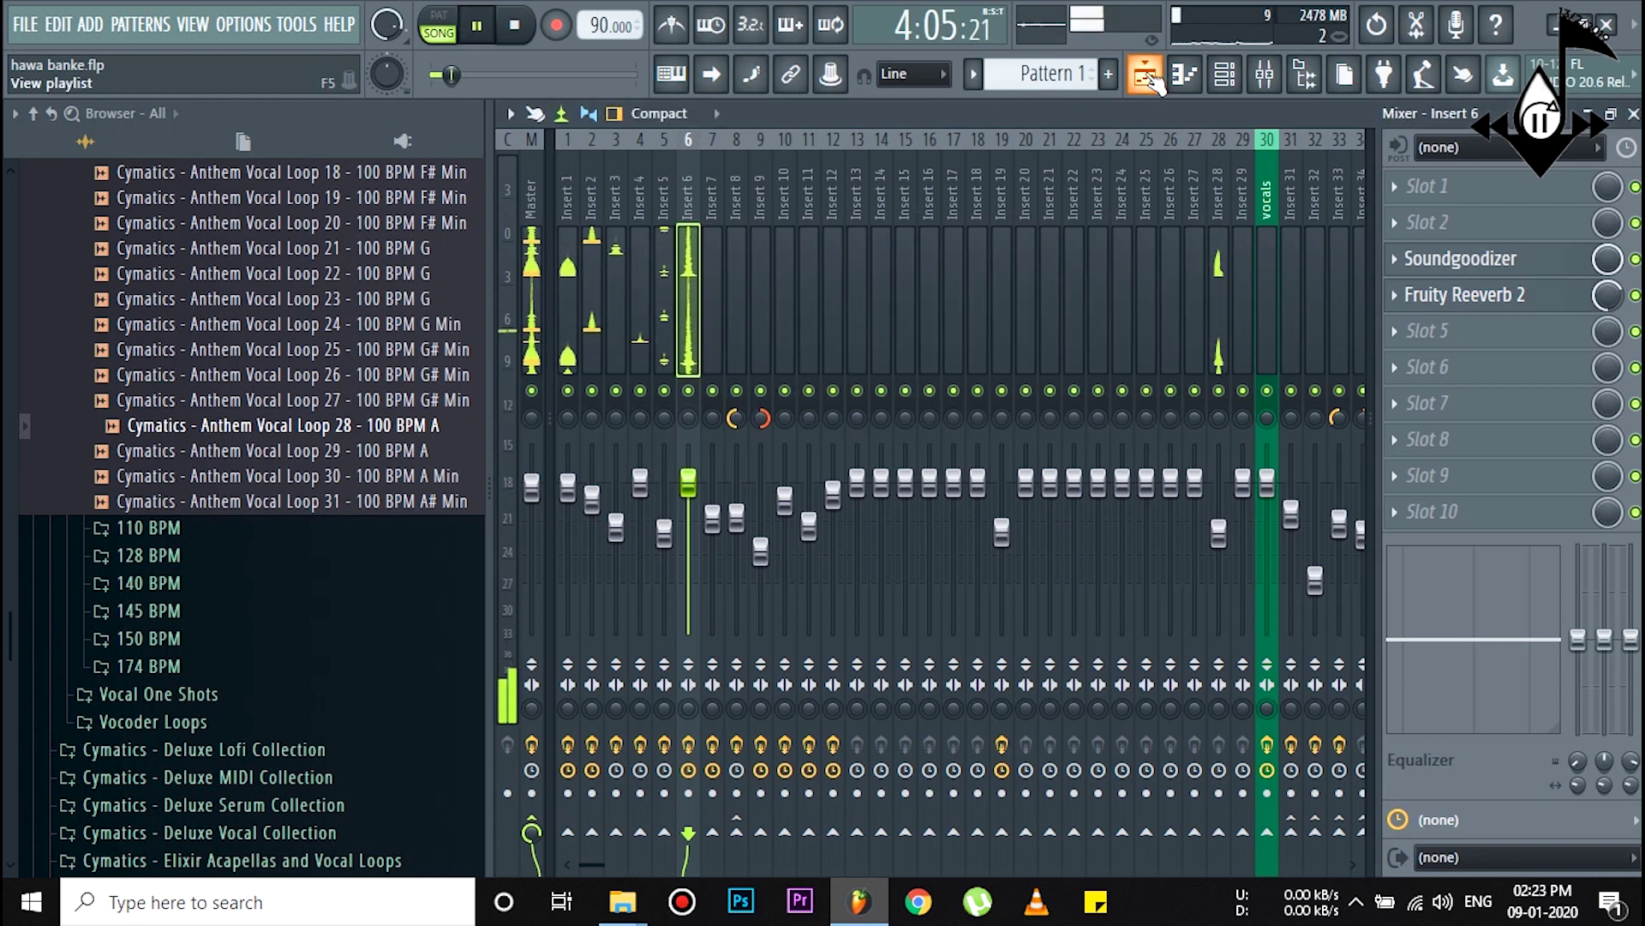
{"action": "left_click", "coordinate": [1149, 75]}
{"action": "key", "text": "space"}
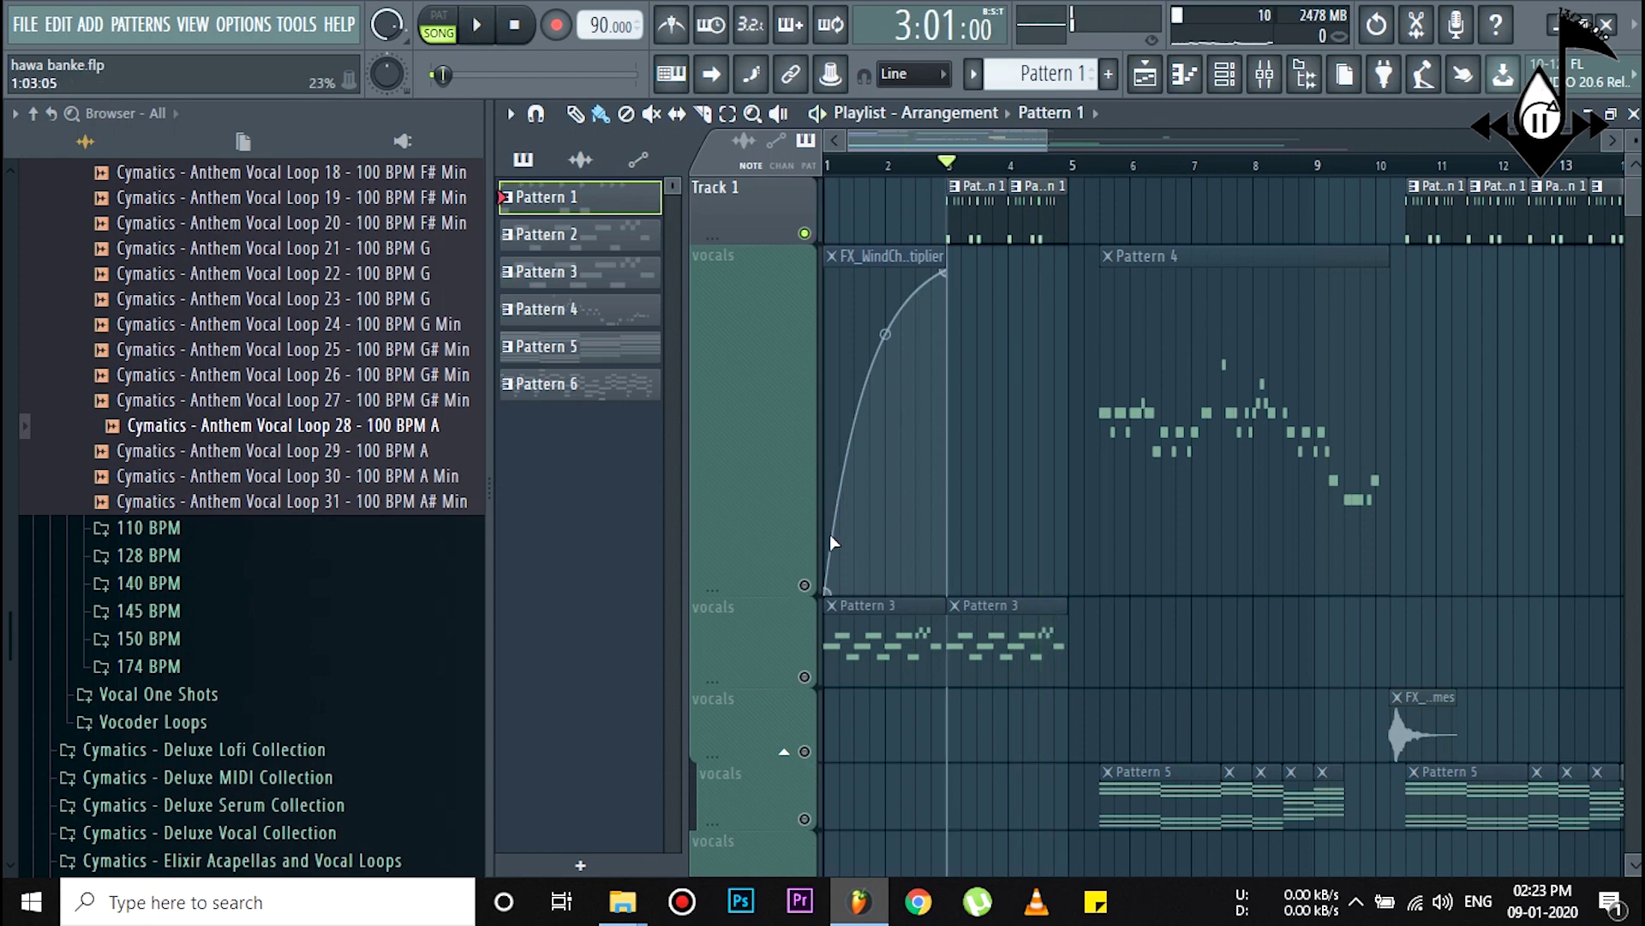
Step: Unmute the playlist track holding the Pattern 3 clips and Track 8's Insert 7 volume automation, and play from bar 3
{"action": "left_click", "coordinate": [805, 676]}
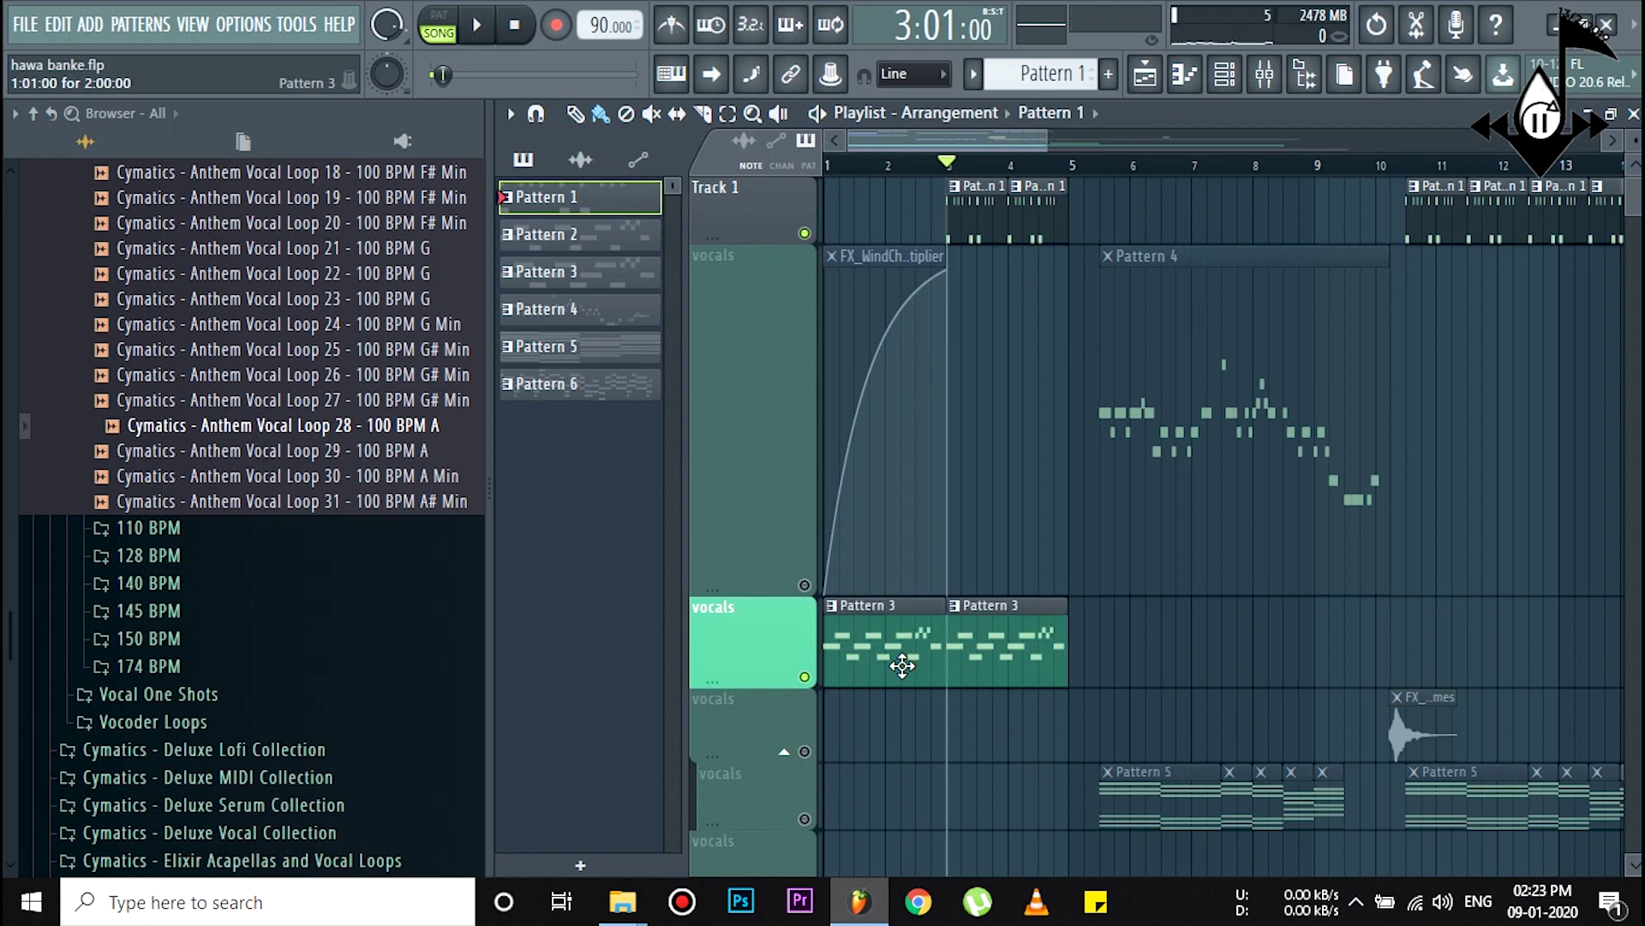
{"action": "scroll", "coordinate": [943, 668], "scroll_direction": "down", "scroll_amount": 5}
{"action": "left_click", "coordinate": [803, 552]}
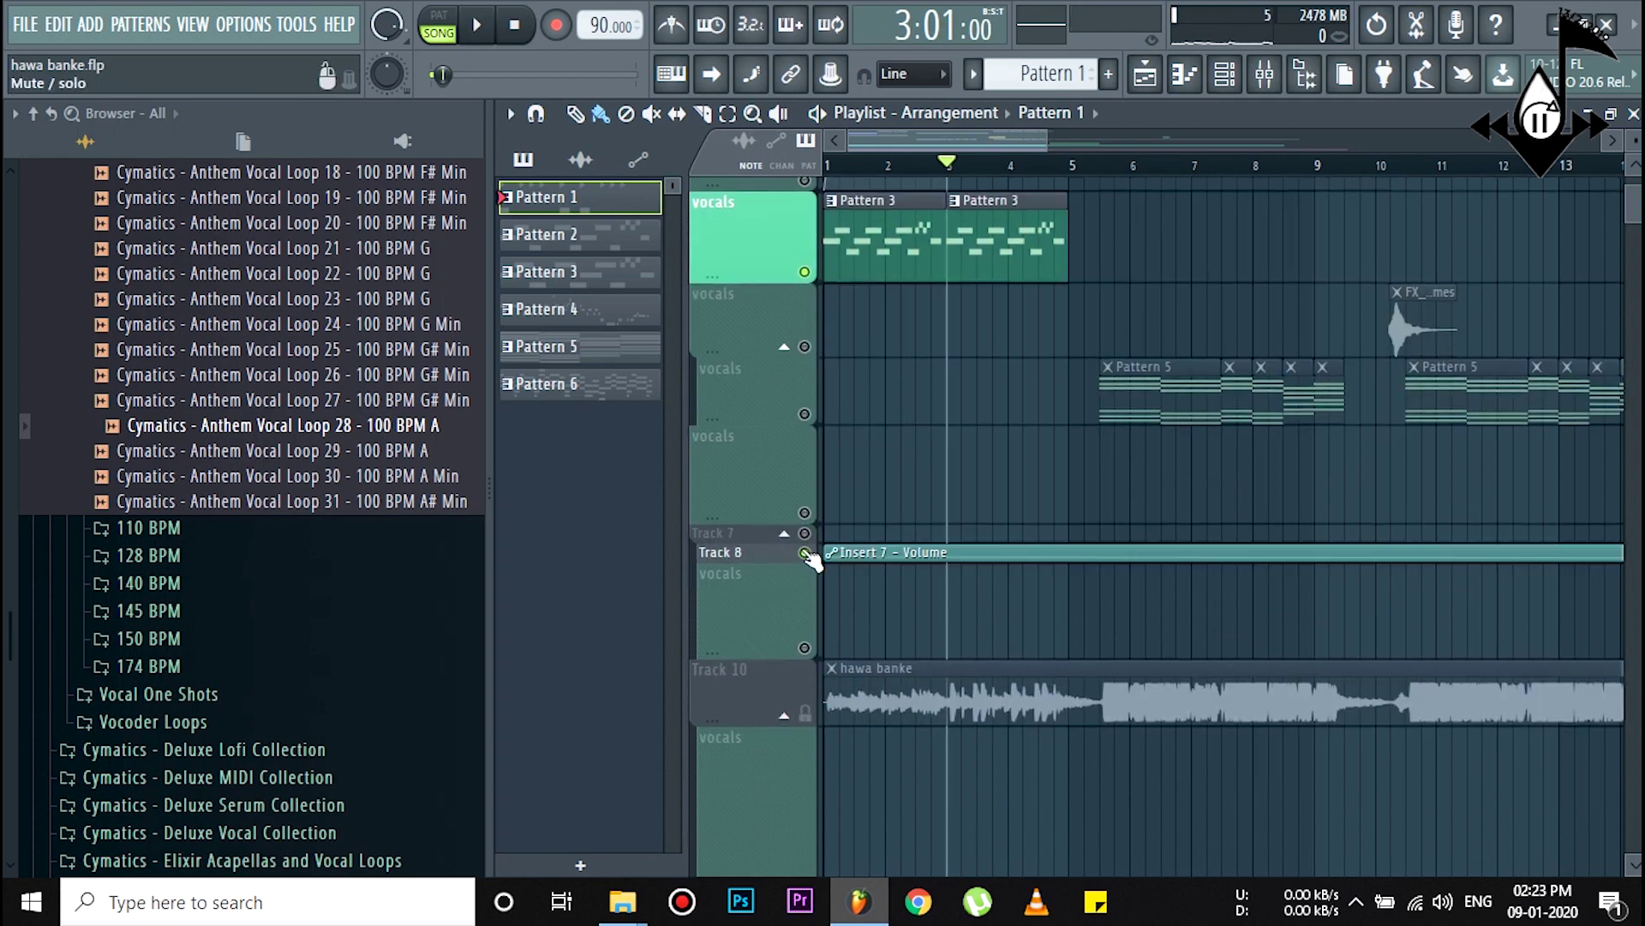
{"action": "key", "text": "space"}
{"action": "scroll", "coordinate": [846, 545], "scroll_direction": "up", "scroll_amount": 5}
{"action": "key", "text": "space"}
Step: Unmute the remaining channels in the channel rack and play the Pattern 1 drums with Pattern 3 from bar 3
{"action": "left_click", "coordinate": [1264, 74]}
{"action": "left_click", "coordinate": [1225, 75]}
{"action": "right_click", "coordinate": [534, 352]}
{"action": "left_click", "coordinate": [557, 363]}
{"action": "left_click", "coordinate": [1145, 75]}
{"action": "key", "text": "space"}
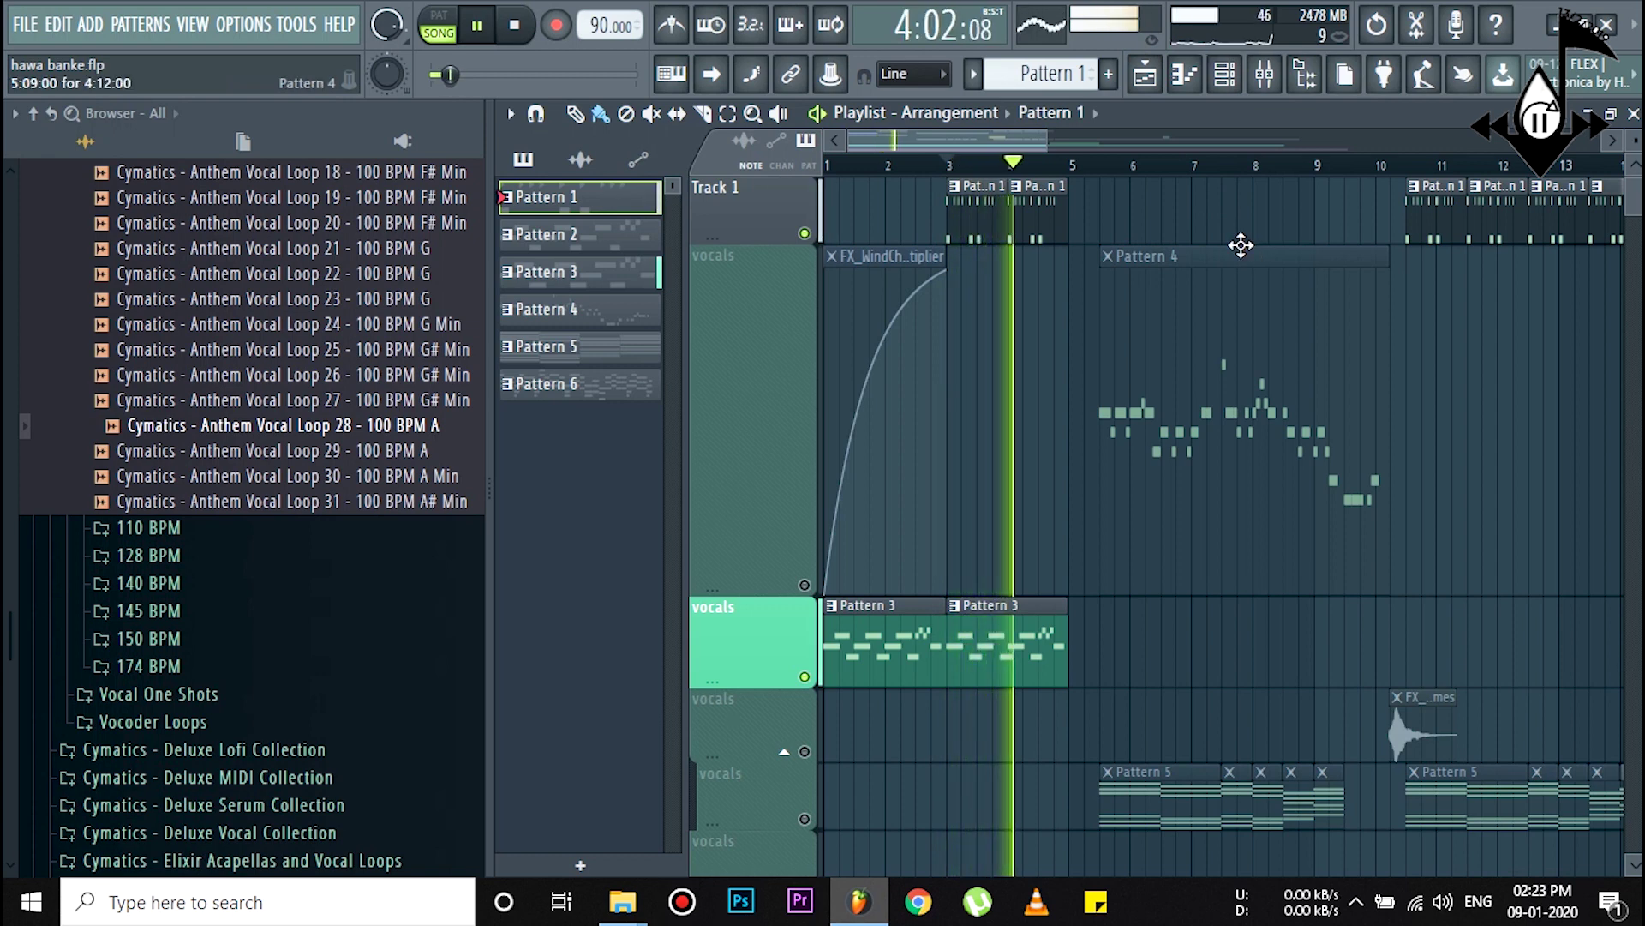
{"action": "key", "text": "space"}
Step: Move the start position to the beginning of the Pattern 4 clip, solo its track, and play the melody
{"action": "left_click_drag", "start_coordinate": [1008, 147], "coordinate": [1042, 153]}
{"action": "left_click", "coordinate": [965, 163]}
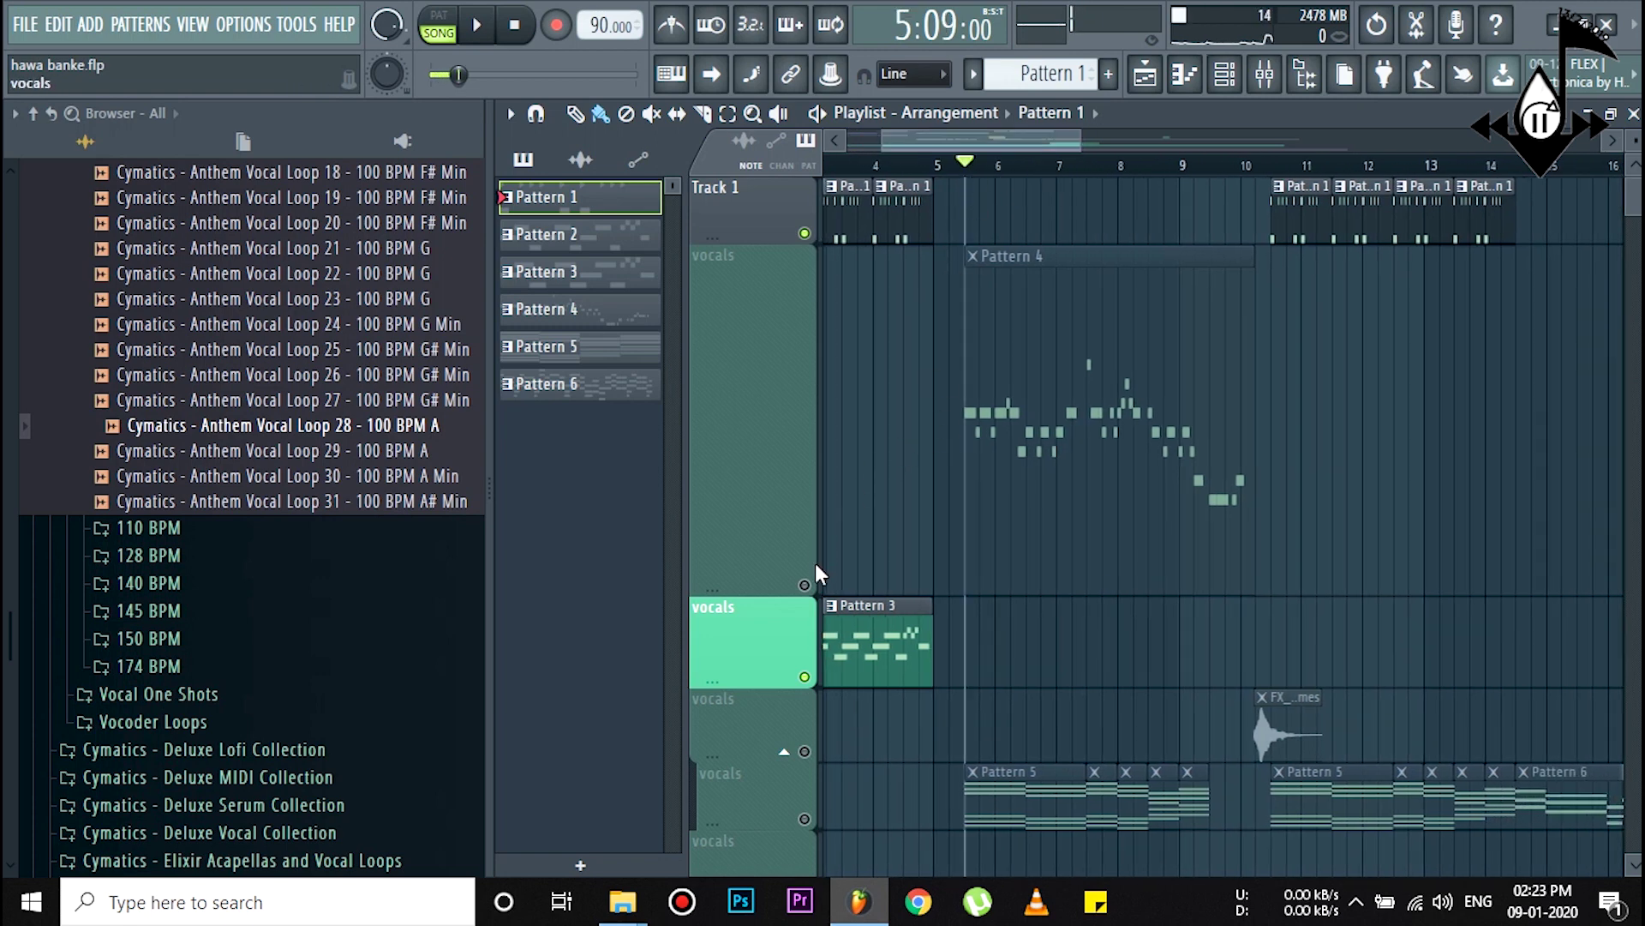
{"action": "right_click", "coordinate": [805, 585]}
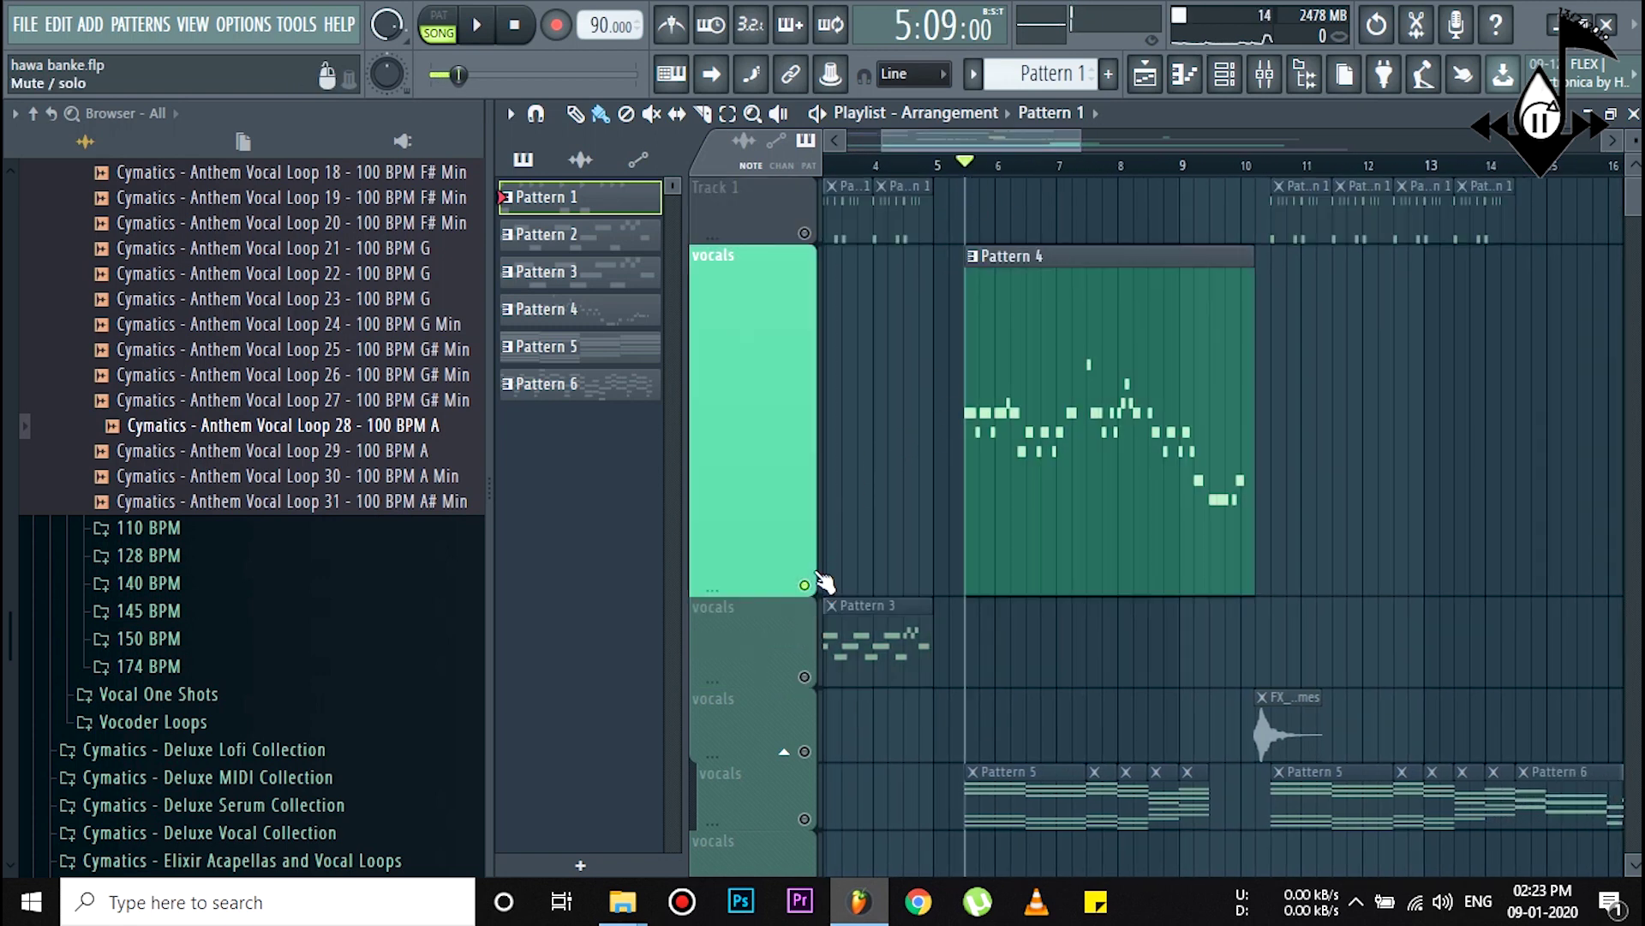
{"action": "key", "text": "space"}
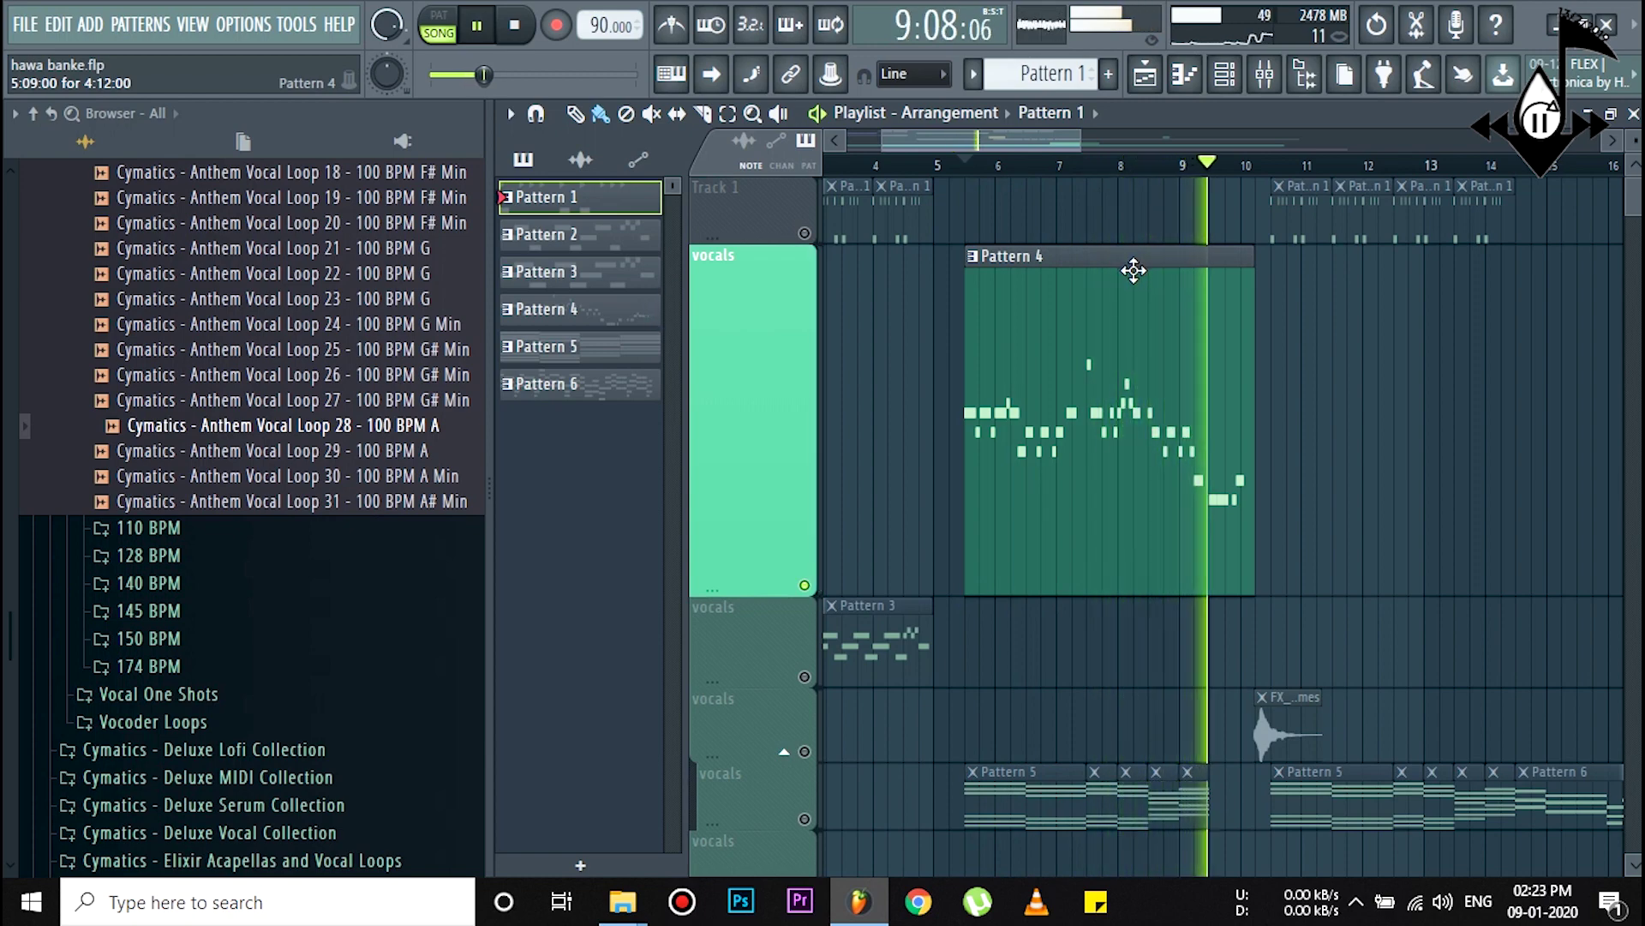
{"action": "key", "text": "space"}
Step: Enable Track 10 with the hawa banke audio clip, play it from bar 5, and mute the track again
{"action": "scroll", "coordinate": [1033, 269], "scroll_direction": "down", "scroll_amount": 1}
{"action": "scroll", "coordinate": [1032, 269], "scroll_direction": "down", "scroll_amount": 12}
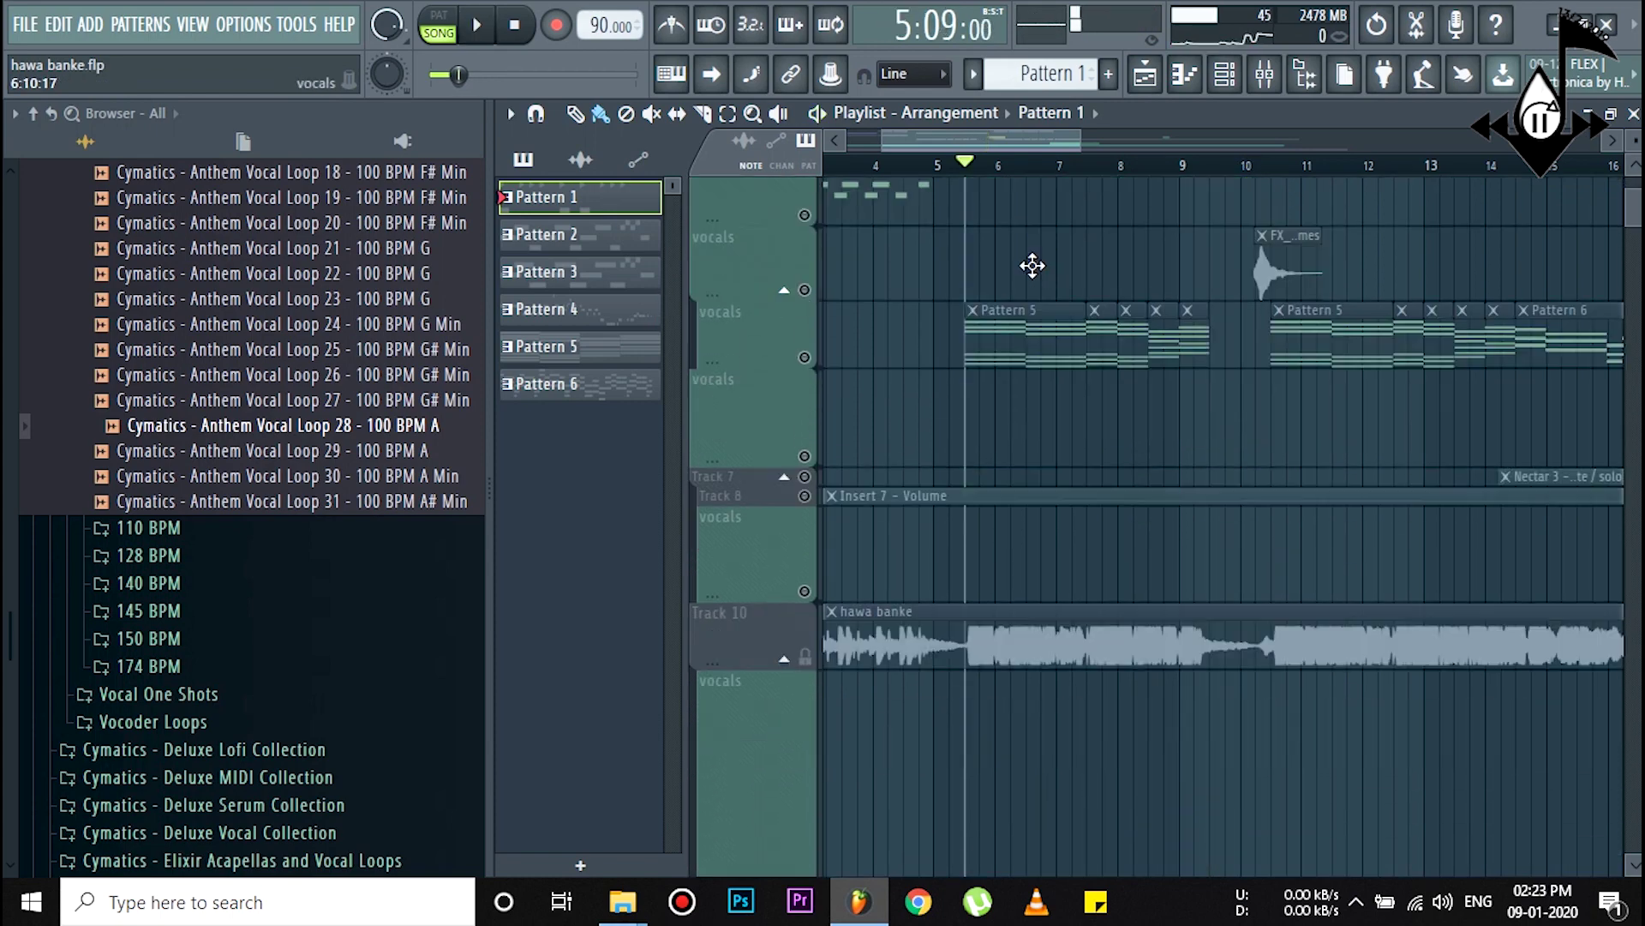
{"action": "left_click", "coordinate": [805, 443]}
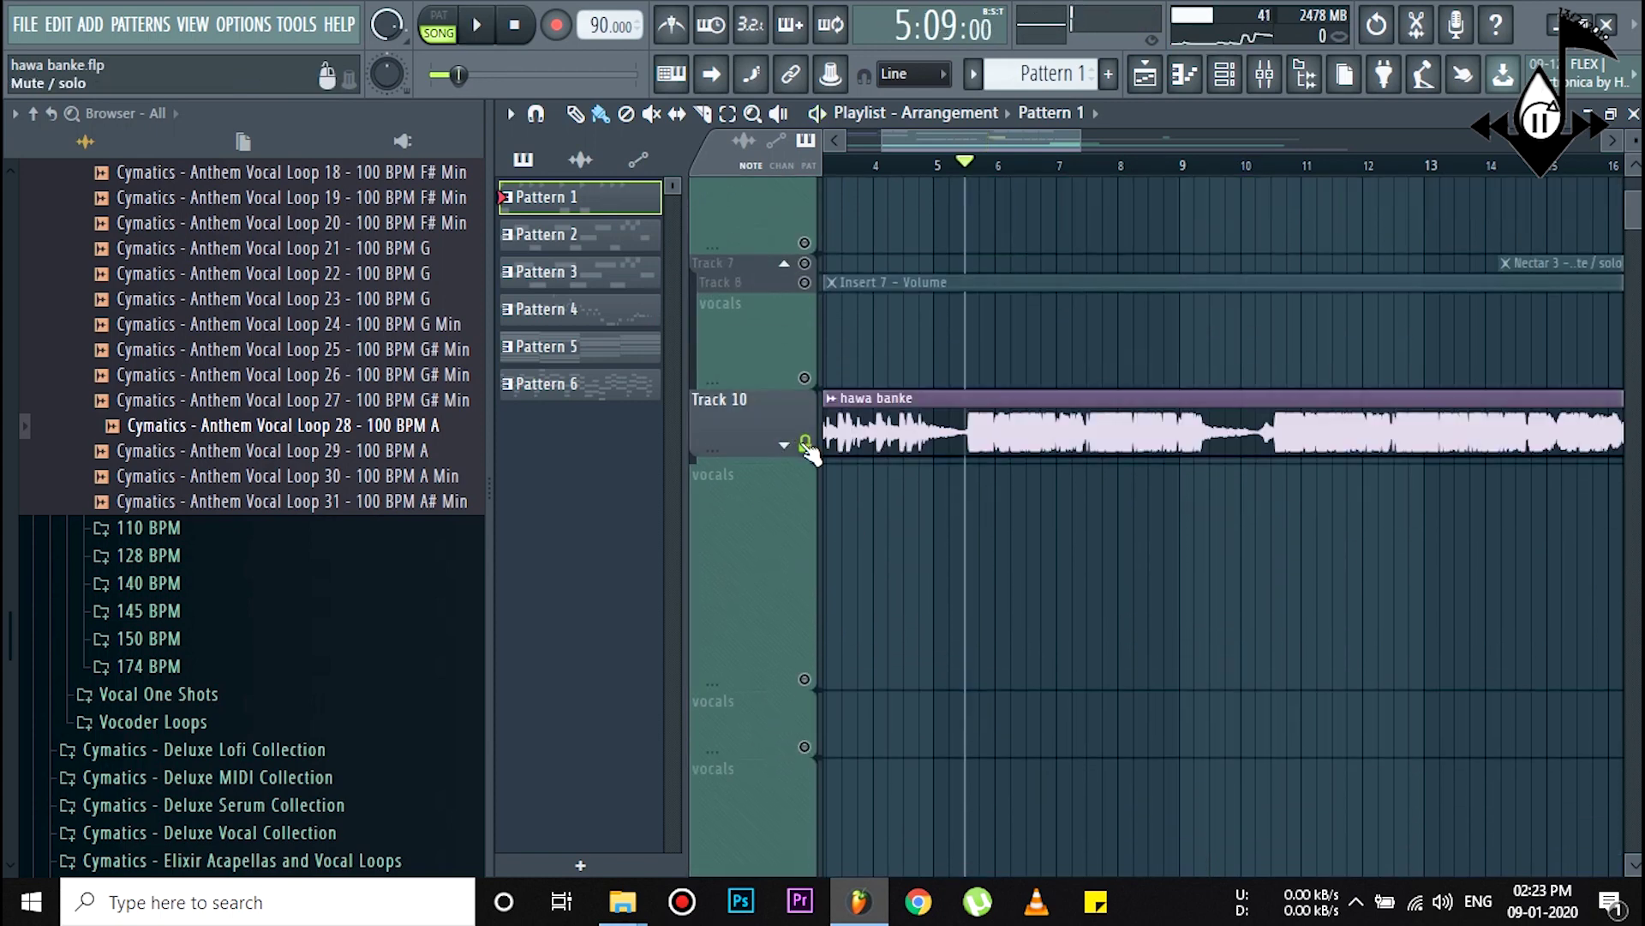
{"action": "key", "text": "space"}
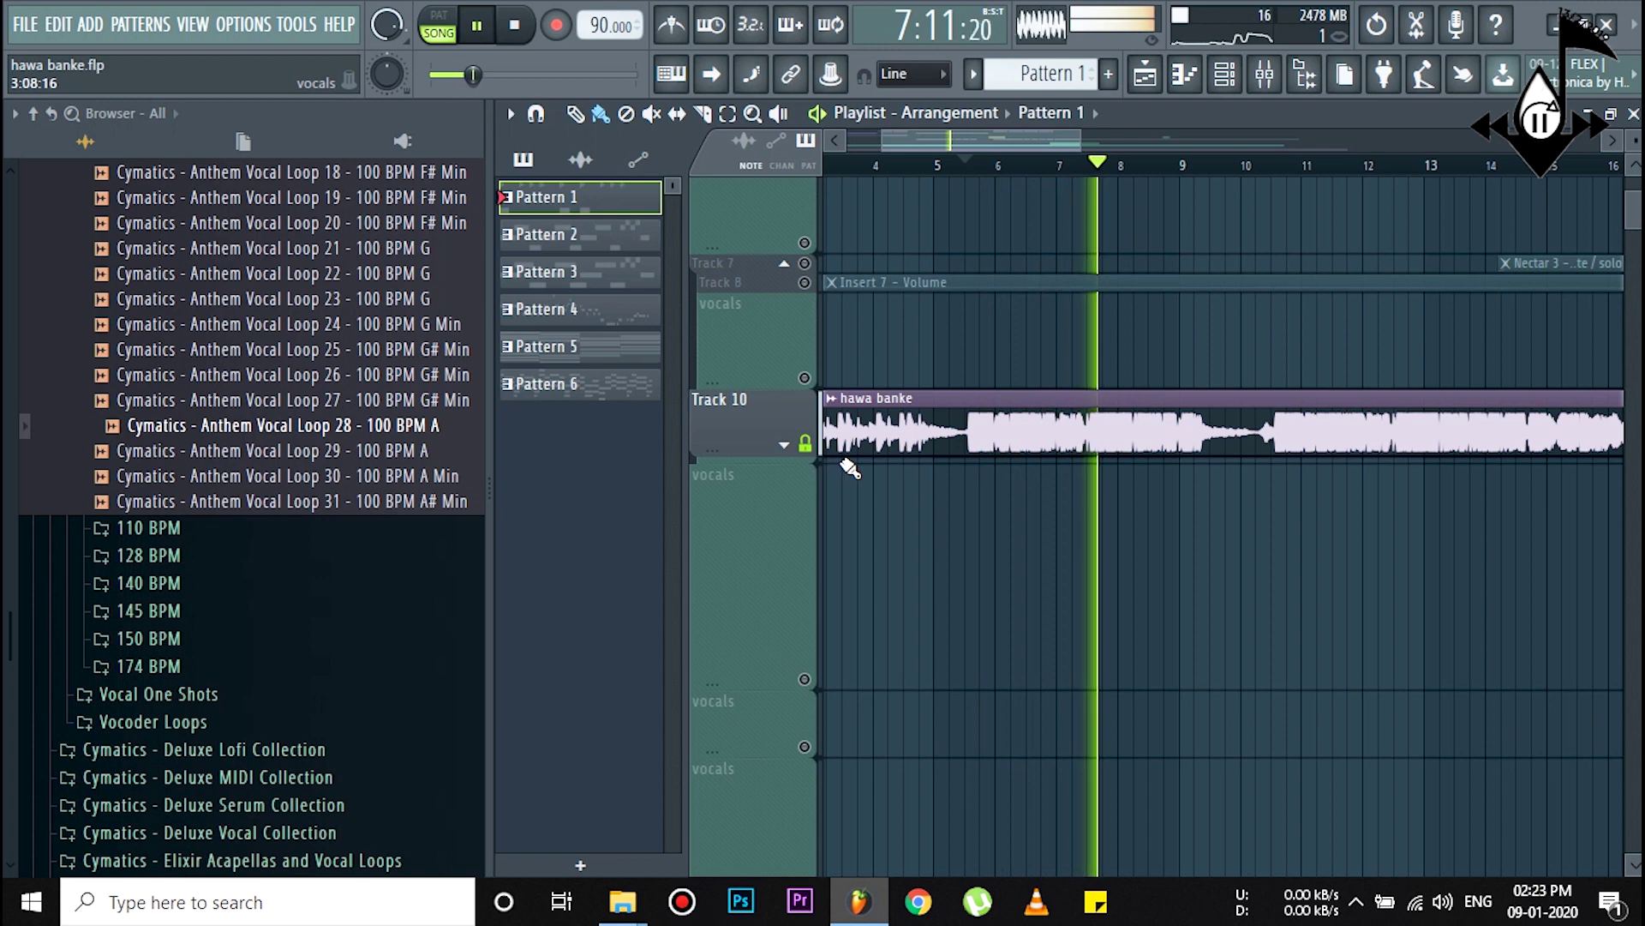
{"action": "key", "text": "space"}
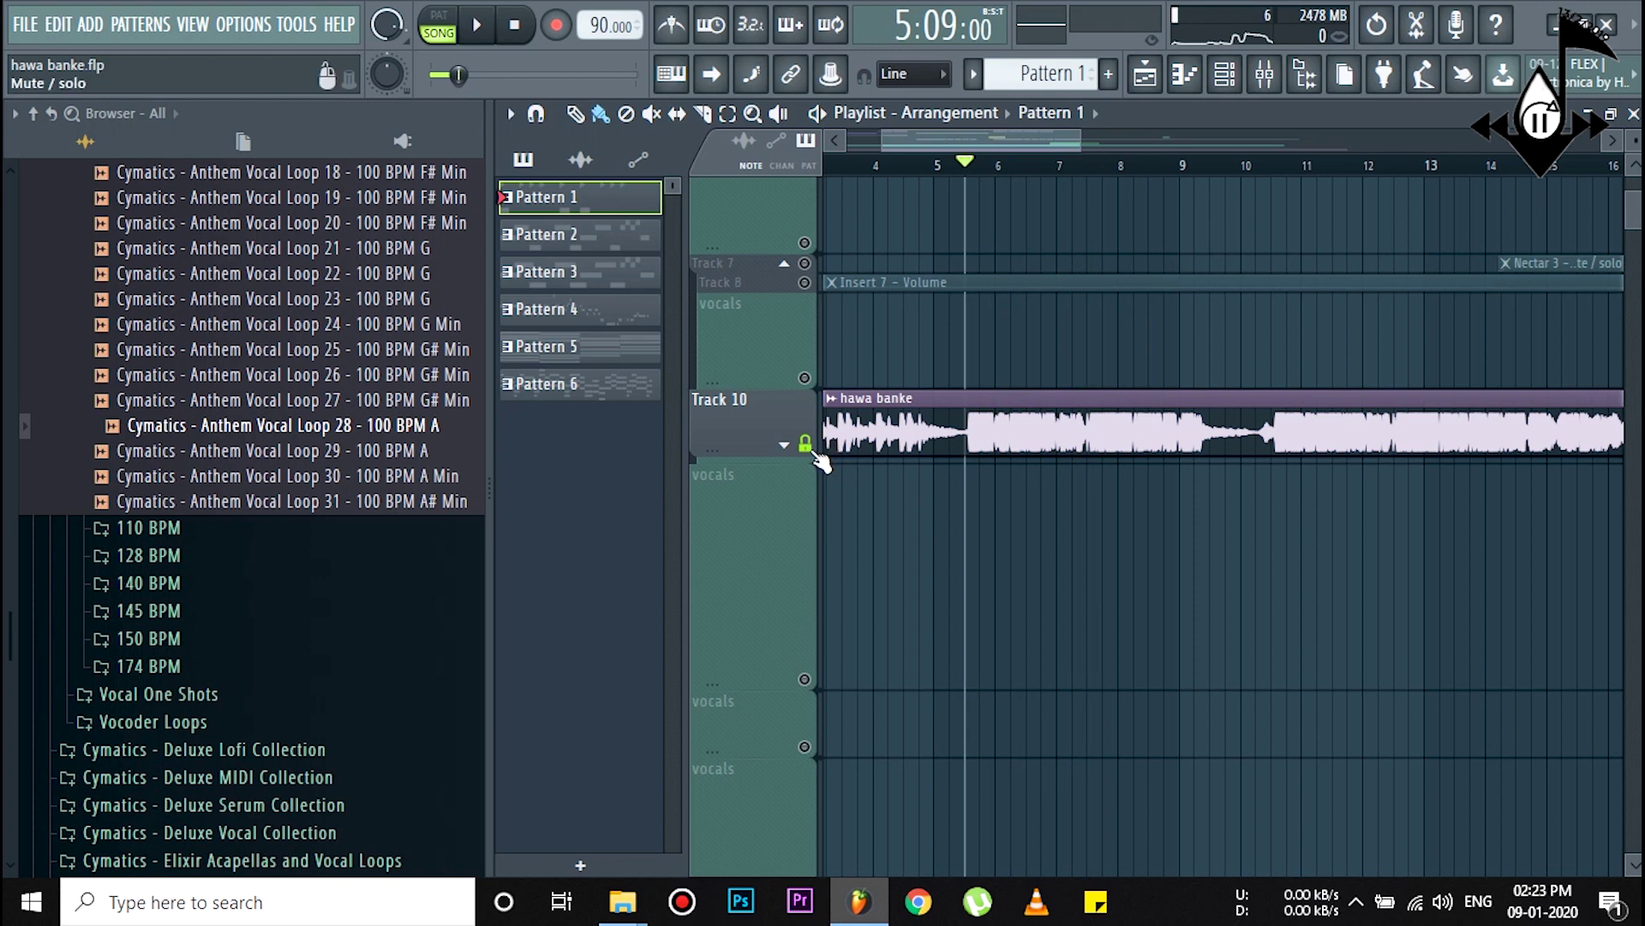
{"action": "left_click", "coordinate": [808, 446]}
Step: Unmute the playlist track holding the Pattern 5 and Pattern 6 clips
{"action": "scroll", "coordinate": [948, 429], "scroll_direction": "up", "scroll_amount": 5}
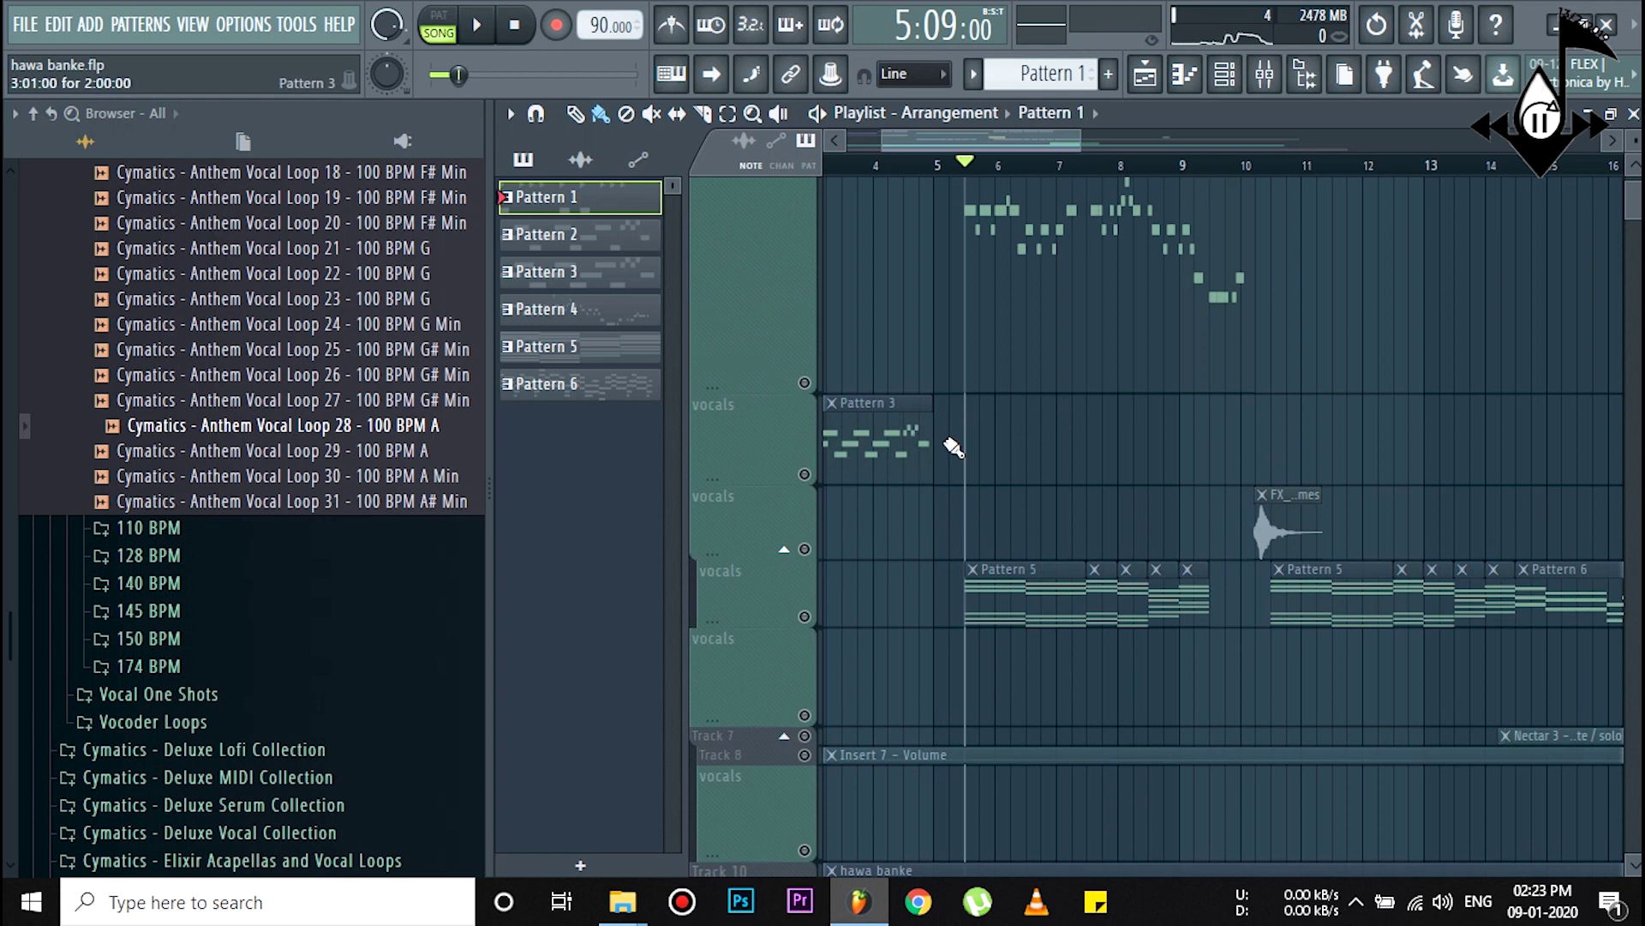
{"action": "left_click_drag", "start_coordinate": [882, 143], "coordinate": [834, 143]}
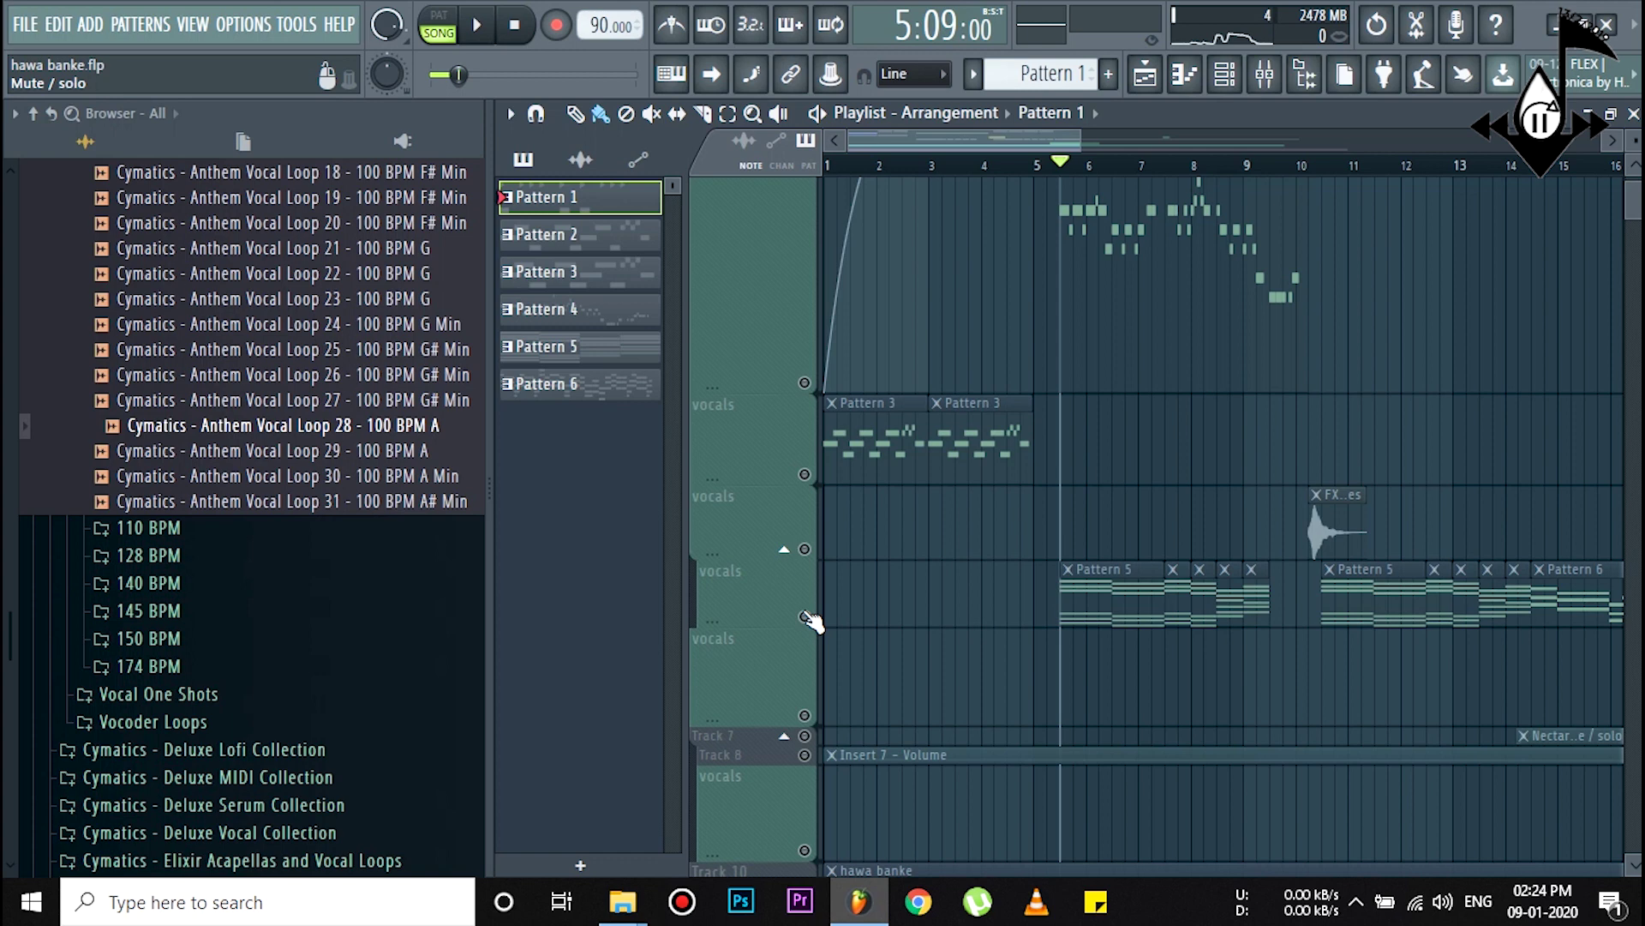
{"action": "left_click", "coordinate": [806, 618]}
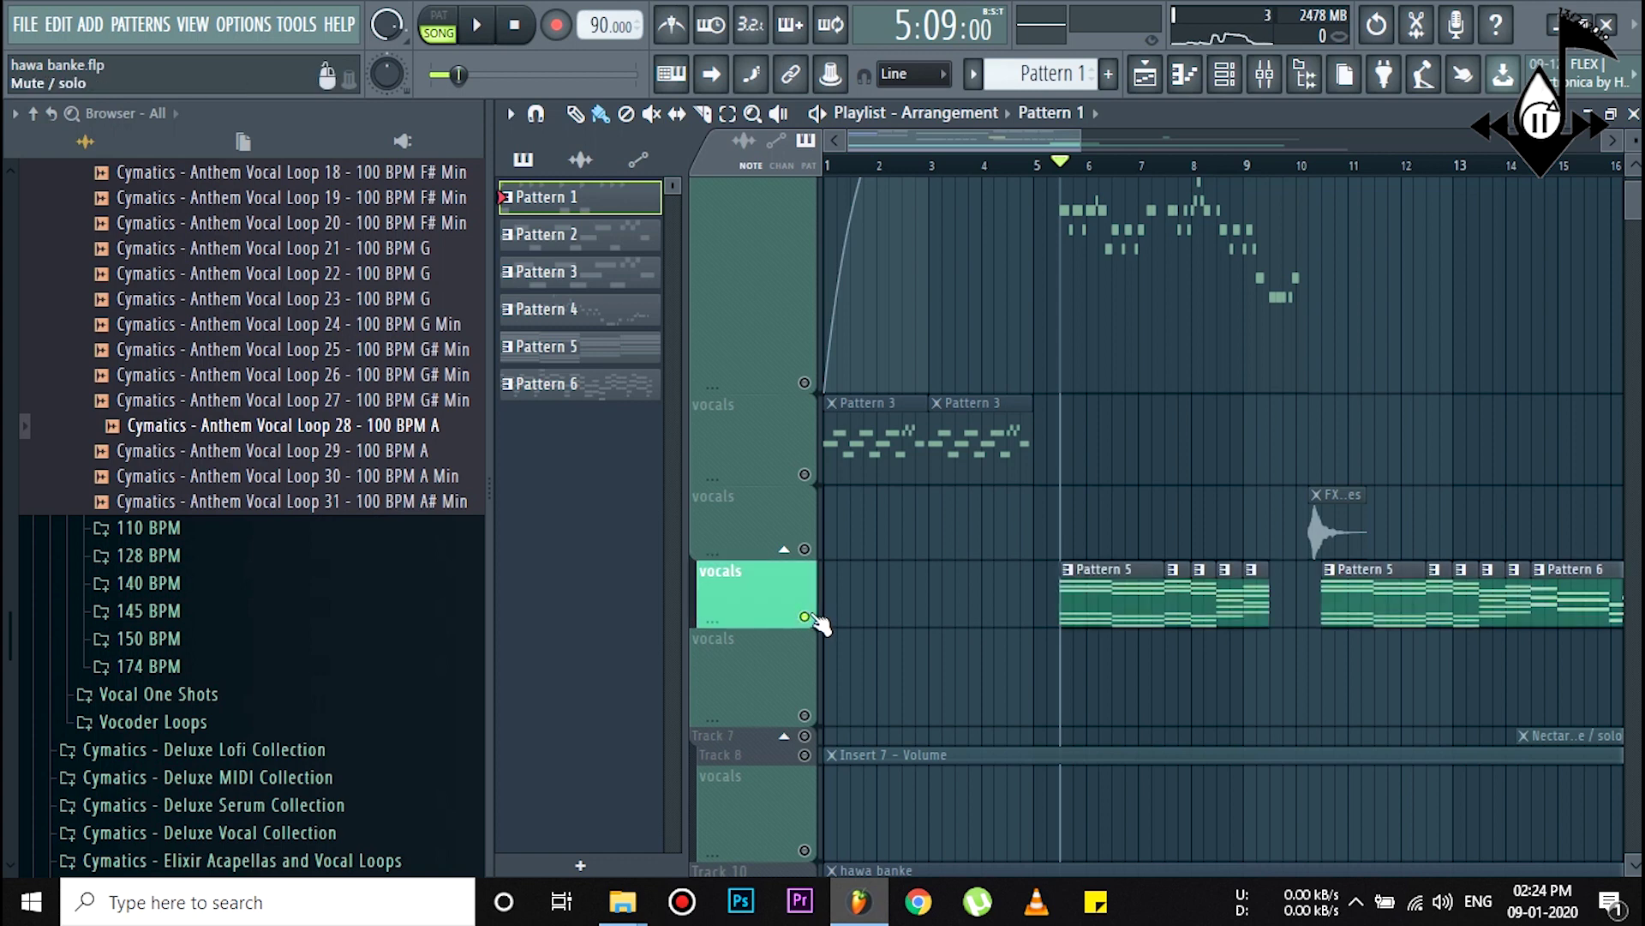
{"action": "left_click_drag", "start_coordinate": [1069, 143], "coordinate": [1406, 141]}
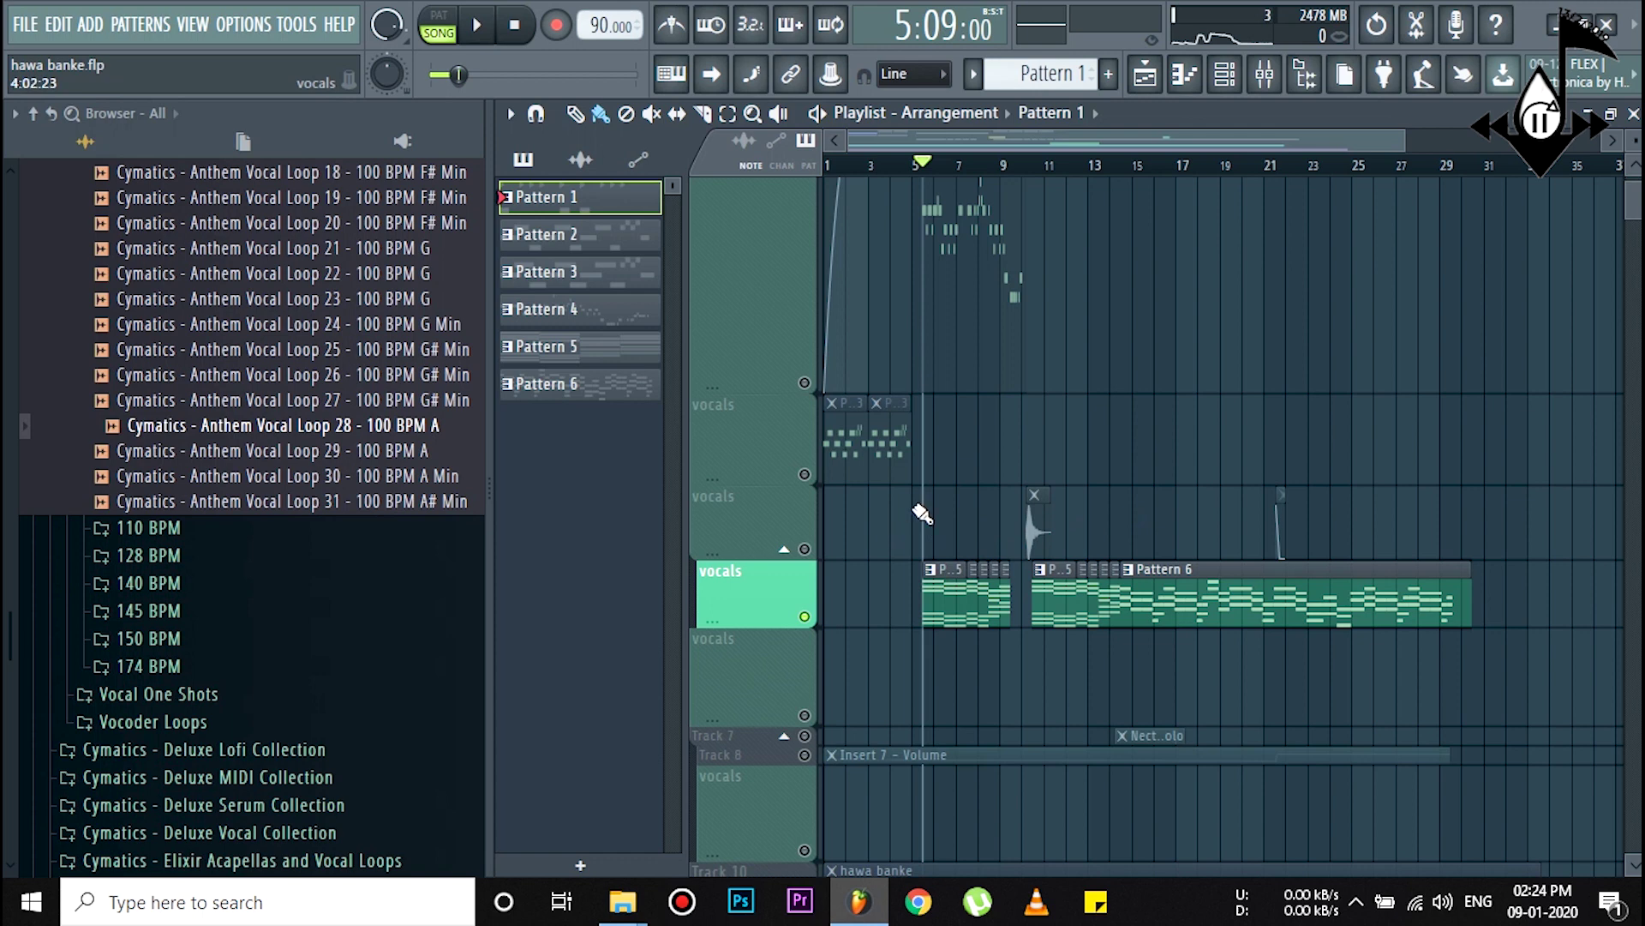
{"action": "left_click_drag", "start_coordinate": [1326, 134], "coordinate": [1307, 135]}
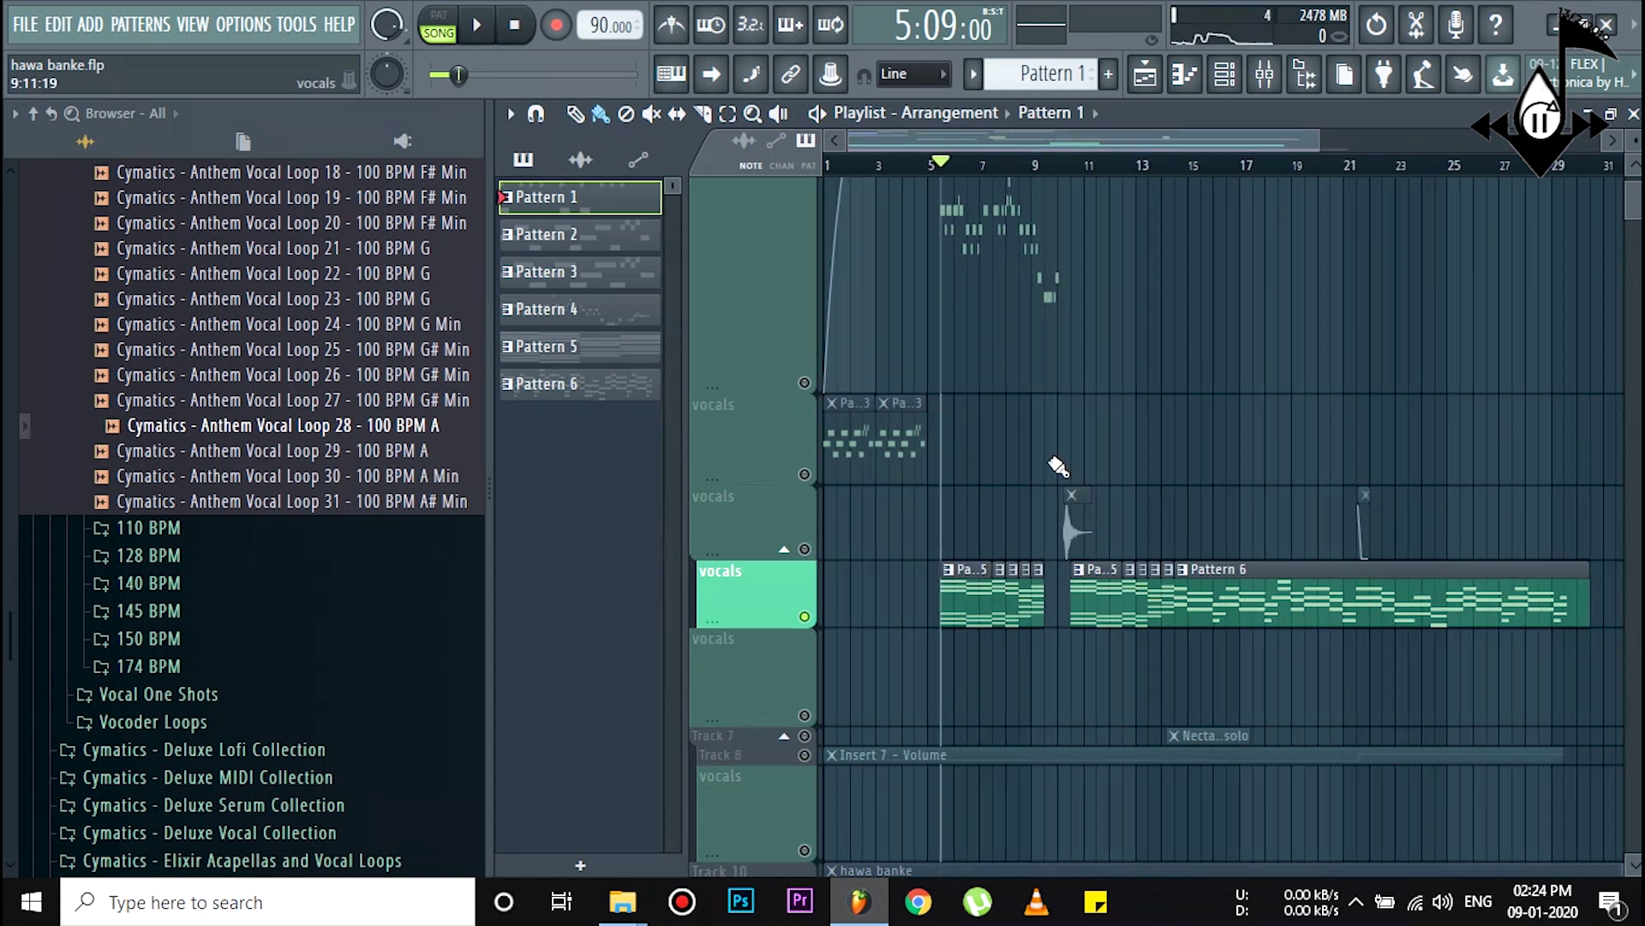
Step: Select Pattern 4, solo its playlist track, play the melody, and bring up its channels in the channel rack
{"action": "left_click", "coordinate": [948, 304]}
{"action": "scroll", "coordinate": [918, 331], "scroll_direction": "up", "scroll_amount": 2}
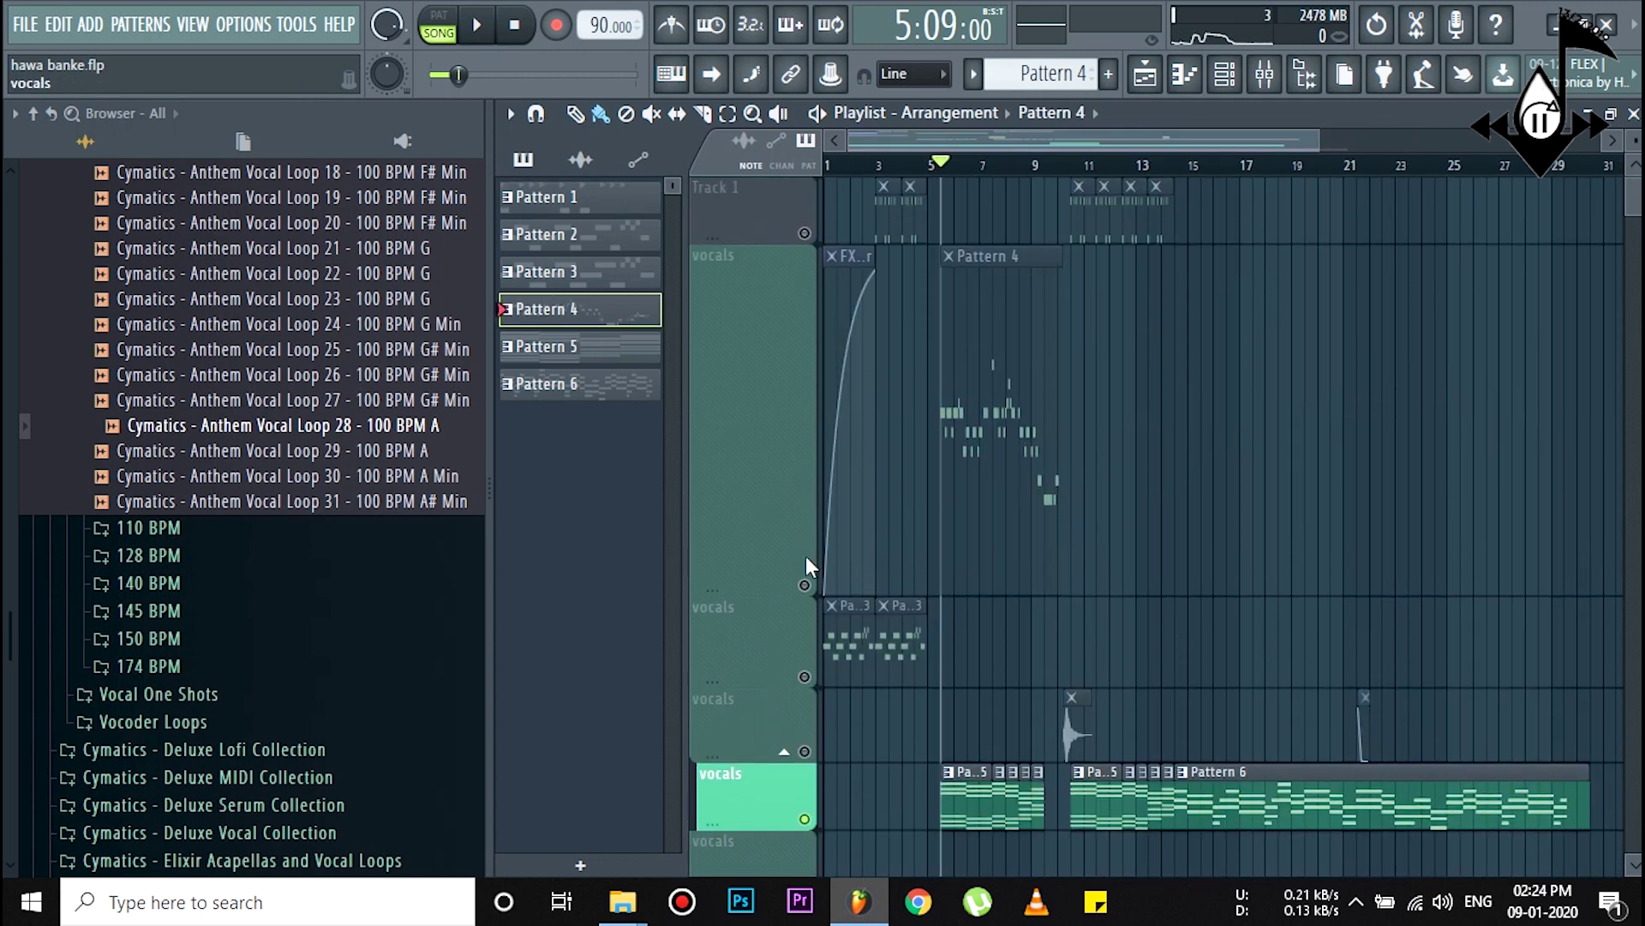
{"action": "right_click", "coordinate": [807, 586]}
{"action": "scroll", "coordinate": [944, 167], "scroll_direction": "up", "scroll_amount": 3}
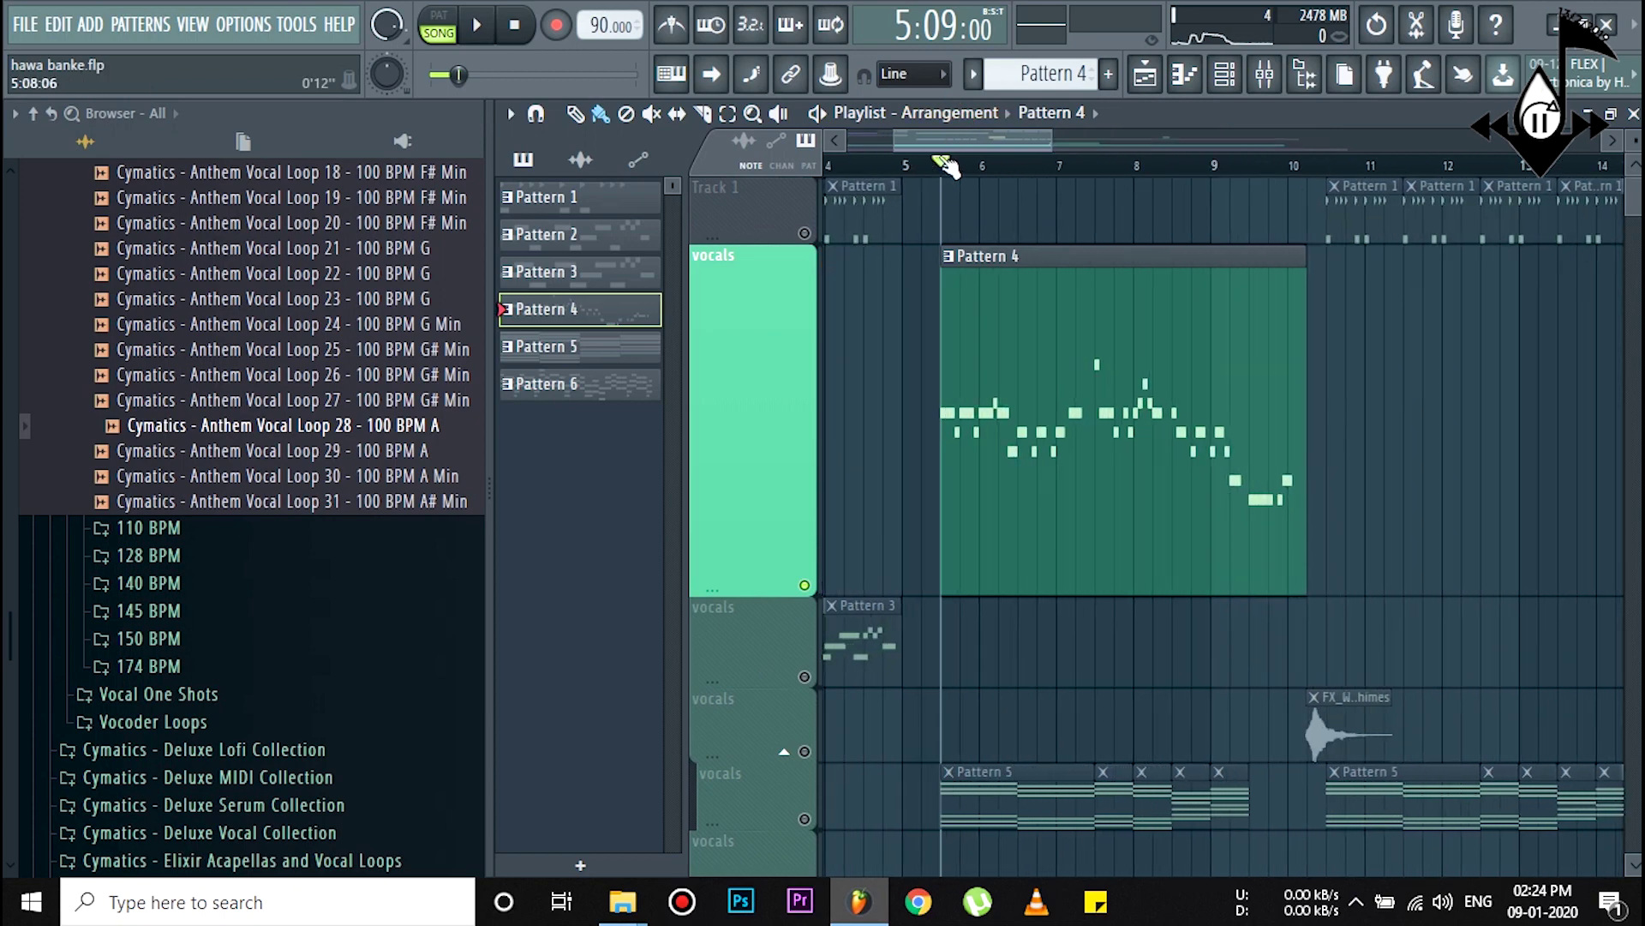
{"action": "key", "text": "space"}
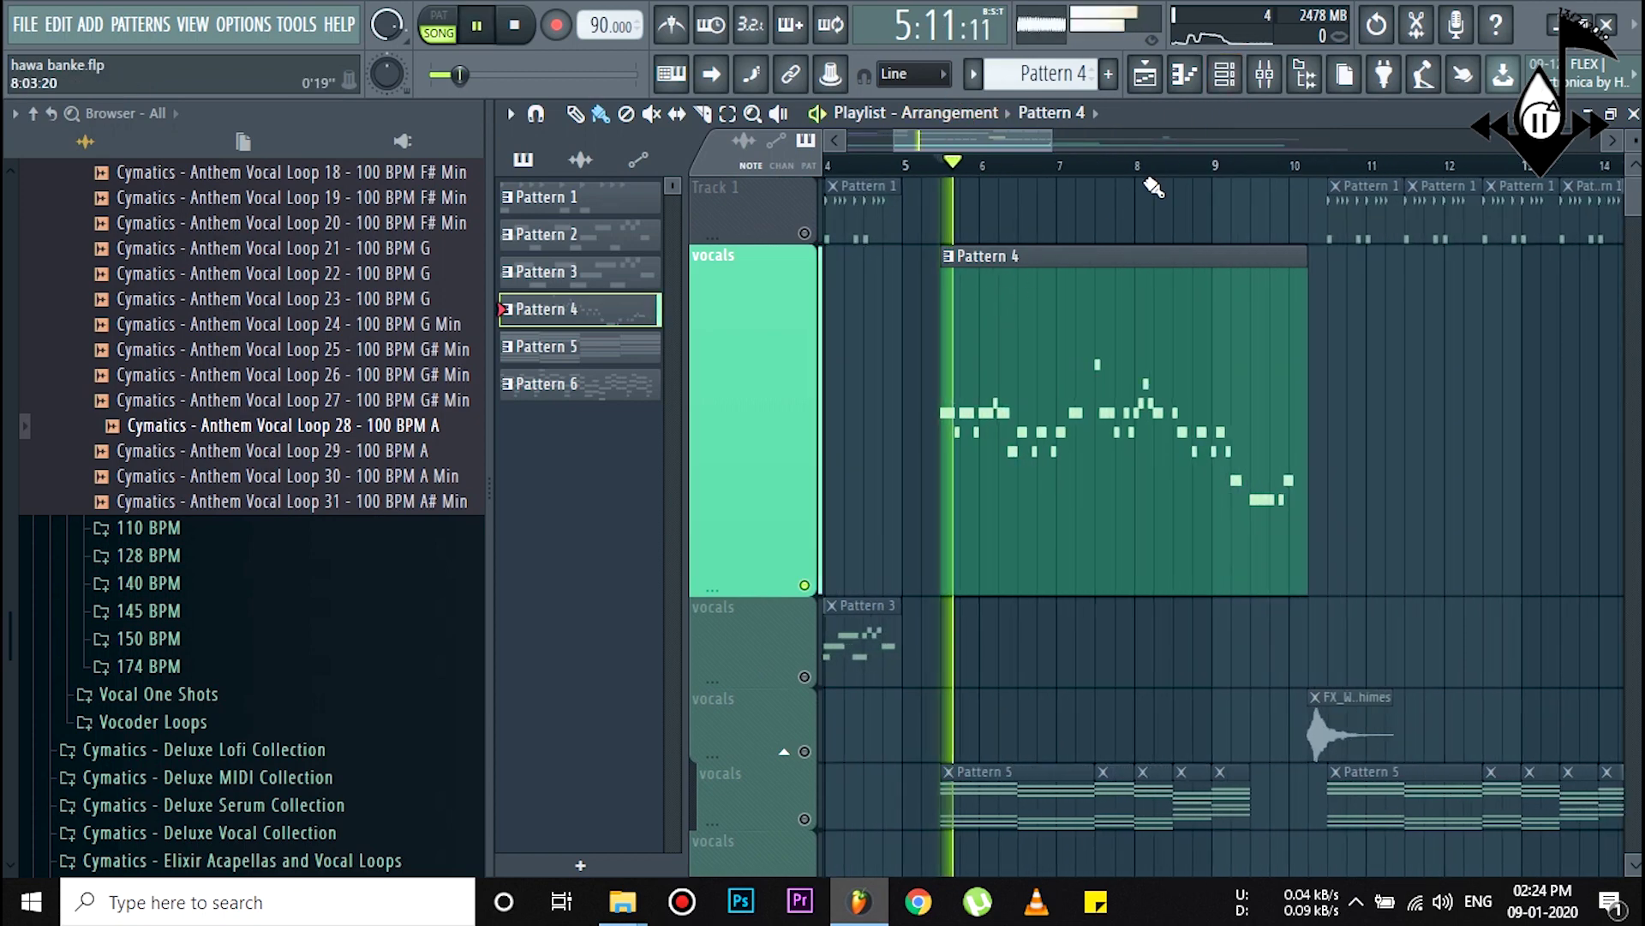
{"action": "left_click", "coordinate": [1235, 87]}
{"action": "key", "text": "space"}
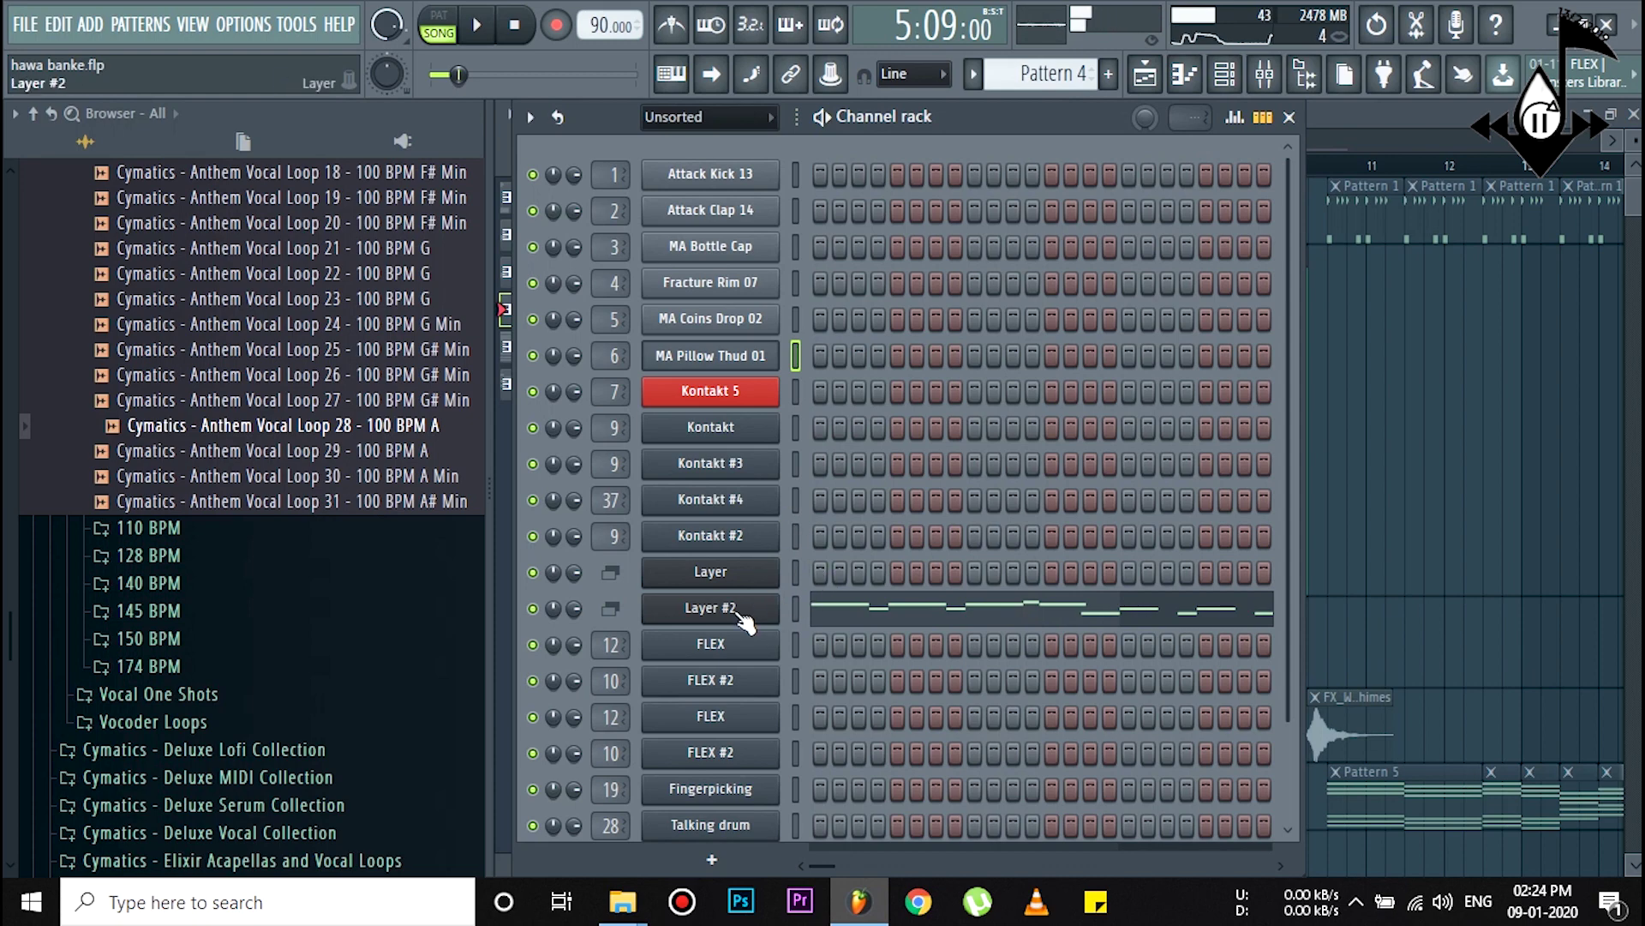
Step: Inspect the Violin Ensemble instrument loaded in the Kontakt channel, and close its window
{"action": "left_click", "coordinate": [762, 433]}
{"action": "left_click_drag", "start_coordinate": [997, 130], "coordinate": [821, 246]}
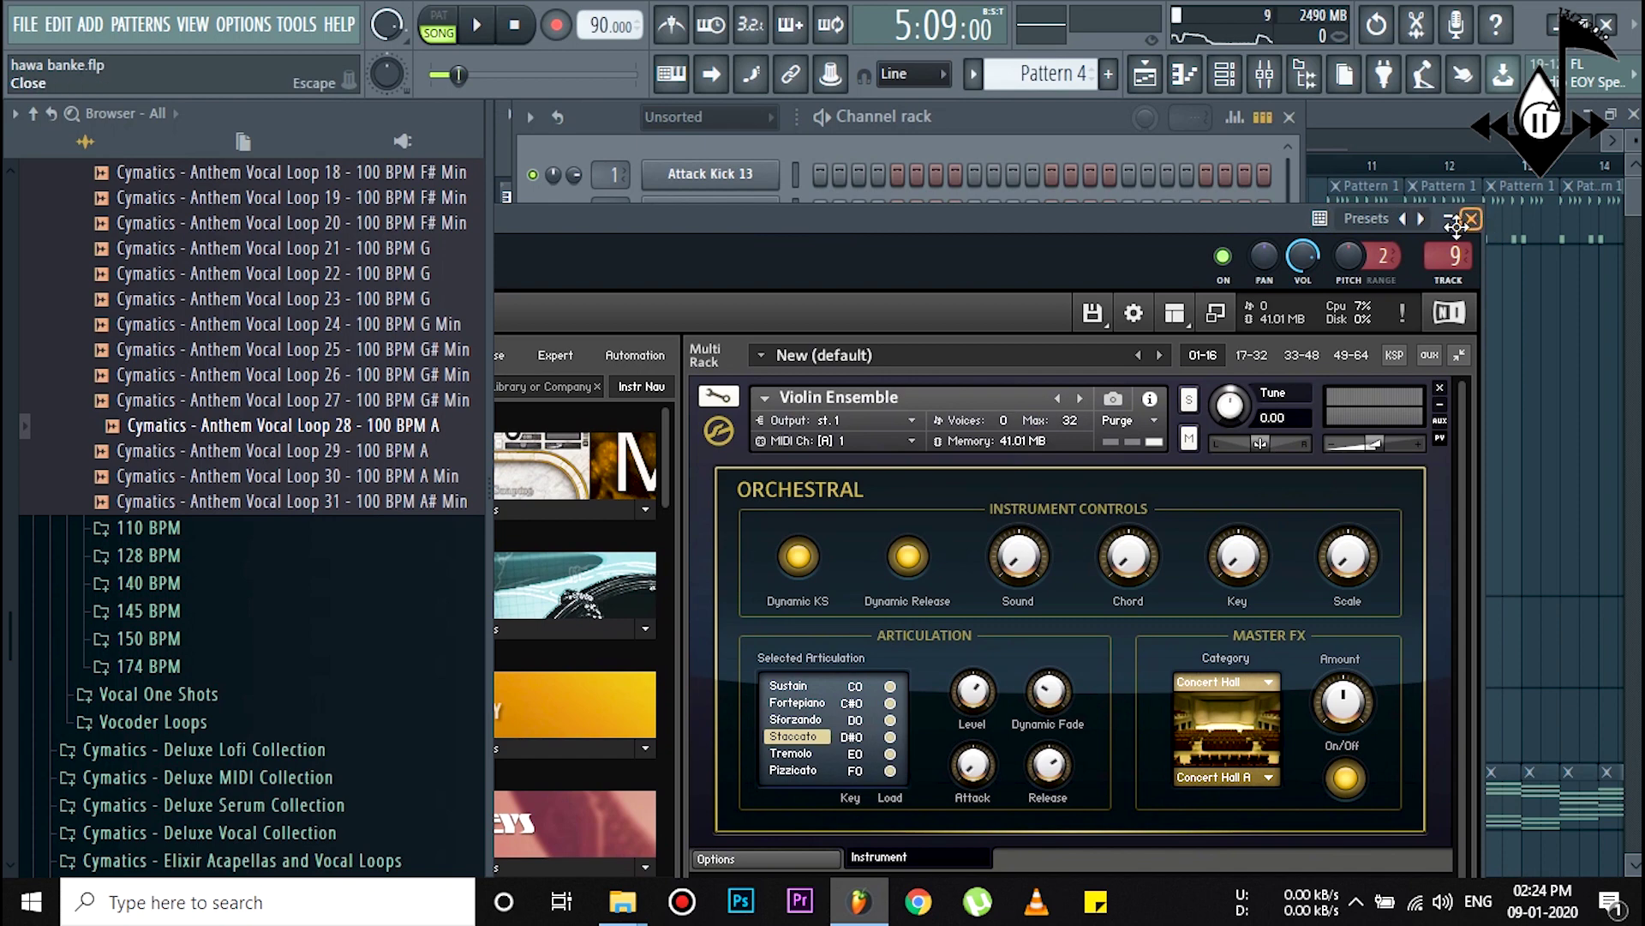
{"action": "left_click", "coordinate": [1469, 220]}
Step: Solo the Kontakt channel, enable Layer #2 as well, and play the Pattern 4 melody on that single layer
{"action": "right_click", "coordinate": [541, 428]}
{"action": "left_click", "coordinate": [575, 438]}
{"action": "left_click", "coordinate": [532, 608]}
{"action": "key", "text": "space"}
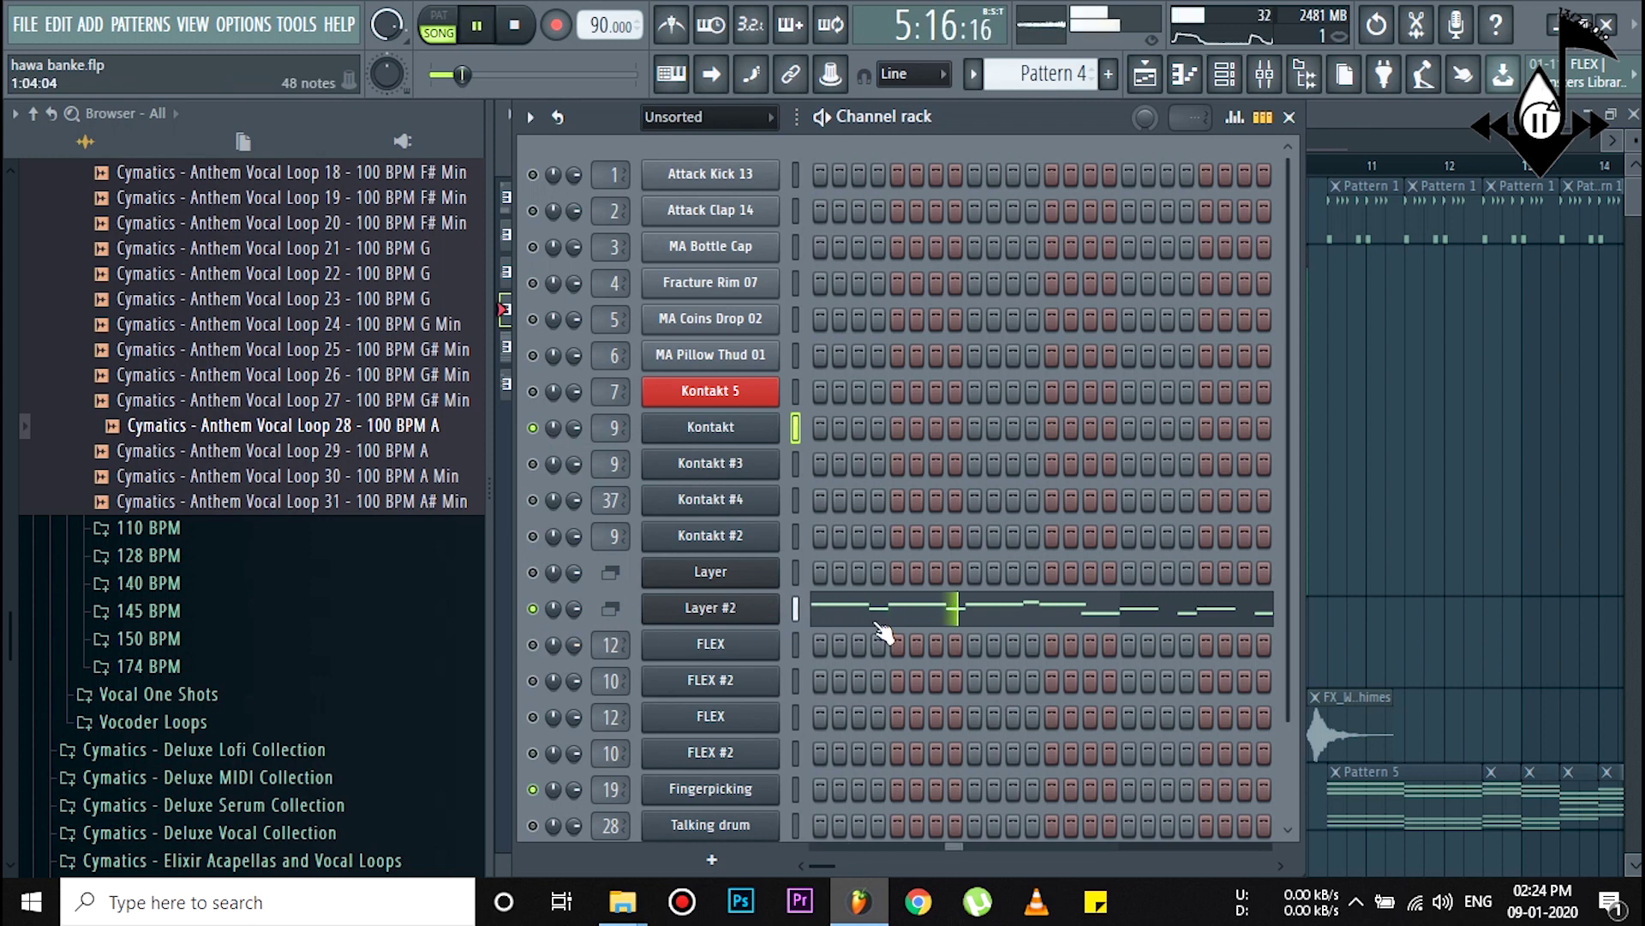
{"action": "key", "text": "space"}
Step: Inspect the Violin Ensemble in Kontakt #3, unmute that channel, and play the melody with both violin layers
{"action": "left_click", "coordinate": [711, 460]}
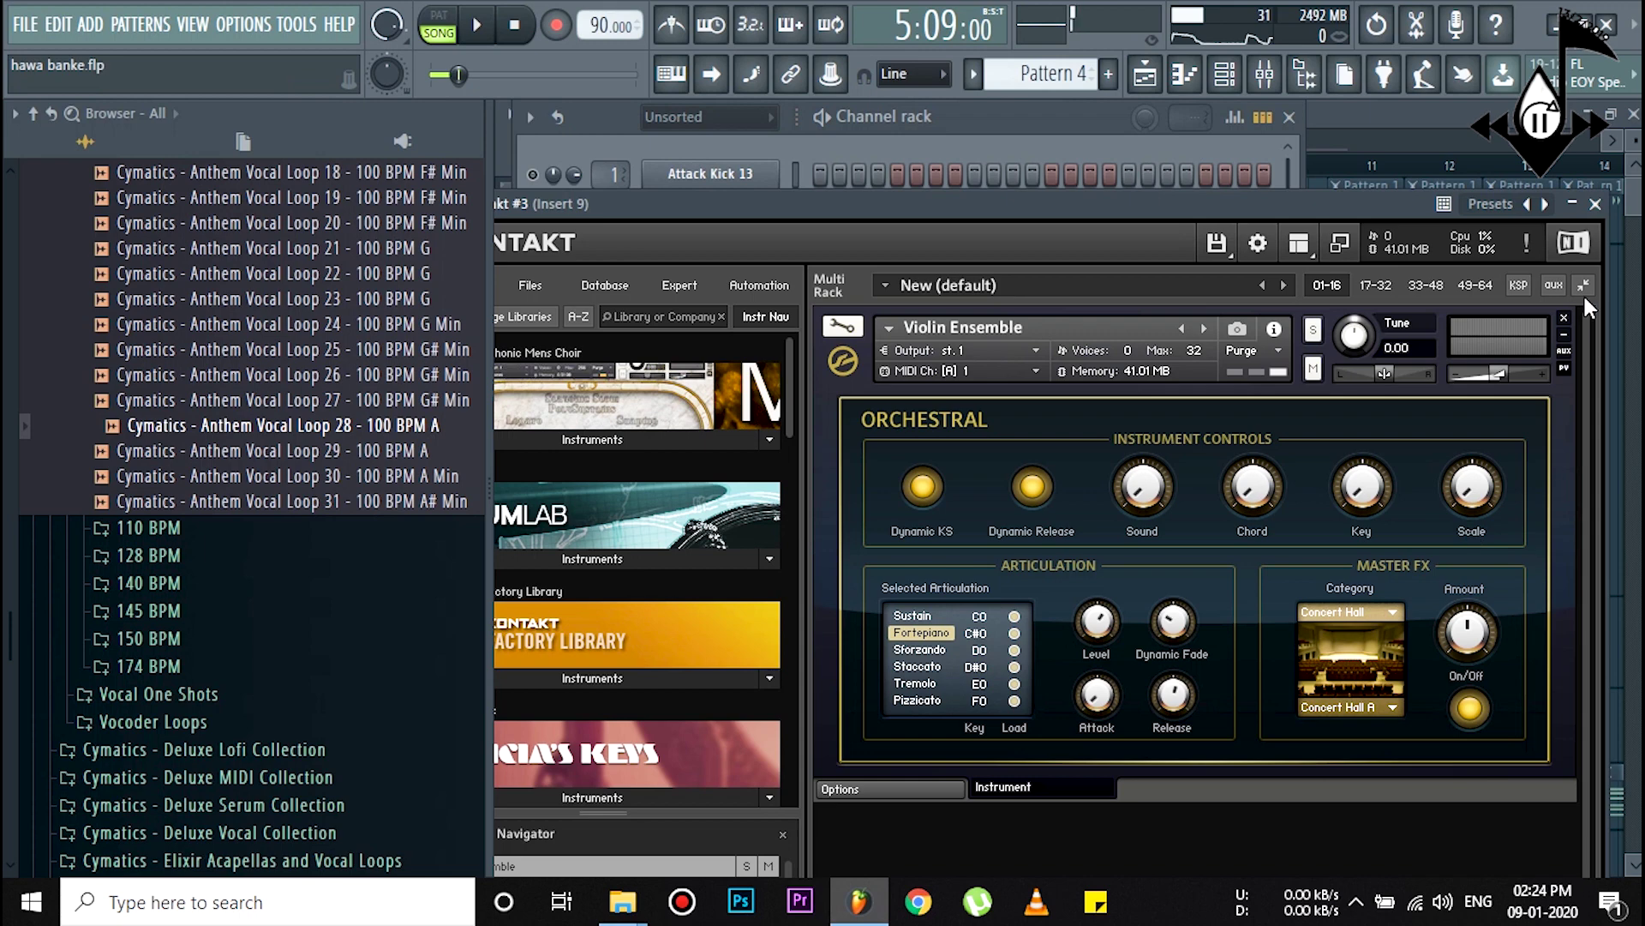
{"action": "left_click", "coordinate": [1596, 205]}
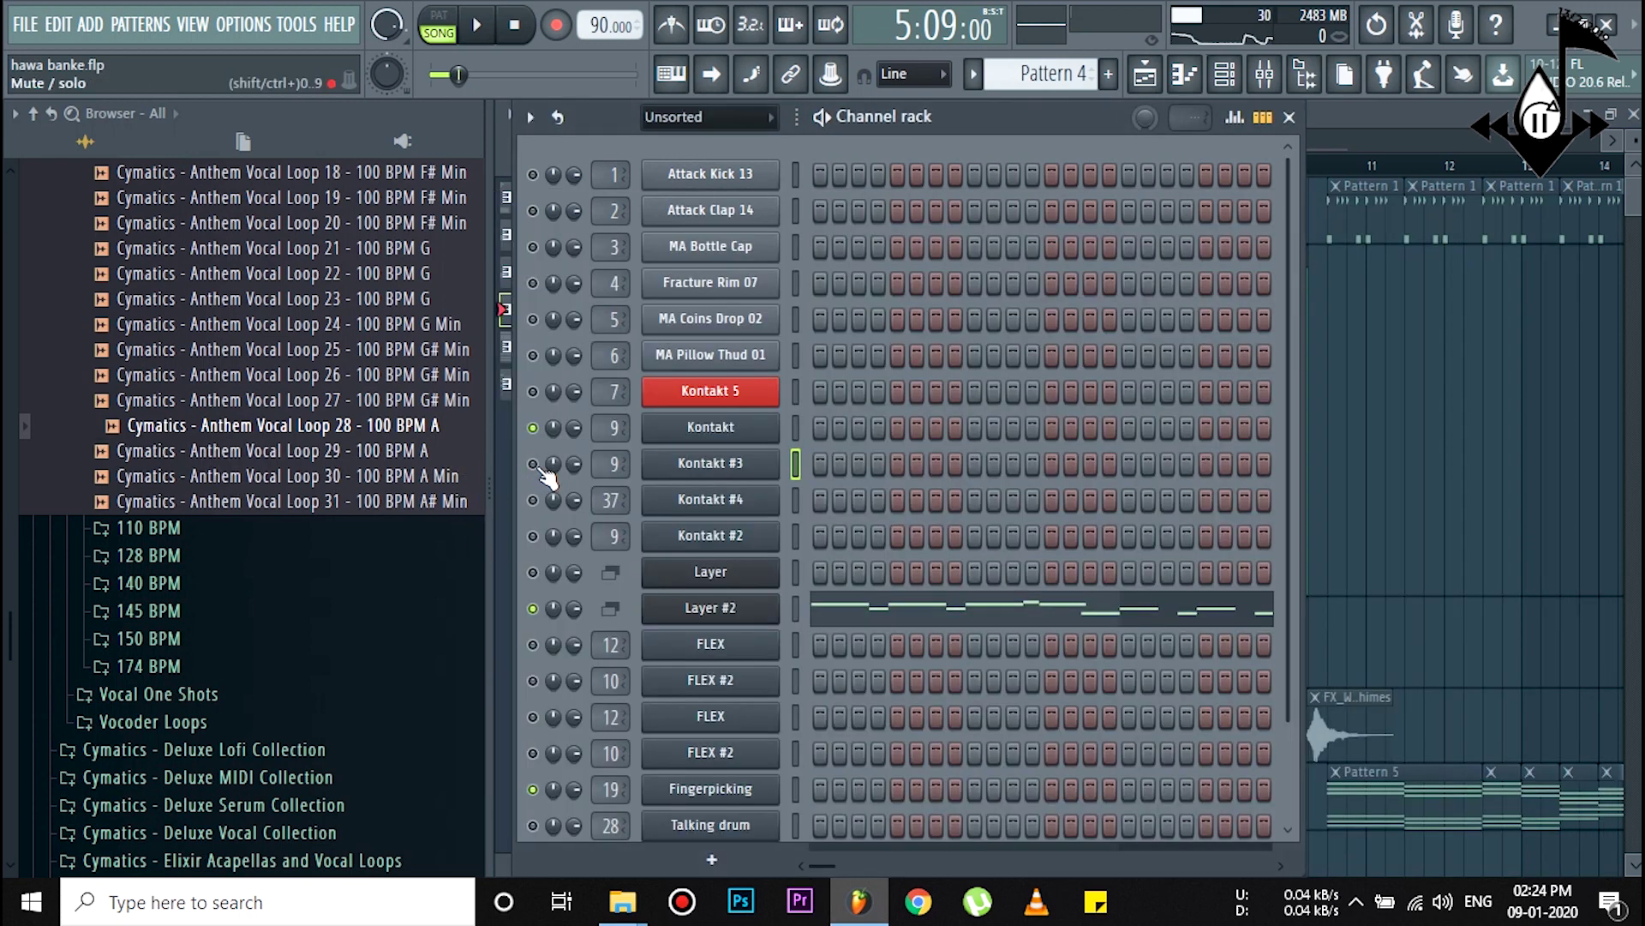
{"action": "key", "text": "space"}
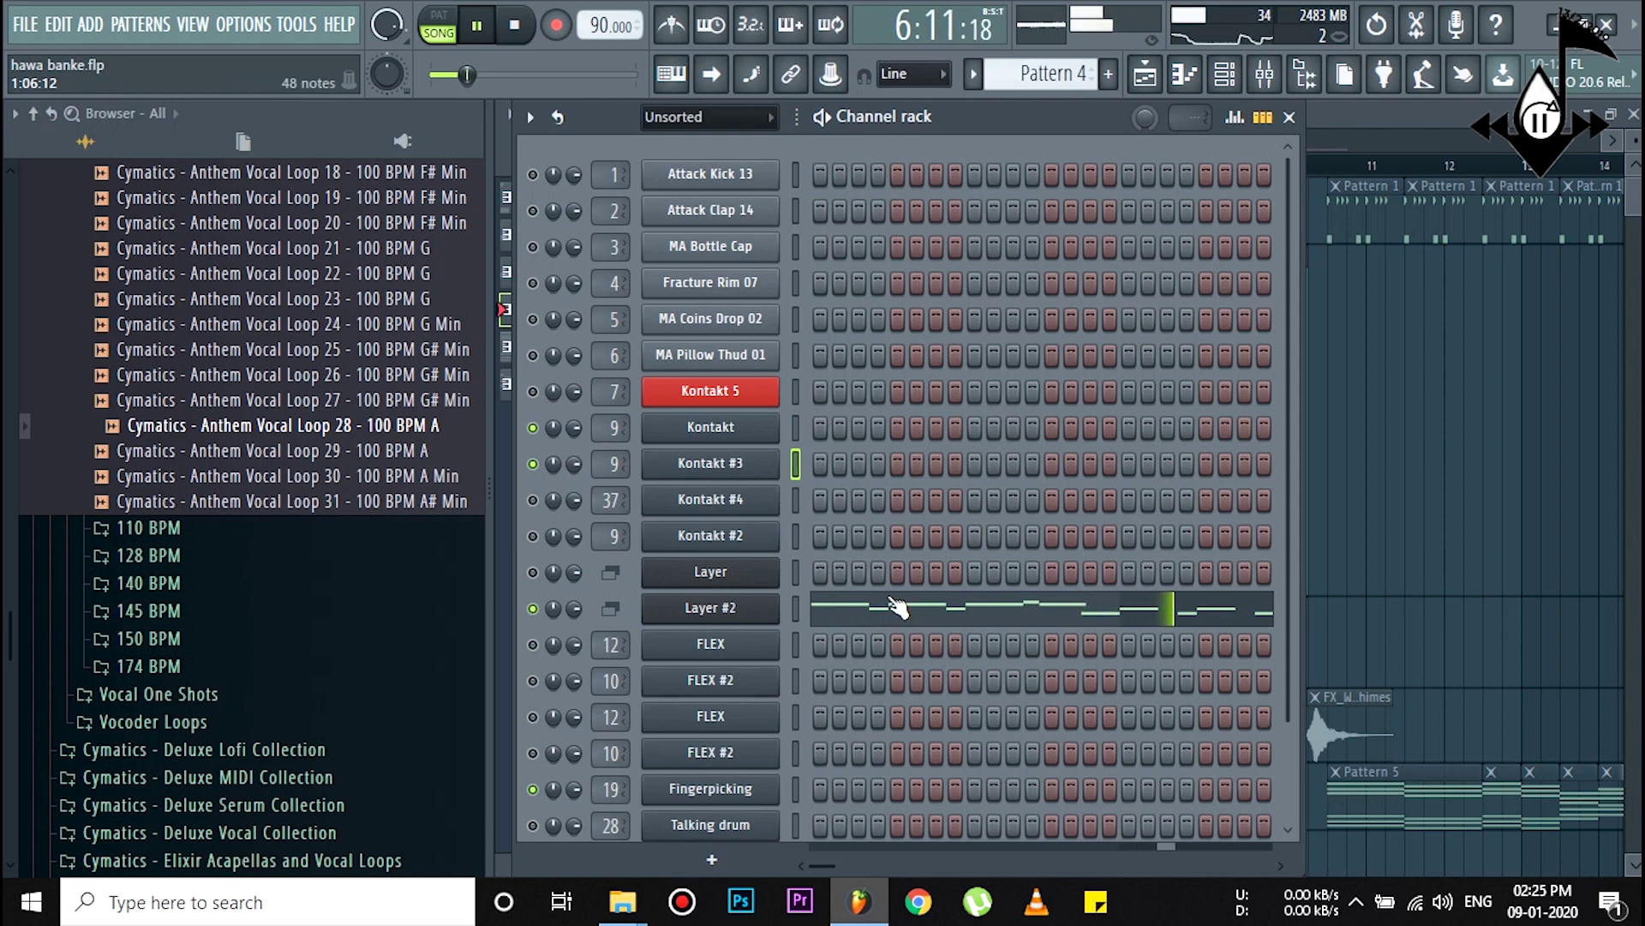
{"action": "key", "text": "space"}
Step: Unmute Kontakt #4, inspect its Alicias Keys piano, and play the melody with the piano layer added
{"action": "left_click", "coordinate": [532, 500]}
{"action": "left_click", "coordinate": [705, 504]}
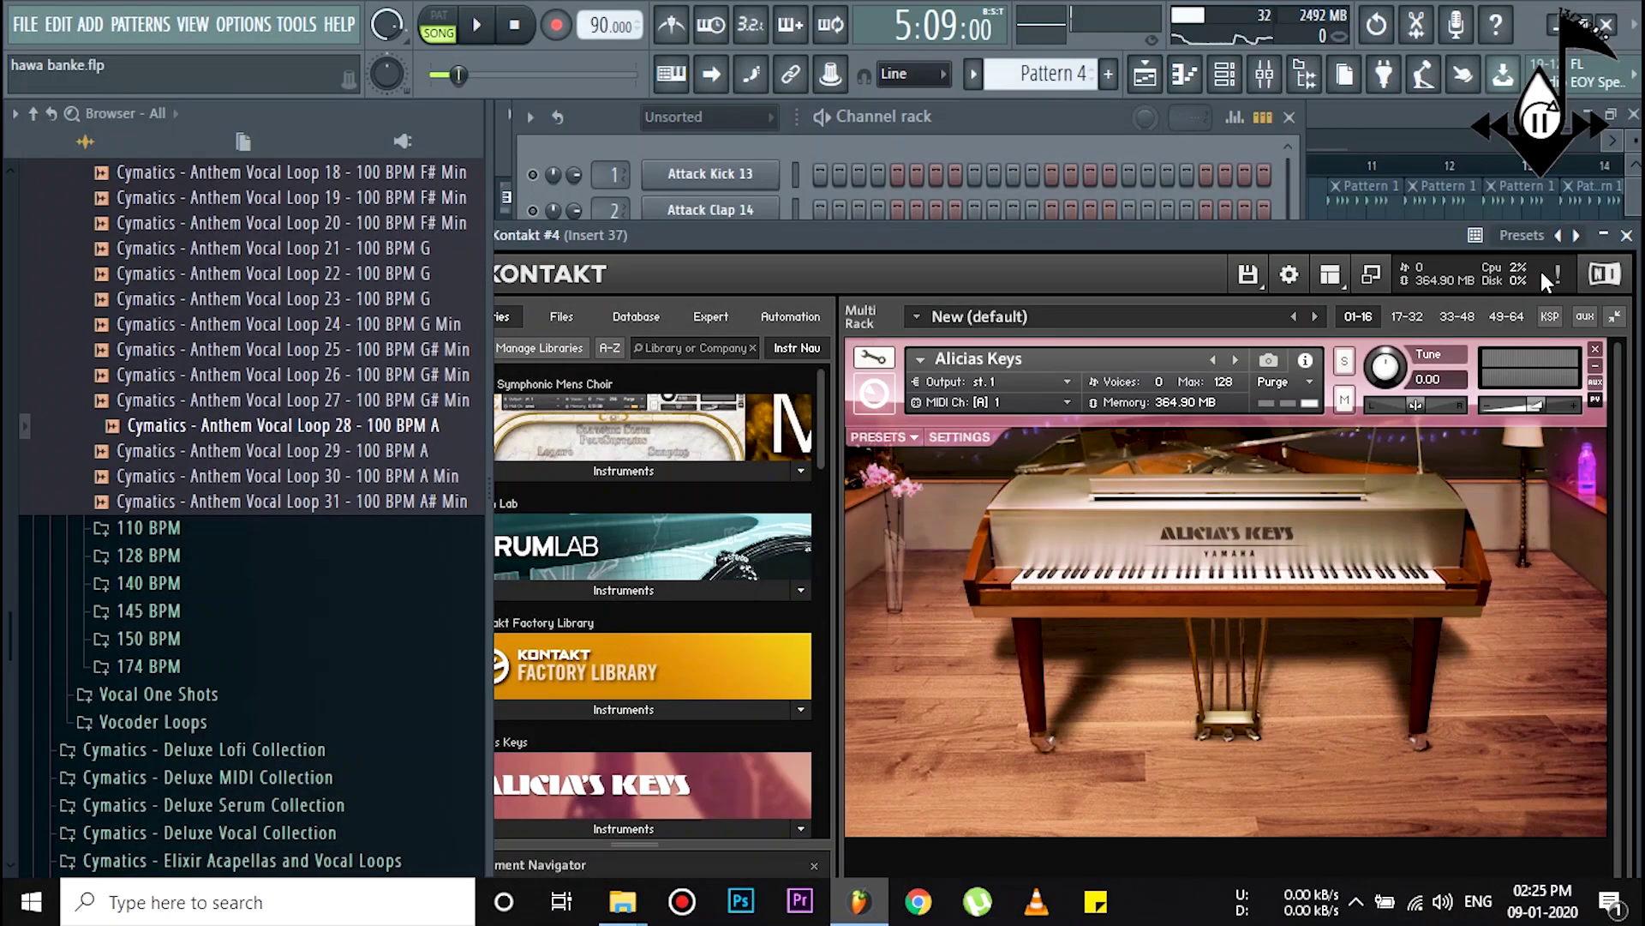
{"action": "left_click", "coordinate": [1626, 236]}
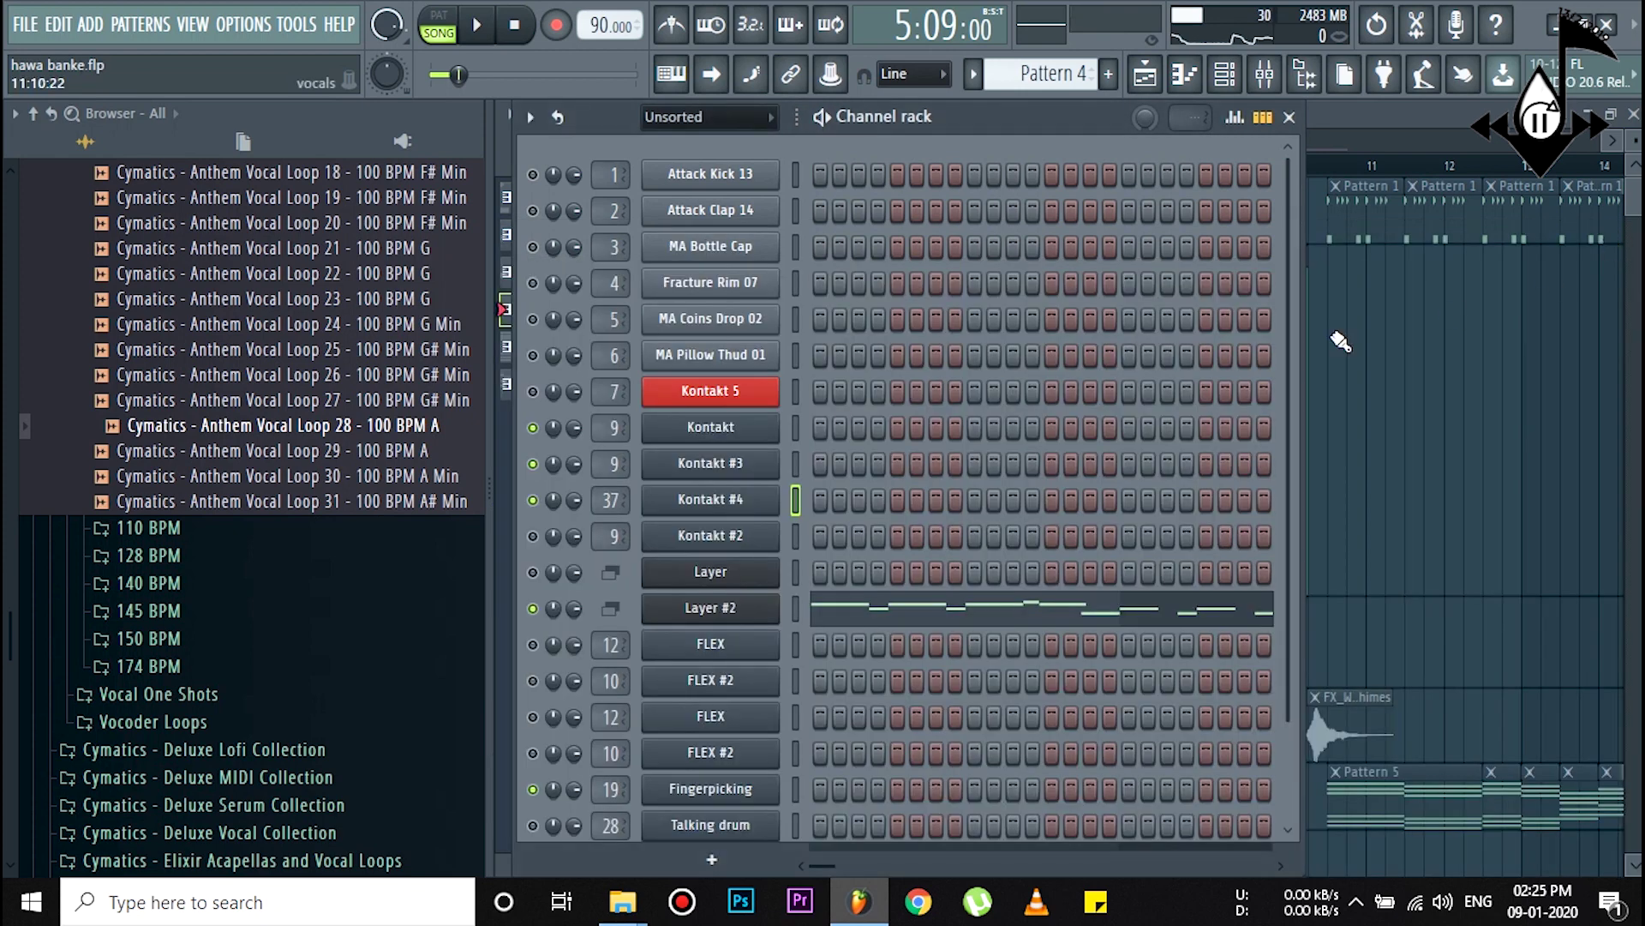
{"action": "key", "text": "space"}
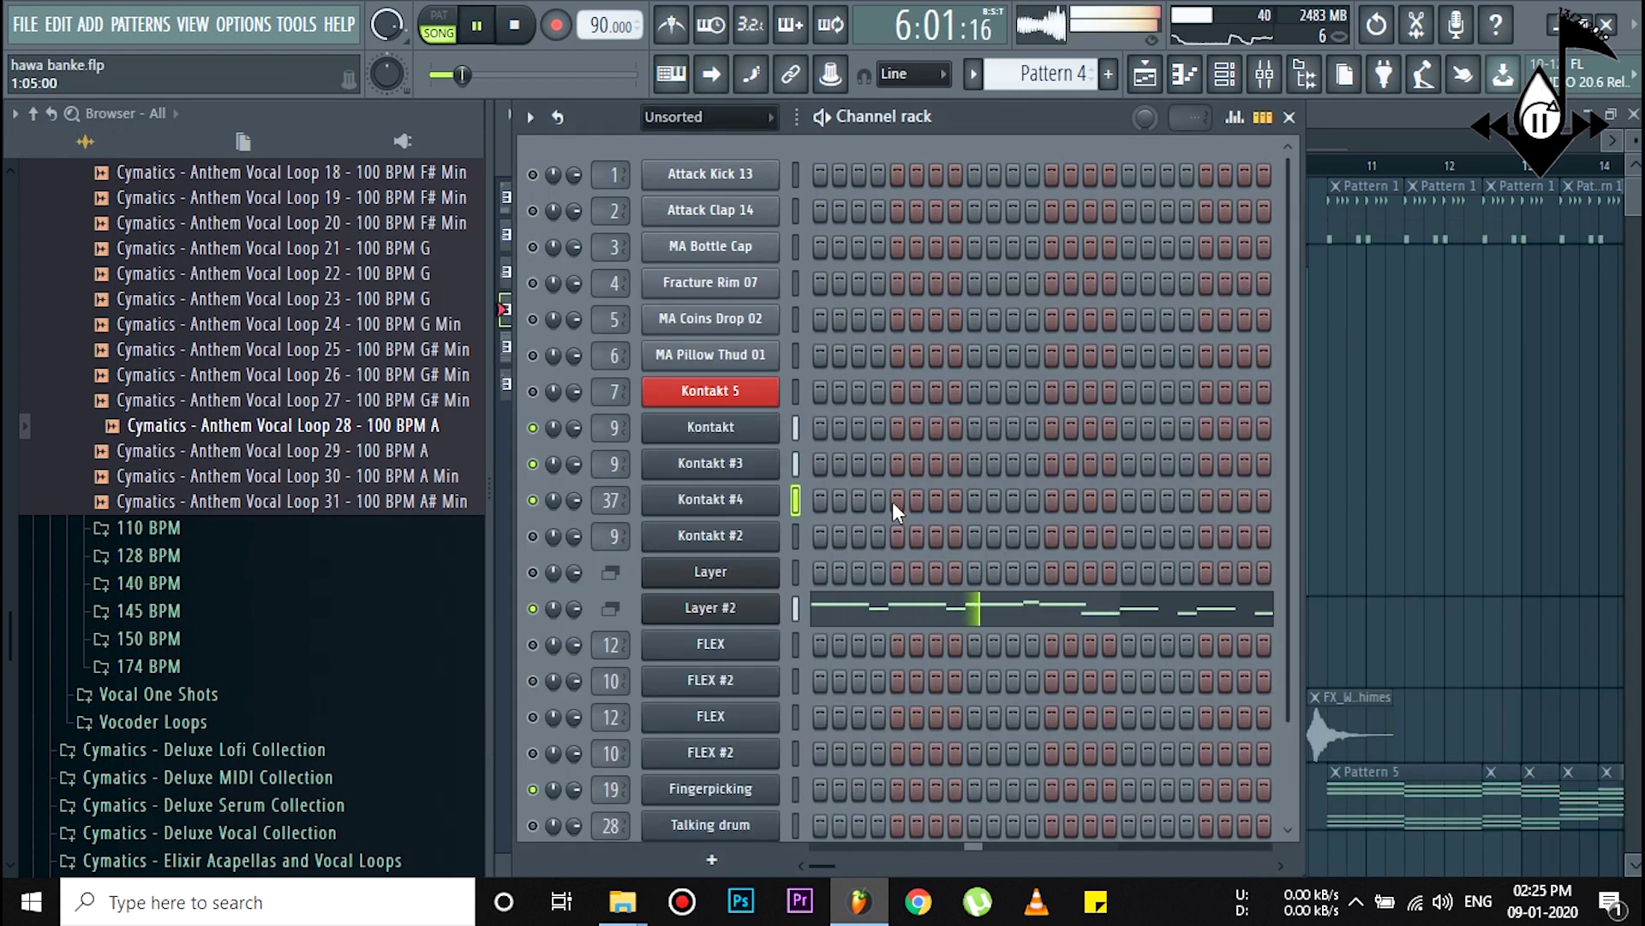
{"action": "key", "text": "space"}
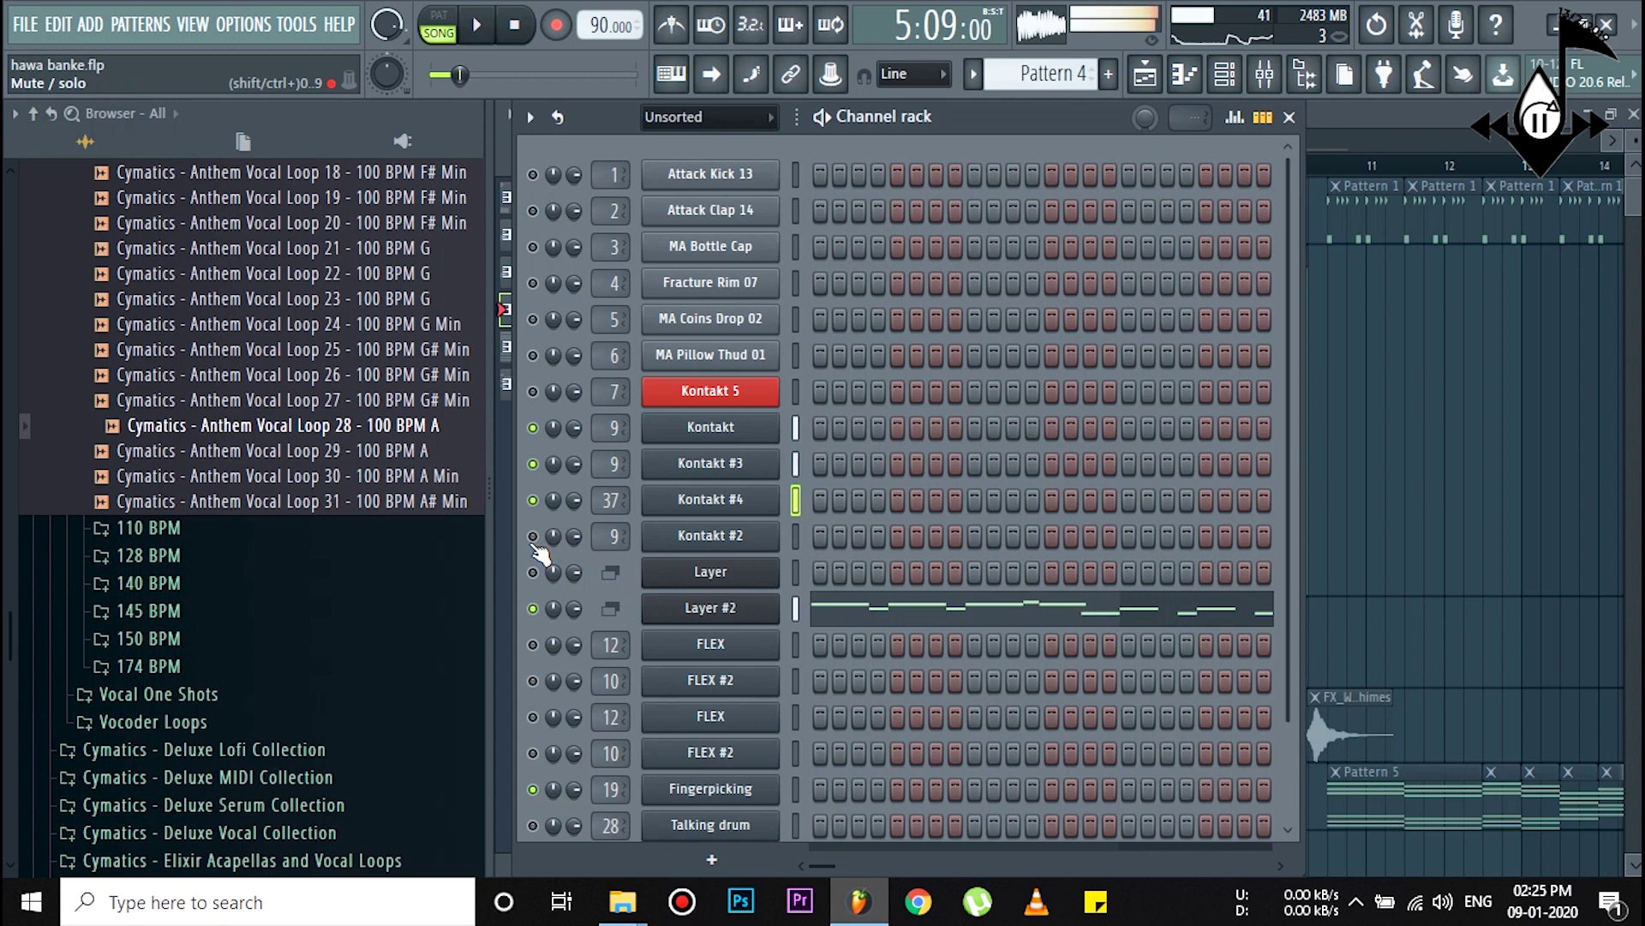
Step: Inspect the Choir Morph instrument in Kontakt #2, unmute that channel, and play the melody with the choir layer added
{"action": "left_click", "coordinate": [718, 538]}
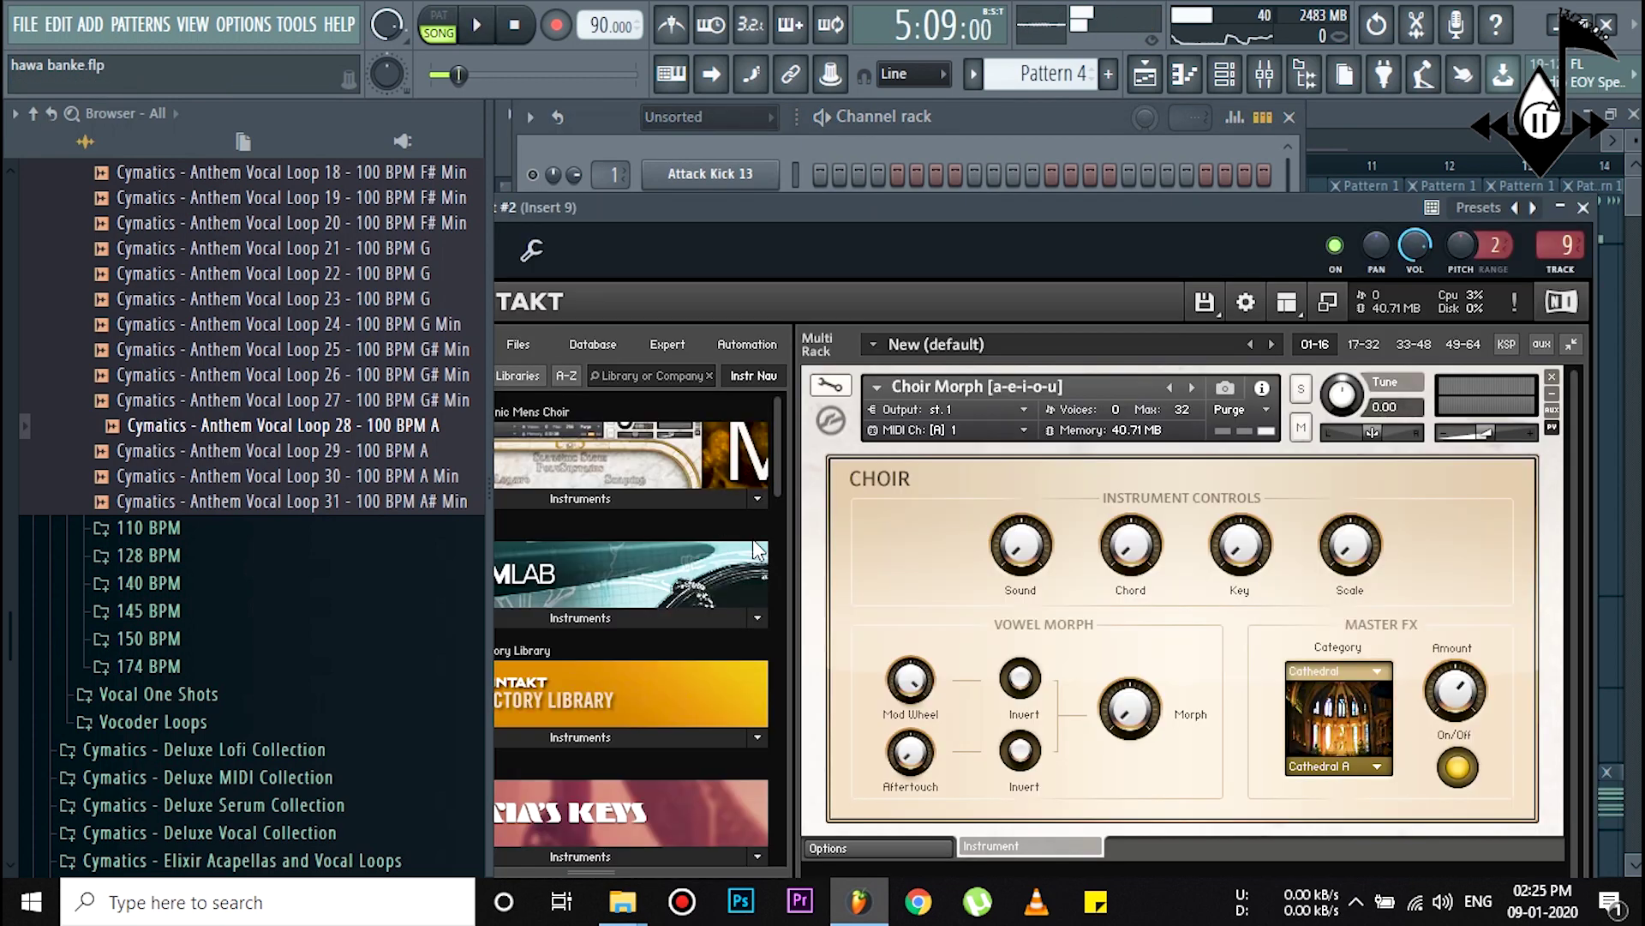
{"action": "left_click", "coordinate": [1584, 208]}
{"action": "key", "text": "space"}
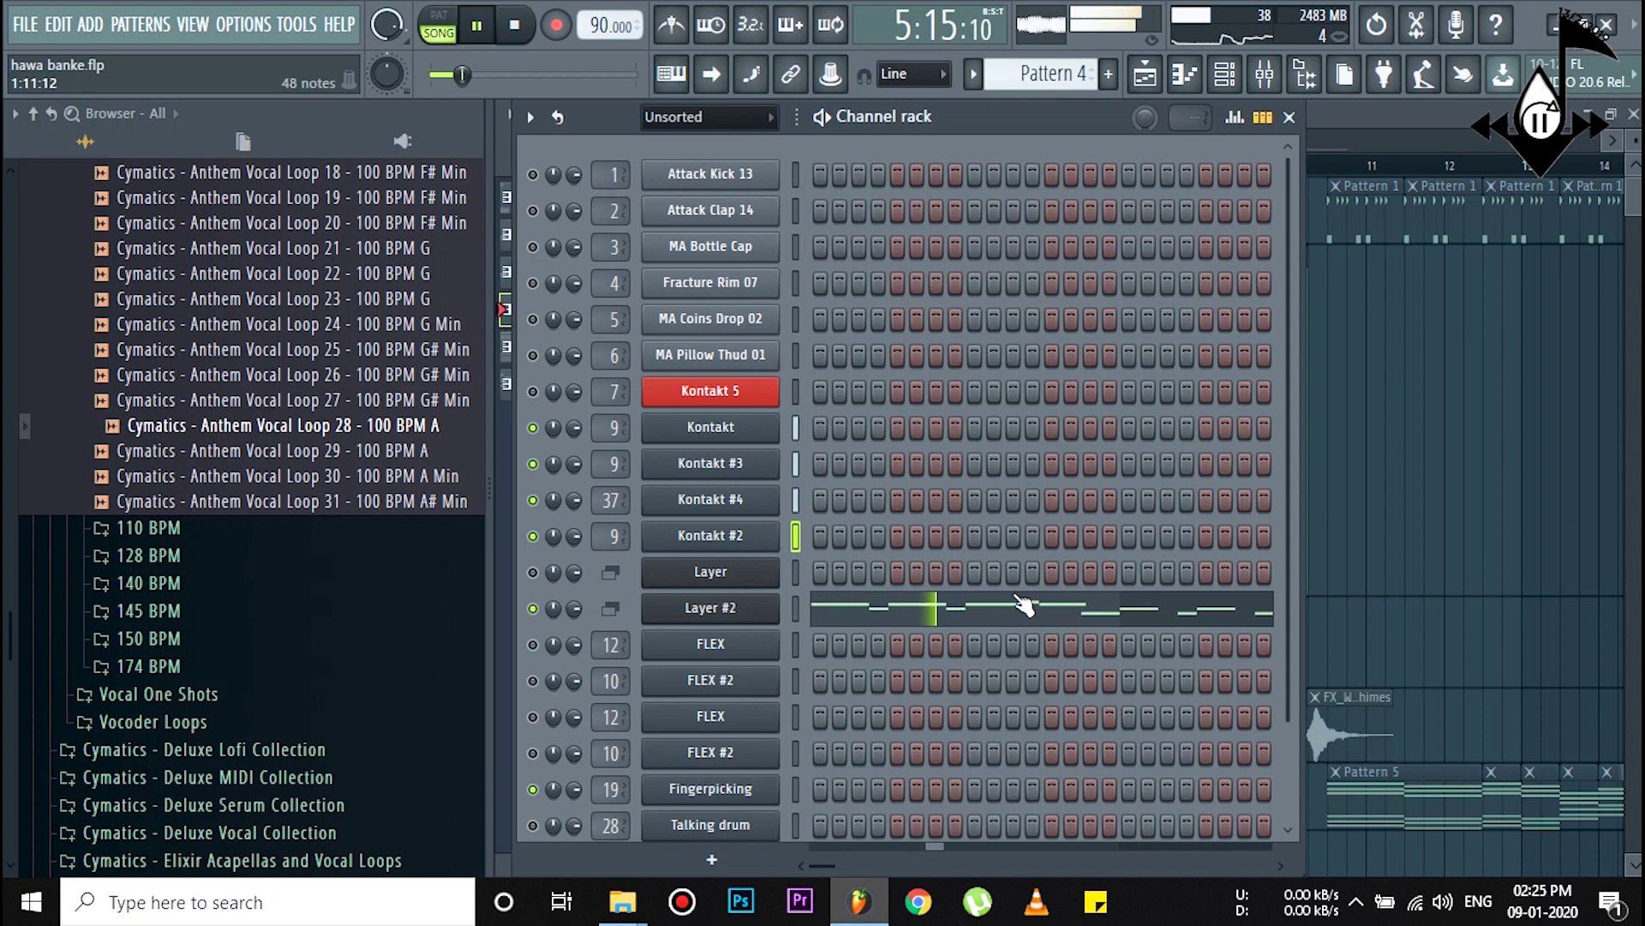
{"action": "key", "text": "space"}
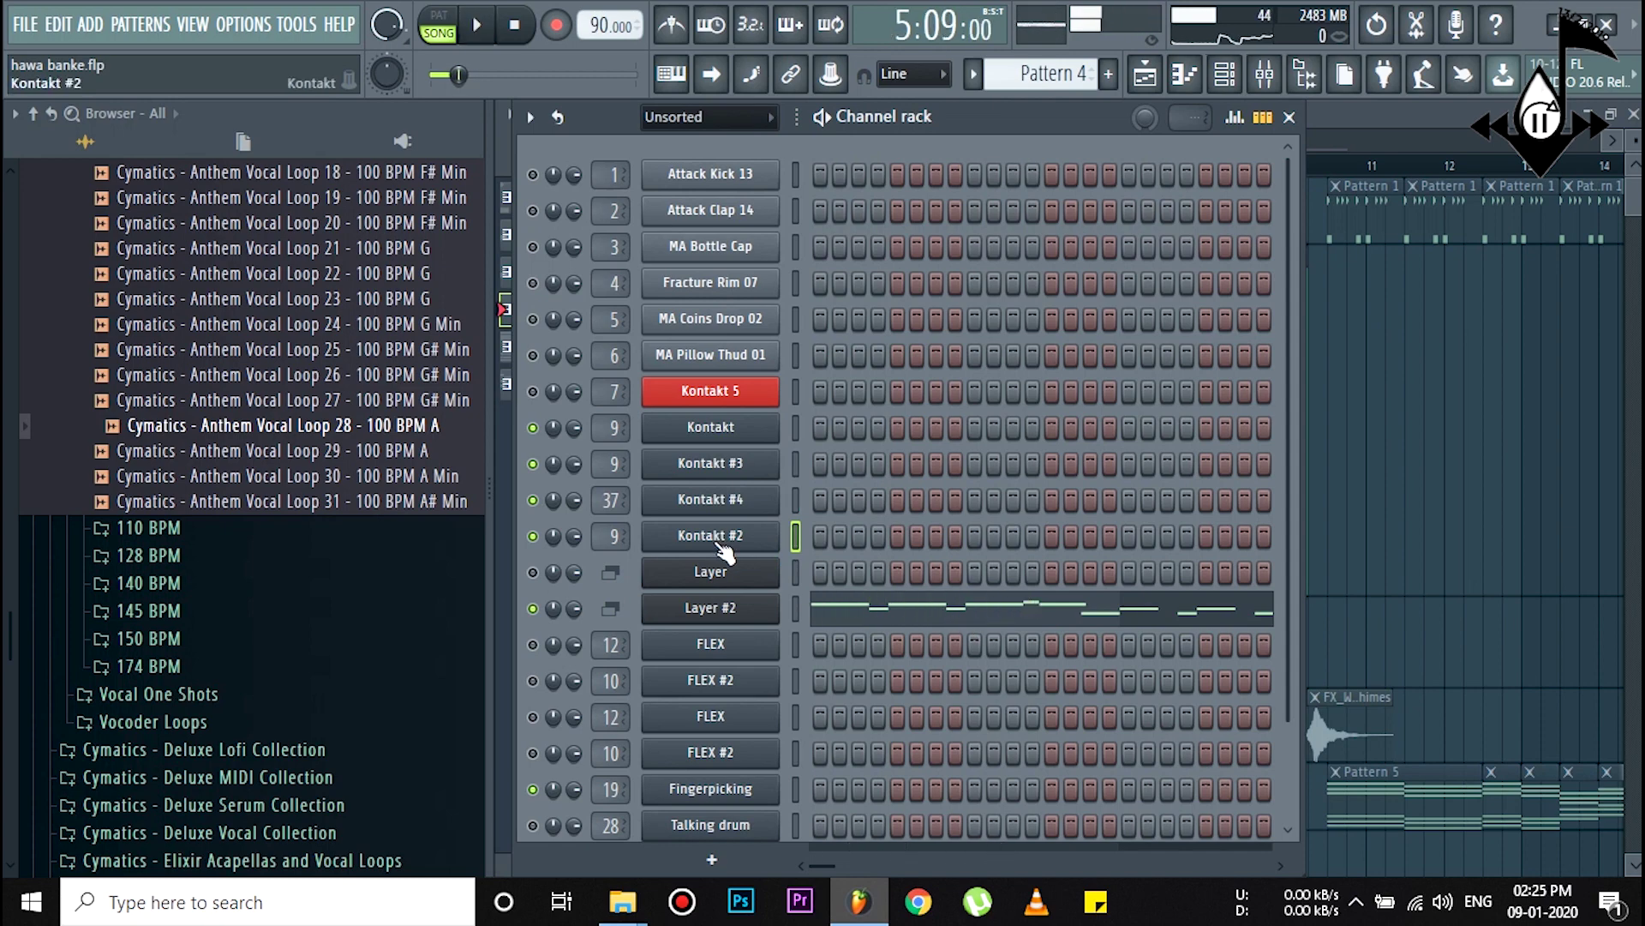
Step: Unmute the Bells channel, inspect its instrument, and play the Pattern 4 melody with the bells added
{"action": "scroll", "coordinate": [882, 576], "scroll_direction": "down", "scroll_amount": 3}
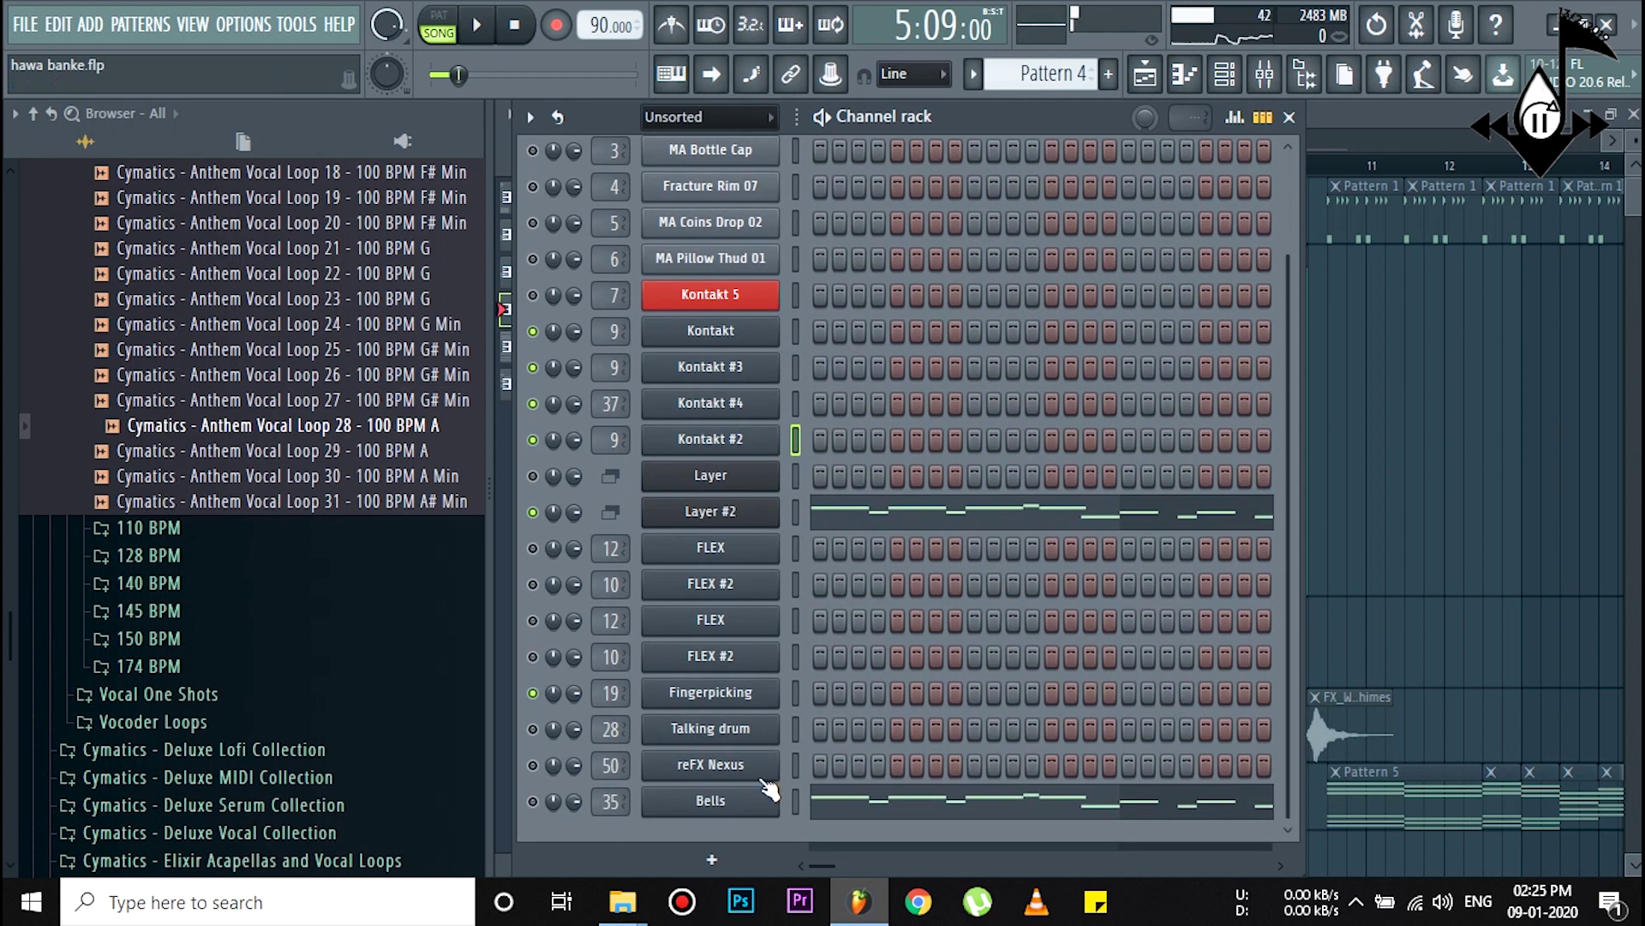
{"action": "left_click", "coordinate": [532, 800]}
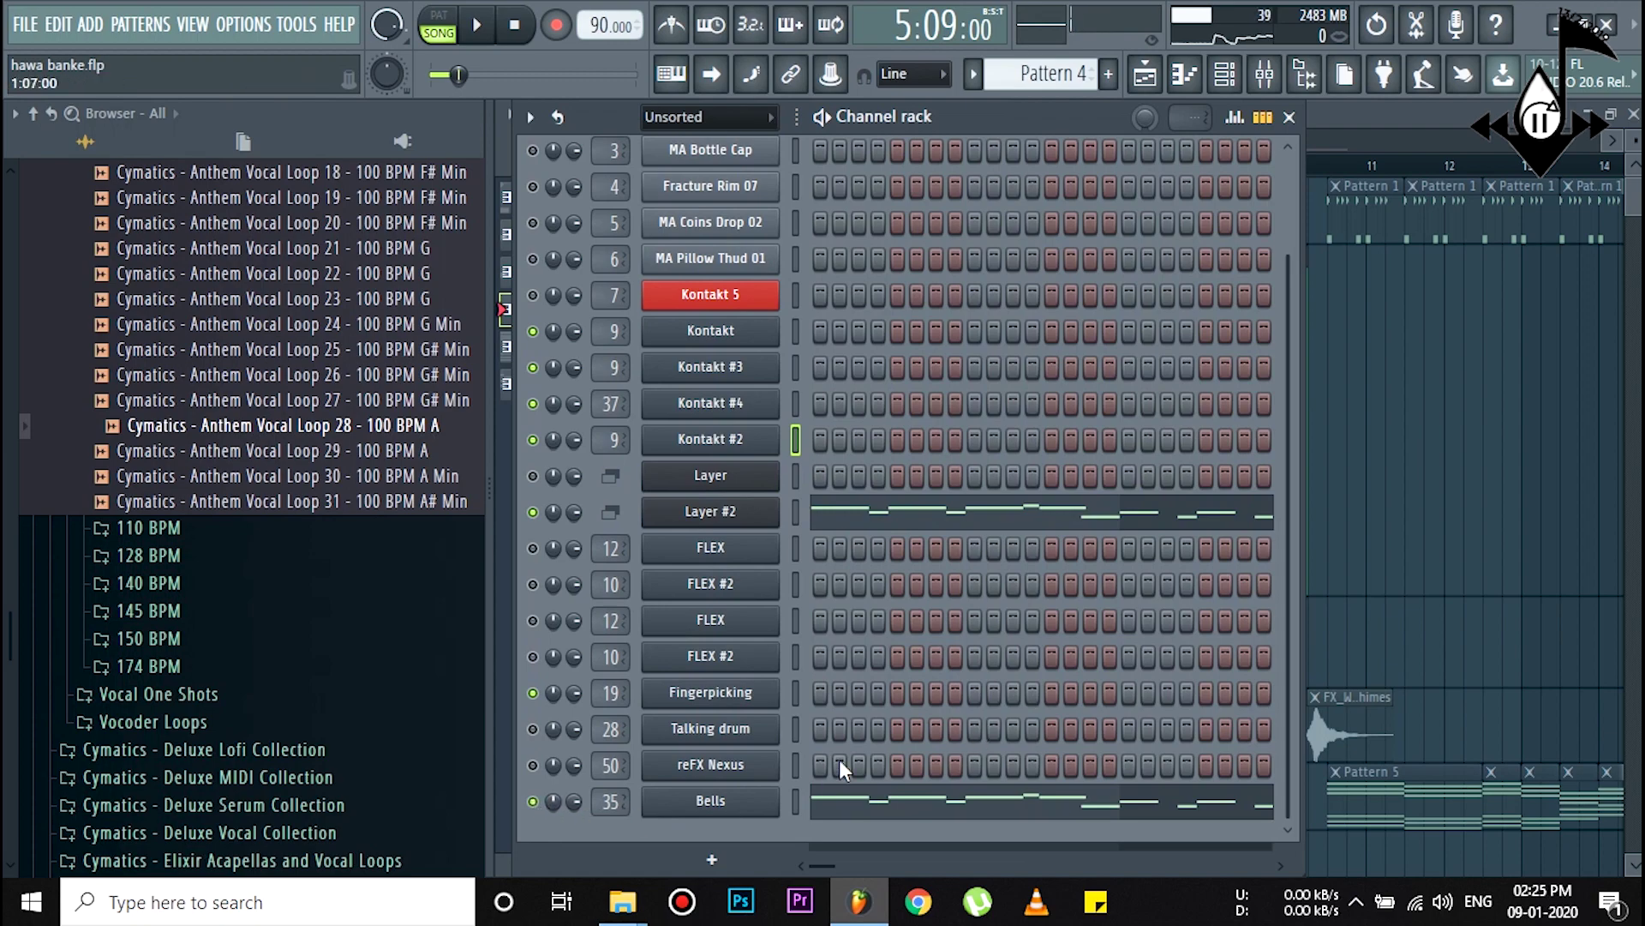
{"action": "left_click", "coordinate": [710, 800]}
{"action": "left_click", "coordinate": [1212, 257]}
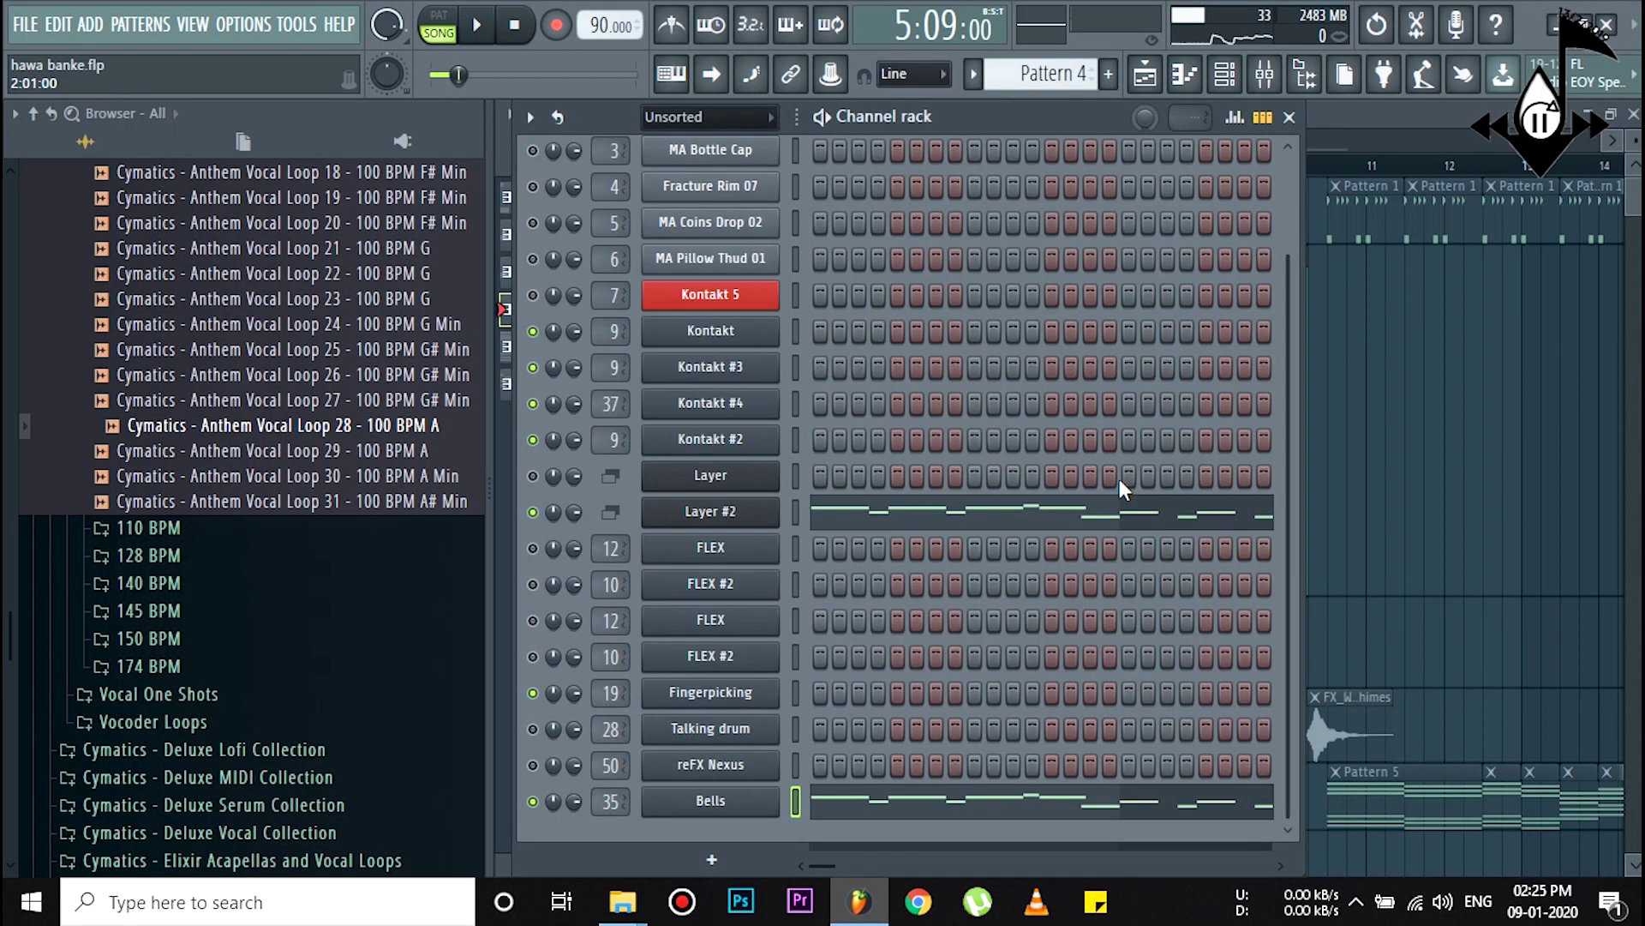
{"action": "key", "text": "space"}
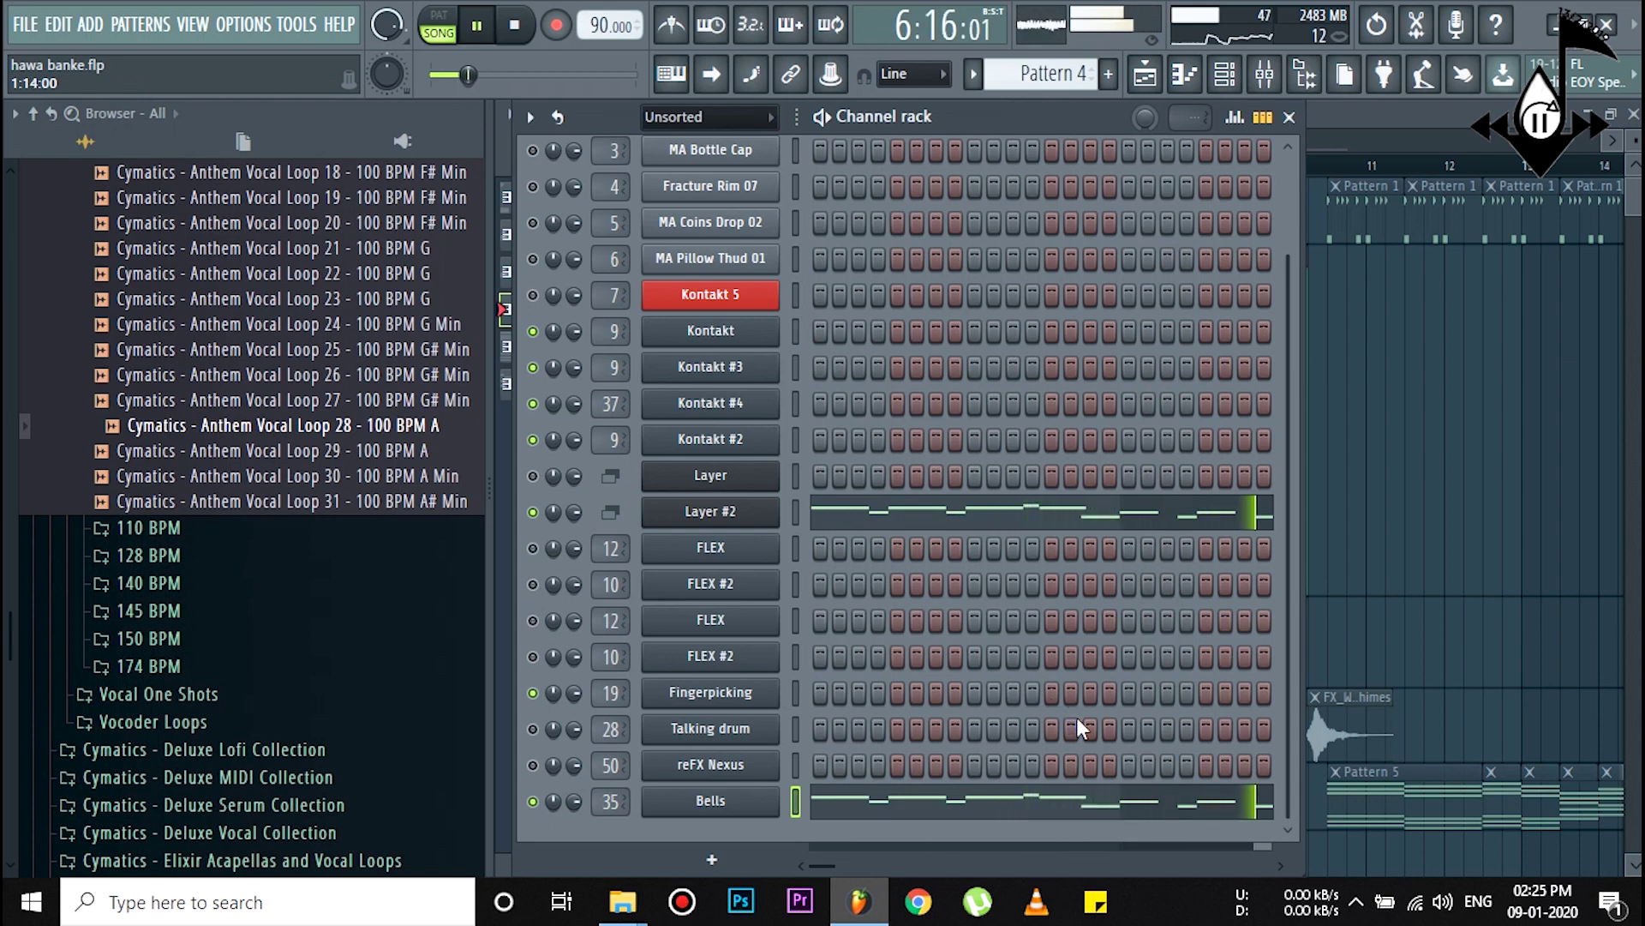
{"action": "key", "text": "space"}
Step: Toggle solo on the Bells channel on and off to unmute every channel in the rack
{"action": "right_click", "coordinate": [533, 802]}
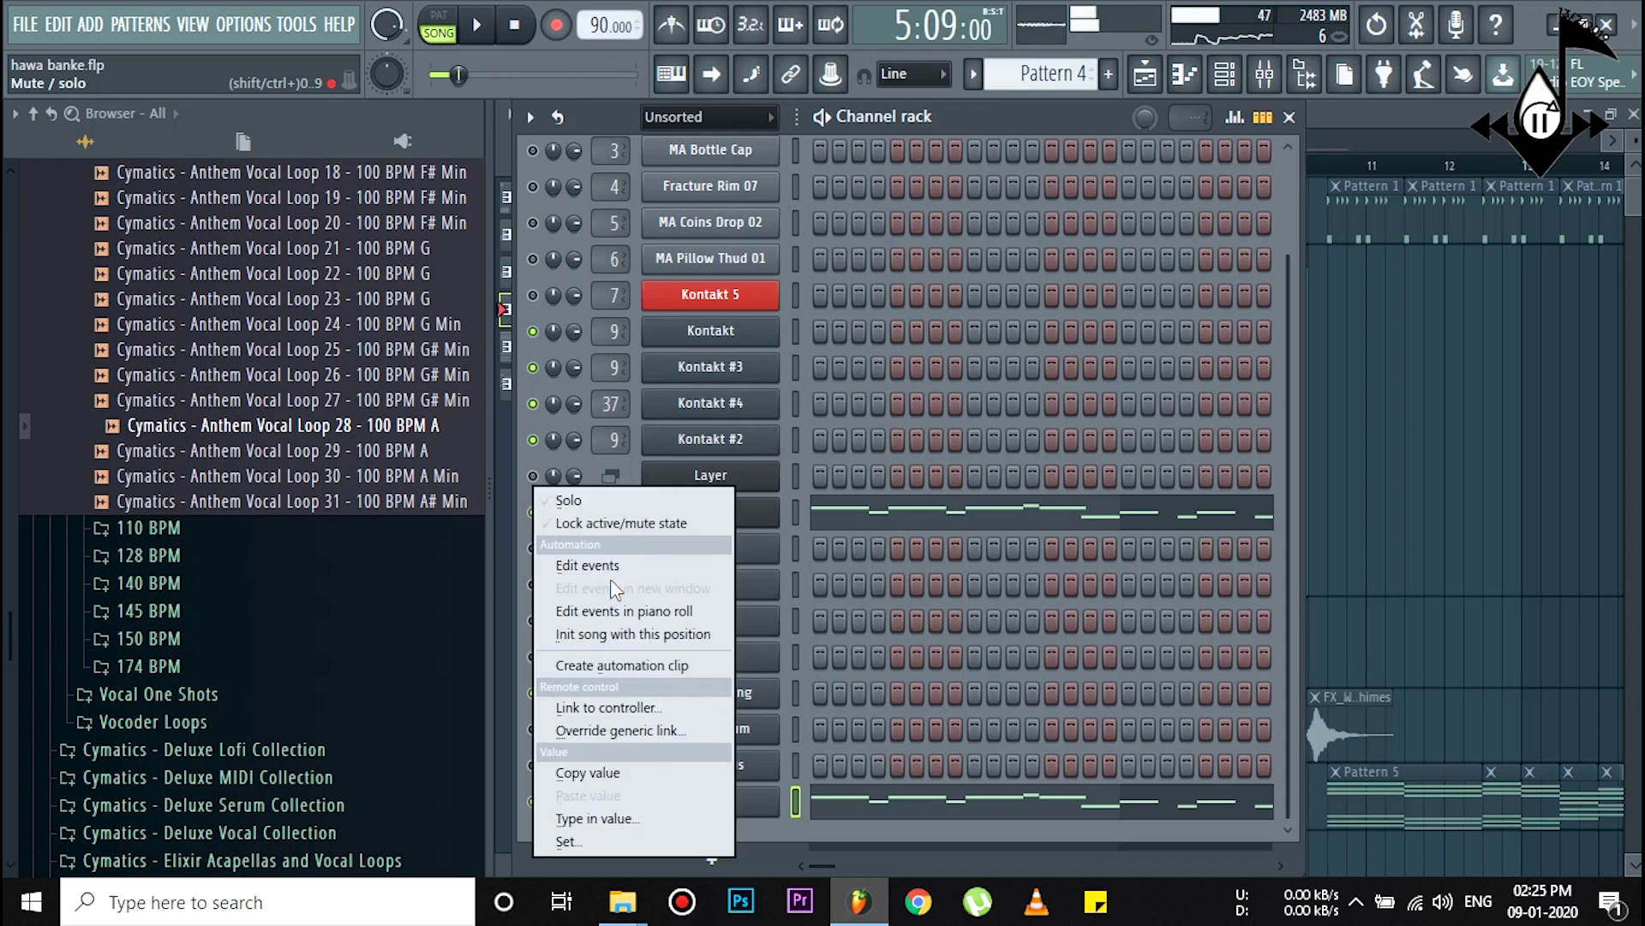
{"action": "left_click", "coordinate": [596, 504]}
{"action": "right_click", "coordinate": [533, 802]}
{"action": "left_click", "coordinate": [575, 499]}
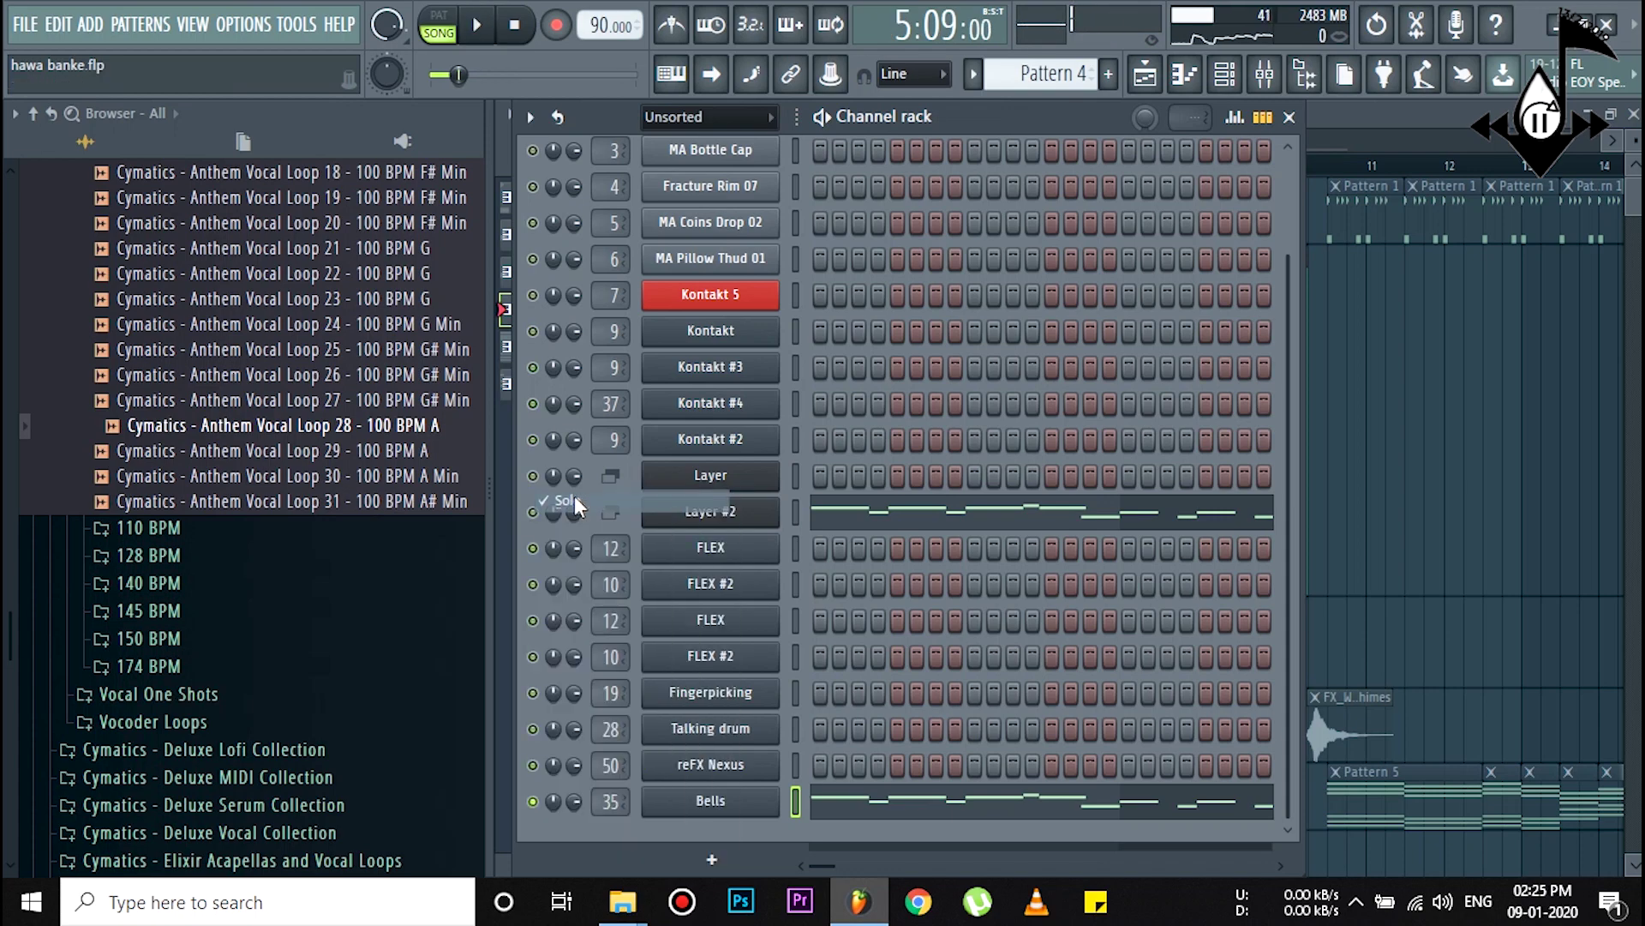
Step: Solo the playlist track holding the Pattern 5 clips, play it, and set the start position to 5:07 just before the first clip
{"action": "left_click", "coordinate": [1173, 79]}
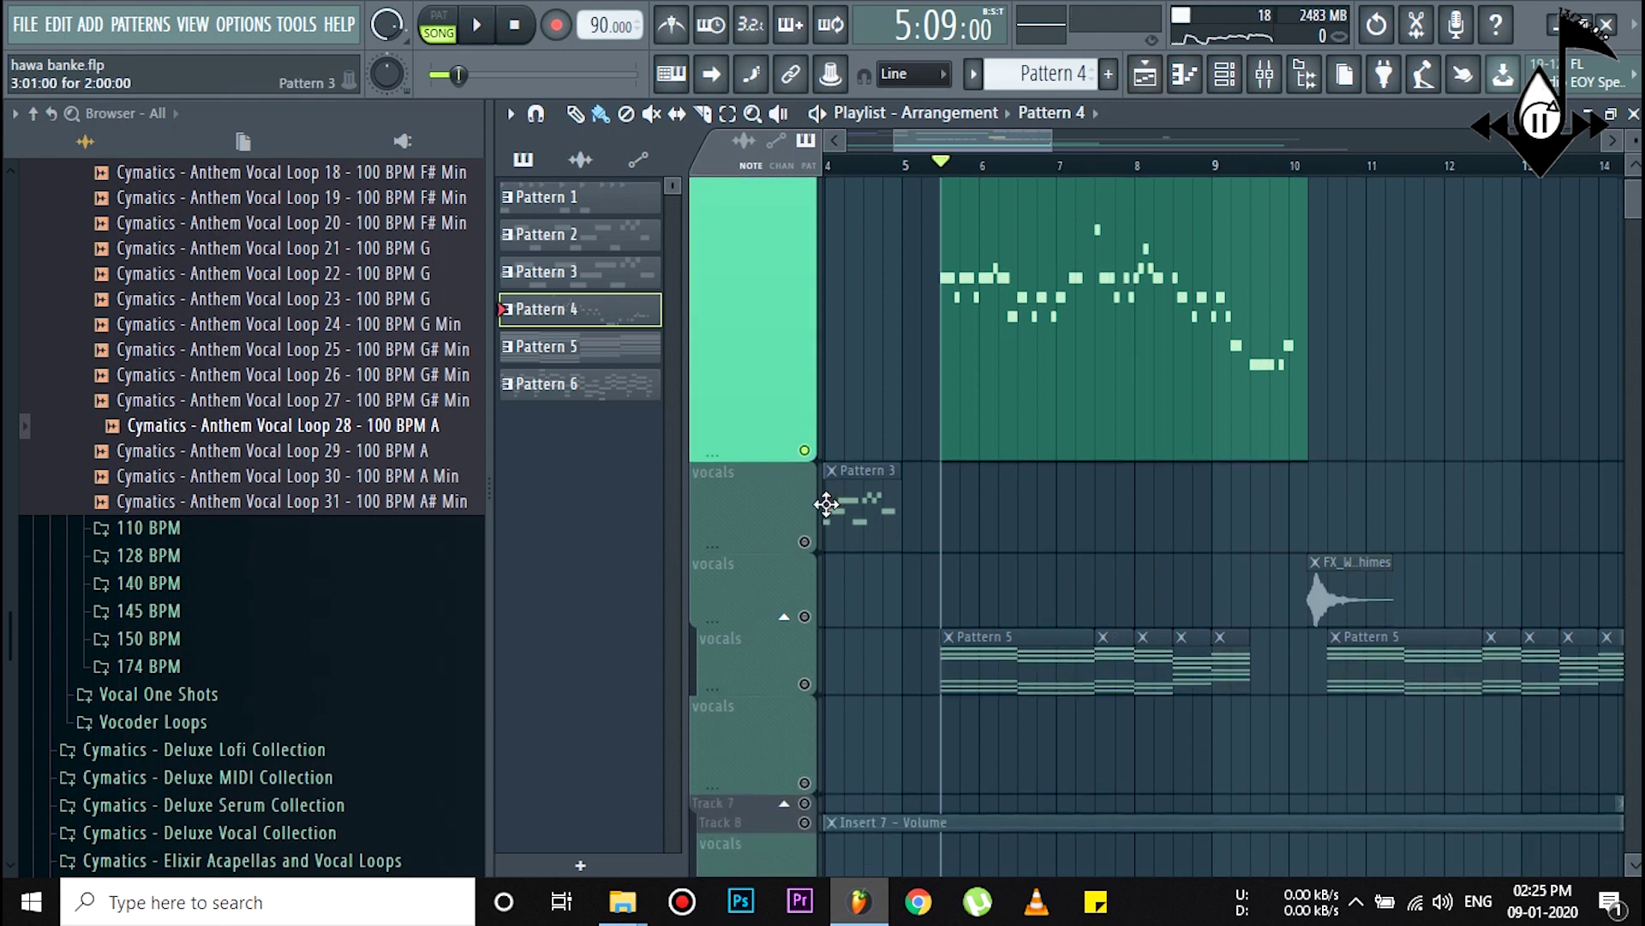
{"action": "left_click", "coordinate": [805, 683]}
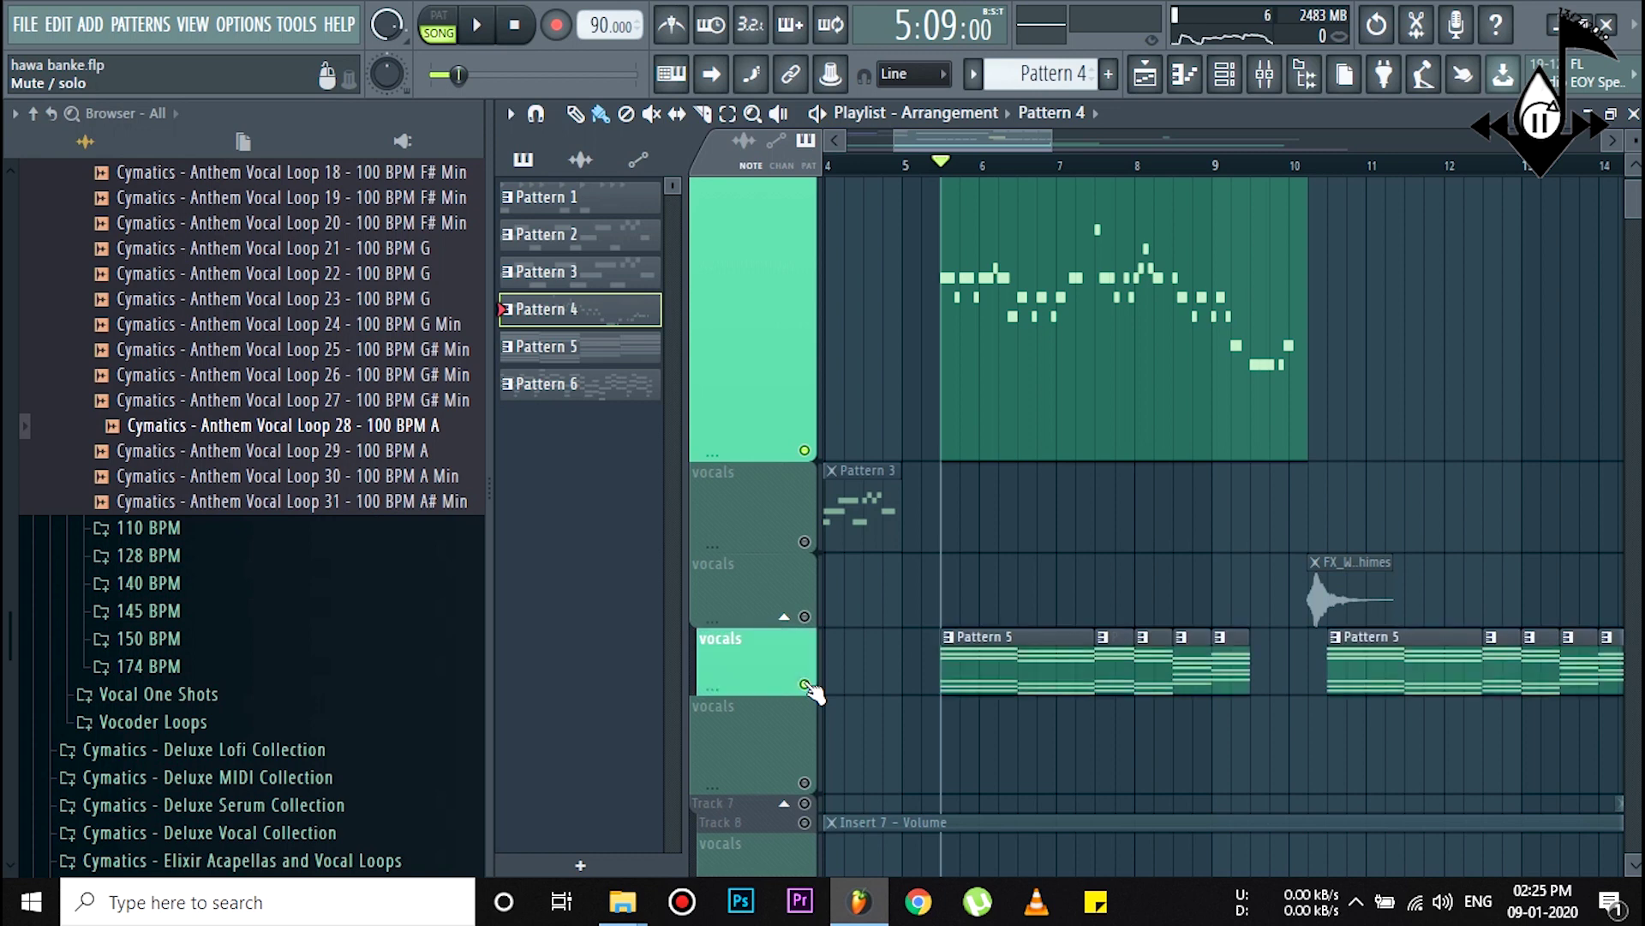
{"action": "right_click", "coordinate": [805, 684]}
{"action": "key", "text": "space"}
{"action": "key", "text": "space"}
{"action": "scroll", "coordinate": [935, 174], "scroll_direction": "up", "scroll_amount": 3}
{"action": "left_click", "coordinate": [927, 167]}
Step: Select Pattern 5 and inspect the SQ Escape preset loaded in its reFX Nexus channel
{"action": "left_click", "coordinate": [1029, 654]}
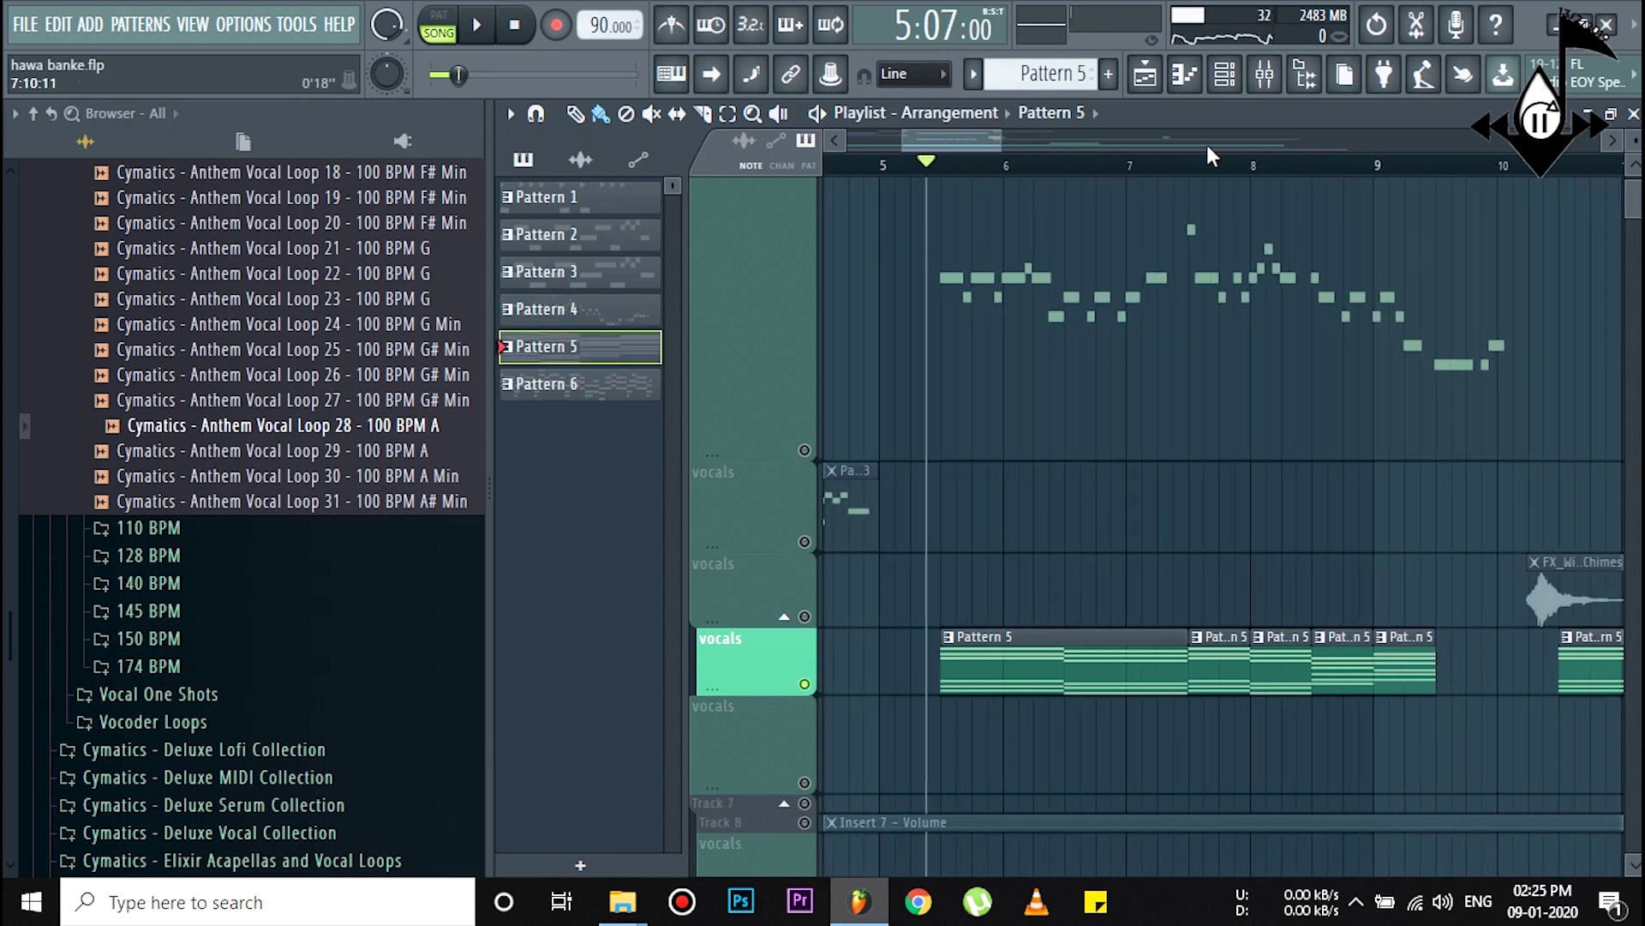
{"action": "left_click", "coordinate": [1225, 74]}
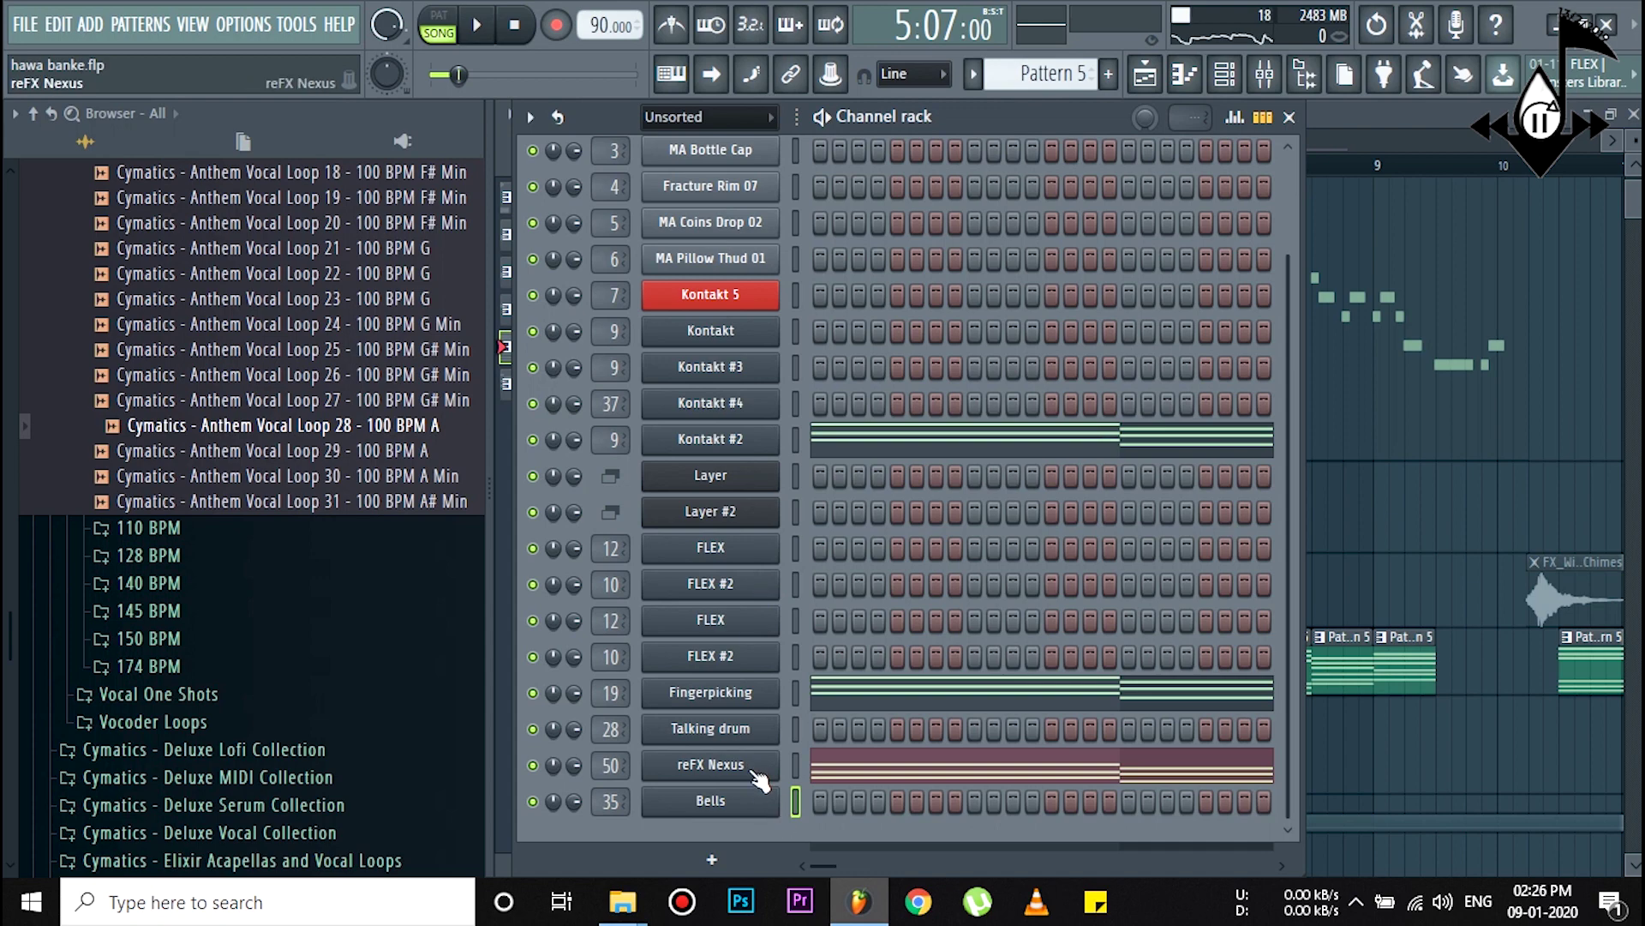
{"action": "left_click", "coordinate": [710, 764]}
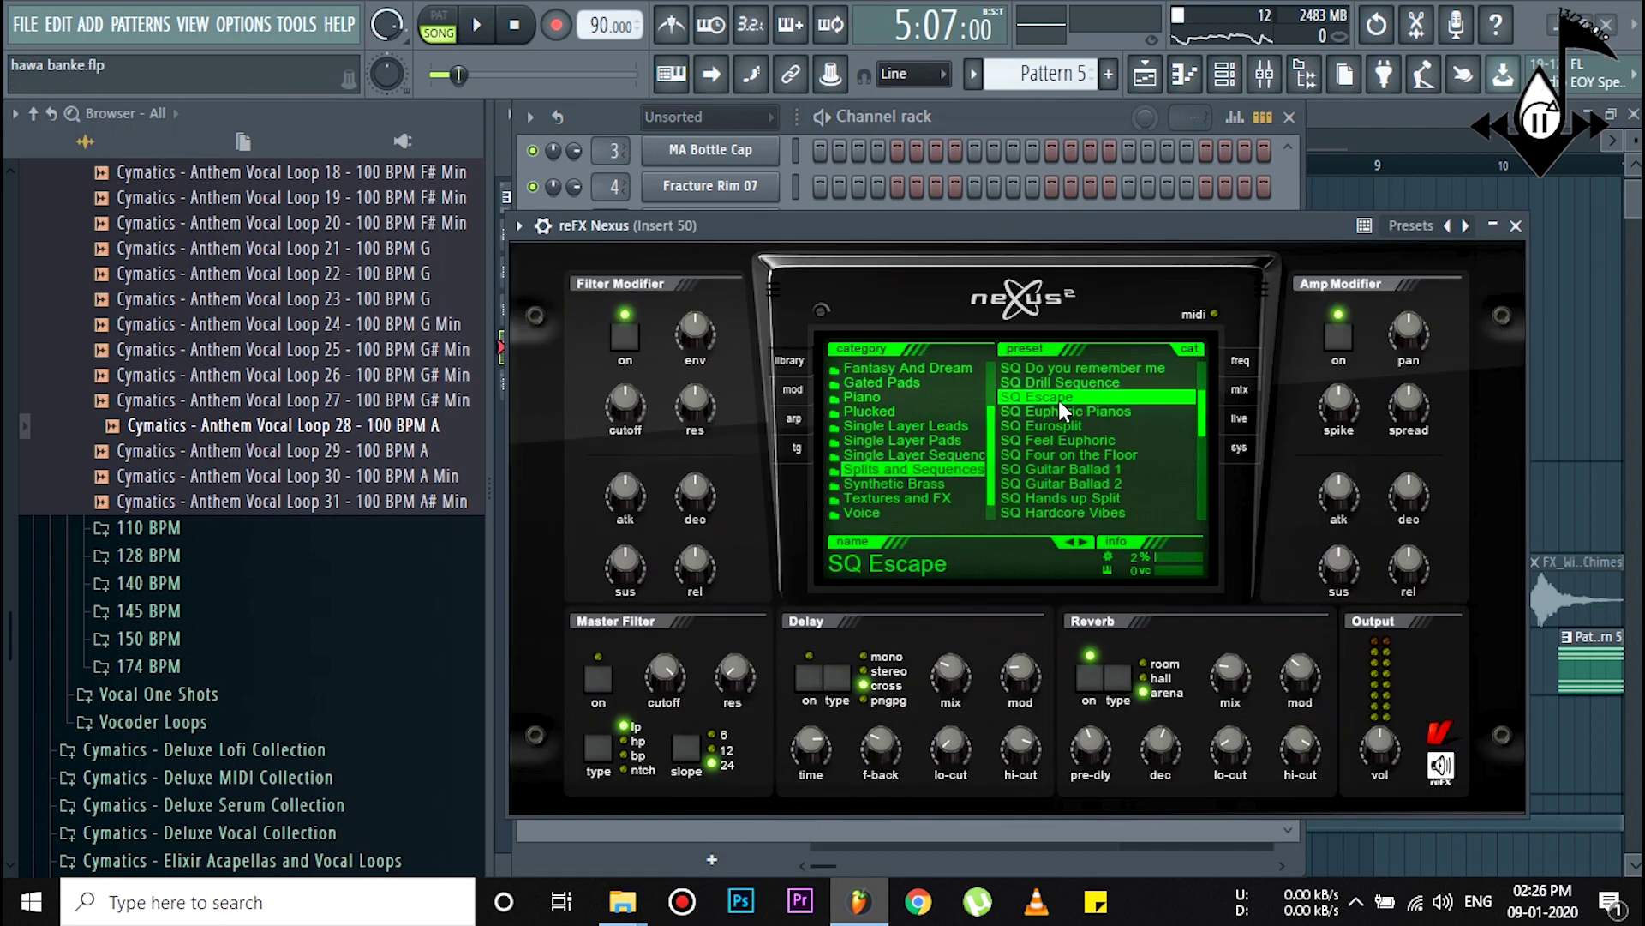
{"action": "left_click", "coordinate": [1515, 225]}
Step: Open the reFX Nexus channel's Pattern 5 chords in the piano roll
{"action": "right_click", "coordinate": [783, 767]}
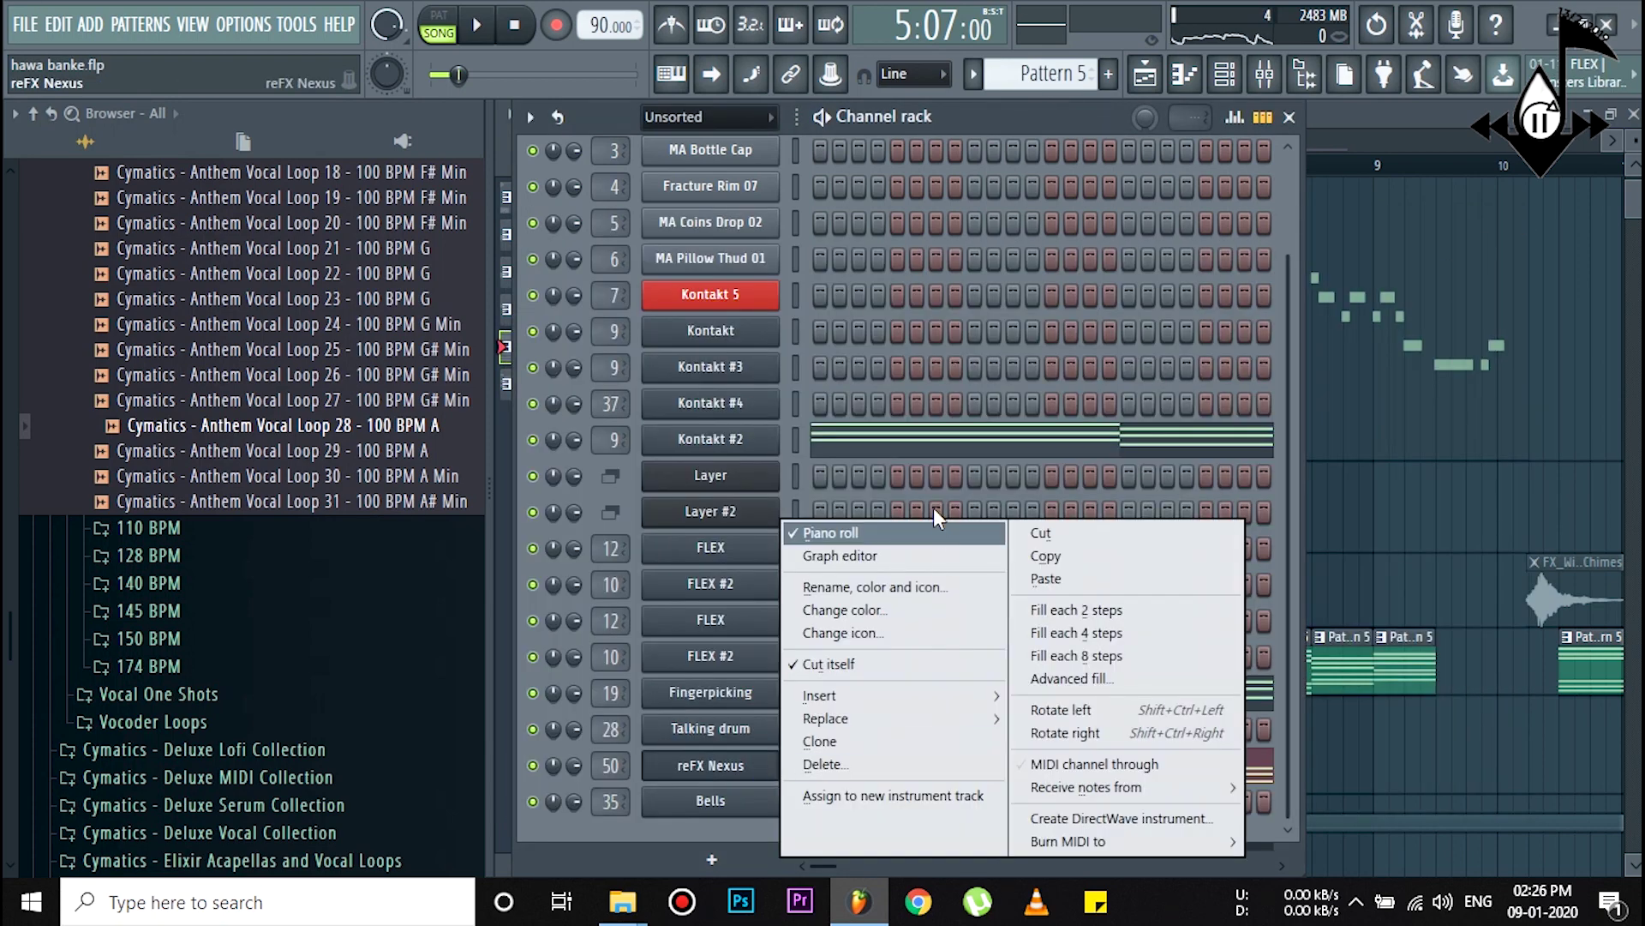
{"action": "left_click", "coordinate": [894, 532]}
{"action": "right_click", "coordinate": [748, 760]}
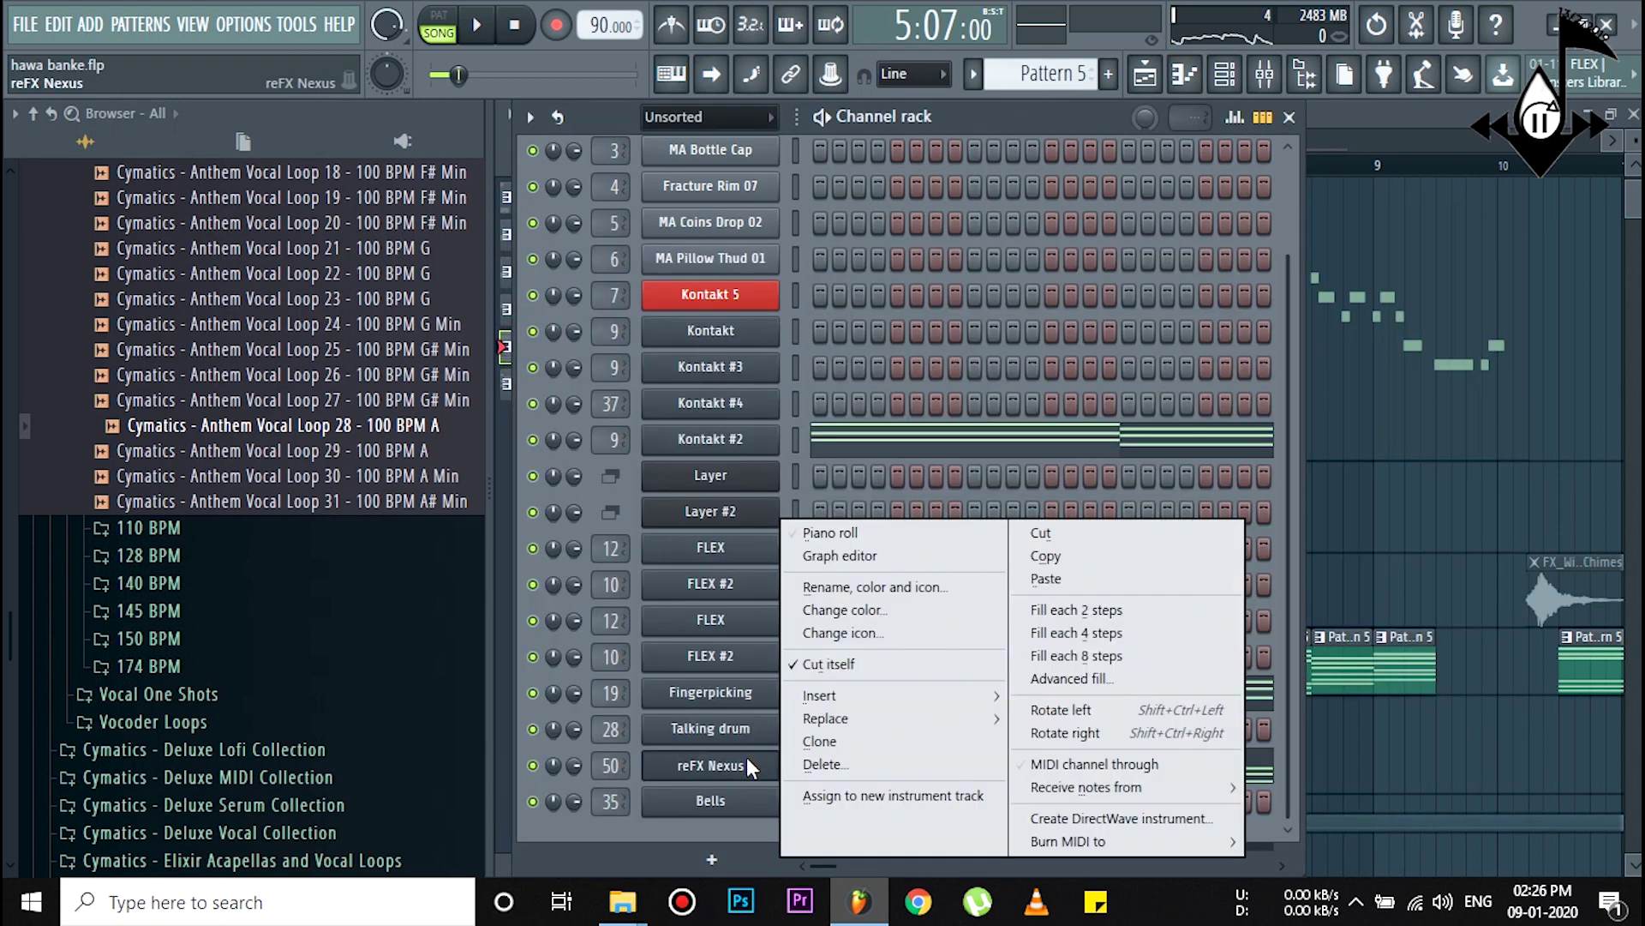
{"action": "left_click", "coordinate": [862, 535]}
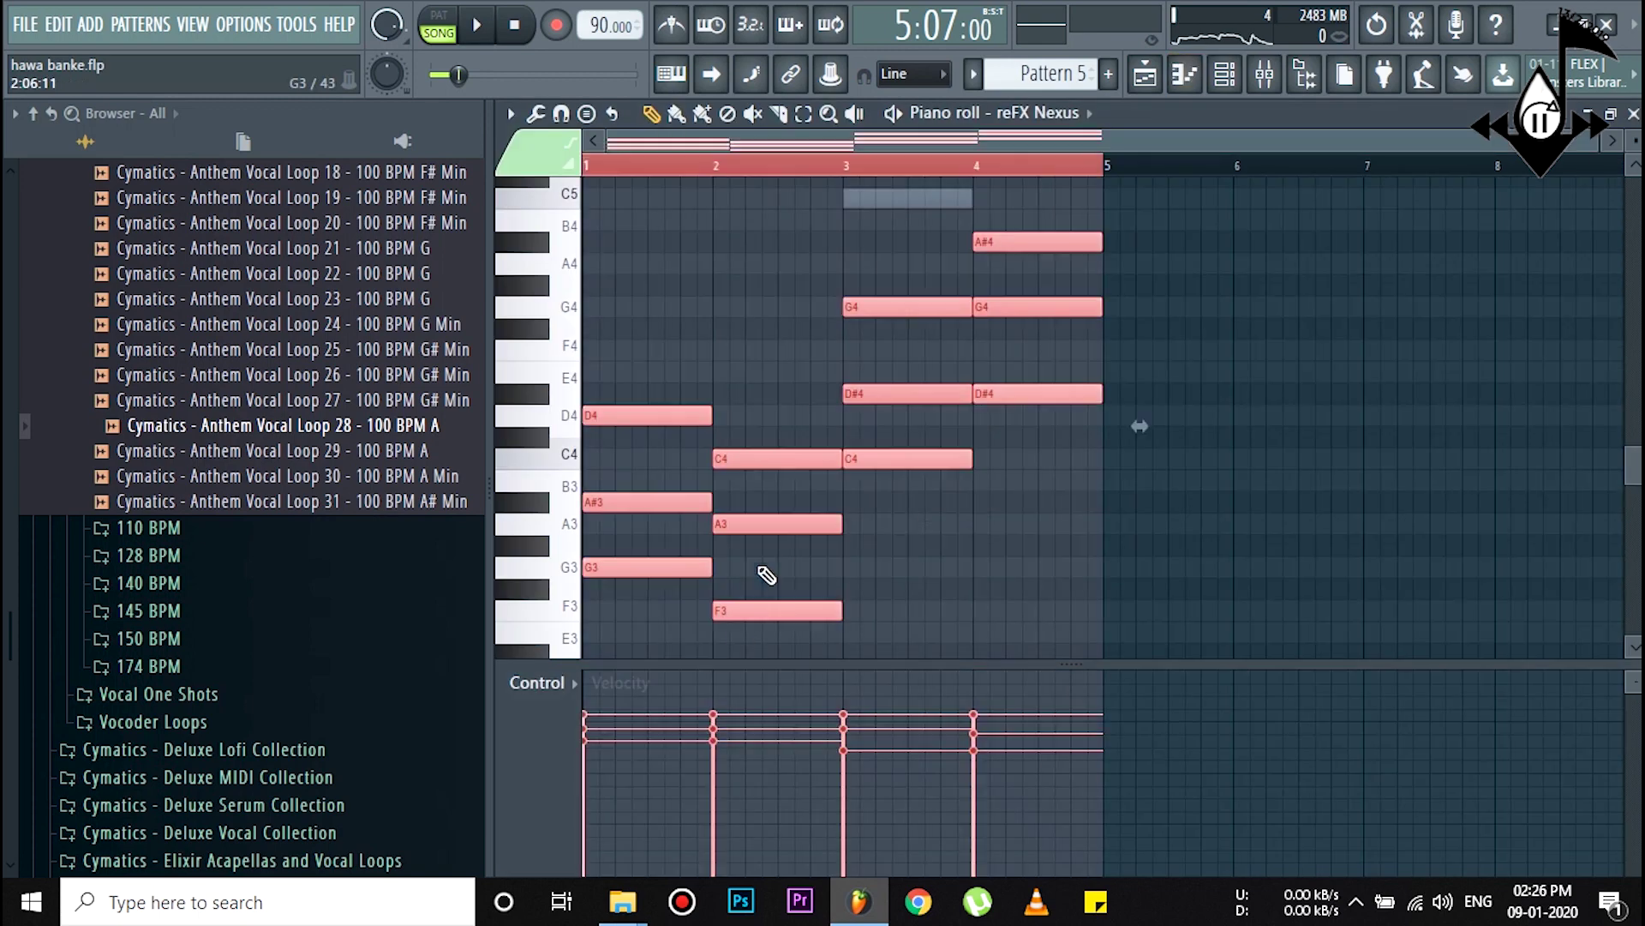
Step: Shift the Pattern 5 chord notes up an octave, play them, and shift them back down an octave
{"action": "key", "text": "ctrl+Up"}
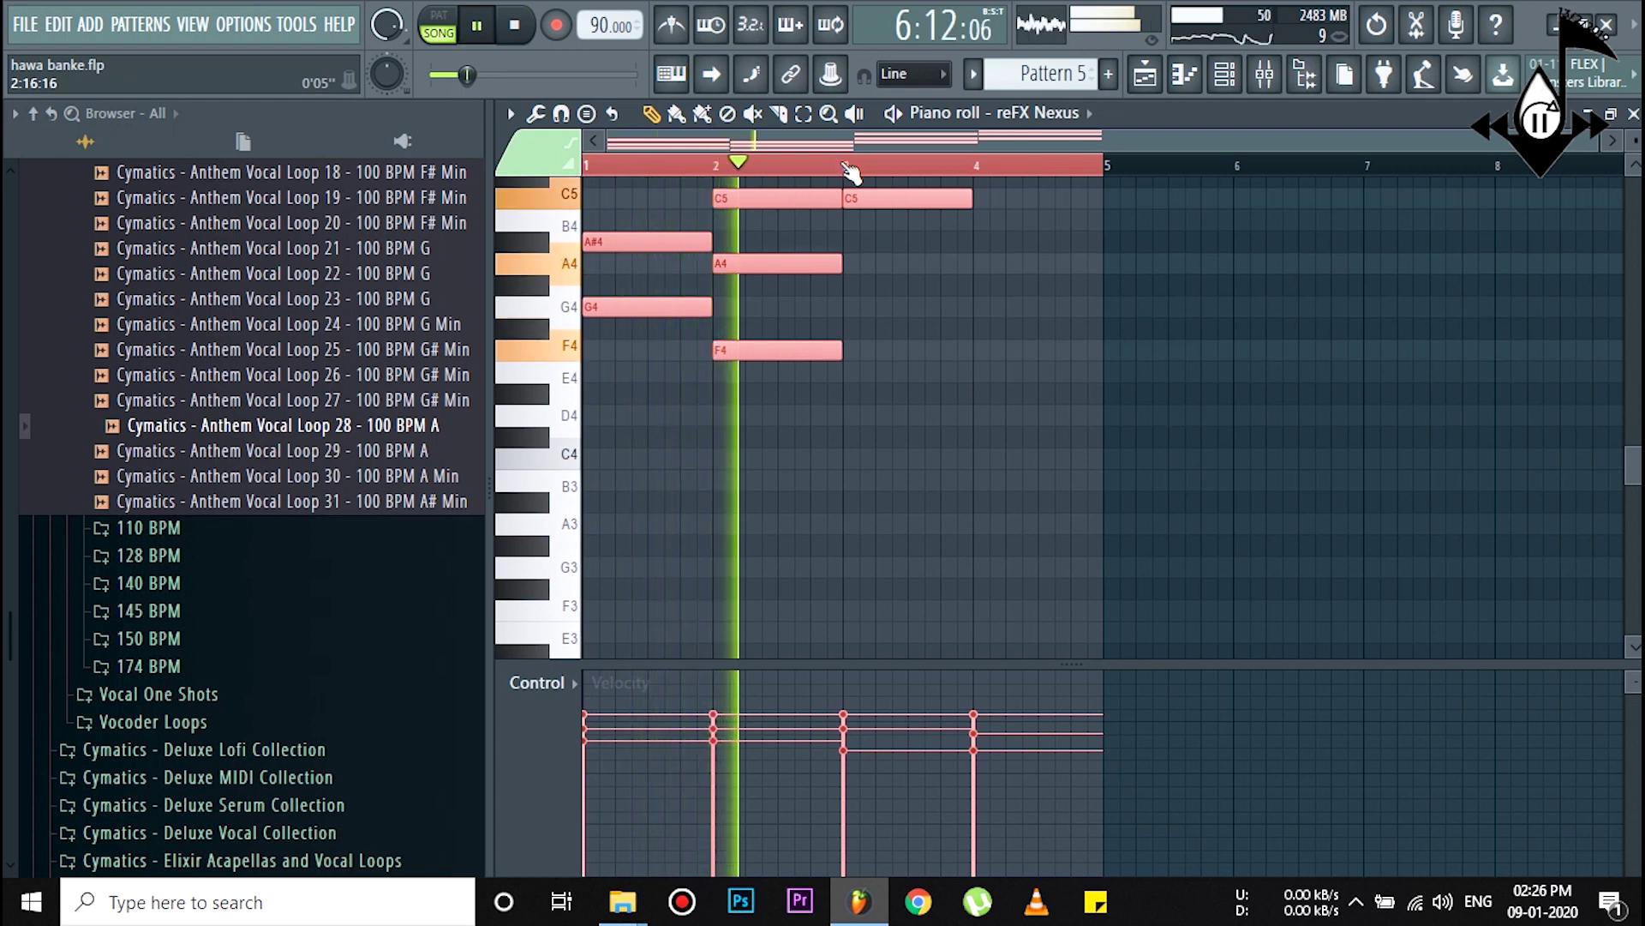
{"action": "key", "text": "space"}
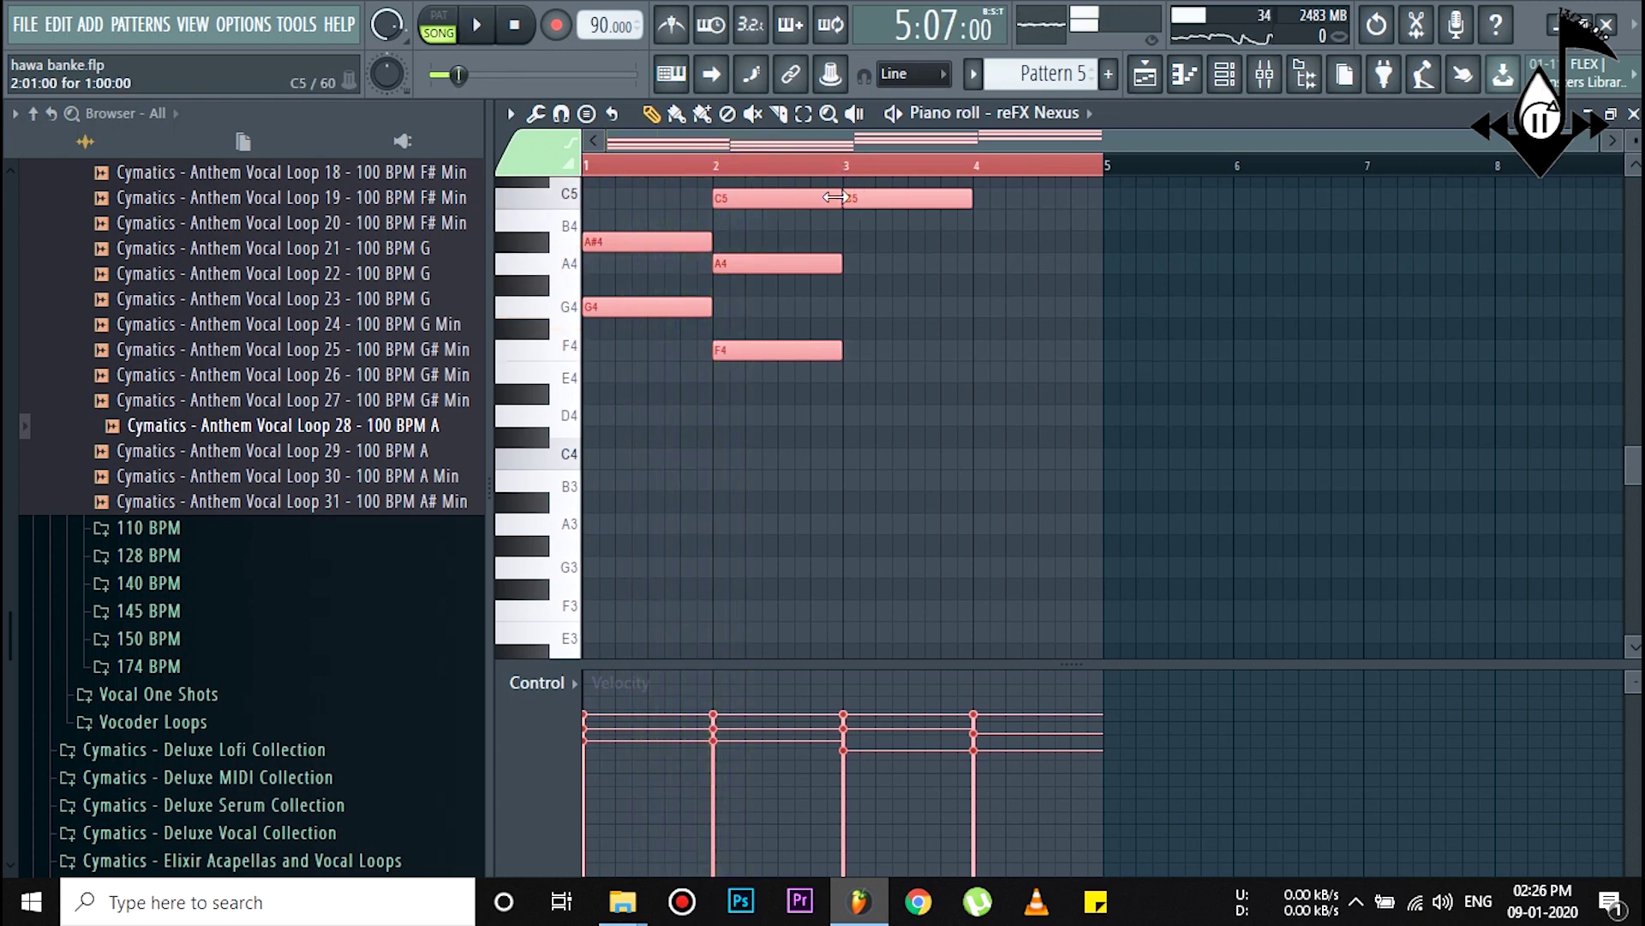
{"action": "key", "text": "ctrl+Down"}
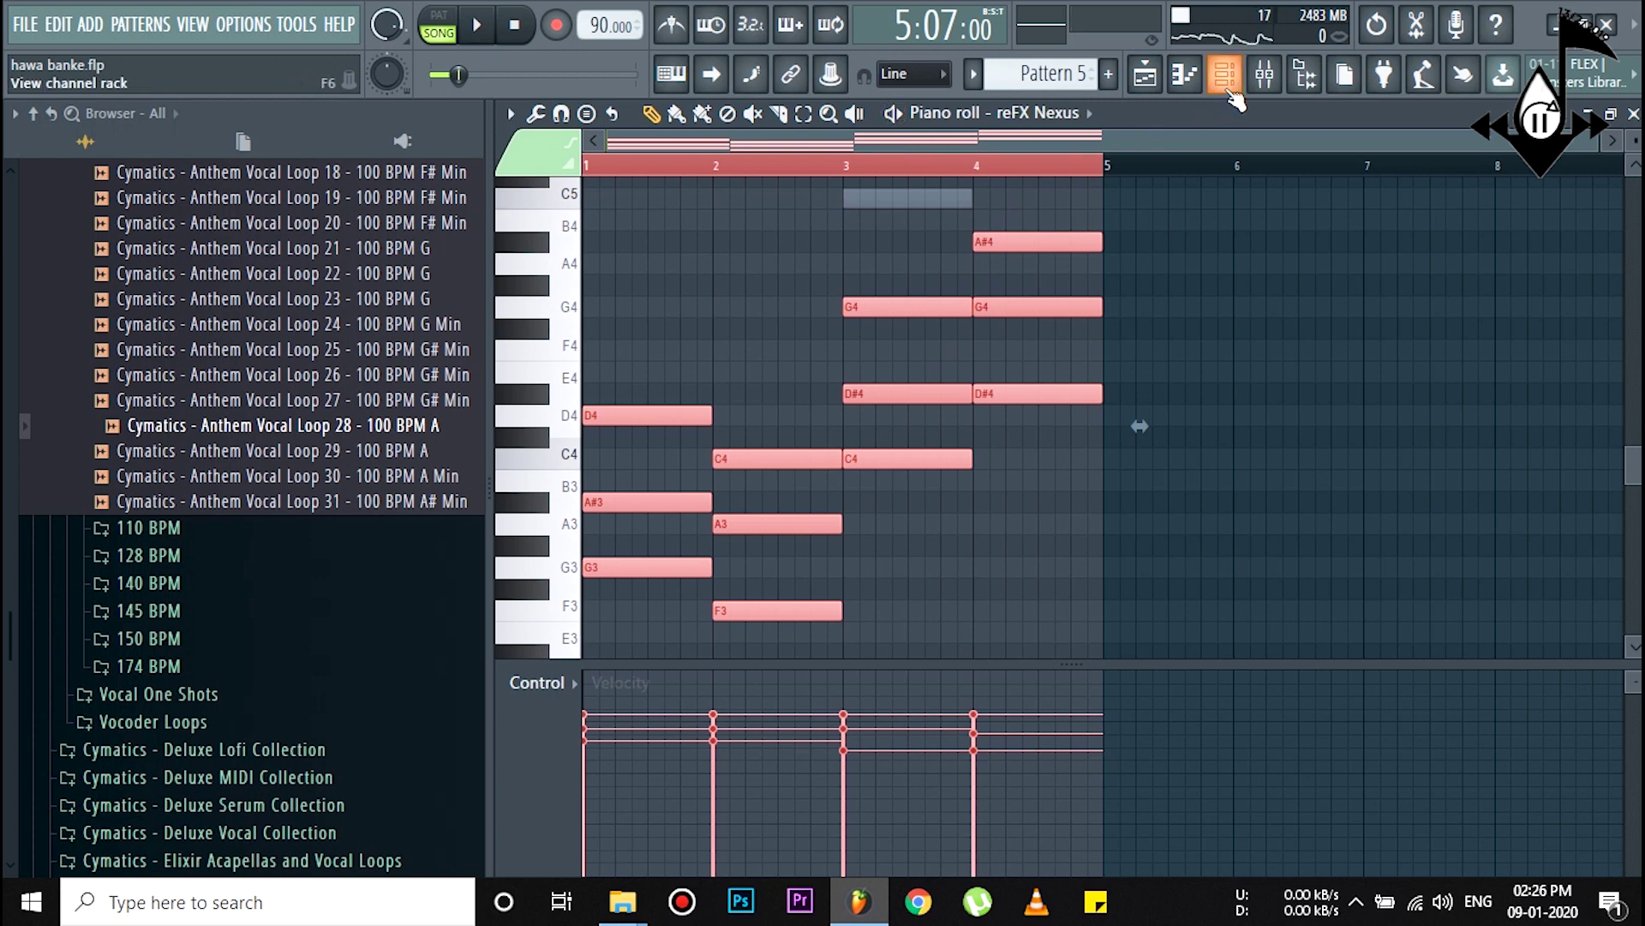
Step: Inspect the other Pattern 5 instruments in the channel rack: the Fingerpicking Virtual Guitarist and the Choir Morph patch in Kontakt #2
{"action": "left_click", "coordinate": [1232, 94]}
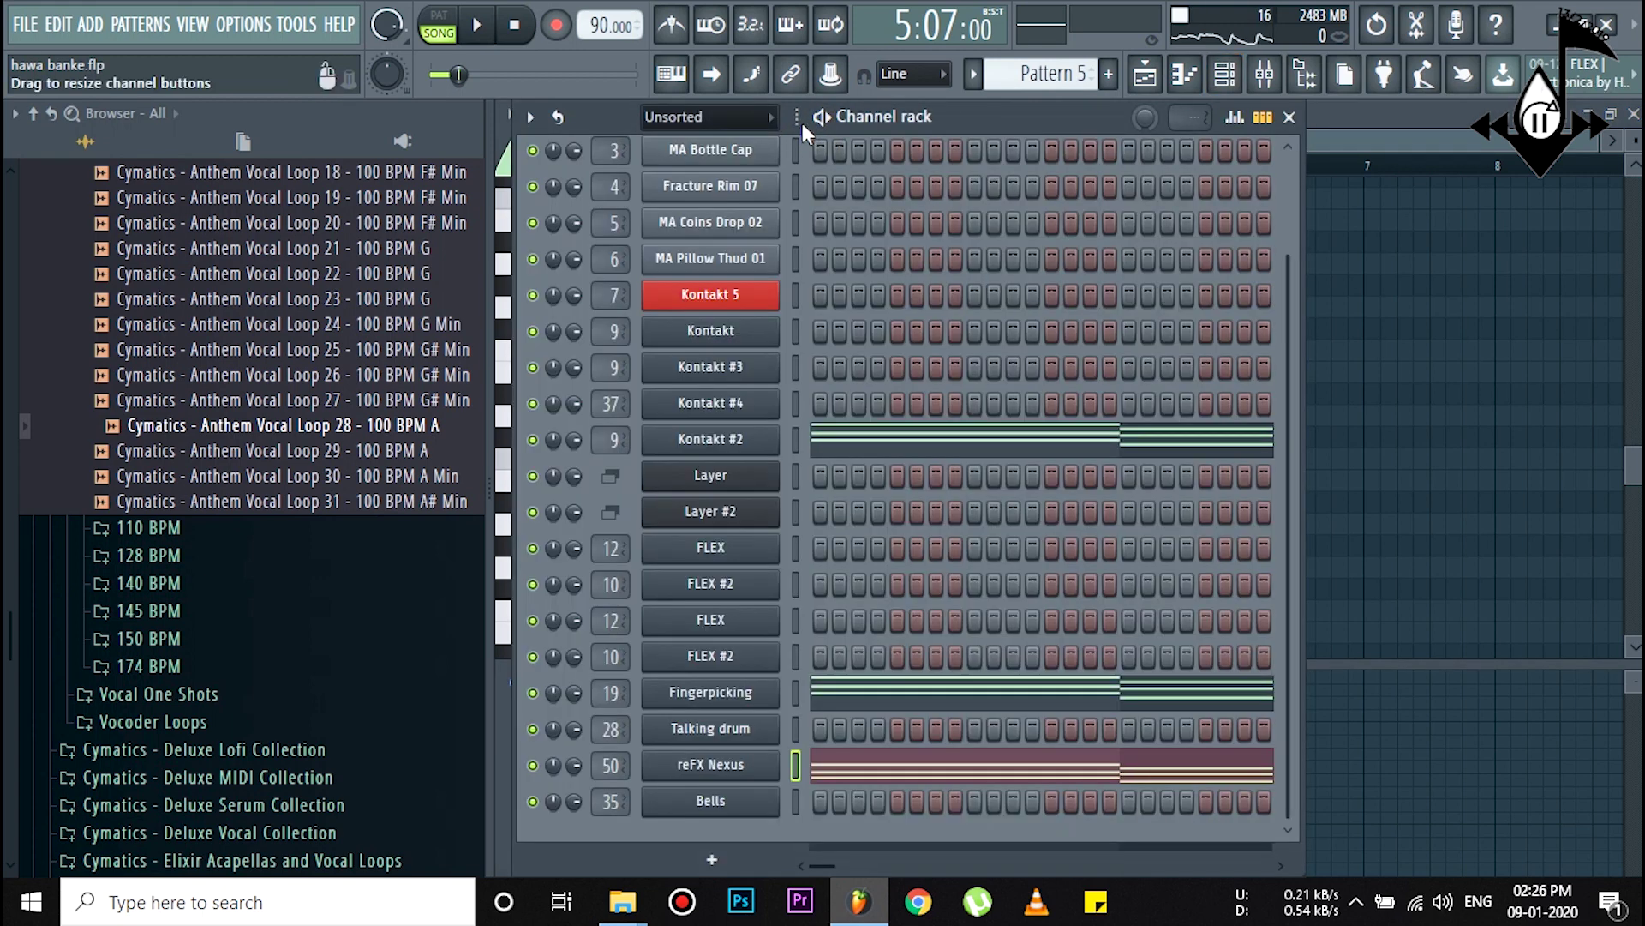
{"action": "left_click", "coordinate": [735, 695]}
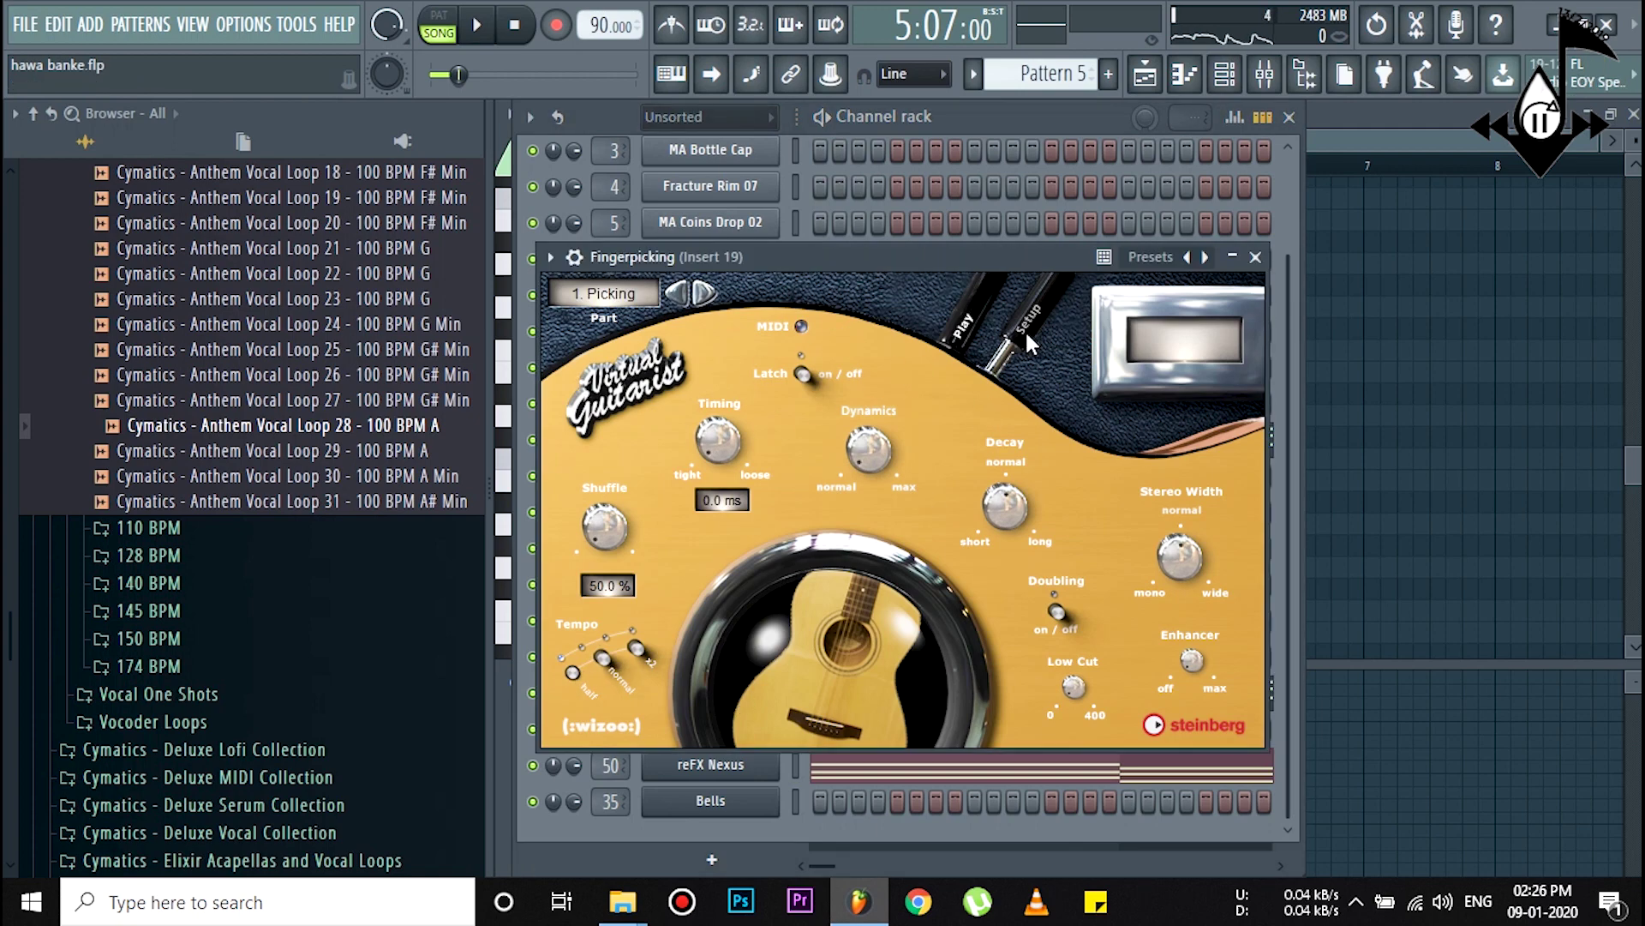
{"action": "left_click", "coordinate": [1254, 257]}
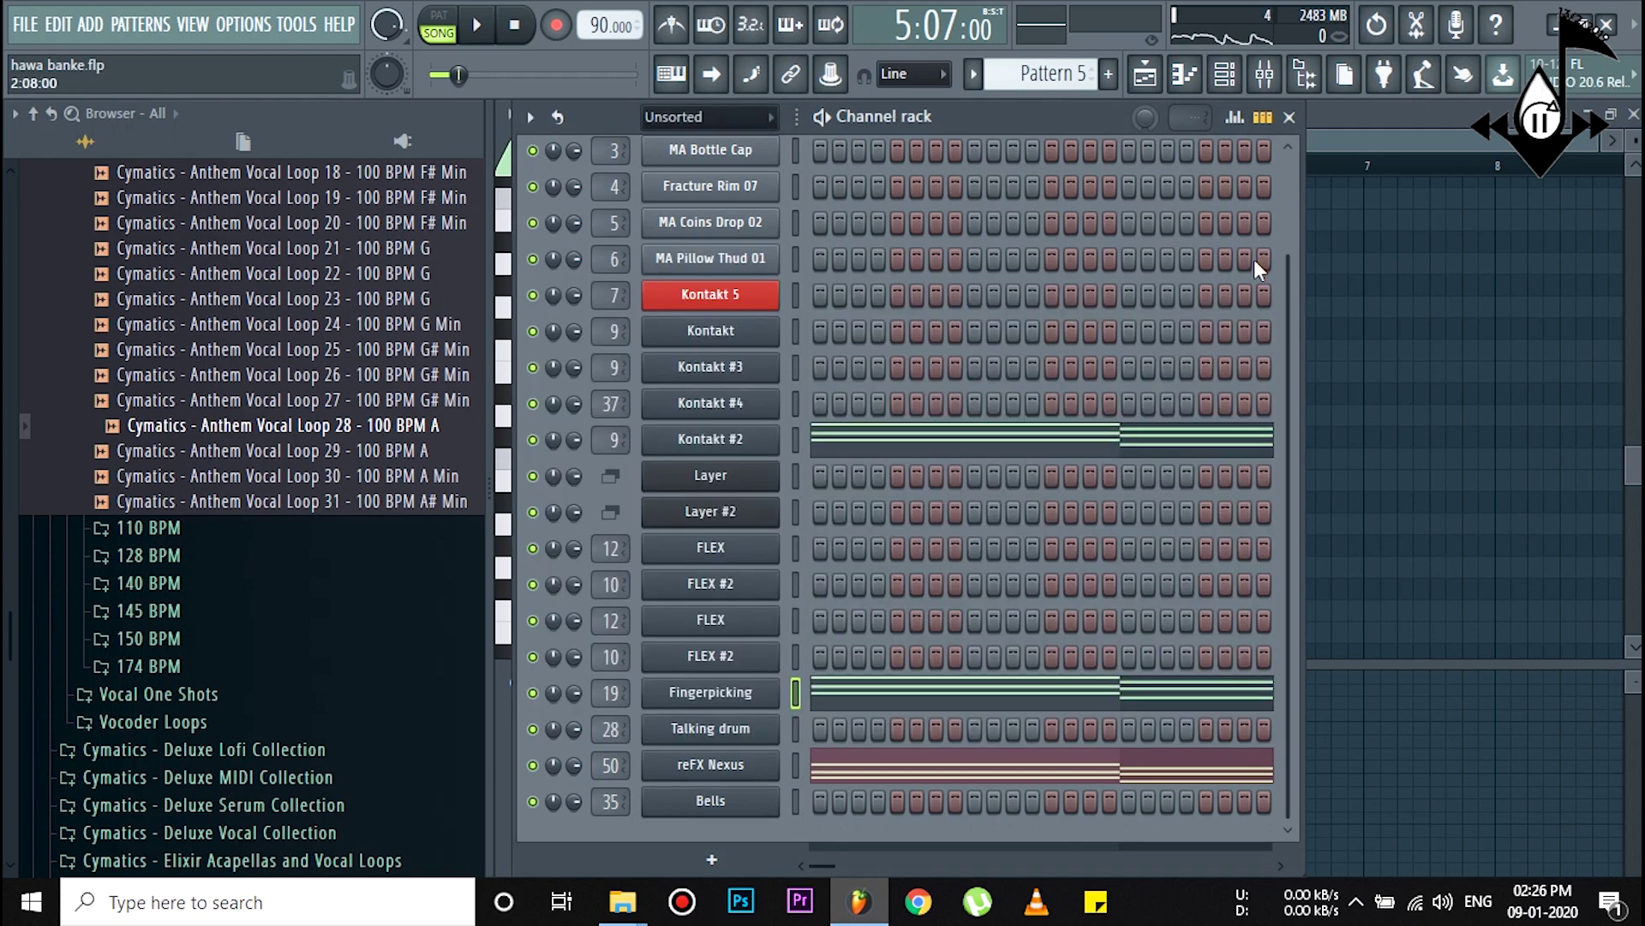
{"action": "left_click", "coordinate": [768, 446]}
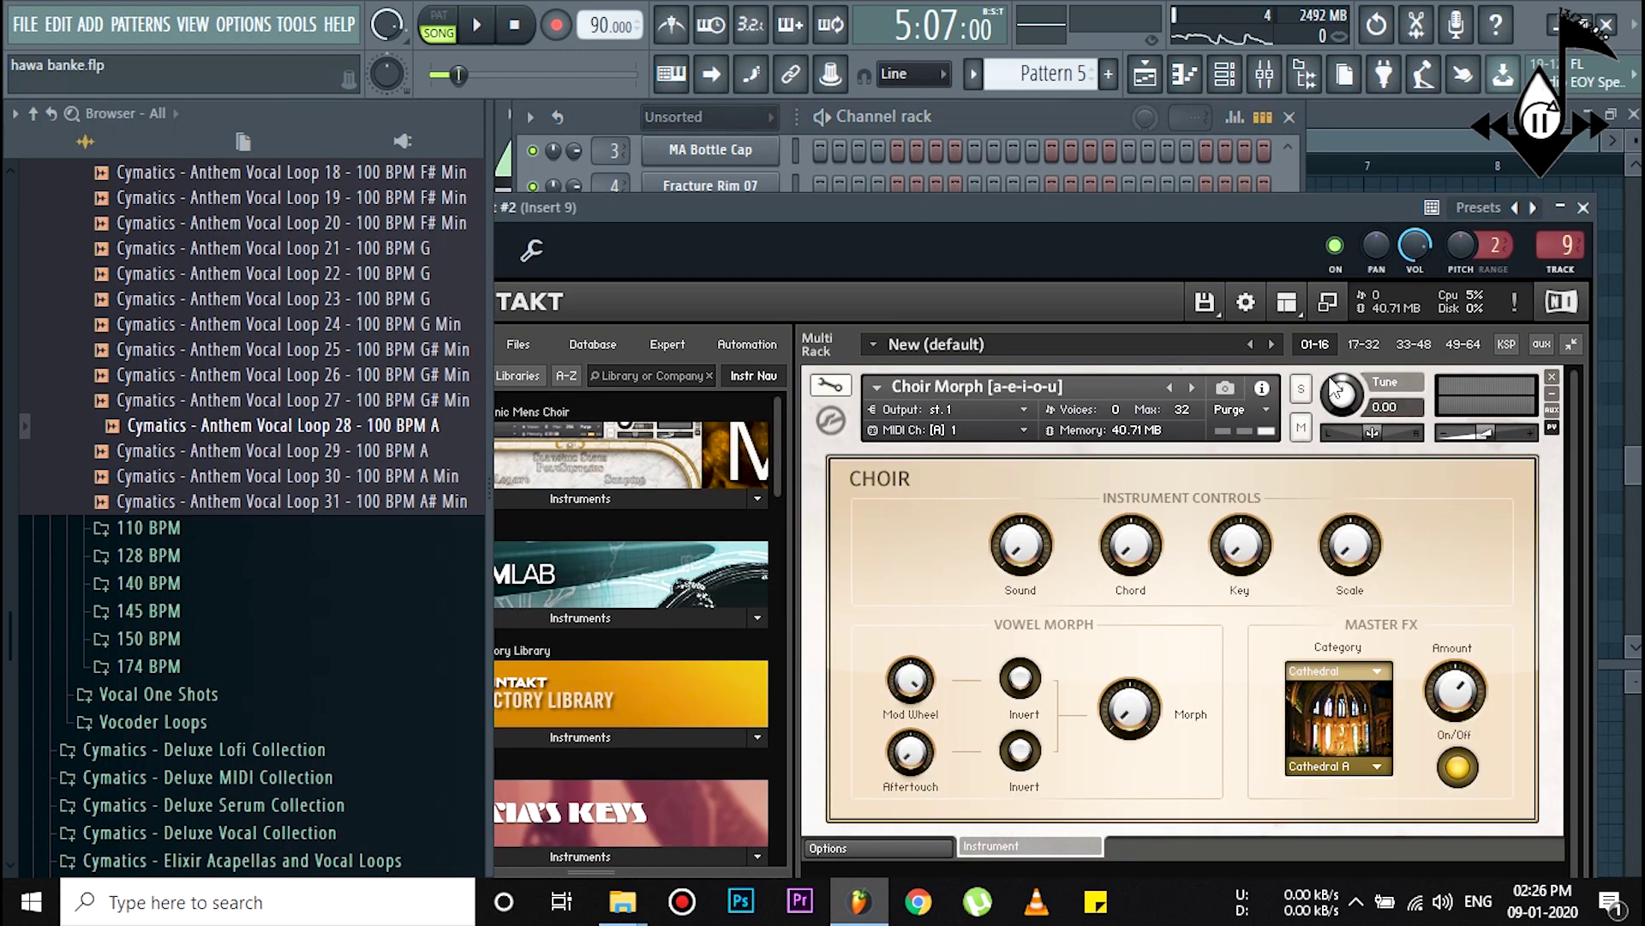
{"action": "left_click", "coordinate": [1584, 208]}
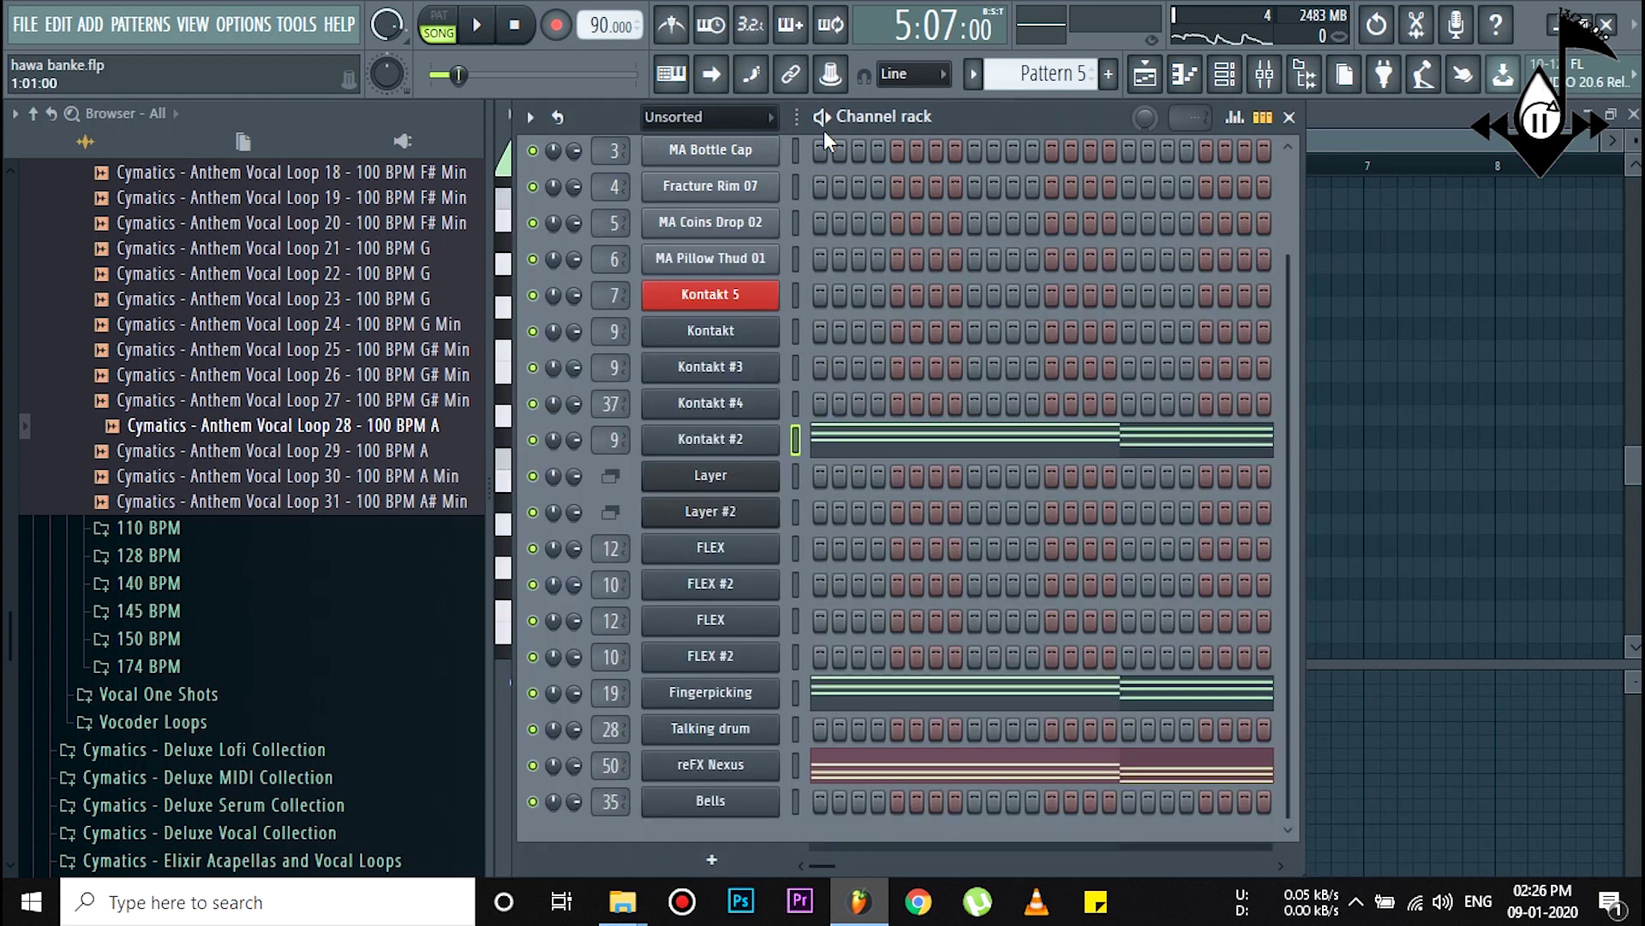
Step: Play Pattern 5 by itself in pattern mode and view its chord notes in the piano roll
{"action": "key", "text": "l"}
{"action": "key", "text": "space"}
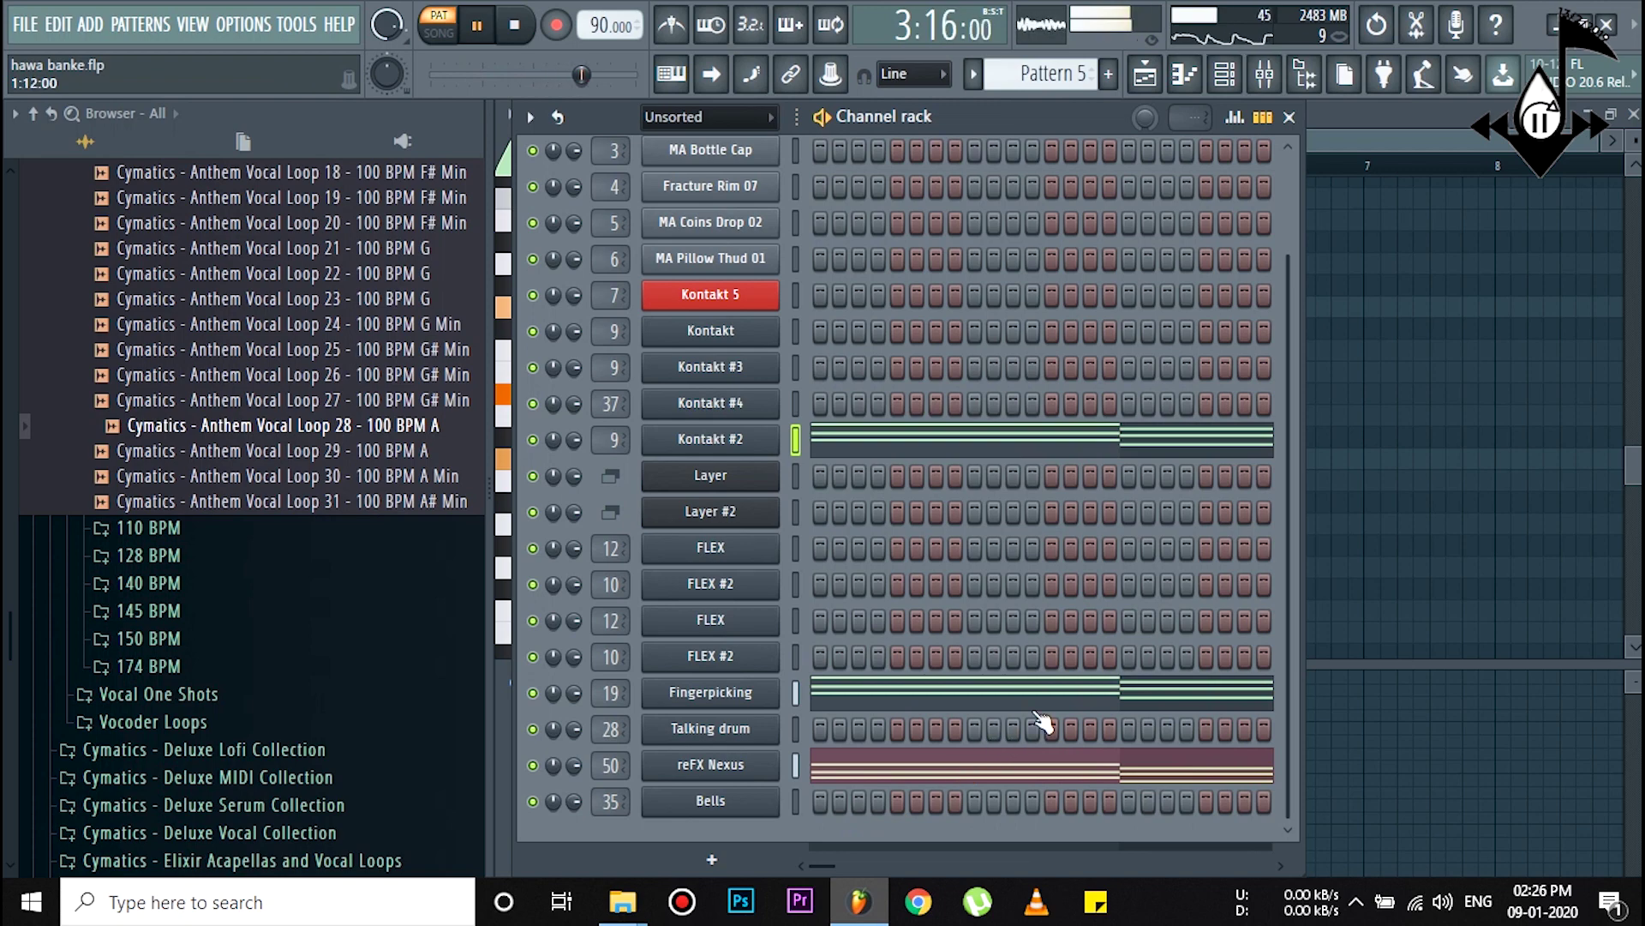
{"action": "left_click", "coordinate": [1366, 137]}
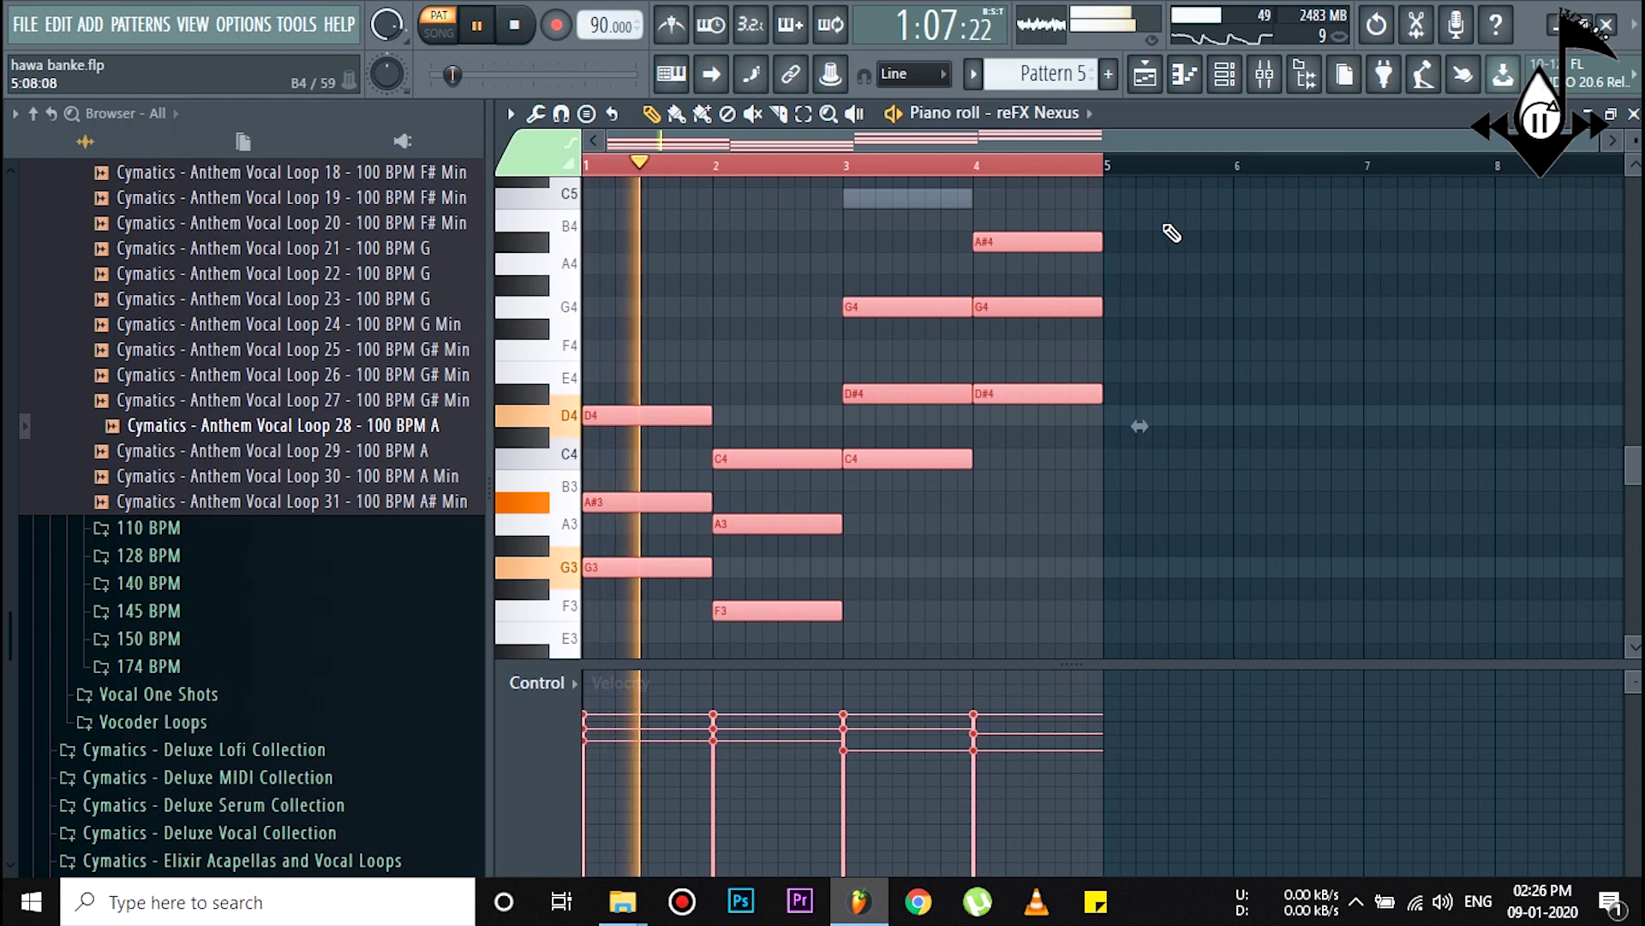
Step: Return to the playlist and play the Pattern 5 clips in song mode from 5:09
{"action": "left_click", "coordinate": [1163, 85]}
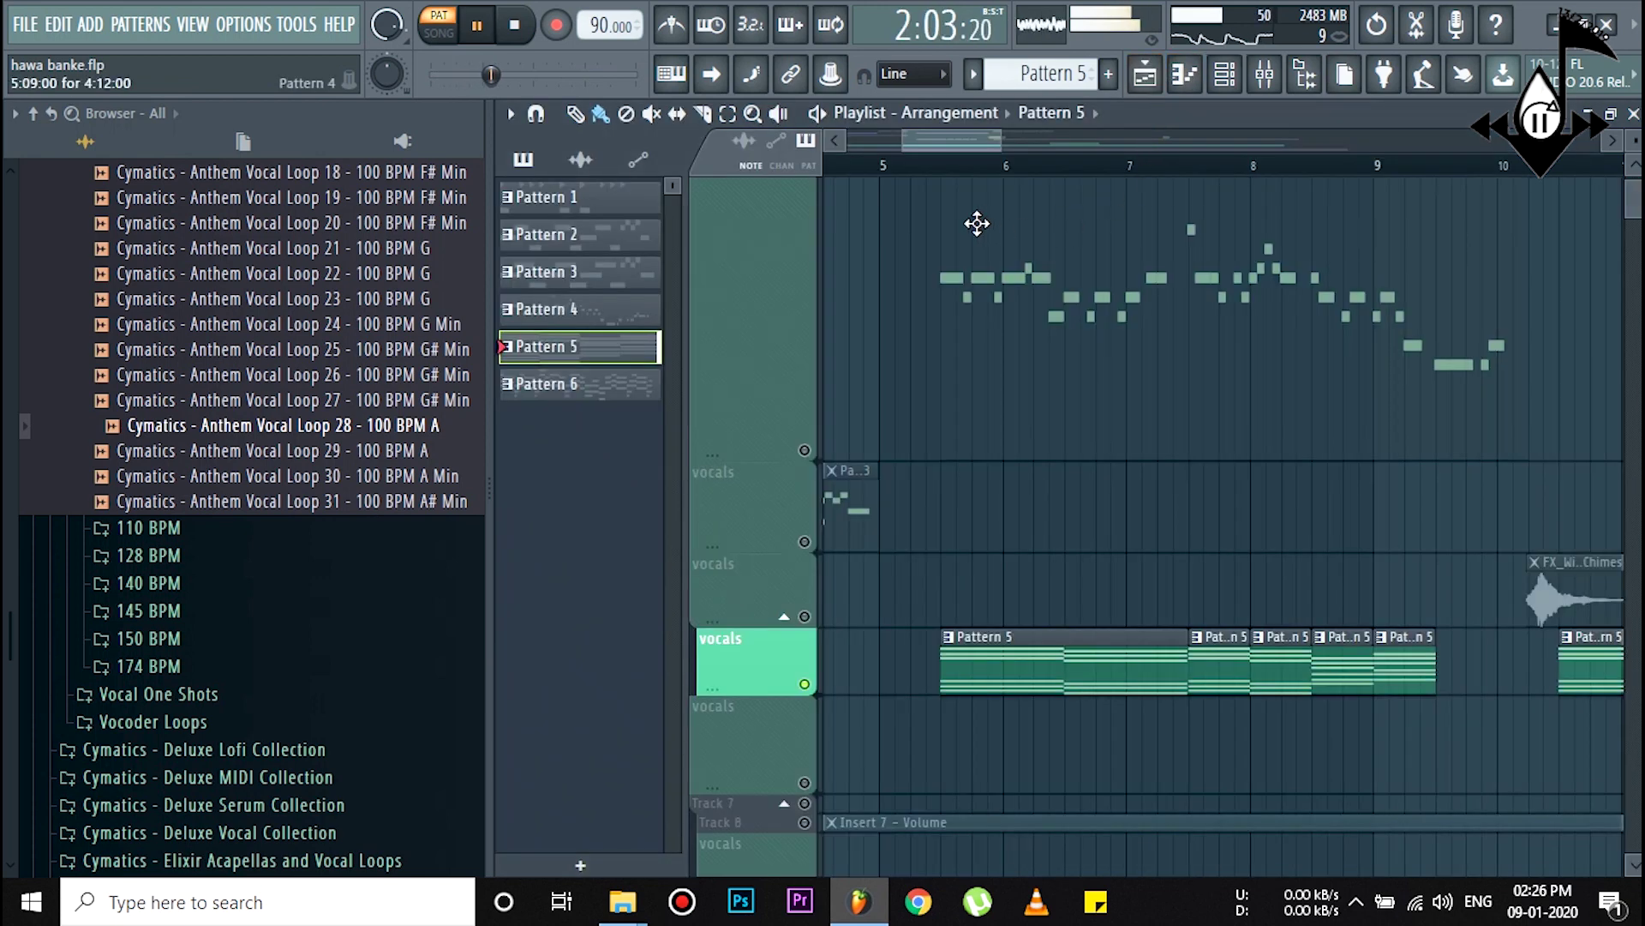
{"action": "key", "text": "space"}
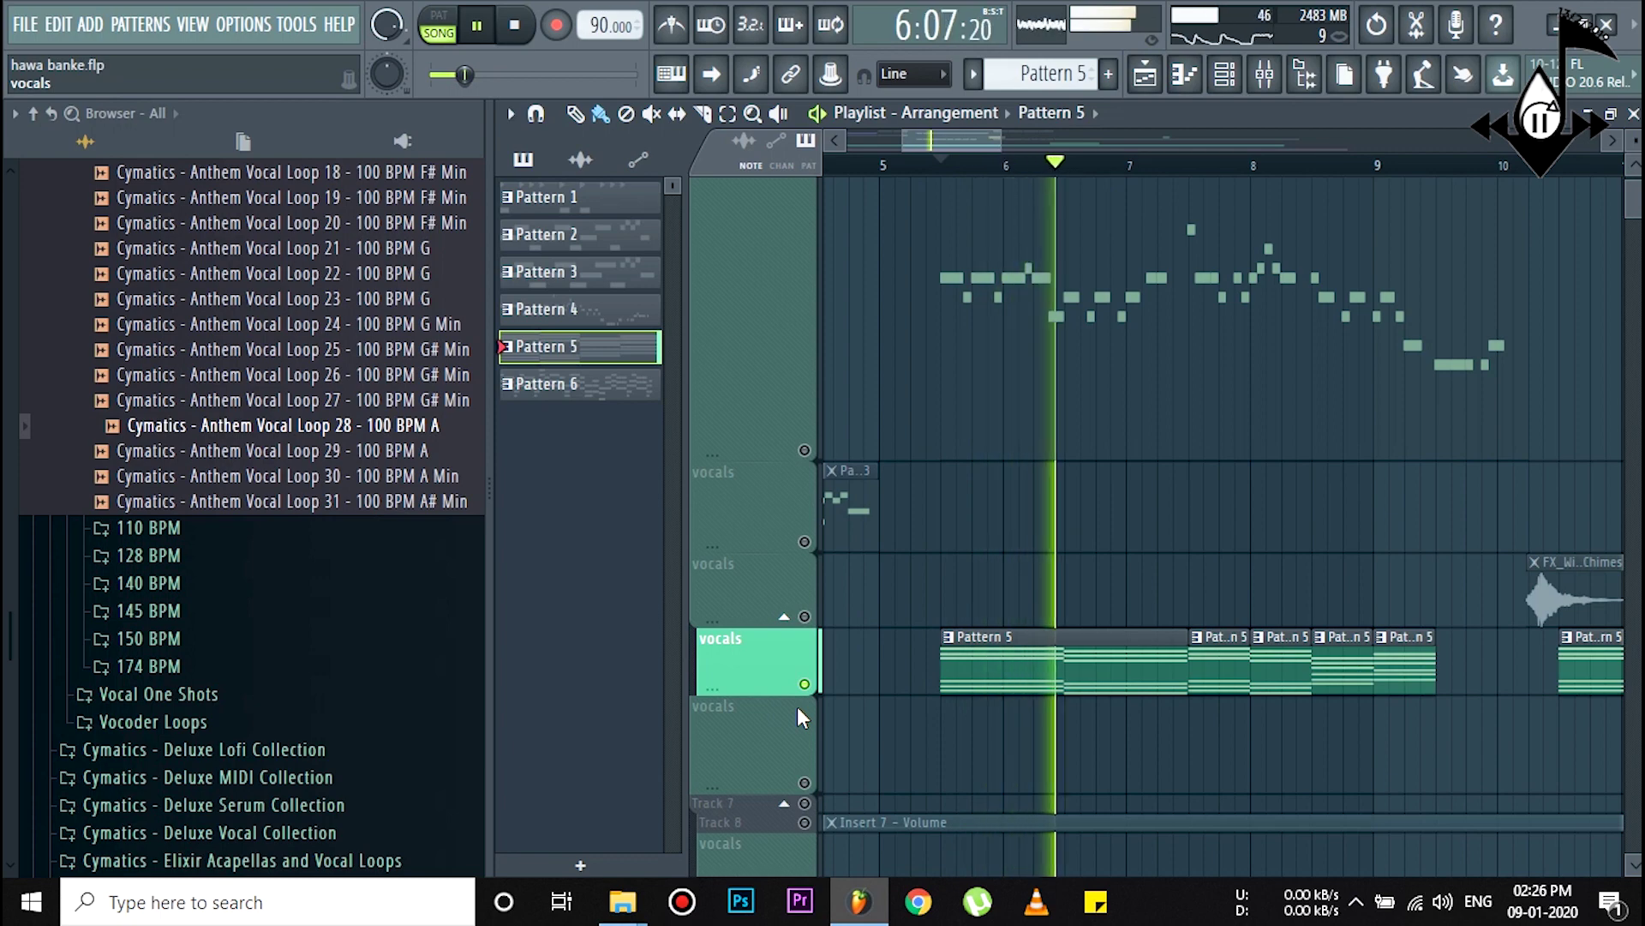
{"action": "key", "text": "space"}
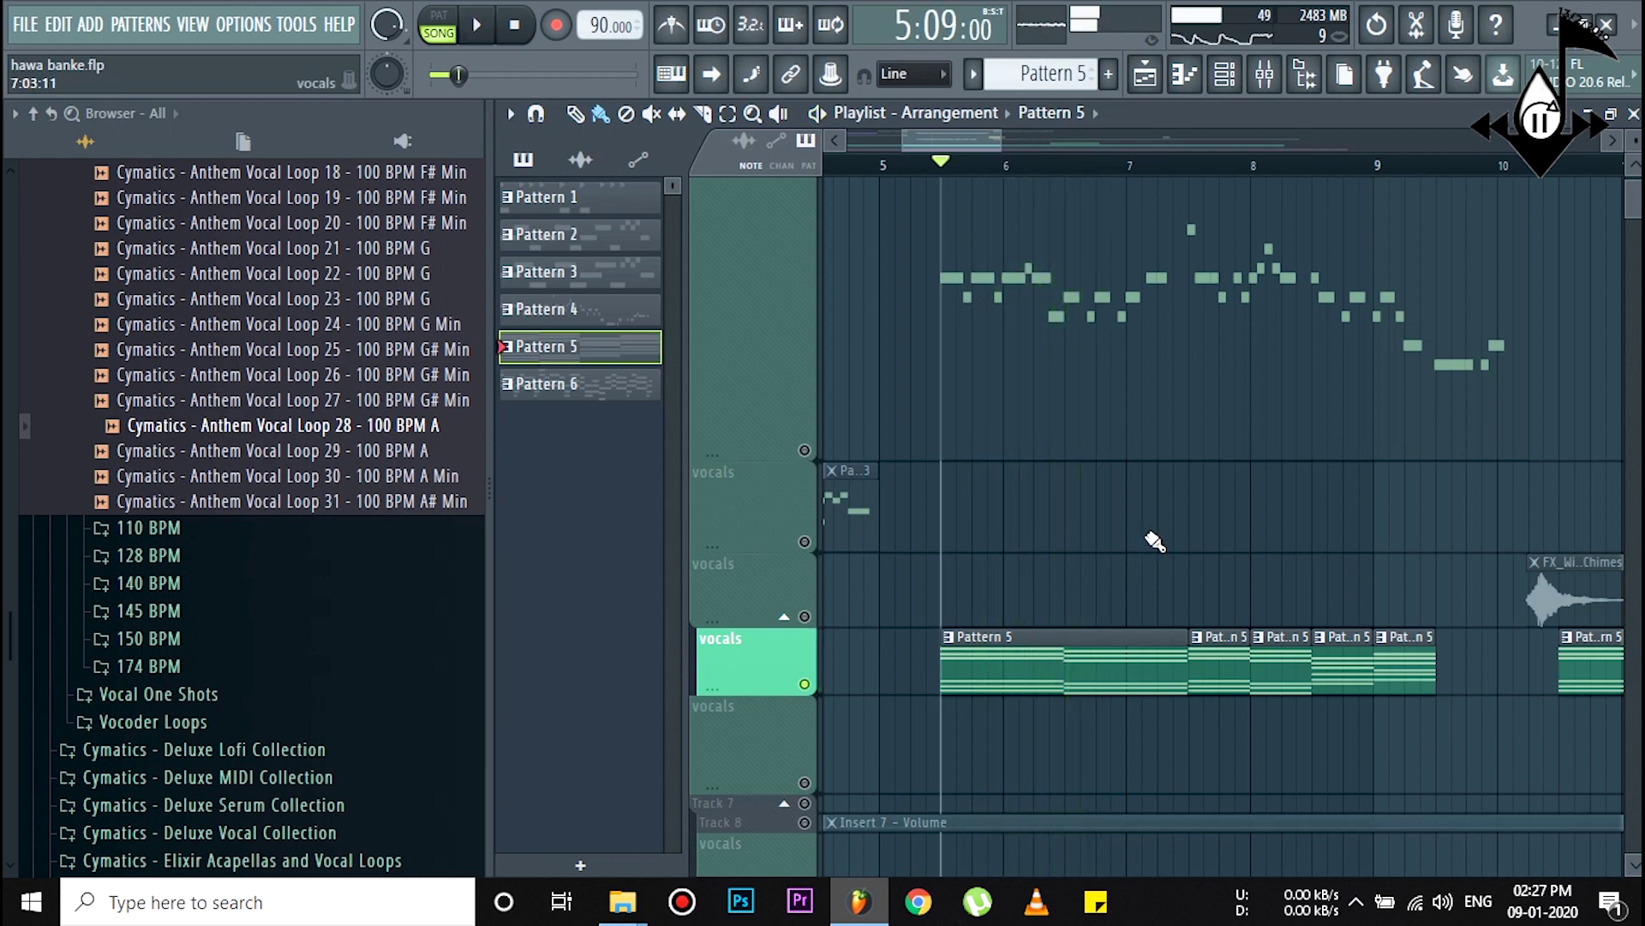
Step: Solo Insert 8 in the mixer while playing the song, with its Fruity Reeverb 2 slot in view
{"action": "left_click", "coordinate": [1267, 79]}
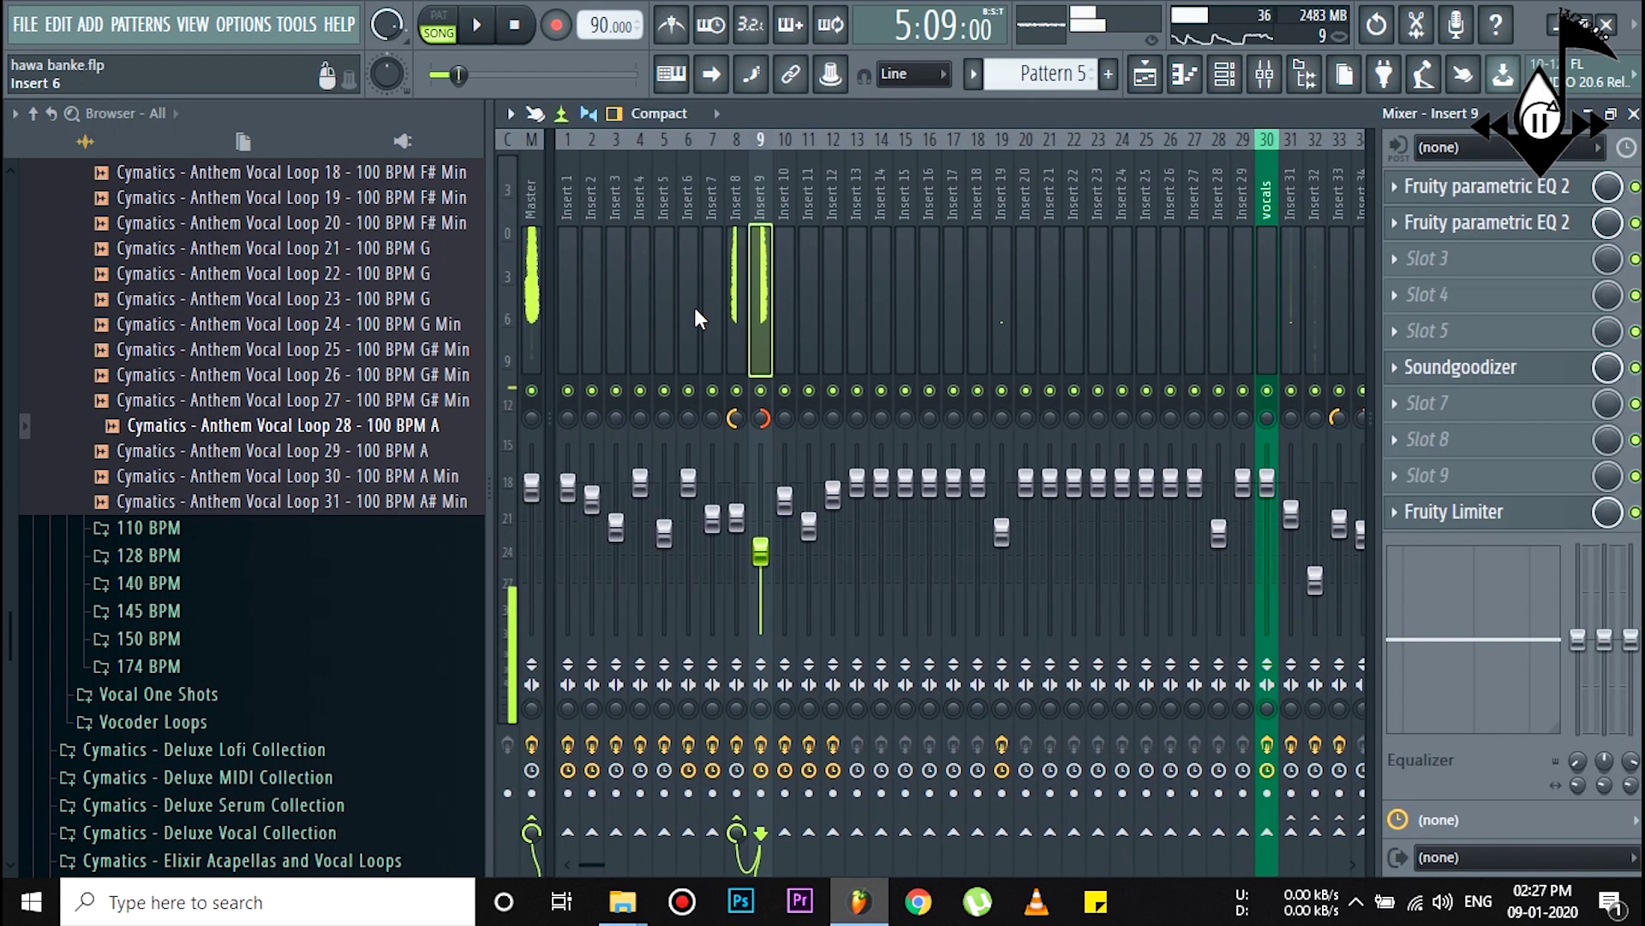
{"action": "left_click", "coordinate": [740, 304]}
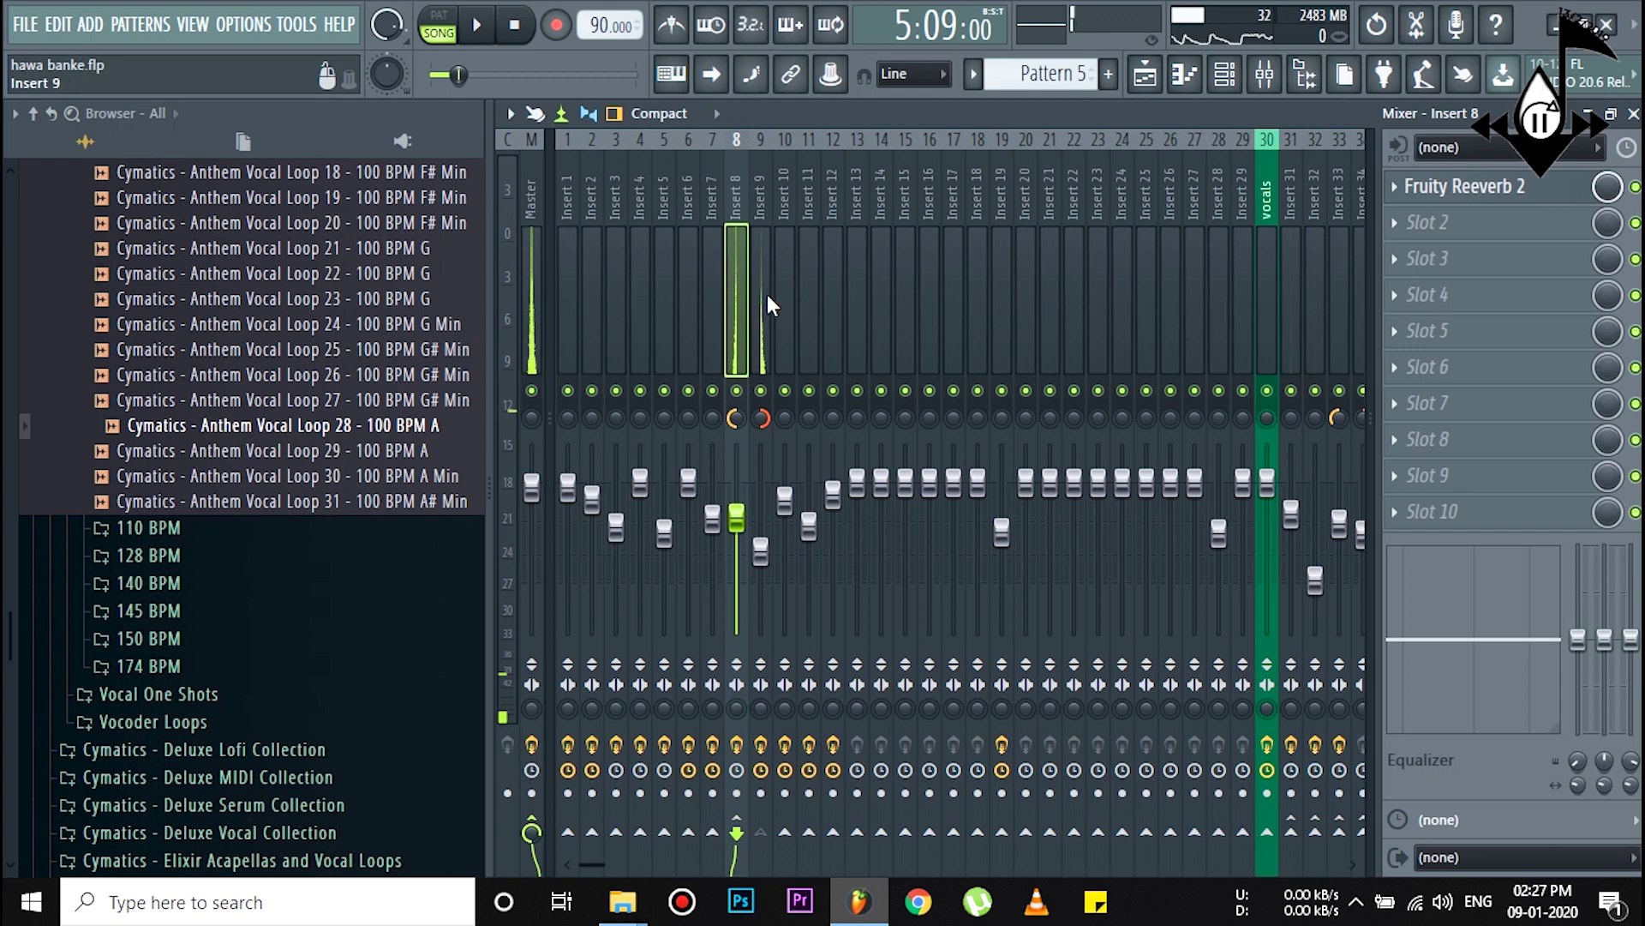
{"action": "key", "text": "space"}
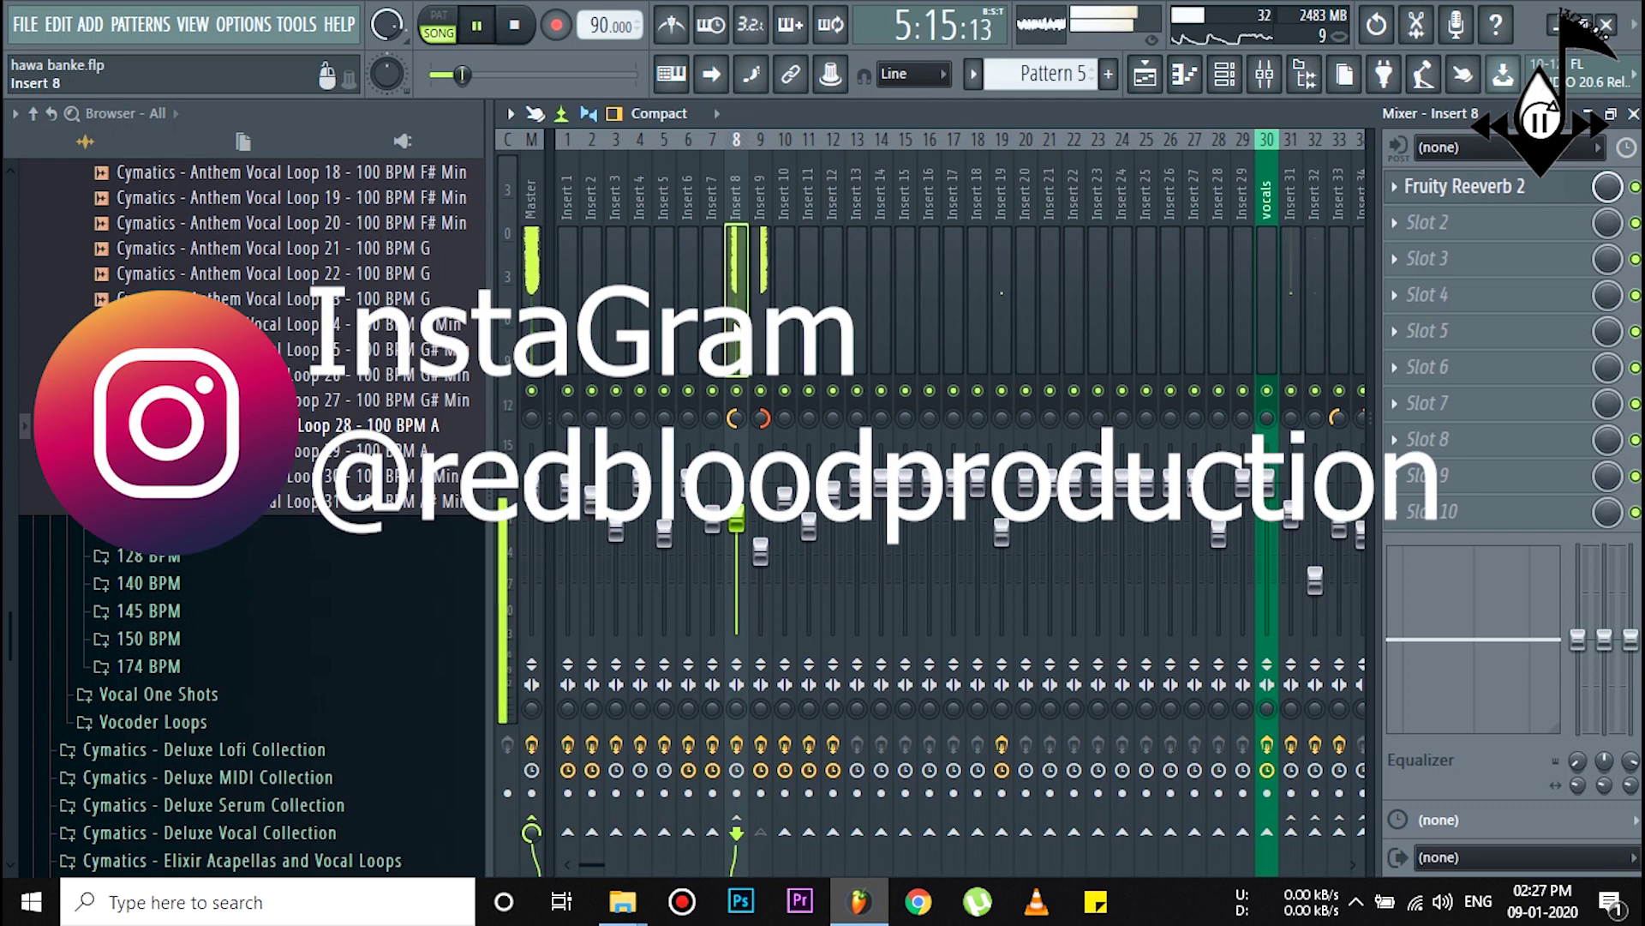
{"action": "right_click", "coordinate": [737, 390]}
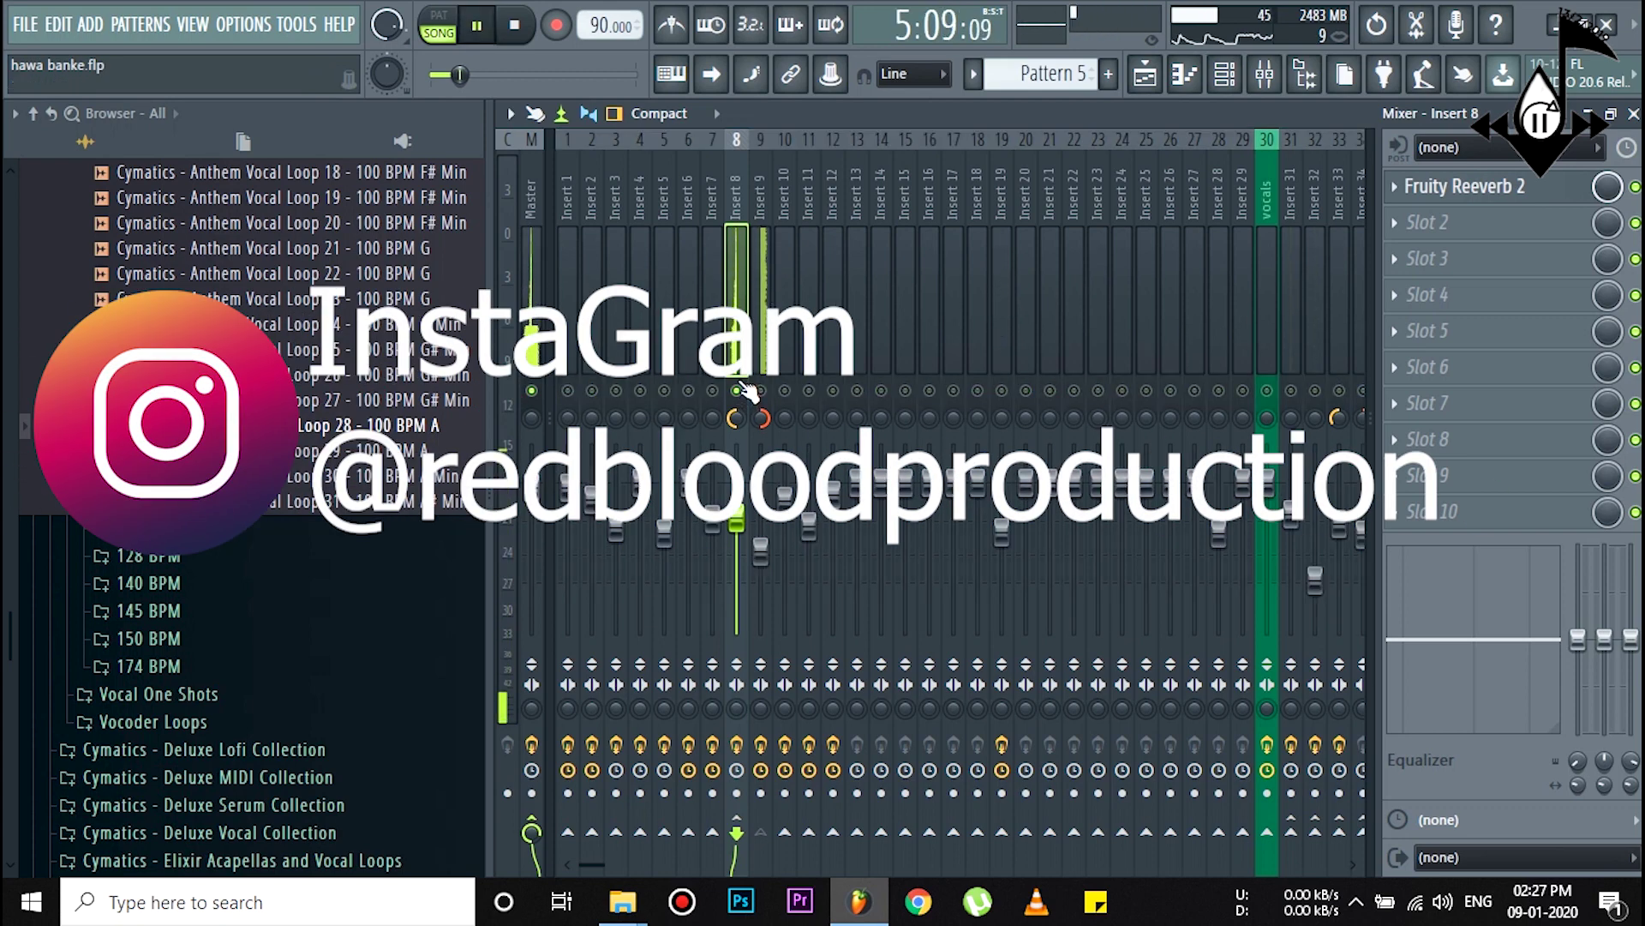
{"action": "key", "text": "space"}
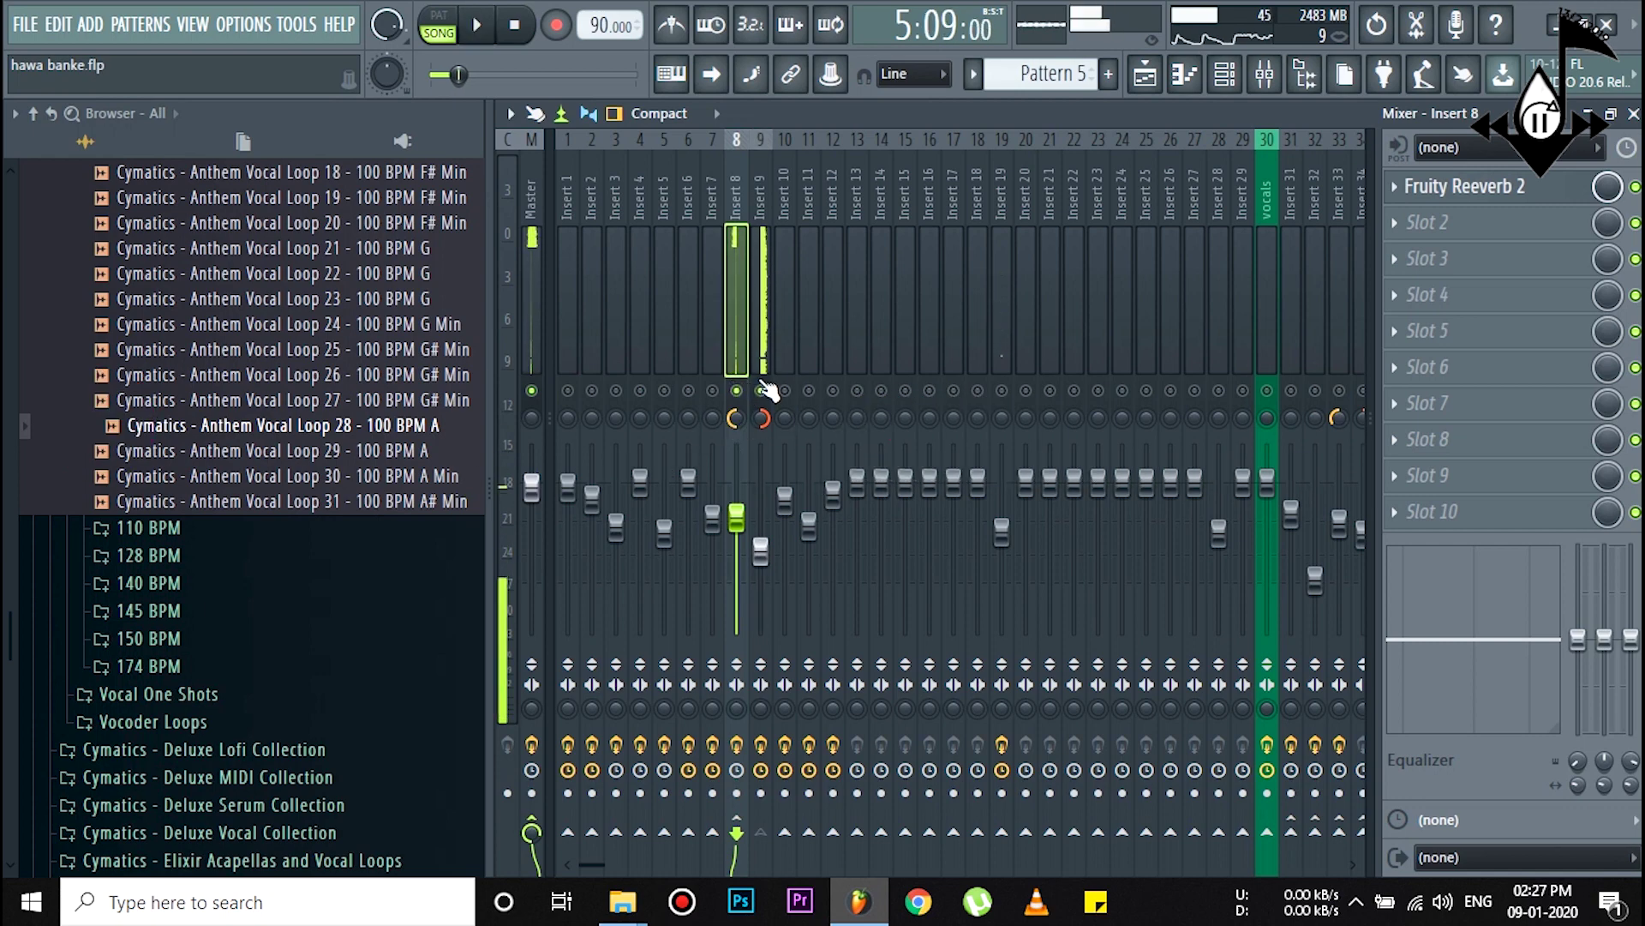
Step: Play the soloed section again and select Insert 9 in the mixer to follow its signal
{"action": "key", "text": "space"}
{"action": "left_click", "coordinate": [761, 390]}
{"action": "left_click", "coordinate": [763, 364]}
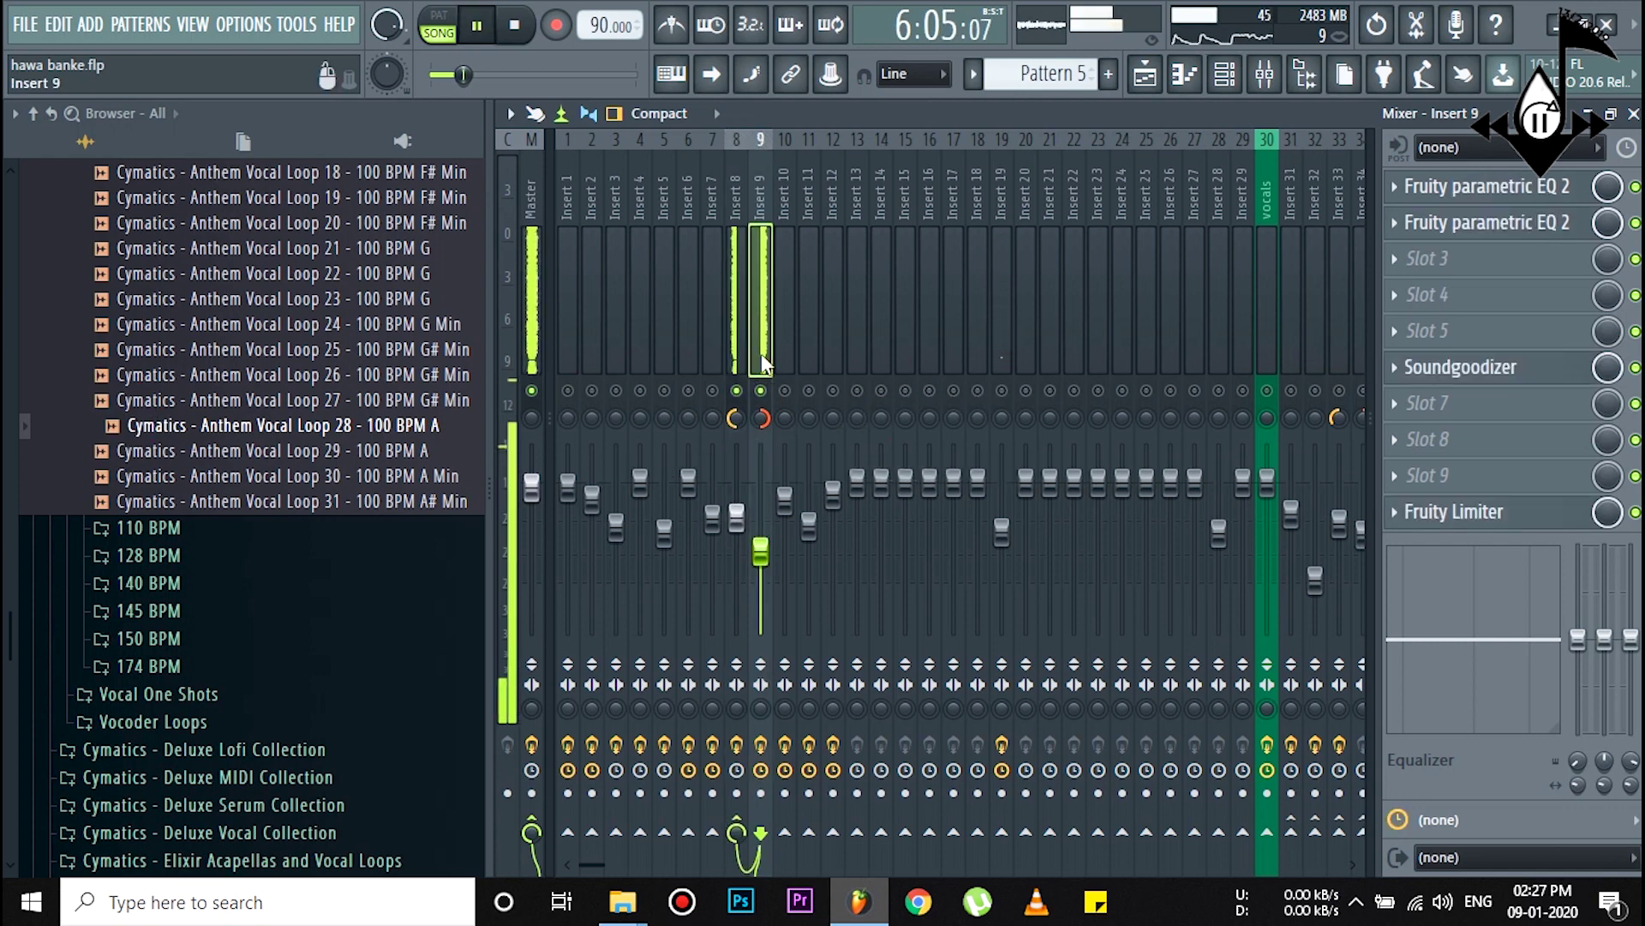
{"action": "key", "text": "space"}
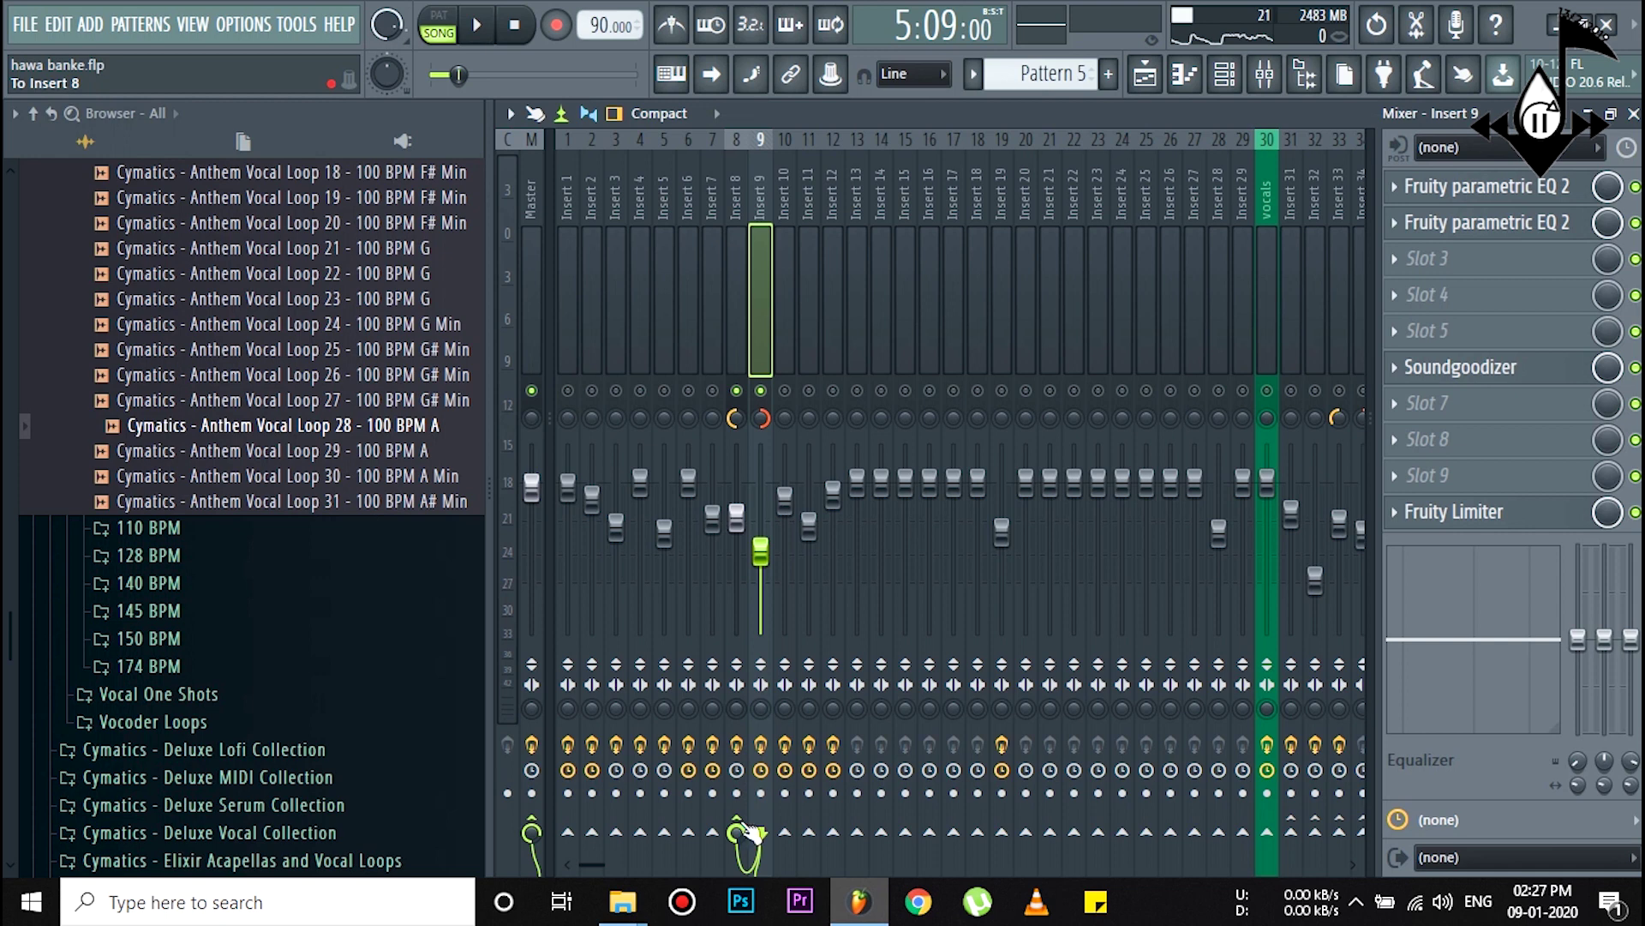
Step: Compare the effect chains of Inserts 8 and 9 and examine both Fruity parametric EQ 2 curves on Insert 9
{"action": "left_click", "coordinate": [738, 323]}
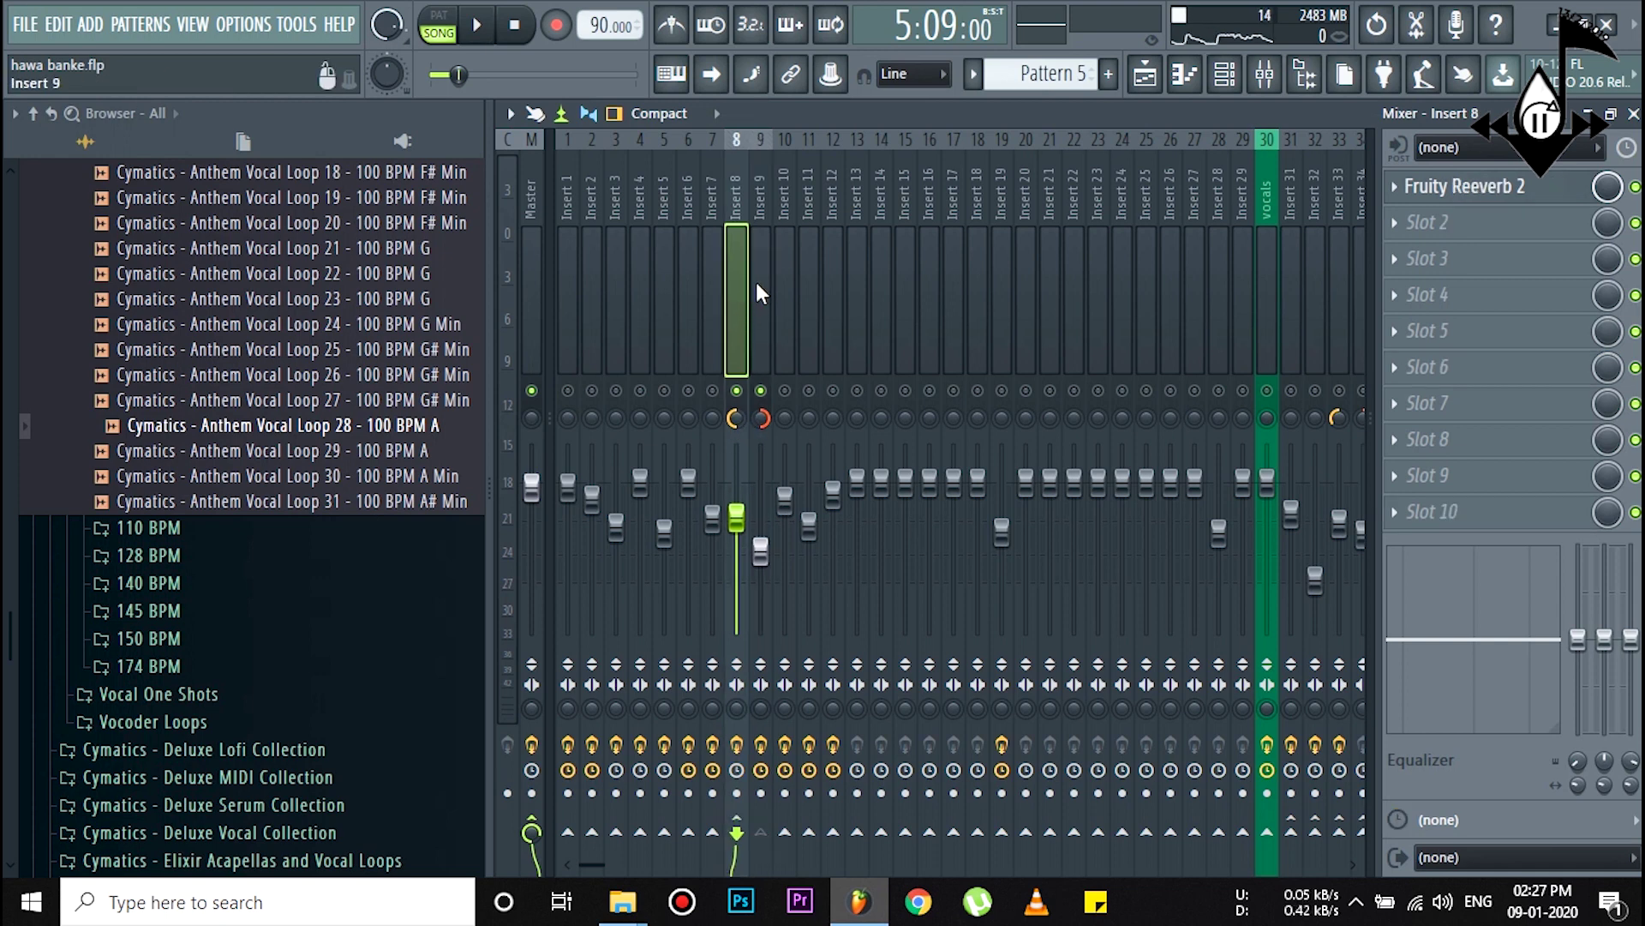
{"action": "left_click", "coordinate": [761, 257]}
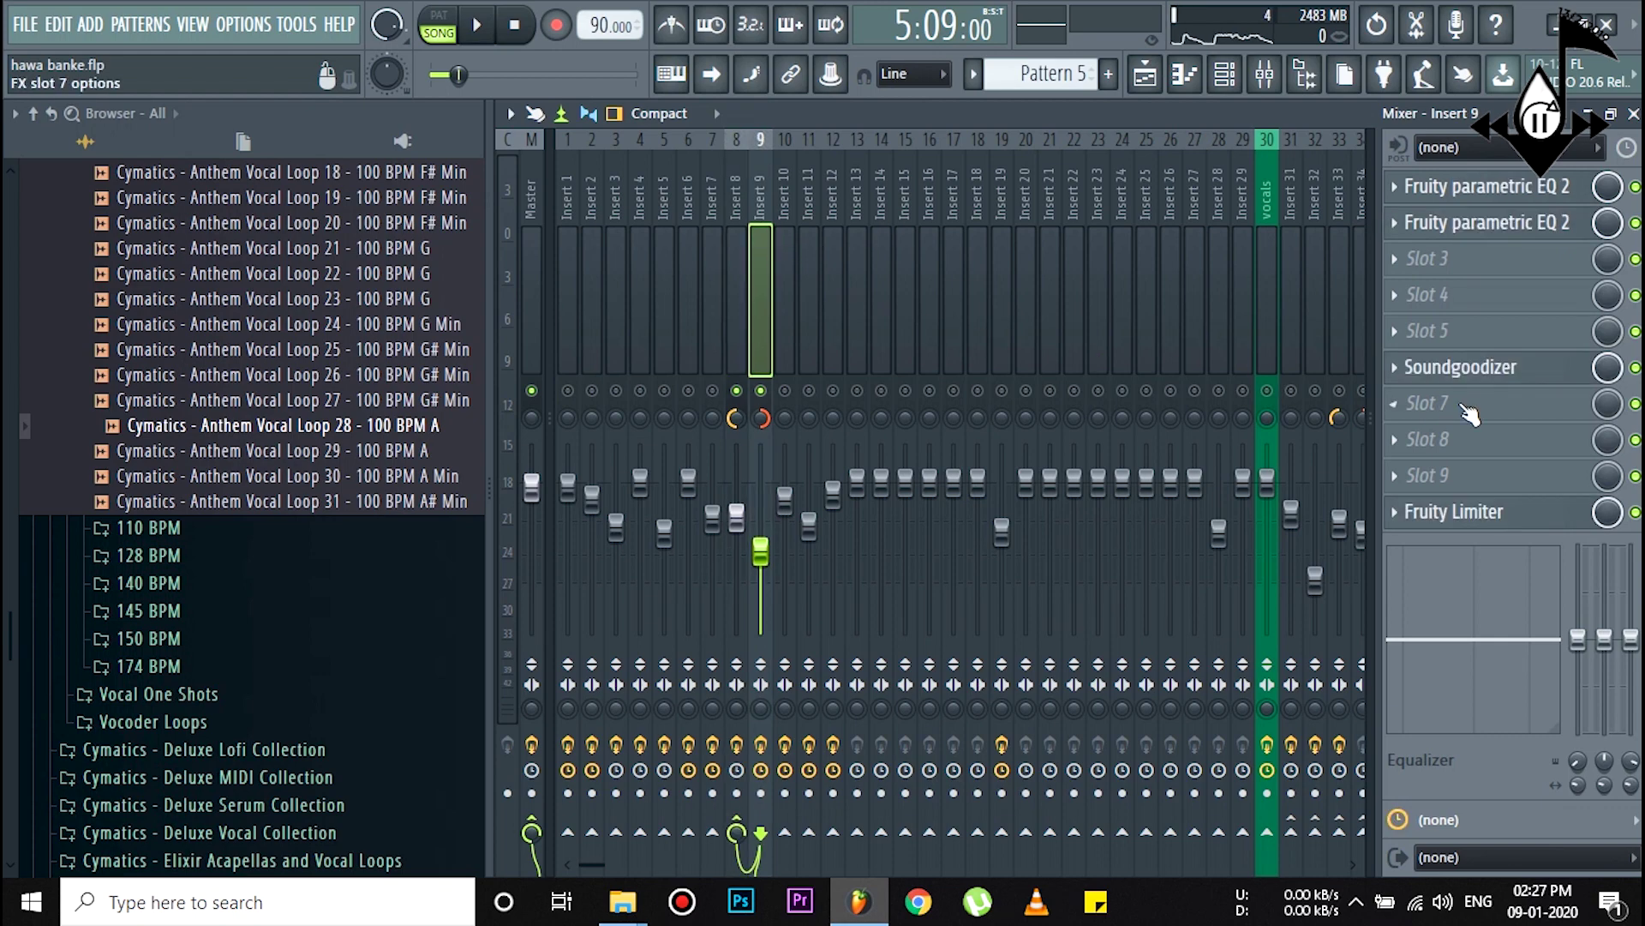
{"action": "left_click", "coordinate": [1493, 190]}
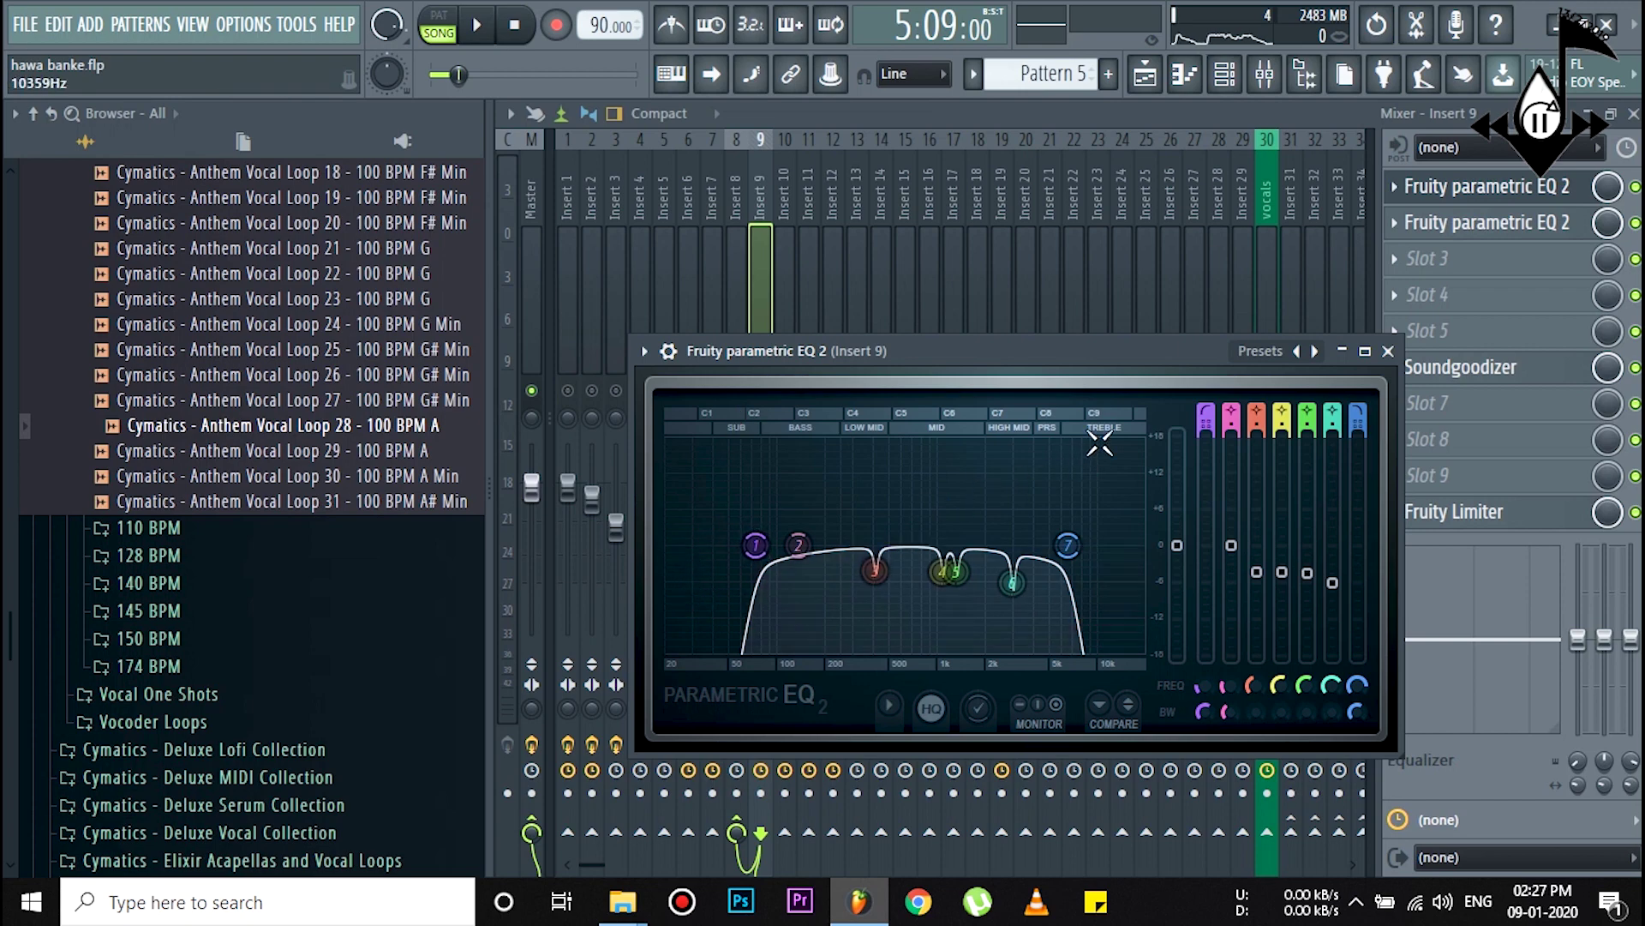
{"action": "left_click", "coordinate": [1388, 351]}
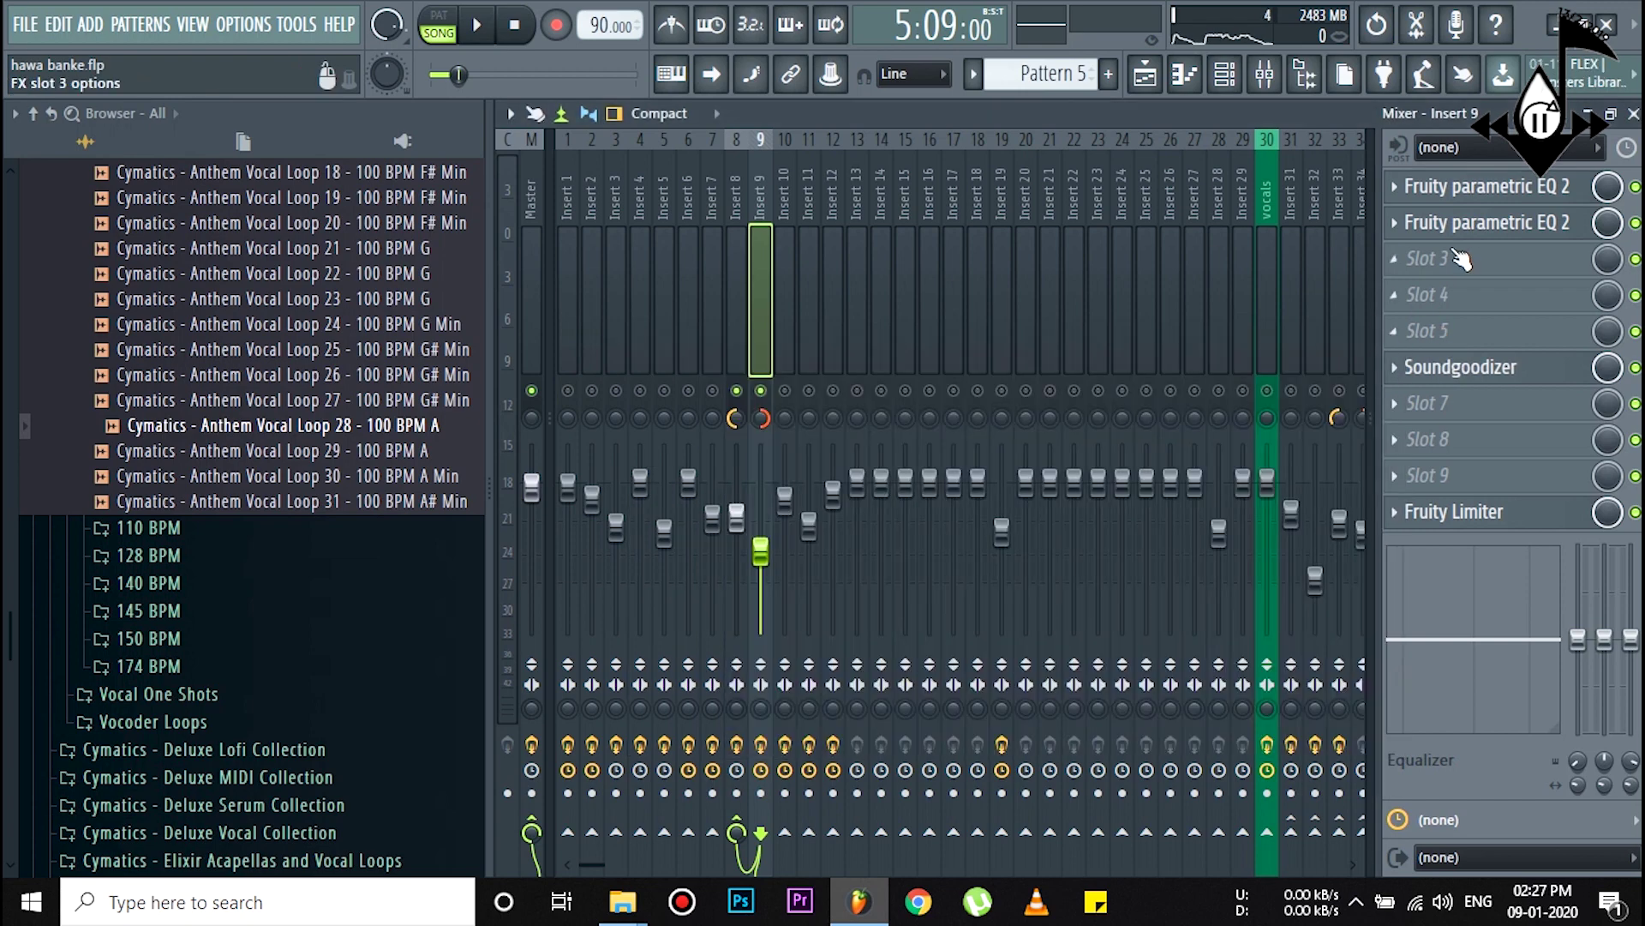
{"action": "left_click", "coordinate": [1487, 223]}
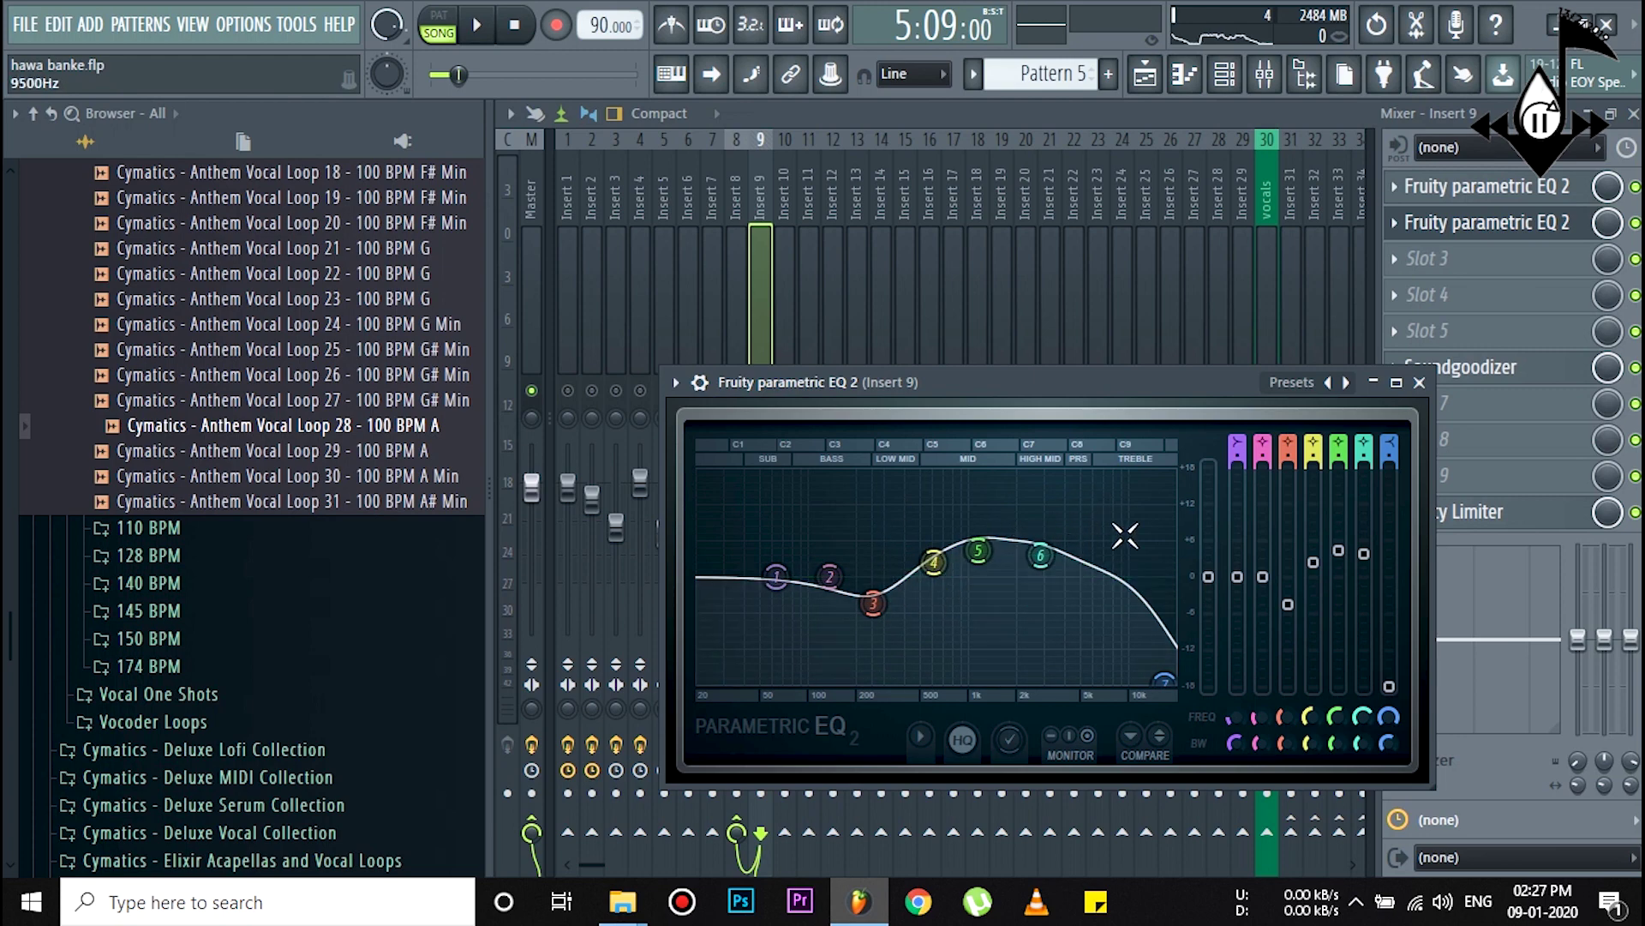
Step: Play the song, solo mixer Insert 19 used by the Fingerpicking channel, and inspect its Fruity parametric EQ 2 curve
{"action": "key", "text": "space"}
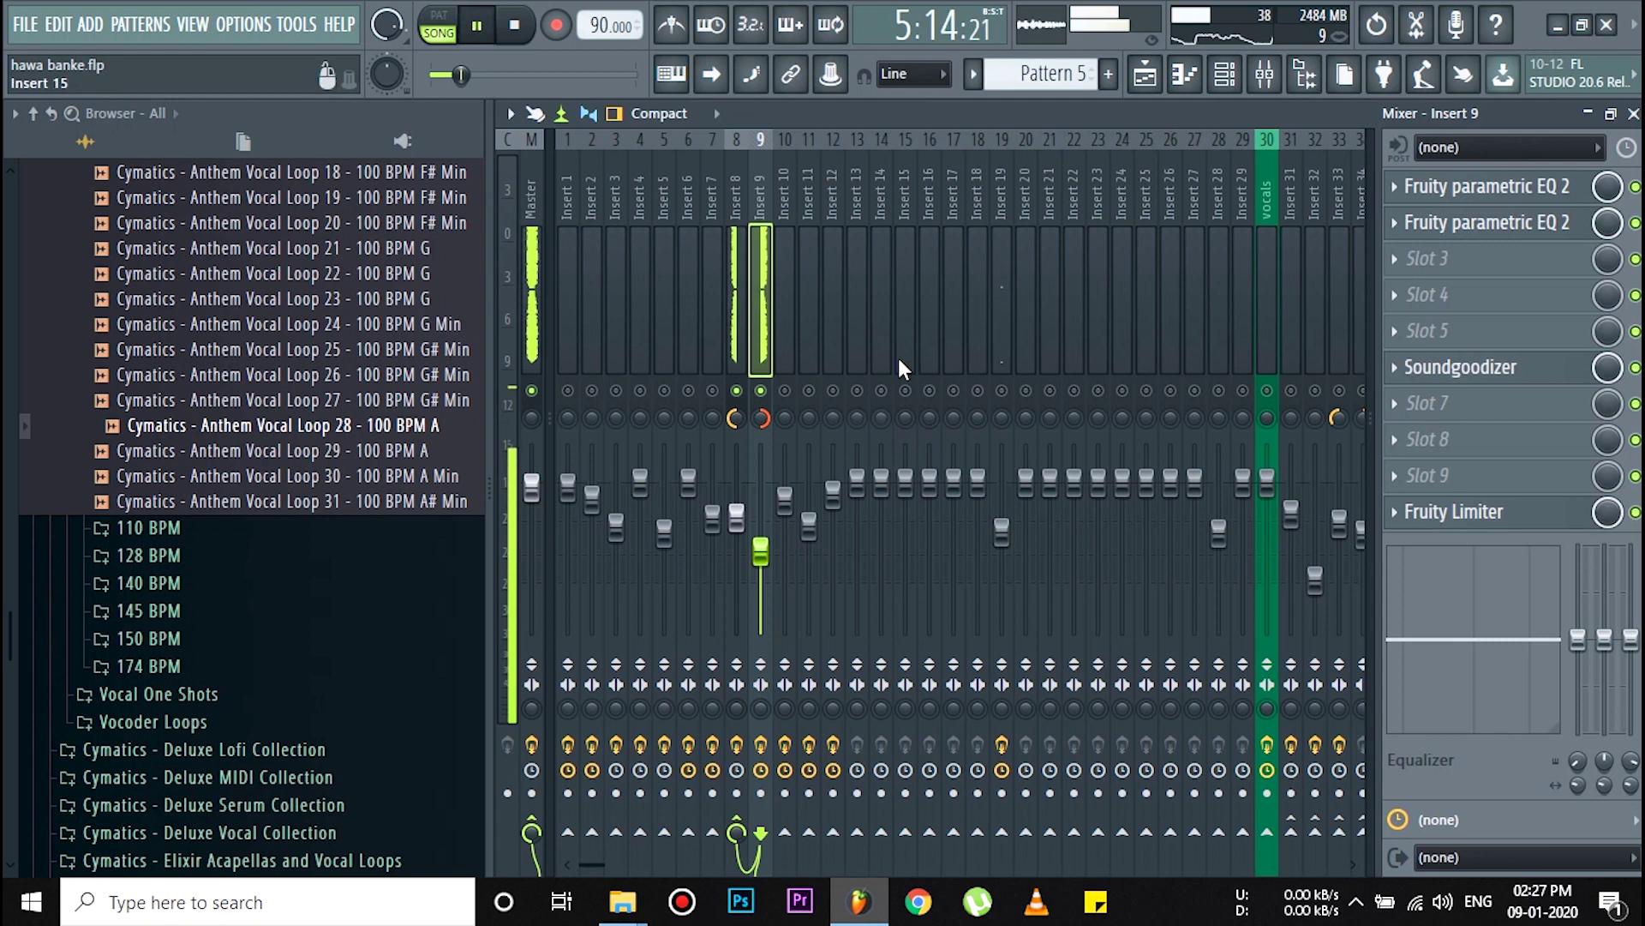
{"action": "left_click", "coordinate": [1145, 82]}
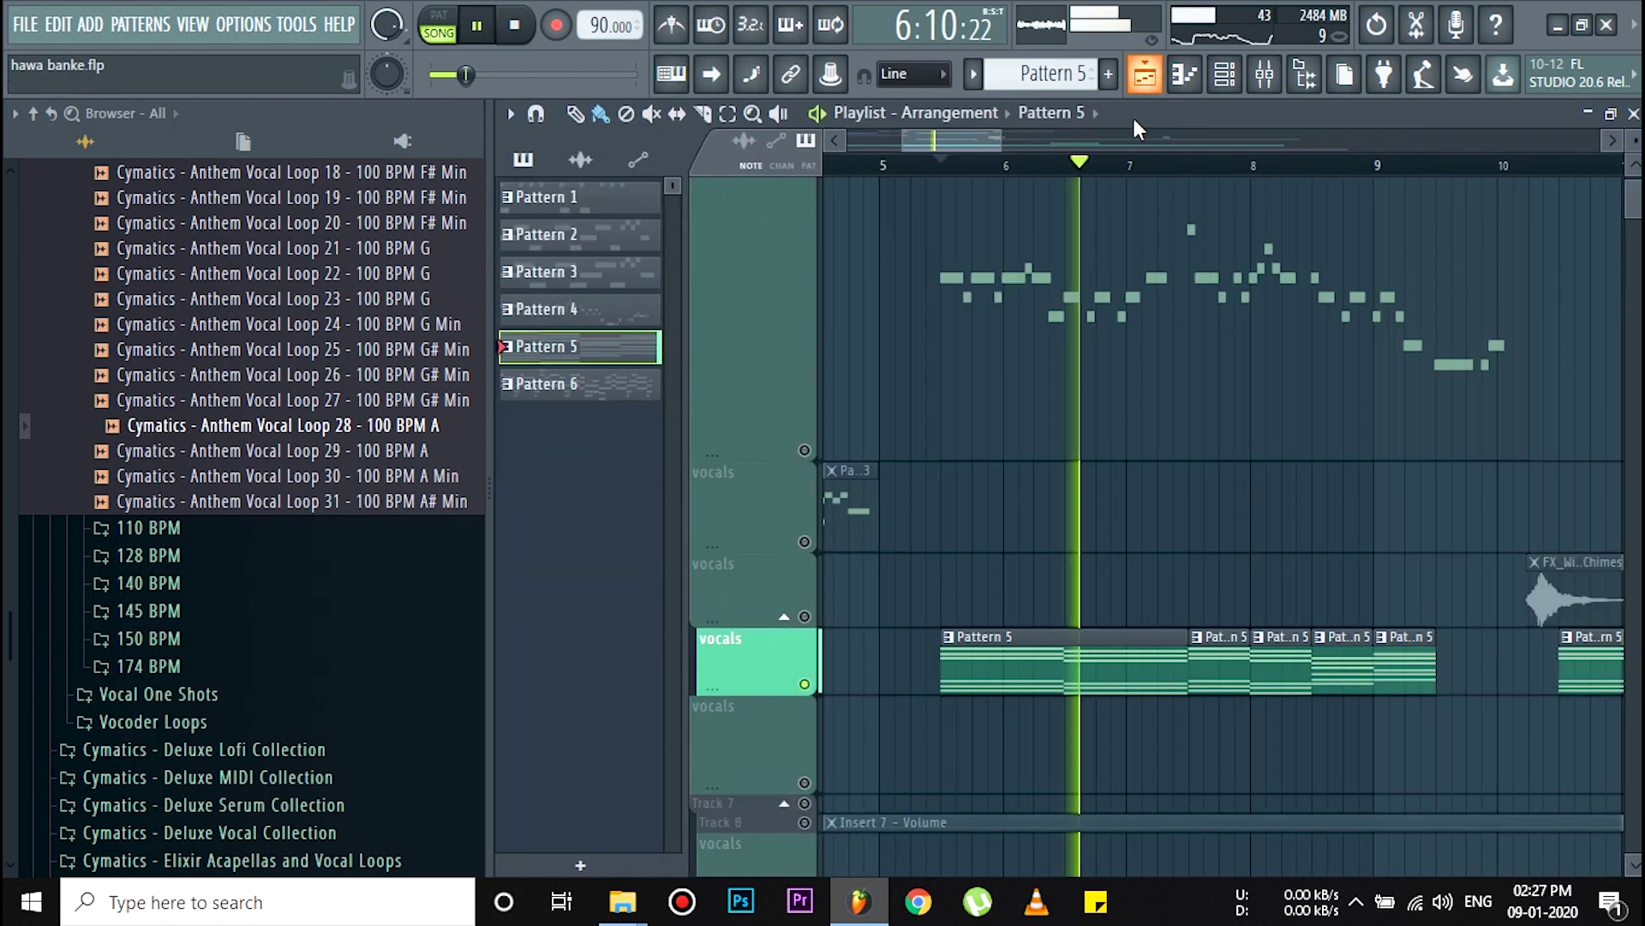
{"action": "left_click", "coordinate": [1227, 77]}
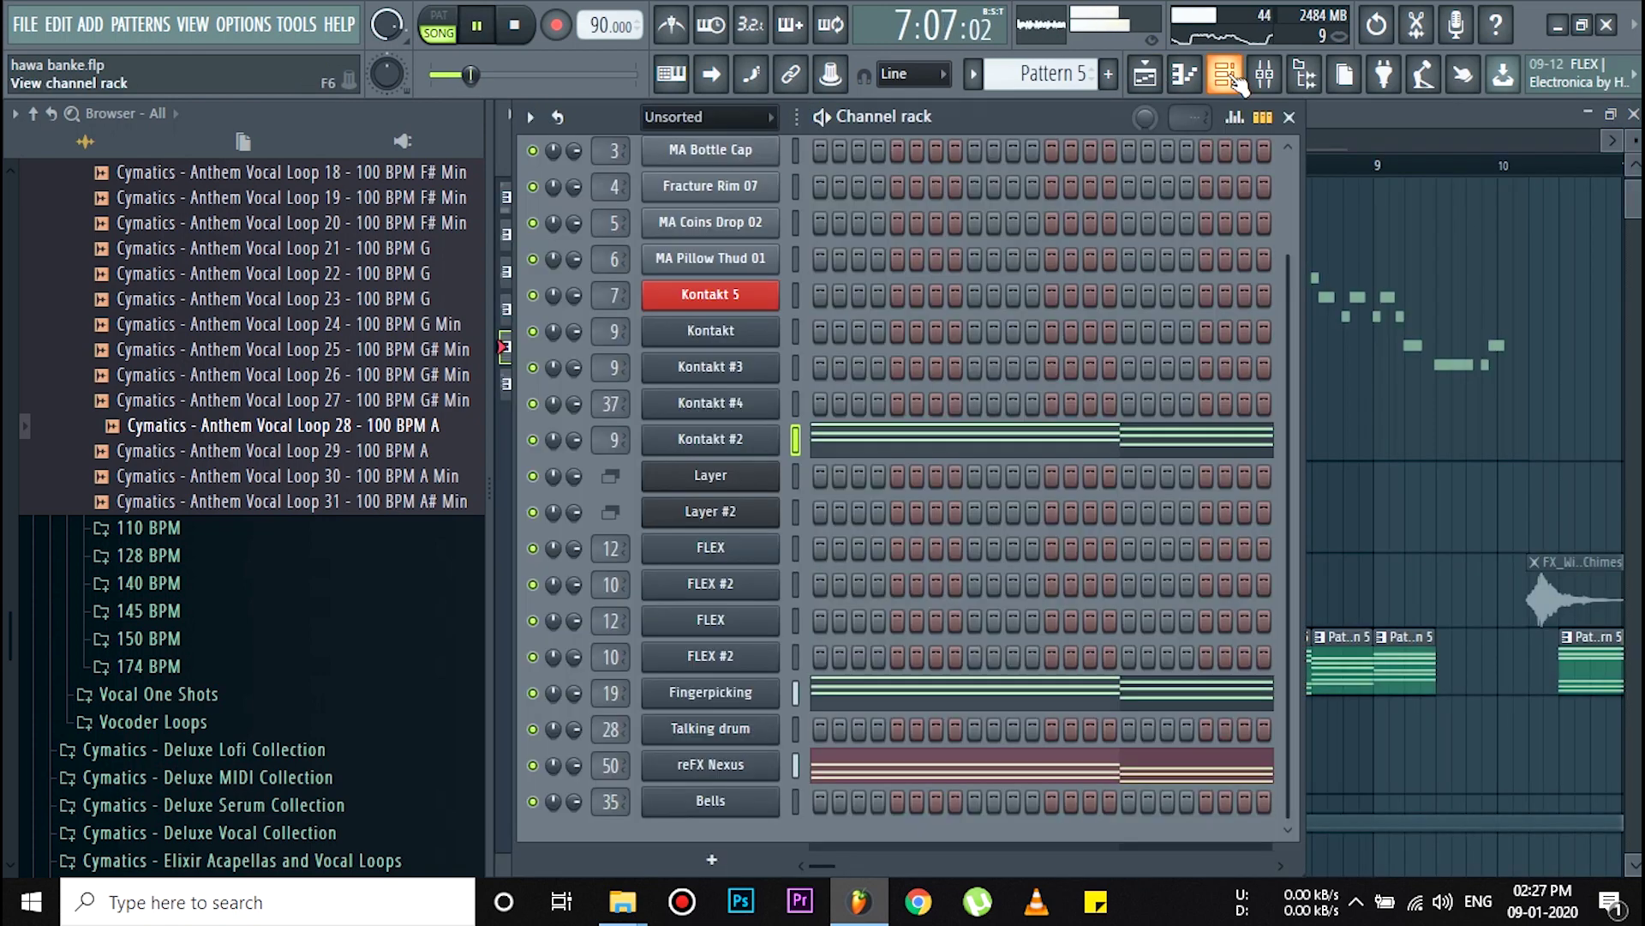
{"action": "left_click", "coordinate": [1227, 77]}
{"action": "left_click", "coordinate": [1264, 74]}
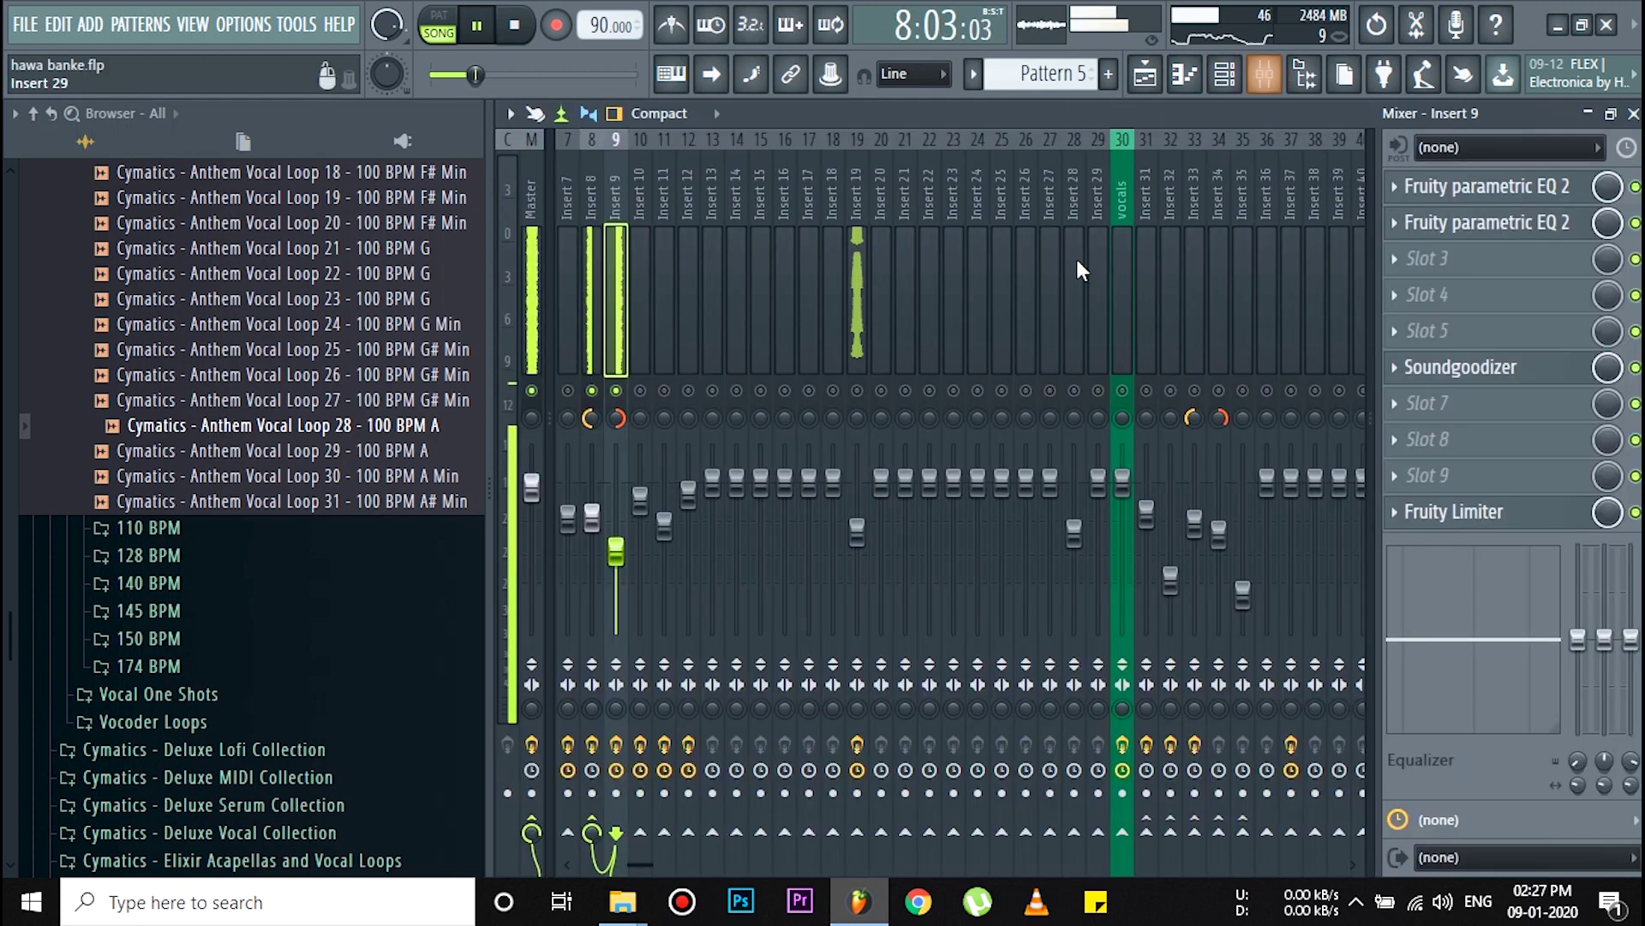
{"action": "left_click", "coordinate": [864, 330]}
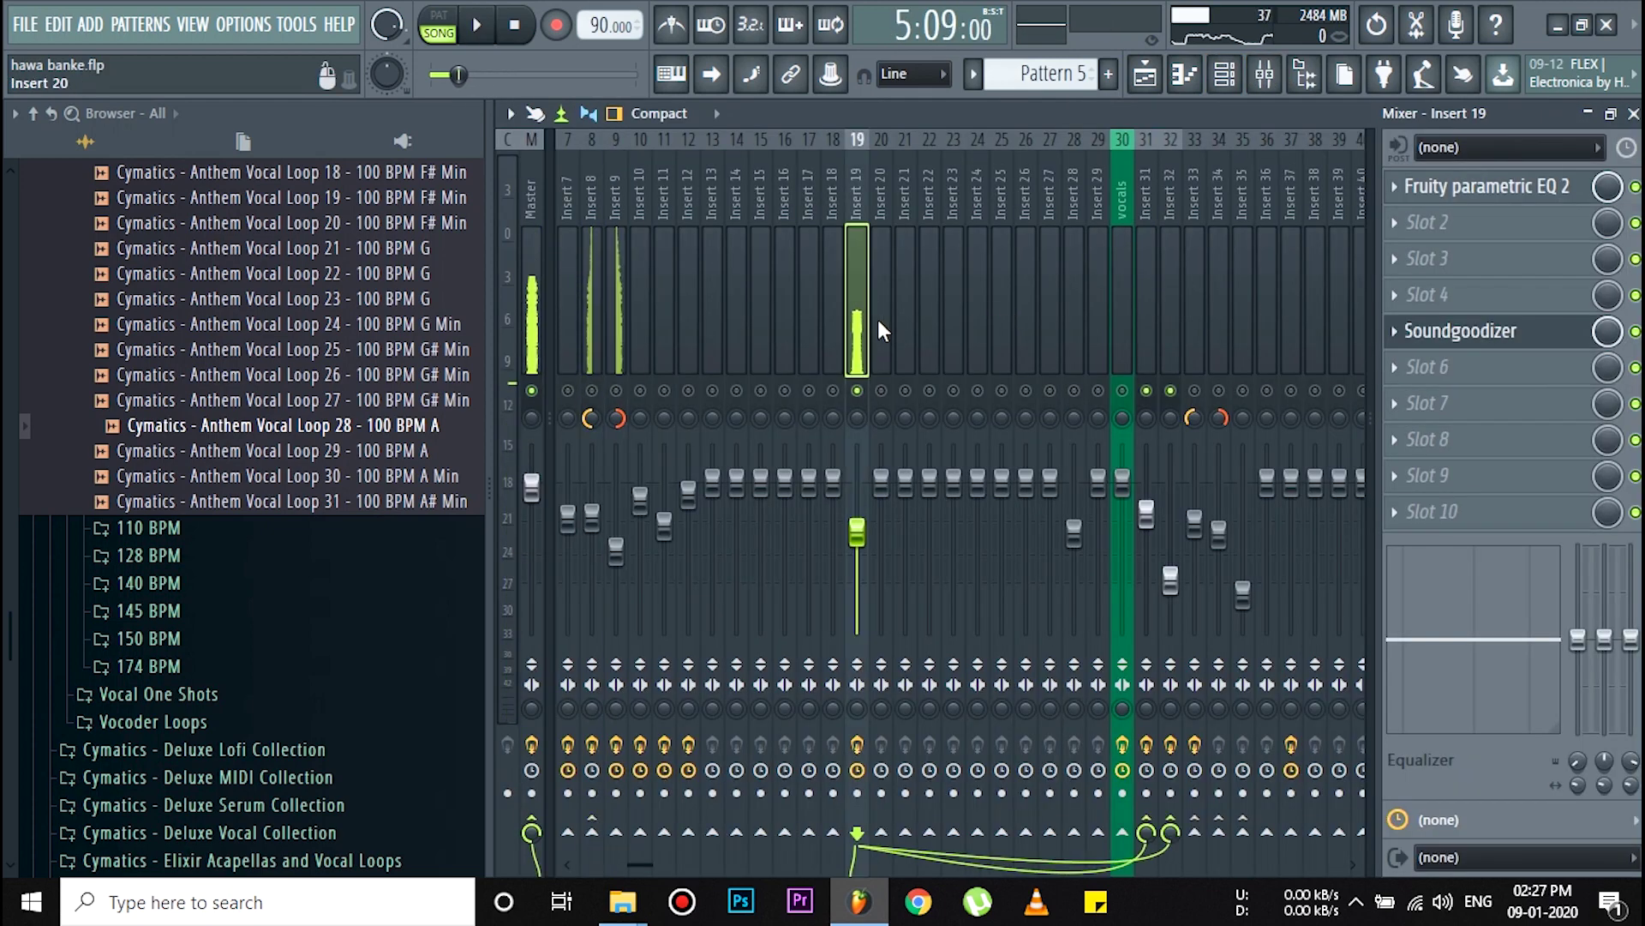
{"action": "left_click", "coordinate": [1480, 195]}
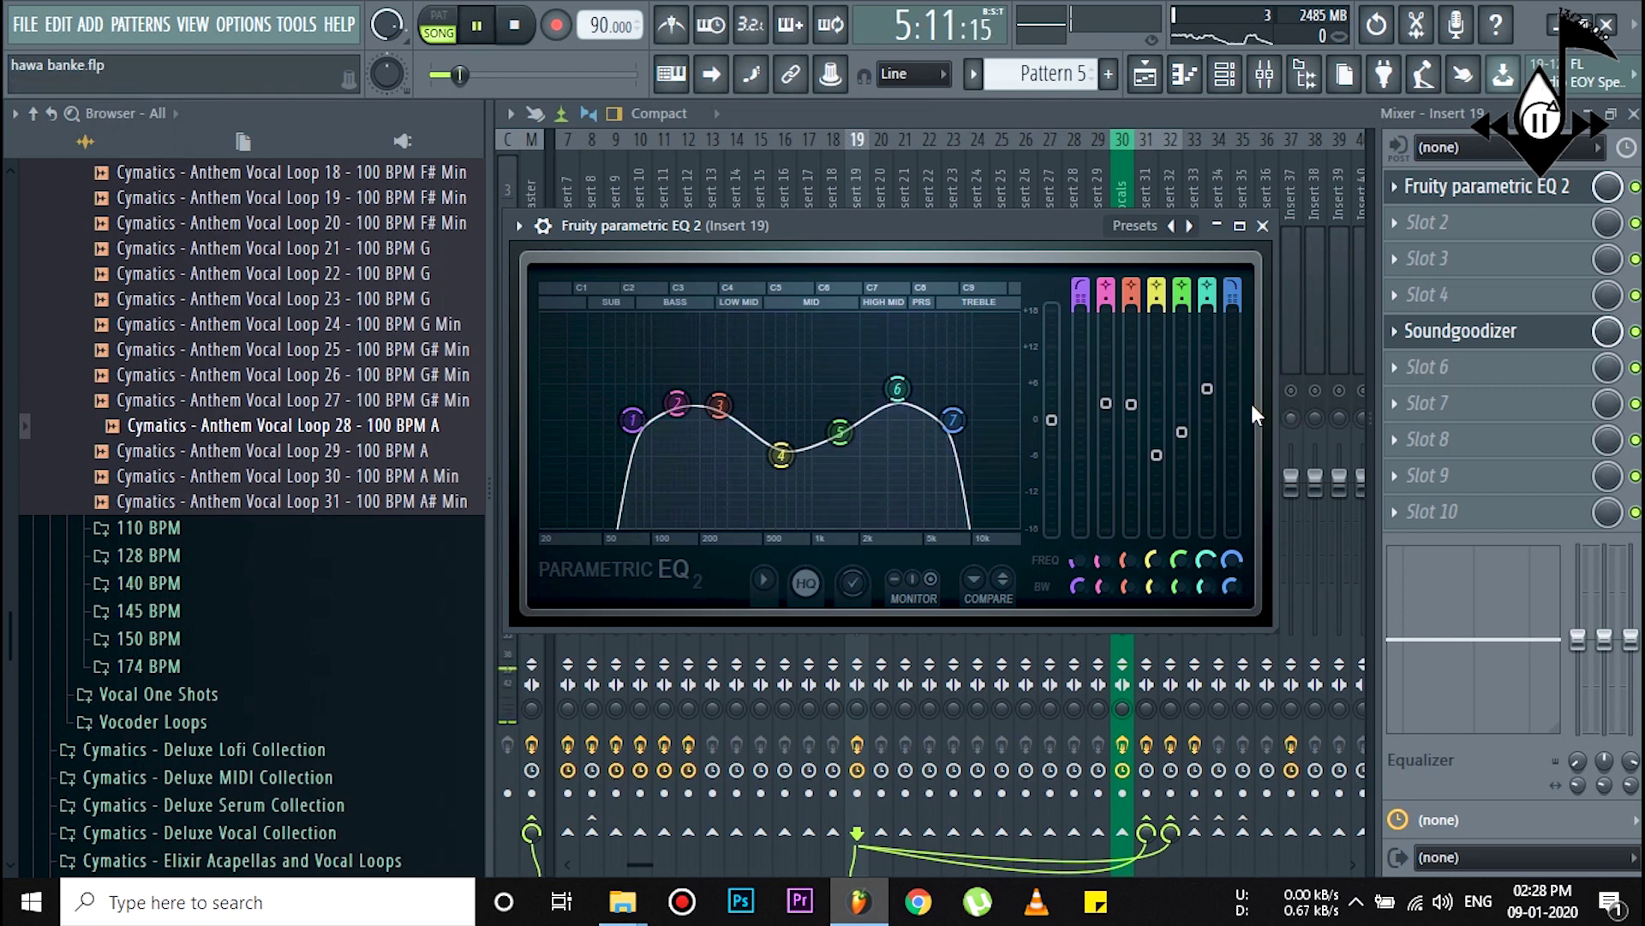
{"action": "left_click", "coordinate": [1262, 226]}
Step: Set the playlist start position to 5:07, just before the first Pattern 5 clip, and play the soloed Insert 19 in the mixer
{"action": "left_click", "coordinate": [1144, 75]}
{"action": "key", "text": "space"}
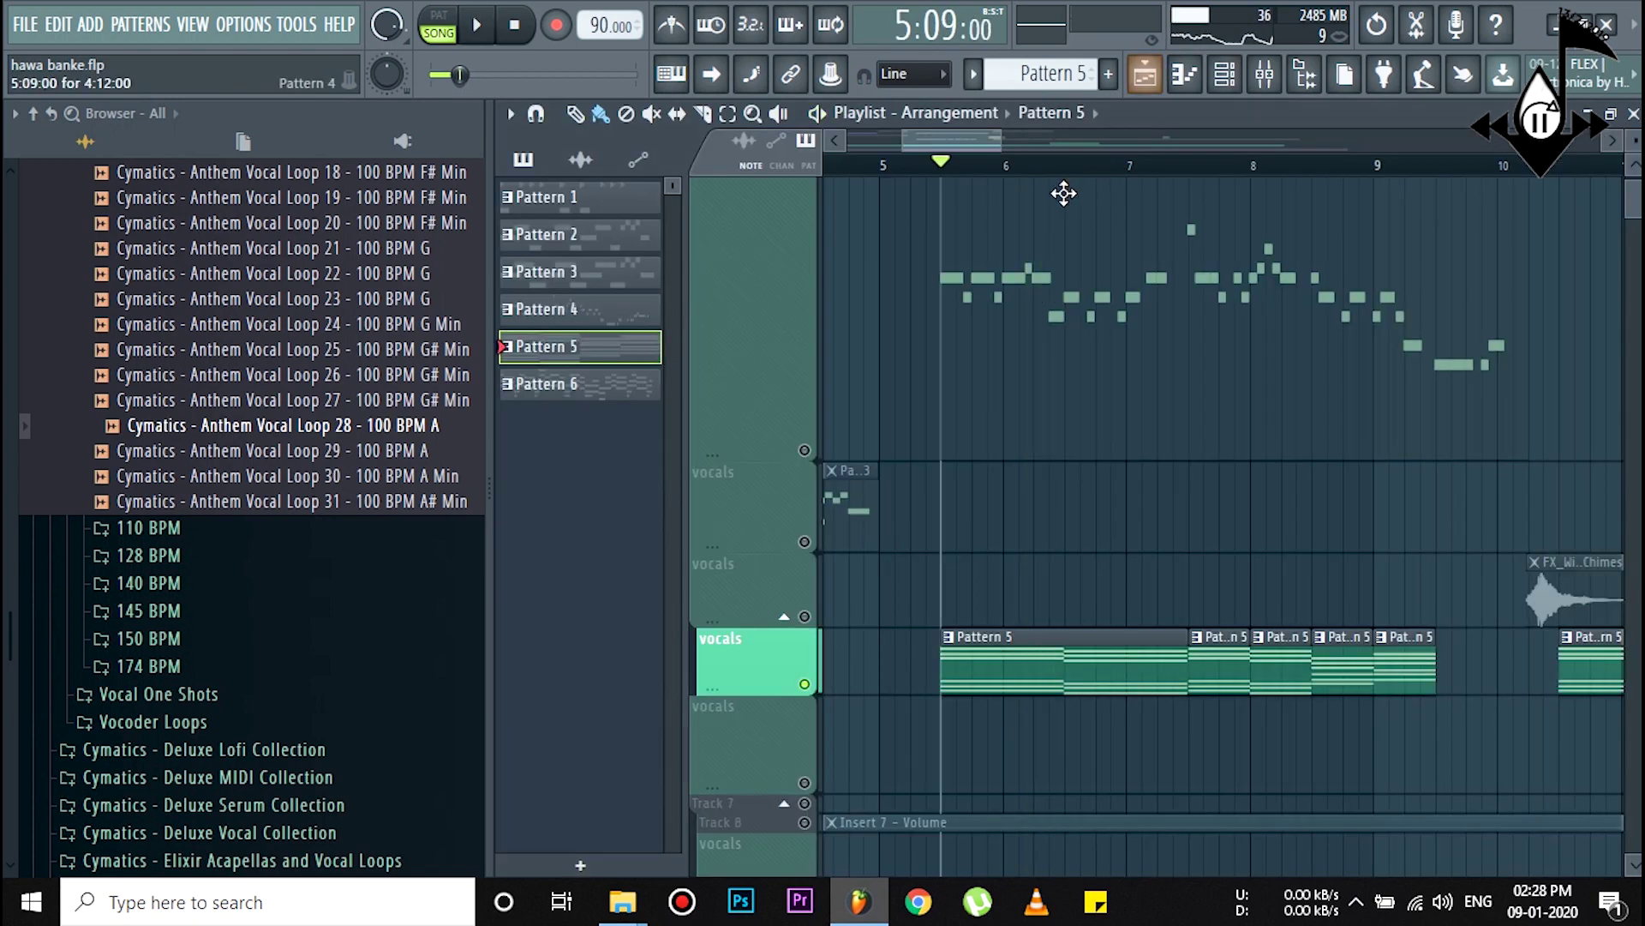
{"action": "left_click", "coordinate": [927, 171]}
{"action": "key", "text": "space"}
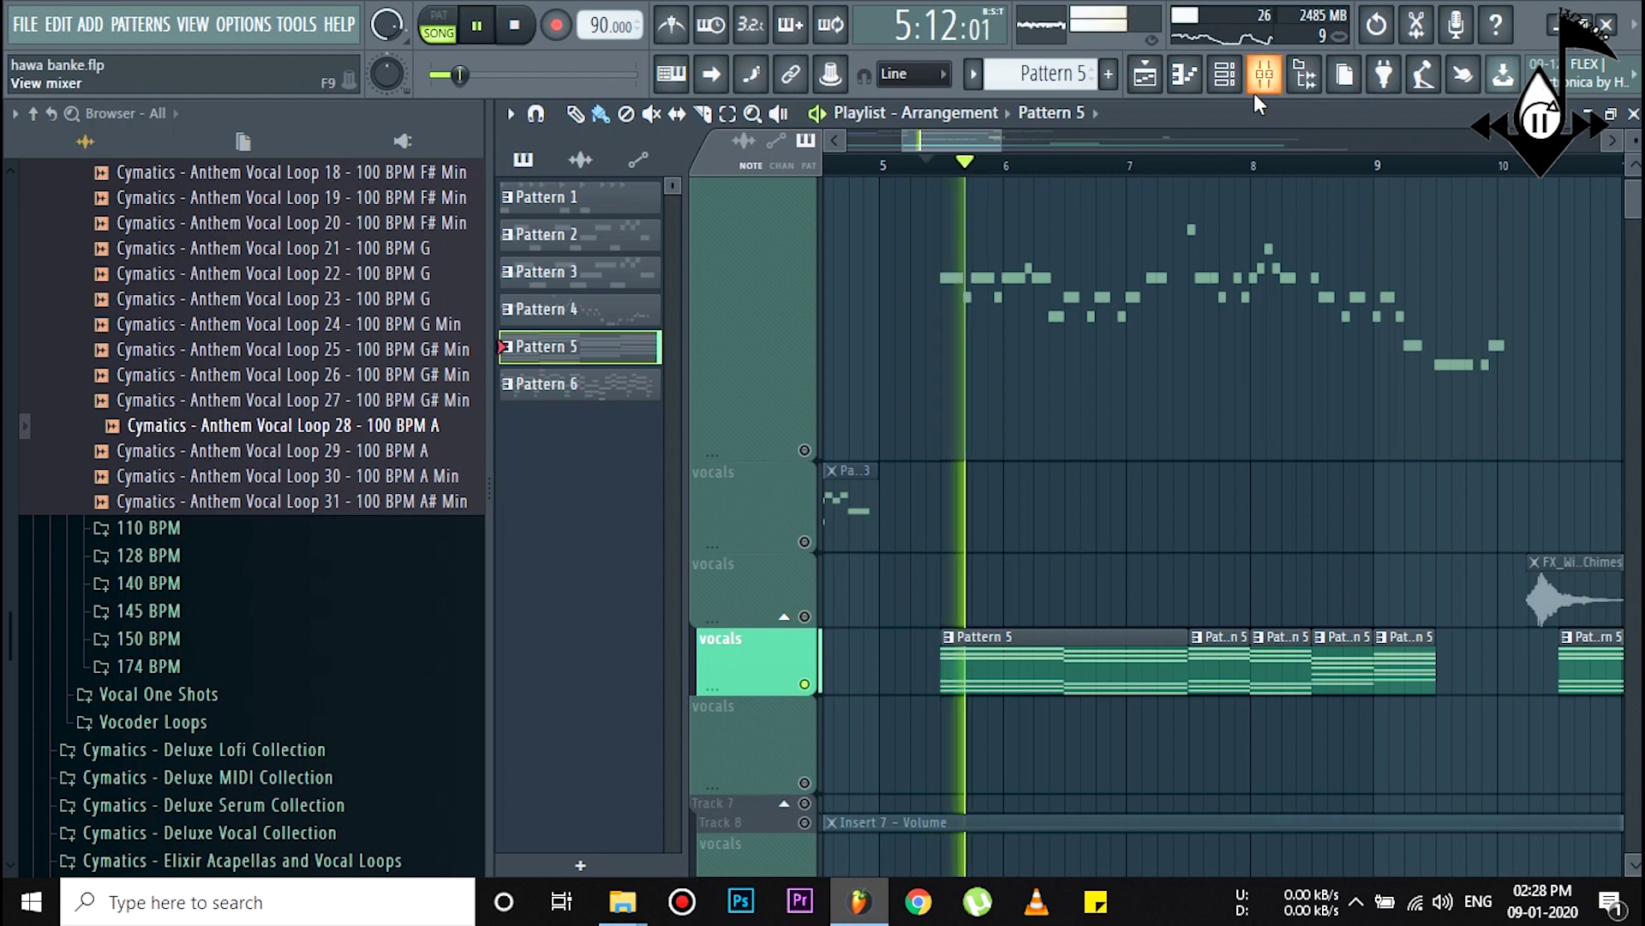
{"action": "left_click", "coordinate": [1261, 84]}
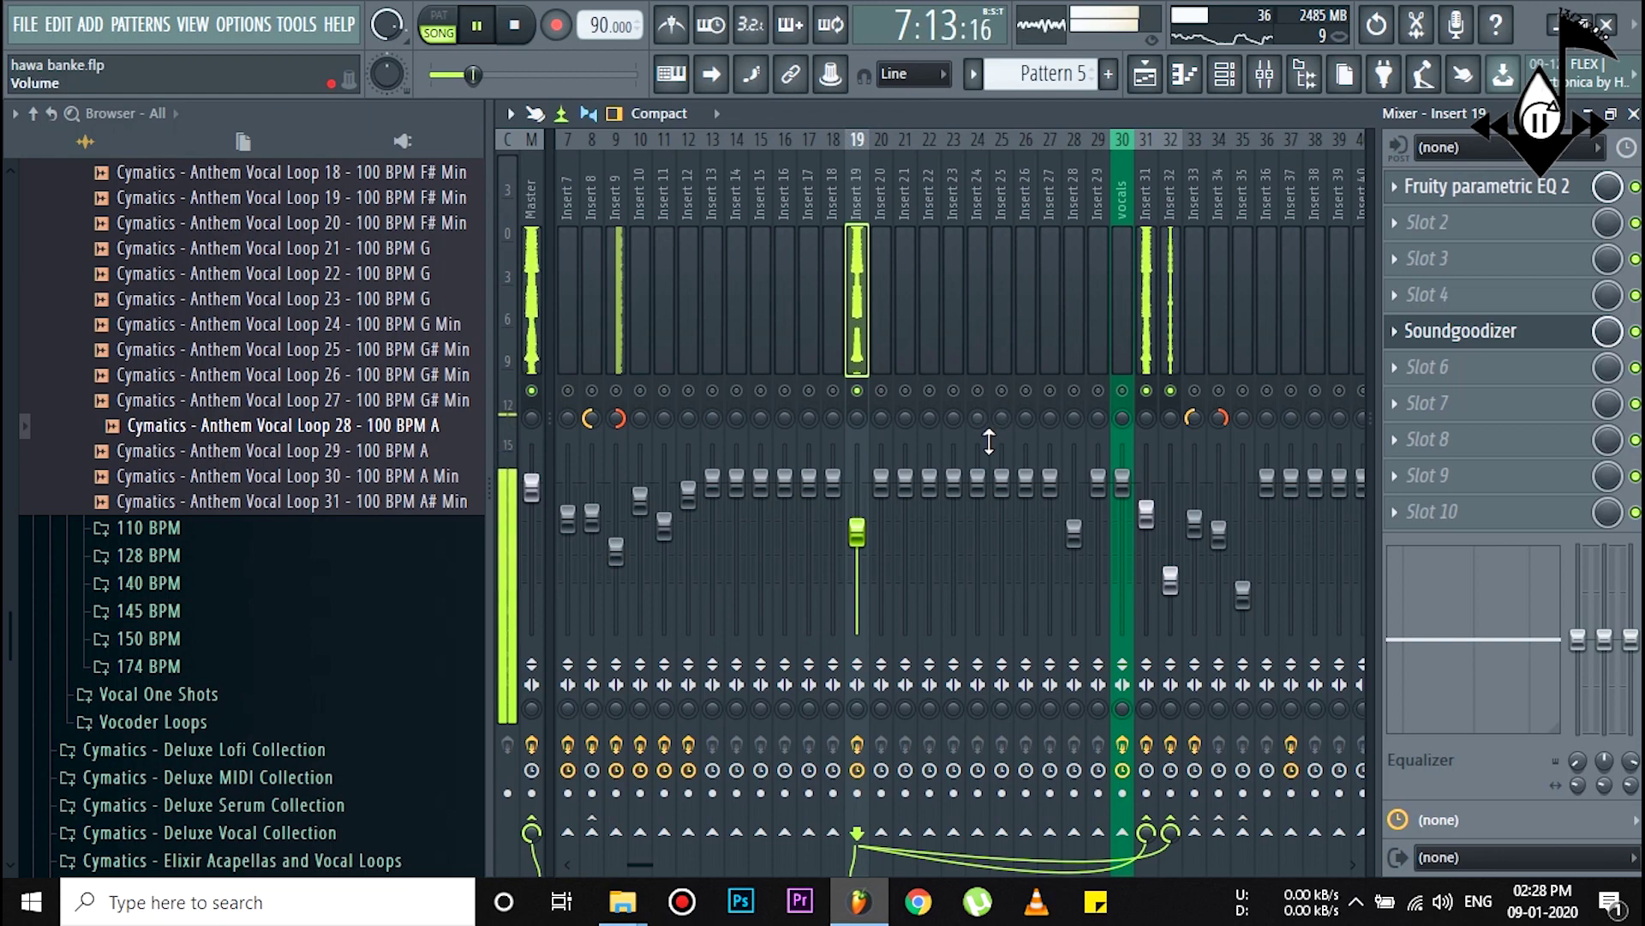
{"action": "key", "text": "space"}
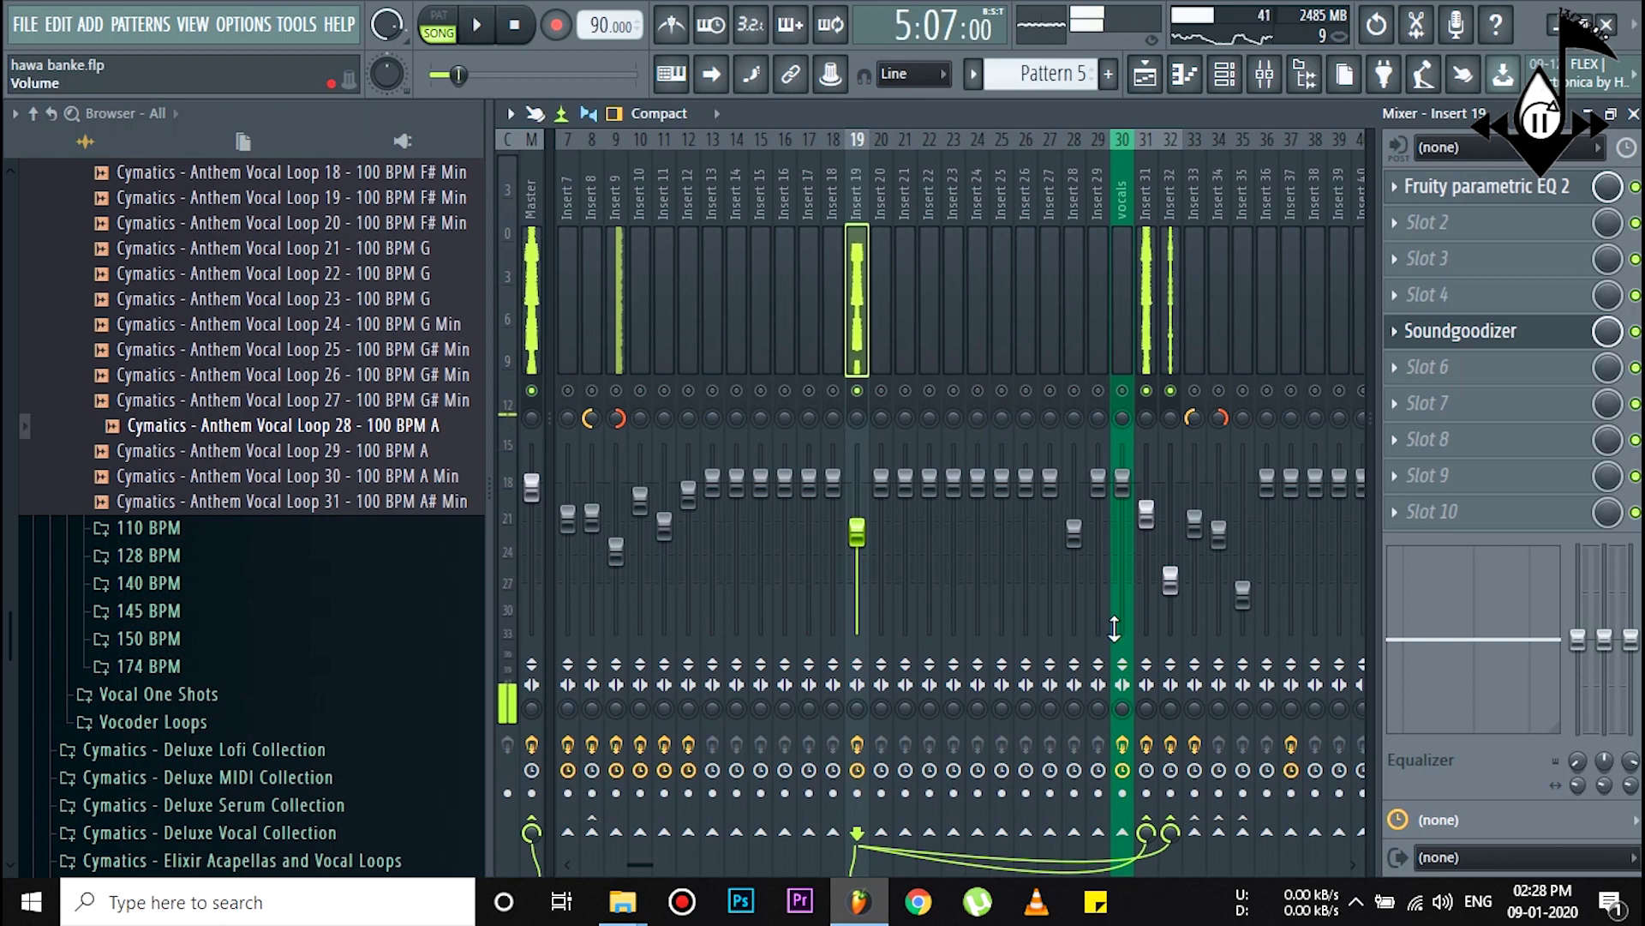
Step: Inspect the Fruity Reeverb 2 send on mixer Insert 31, return to Insert 19, and check its routing
{"action": "left_click", "coordinate": [1149, 338]}
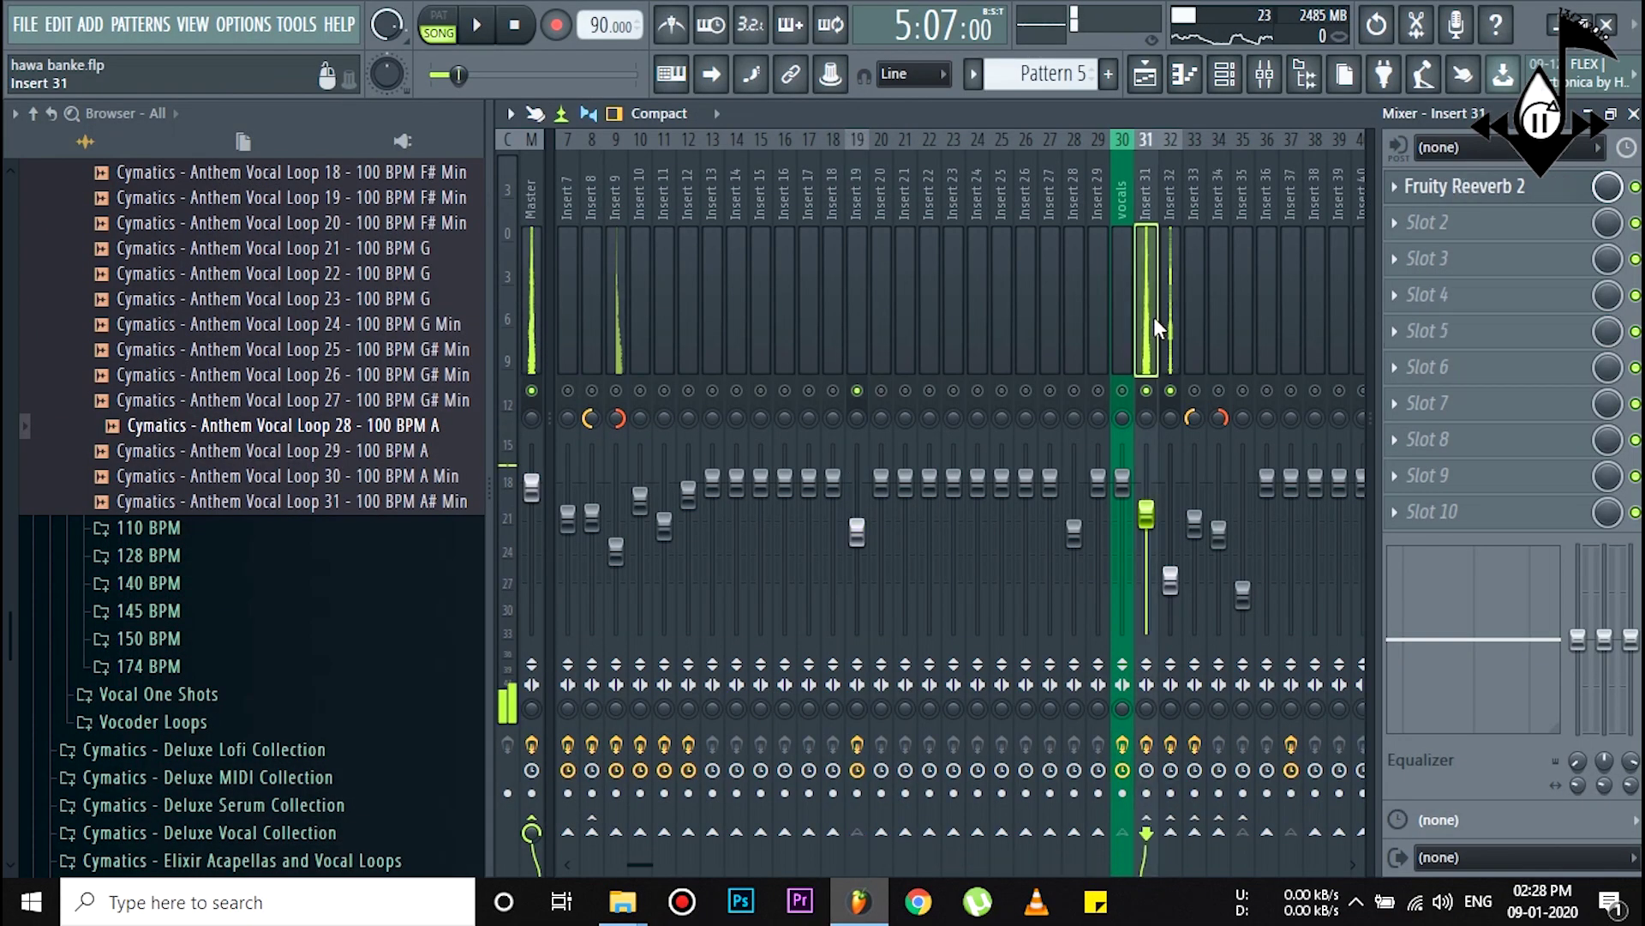
{"action": "left_click", "coordinate": [1170, 293]}
{"action": "left_click", "coordinate": [1153, 264]}
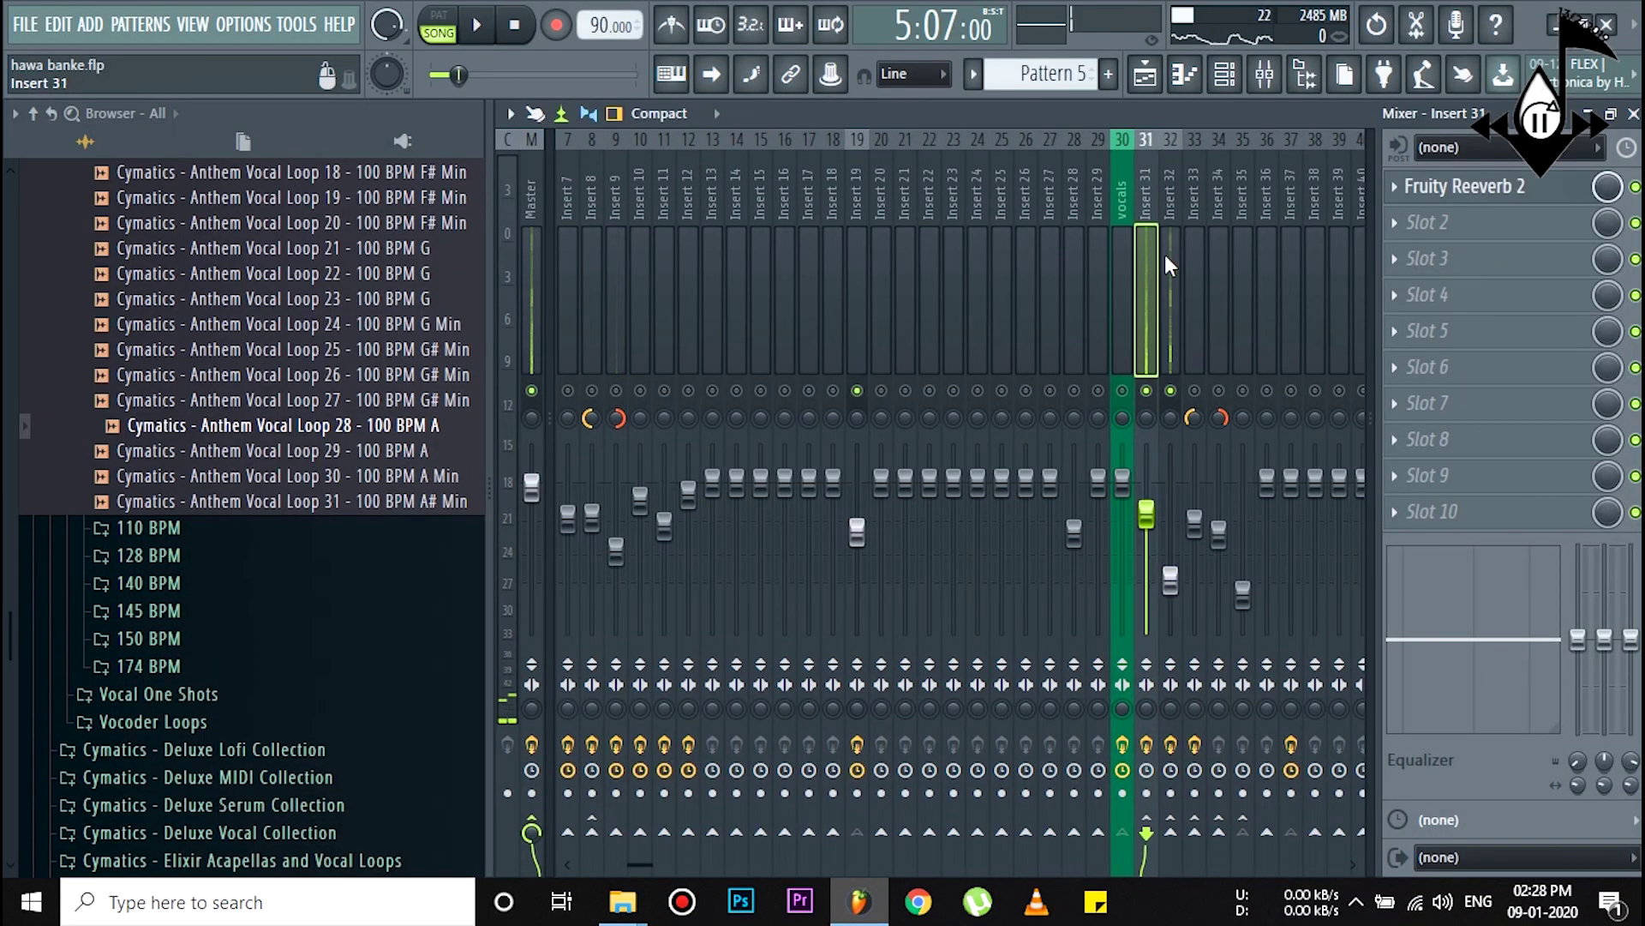
{"action": "left_click", "coordinate": [870, 295]}
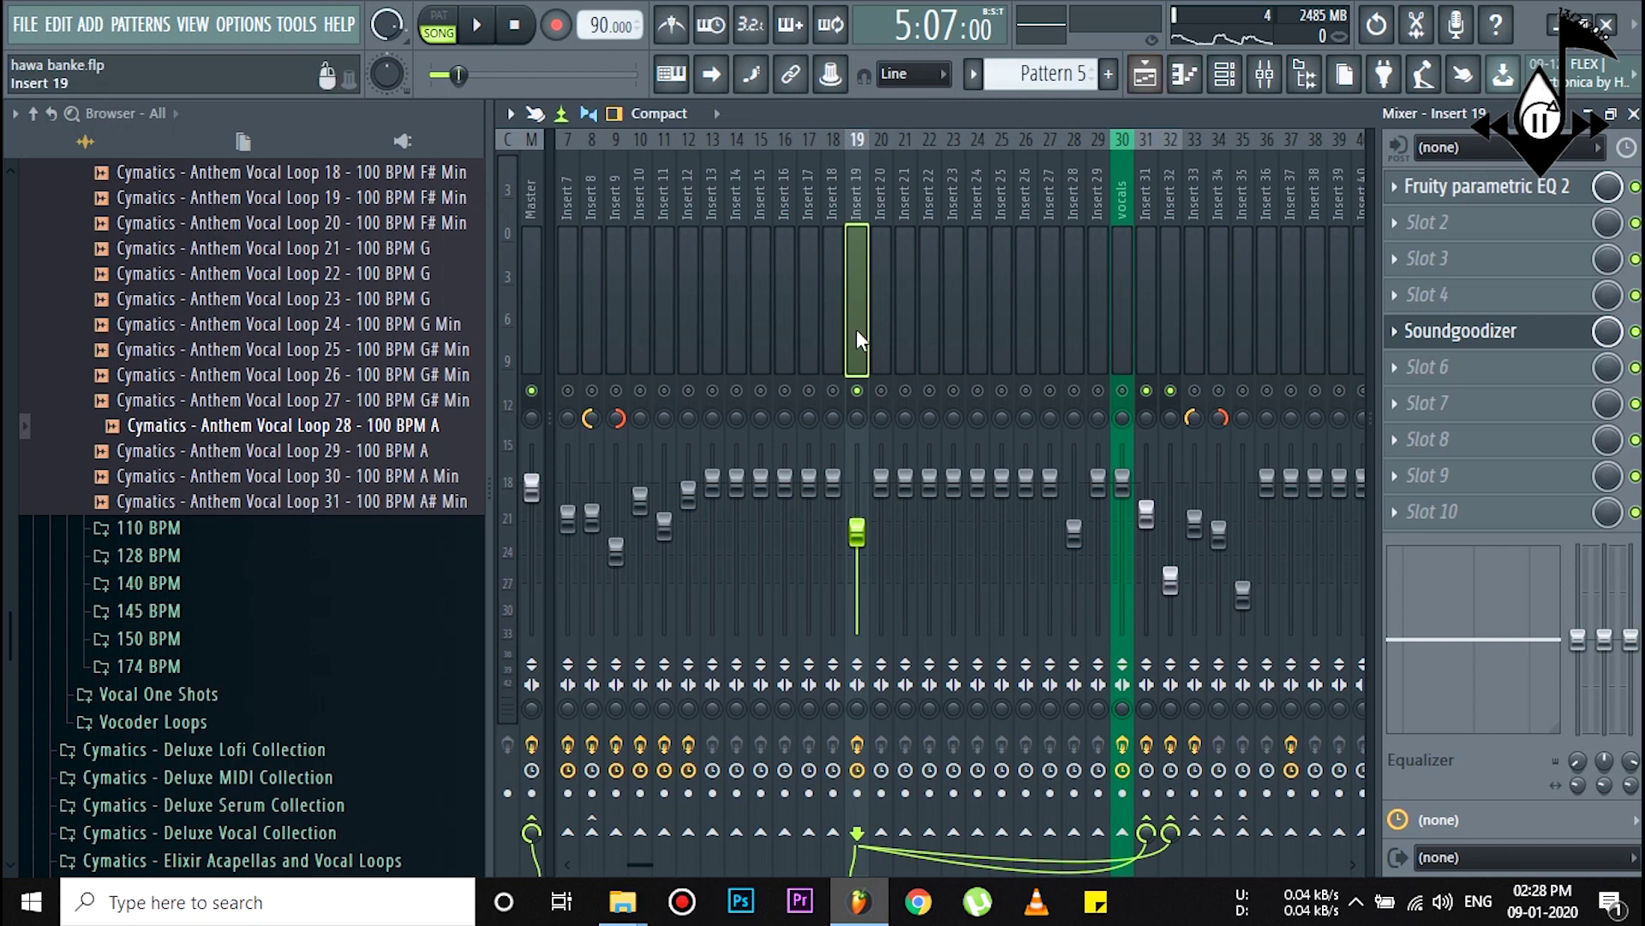
Step: Glance over the channel rack, switch the mixer solo to Insert 9, and clear it to re-enable all mixer tracks
{"action": "key", "text": "F6"}
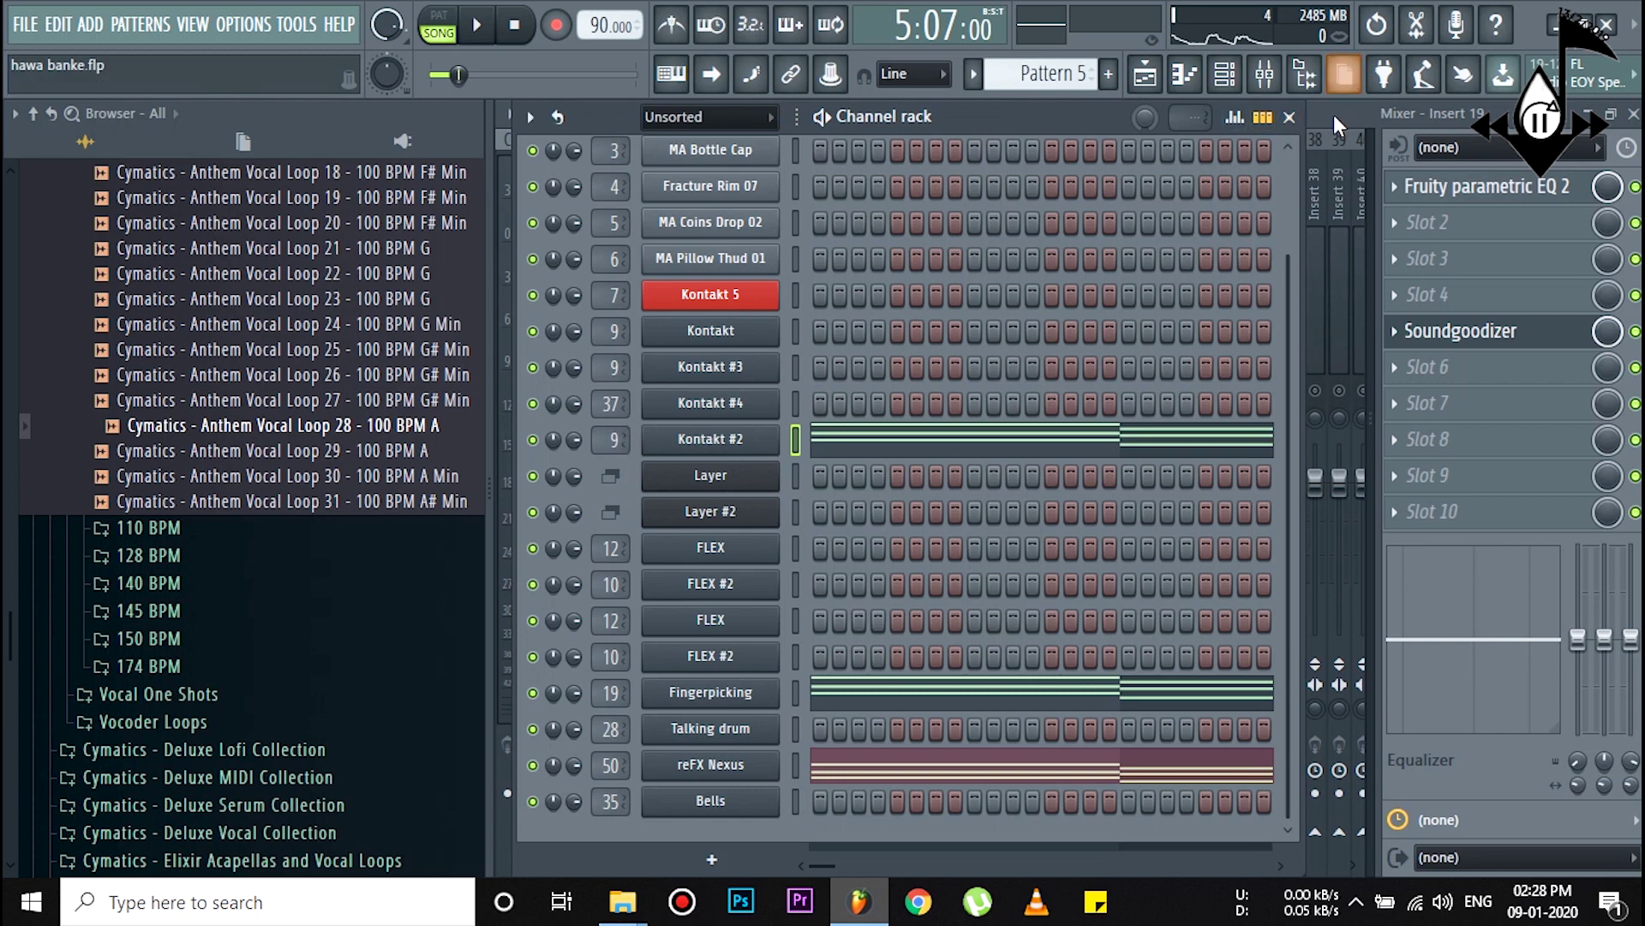
{"action": "key", "text": "F6"}
{"action": "left_click", "coordinate": [617, 257]}
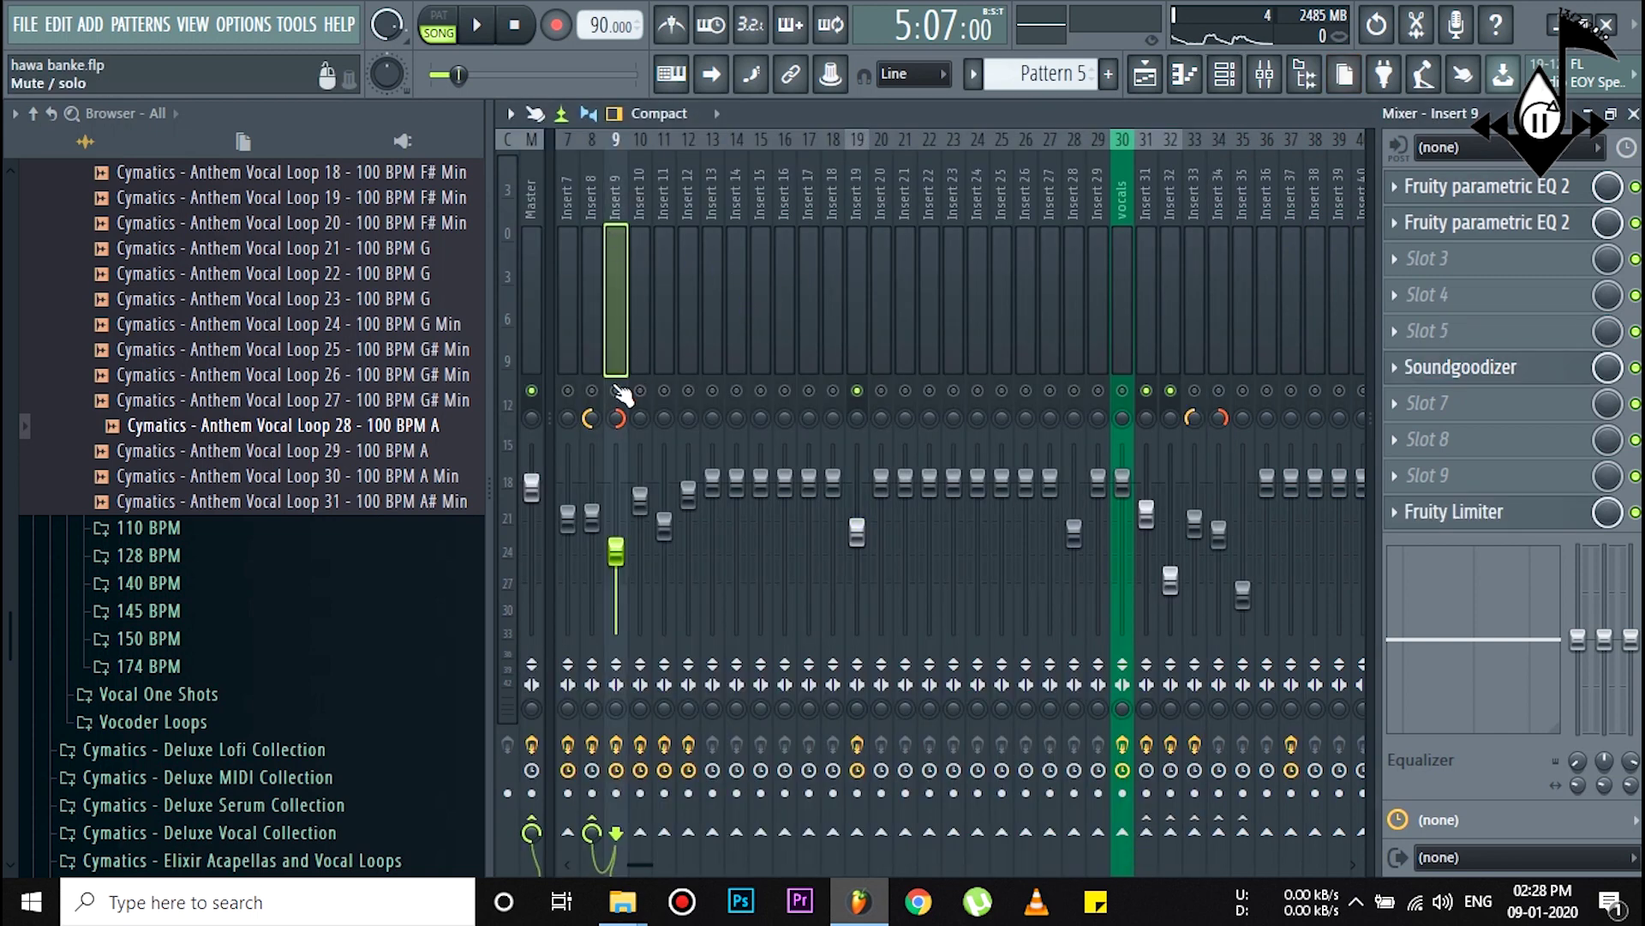
{"action": "right_click", "coordinate": [616, 390]}
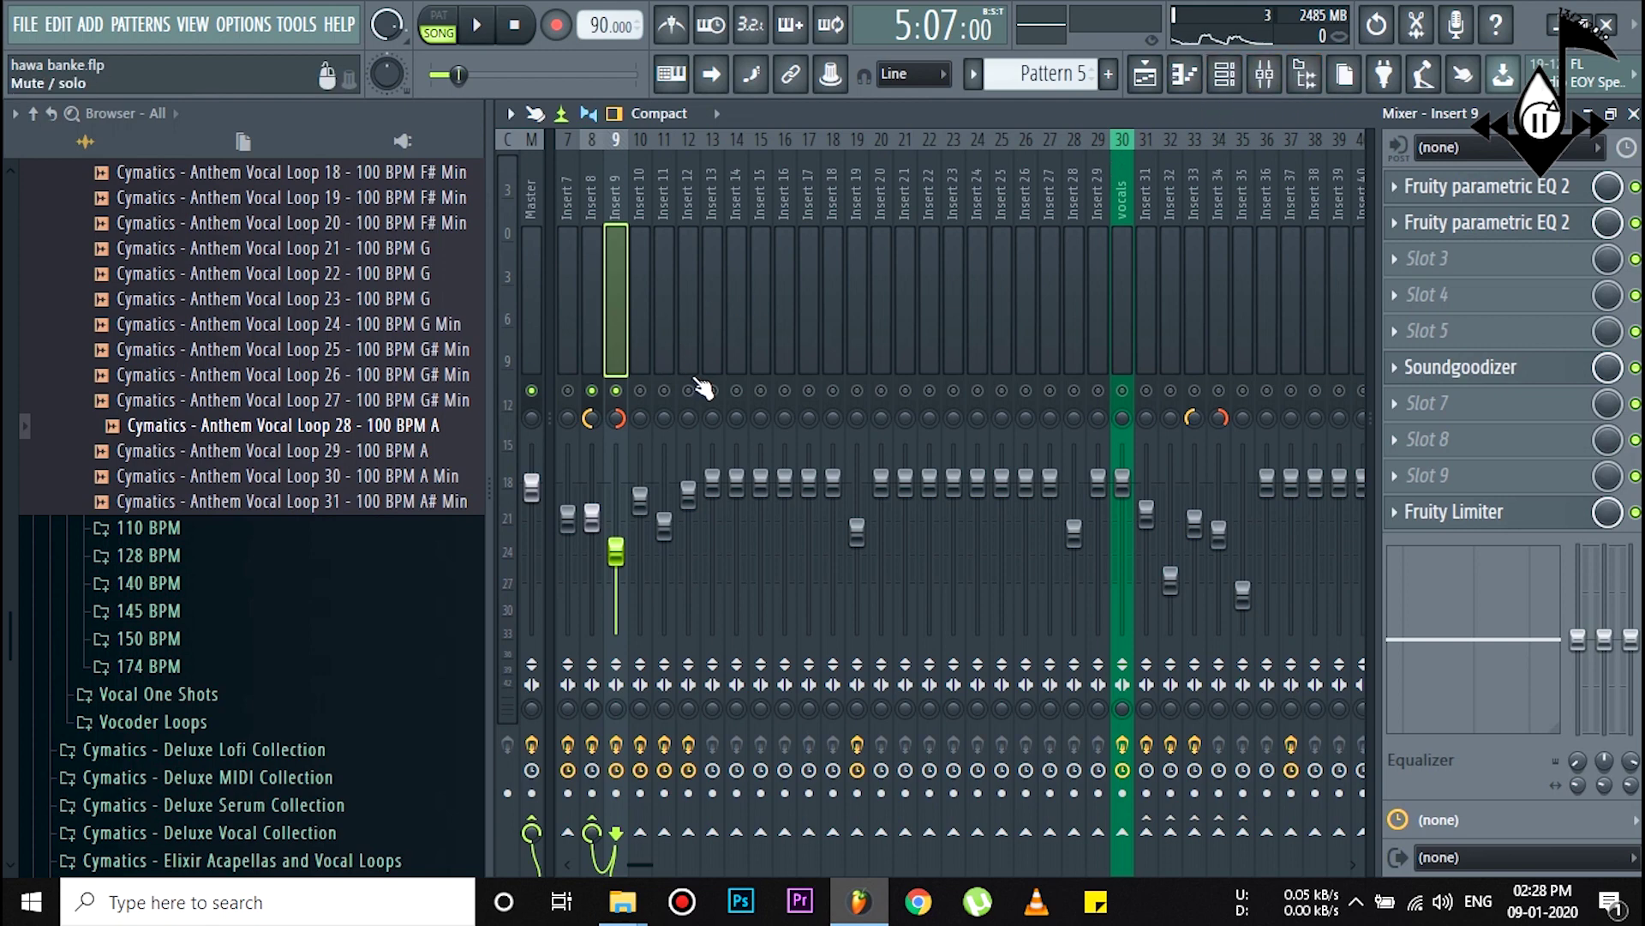
{"action": "right_click", "coordinate": [617, 391]}
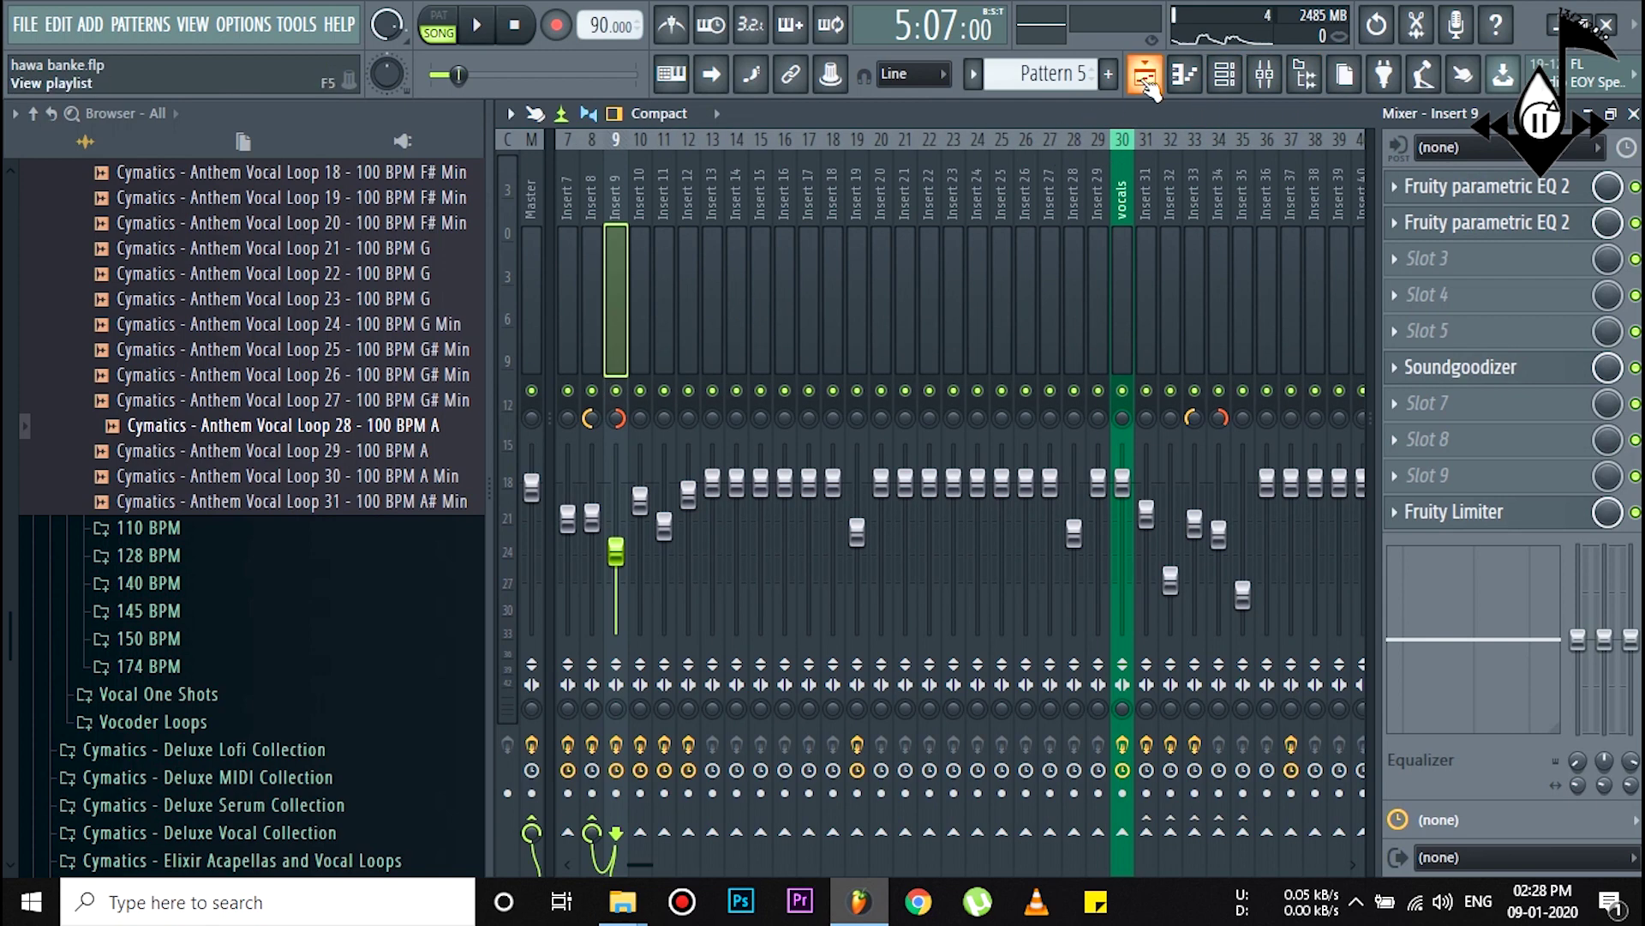
Step: Unmute the playlist track holding the Pattern 4 melody and play it together with the Pattern 5 chords
{"action": "key", "text": "F5"}
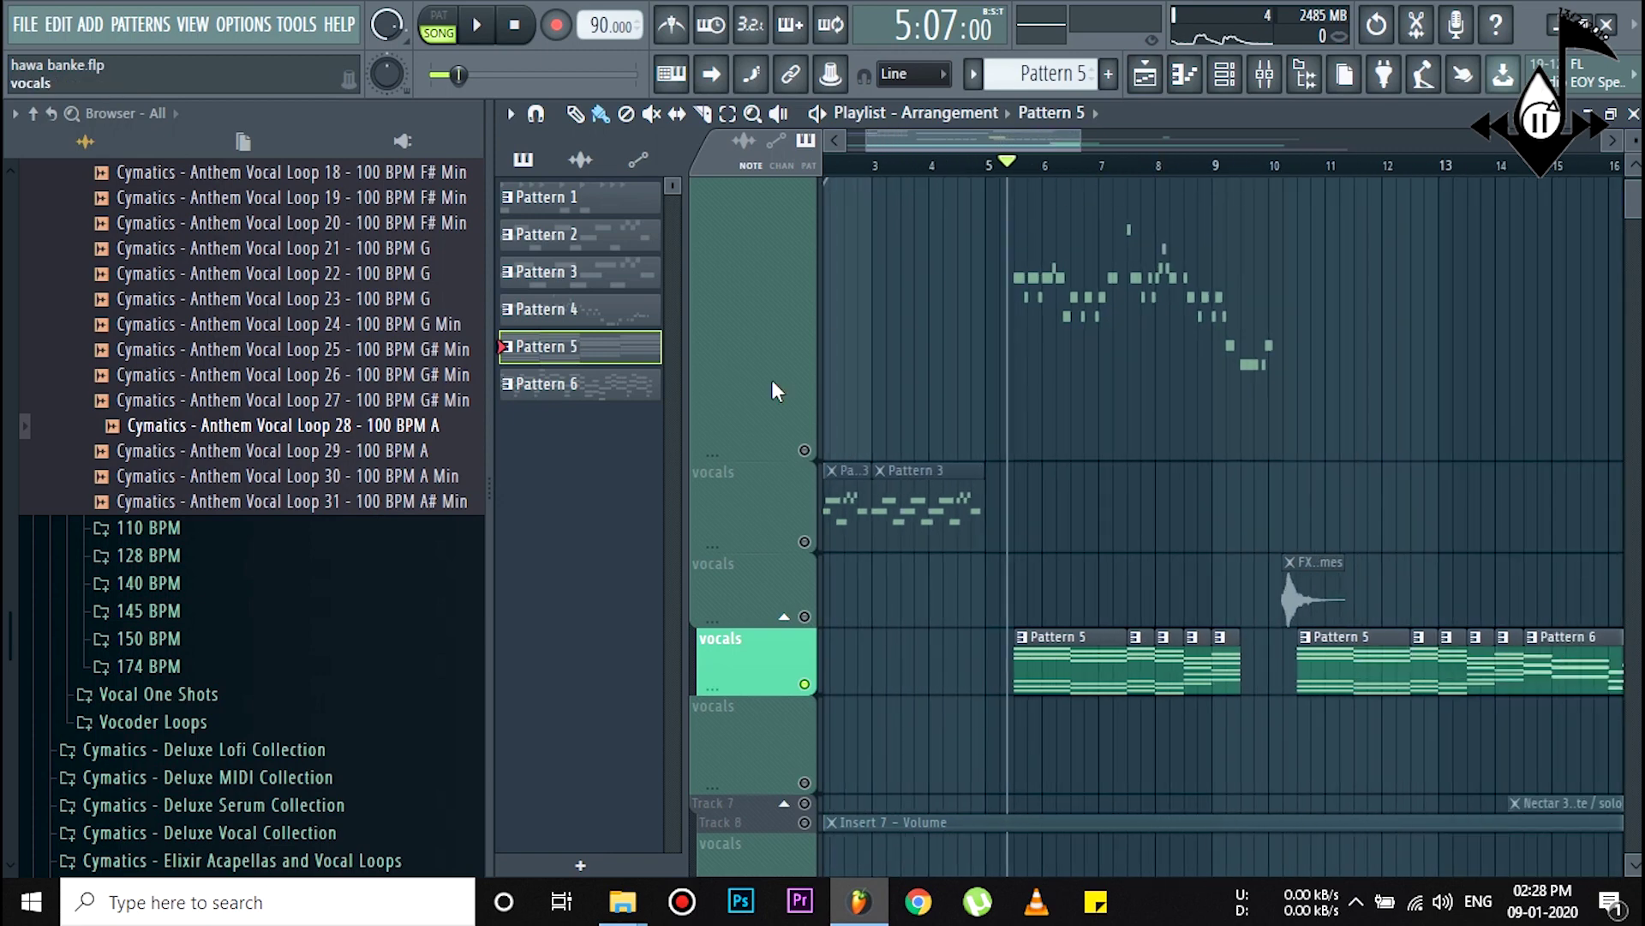
{"action": "left_click", "coordinate": [805, 463]}
{"action": "key", "text": "space"}
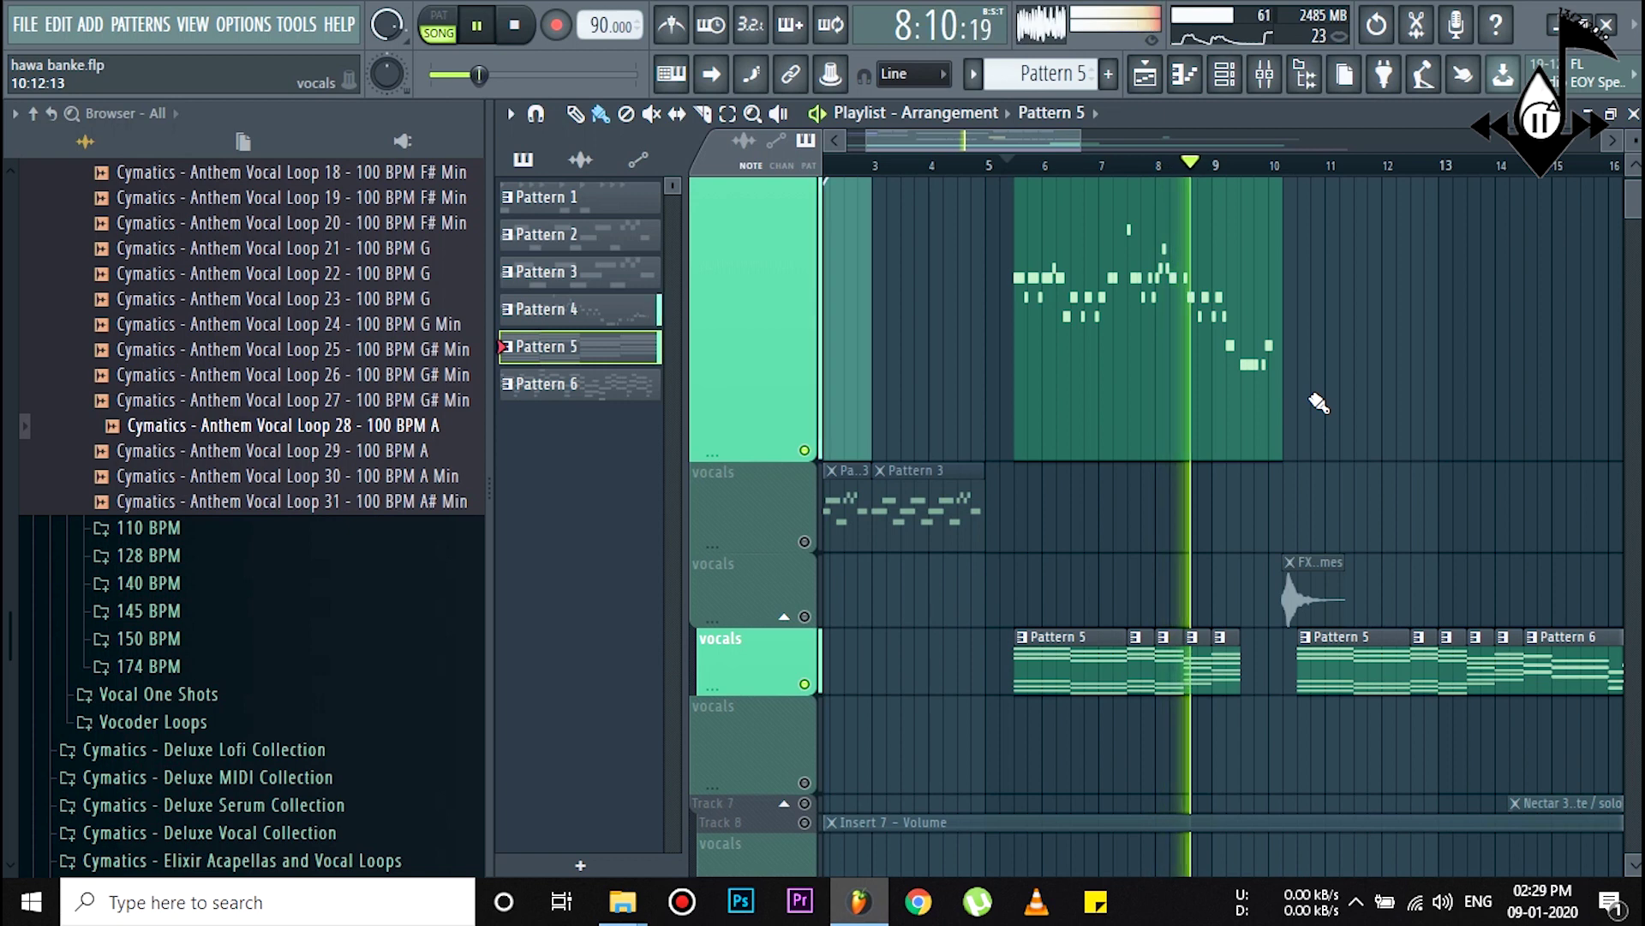
{"action": "key", "text": "space"}
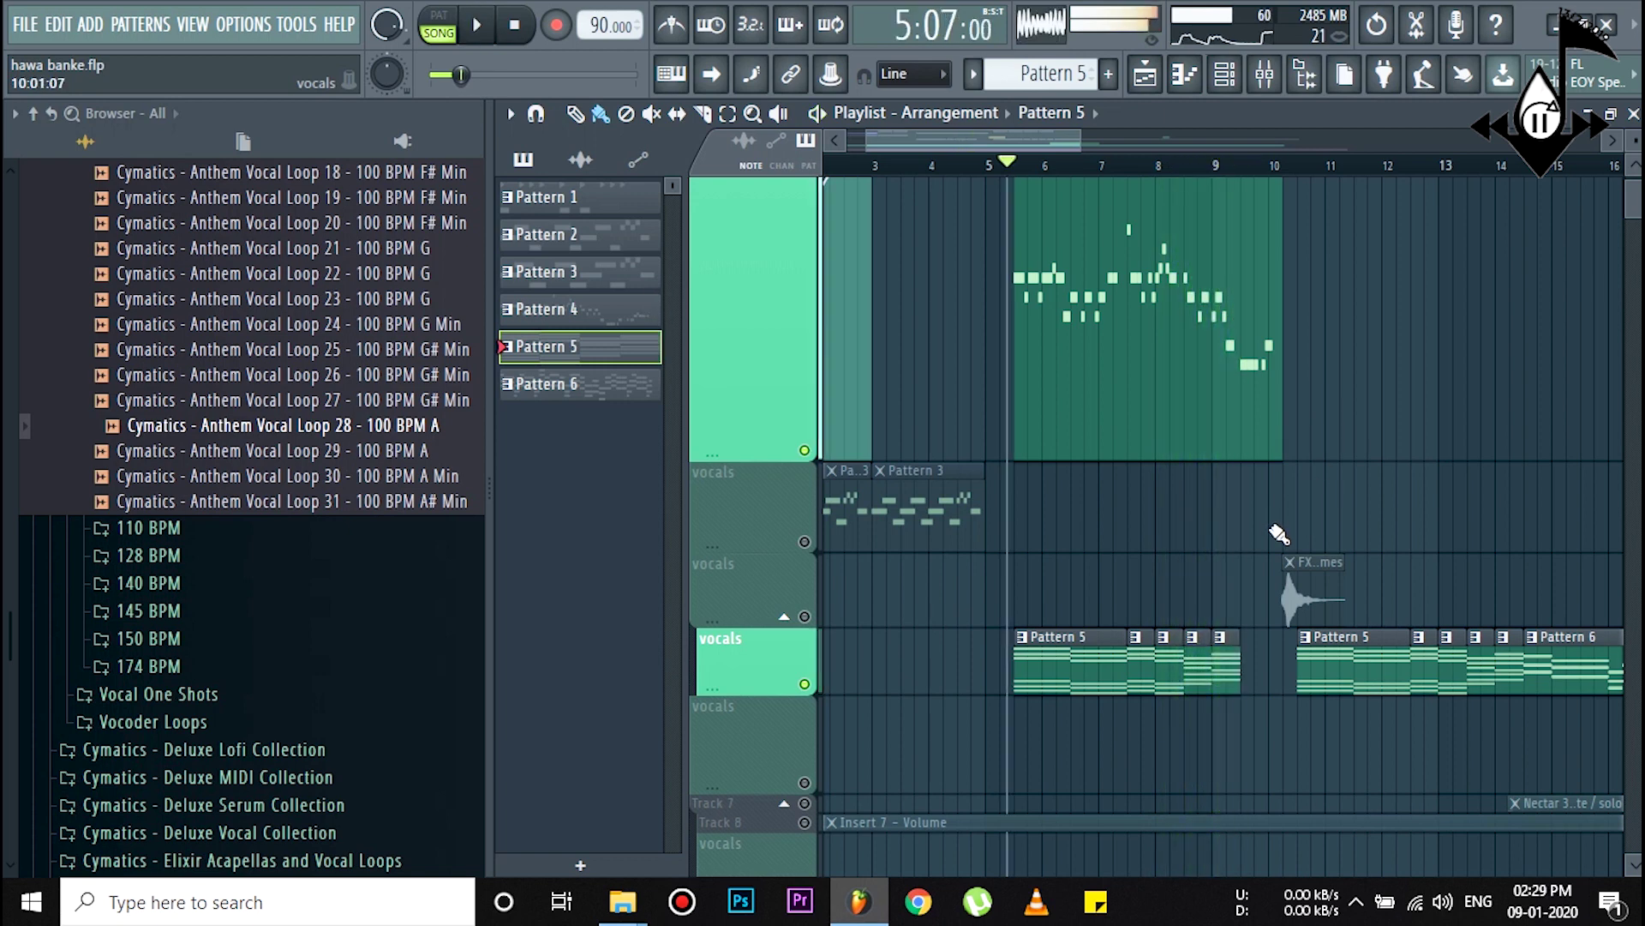
Step: Examine the Kontakt #2 chord notes of Pattern 5 in the piano roll and return to the playlist
{"action": "double_click", "coordinate": [1036, 668]}
{"action": "scroll", "coordinate": [892, 447], "scroll_direction": "up", "scroll_amount": 2}
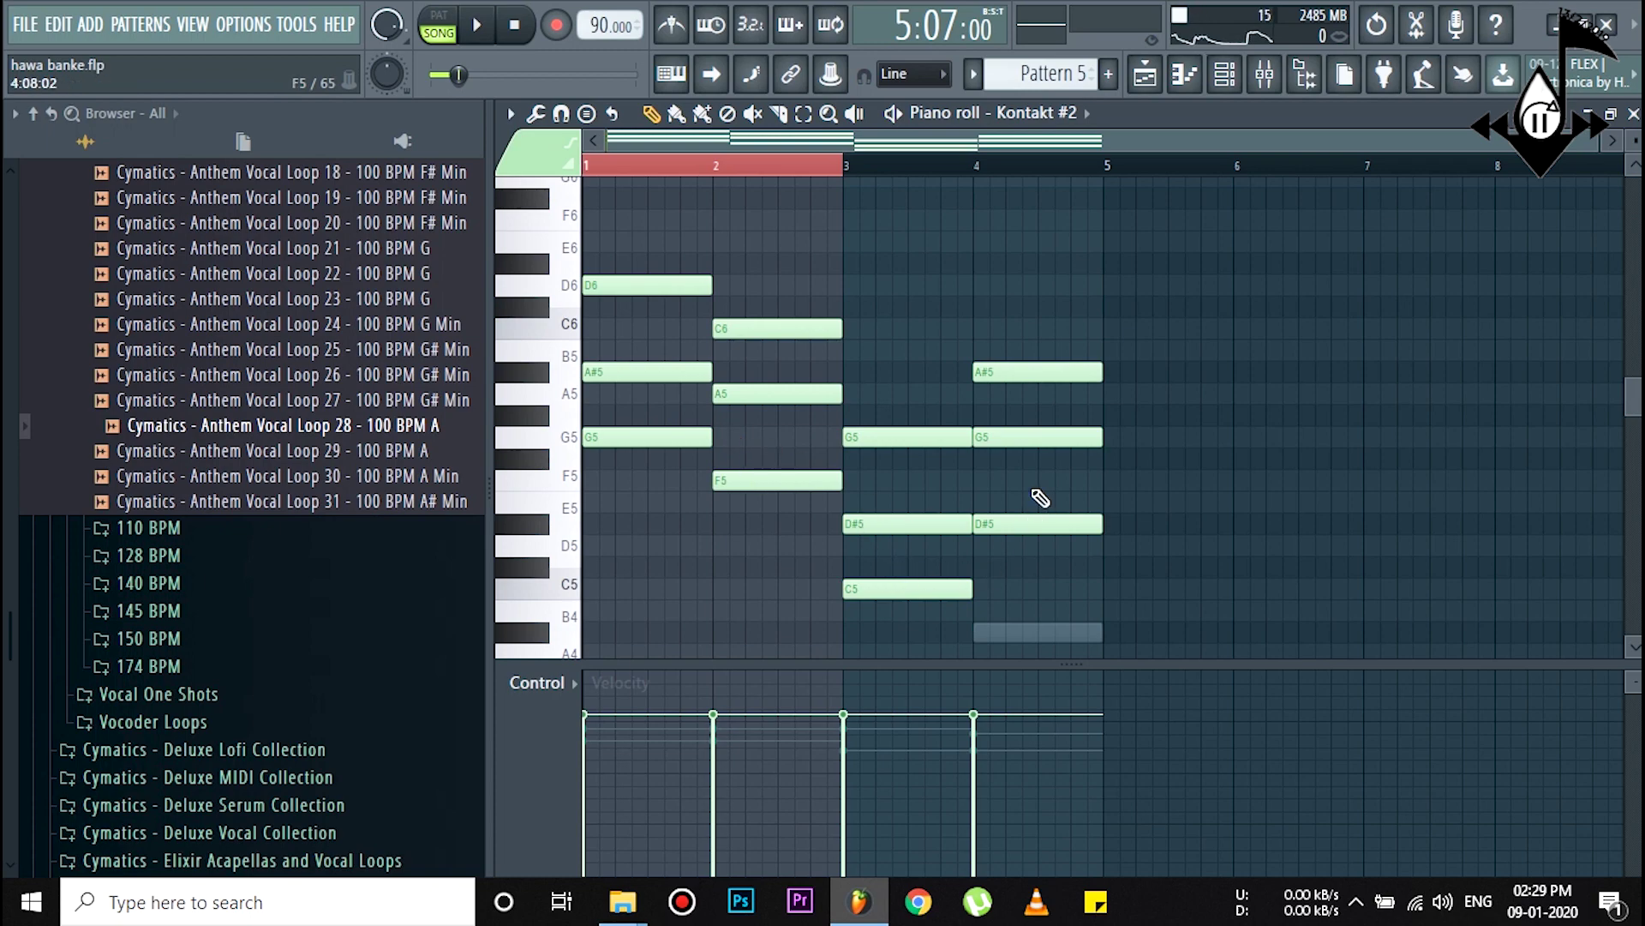
{"action": "left_click", "coordinate": [1145, 77]}
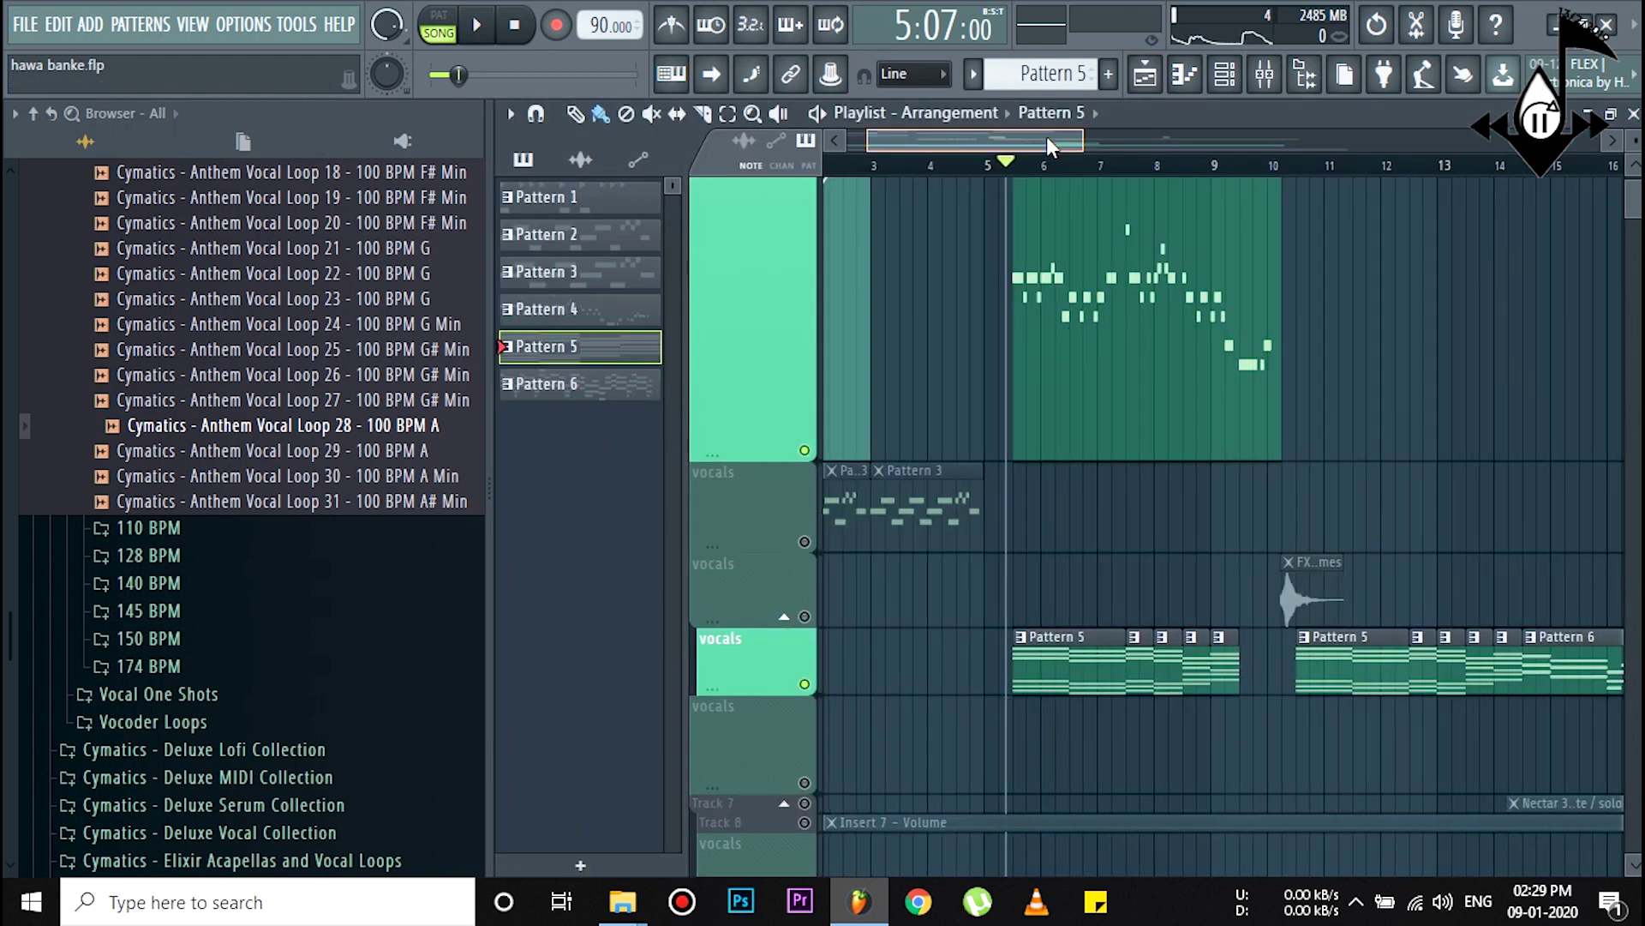
Step: Set the playlist start position to 10:05 and unmute the tracks holding the Pattern 3 clips and the chimes FX clip
{"action": "left_click_drag", "start_coordinate": [1046, 136], "coordinate": [1082, 132]}
{"action": "scroll", "coordinate": [1157, 327], "scroll_direction": "up", "scroll_amount": 2}
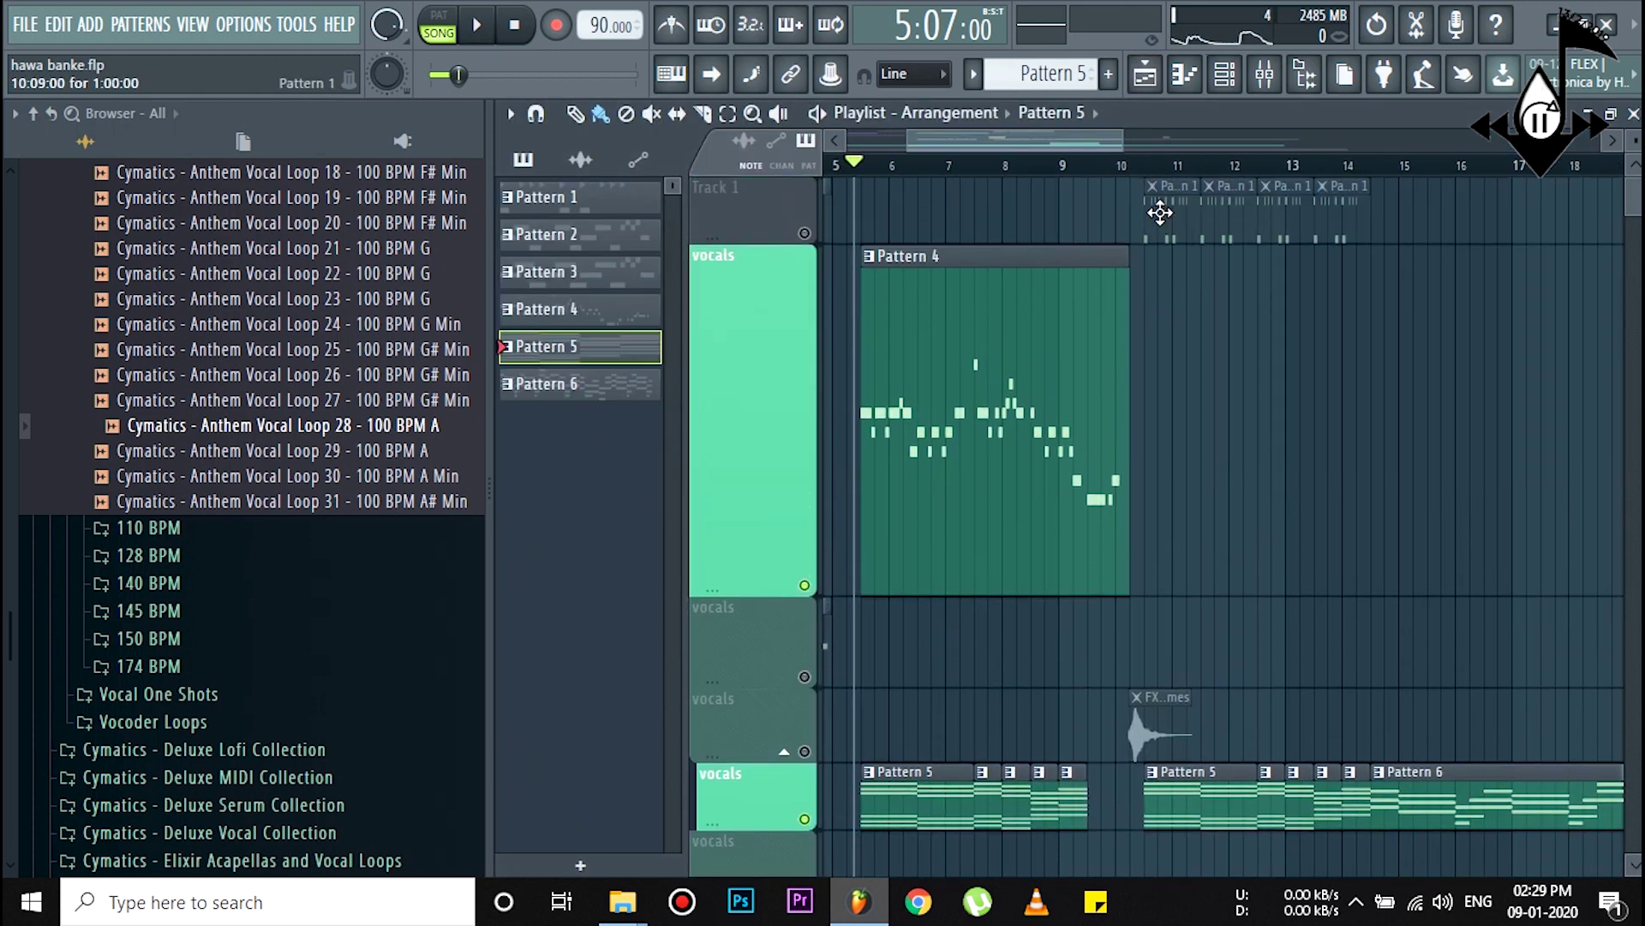
{"action": "left_click", "coordinate": [1133, 166]}
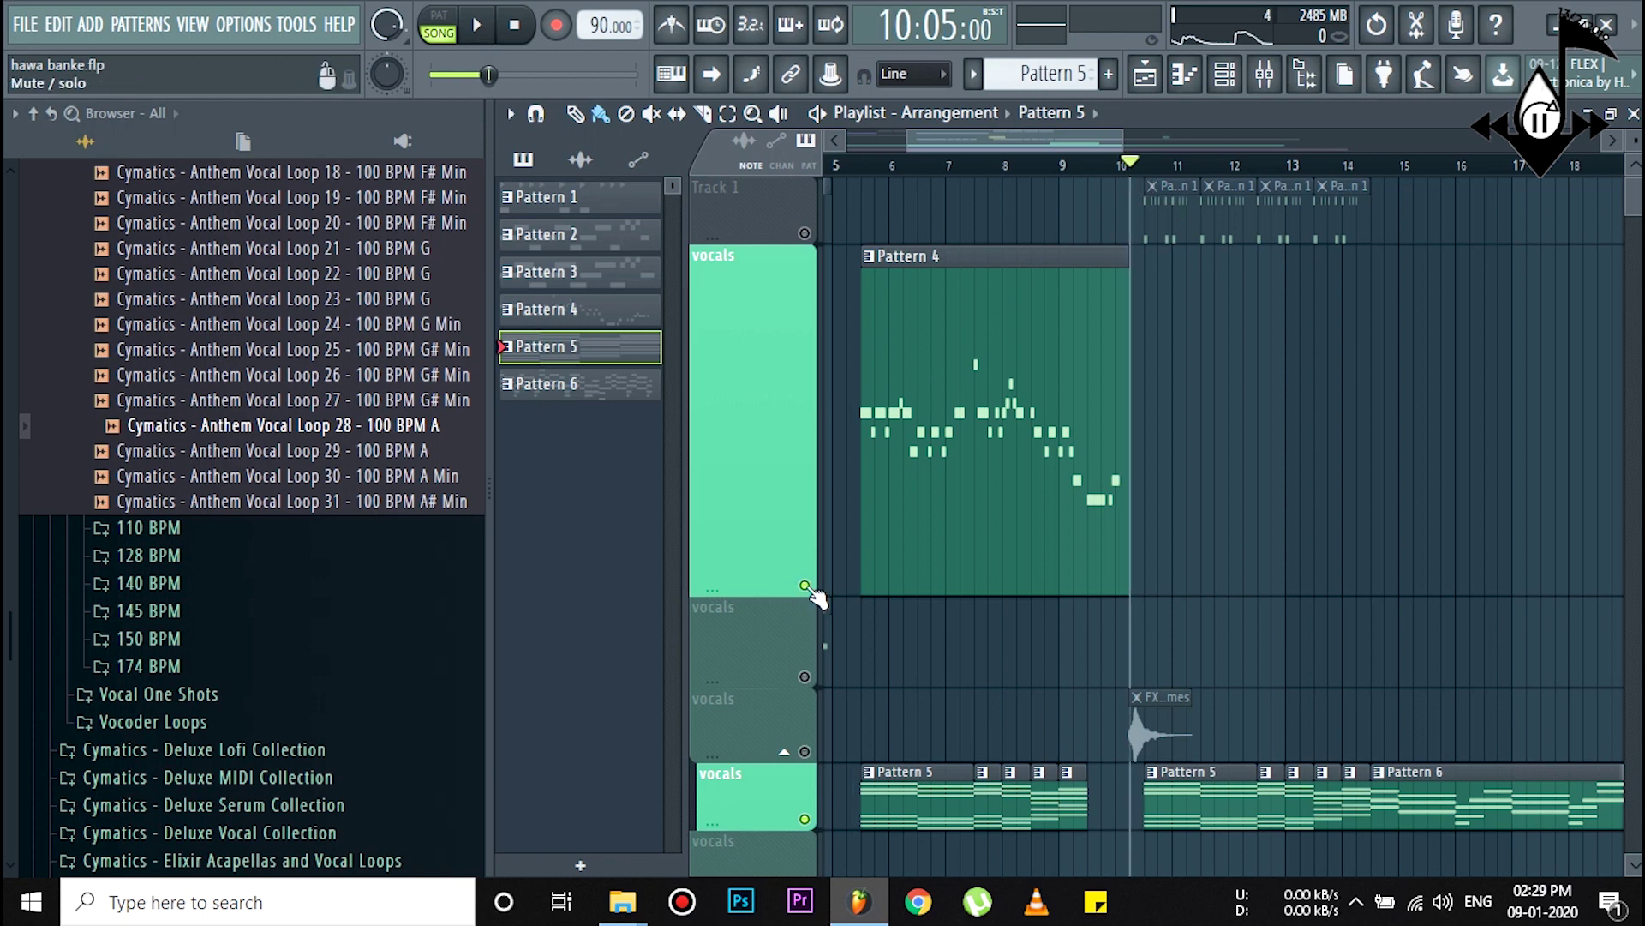
{"action": "left_click", "coordinate": [803, 676]}
{"action": "left_click", "coordinate": [804, 751]}
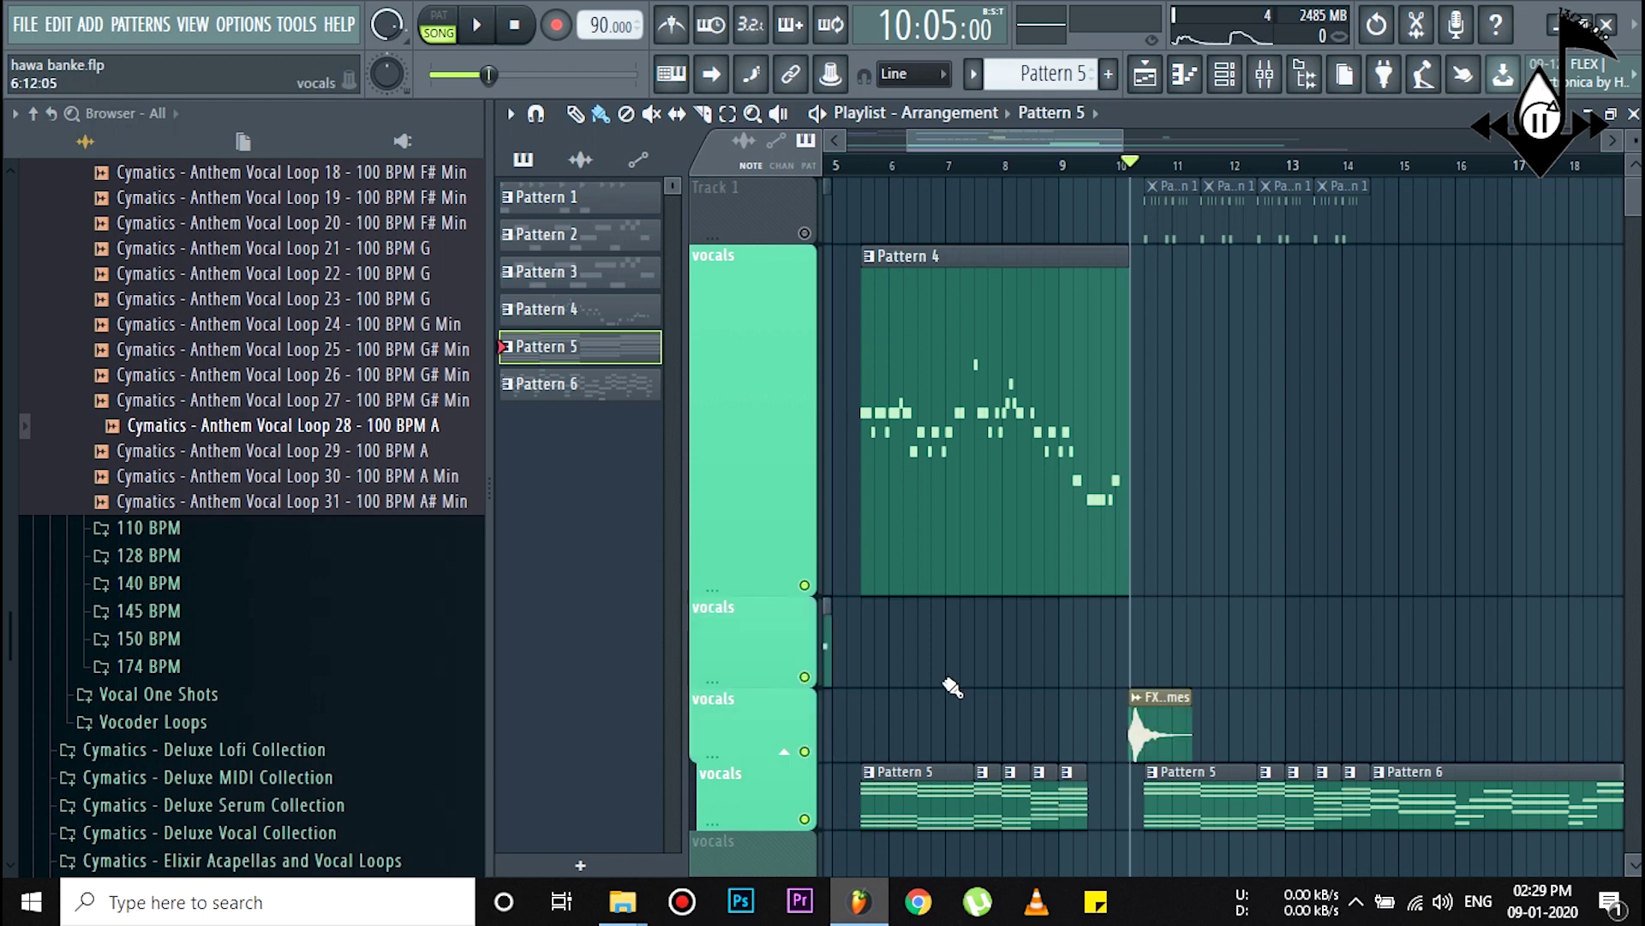
Step: Unmute Track 1 with the Pattern 1 drum clips and play the section from 10:05
{"action": "scroll", "coordinate": [1108, 141], "scroll_direction": "right", "scroll_amount": 4}
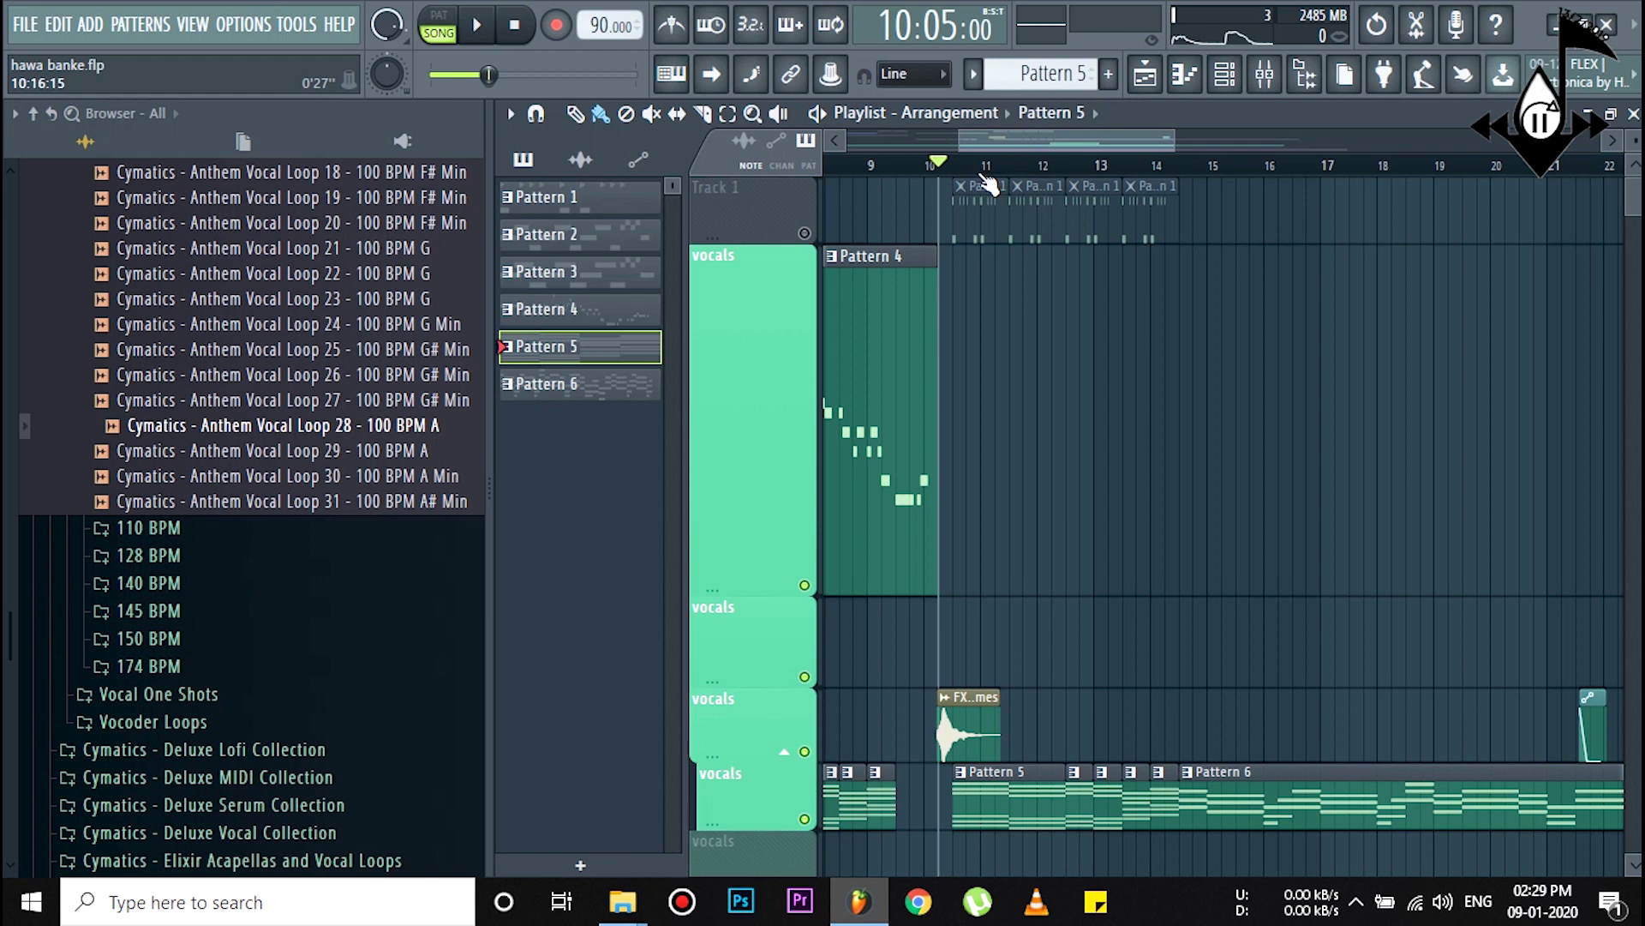
{"action": "left_click", "coordinate": [805, 233]}
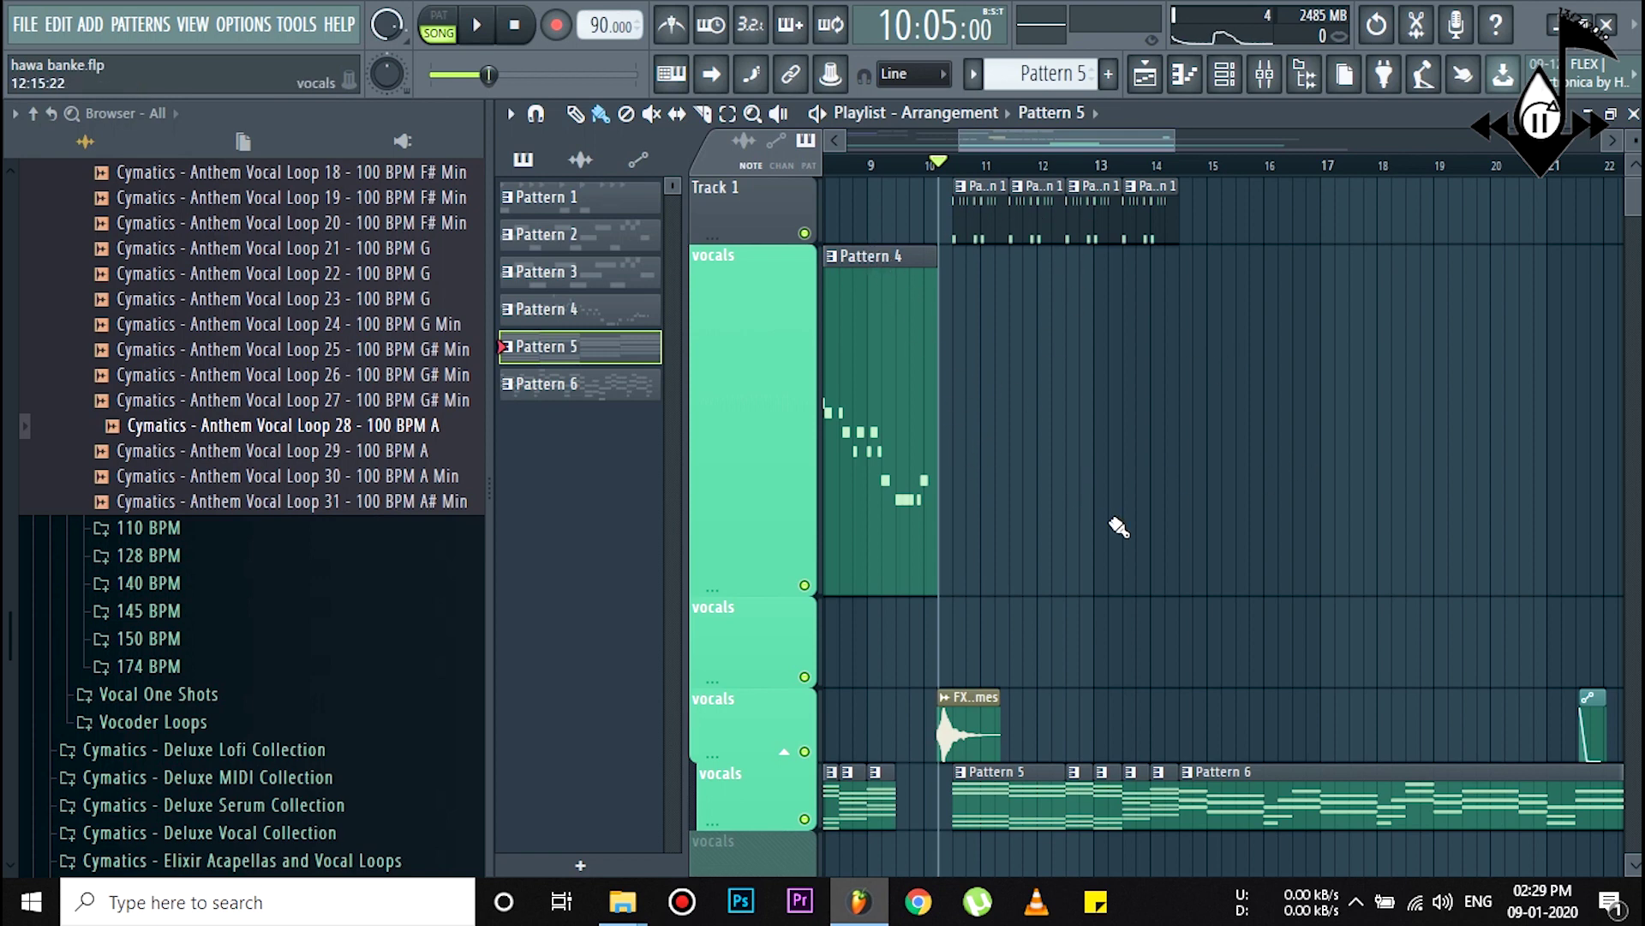
{"action": "key", "text": "space"}
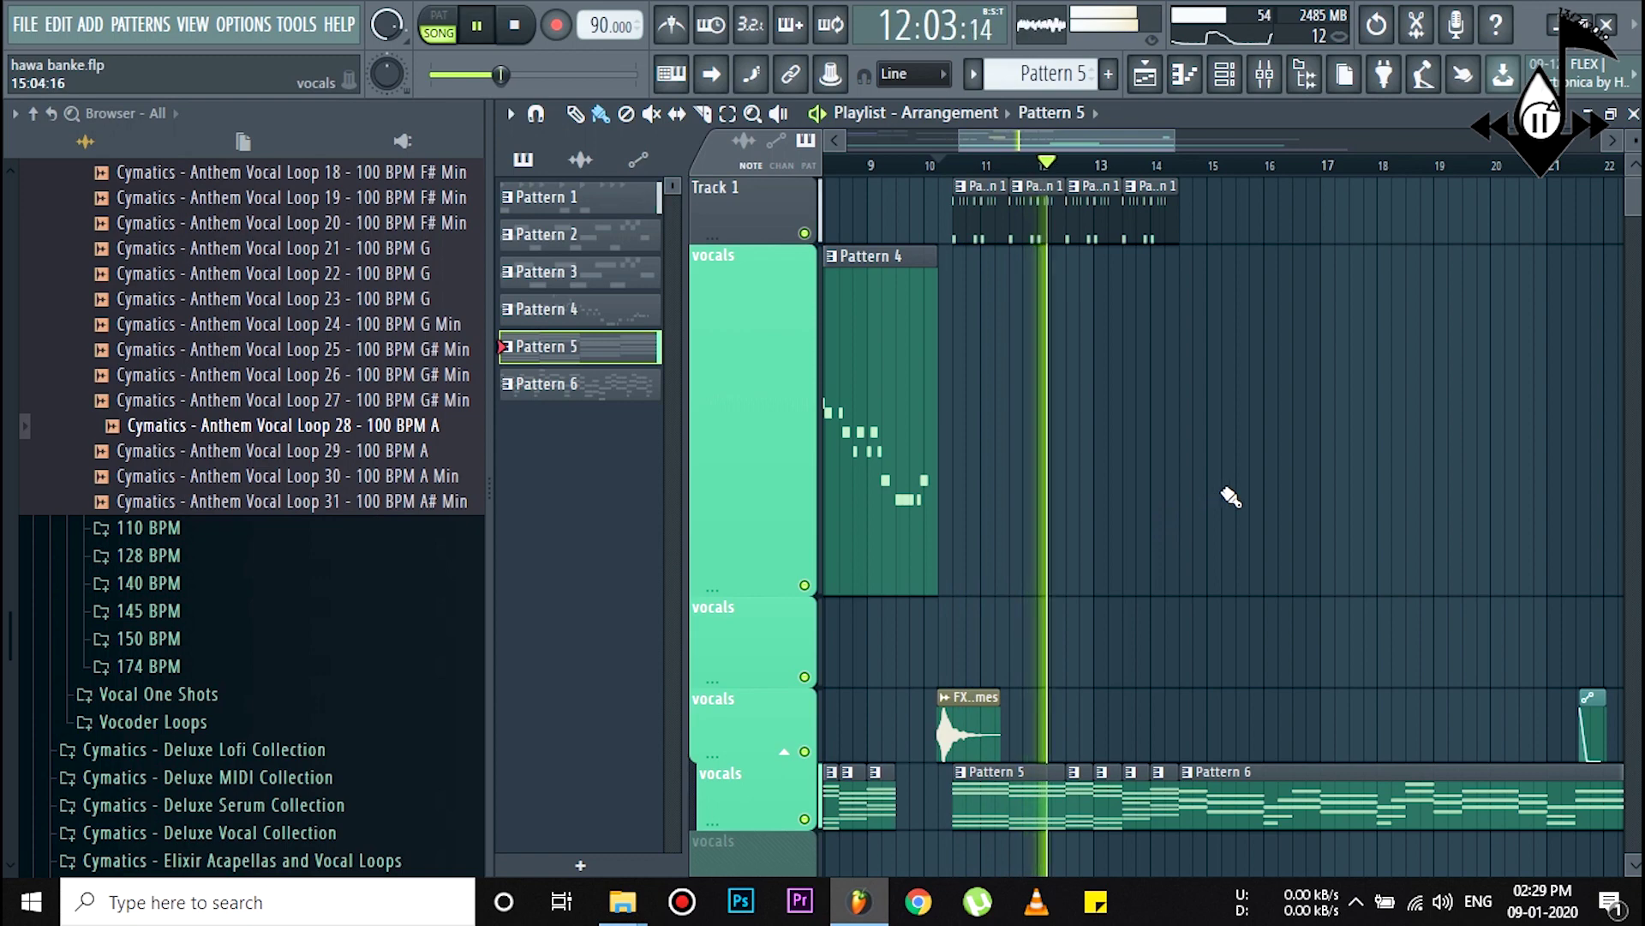
{"action": "key", "text": "space"}
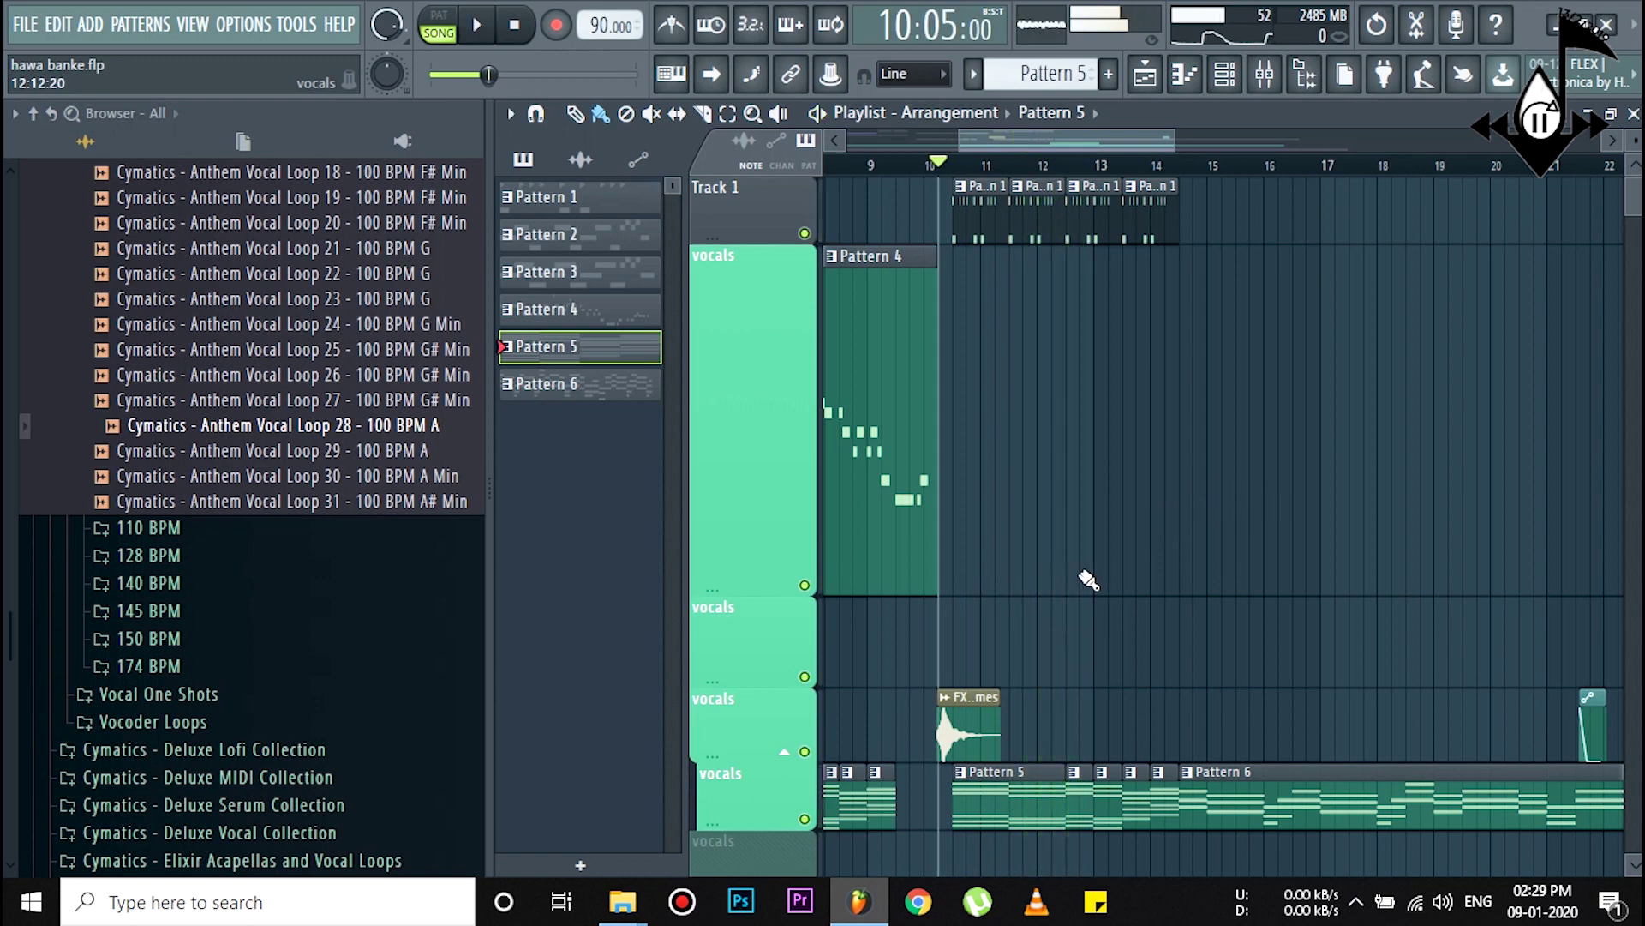
Step: Solo Track 10 with the hawa banke audio clip and play it from 10:05
{"action": "scroll", "coordinate": [1089, 572], "scroll_direction": "down", "scroll_amount": 5}
{"action": "scroll", "coordinate": [1090, 571], "scroll_direction": "down", "scroll_amount": 3}
{"action": "left_click", "coordinate": [813, 521]}
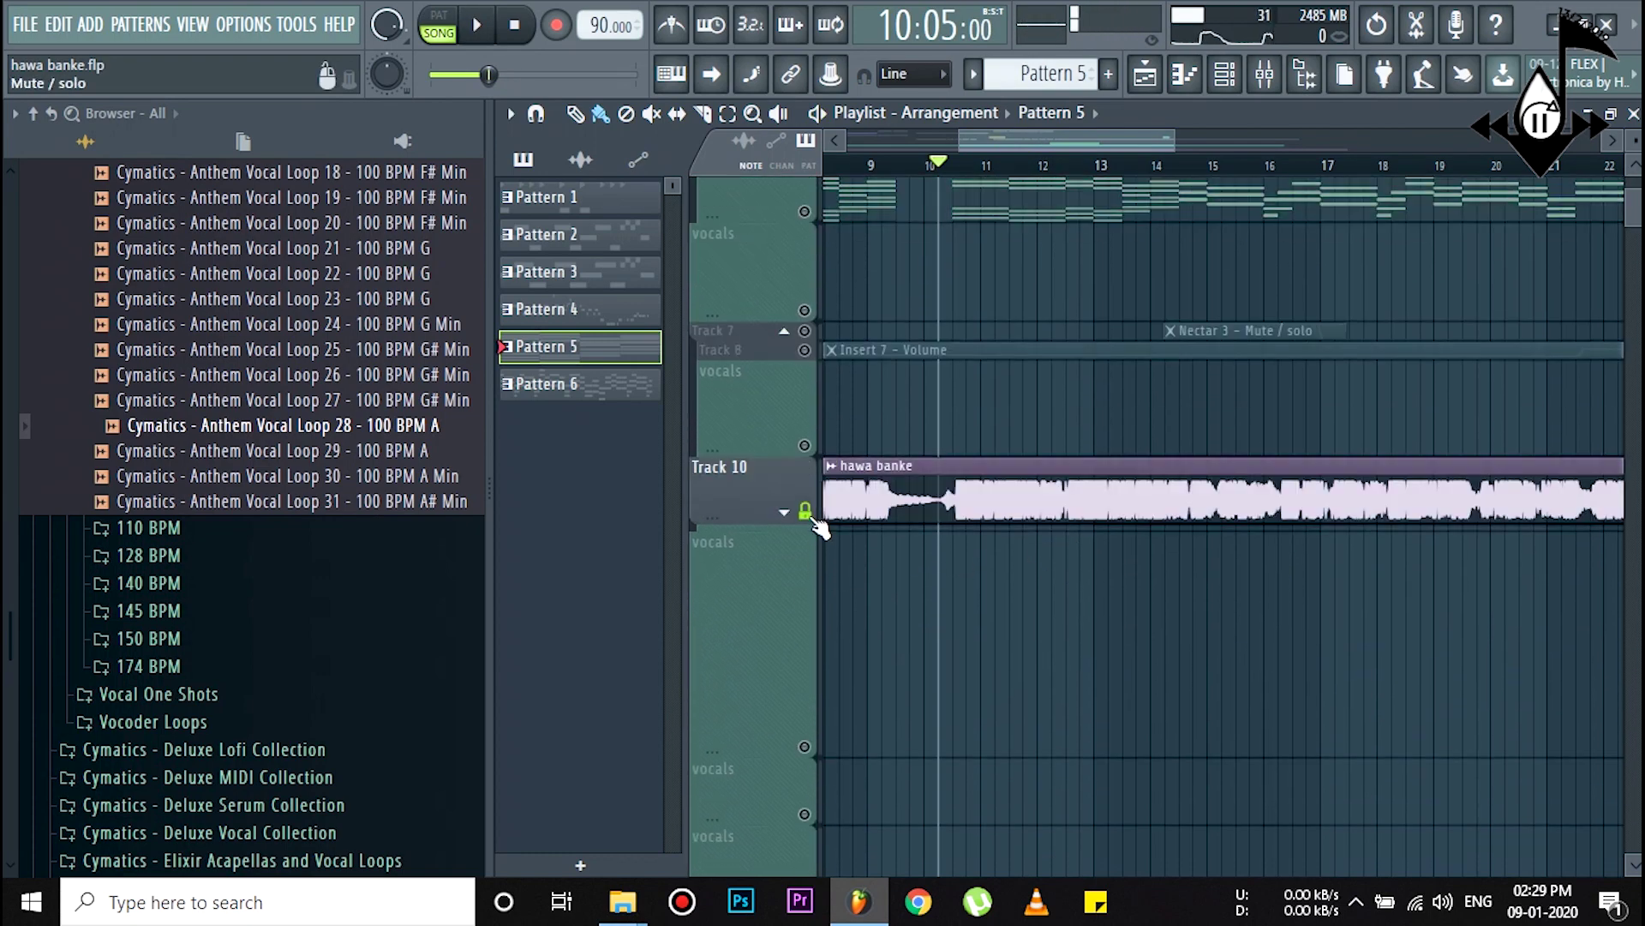
{"action": "key", "text": "space"}
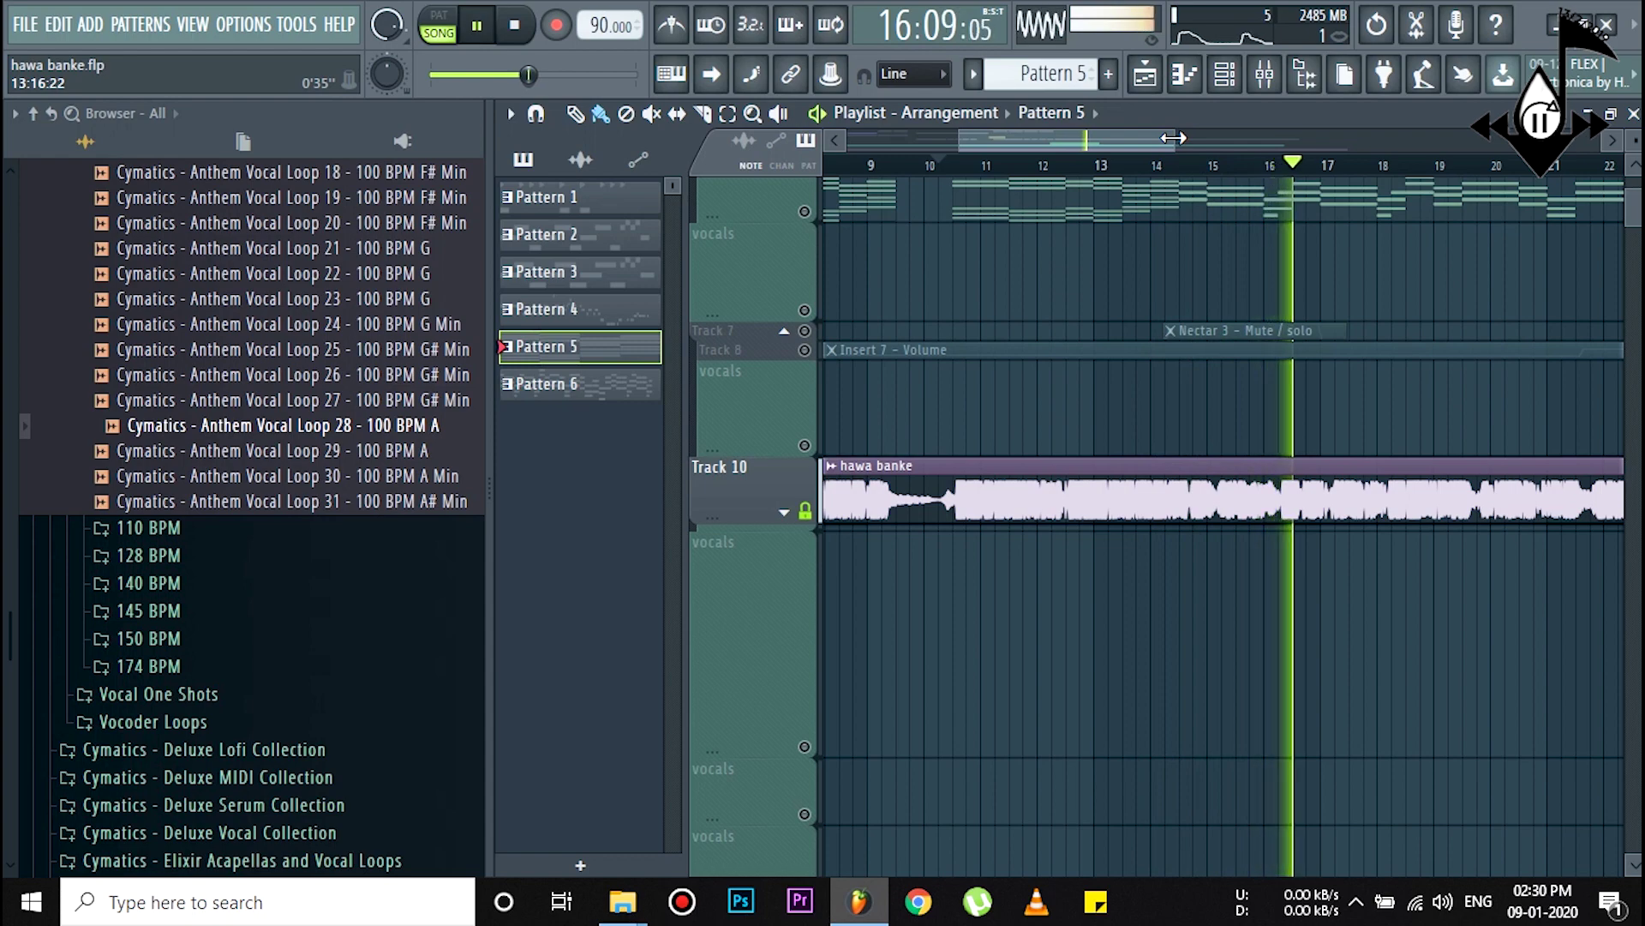
Step: Follow the hawa banke audio against the muted clips through bar 29, stop playback, and re-enable all playlist tracks
{"action": "left_click_drag", "start_coordinate": [1172, 137], "coordinate": [1290, 142]}
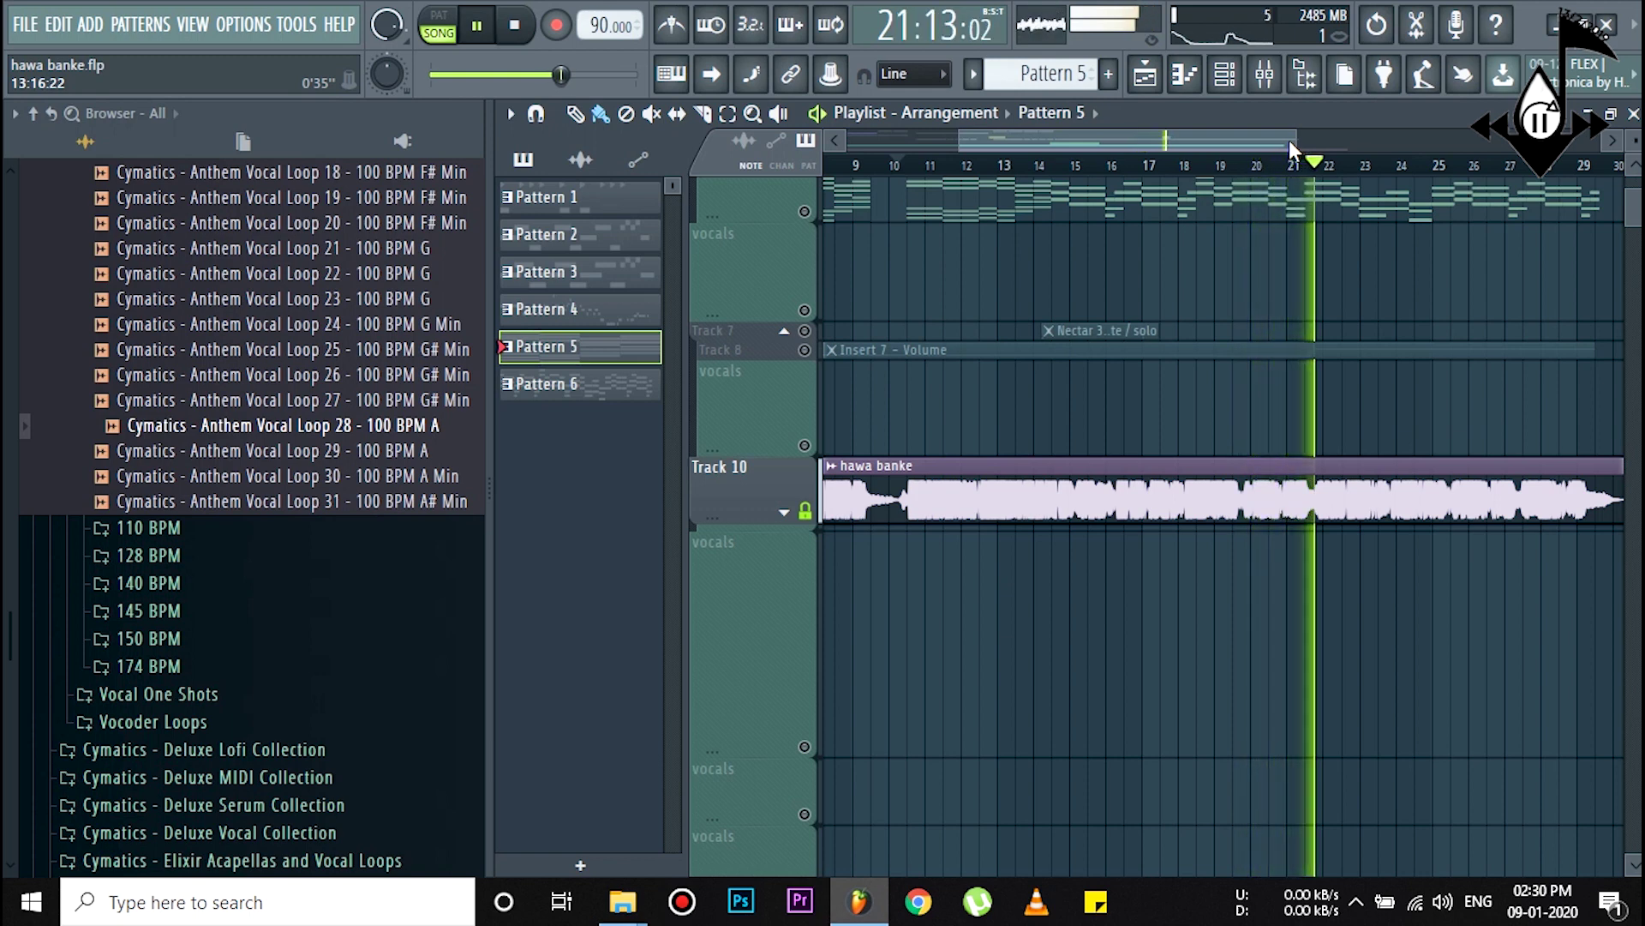
{"action": "scroll", "coordinate": [1414, 323], "scroll_direction": "up", "scroll_amount": 6}
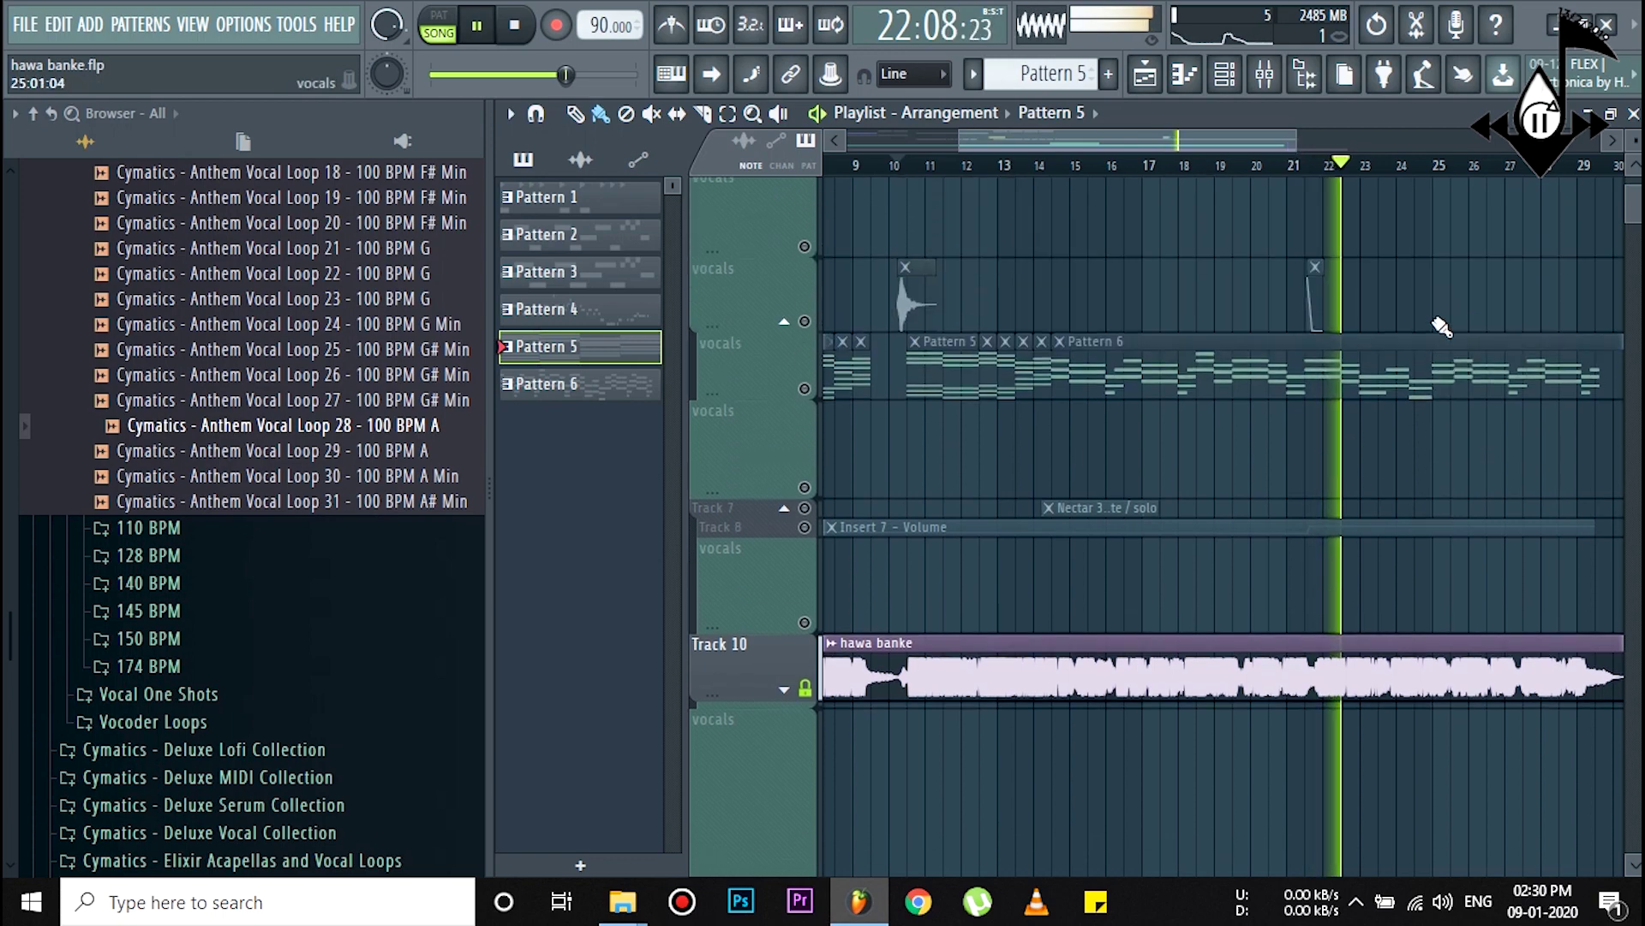
{"action": "scroll", "coordinate": [1444, 351], "scroll_direction": "down", "scroll_amount": 8}
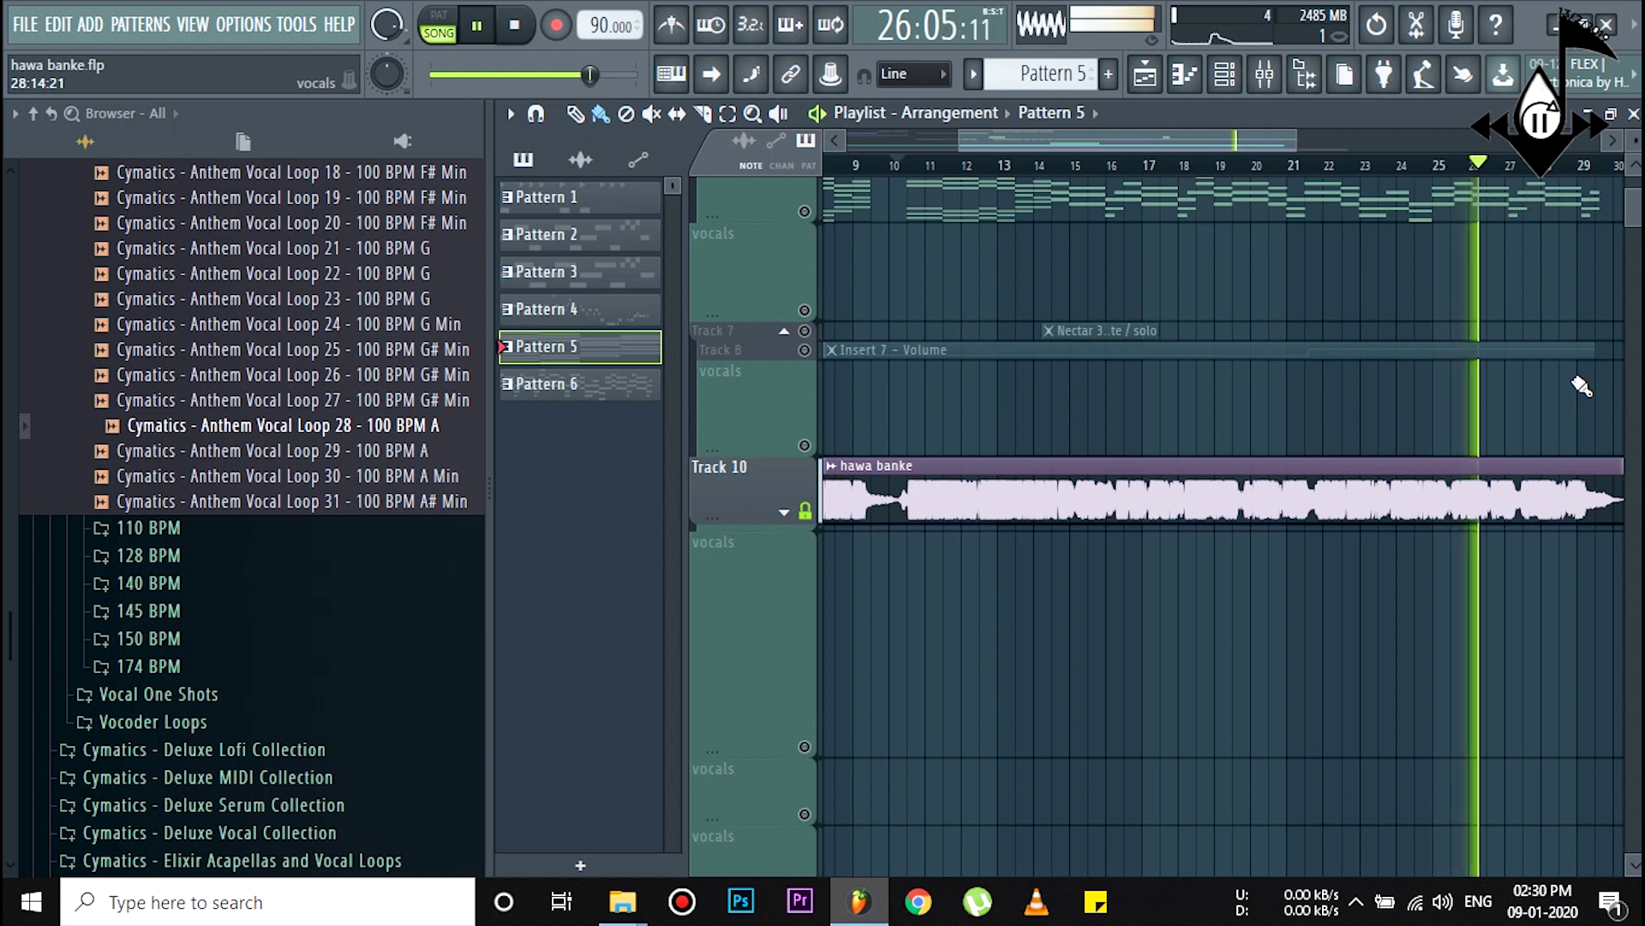
{"action": "scroll", "coordinate": [1581, 386], "scroll_direction": "up", "scroll_amount": 3}
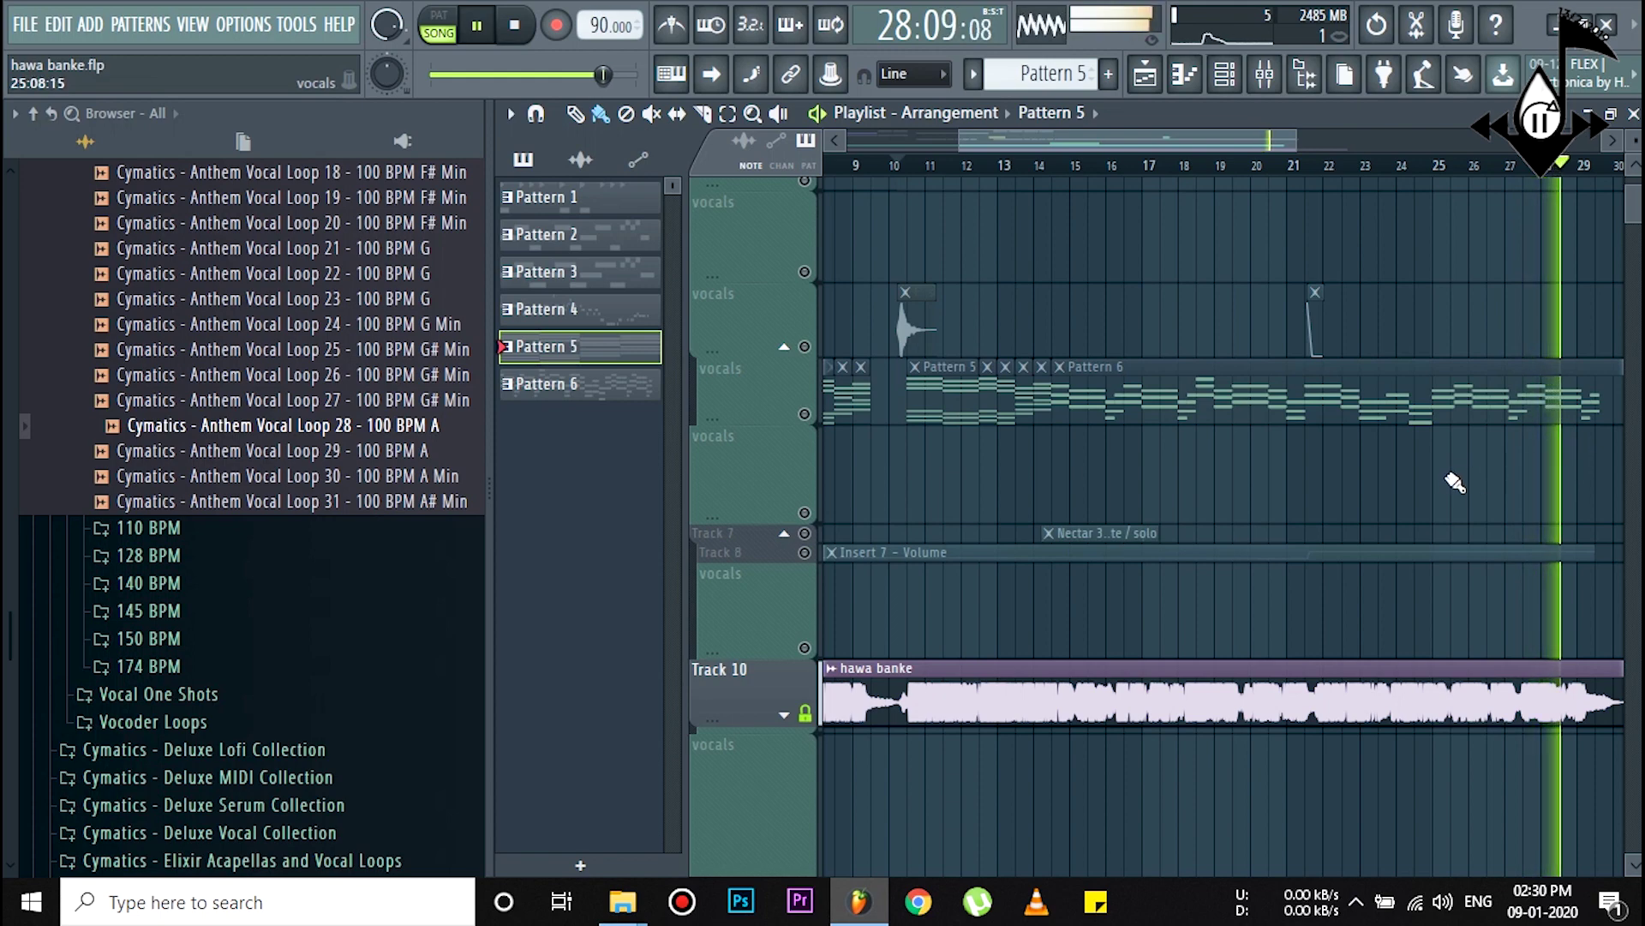
{"action": "scroll", "coordinate": [1408, 493], "scroll_direction": "up", "scroll_amount": 6}
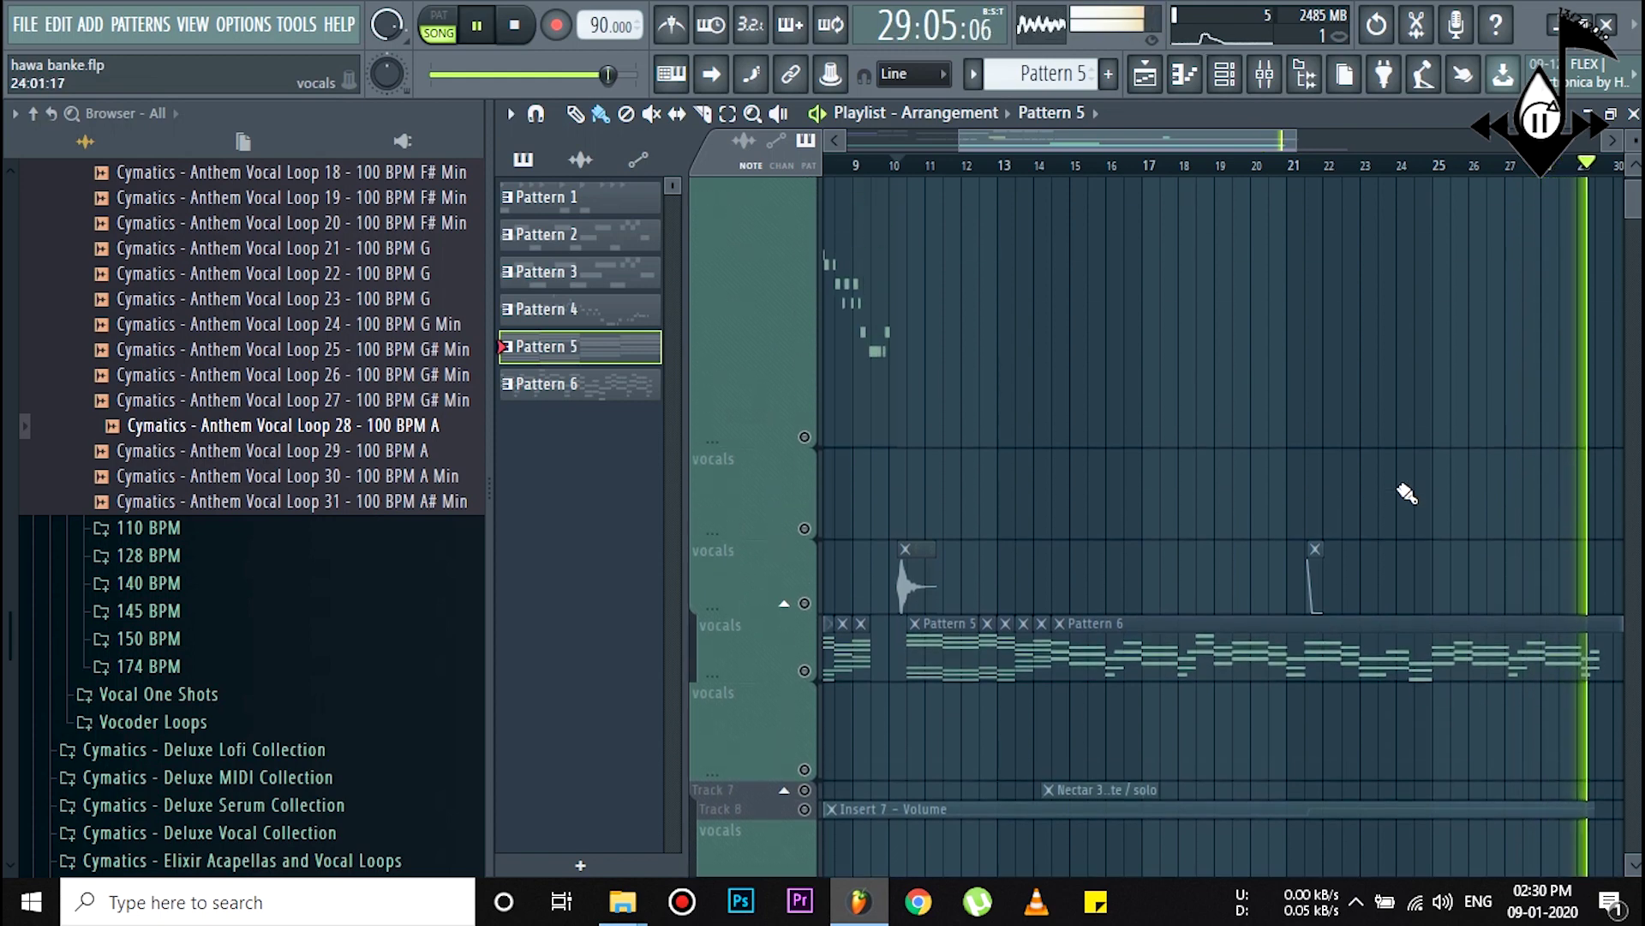
{"action": "key", "text": "space"}
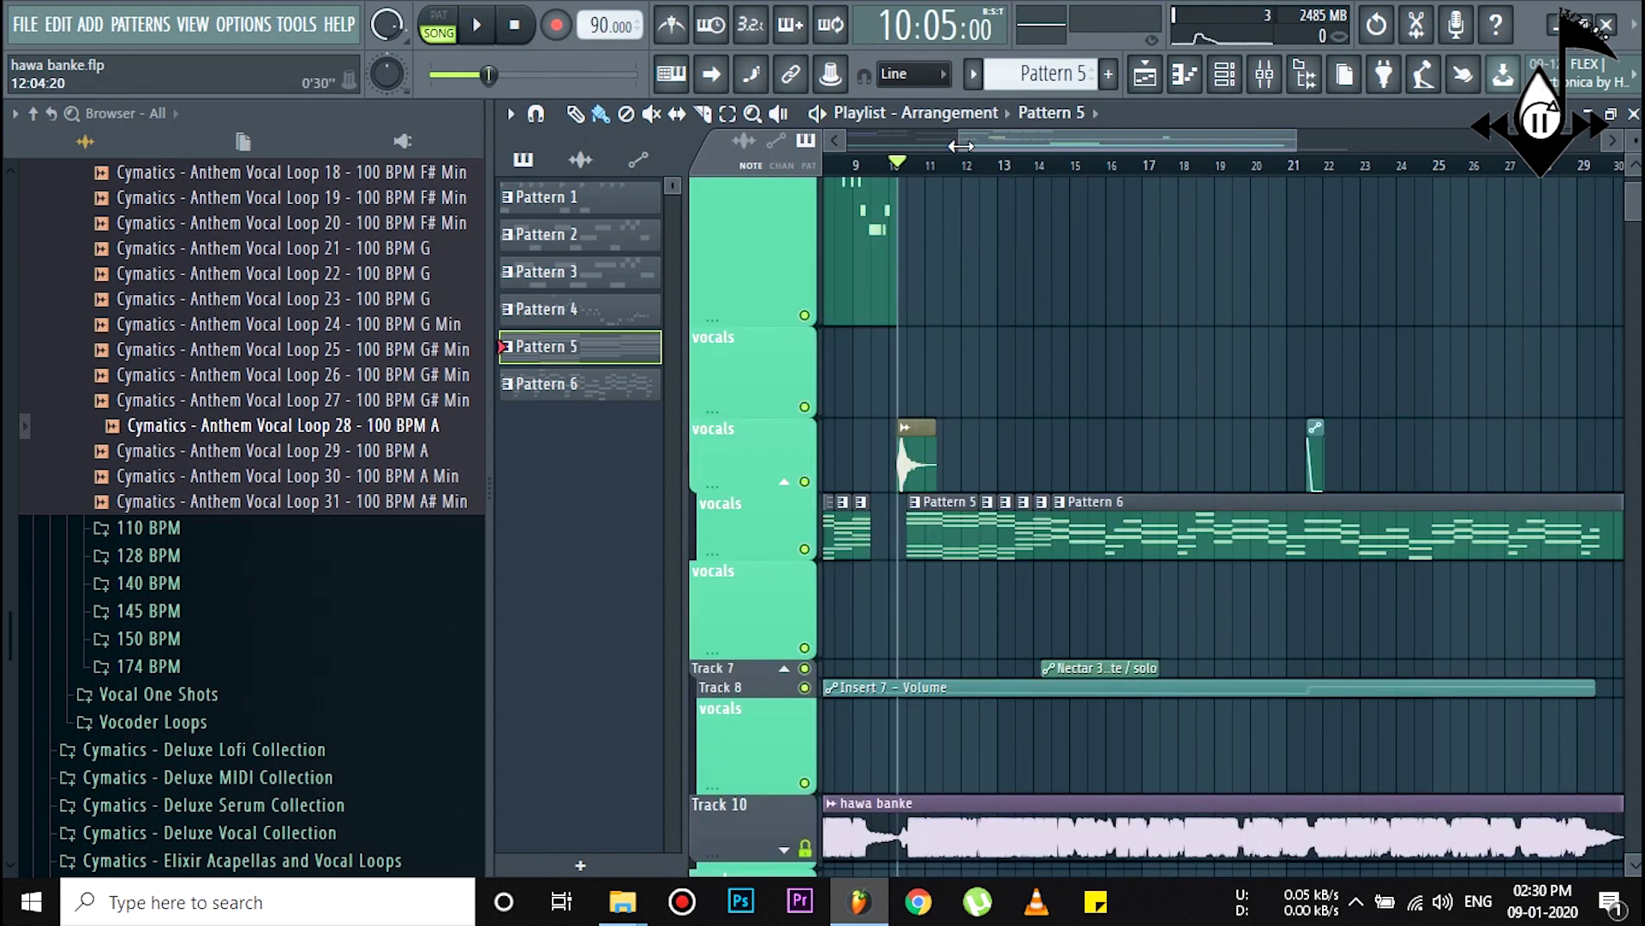
Step: Review the full arrangement from bar 1, from the Pattern 1 drum clips down to the Pattern 6 clip
{"action": "left_click_drag", "start_coordinate": [960, 142], "coordinate": [844, 142]}
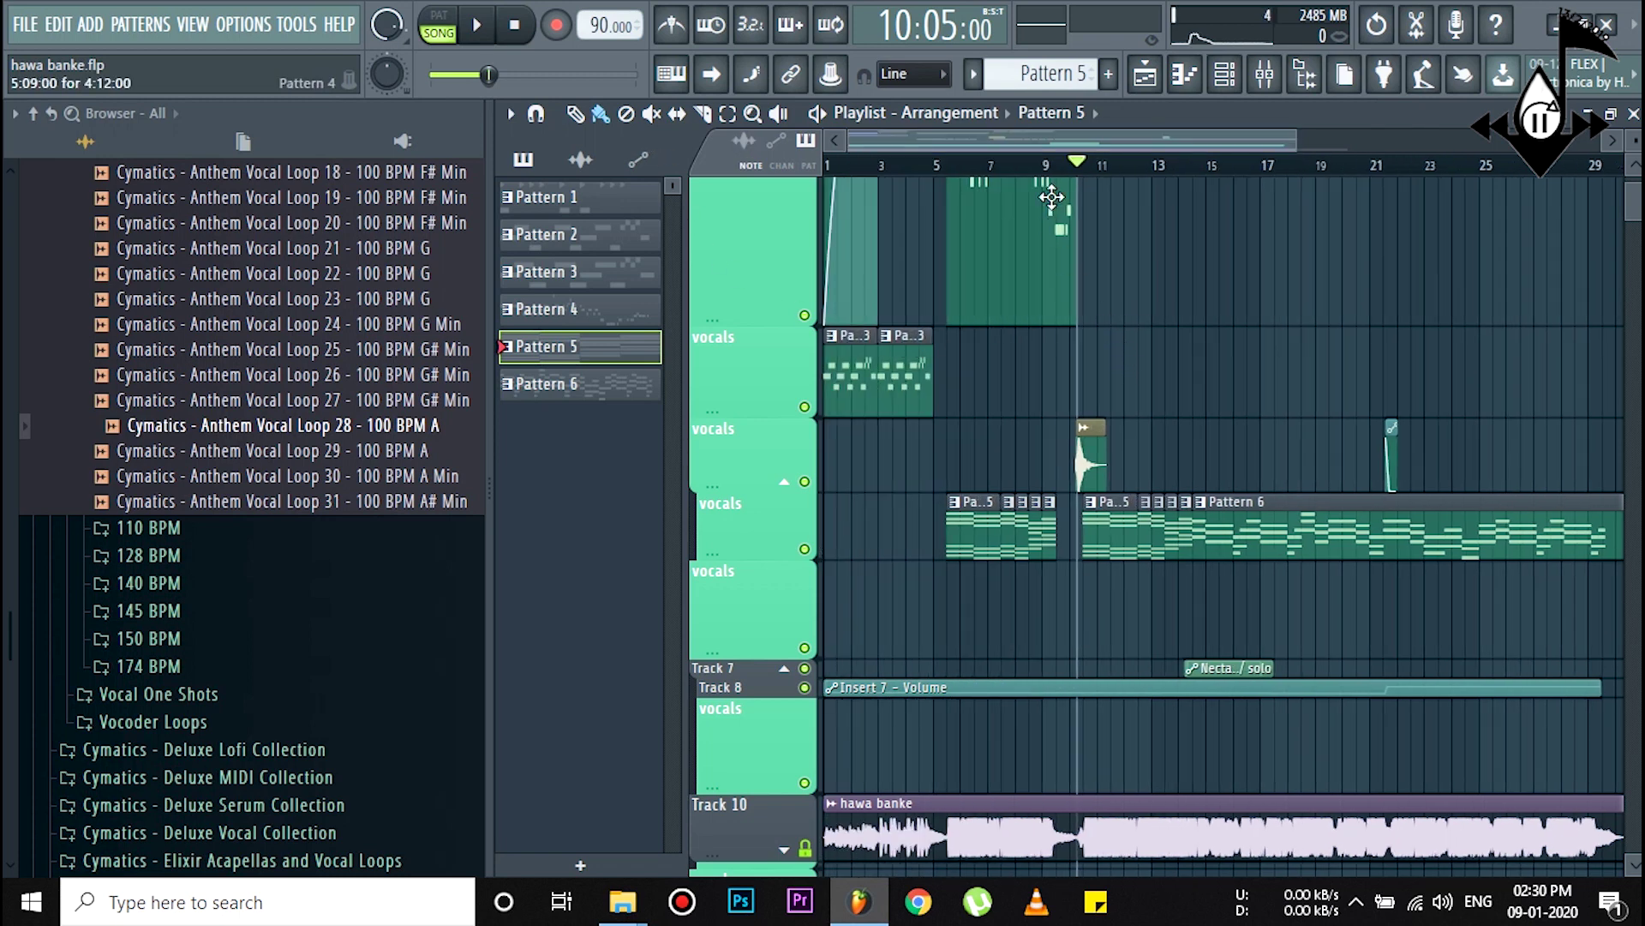
{"action": "scroll", "coordinate": [1051, 197], "scroll_direction": "up", "scroll_amount": 4}
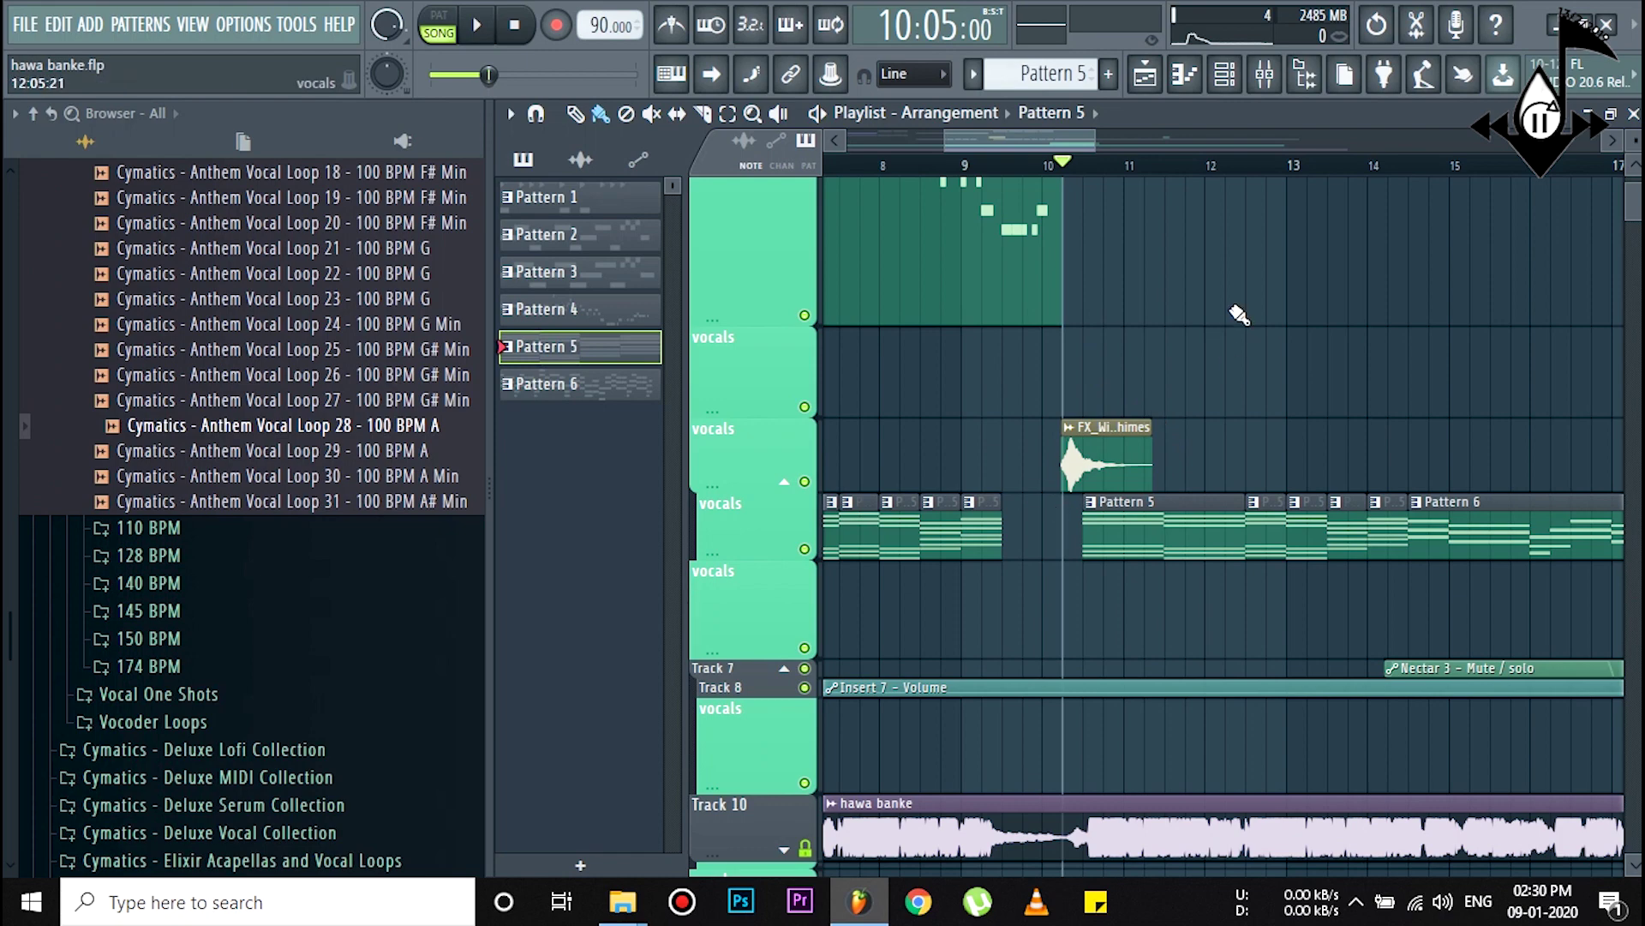
{"action": "scroll", "coordinate": [1234, 307], "scroll_direction": "up", "scroll_amount": 4}
{"action": "scroll", "coordinate": [1209, 184], "scroll_direction": "down", "scroll_amount": 4}
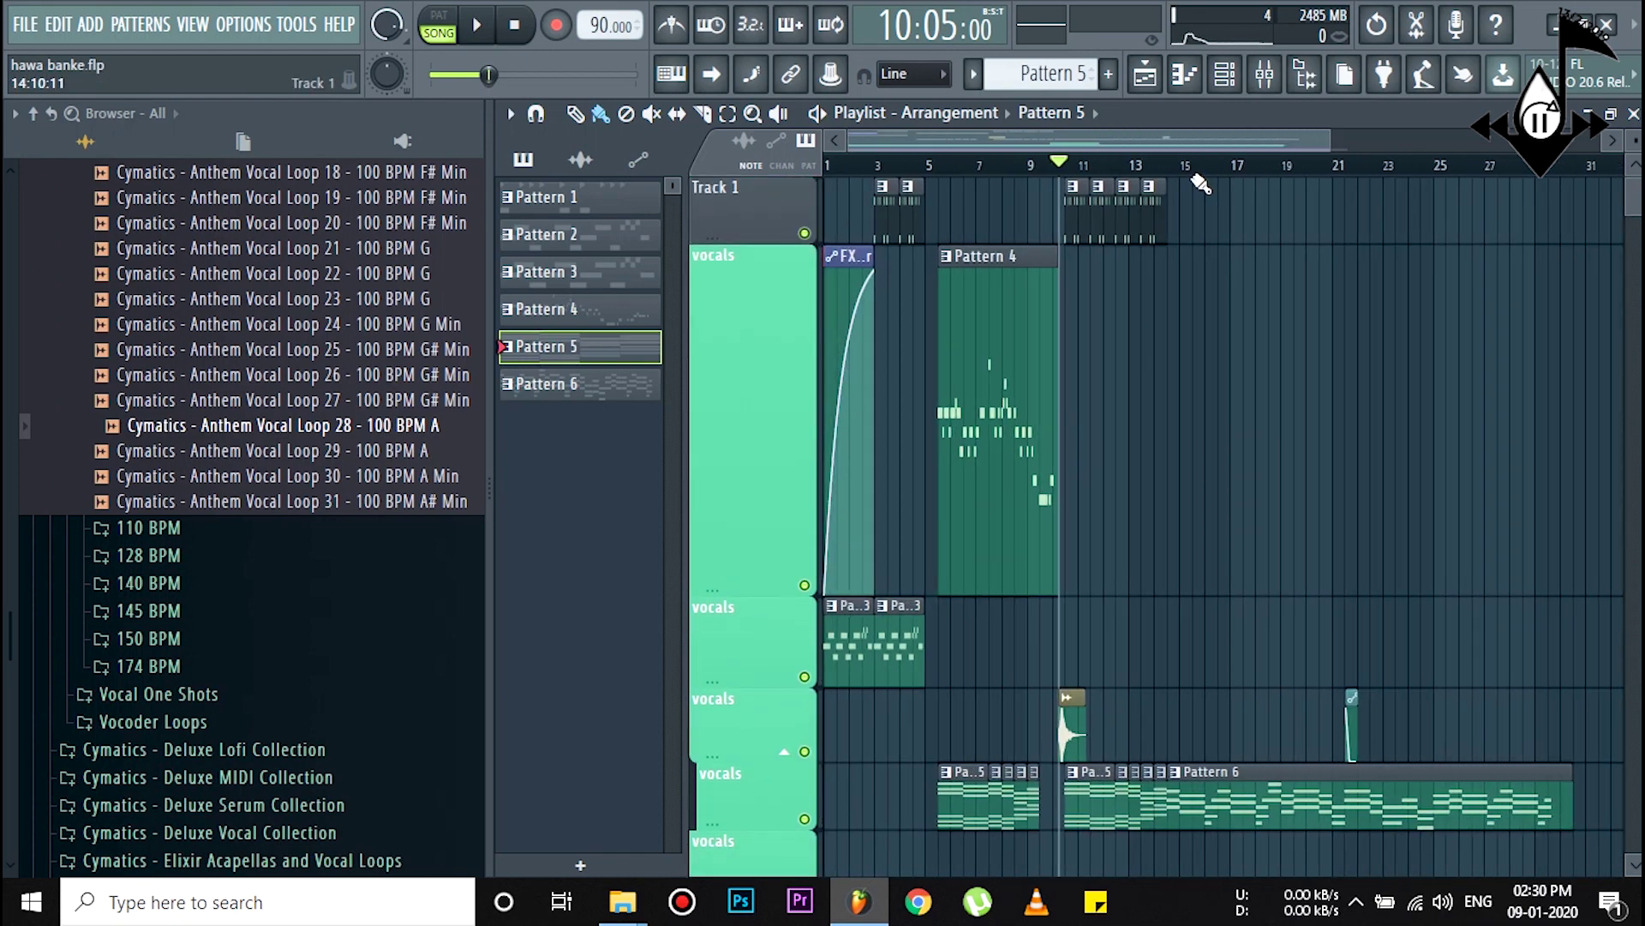